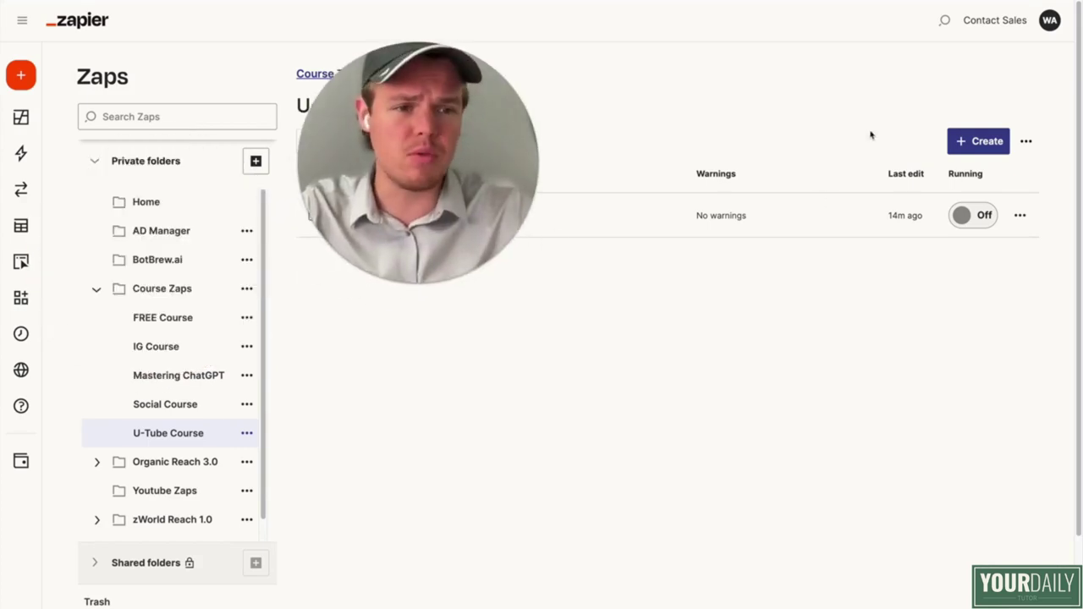
Step: Create a new Zap in the U-Tube Course folder and name it "Multiple Day Posting"
{"action": "left_click", "coordinate": [962, 142]}
{"action": "left_click", "coordinate": [538, 145]}
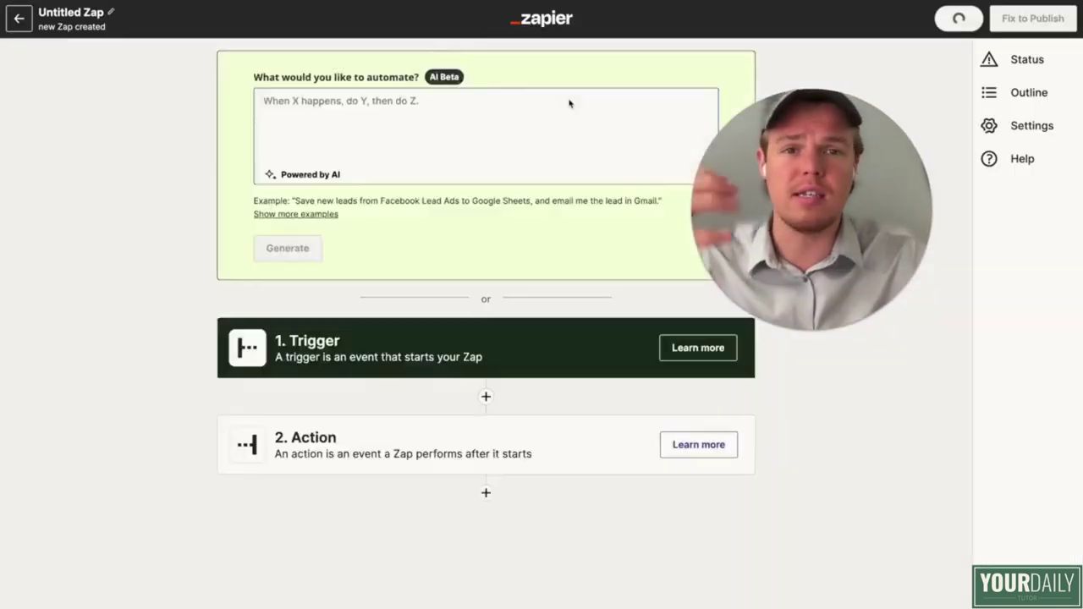
{"action": "left_click", "coordinate": [104, 12]}
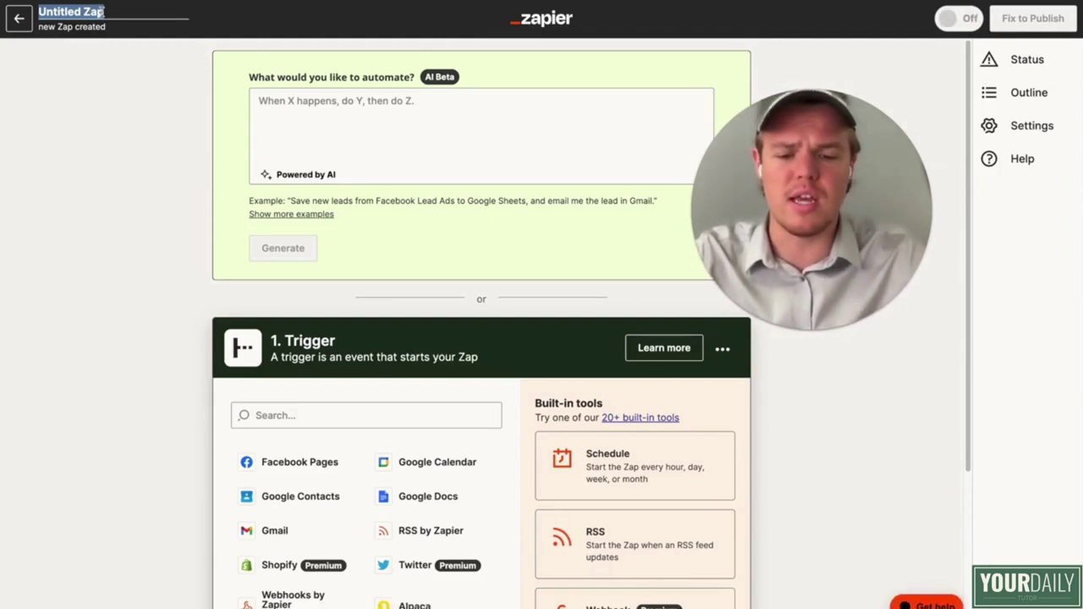
{"action": "type", "text": "Multiple Day"}
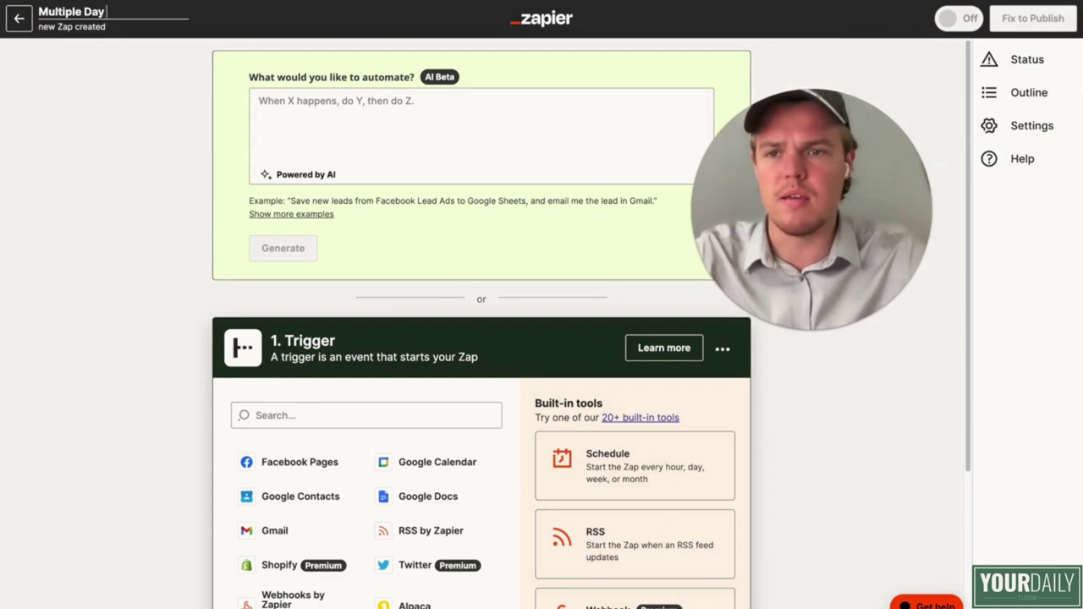
{"action": "type", "text": " posting"}
{"action": "key", "text": "Return"}
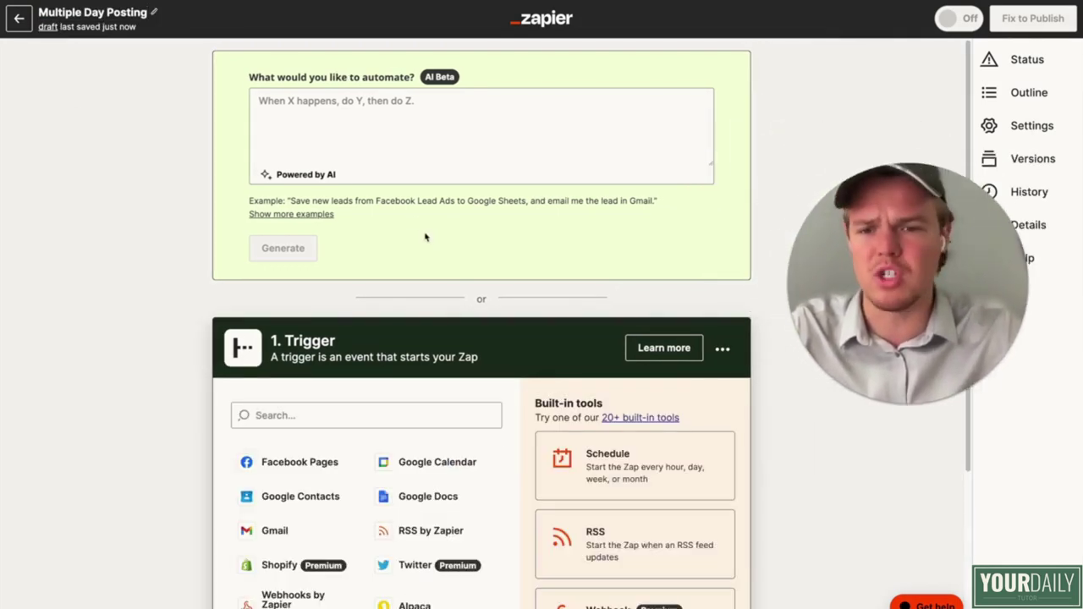
Step: Set the Zap's trigger to Schedule by Zapier with the Every Day event
{"action": "scroll", "coordinate": [406, 239], "scroll_direction": "down", "scroll_amount": 2}
{"action": "left_click", "coordinate": [387, 222]}
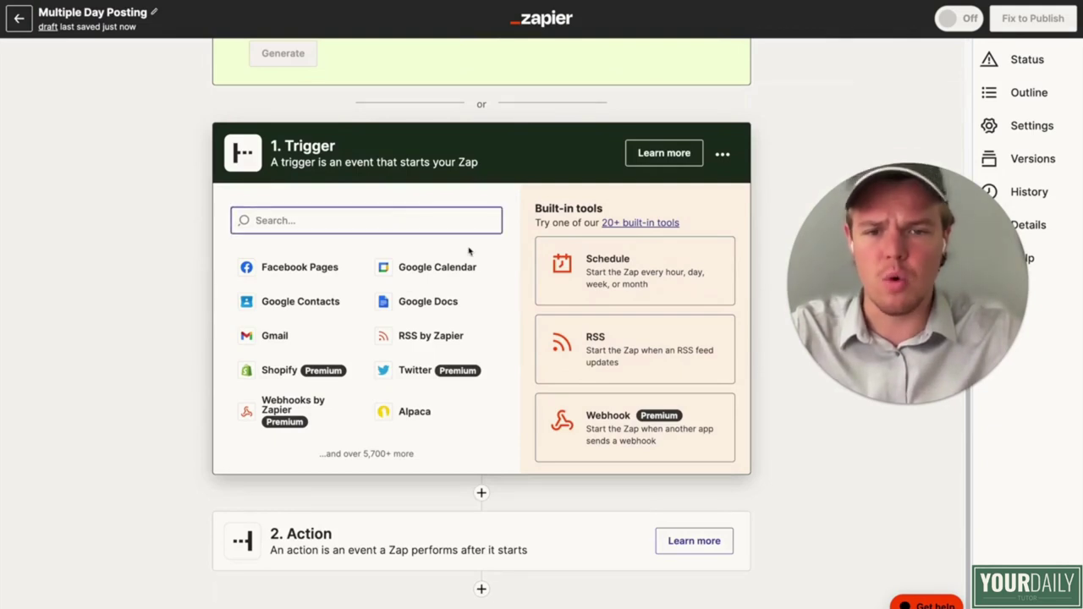
{"action": "left_click", "coordinate": [593, 278]}
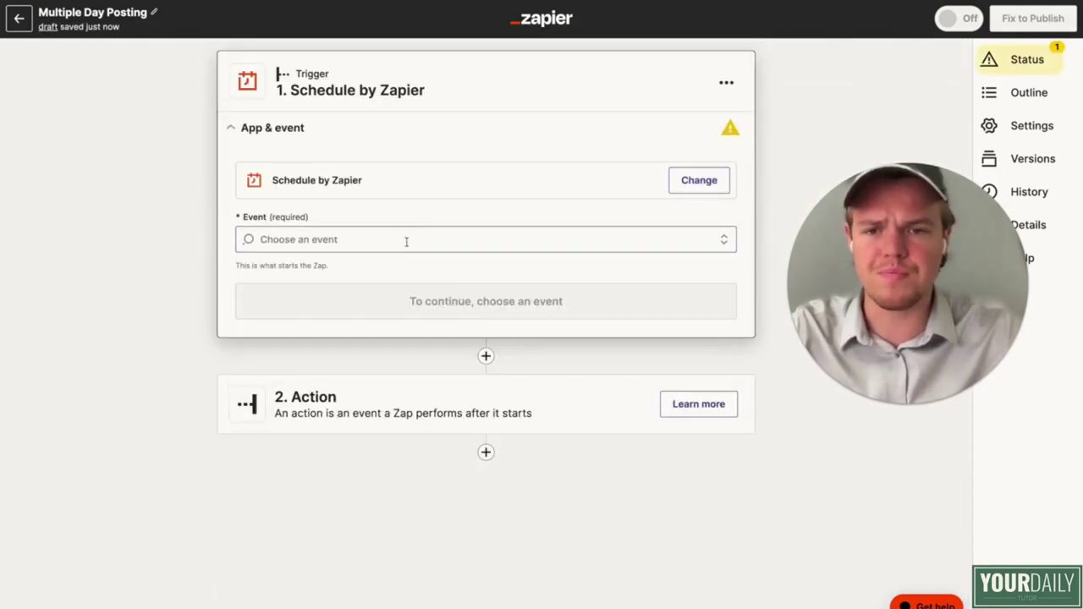
{"action": "left_click", "coordinate": [406, 239]}
{"action": "left_click", "coordinate": [370, 287]}
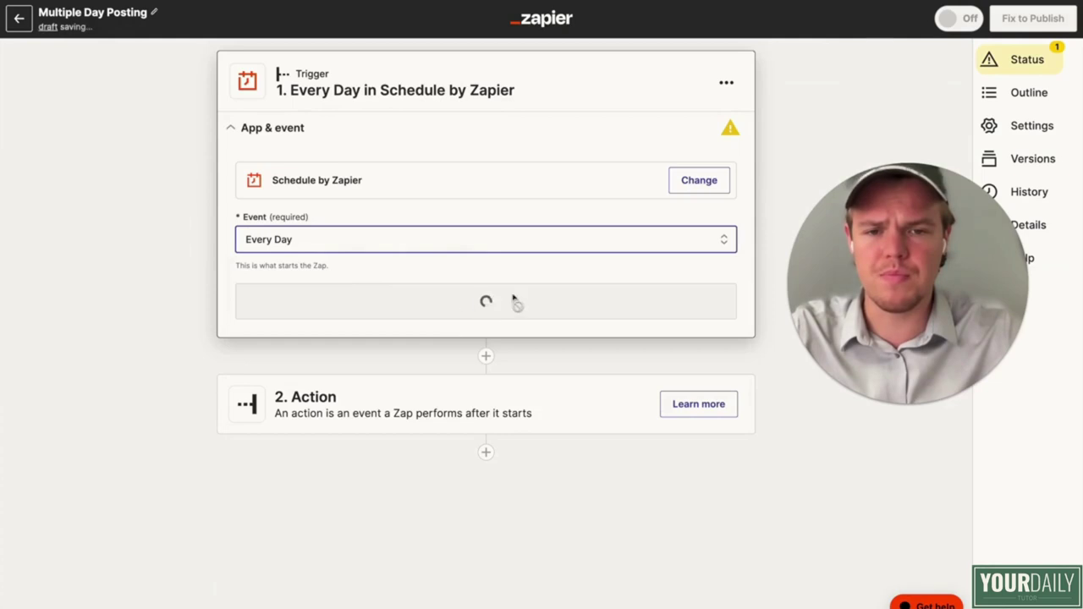
{"action": "left_click", "coordinate": [461, 311]}
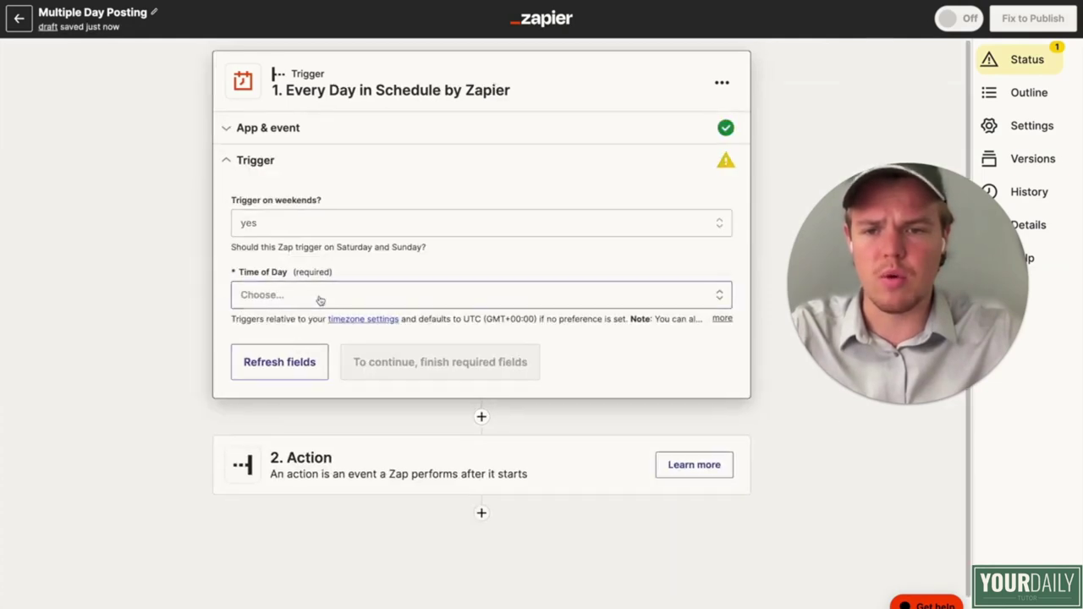
Step: Set the daily trigger's time of day to Noon and test the trigger
{"action": "left_click", "coordinate": [319, 296]}
{"action": "scroll", "coordinate": [379, 455], "scroll_direction": "down", "scroll_amount": 5}
{"action": "scroll", "coordinate": [380, 456], "scroll_direction": "down", "scroll_amount": 2}
{"action": "left_click", "coordinate": [354, 523]}
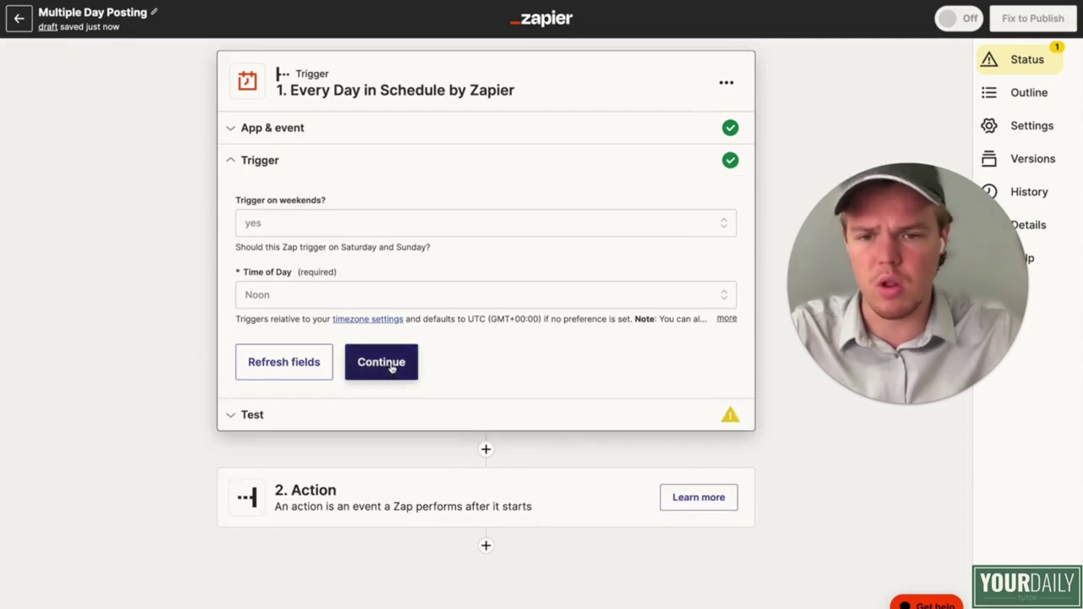
{"action": "left_click", "coordinate": [389, 364]}
{"action": "left_click", "coordinate": [499, 366]}
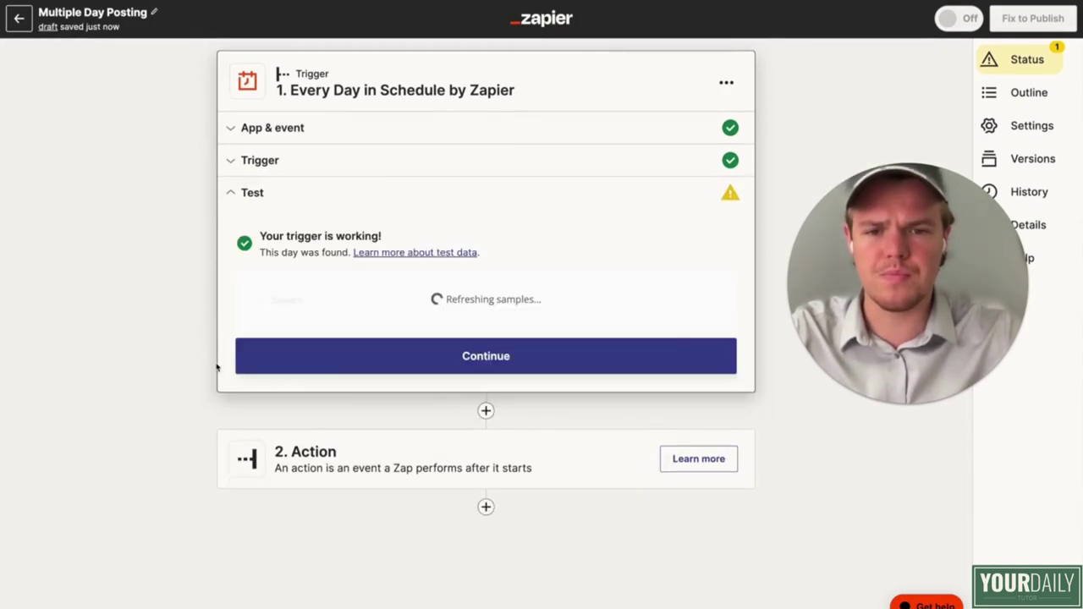
Step: Add Paths by Zapier as the action following the daily trigger
{"action": "scroll", "coordinate": [338, 443], "scroll_direction": "down", "scroll_amount": 2}
{"action": "left_click", "coordinate": [385, 404]}
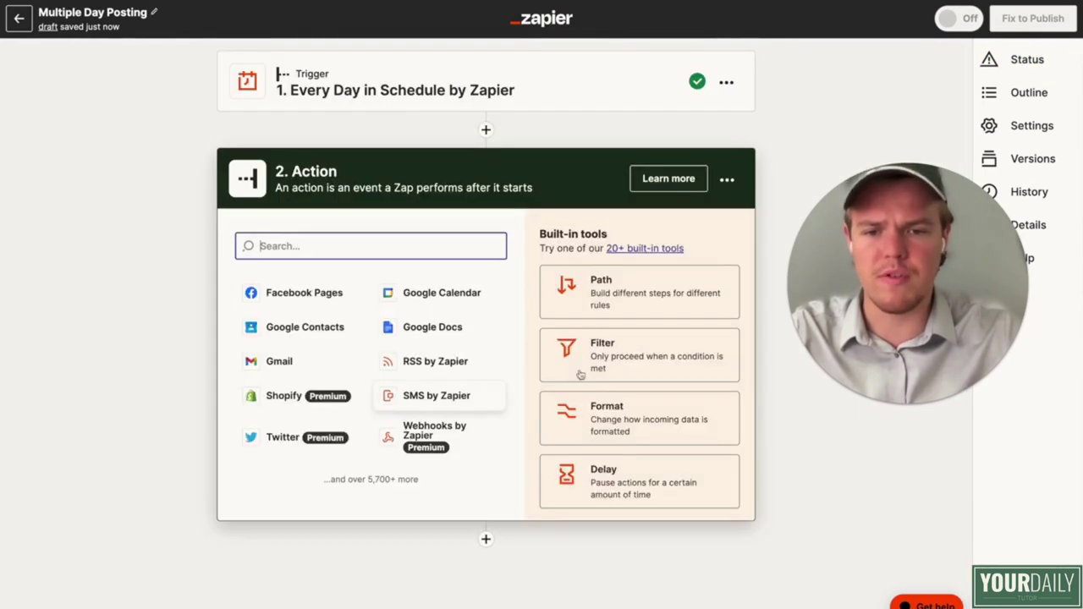
{"action": "type", "text": "path"}
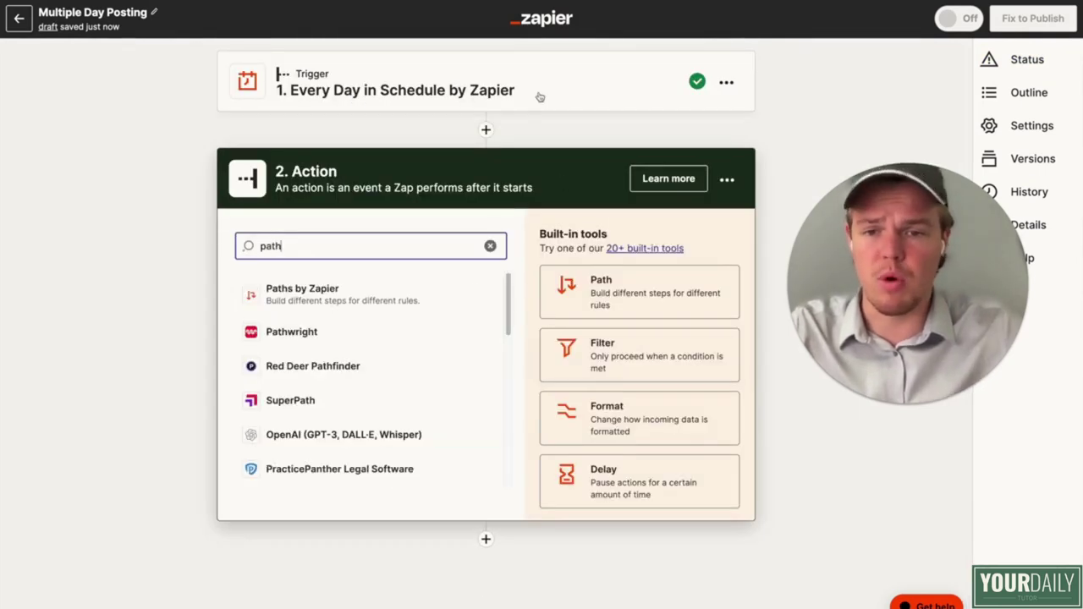
{"action": "left_click", "coordinate": [368, 292]}
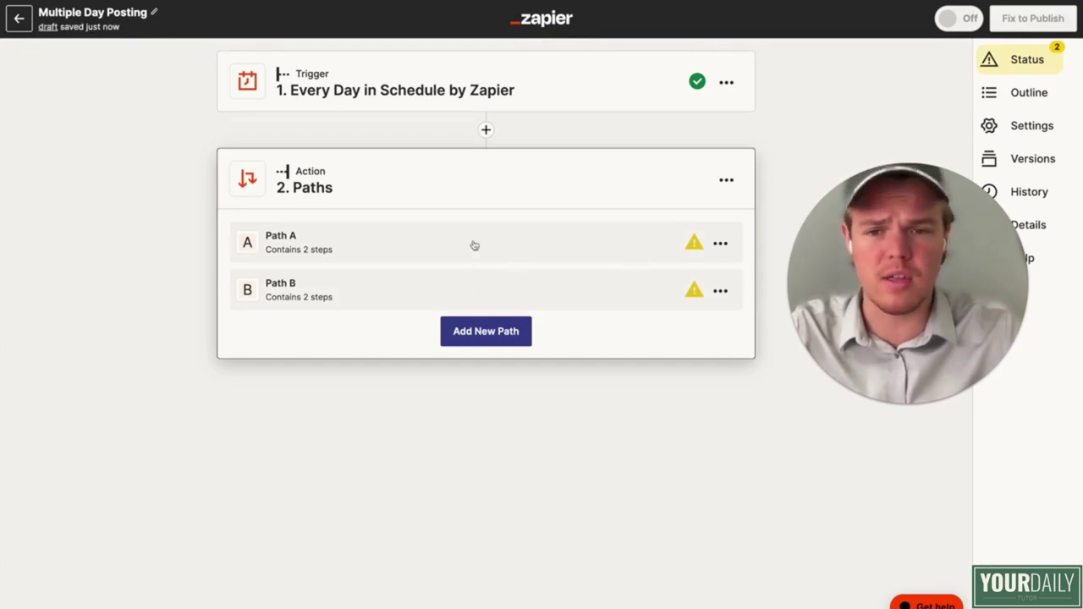
Step: Give Path A a rule to continue only if Pretty Day Of Week (Text) Exactly matches Monday
{"action": "left_click", "coordinate": [442, 253]}
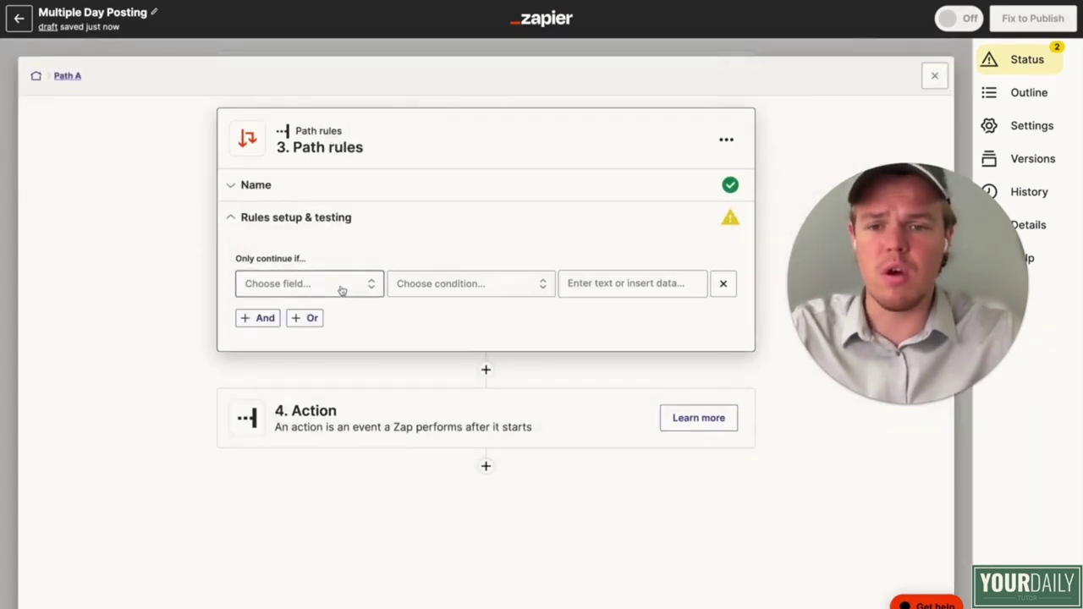
{"action": "left_click", "coordinate": [342, 291]}
{"action": "scroll", "coordinate": [379, 474], "scroll_direction": "down", "scroll_amount": 1}
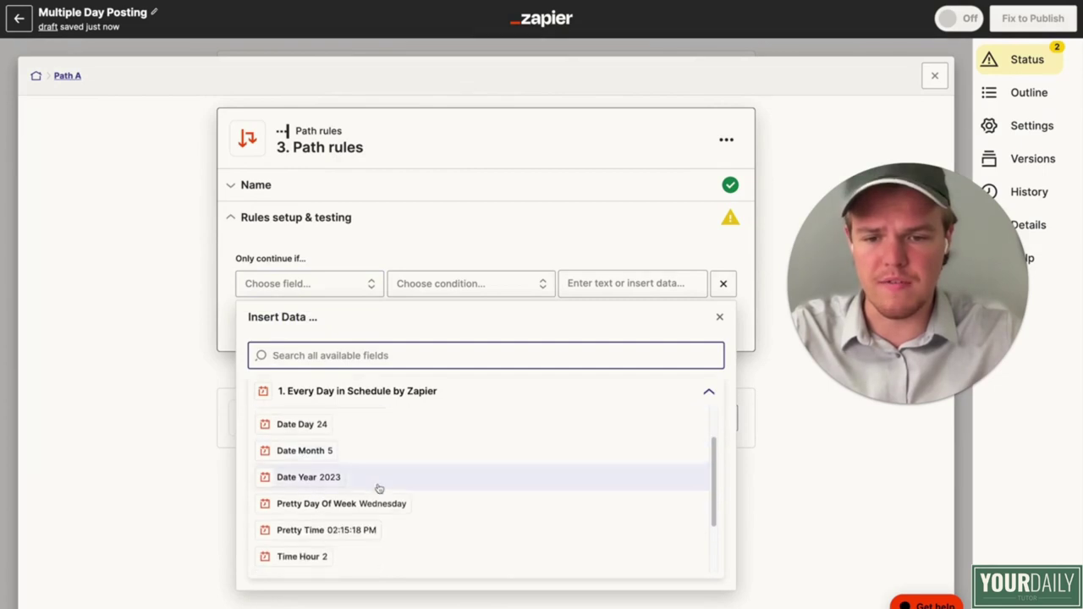
{"action": "left_click", "coordinate": [377, 505]}
{"action": "left_click", "coordinate": [460, 288]}
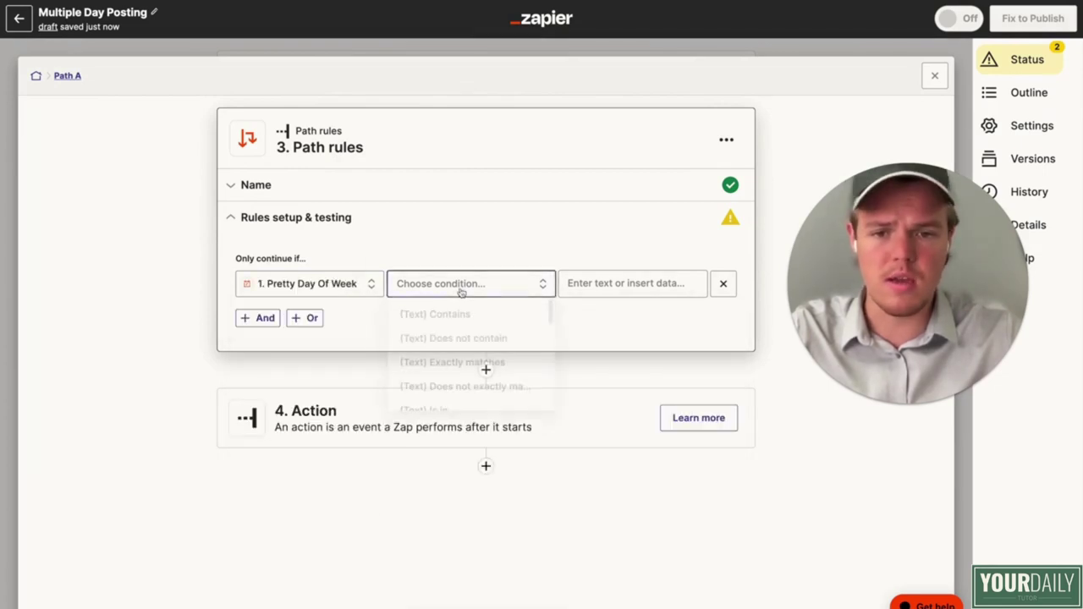
{"action": "left_click", "coordinate": [483, 367]}
{"action": "left_click", "coordinate": [600, 286]}
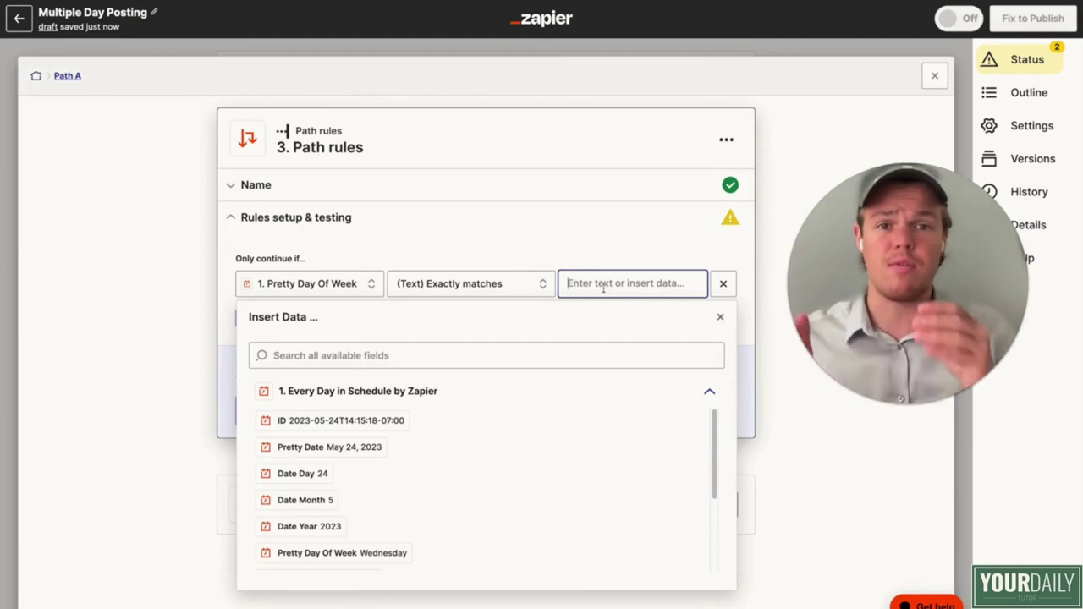
{"action": "type", "text": "Monday"}
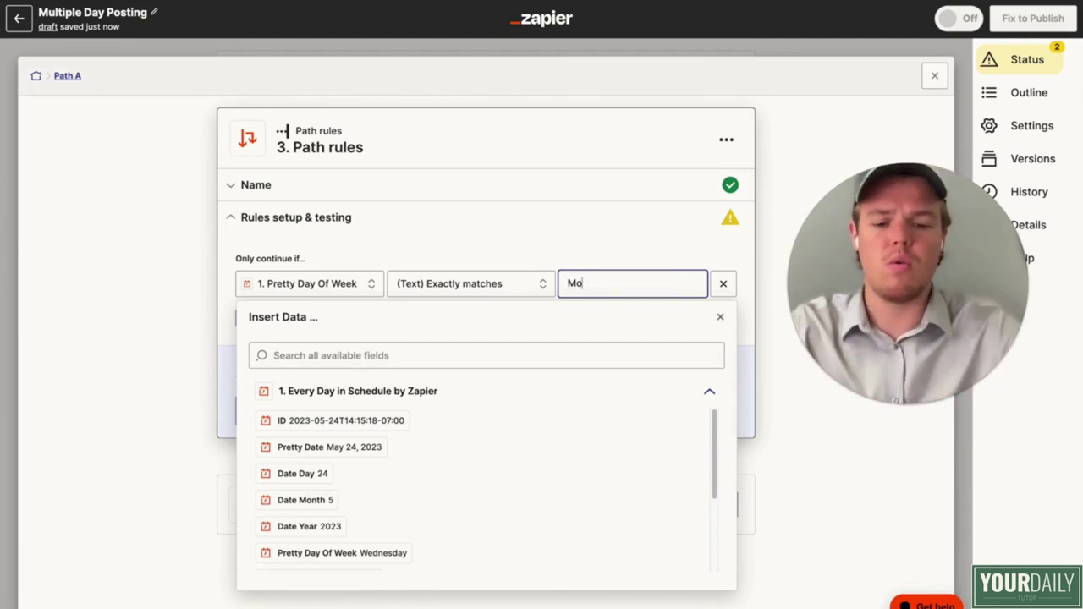
{"action": "left_click", "coordinate": [587, 217]}
{"action": "left_click", "coordinate": [651, 295]}
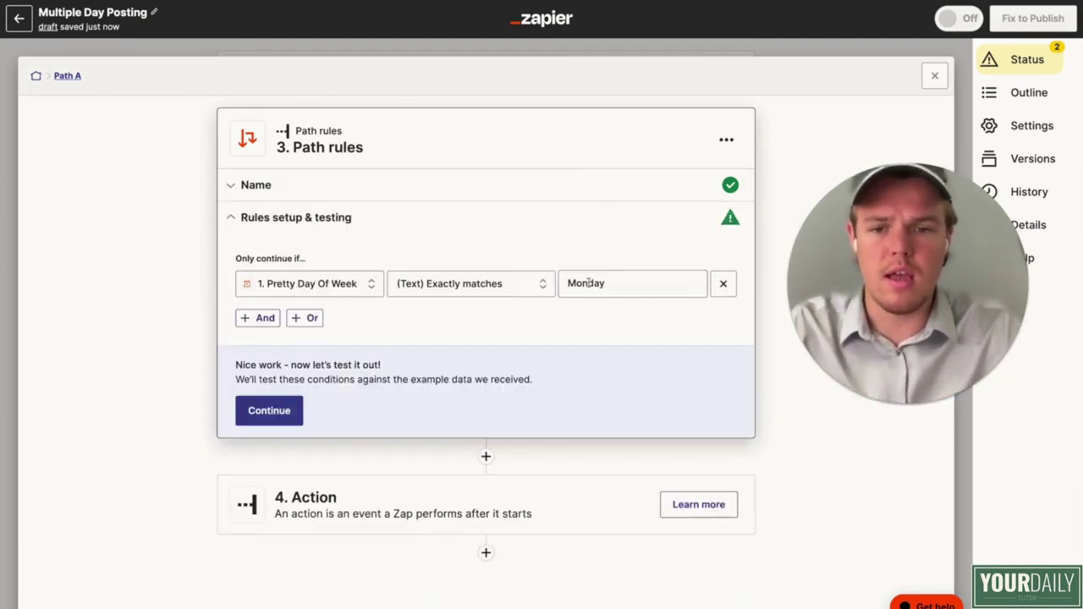
Step: Add two OR rules to Path A, entering "Wesnday" and "Friday" as their comparison values
{"action": "left_click", "coordinate": [305, 318]}
{"action": "left_click", "coordinate": [597, 388]}
{"action": "type", "text": "T"}
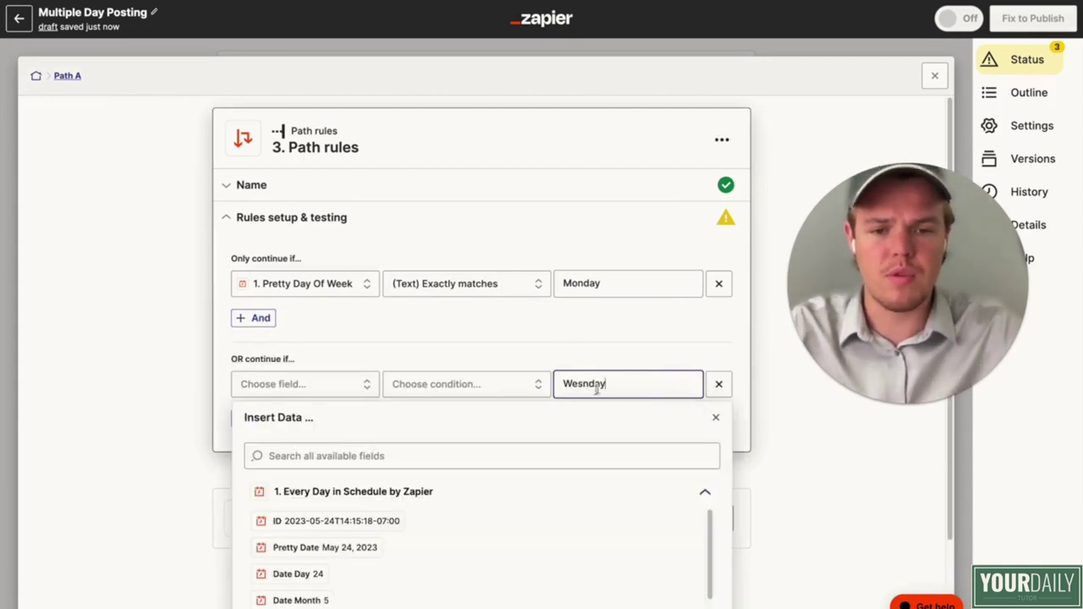
{"action": "left_click", "coordinate": [548, 342]}
{"action": "left_click", "coordinate": [312, 418]}
{"action": "left_click", "coordinate": [583, 483]}
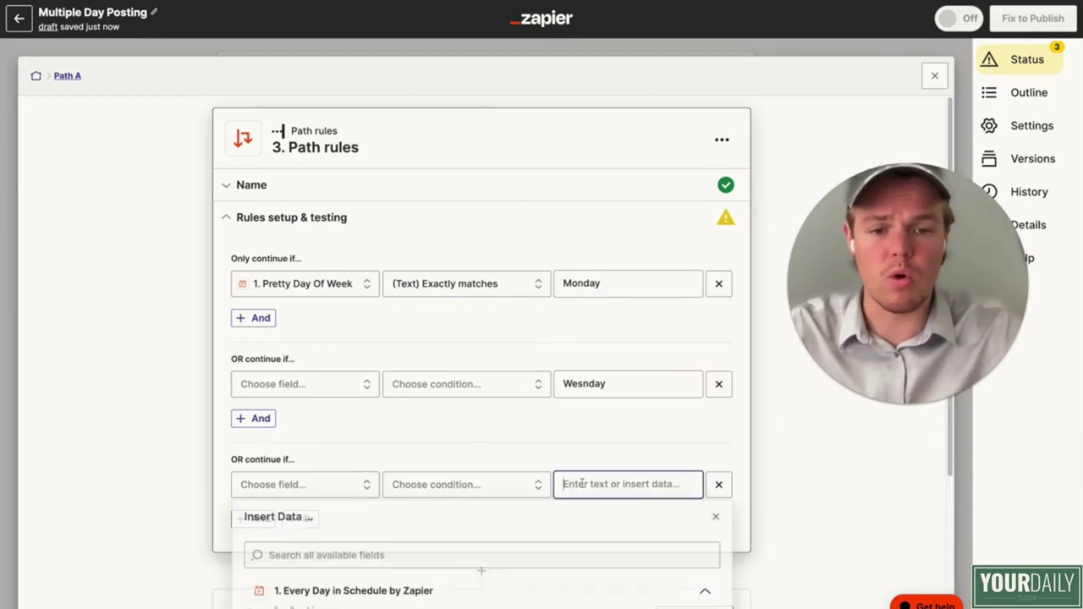
{"action": "type", "text": "Friday"}
Step: Set the second rule's field to Pretty Day Of Week and its condition to (Text) Exactly matches
{"action": "left_click", "coordinate": [358, 390]}
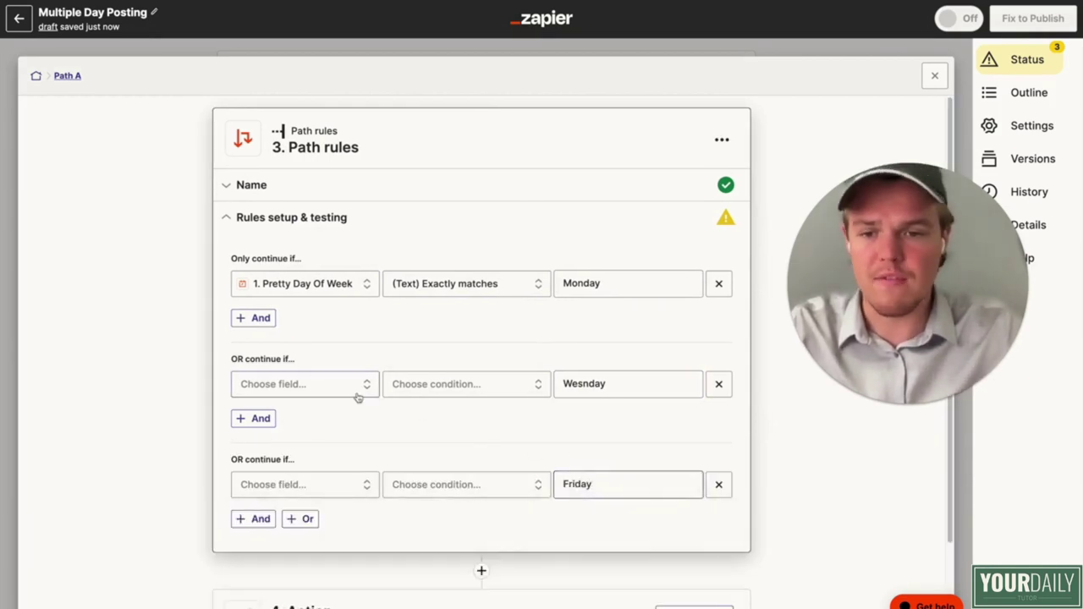
{"action": "scroll", "coordinate": [369, 533], "scroll_direction": "down", "scroll_amount": 2}
{"action": "scroll", "coordinate": [368, 533], "scroll_direction": "down", "scroll_amount": 1}
{"action": "left_click", "coordinate": [321, 541]}
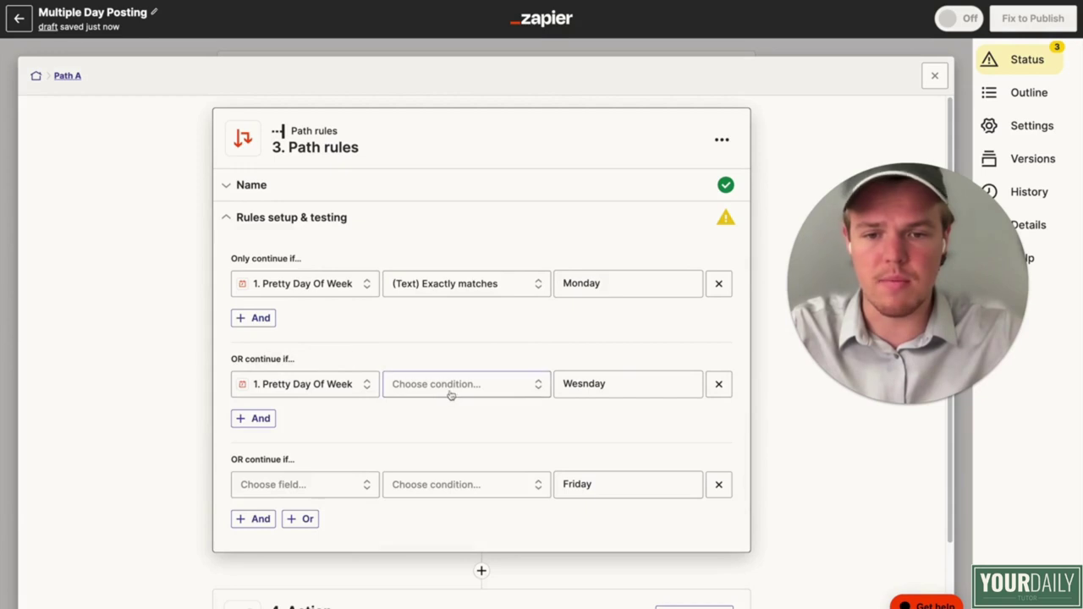
{"action": "left_click", "coordinate": [449, 384]}
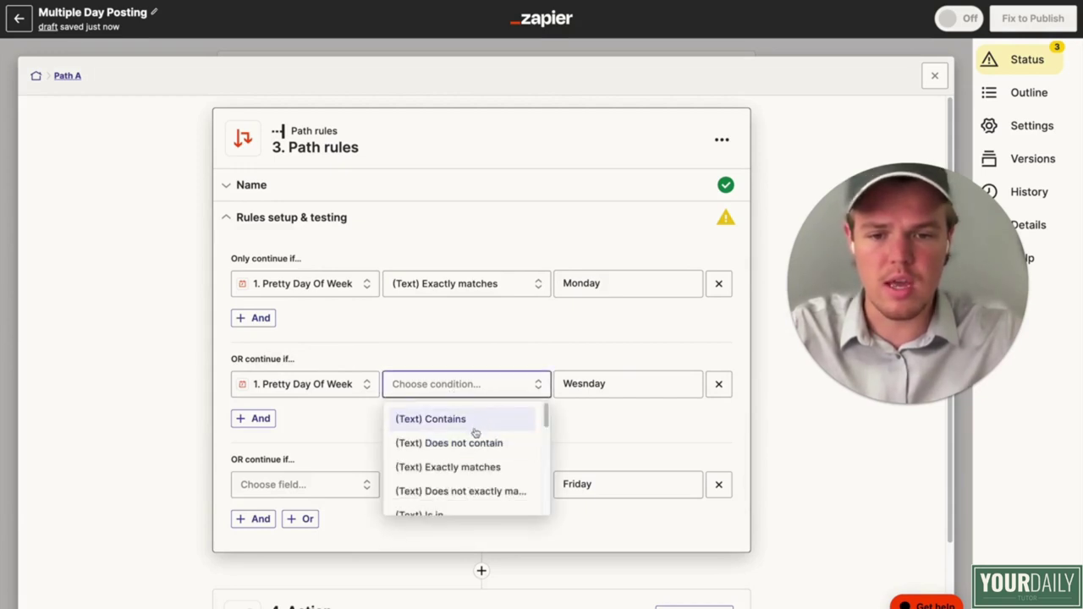
{"action": "left_click", "coordinate": [476, 431]}
{"action": "left_click", "coordinate": [486, 385]}
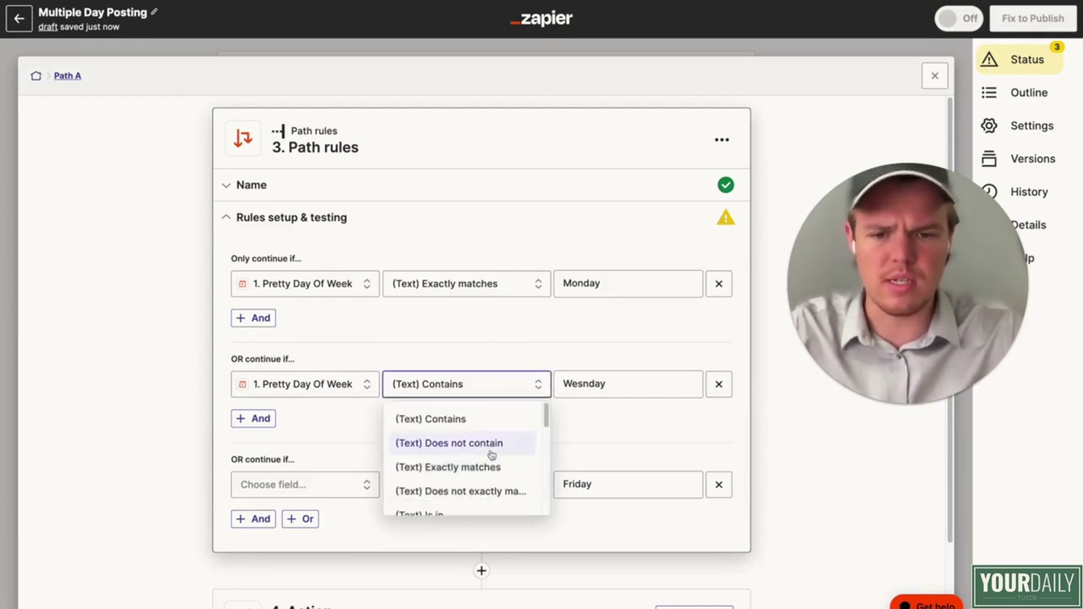
{"action": "left_click", "coordinate": [448, 467]}
Step: Set the Friday rule's field to Pretty Day Of Week and its condition to (Text) Exactly matches
{"action": "left_click", "coordinate": [352, 485]}
{"action": "scroll", "coordinate": [380, 496], "scroll_direction": "down", "scroll_amount": 2}
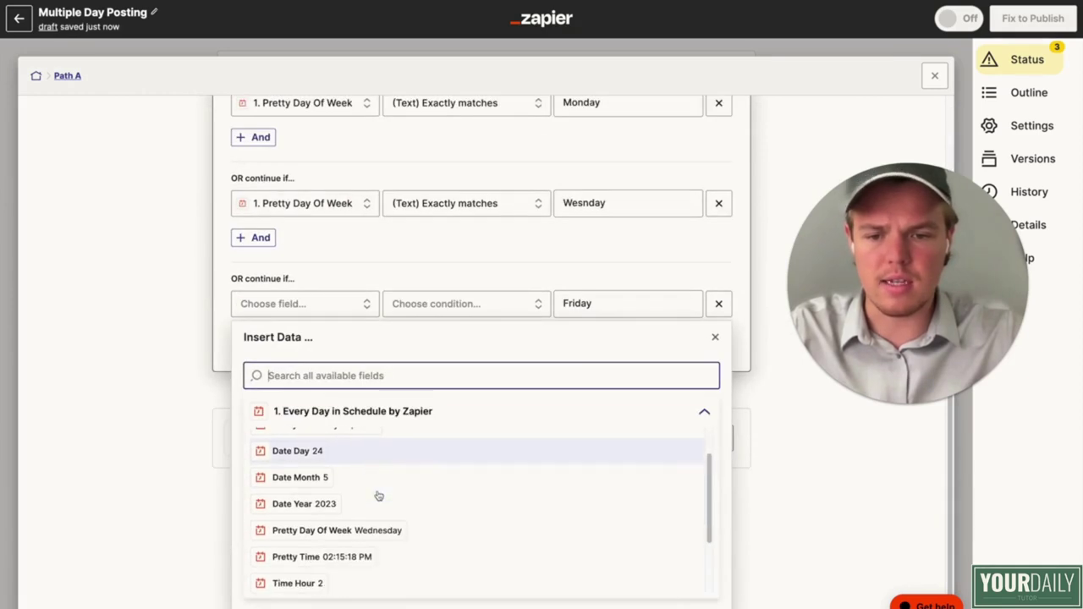
{"action": "left_click", "coordinate": [366, 534]}
{"action": "left_click", "coordinate": [463, 406]}
{"action": "scroll", "coordinate": [502, 491], "scroll_direction": "down", "scroll_amount": 1}
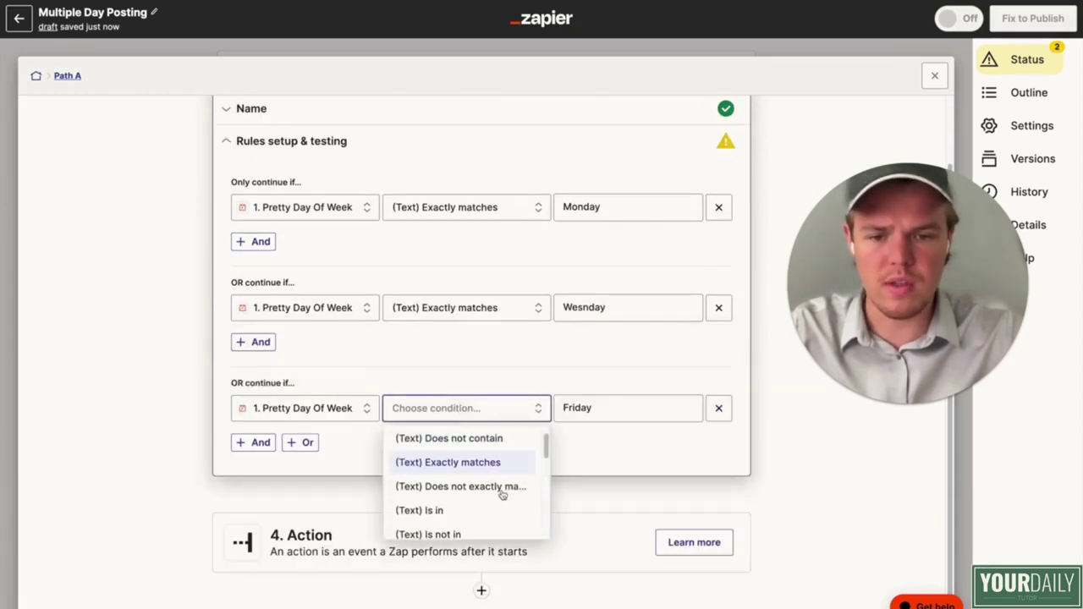
{"action": "left_click", "coordinate": [505, 468]}
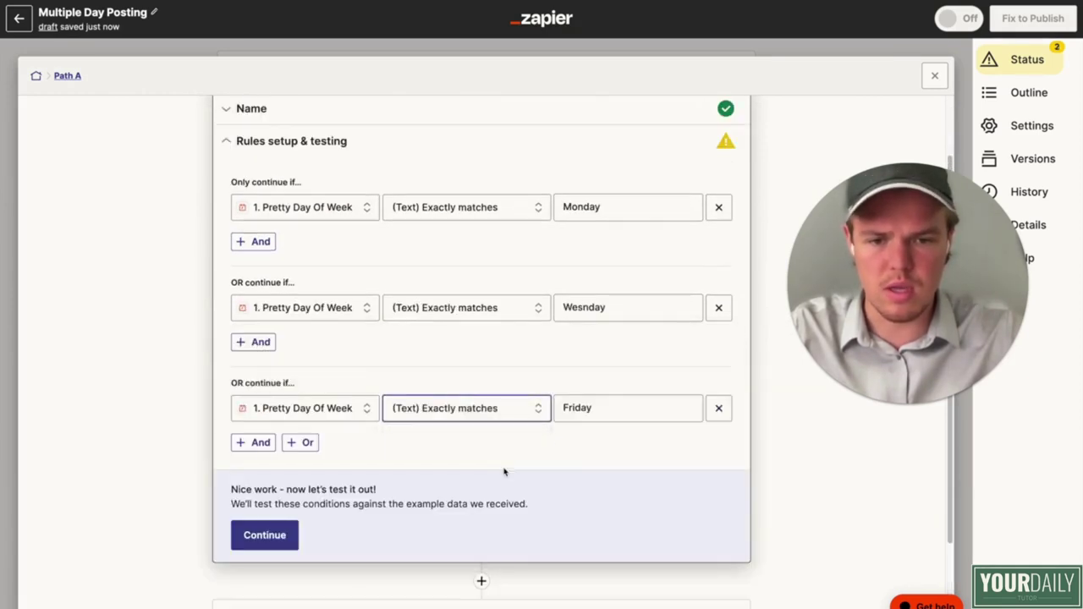
Step: Correct the second rule's comparison value to Wednesday
{"action": "double_click", "coordinate": [585, 311]}
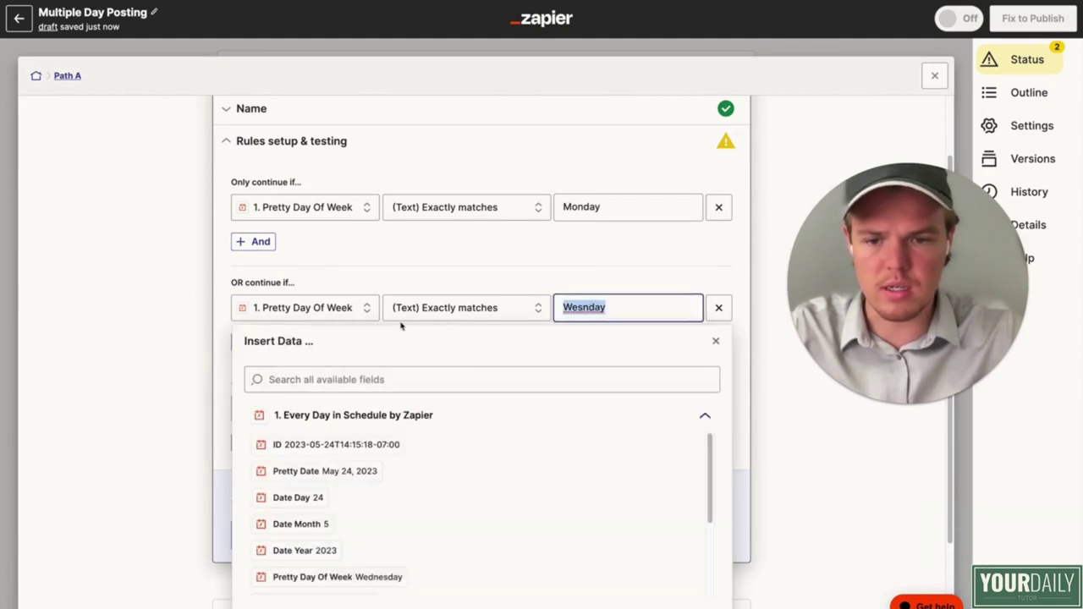
{"action": "type", "text": "Wednes"}
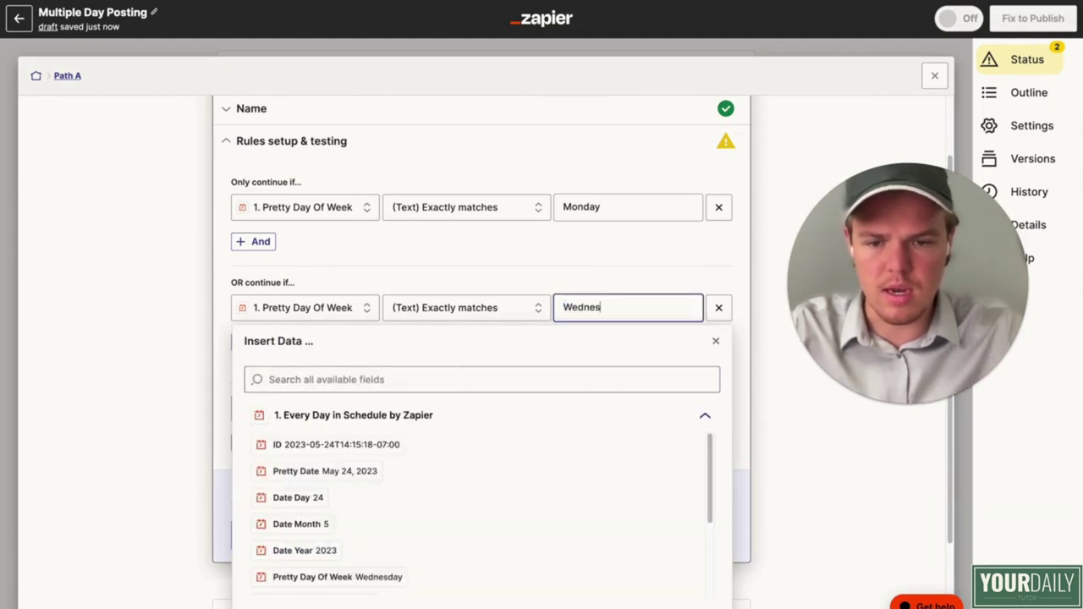
{"action": "left_click", "coordinate": [469, 262]}
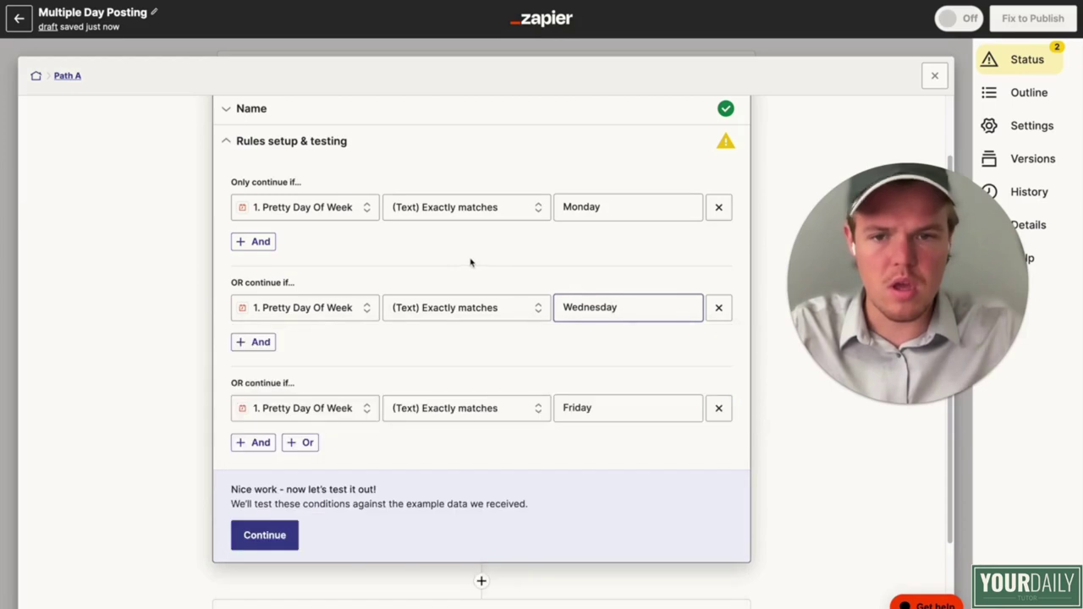
Step: Test Path A's three day-of-week rules against the trigger's example data
{"action": "scroll", "coordinate": [472, 271], "scroll_direction": "up", "scroll_amount": 1}
{"action": "scroll", "coordinate": [476, 287], "scroll_direction": "down", "scroll_amount": 2}
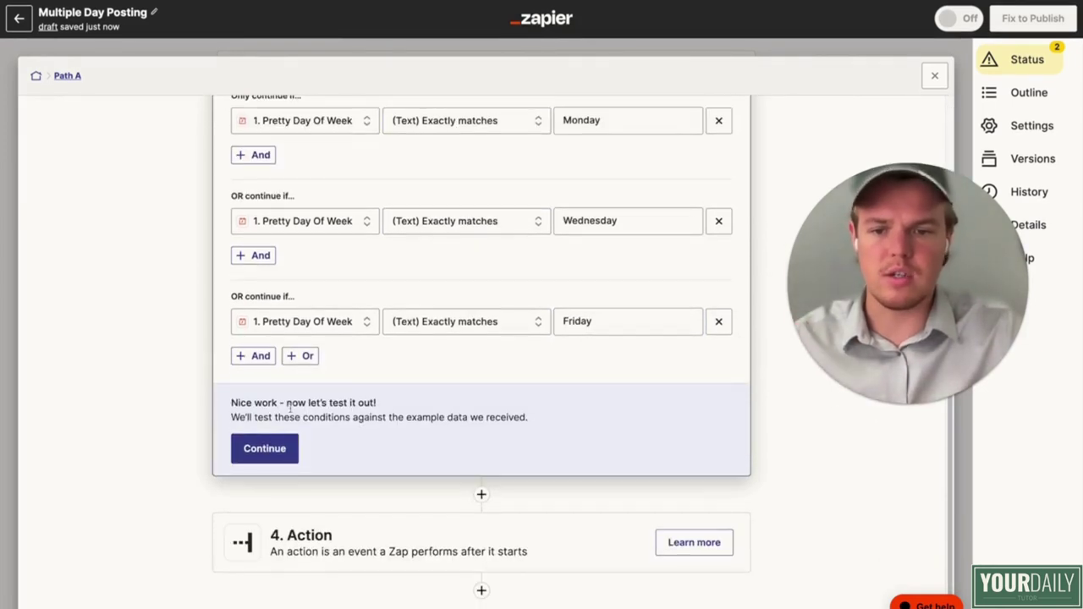
{"action": "left_click", "coordinate": [277, 447]}
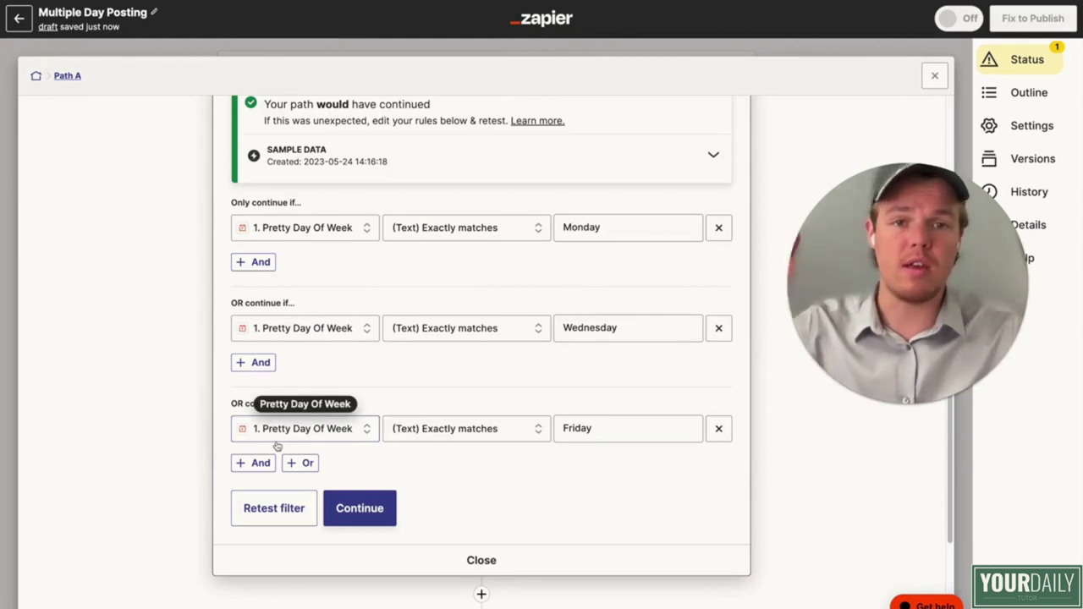
Step: Close Path A to view the Paths overview and reopen it to review its day-of-week rules
{"action": "left_click", "coordinate": [934, 75]}
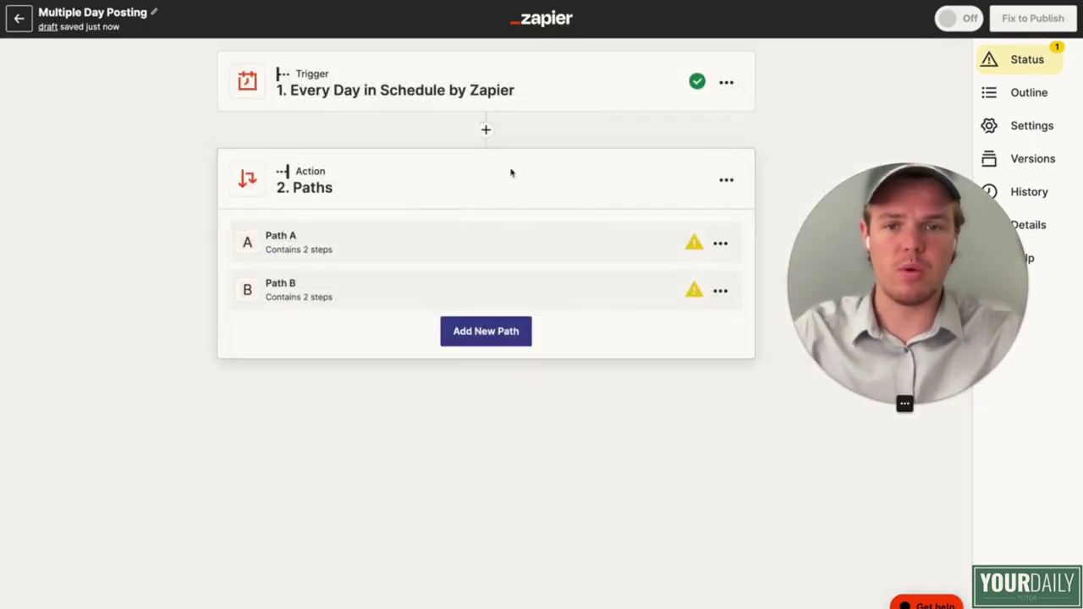
{"action": "left_click", "coordinate": [448, 245]}
{"action": "scroll", "coordinate": [483, 226], "scroll_direction": "down", "scroll_amount": 4}
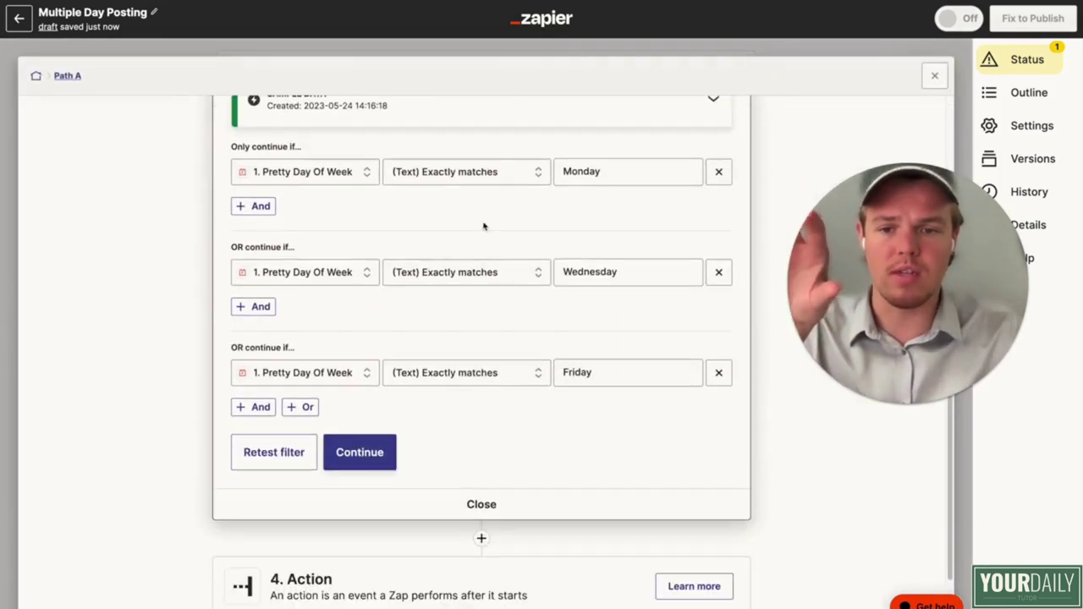
Step: Review Path A's day-of-week rules, inspect Path B's empty rules, and return to the list of Zaps in the U-Tube Course folder
{"action": "scroll", "coordinate": [488, 240], "scroll_direction": "up", "scroll_amount": 1}
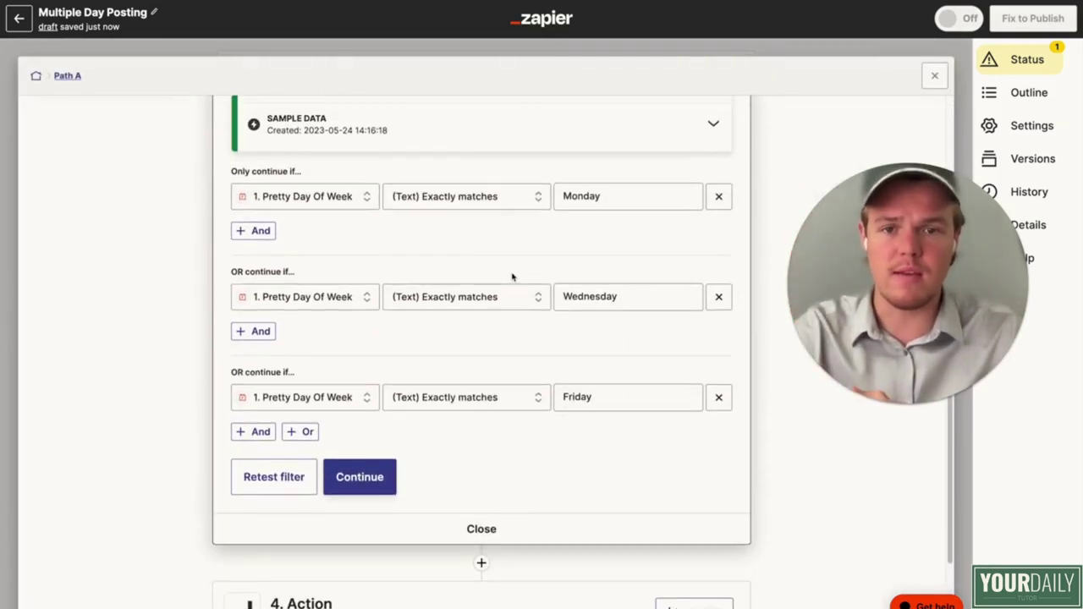
{"action": "scroll", "coordinate": [596, 306], "scroll_direction": "down", "scroll_amount": 1}
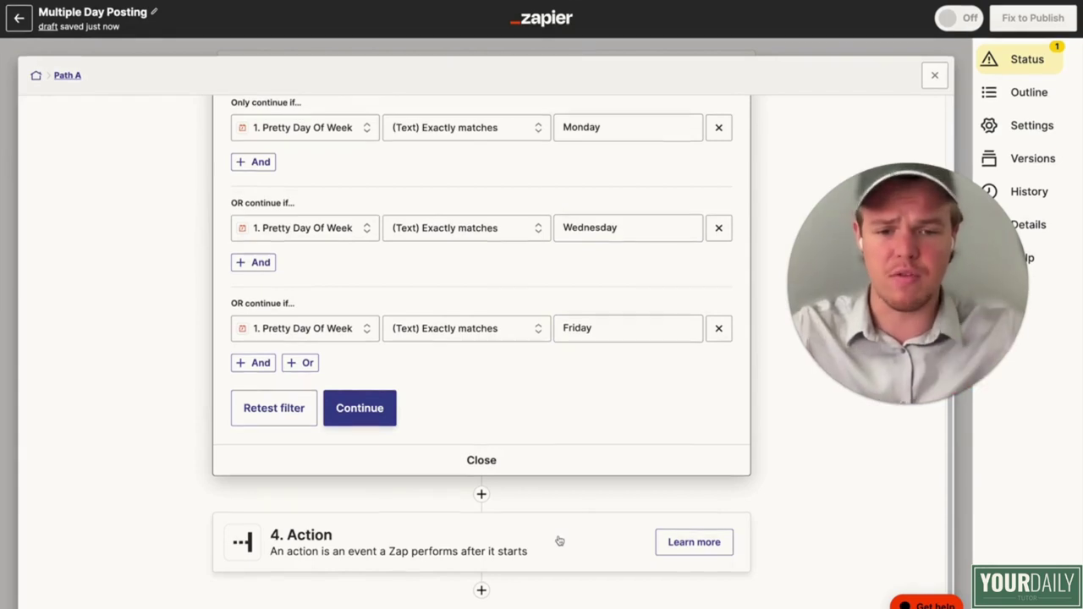
{"action": "left_click", "coordinate": [935, 75]}
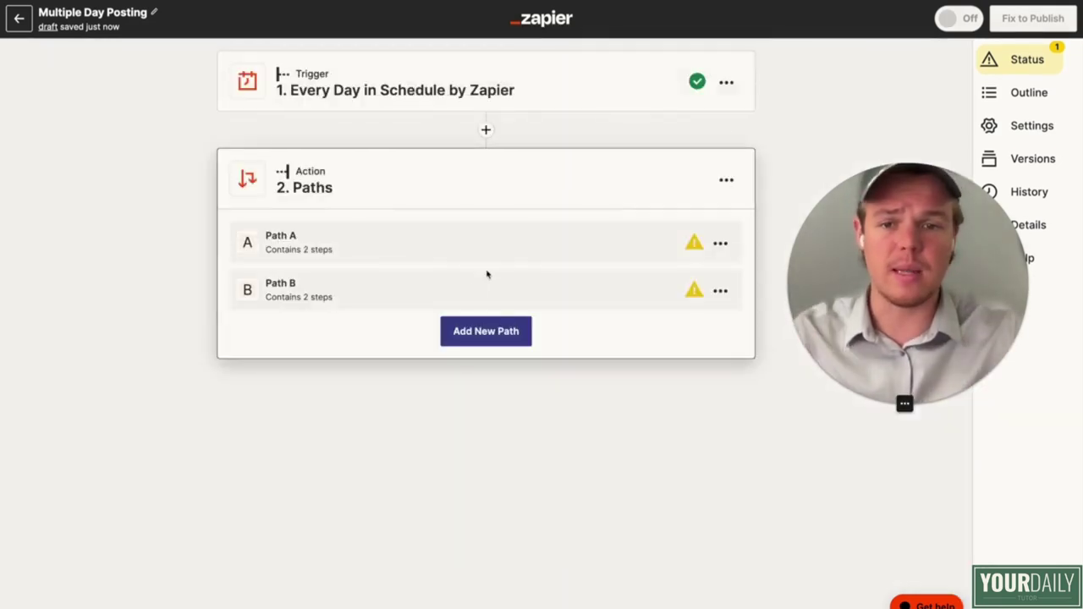
{"action": "left_click", "coordinate": [312, 296]}
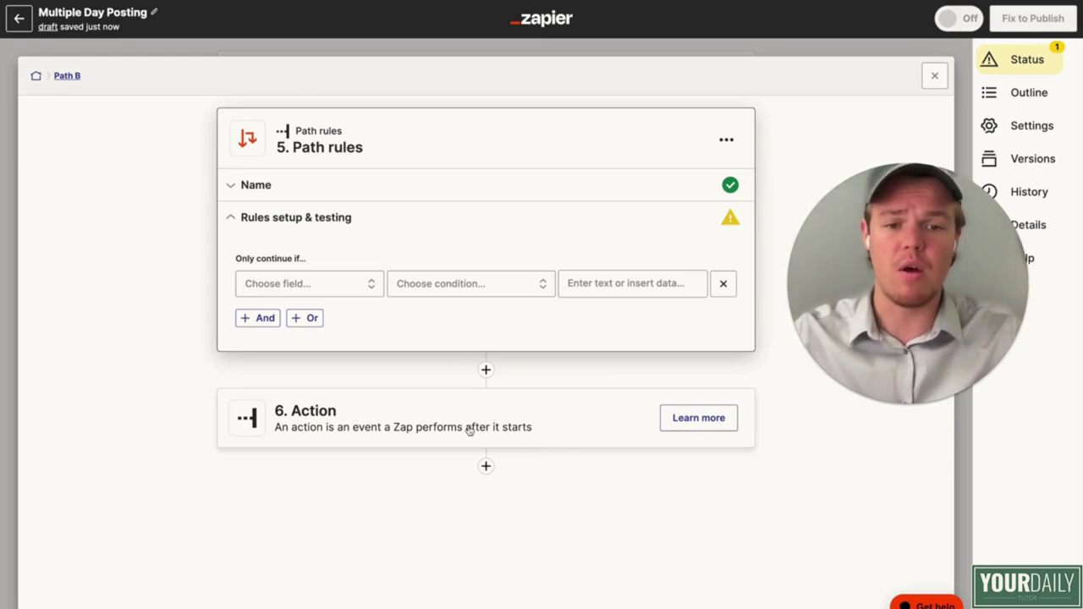
{"action": "left_click", "coordinate": [935, 75]}
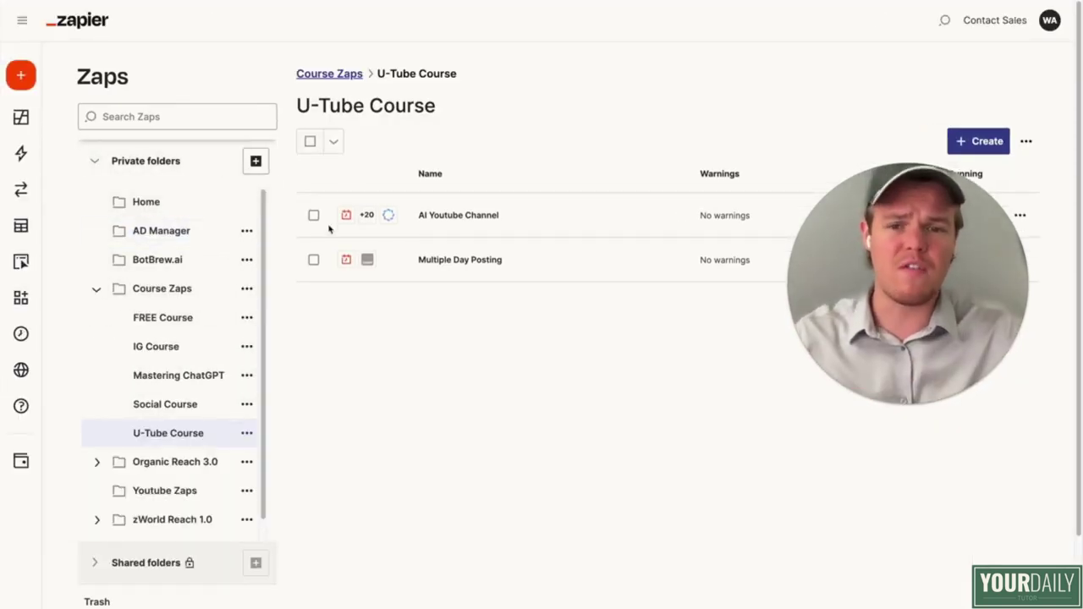
Step: Create a new Zap in the U-Tube Course folder and name it Video Publisher
{"action": "left_click", "coordinate": [510, 247]}
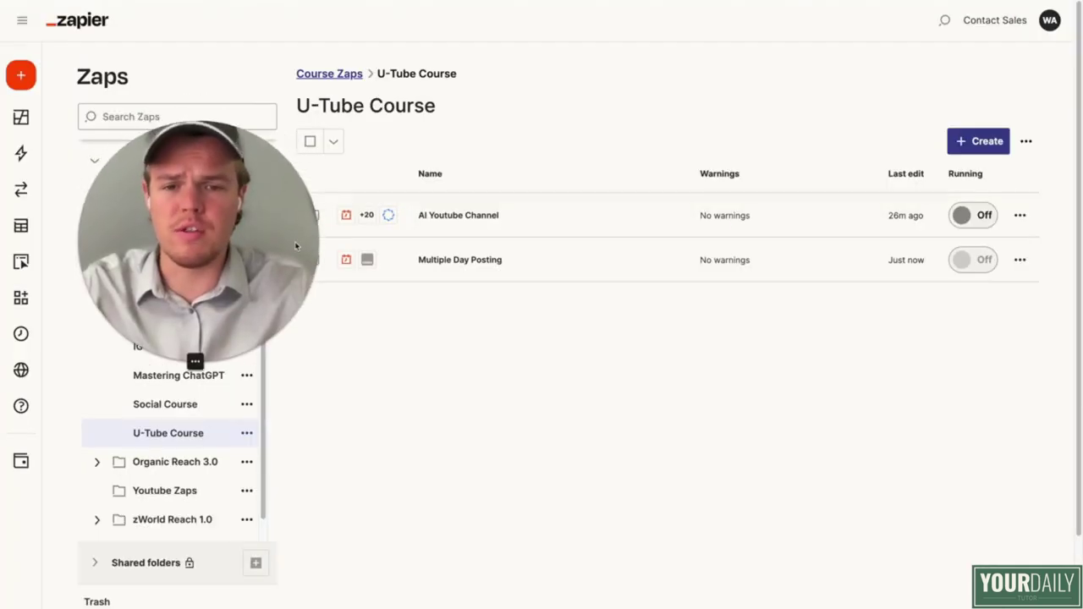
{"action": "left_click", "coordinate": [980, 141]}
{"action": "left_click", "coordinate": [965, 180]}
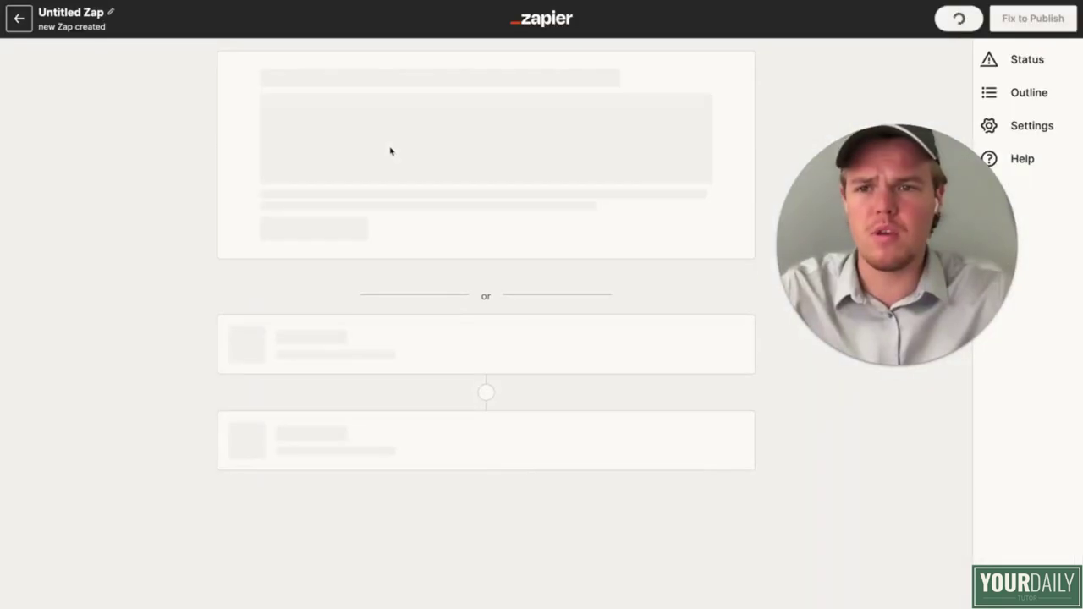
{"action": "left_click", "coordinate": [112, 13]}
{"action": "type", "text": "Video P"}
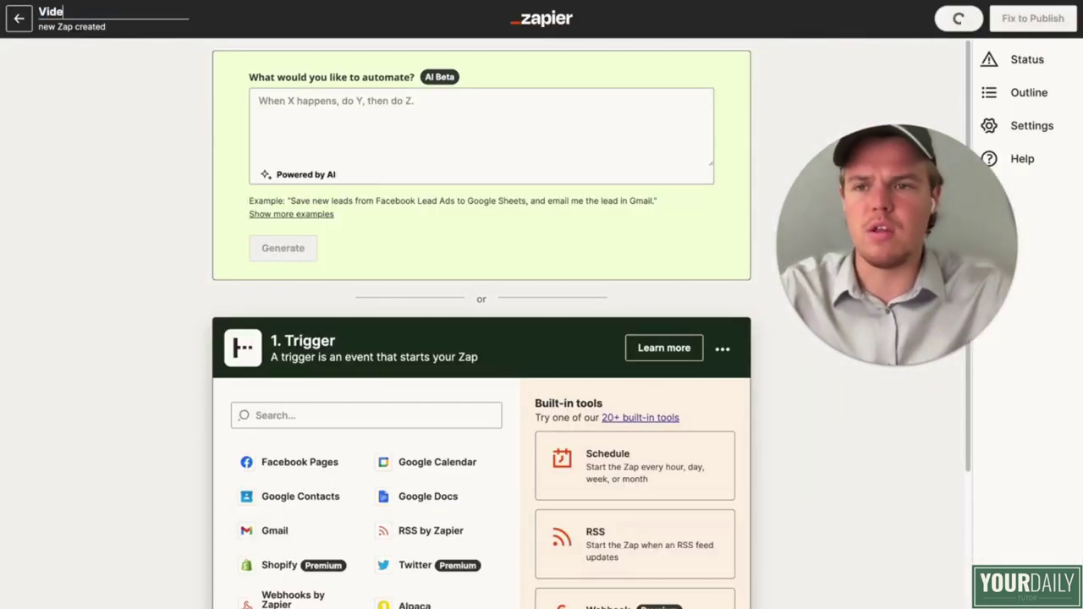
{"action": "key", "text": "Return"}
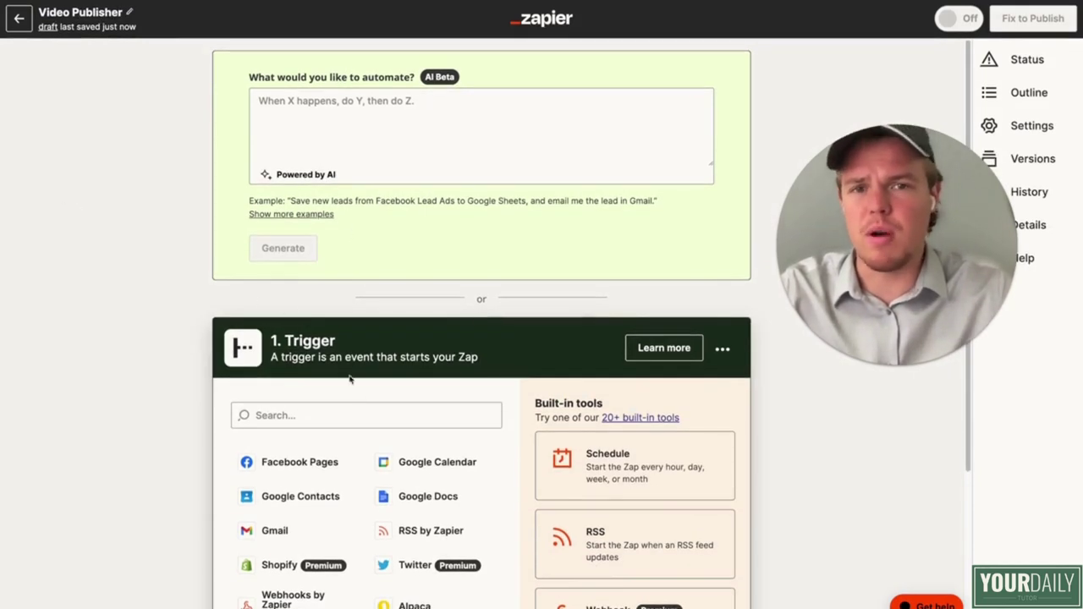
Step: Set the trigger app to Synthesia with the New Video Ready event
{"action": "scroll", "coordinate": [355, 382], "scroll_direction": "down", "scroll_amount": 2}
{"action": "left_click", "coordinate": [353, 253]}
{"action": "type", "text": "s"}
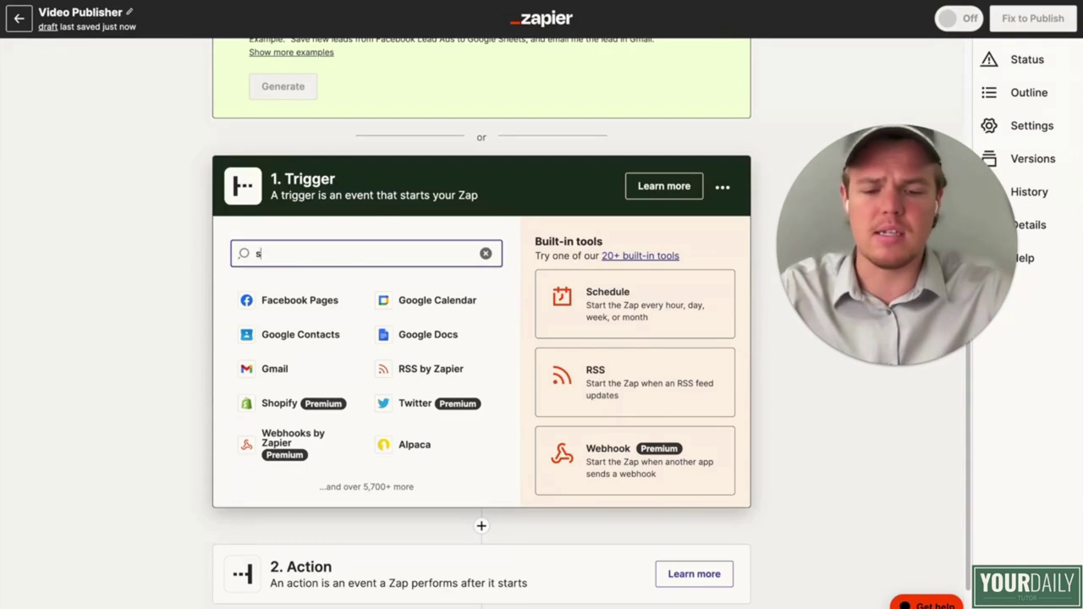
{"action": "type", "text": "ynth"}
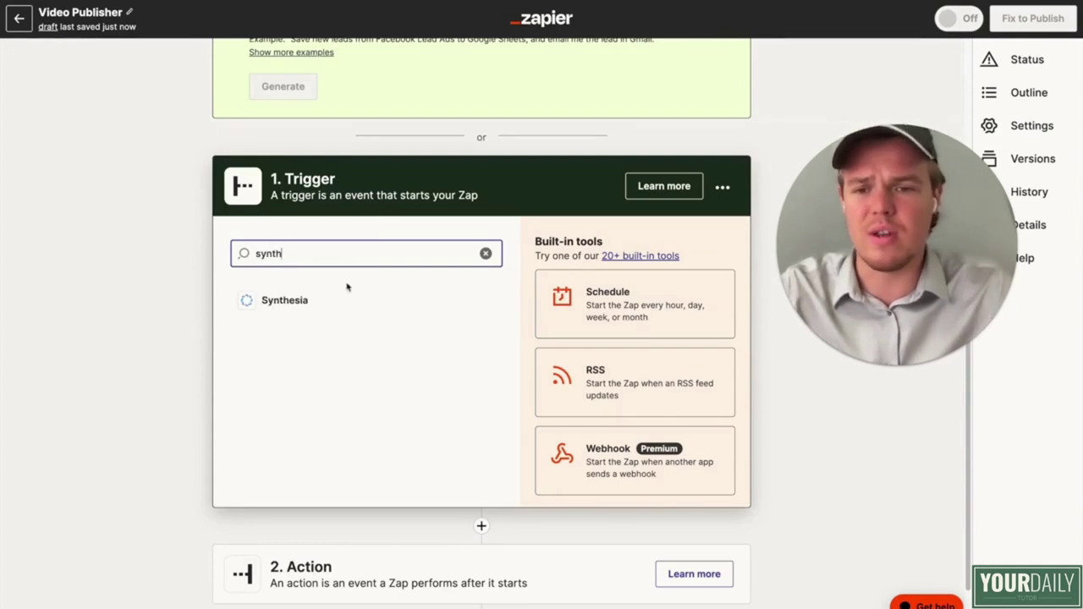
{"action": "left_click", "coordinate": [343, 301]}
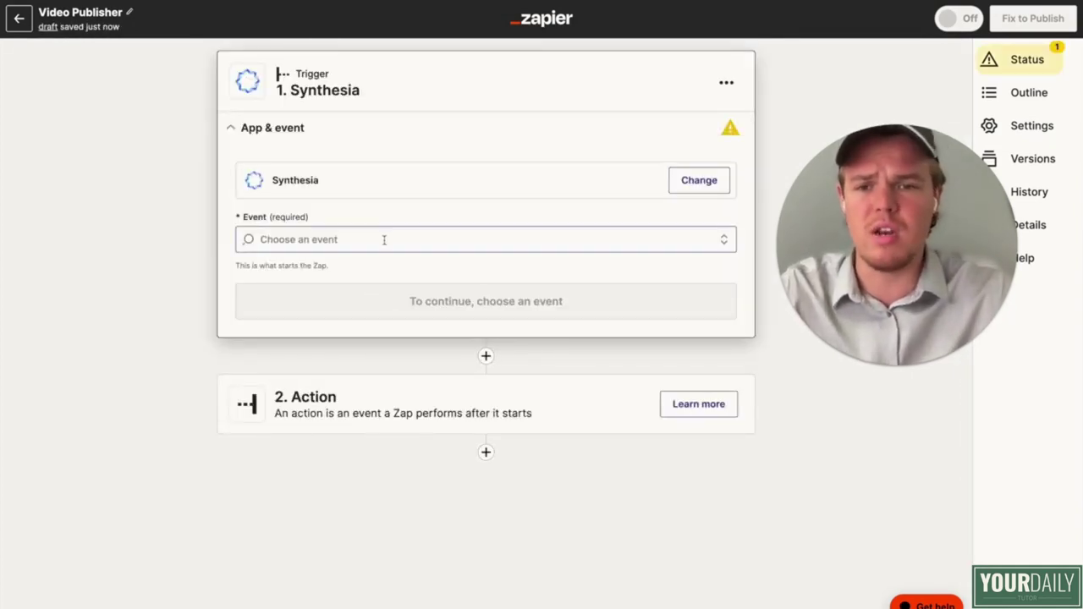
{"action": "left_click", "coordinate": [384, 240]}
{"action": "left_click", "coordinate": [370, 283]}
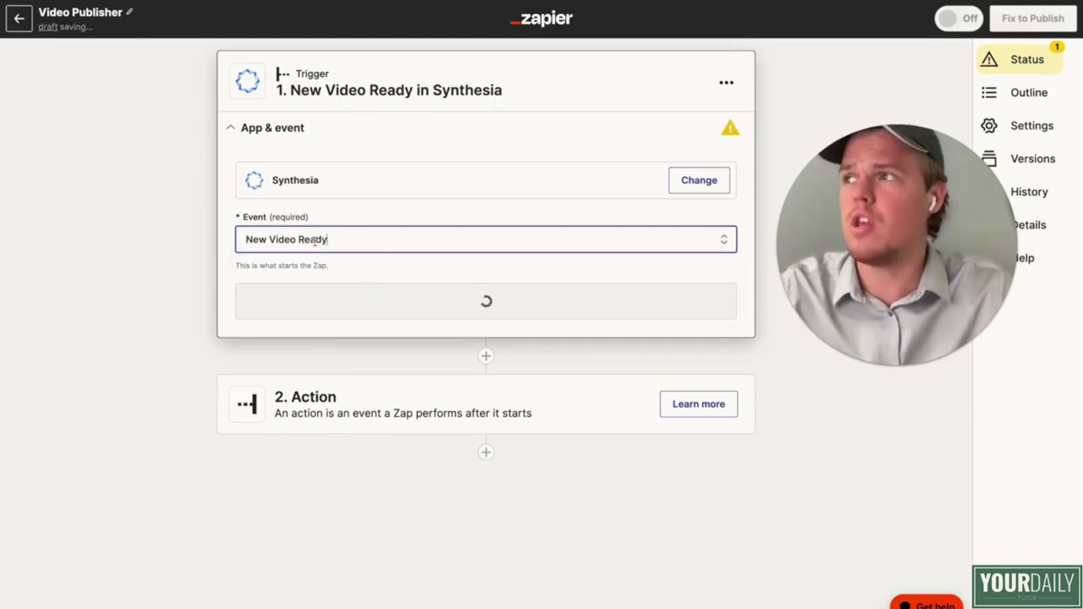
{"action": "left_click", "coordinate": [389, 303]}
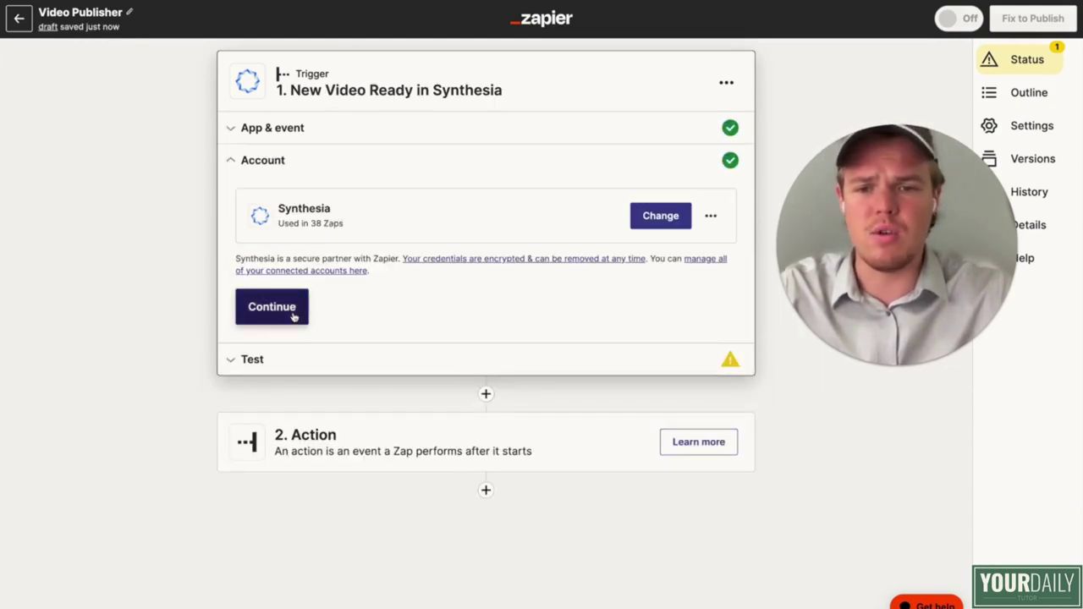
Step: Test the trigger with the connected Synthesia account and rename the Zap Video Publisher [LONG]
{"action": "left_click", "coordinate": [294, 316]}
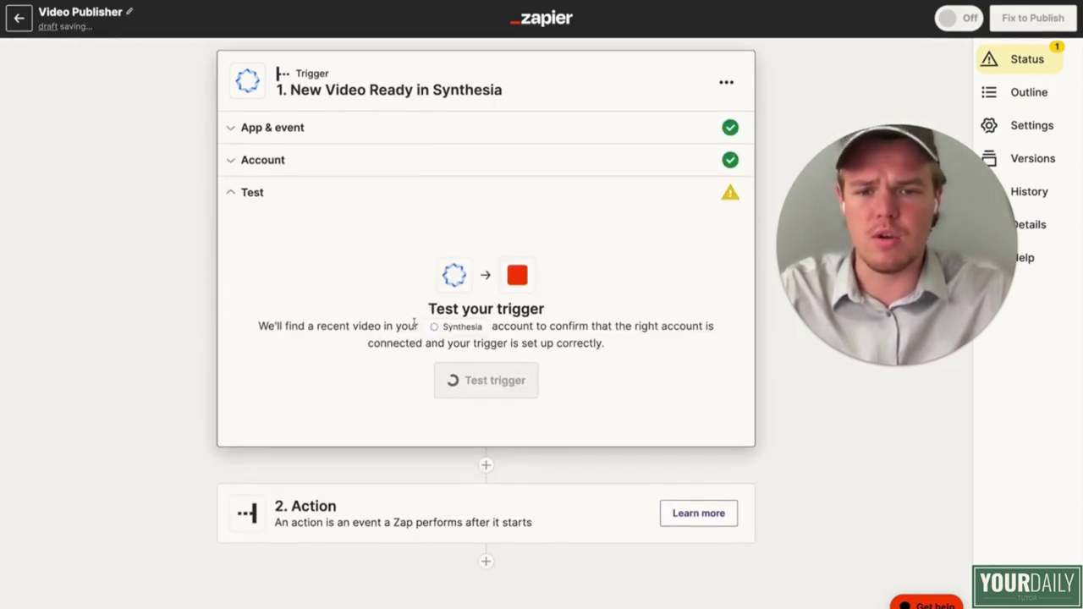
{"action": "left_click", "coordinate": [508, 385]}
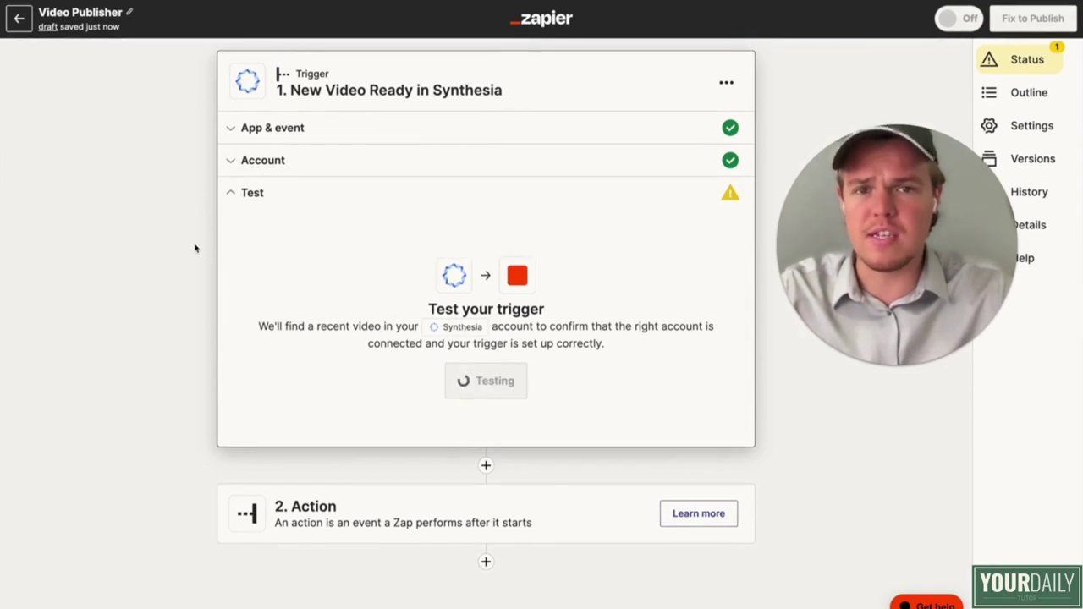
{"action": "left_click", "coordinate": [133, 12]}
{"action": "left_click", "coordinate": [139, 11]}
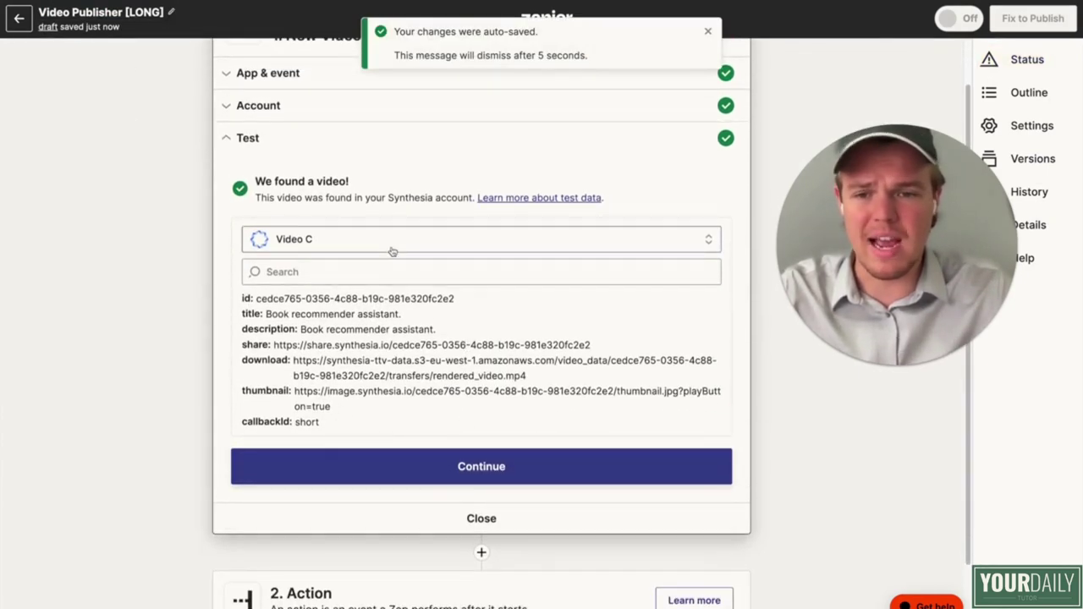
Step: Choose Video B as the trigger's test record and continue to the action setup
{"action": "left_click", "coordinate": [391, 246]}
{"action": "left_click", "coordinate": [357, 354]}
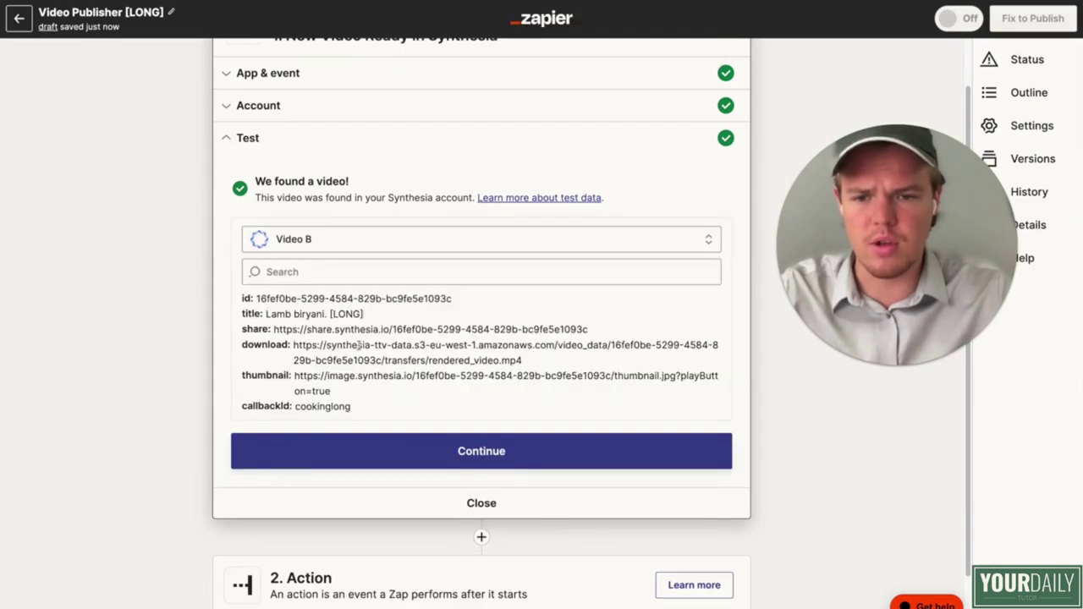
{"action": "left_click", "coordinate": [345, 445]}
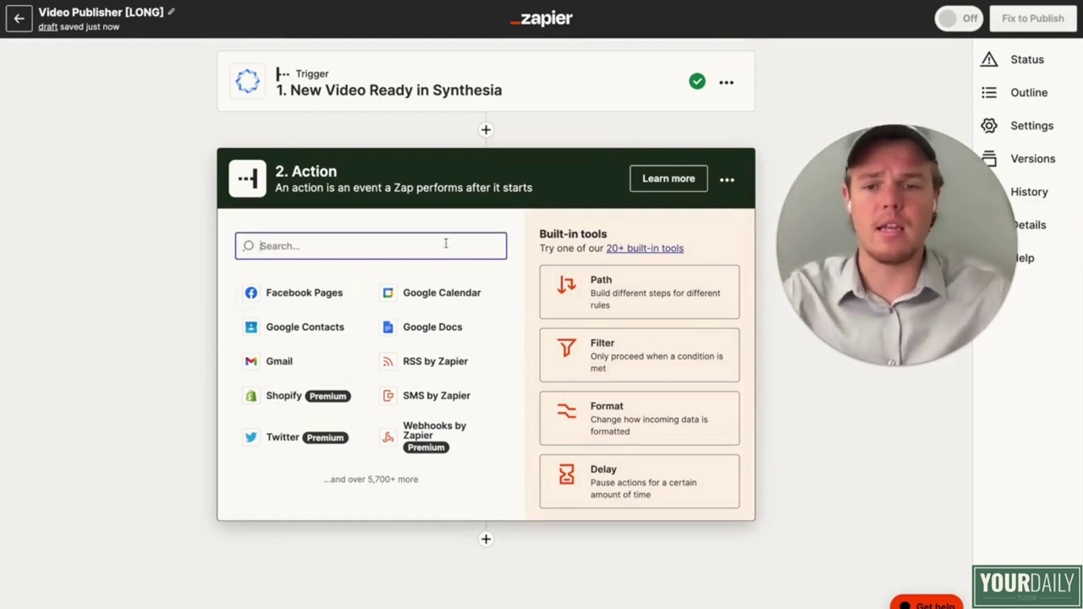
Step: Add a Filter as the second step and set its field to the Synthesia trigger's Callback ID
{"action": "type", "text": "fi"}
{"action": "left_click", "coordinate": [387, 296]}
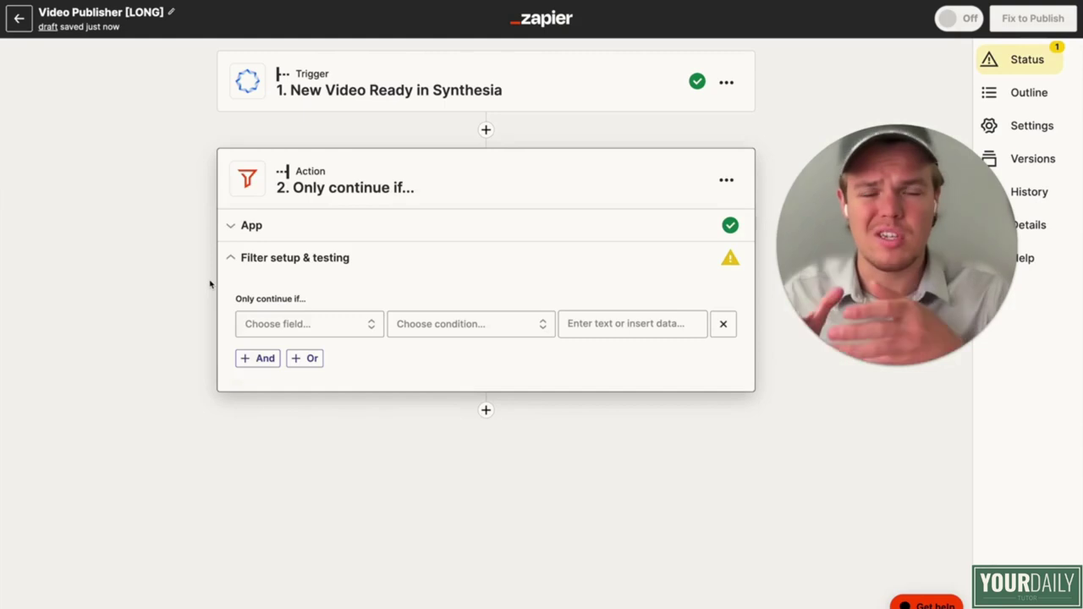
{"action": "left_click", "coordinate": [328, 324]}
{"action": "scroll", "coordinate": [369, 517], "scroll_direction": "down", "scroll_amount": 1}
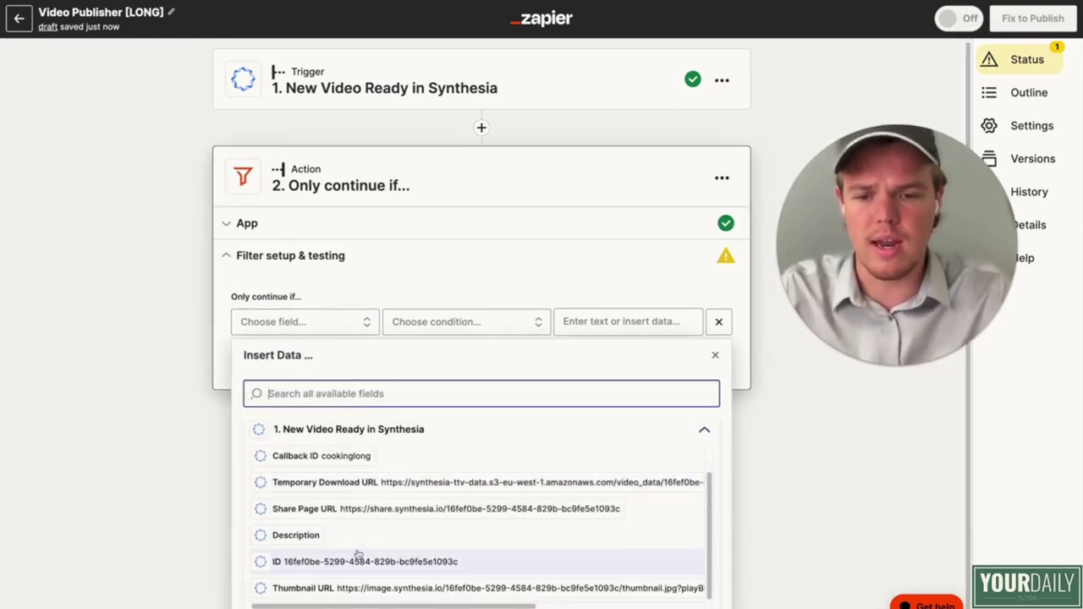
{"action": "left_click", "coordinate": [358, 455]}
Step: Set the filter's condition to (Text) Exactly matches with the value cookinglong, test it, and continue to the third step
{"action": "left_click", "coordinate": [479, 329]}
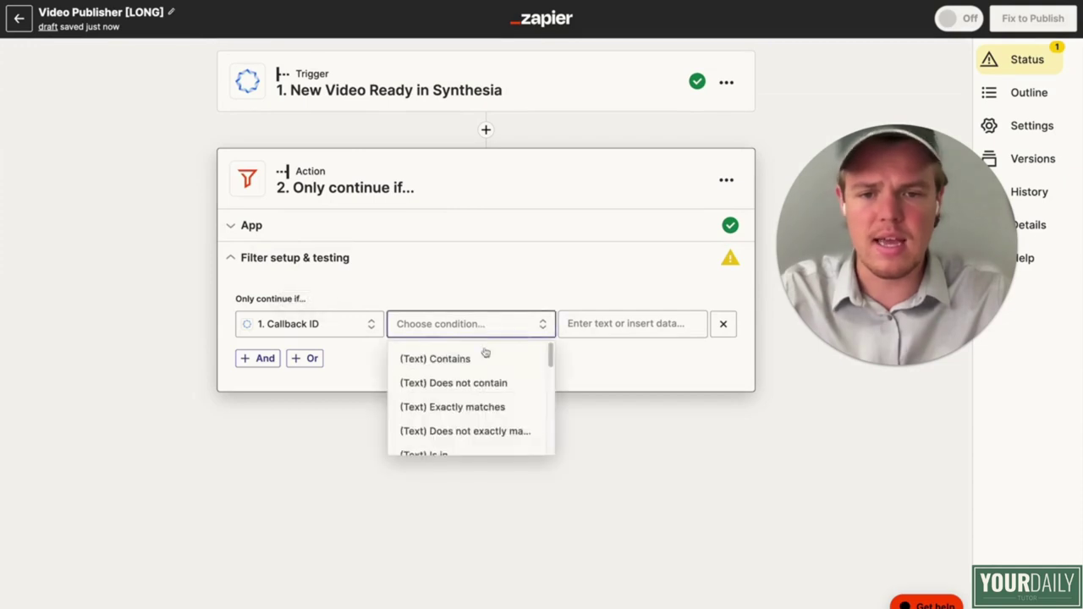
{"action": "left_click", "coordinate": [470, 406]}
{"action": "left_click", "coordinate": [641, 323]}
{"action": "type", "text": "cookinglong"}
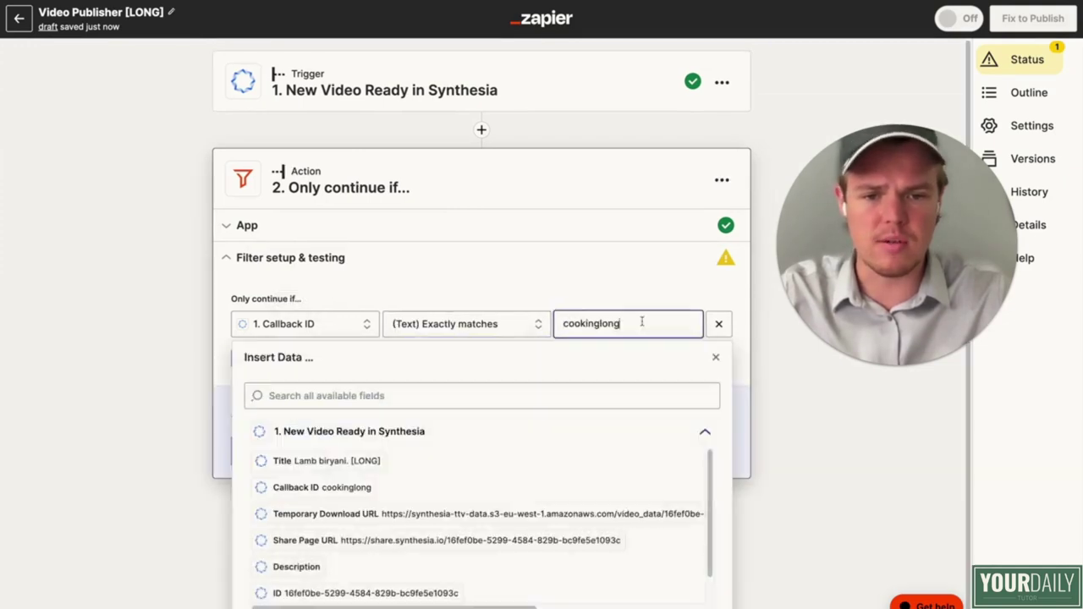
{"action": "left_click", "coordinate": [181, 333]}
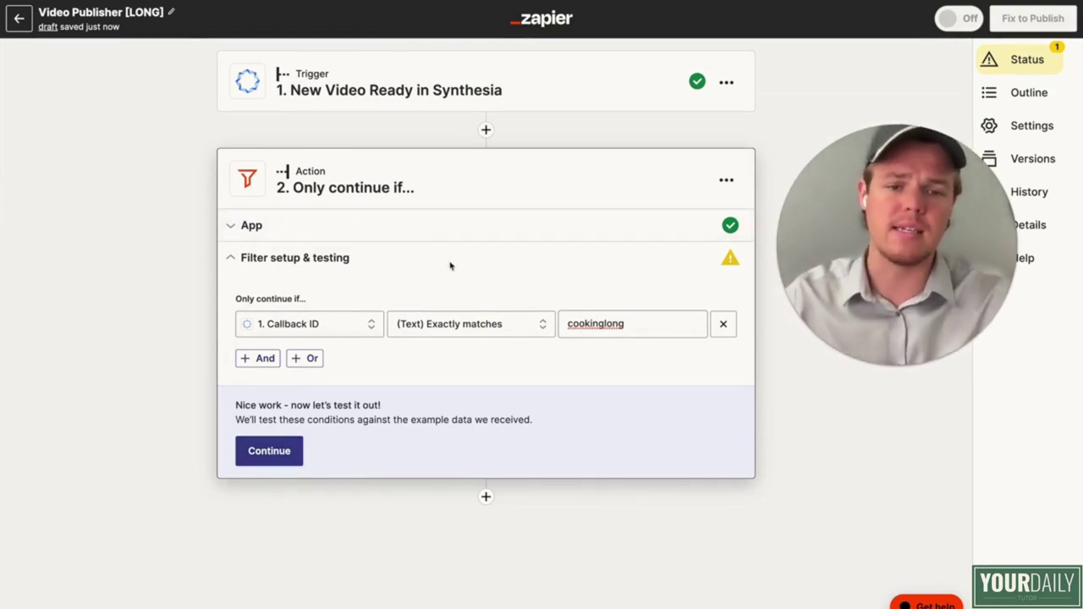
{"action": "left_click", "coordinate": [280, 457]}
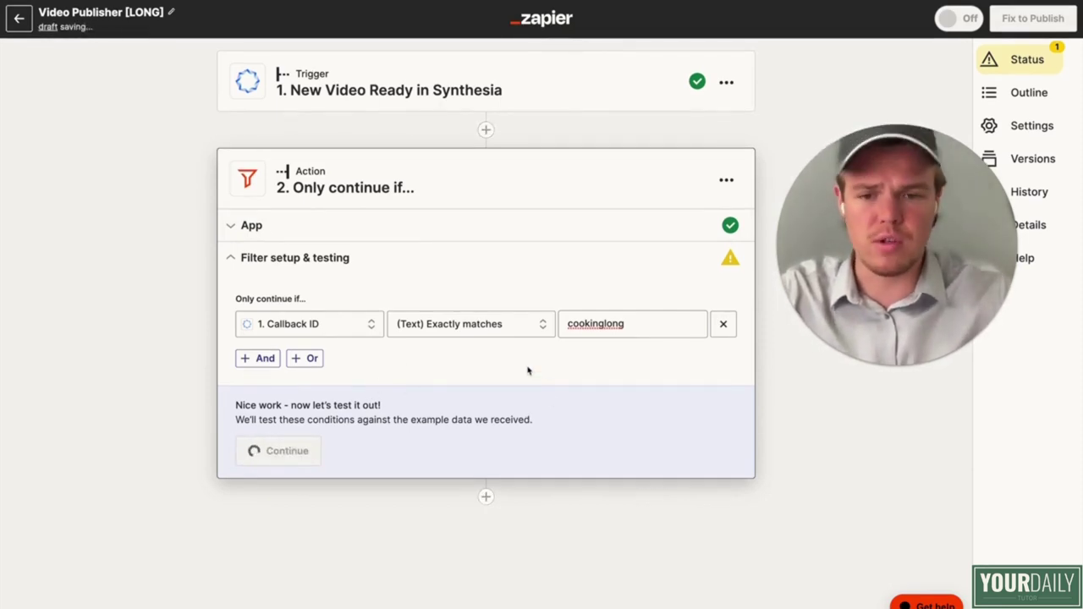
{"action": "left_click", "coordinate": [382, 509]}
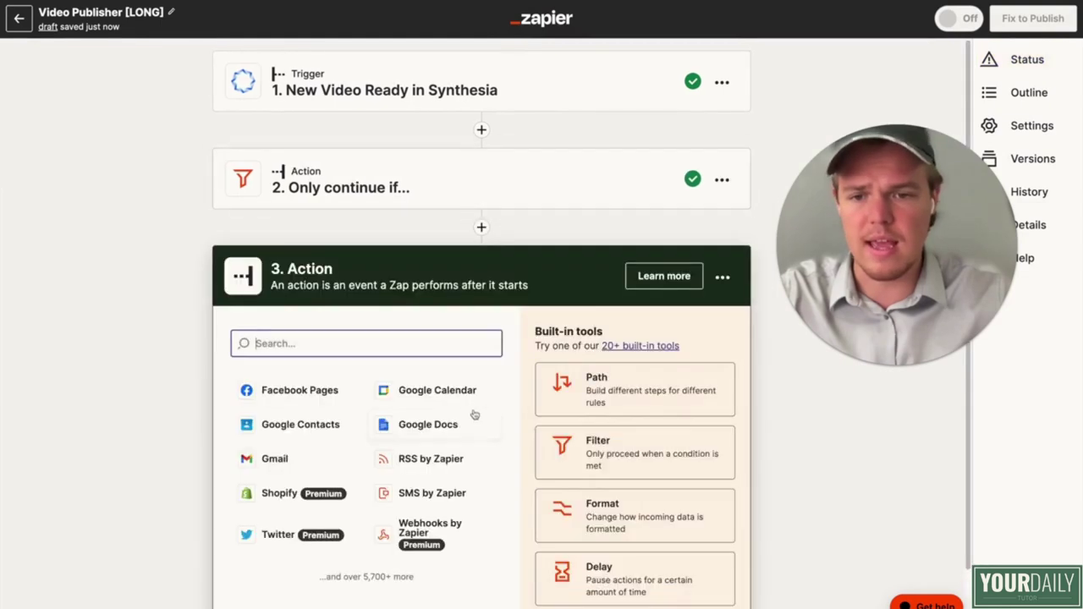
Step: Add ChatGPT as the third step with the Conversation event and accept its connected account
{"action": "type", "text": "ch"}
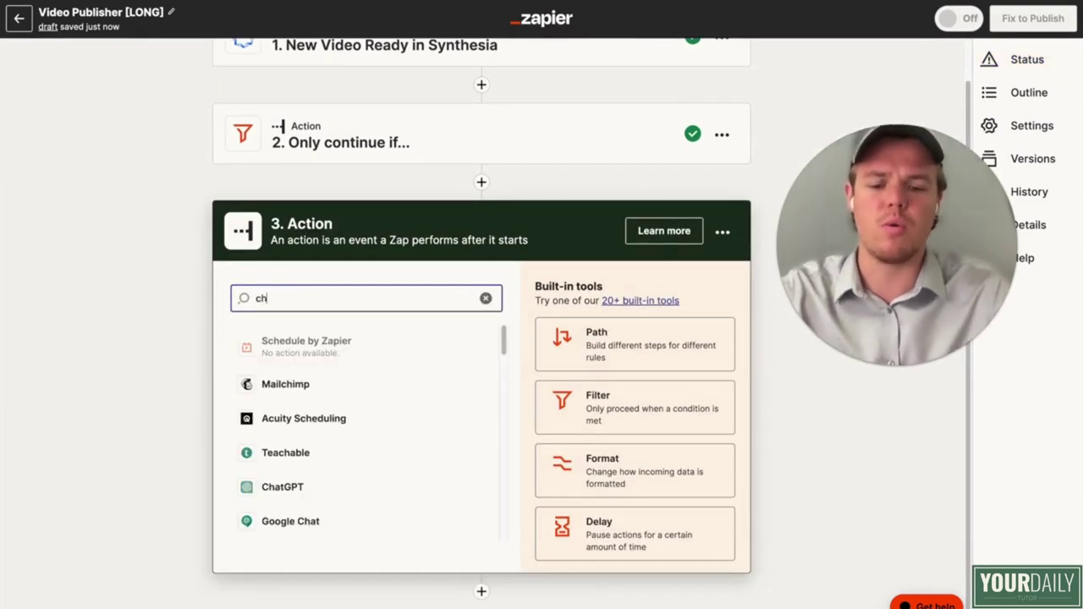
{"action": "type", "text": "at"}
{"action": "left_click", "coordinate": [420, 343]}
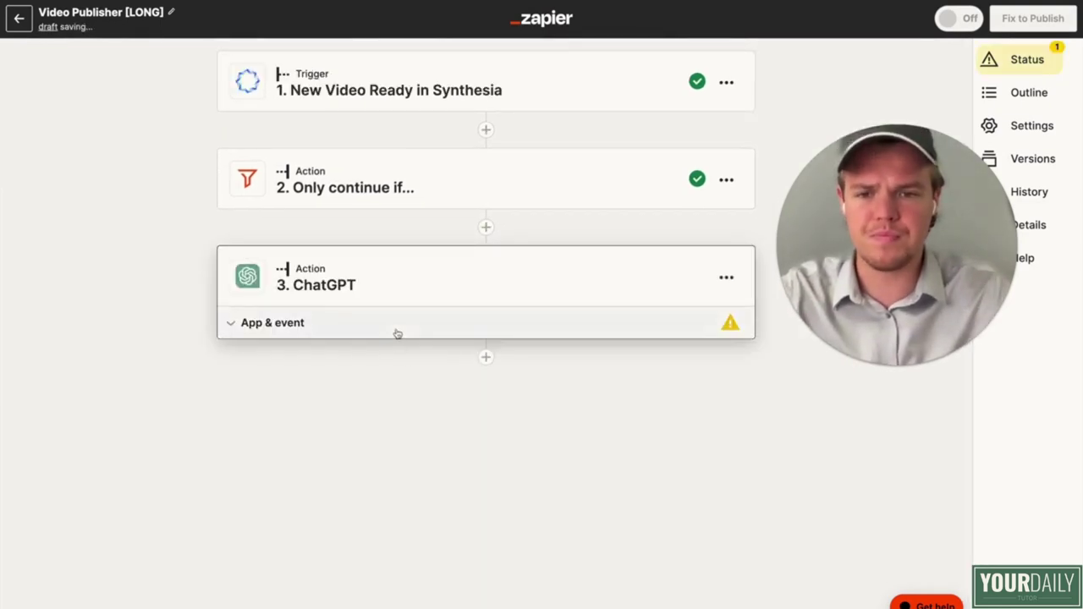
{"action": "left_click", "coordinate": [360, 430]}
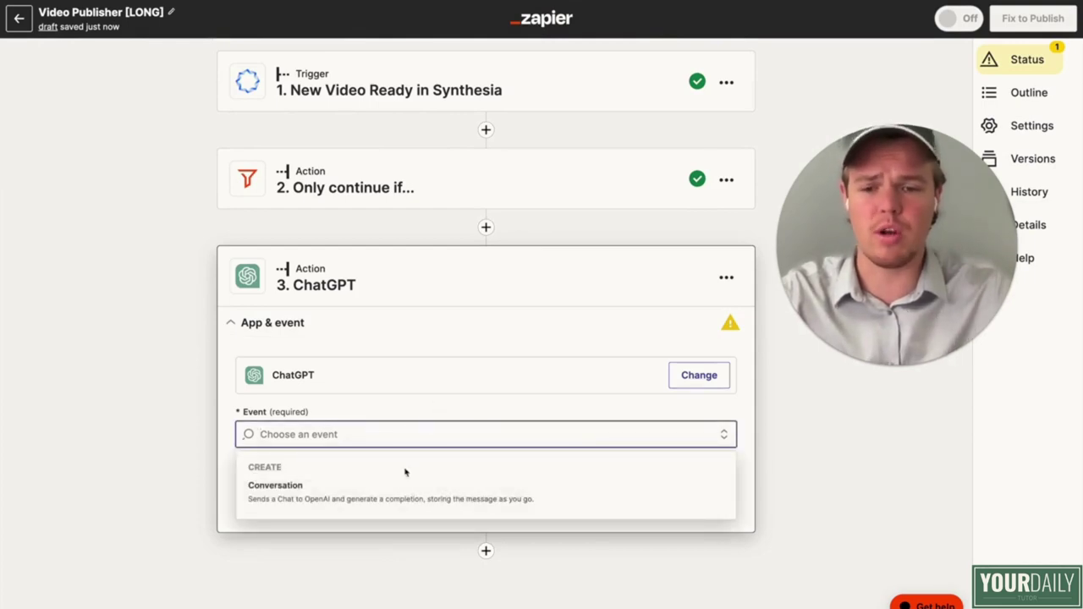
{"action": "left_click", "coordinate": [394, 512]}
{"action": "left_click", "coordinate": [317, 466]}
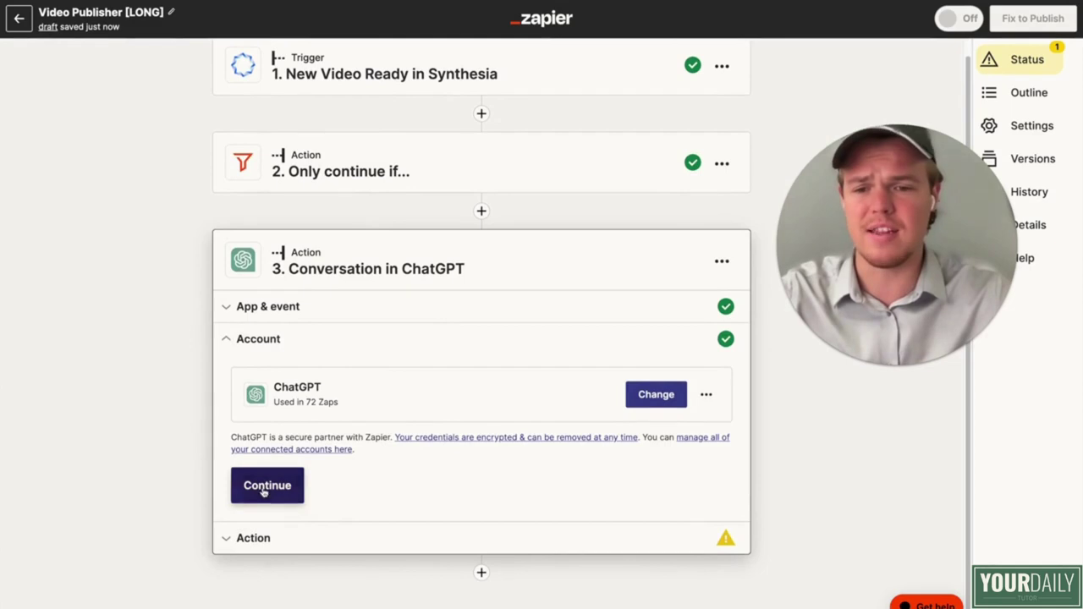
{"action": "left_click", "coordinate": [266, 487]}
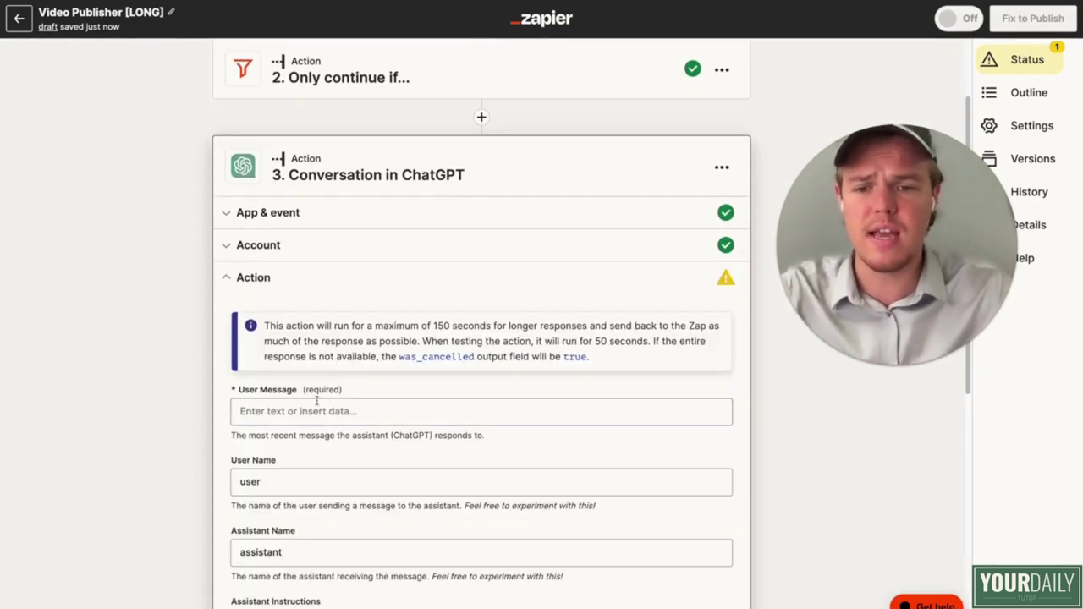
Step: Write a User Message requesting a Youtube title with the dish name and "tutorial on how to cook it", 10 words max, inserting Synthesia's Title as the dish
{"action": "left_click", "coordinate": [316, 403]}
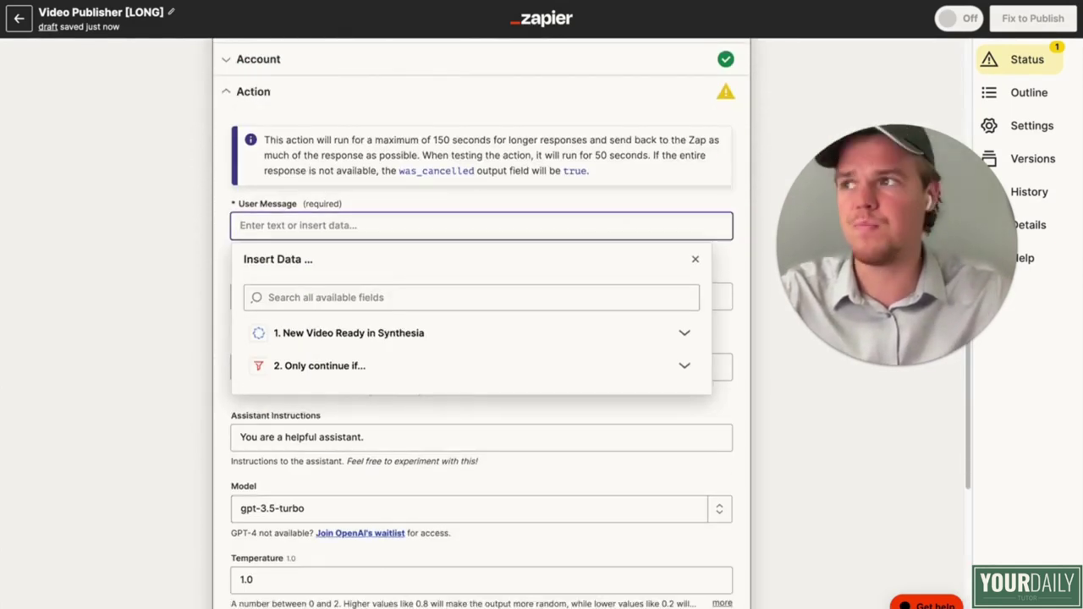
{"action": "type", "text": "Based on this food dish: {} Generate the following: Youtube title includes the dish name in it and says tutorial on how to cook it, limit to 10 words max"}
{"action": "left_click", "coordinate": [369, 235]}
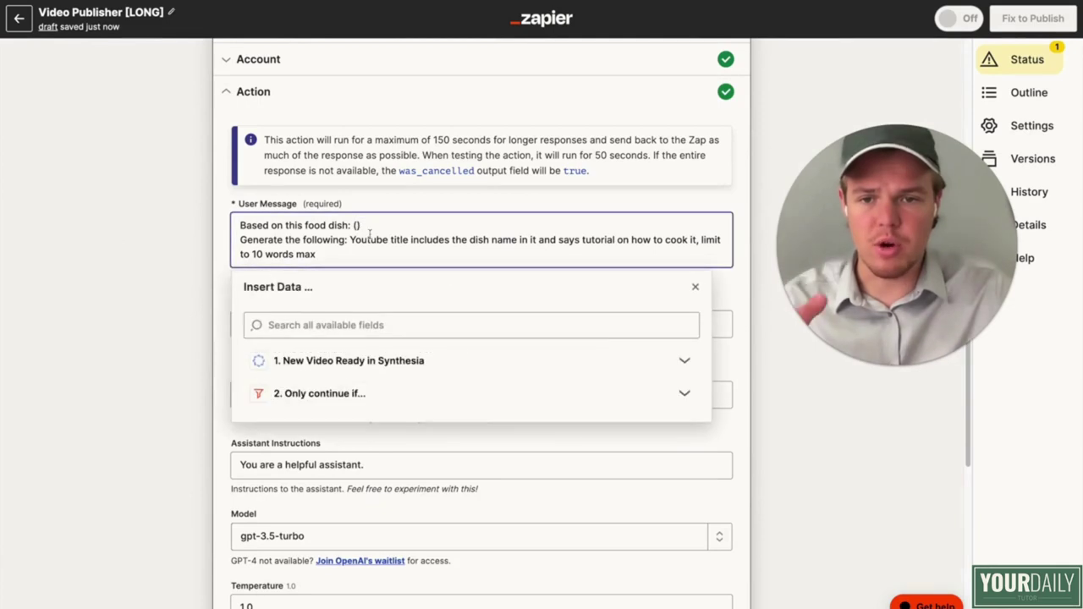
{"action": "left_click", "coordinate": [406, 363]}
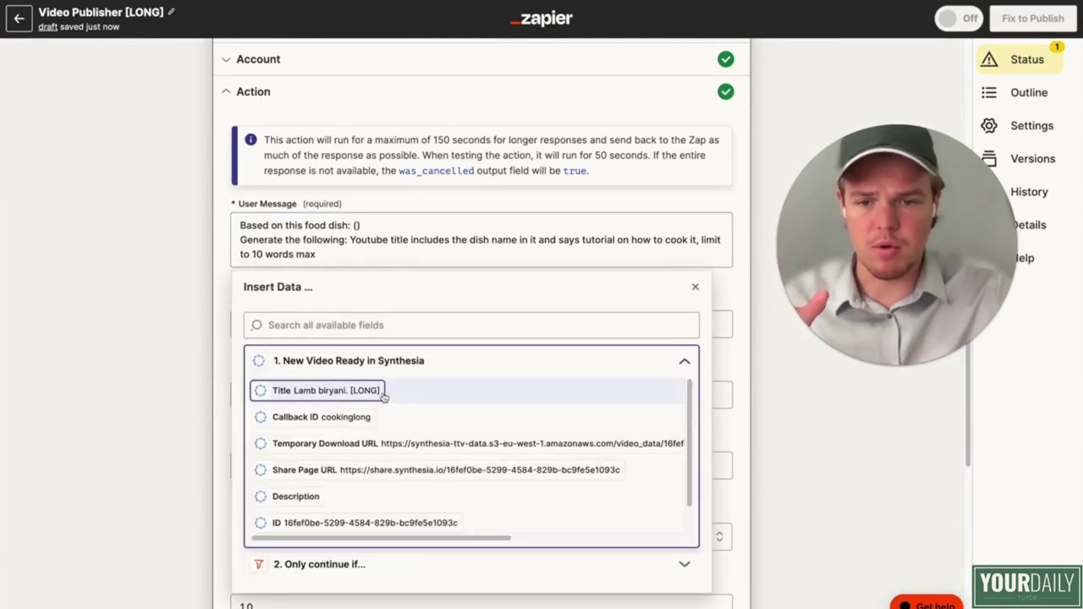
{"action": "left_click", "coordinate": [378, 393]}
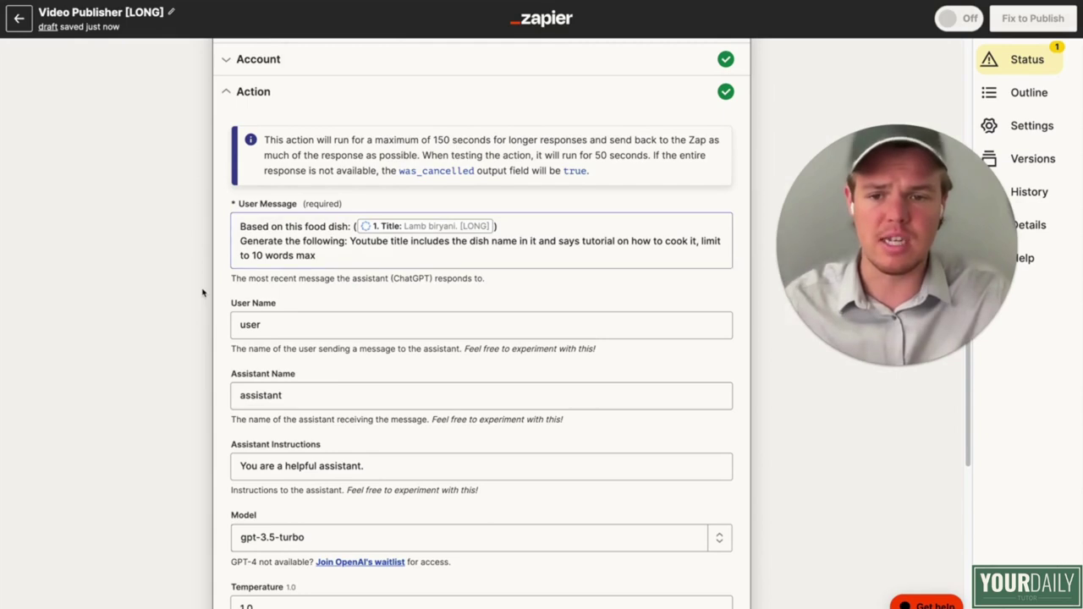
Step: Set the ChatGPT conversation's model to gpt-4
{"action": "scroll", "coordinate": [250, 304], "scroll_direction": "down", "scroll_amount": 2}
{"action": "left_click", "coordinate": [721, 429]}
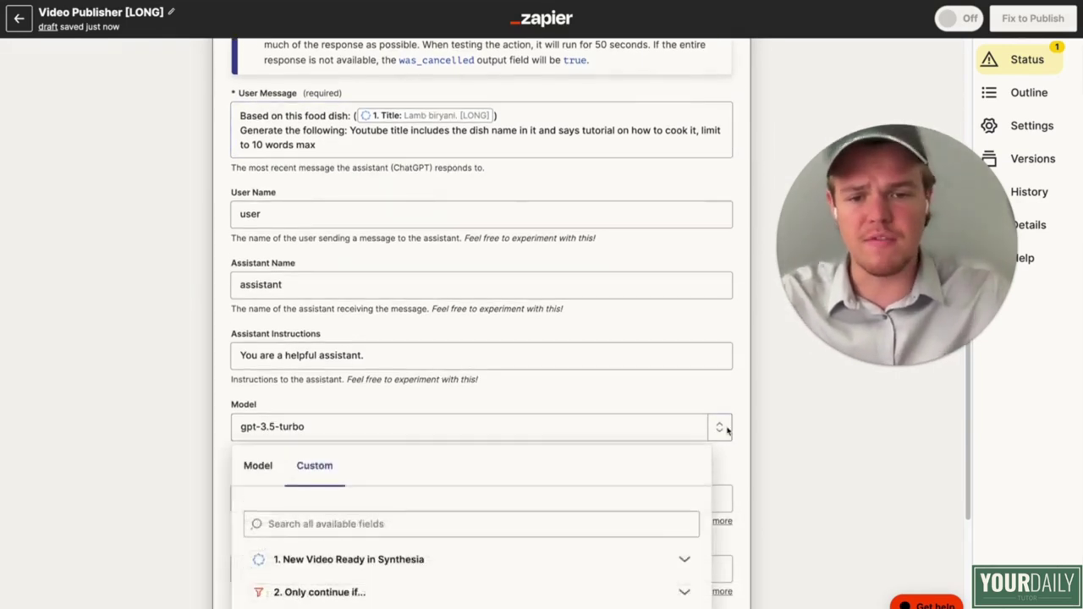
{"action": "left_click", "coordinate": [251, 474]}
{"action": "scroll", "coordinate": [321, 478], "scroll_direction": "down", "scroll_amount": 4}
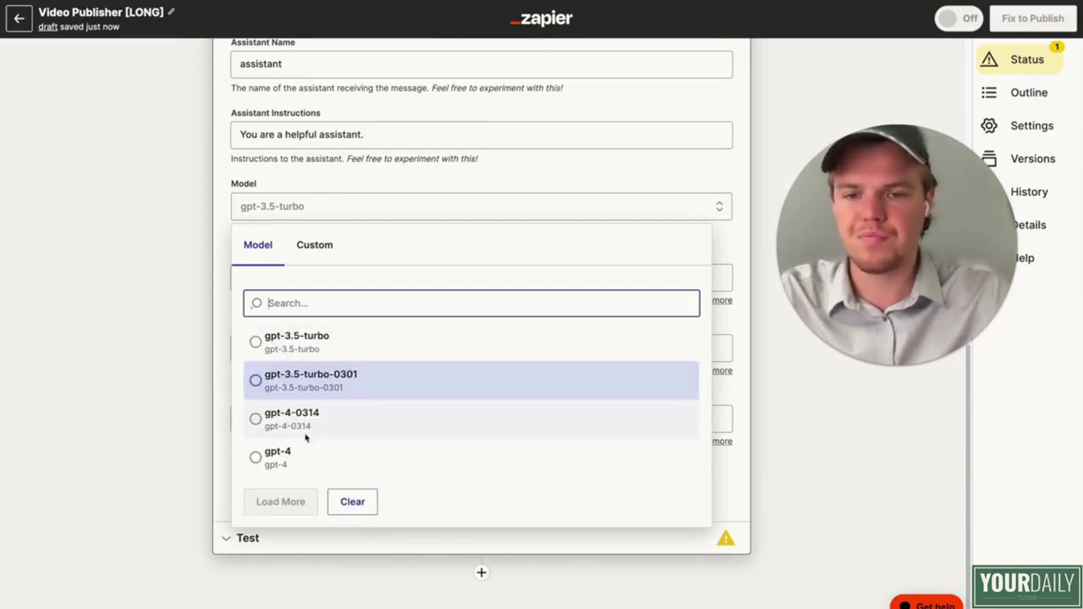
{"action": "left_click", "coordinate": [295, 455]}
Step: Set the conversation's Memory Key to tyfoodlong, continue, and test the ChatGPT action
{"action": "left_click", "coordinate": [339, 418]}
{"action": "type", "text": "tyfood"}
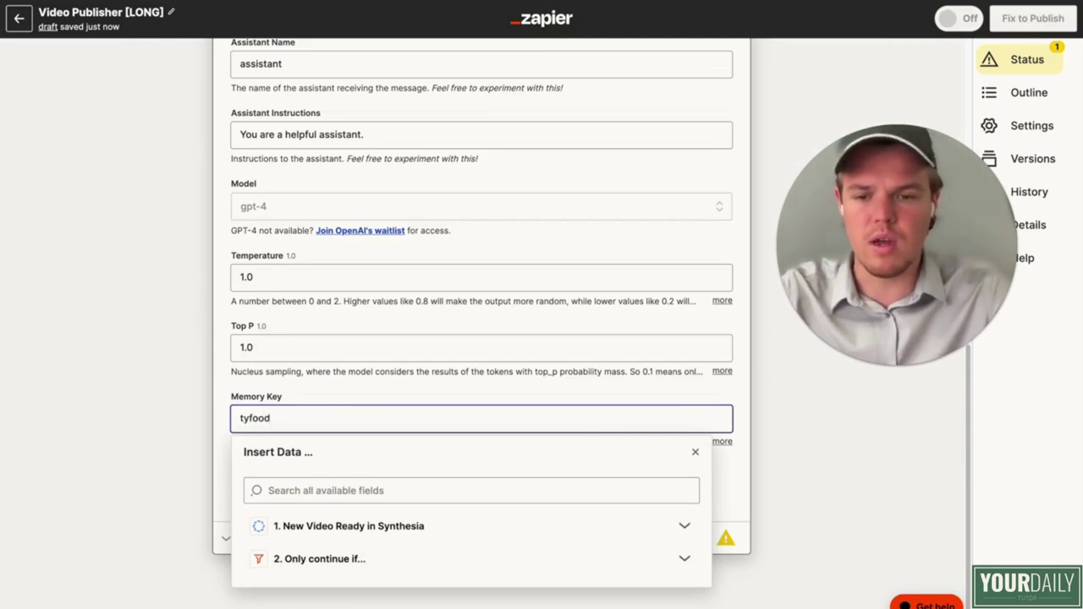
{"action": "type", "text": "long"}
{"action": "left_click", "coordinate": [126, 375]}
{"action": "left_click", "coordinate": [374, 487]}
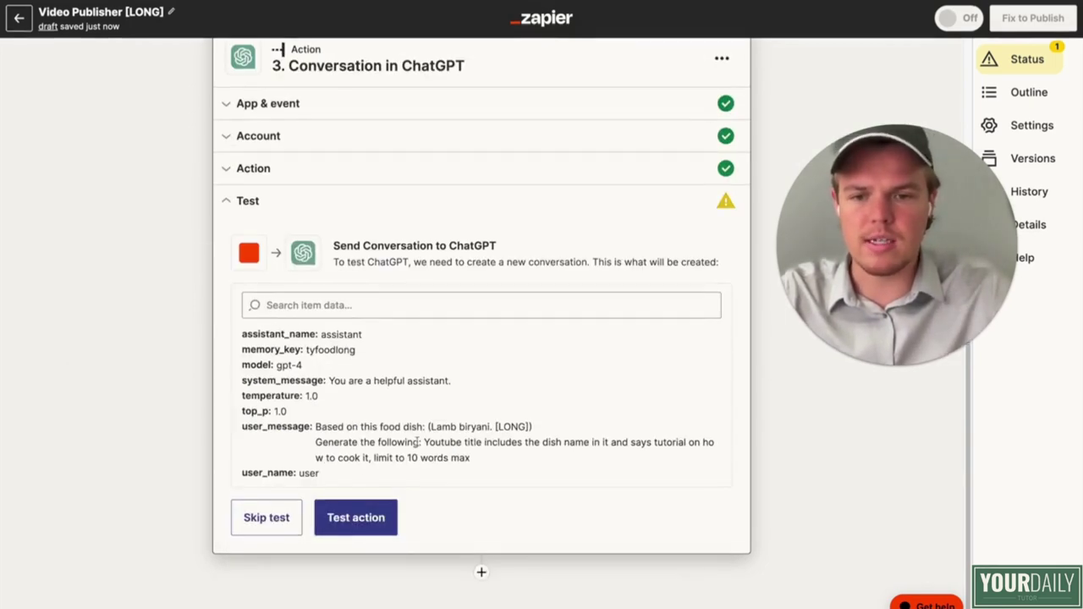
{"action": "left_click", "coordinate": [378, 514]}
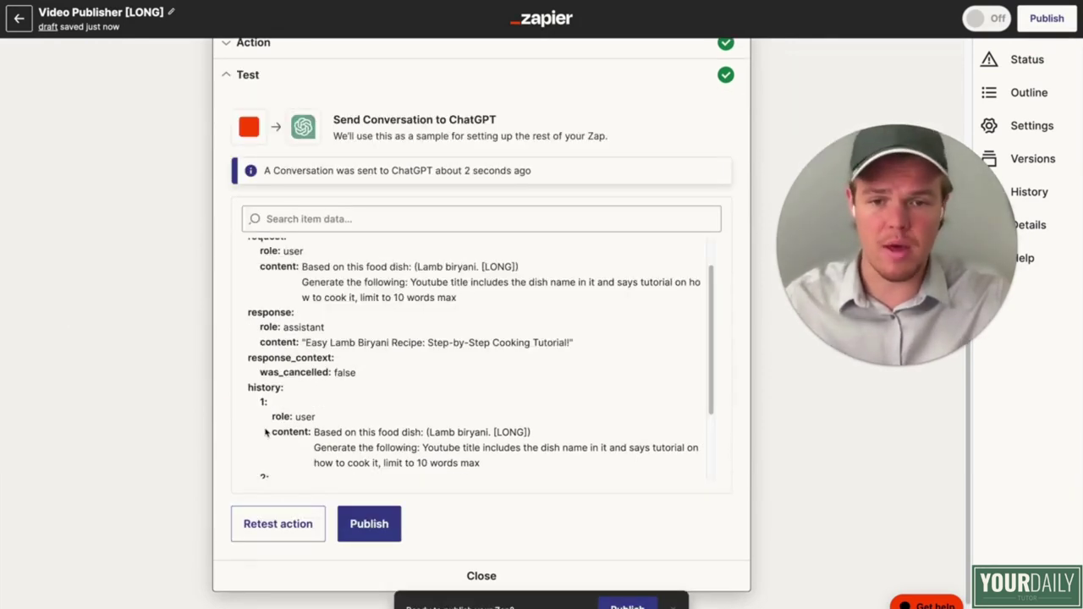
{"action": "scroll", "coordinate": [282, 412], "scroll_direction": "down", "scroll_amount": 3}
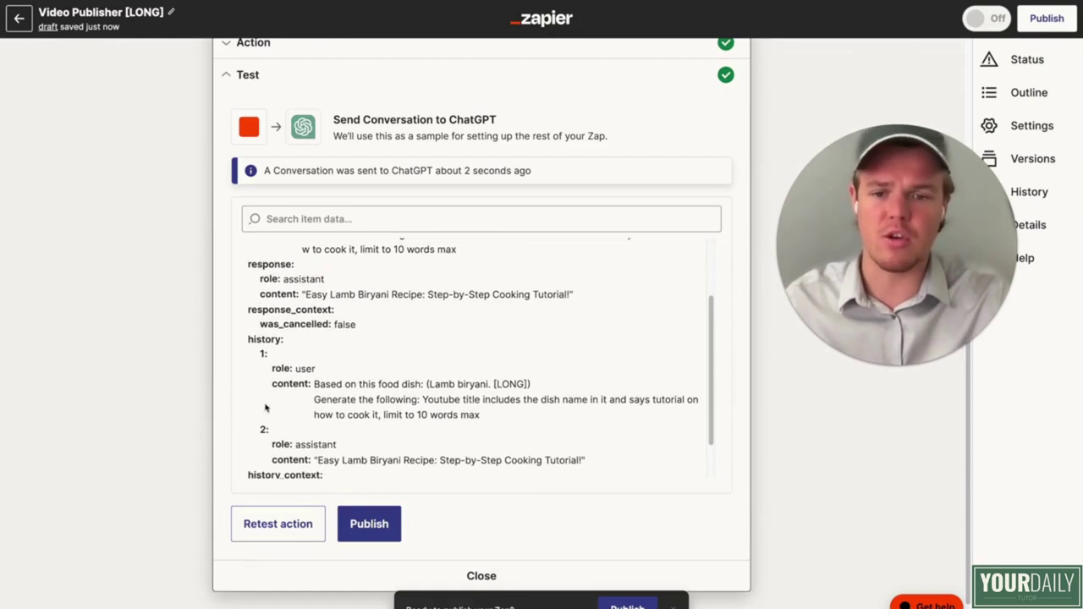
Step: Add Formatter by Zapier as the fourth step with the Text event and continue to its action settings
{"action": "left_click", "coordinate": [481, 572]}
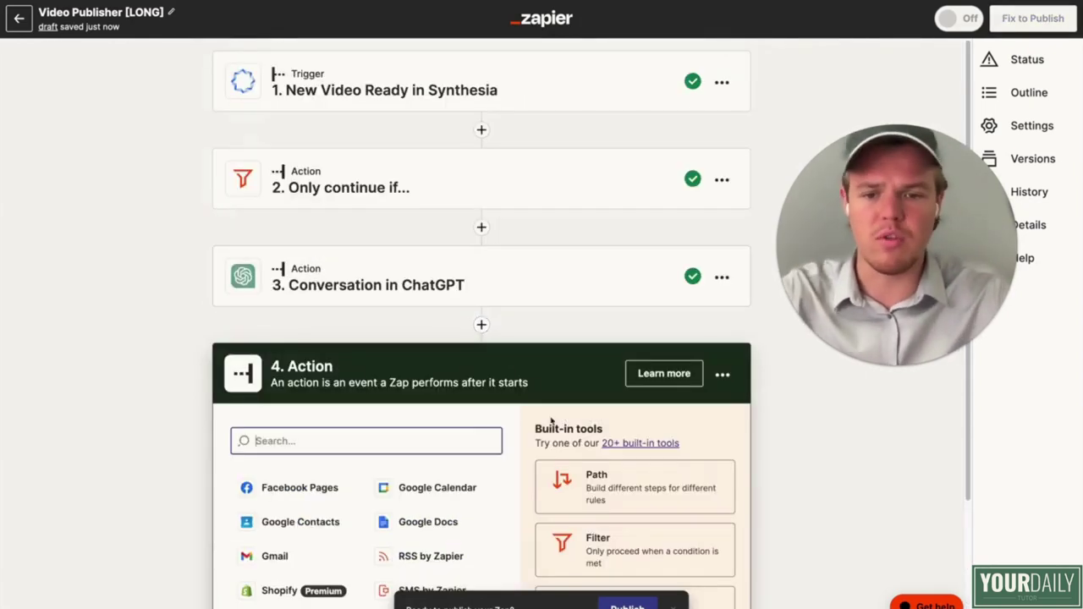
{"action": "type", "text": "form"}
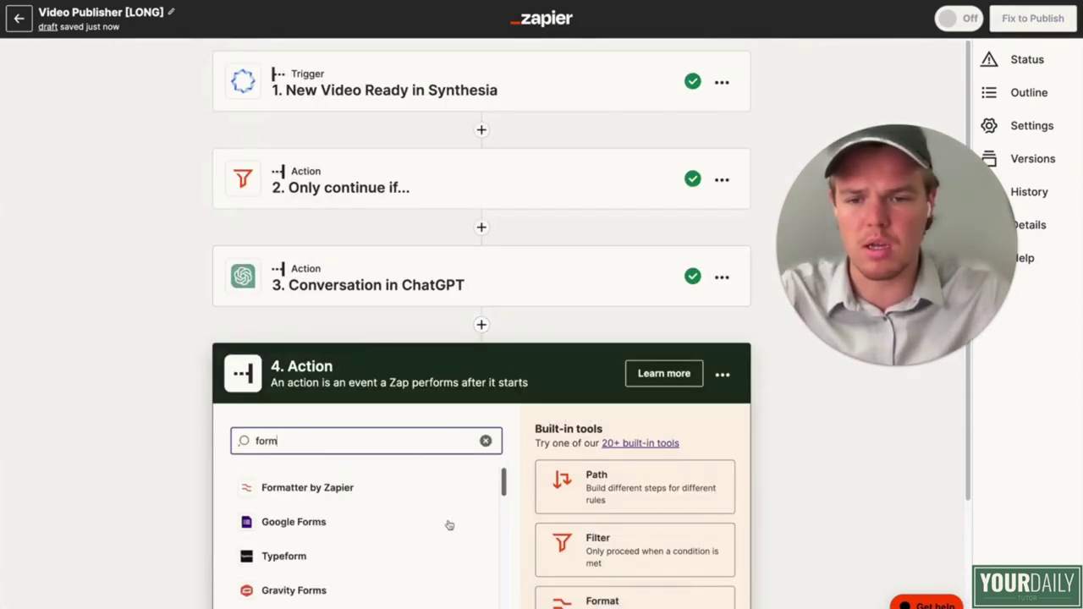
{"action": "left_click", "coordinate": [430, 489]}
{"action": "left_click", "coordinate": [360, 449]}
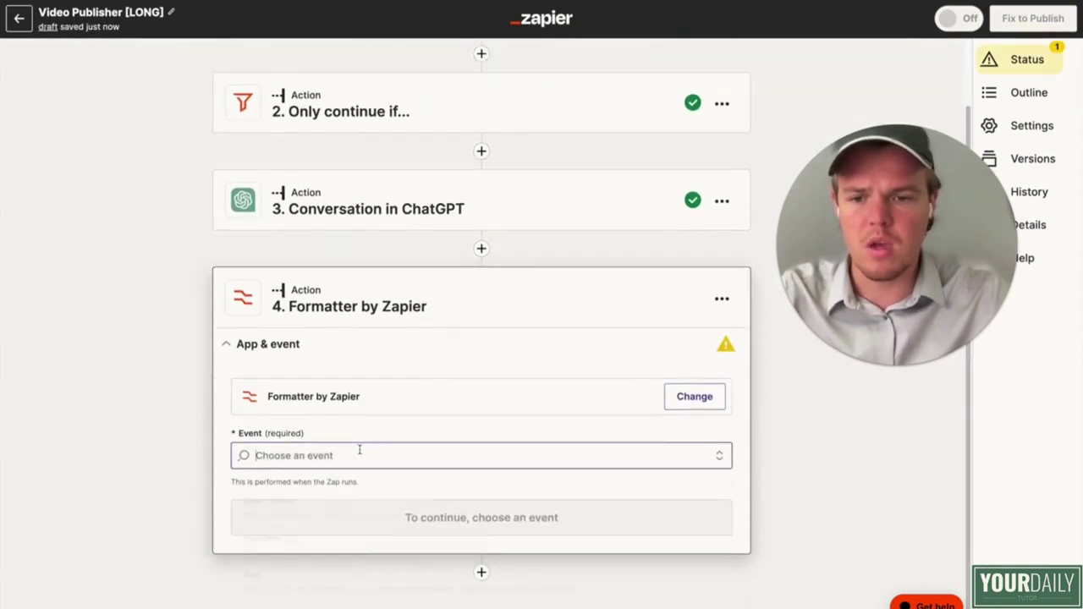
{"action": "left_click", "coordinate": [372, 559]}
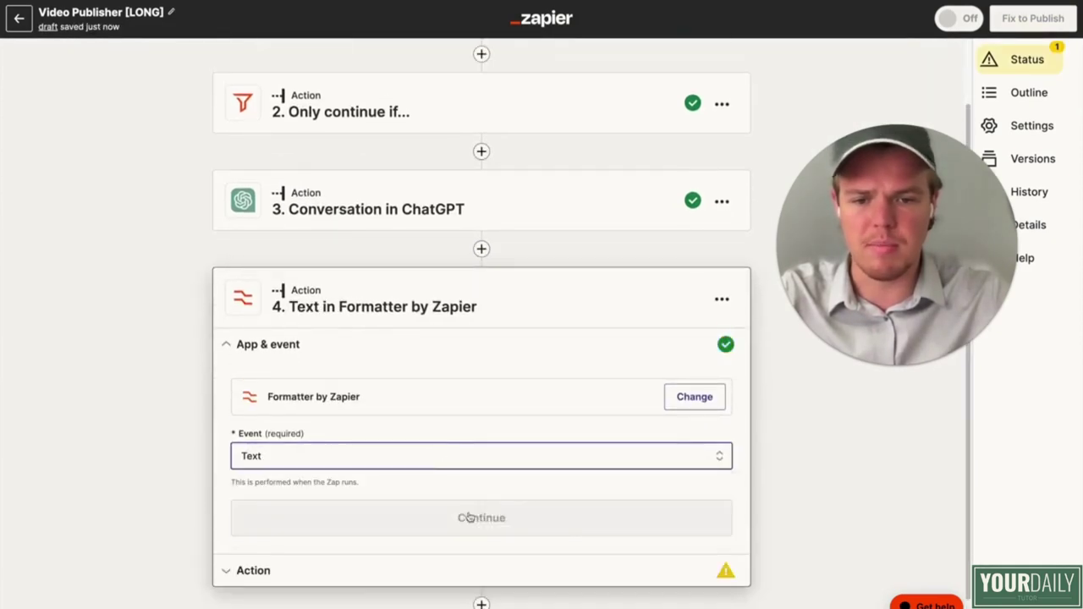
{"action": "left_click", "coordinate": [466, 516]}
Step: Set the Formatter's transform to Replace and use ChatGPT's Assistant Response Message as its input
{"action": "left_click", "coordinate": [391, 467]}
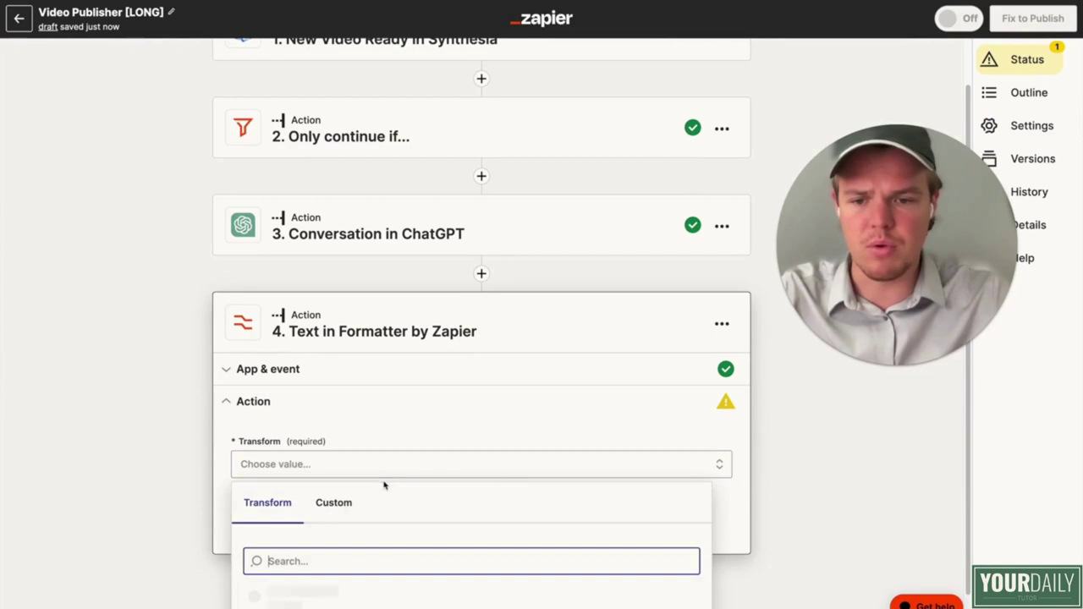
{"action": "type", "text": "repla"}
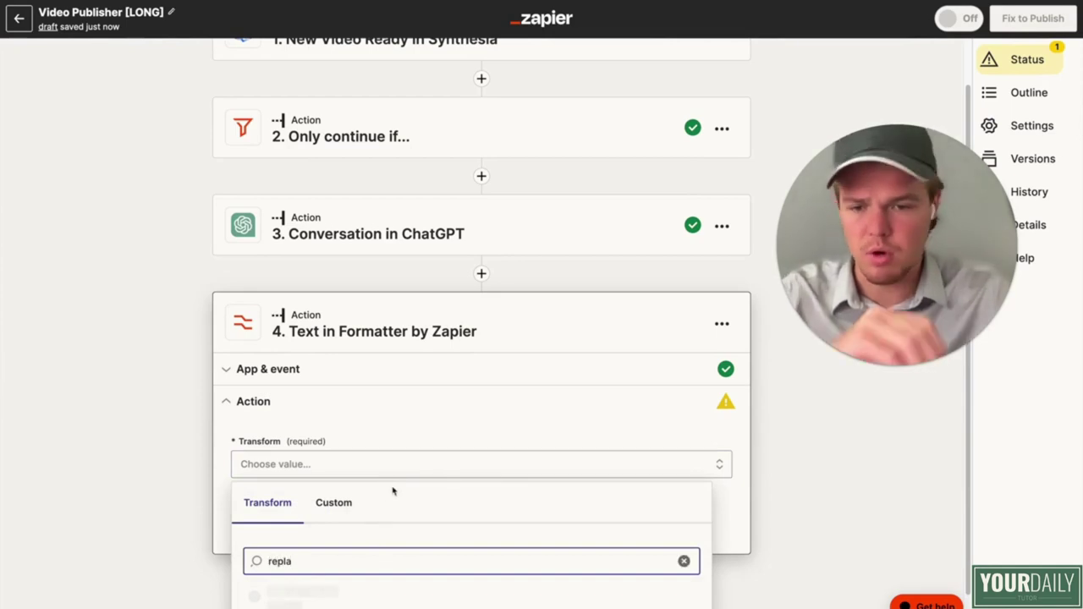
{"action": "key", "text": "Return"}
{"action": "left_click", "coordinate": [324, 381]}
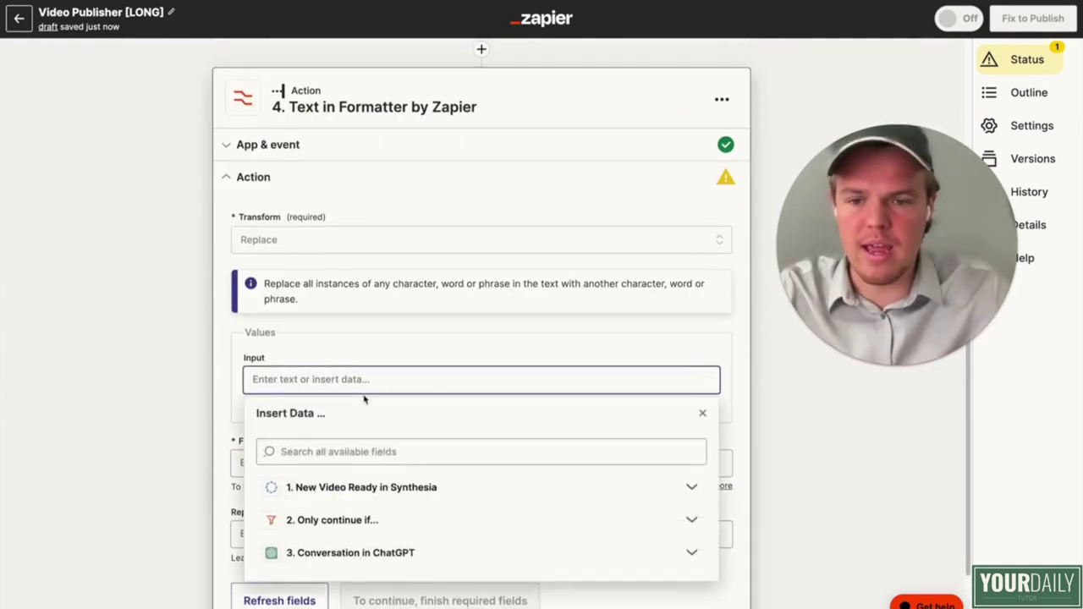
{"action": "scroll", "coordinate": [367, 488], "scroll_direction": "down", "scroll_amount": 1}
{"action": "left_click", "coordinate": [375, 466]}
{"action": "scroll", "coordinate": [408, 527], "scroll_direction": "down", "scroll_amount": 3}
{"action": "left_click", "coordinate": [411, 555]}
Step: Set the Formatter to find the double quotation mark, leave the replacement empty, and test the action
{"action": "left_click", "coordinate": [294, 378]}
{"action": "type", "text": "\""}
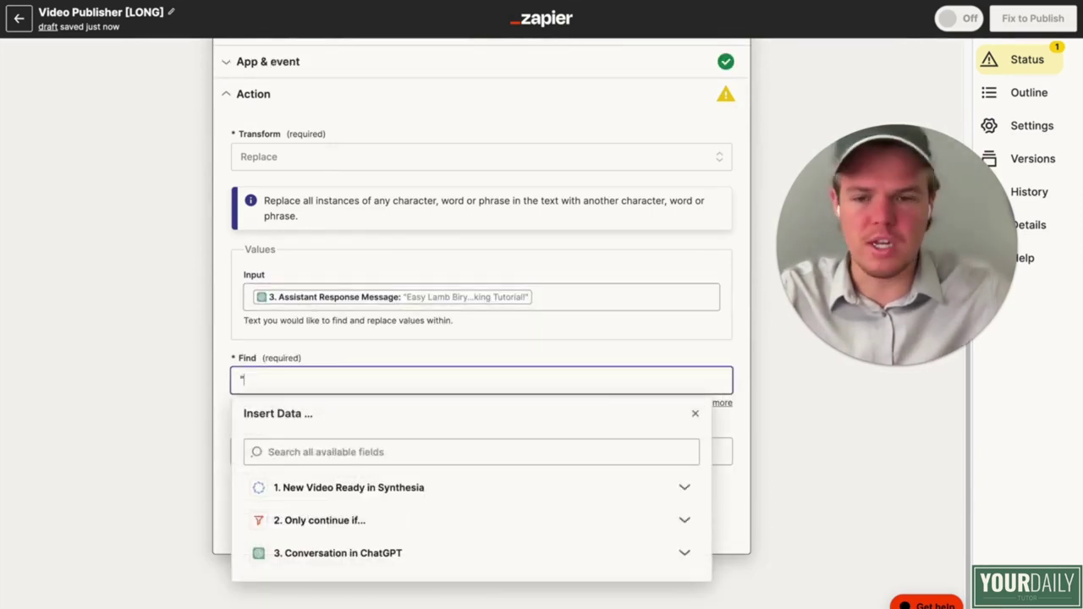
{"action": "left_click", "coordinate": [408, 519]}
{"action": "left_click", "coordinate": [382, 519]}
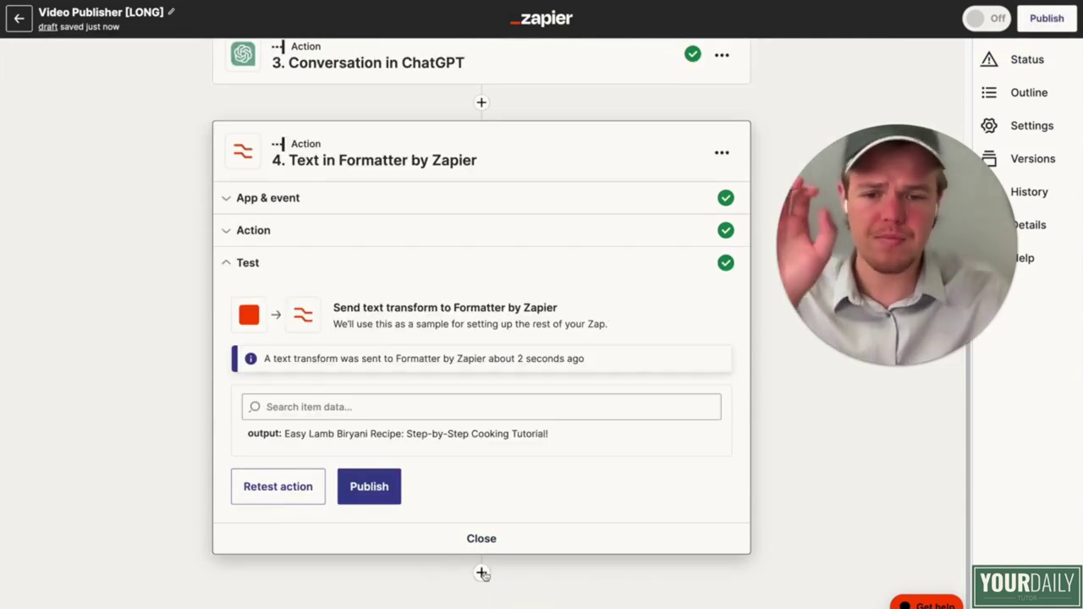
Step: Add Storage by Zapier as the fifth step
{"action": "left_click", "coordinate": [481, 573]}
{"action": "type", "text": "stora"}
{"action": "left_click", "coordinate": [396, 335]}
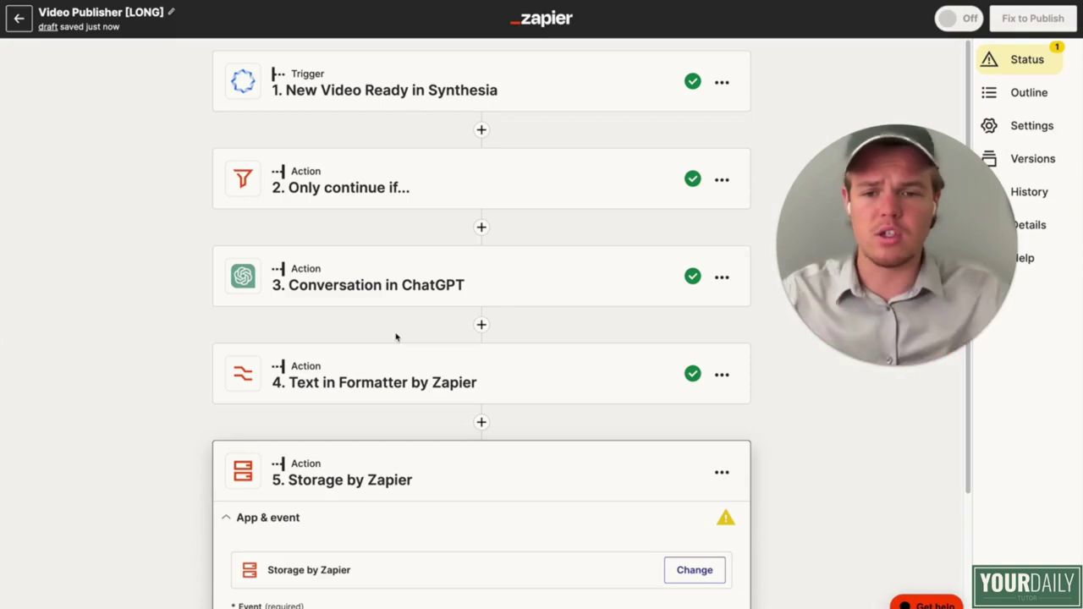
Step: Rename the Storage by Zapier step to "Youtube Title"
{"action": "scroll", "coordinate": [395, 337], "scroll_direction": "down", "scroll_amount": 2}
{"action": "left_click", "coordinate": [721, 299]}
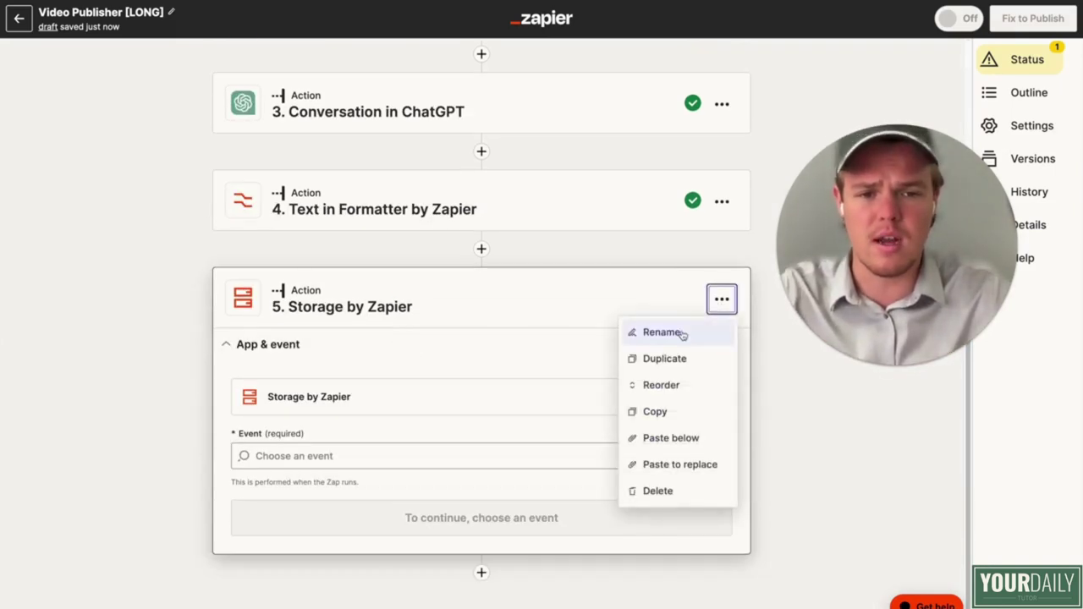
{"action": "left_click", "coordinate": [684, 335]}
{"action": "type", "text": "Youtu"}
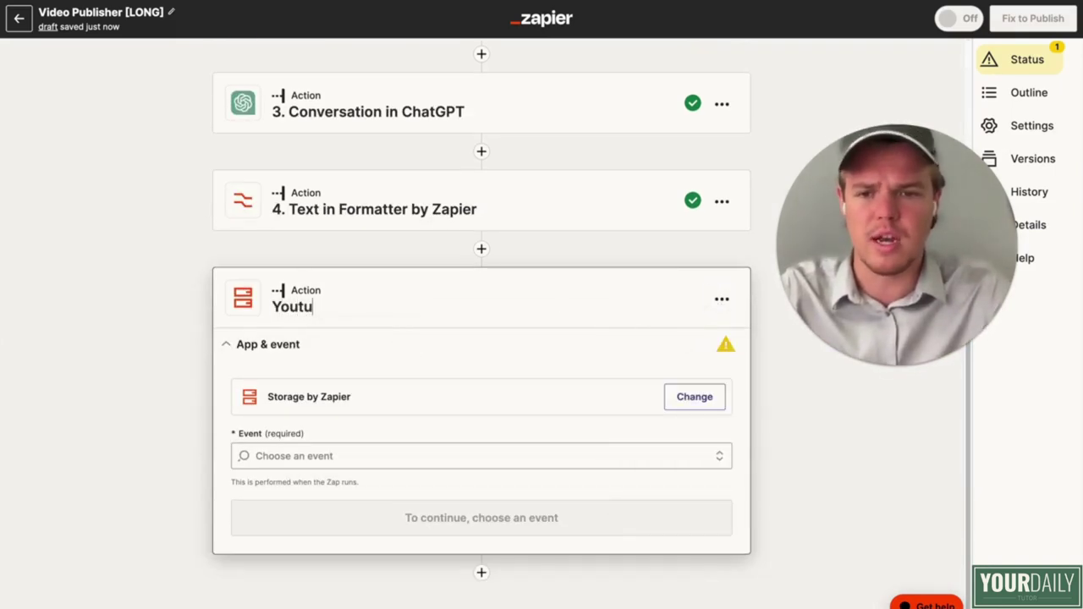
{"action": "type", "text": "be"}
{"action": "key", "text": "Return"}
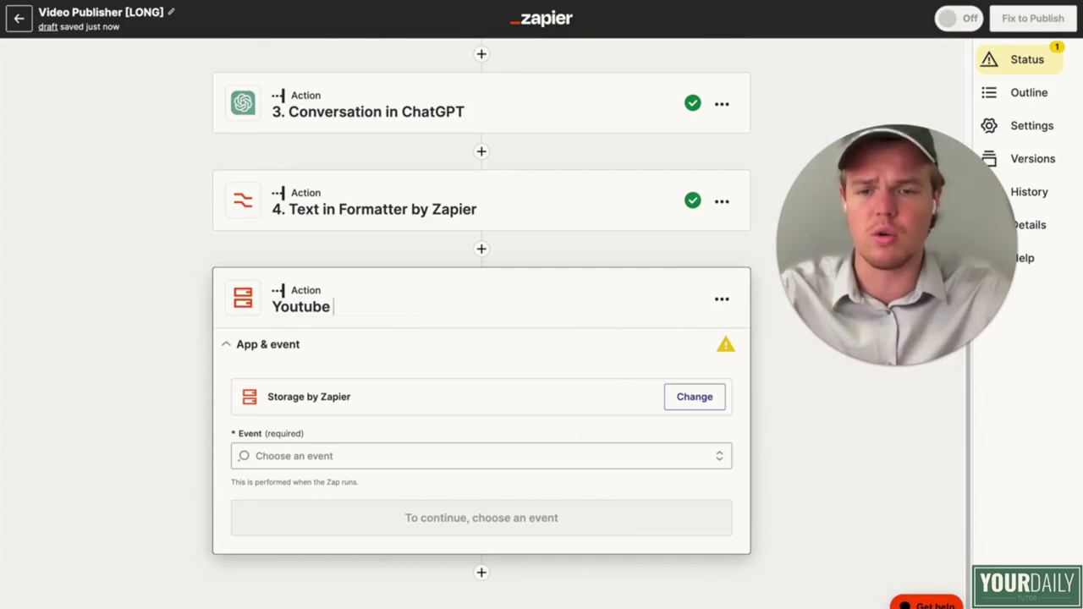
{"action": "type", "text": "Title"}
{"action": "key", "text": "Return"}
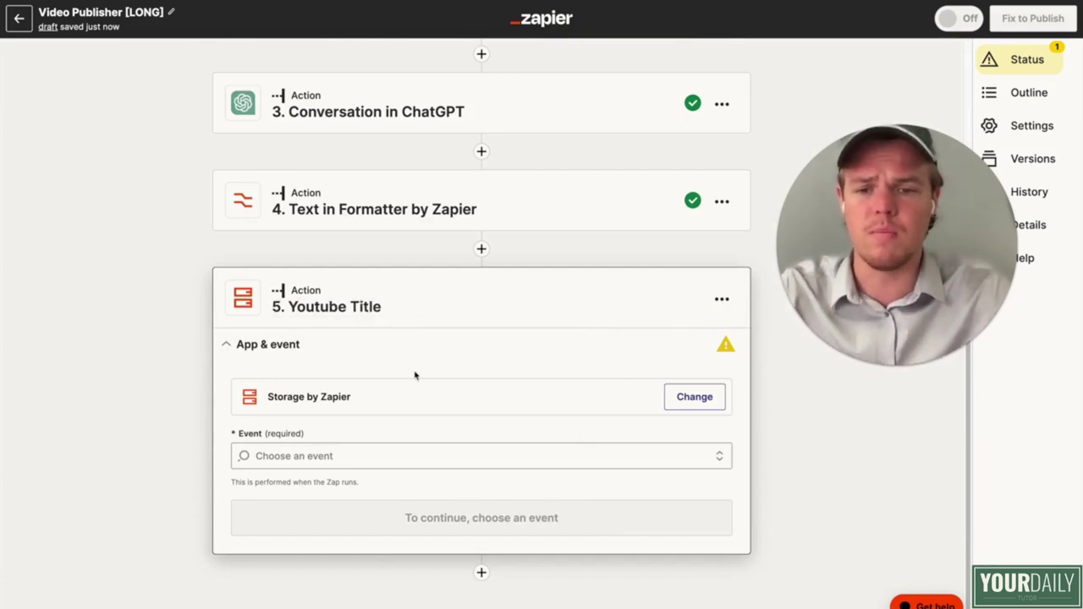
Step: Choose the Set Value event for the Youtube Title step and accept its connected account
{"action": "left_click", "coordinate": [352, 455]}
{"action": "scroll", "coordinate": [425, 430], "scroll_direction": "down", "scroll_amount": 2}
{"action": "left_click", "coordinate": [401, 504]}
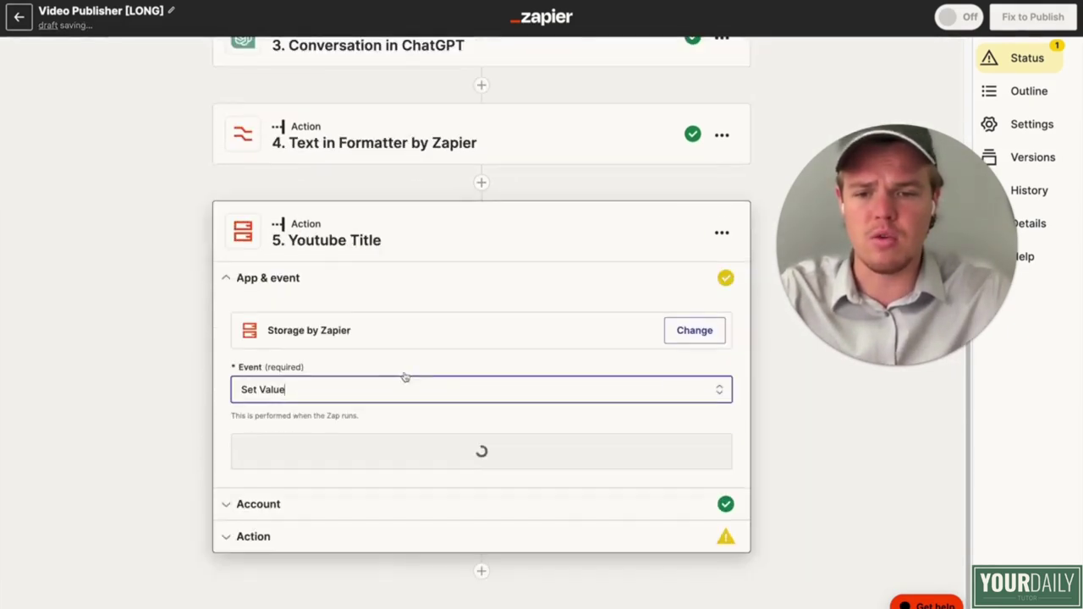
{"action": "left_click", "coordinate": [452, 463]}
{"action": "left_click", "coordinate": [268, 484]}
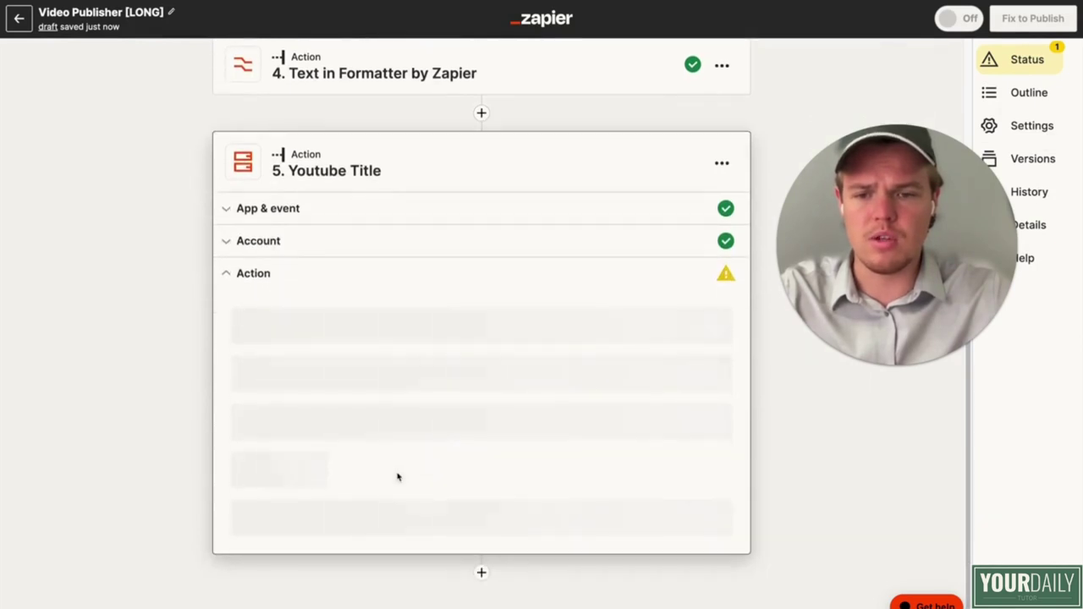
Step: Store the Formatter's Output as the value under the key utubefoodtitle, then test the storage action
{"action": "left_click", "coordinate": [339, 381]}
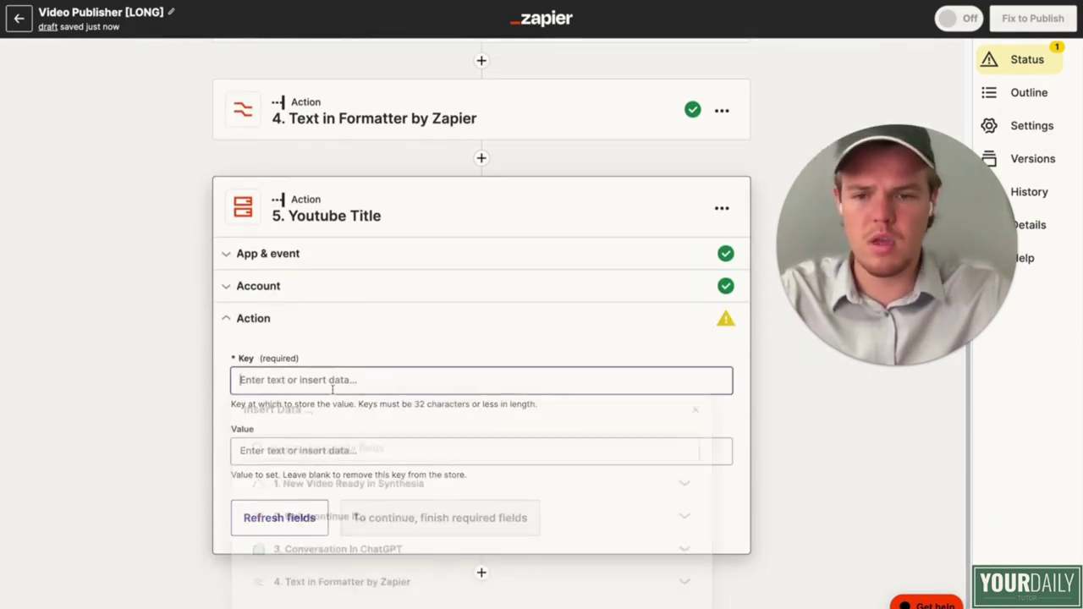
{"action": "type", "text": "utubefoodt"}
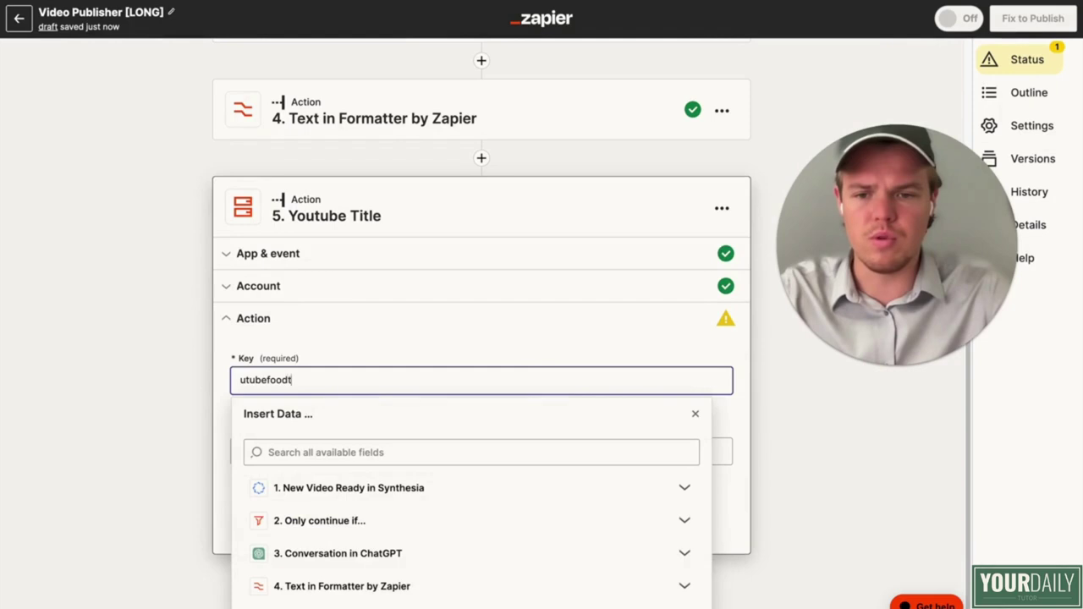
{"action": "type", "text": "itle"}
{"action": "left_click", "coordinate": [318, 450]}
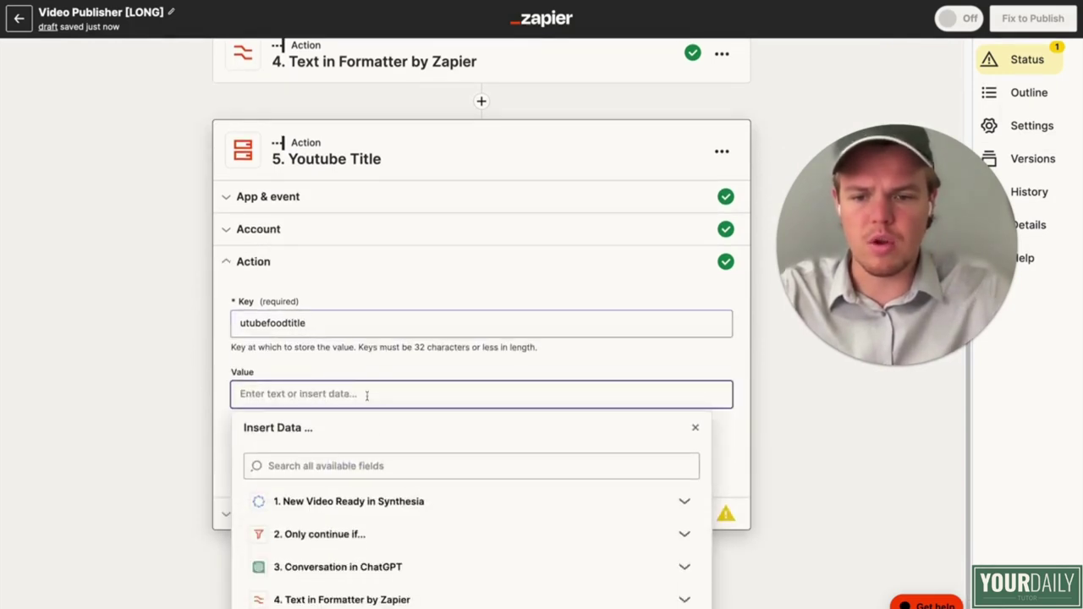
{"action": "left_click", "coordinate": [370, 597]}
{"action": "left_click", "coordinate": [374, 596]}
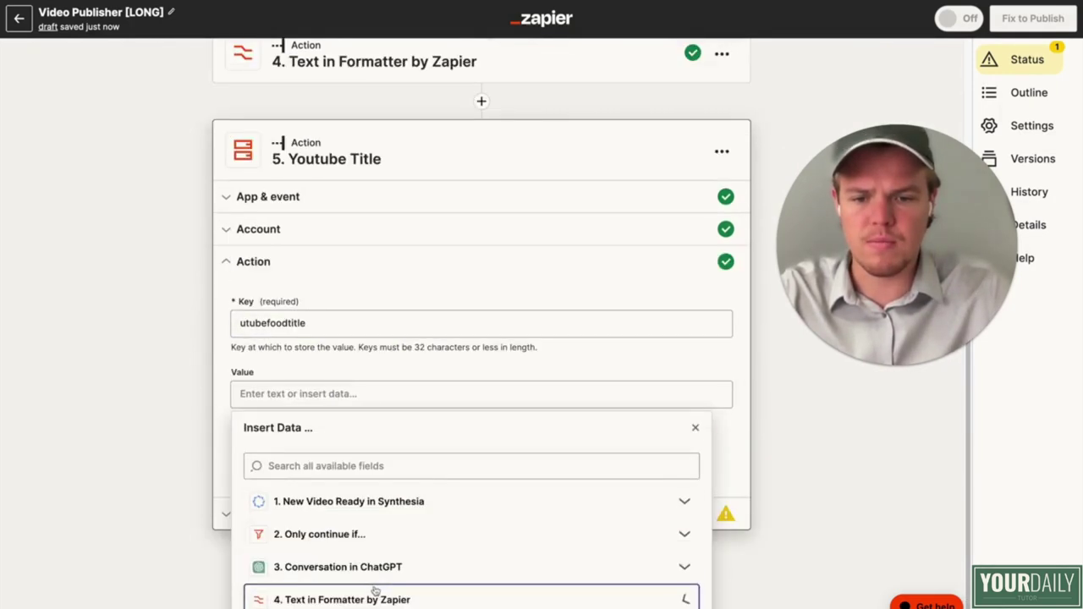
{"action": "left_click", "coordinate": [345, 597]}
{"action": "left_click", "coordinate": [347, 594]}
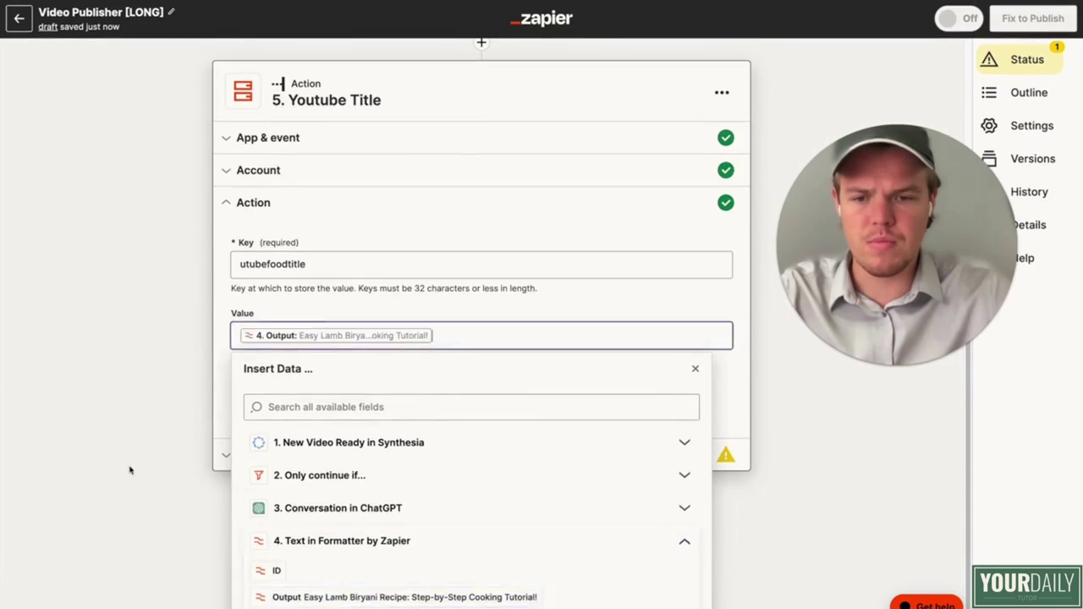
{"action": "left_click", "coordinate": [376, 485]}
{"action": "left_click", "coordinate": [374, 514]}
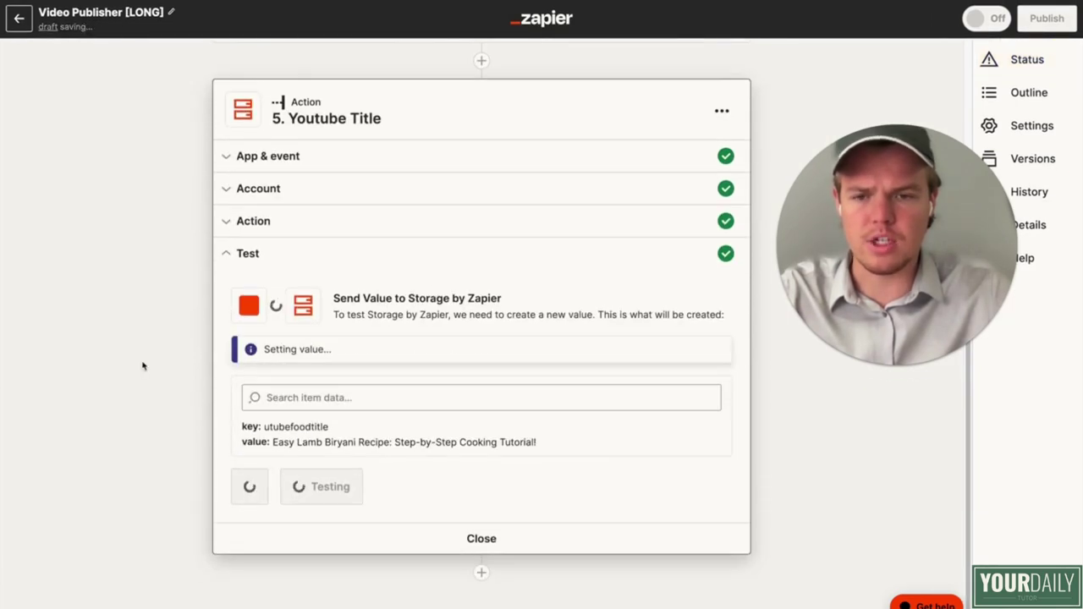
Step: Add ChatGPT as the sixth step with the Conversation event and accept its connected account
{"action": "left_click", "coordinate": [481, 572]}
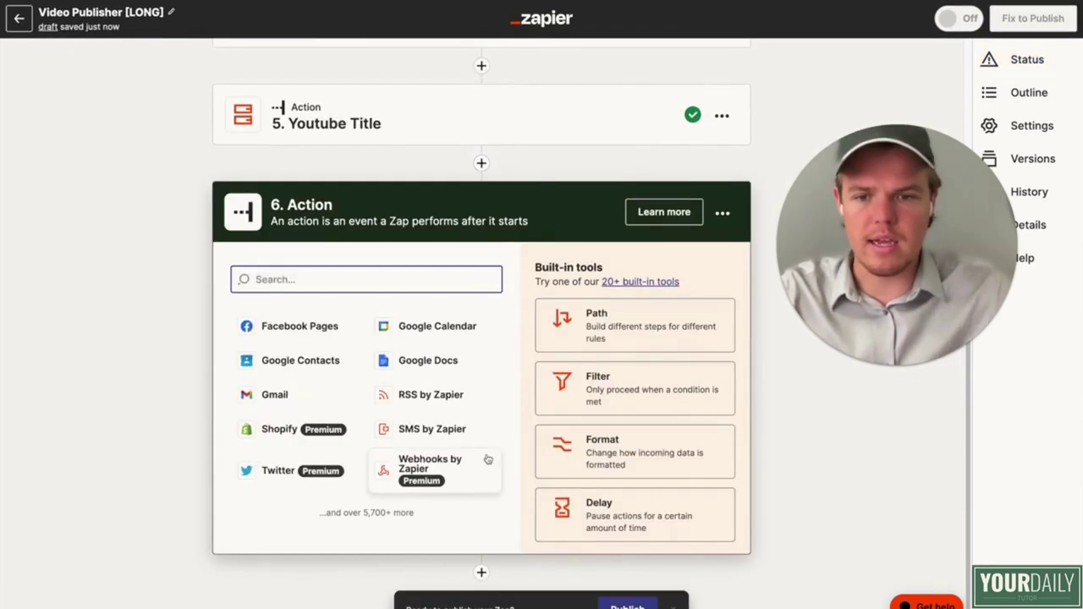
{"action": "type", "text": "chatgpt"}
{"action": "left_click", "coordinate": [365, 336]}
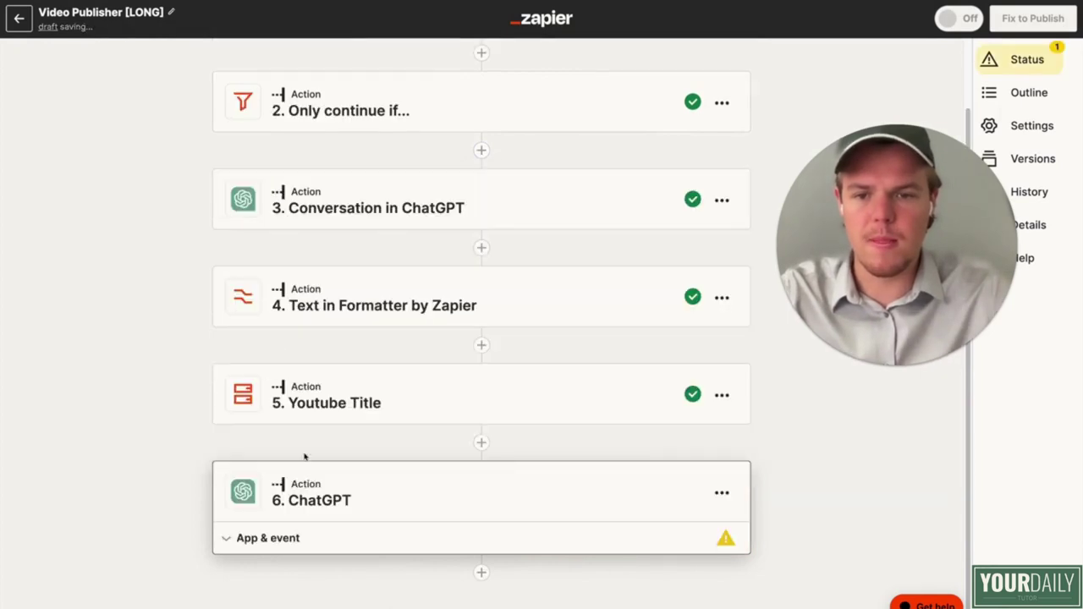
{"action": "left_click", "coordinate": [322, 456]}
{"action": "left_click", "coordinate": [323, 504]}
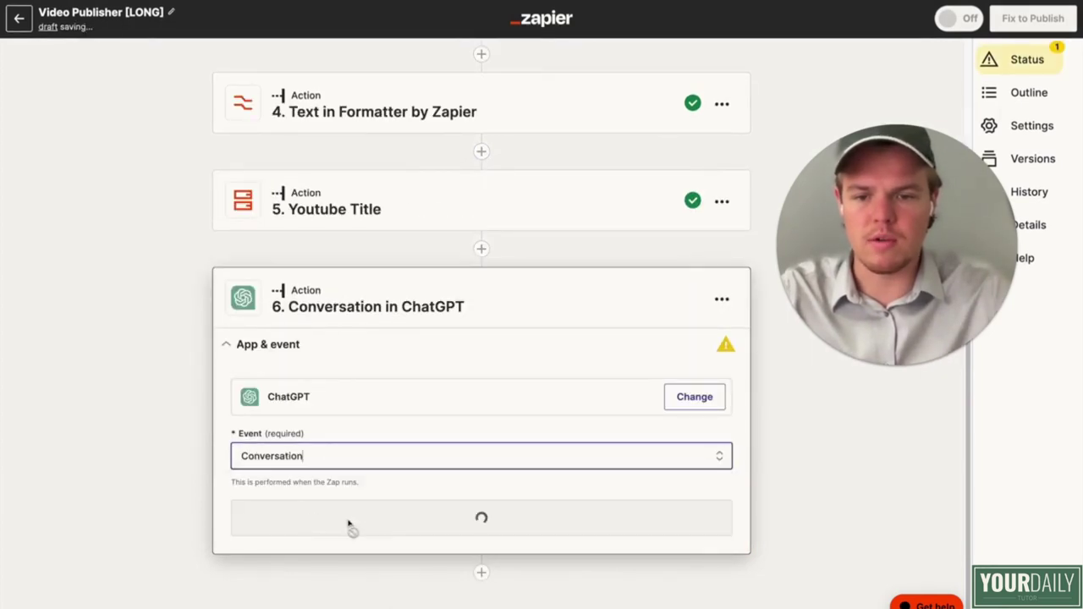
{"action": "left_click", "coordinate": [411, 518]}
{"action": "left_click", "coordinate": [285, 492]}
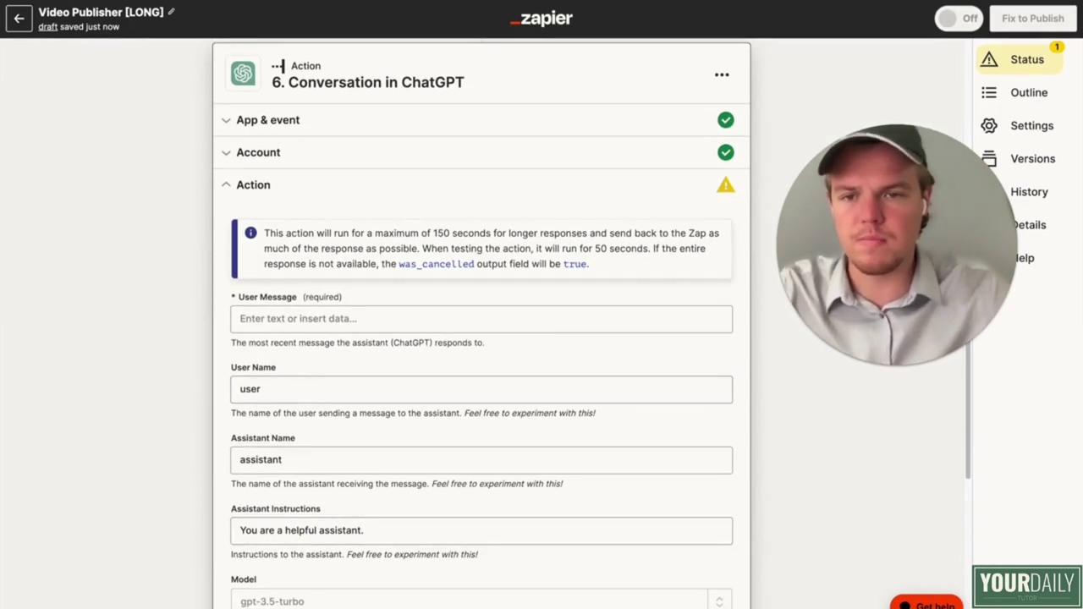
Step: Write a User Message requesting a Youtube description with the dish name and cooking tutorial wording, max 3 sentences, inserting the Formatter's Output as the title
{"action": "left_click", "coordinate": [480, 318]}
{"action": "type", "text": "Based on this Youtube title: ( Generate the following: Youtube description includes the dish name in it and says tutorial on cooking this food, max of 3 sentences"}
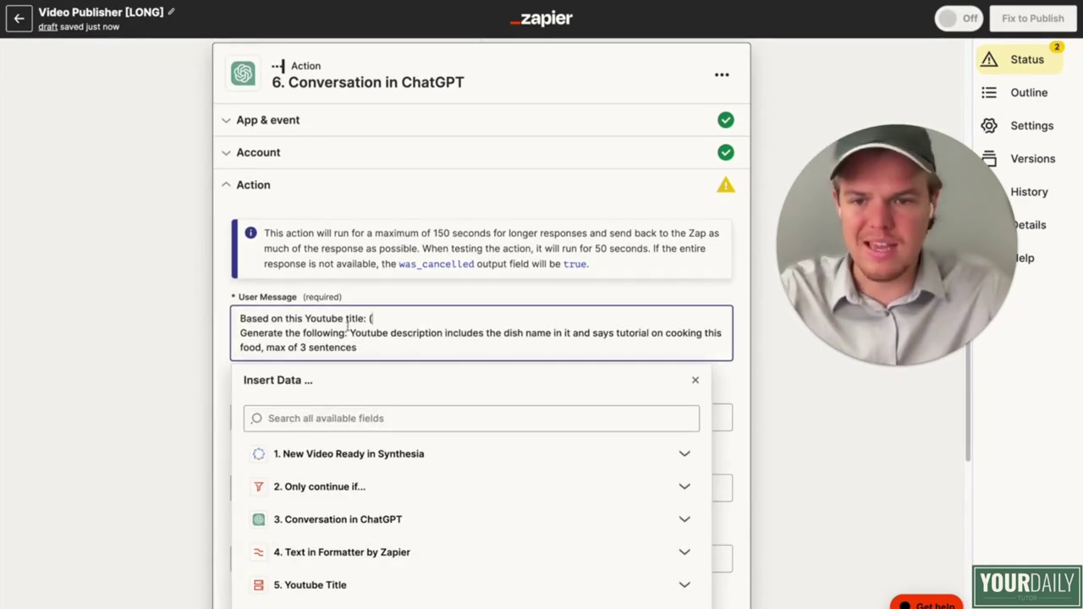
{"action": "scroll", "coordinate": [347, 338], "scroll_direction": "down", "scroll_amount": 2}
{"action": "left_click", "coordinate": [390, 474]}
{"action": "scroll", "coordinate": [392, 469], "scroll_direction": "down", "scroll_amount": 3}
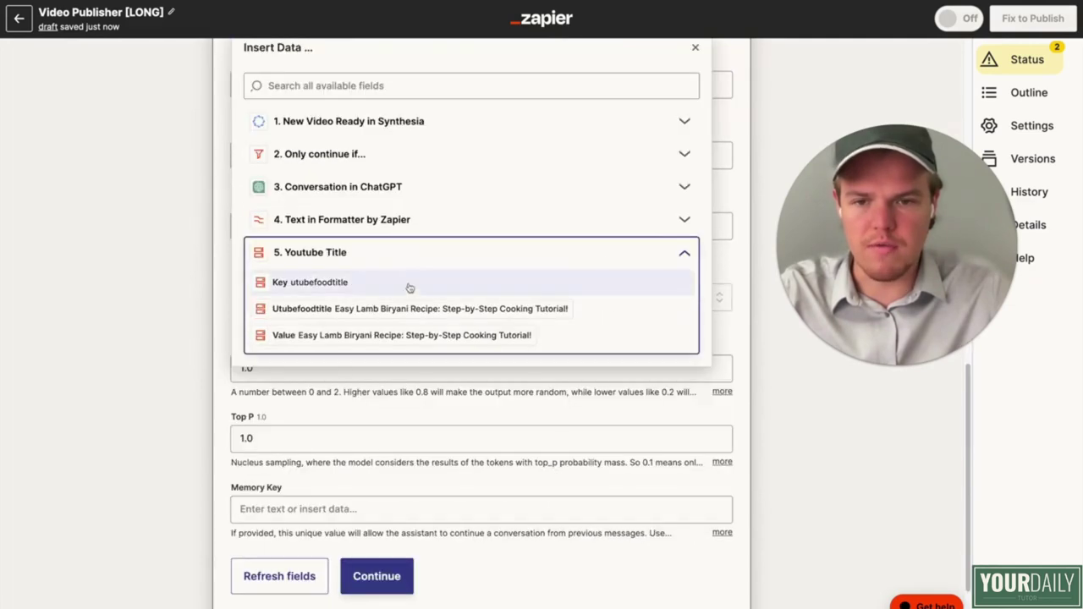
{"action": "left_click", "coordinate": [398, 225]}
{"action": "left_click", "coordinate": [398, 276]}
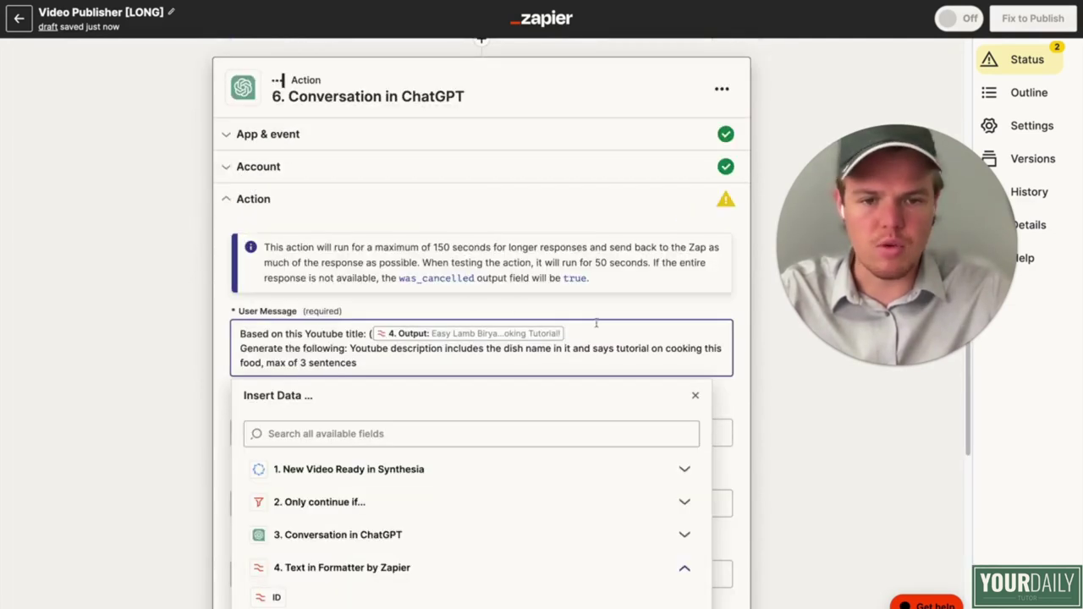
Step: Finish the User Message of the description conversation and set its Model to gpt-4
{"action": "left_click", "coordinate": [214, 377]}
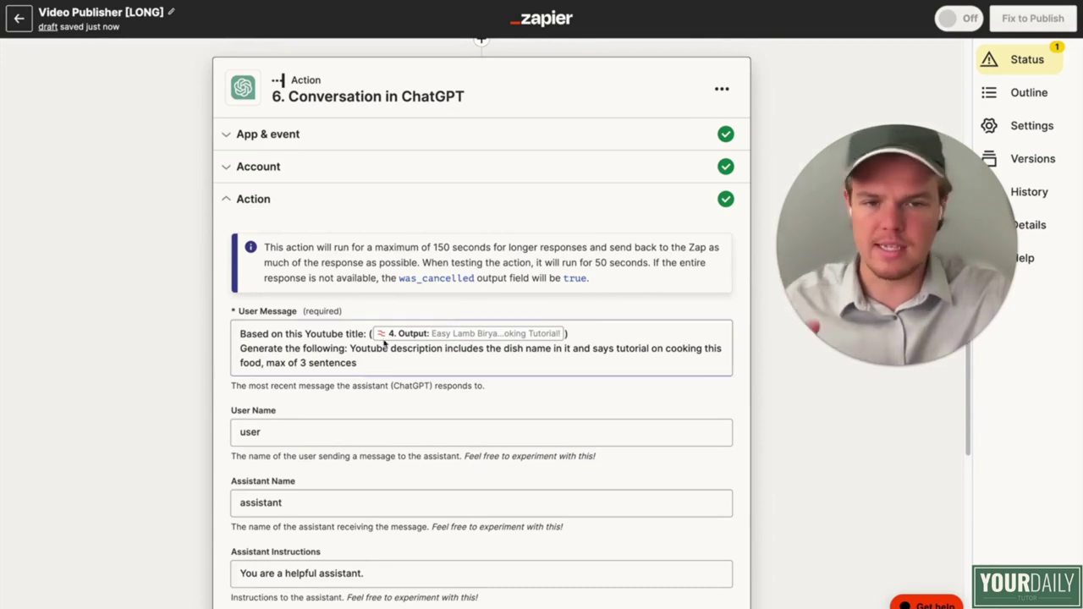
{"action": "left_click", "coordinate": [237, 347]}
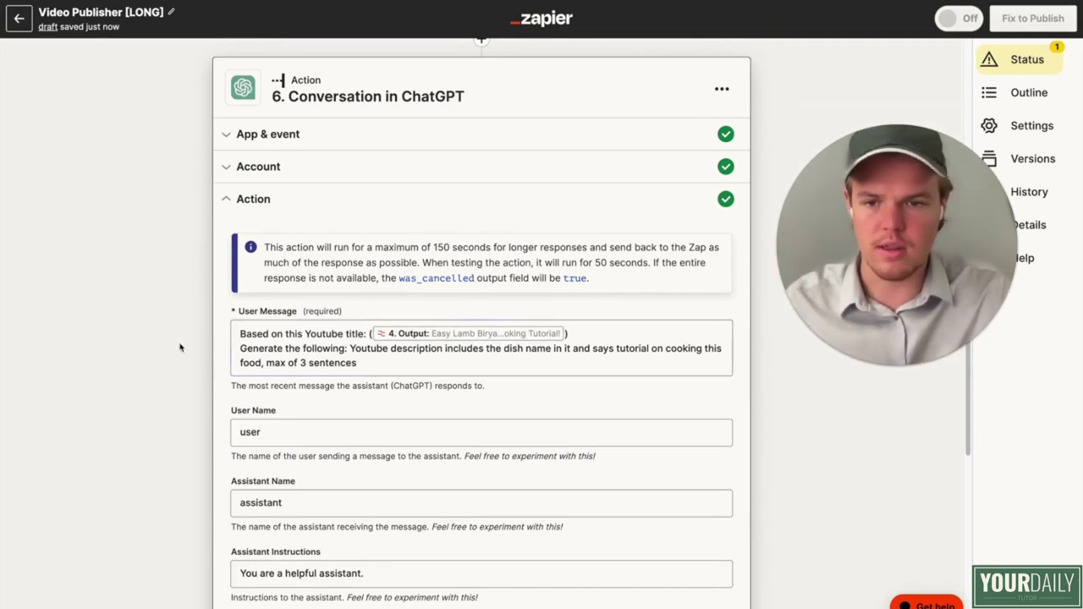
{"action": "scroll", "coordinate": [178, 346], "scroll_direction": "down", "scroll_amount": 3}
{"action": "scroll", "coordinate": [254, 389], "scroll_direction": "down", "scroll_amount": 2}
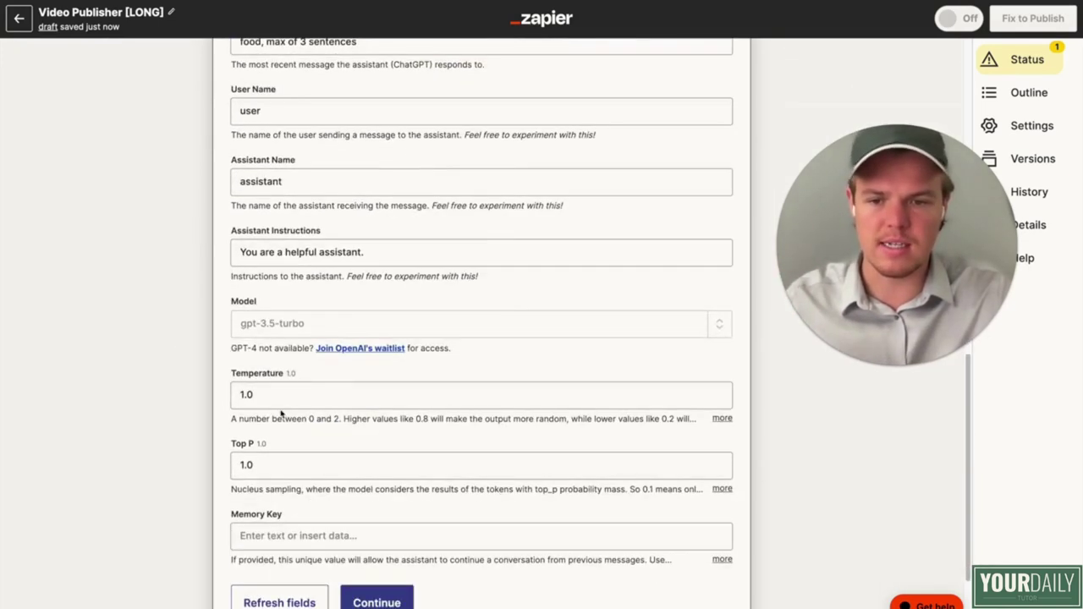
{"action": "left_click", "coordinate": [719, 325]}
{"action": "left_click", "coordinate": [258, 362]}
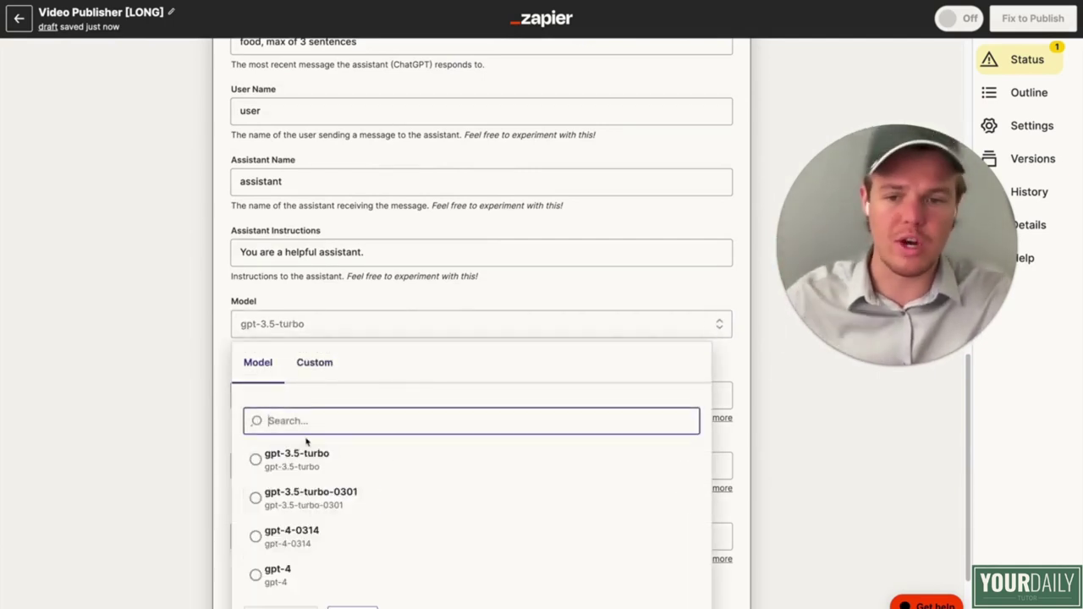
{"action": "left_click", "coordinate": [301, 572]}
Step: Set the conversation's Memory Key to fooddescrip, then test the ChatGPT action
{"action": "scroll", "coordinate": [211, 364], "scroll_direction": "down", "scroll_amount": 2}
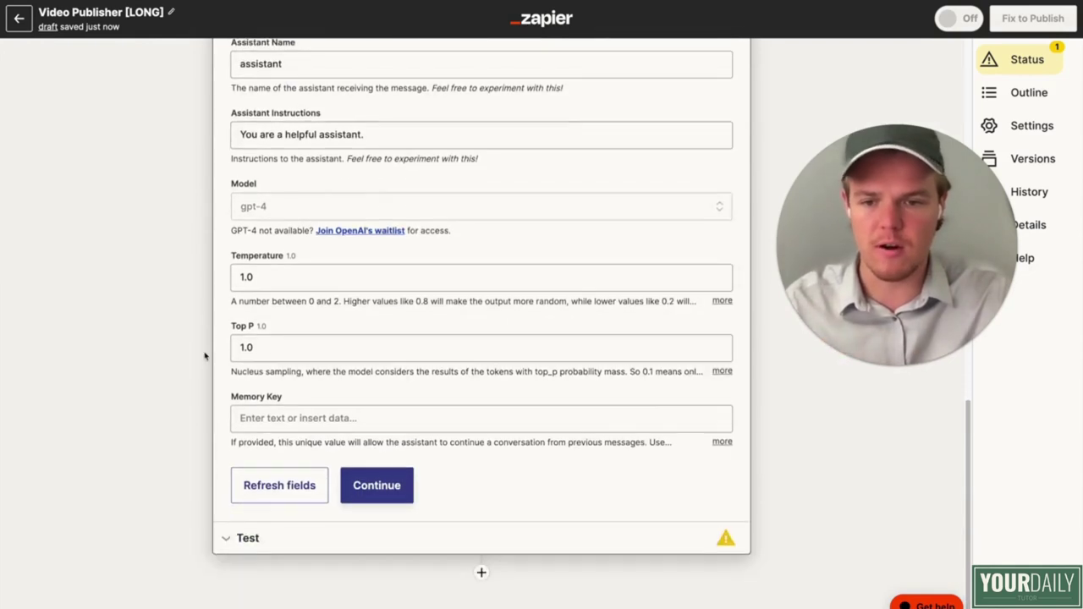
{"action": "left_click", "coordinate": [330, 418]}
{"action": "type", "text": "fooddescrp"}
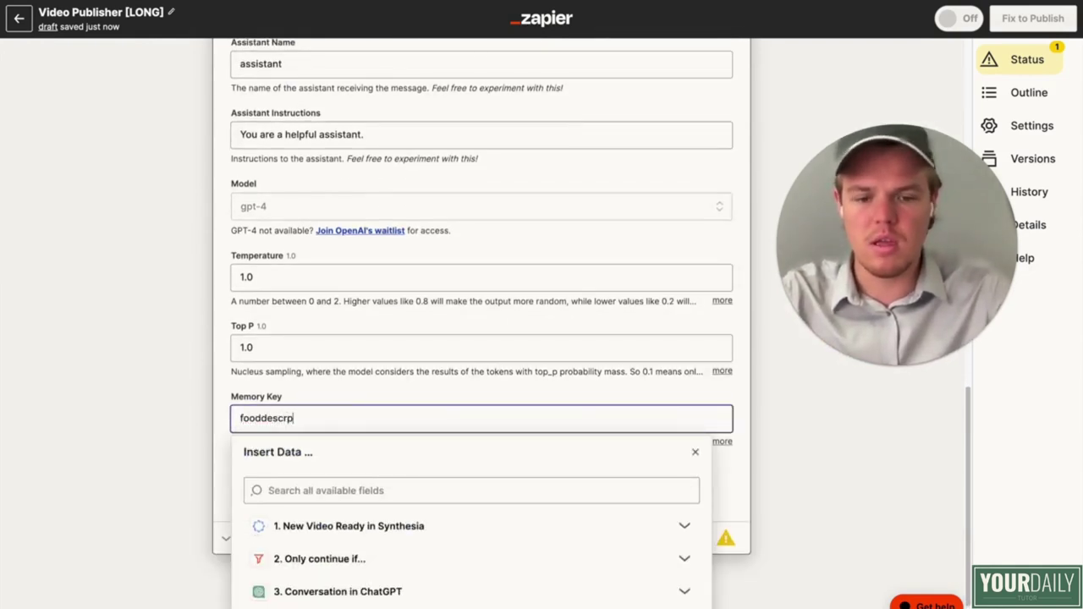
{"action": "key", "text": "Escape"}
{"action": "left_click", "coordinate": [373, 486]}
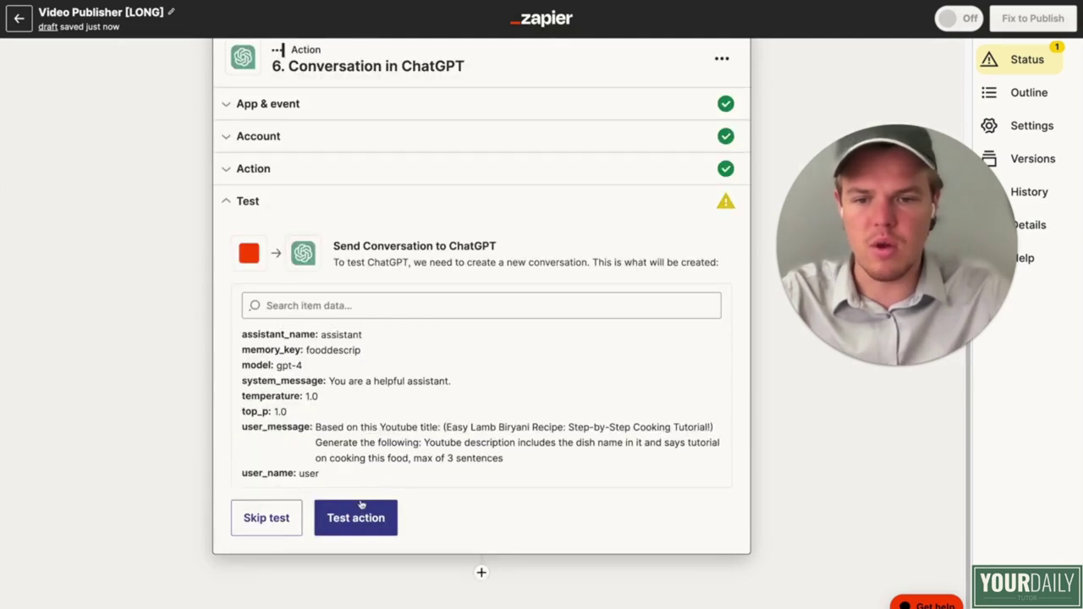
{"action": "left_click", "coordinate": [353, 513]}
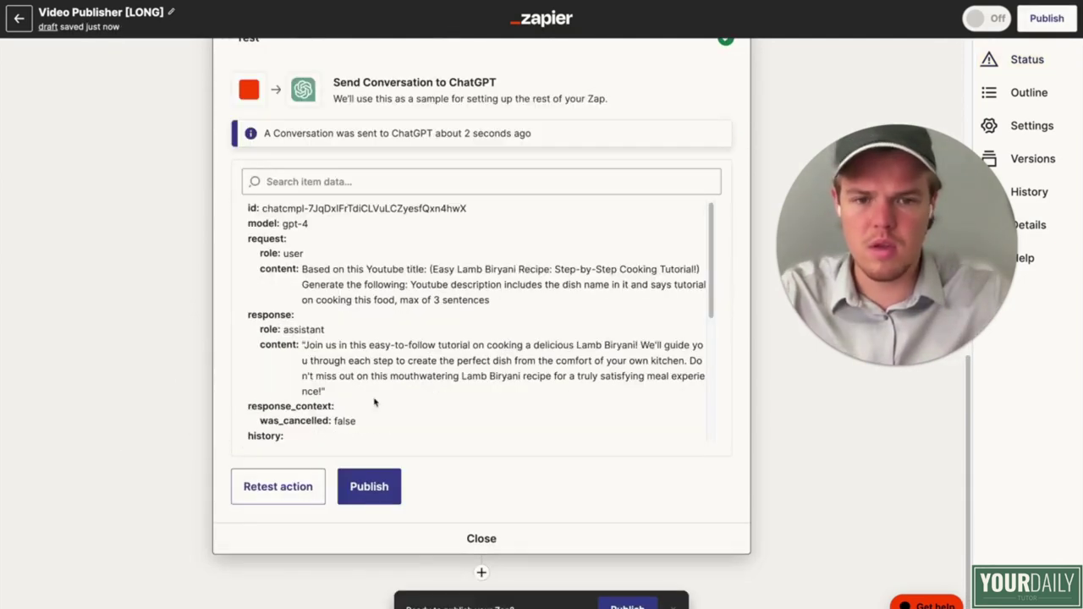
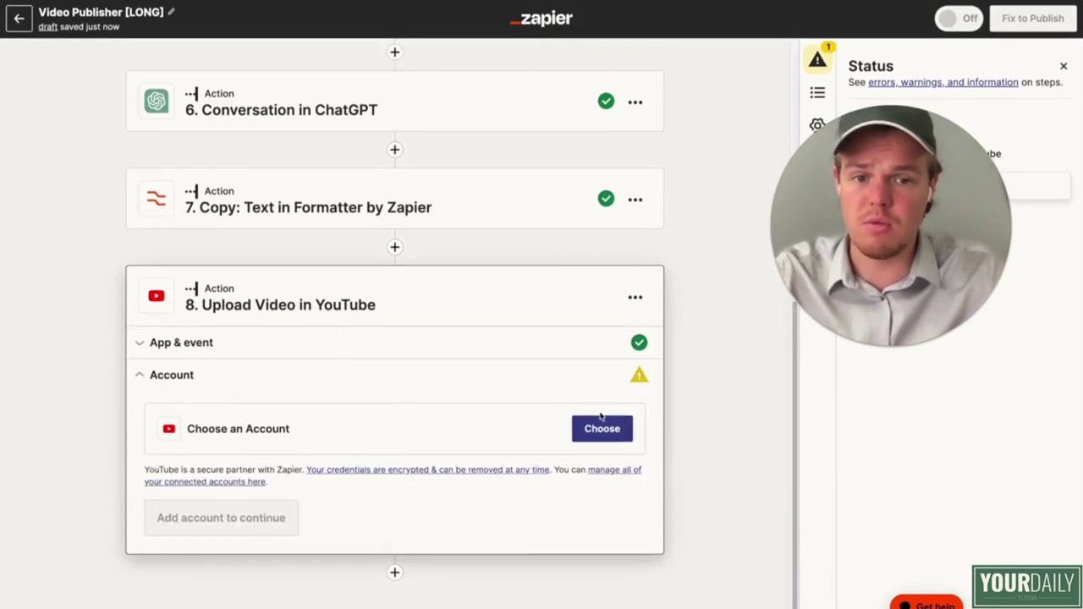
Step: Connect the English Youtube account to the Upload Video step, continue to its action fields, and close the Status details
{"action": "left_click", "coordinate": [602, 423]}
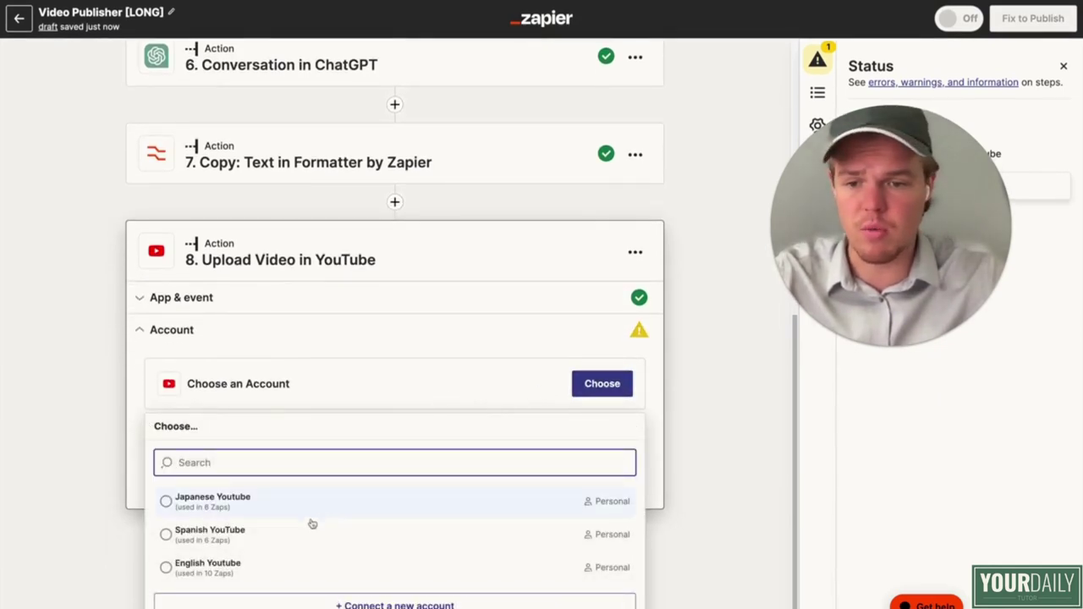
{"action": "left_click", "coordinate": [277, 566]}
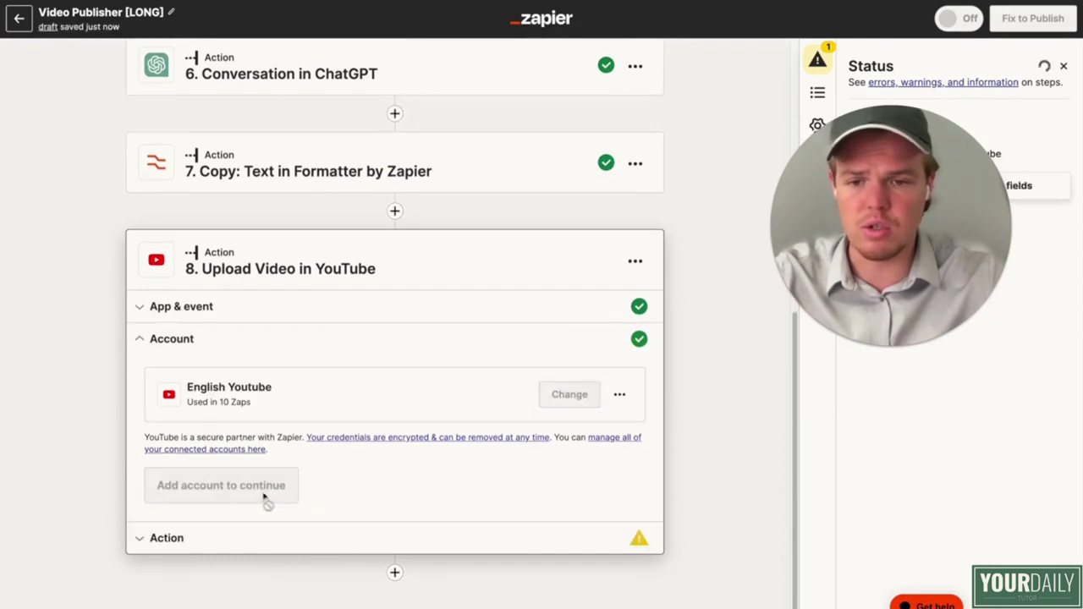
{"action": "left_click", "coordinate": [208, 491]}
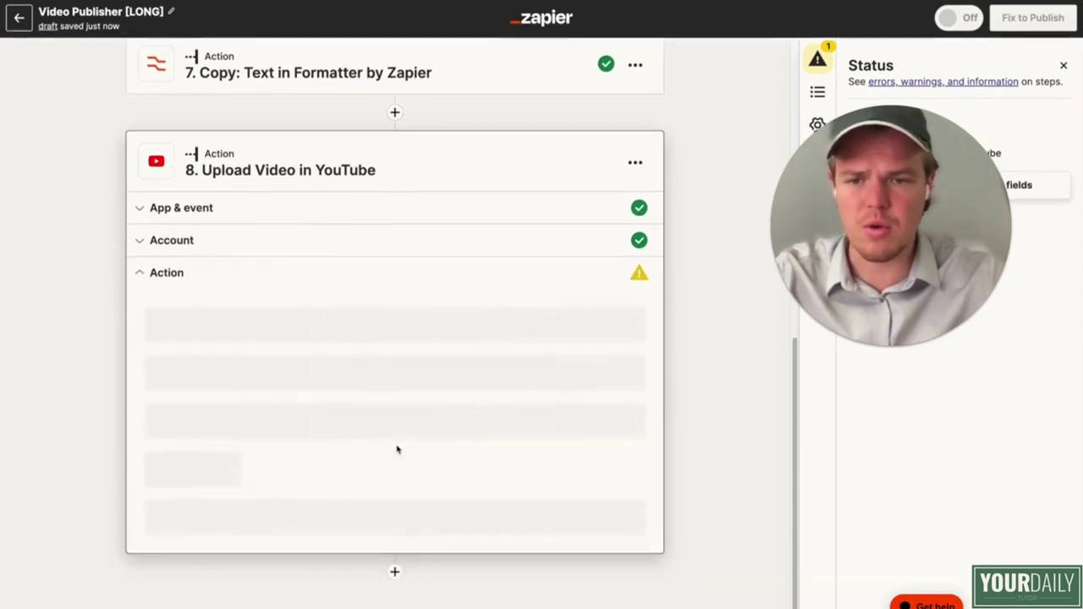
{"action": "left_click", "coordinate": [1064, 65]}
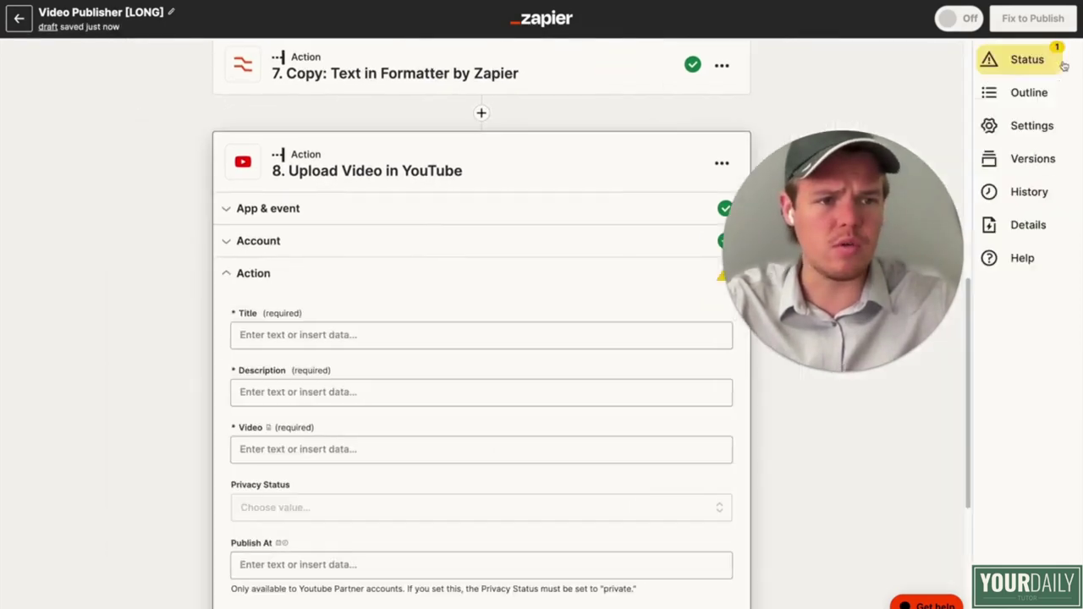
Step: Fill the upload's Title with the step 4 Formatter Output followed by "| Webcafe Cooking"
{"action": "scroll", "coordinate": [566, 197], "scroll_direction": "down", "scroll_amount": 3}
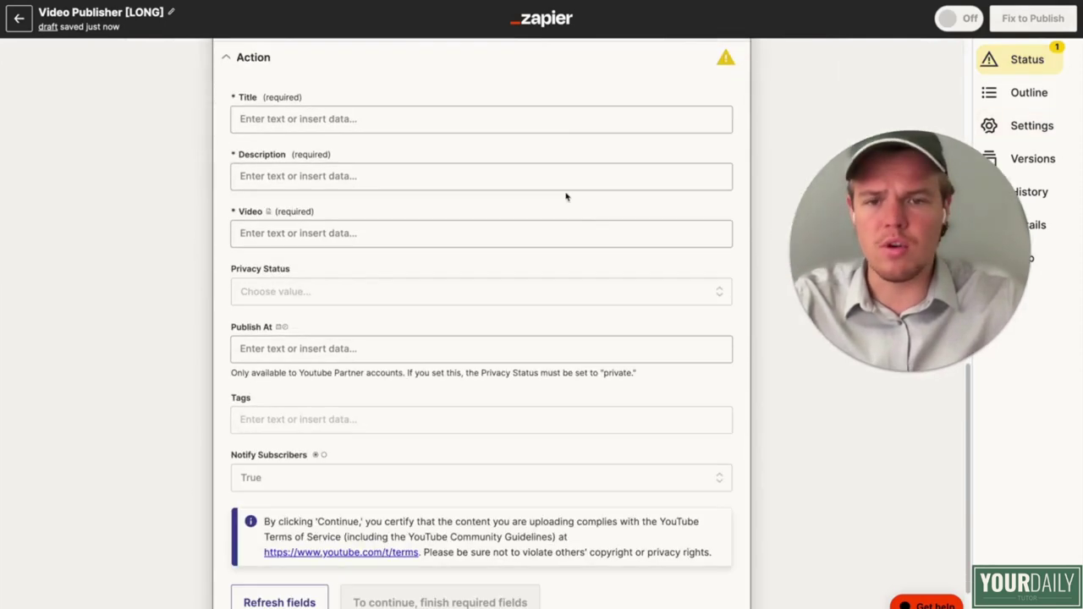
{"action": "left_click", "coordinate": [523, 124]}
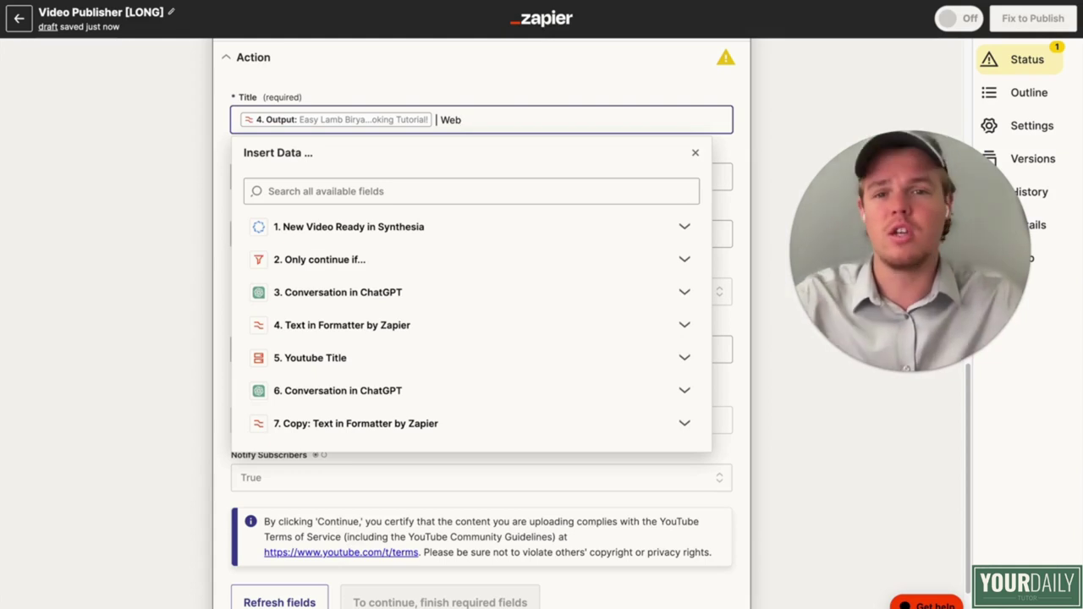
{"action": "type", "text": "cafe Cooking"}
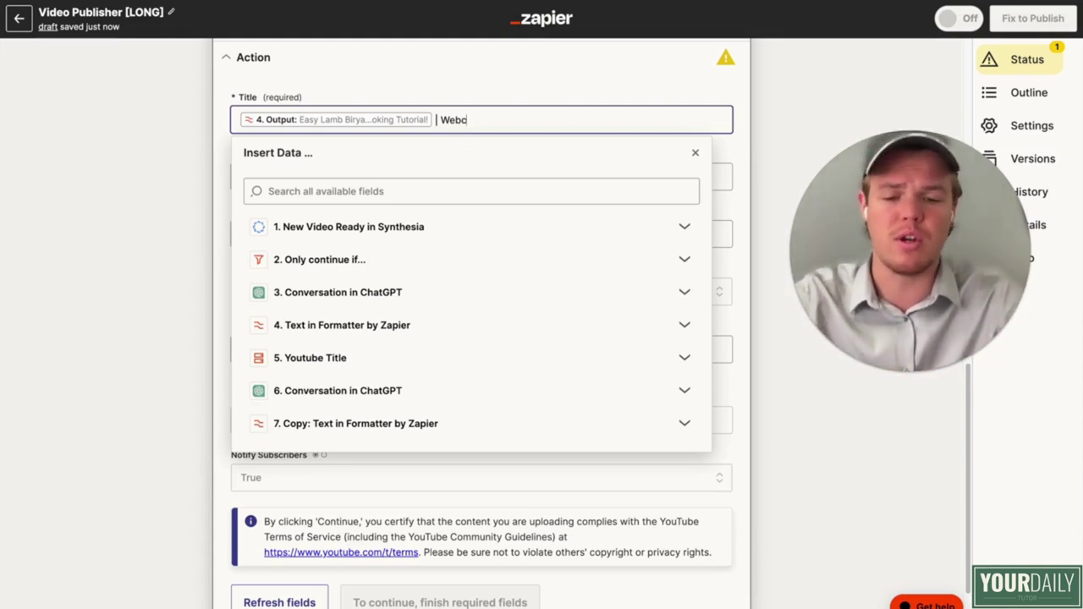
{"action": "left_click", "coordinate": [186, 199]}
Step: Insert the step 7 Formatter Output as the video Description and add a new line beneath it
{"action": "left_click", "coordinate": [339, 175]}
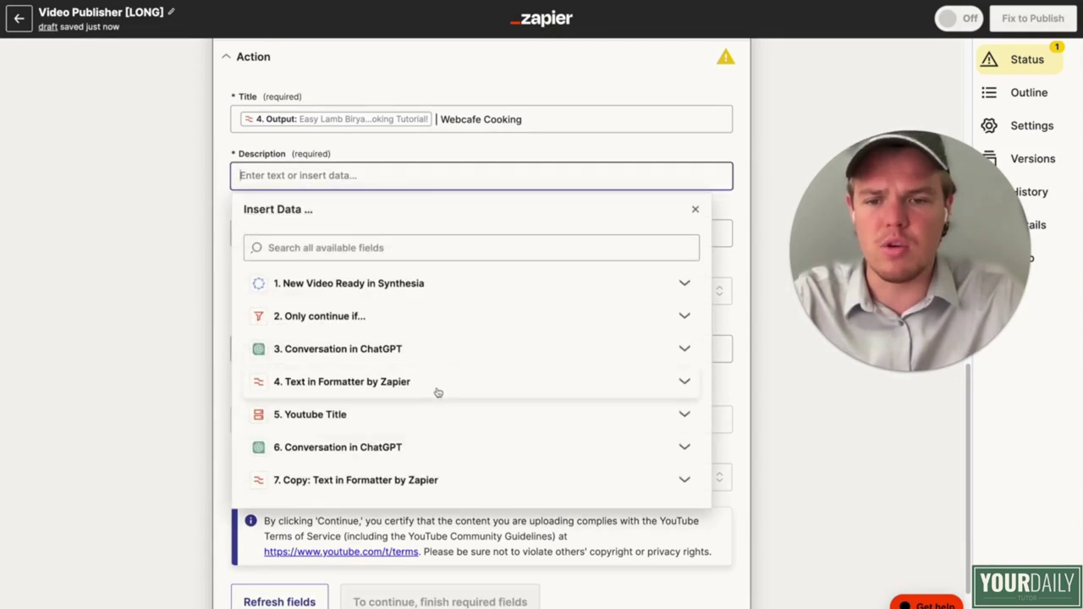
{"action": "left_click", "coordinate": [449, 479]}
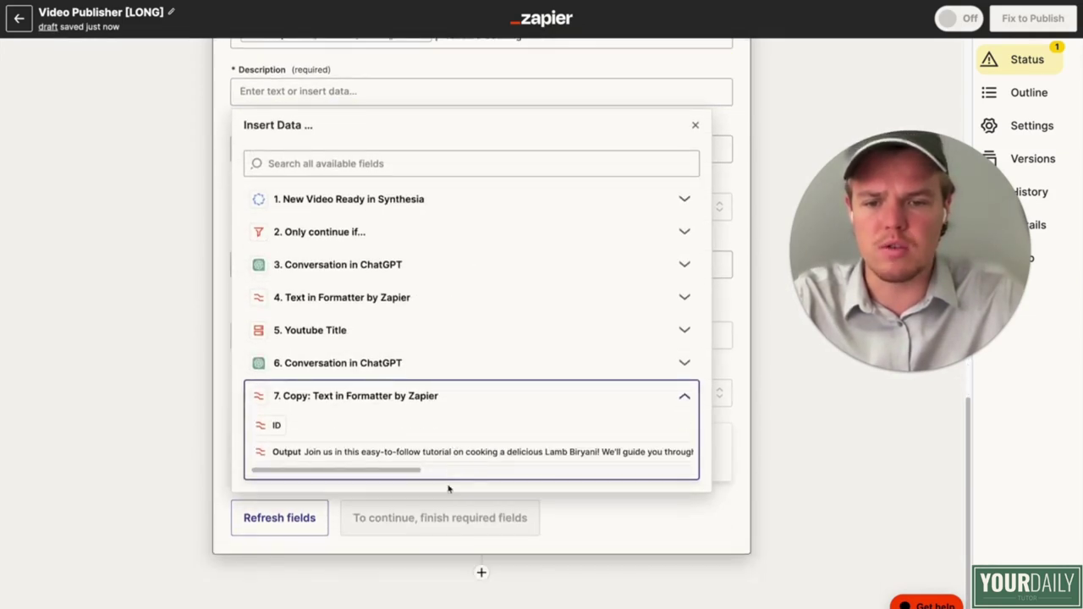
{"action": "left_click", "coordinate": [461, 450]}
{"action": "left_click", "coordinate": [186, 417]}
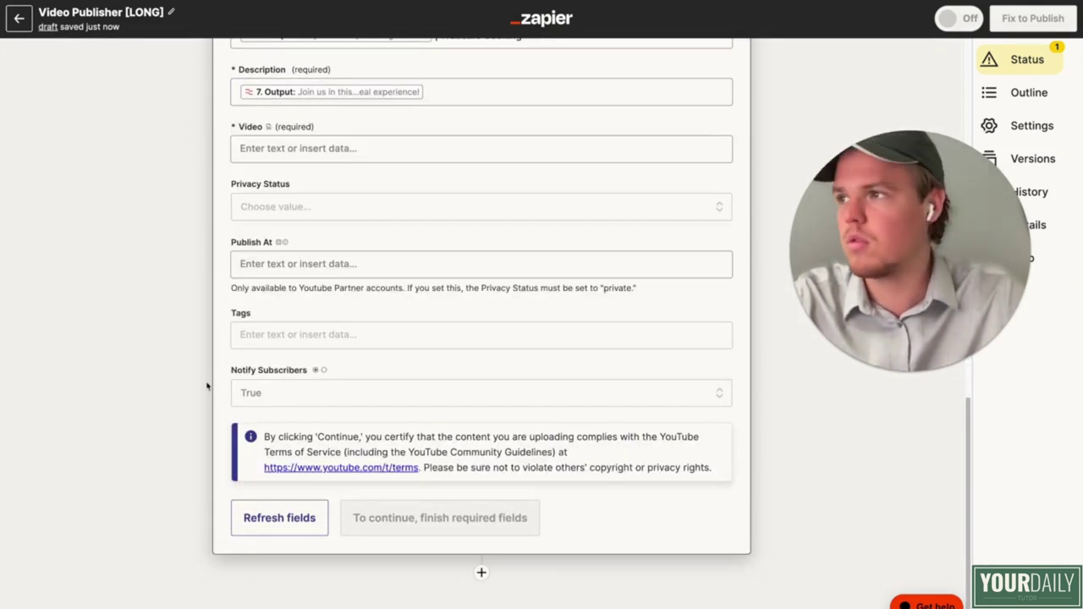
{"action": "scroll", "coordinate": [206, 386], "scroll_direction": "up", "scroll_amount": 2}
{"action": "left_click", "coordinate": [451, 203]}
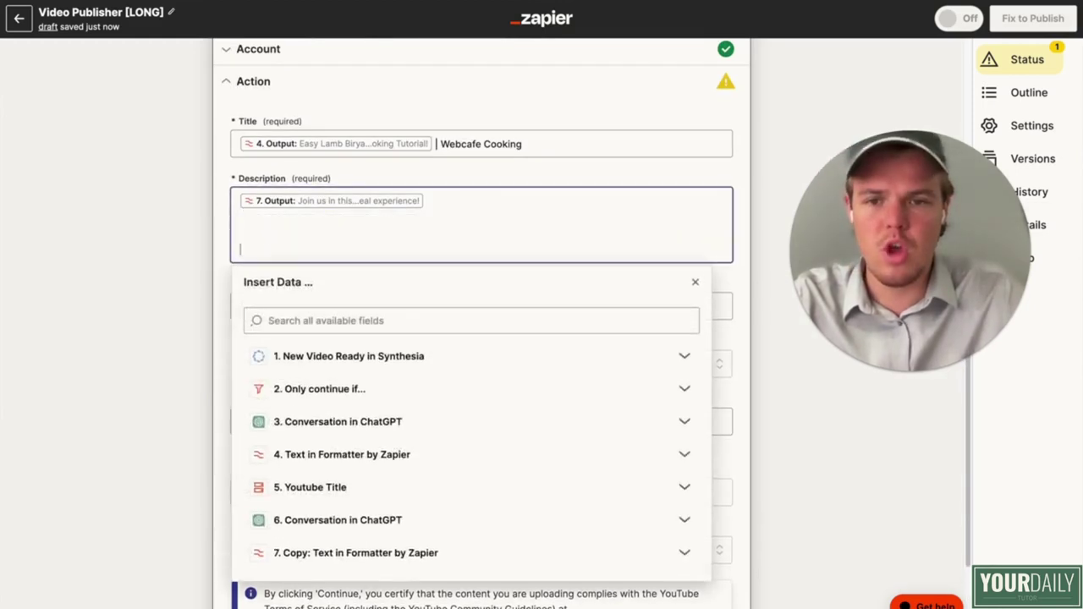
{"action": "key", "text": "BackSpace"}
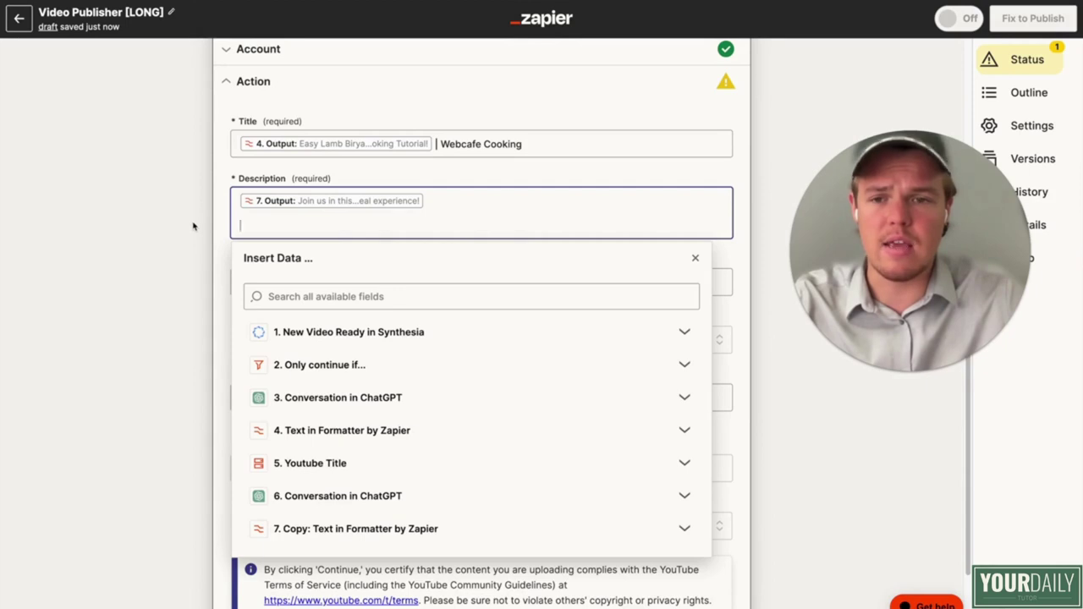
Step: Add a Storage by Zapier action between the copied Formatter and the YouTube upload, choosing the Get Value event
{"action": "scroll", "coordinate": [194, 227], "scroll_direction": "up", "scroll_amount": 10}
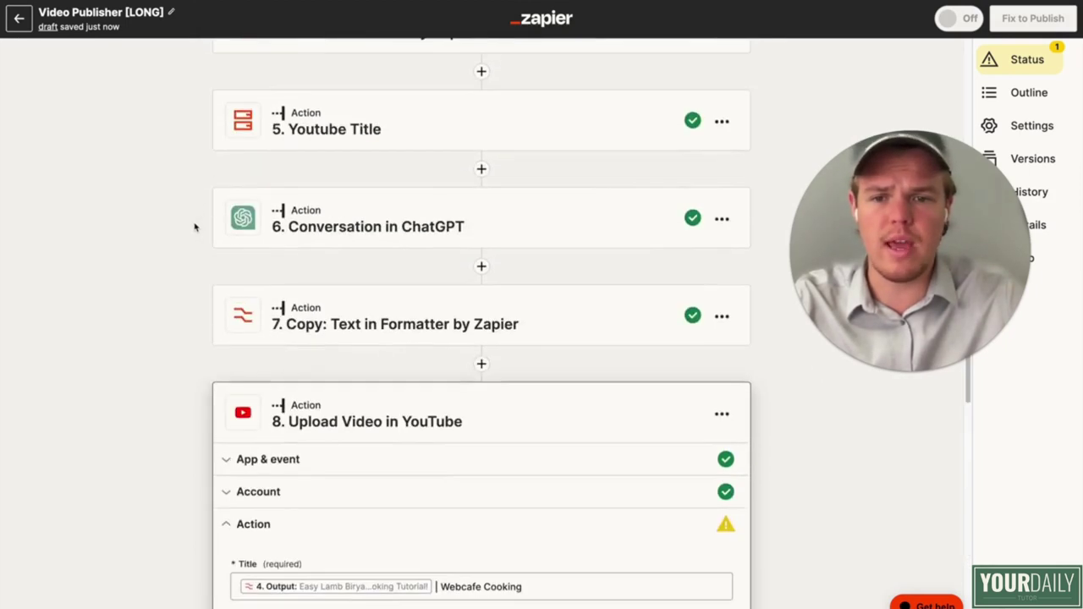
{"action": "scroll", "coordinate": [194, 227], "scroll_direction": "down", "scroll_amount": 6}
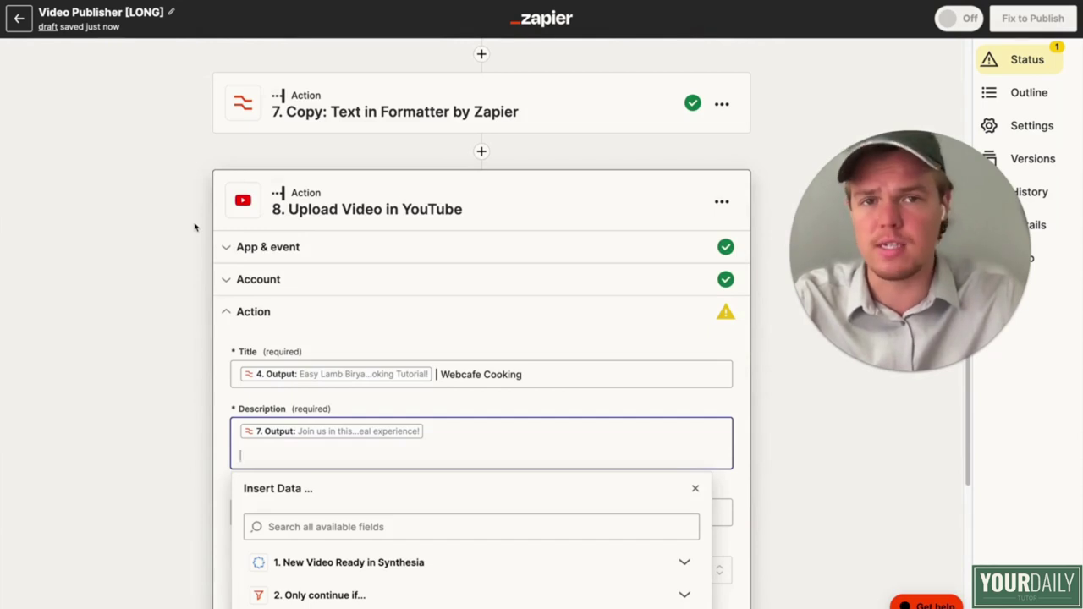
{"action": "scroll", "coordinate": [195, 227], "scroll_direction": "up", "scroll_amount": 1}
{"action": "scroll", "coordinate": [482, 380], "scroll_direction": "up", "scroll_amount": 3}
{"action": "left_click", "coordinate": [481, 380]}
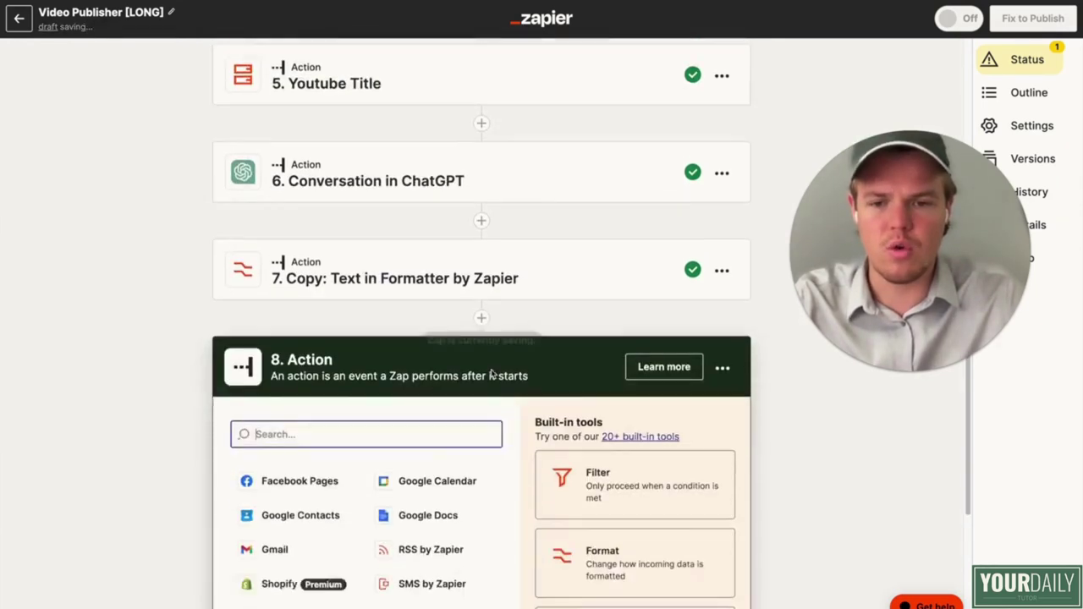
{"action": "type", "text": "stor"}
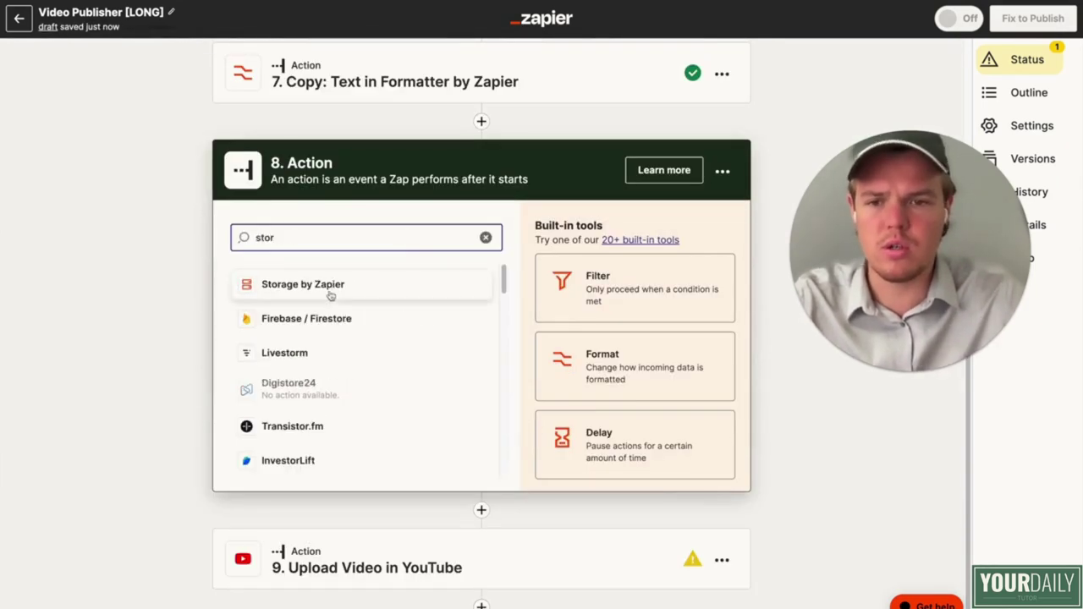
{"action": "left_click", "coordinate": [330, 287]}
{"action": "left_click", "coordinate": [401, 358]}
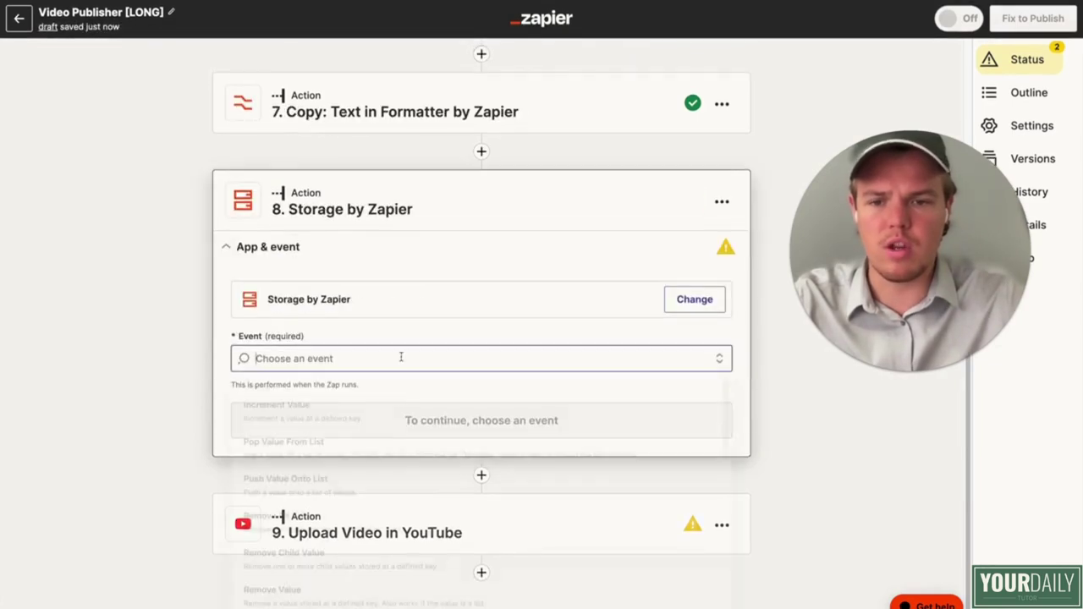
{"action": "scroll", "coordinate": [388, 446], "scroll_direction": "down", "scroll_amount": 8}
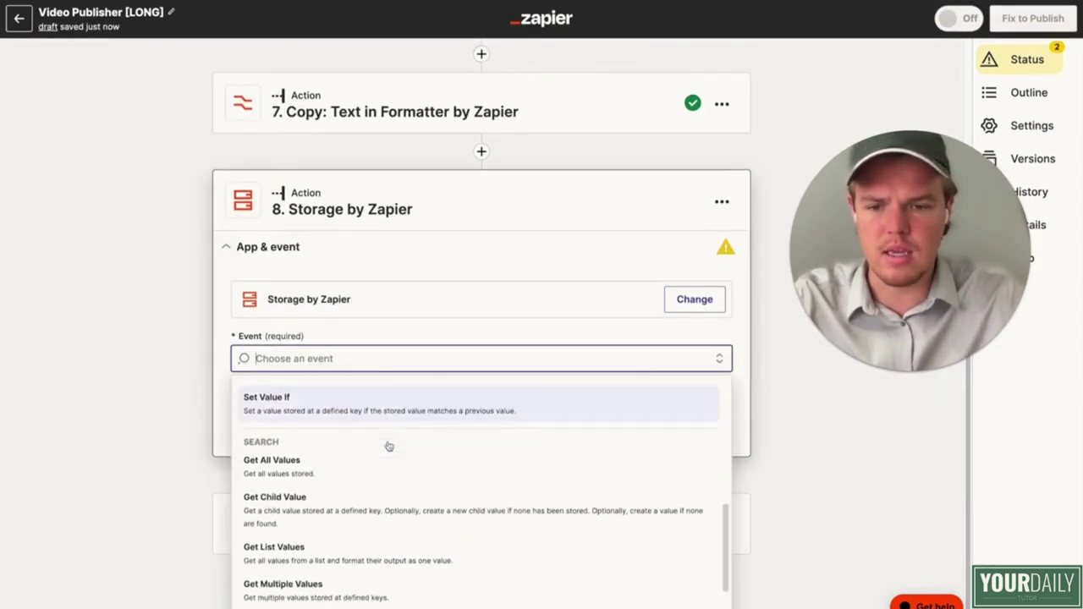
{"action": "scroll", "coordinate": [389, 446], "scroll_direction": "down", "scroll_amount": 5}
{"action": "left_click", "coordinate": [340, 587]}
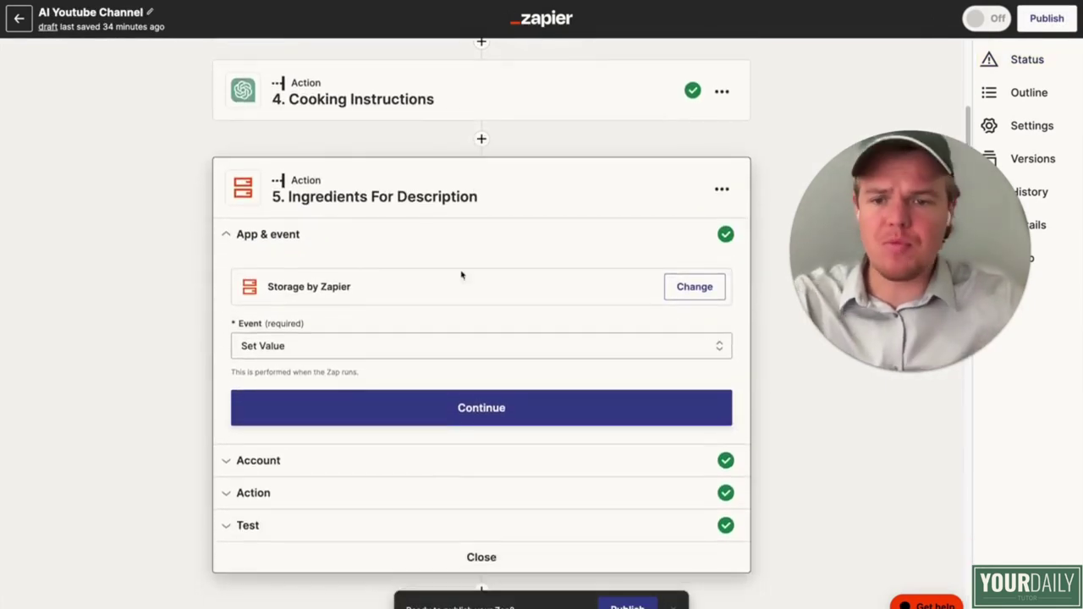
Step: In the AI Youtube Channel Zap, copy the storage key ingredients from the Ingredients For Description step
{"action": "scroll", "coordinate": [461, 275], "scroll_direction": "down", "scroll_amount": 3}
{"action": "left_click", "coordinate": [426, 297]}
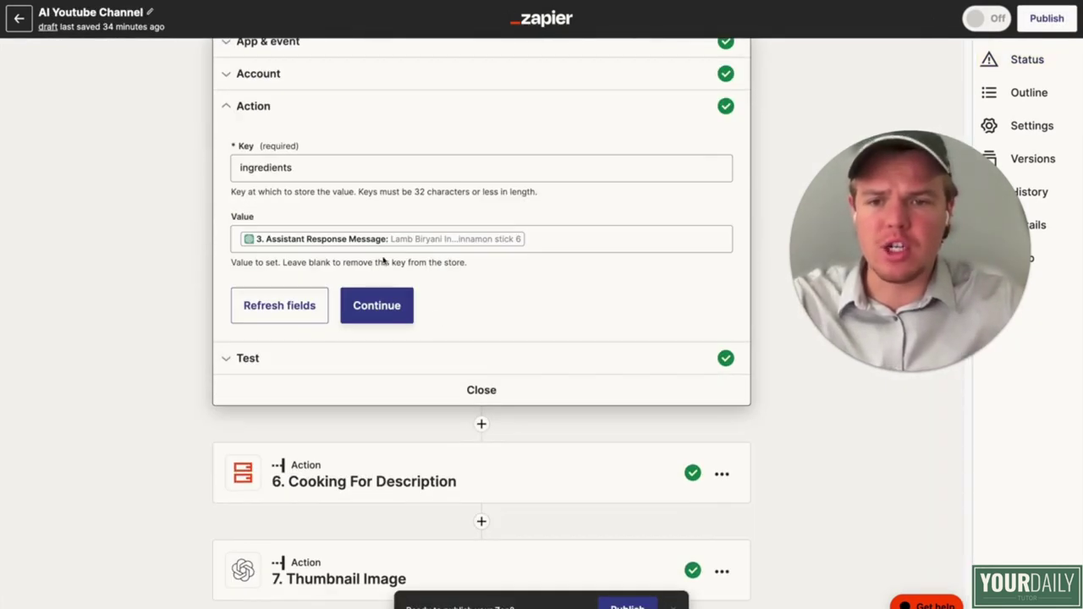
{"action": "left_click", "coordinate": [321, 167]}
{"action": "double_click", "coordinate": [277, 168]}
{"action": "key", "text": "ctrl+c"}
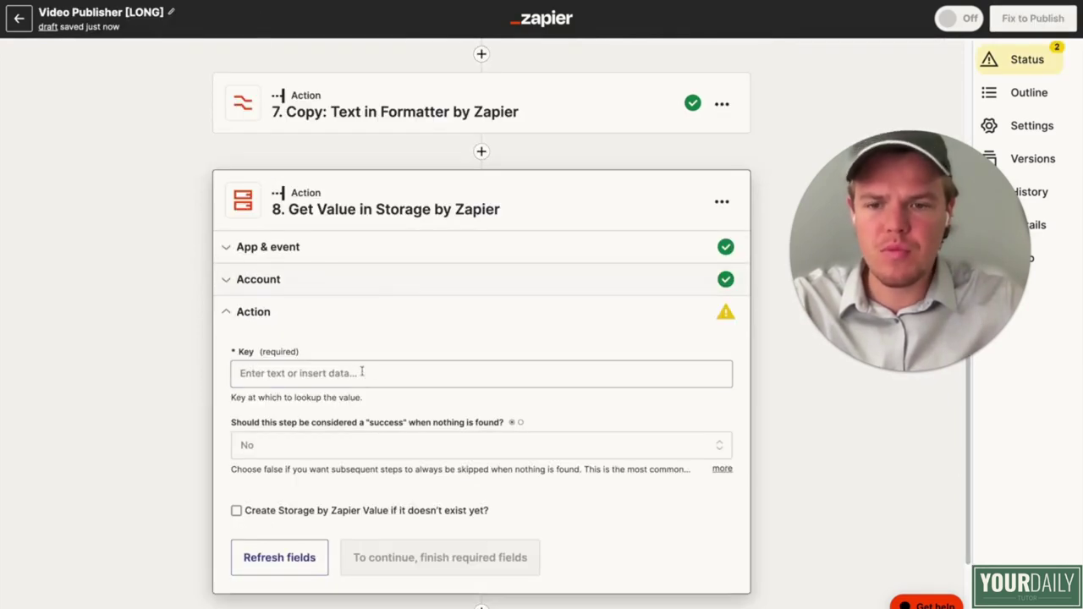
Step: Enter ingredients as the Key of the Get Value step in Video Publisher [LONG], test the action and review the returned data
{"action": "left_click", "coordinate": [363, 372]}
{"action": "key", "text": "ctrl+v"}
{"action": "left_click", "coordinate": [170, 387]}
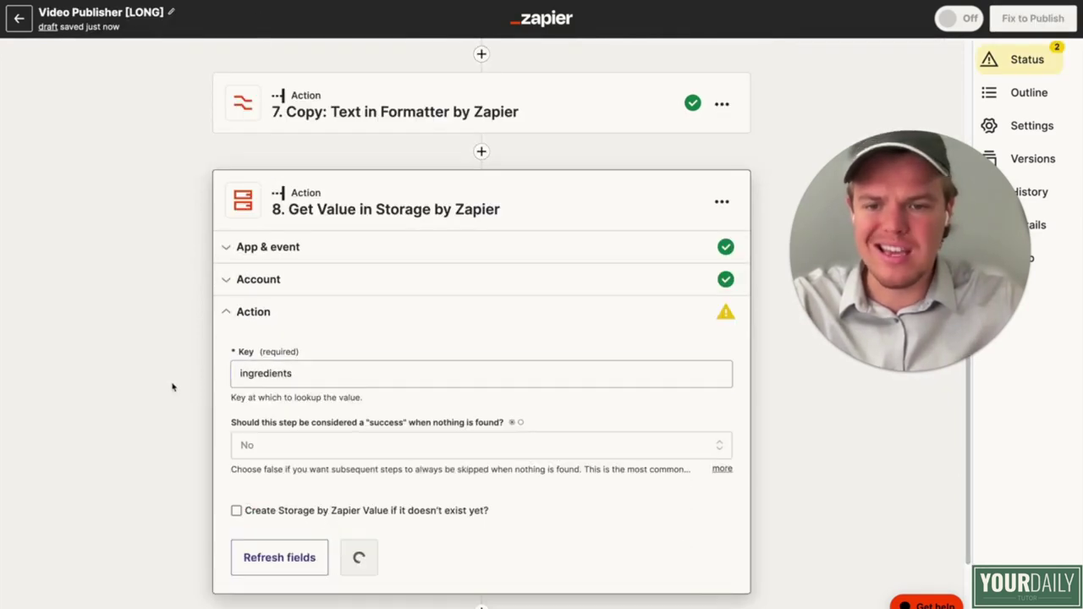
{"action": "left_click", "coordinate": [376, 558]}
{"action": "left_click", "coordinate": [359, 601]}
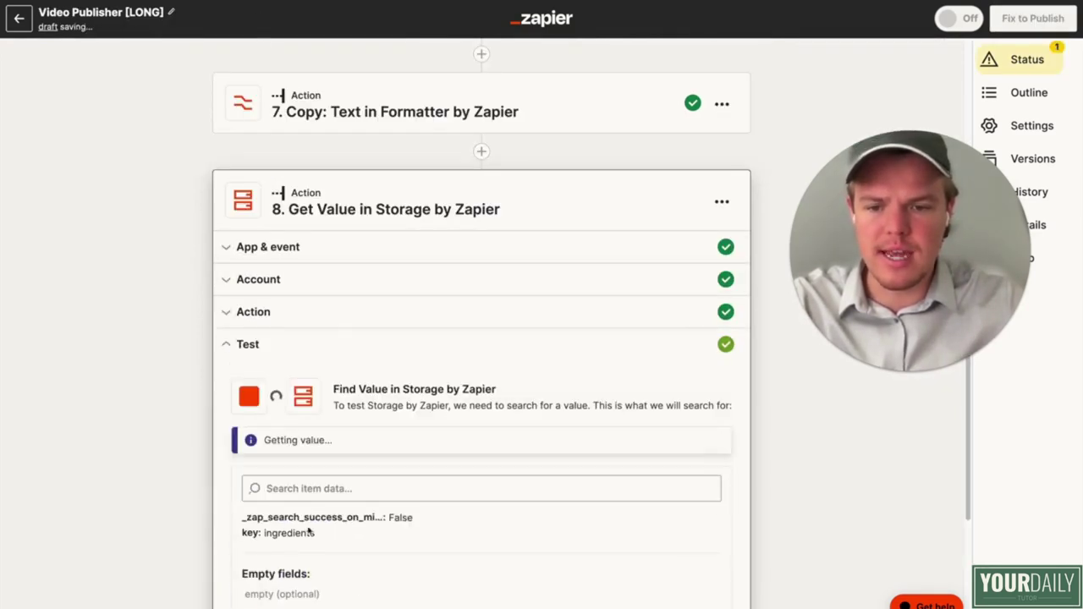
{"action": "scroll", "coordinate": [253, 381], "scroll_direction": "down", "scroll_amount": 3}
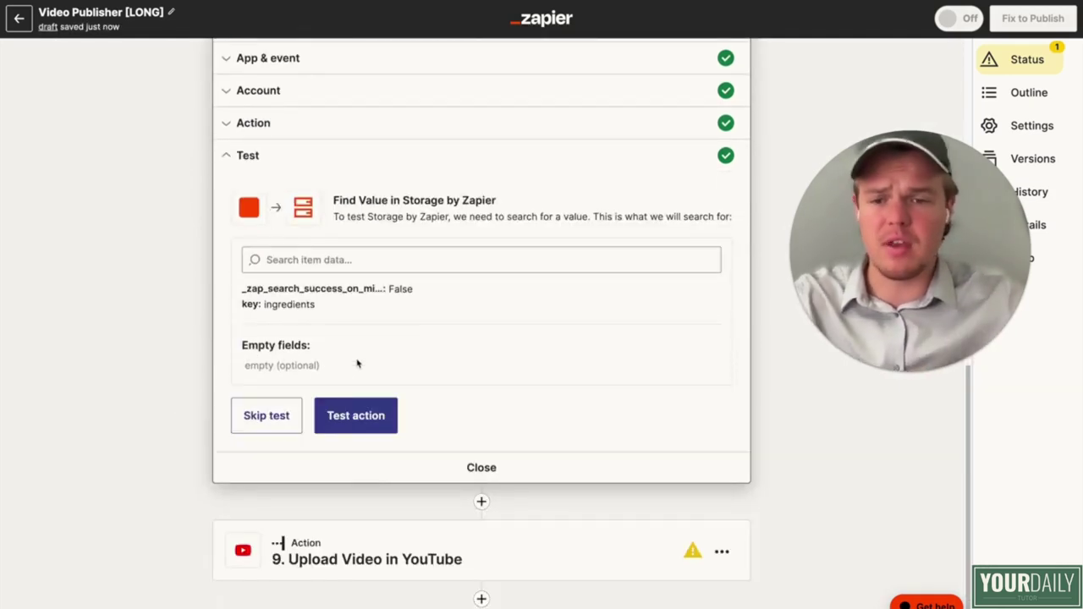
{"action": "scroll", "coordinate": [377, 372], "scroll_direction": "up", "scroll_amount": 4}
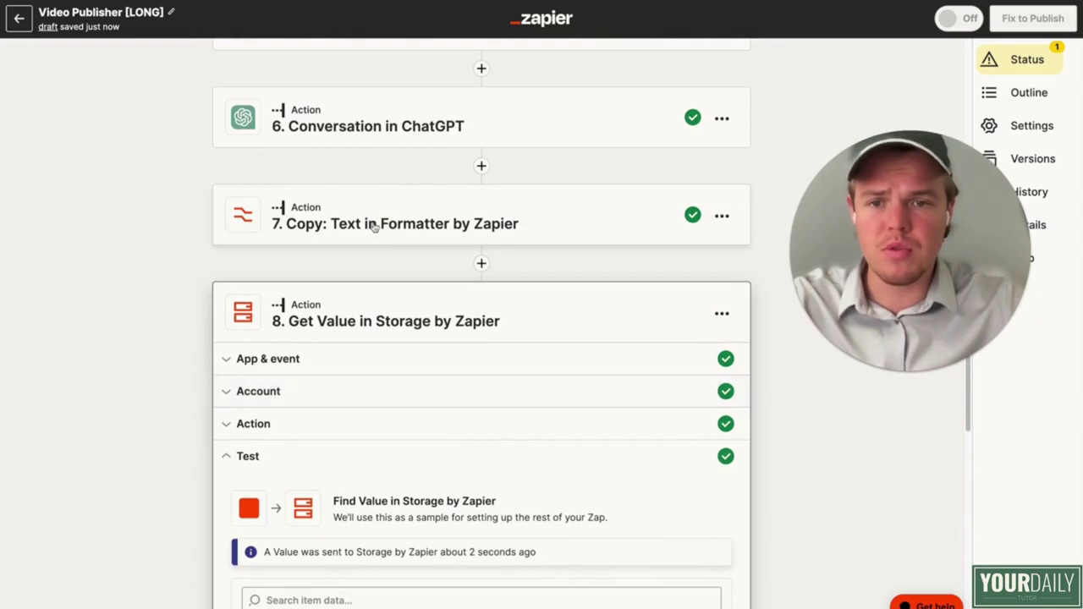
{"action": "scroll", "coordinate": [374, 227], "scroll_direction": "down", "scroll_amount": 10}
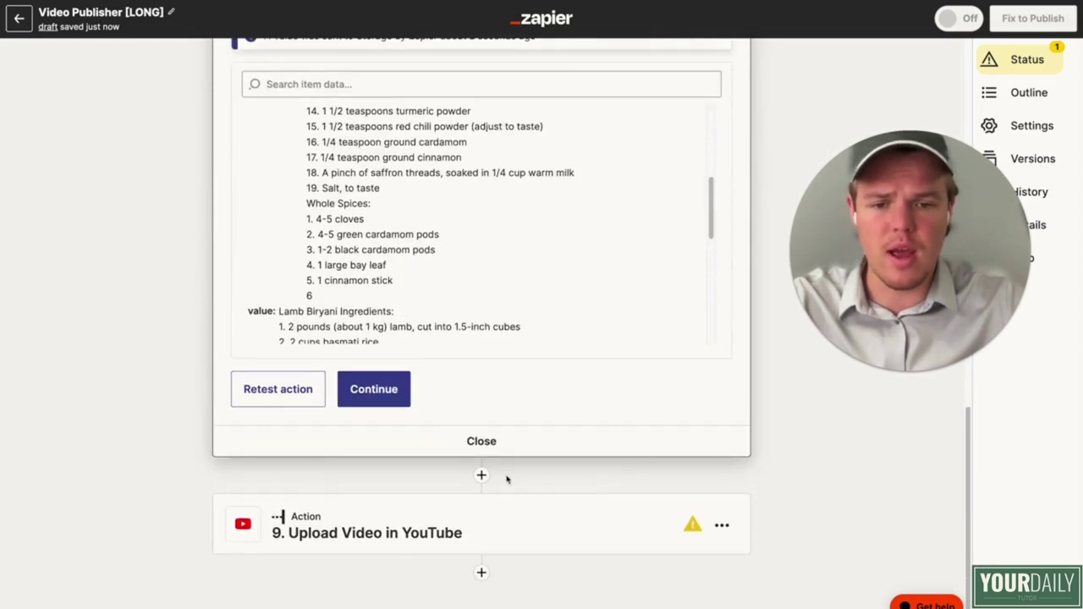
Step: Add a Storage by Zapier action between the ingredients Get Value step and the YouTube upload
{"action": "left_click", "coordinate": [481, 476]}
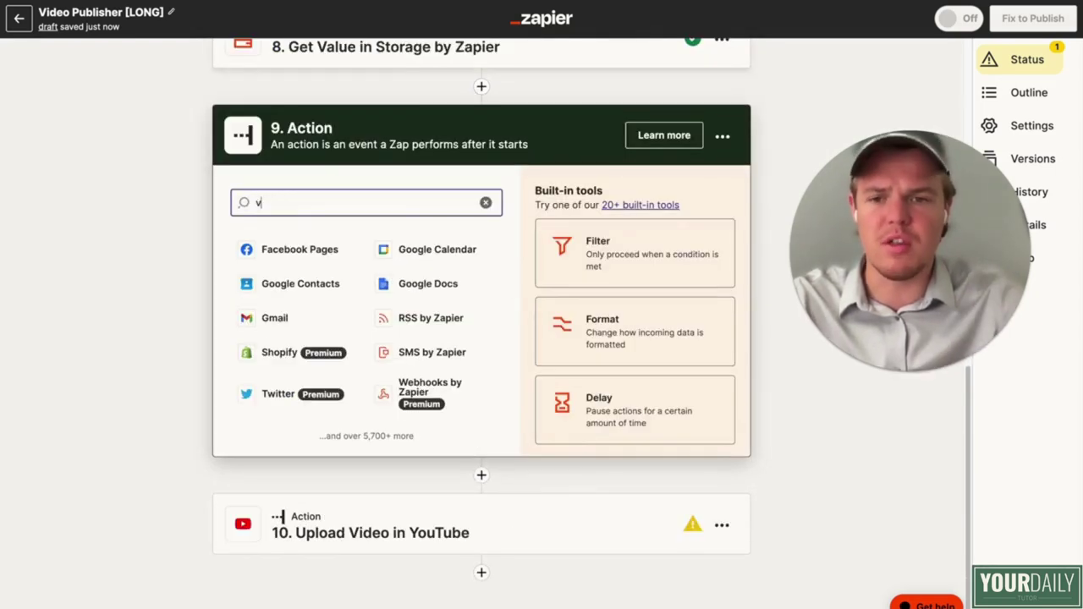
{"action": "type", "text": "stor"}
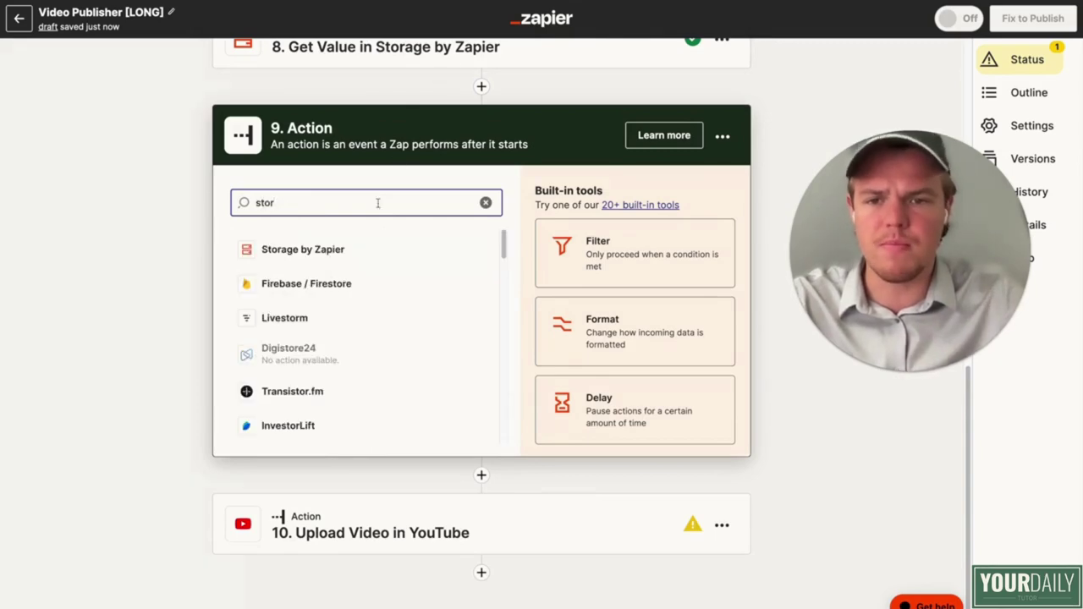
{"action": "left_click", "coordinate": [355, 252]}
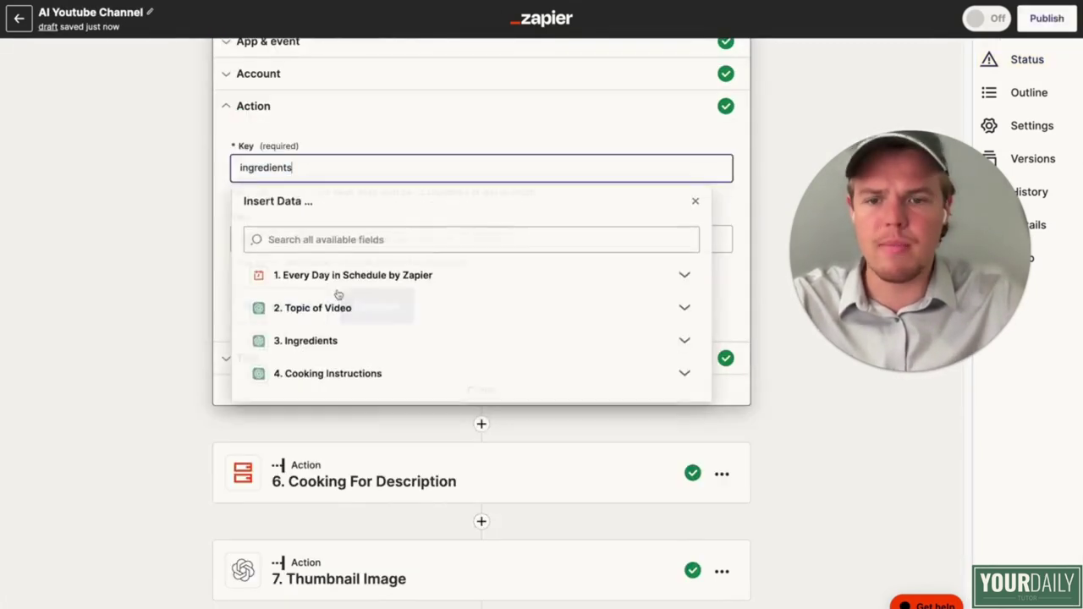
Step: In the AI Youtube Channel Zap, copy the storage key instructions from the Cooking For Description step
{"action": "scroll", "coordinate": [330, 293], "scroll_direction": "down", "scroll_amount": 5}
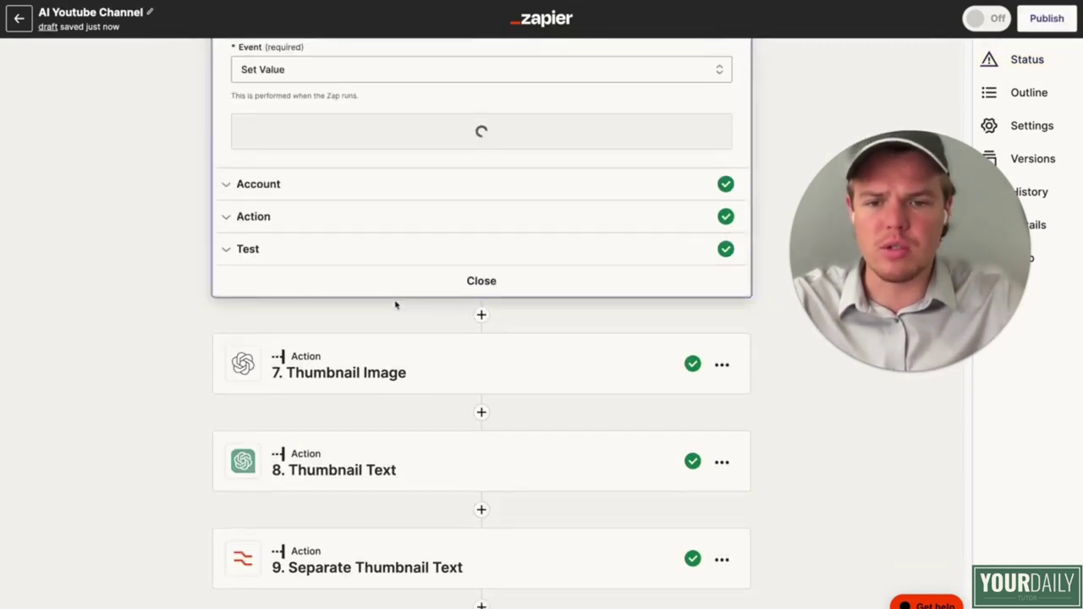
{"action": "scroll", "coordinate": [395, 305], "scroll_direction": "up", "scroll_amount": 3}
{"action": "left_click", "coordinate": [338, 436]}
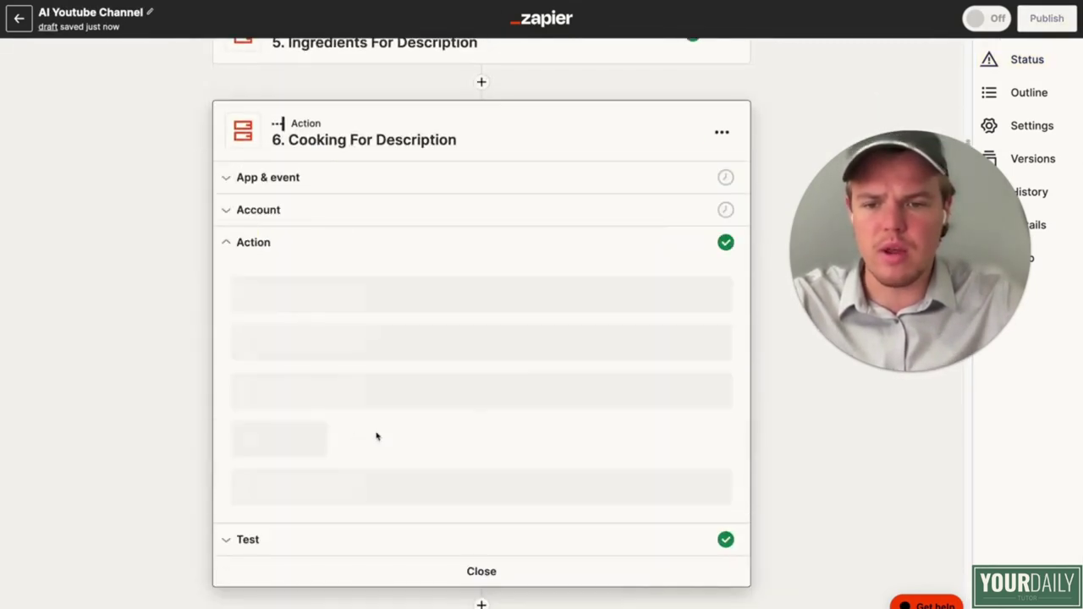
{"action": "double_click", "coordinate": [326, 306]}
{"action": "key", "text": "ctrl+c"}
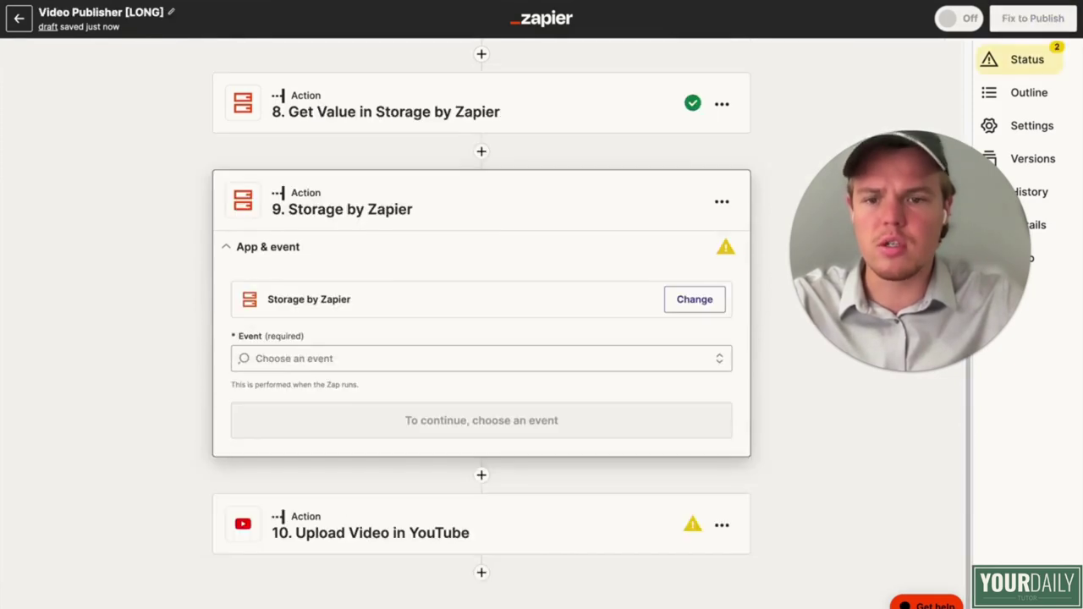
Step: In Video Publisher [LONG], choose the Get Value event for step 9 and continue past its account setup
{"action": "left_click", "coordinate": [309, 351]}
{"action": "scroll", "coordinate": [358, 514], "scroll_direction": "down", "scroll_amount": 5}
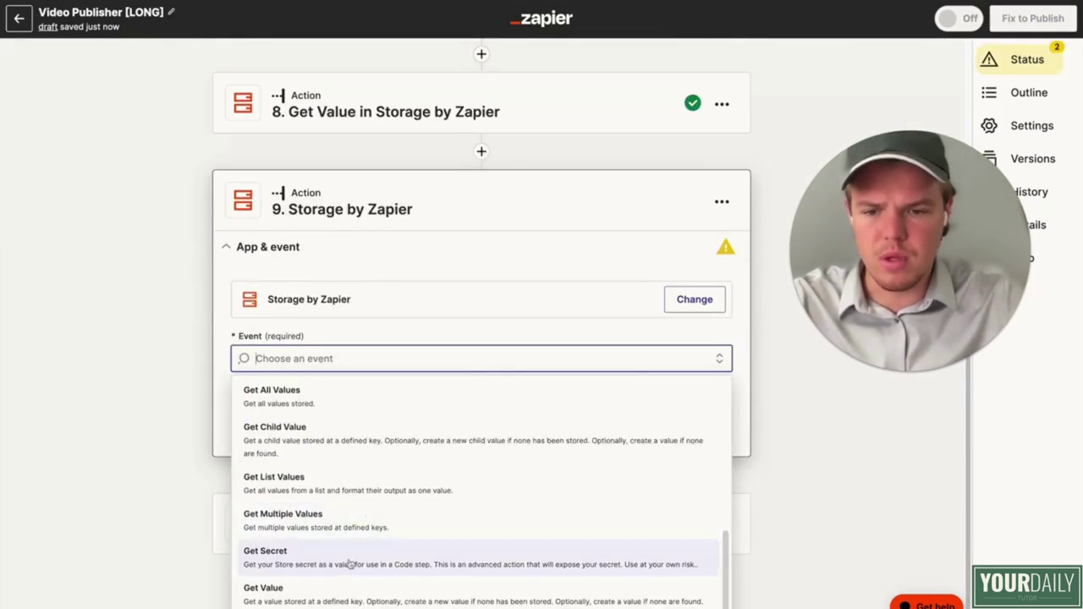
{"action": "left_click", "coordinate": [333, 594]}
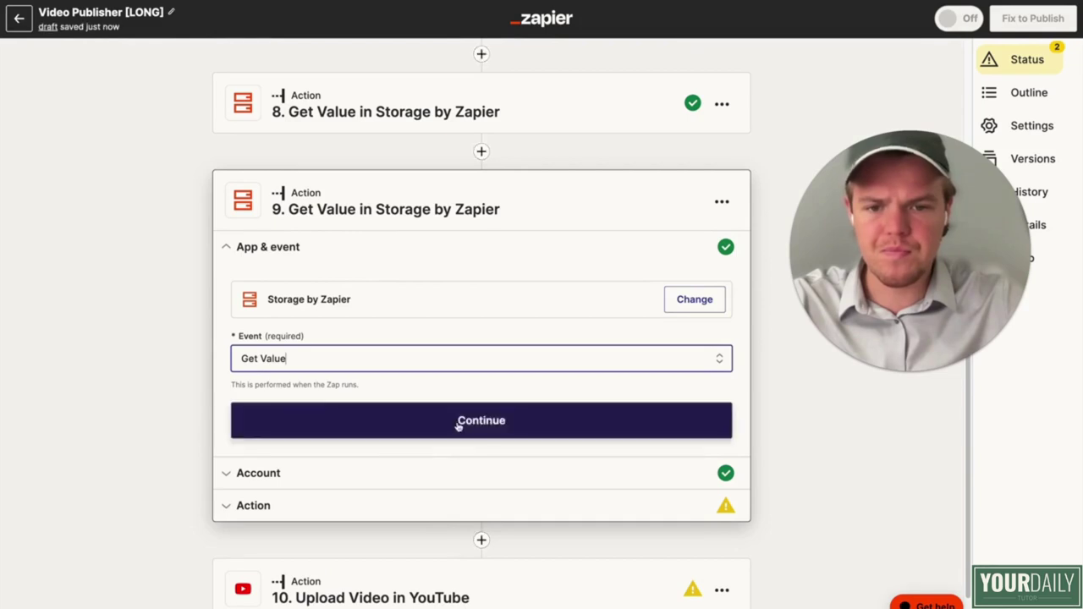
{"action": "left_click", "coordinate": [457, 425]}
{"action": "left_click", "coordinate": [290, 422]}
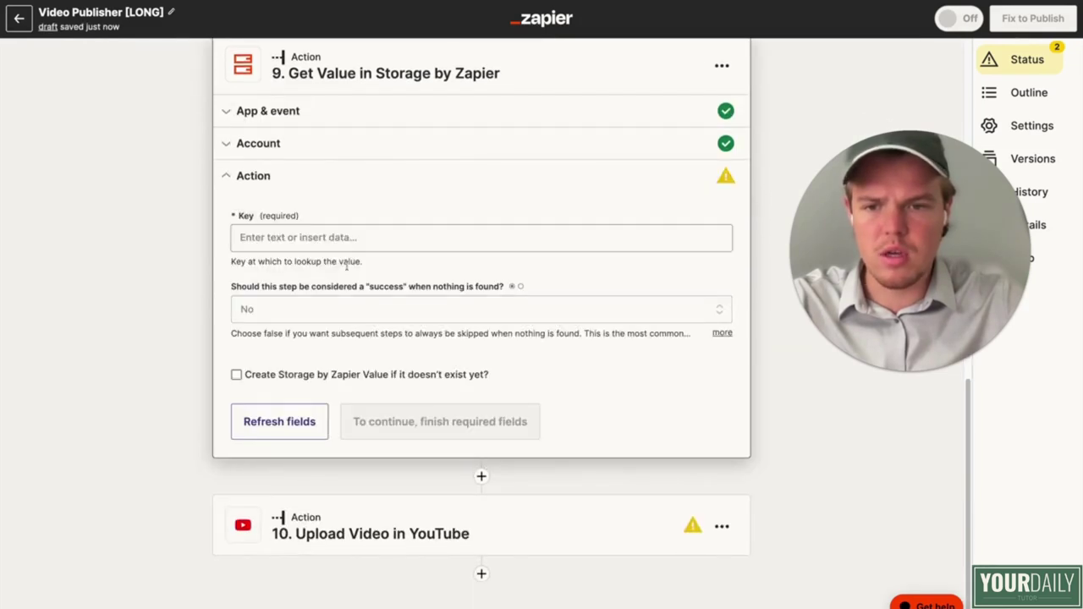
Step: Enter instructions as the Key of the step 9 Get Value action, test it and review the returned data
{"action": "left_click", "coordinate": [334, 239]}
{"action": "key", "text": "ctrl+v"}
{"action": "left_click", "coordinate": [167, 325]}
{"action": "left_click", "coordinate": [373, 423]}
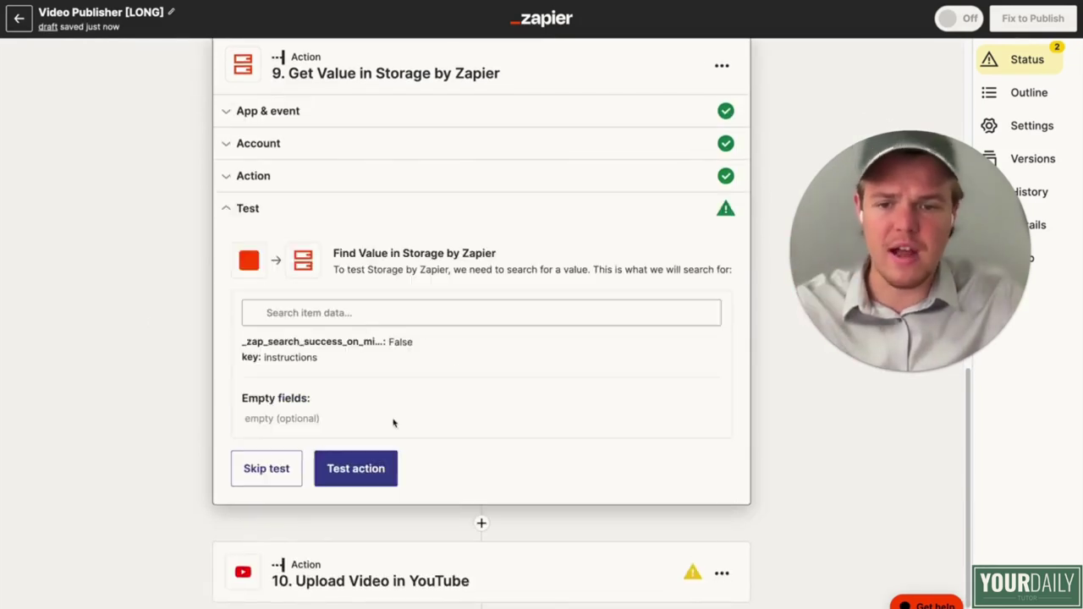
{"action": "left_click", "coordinate": [355, 468]}
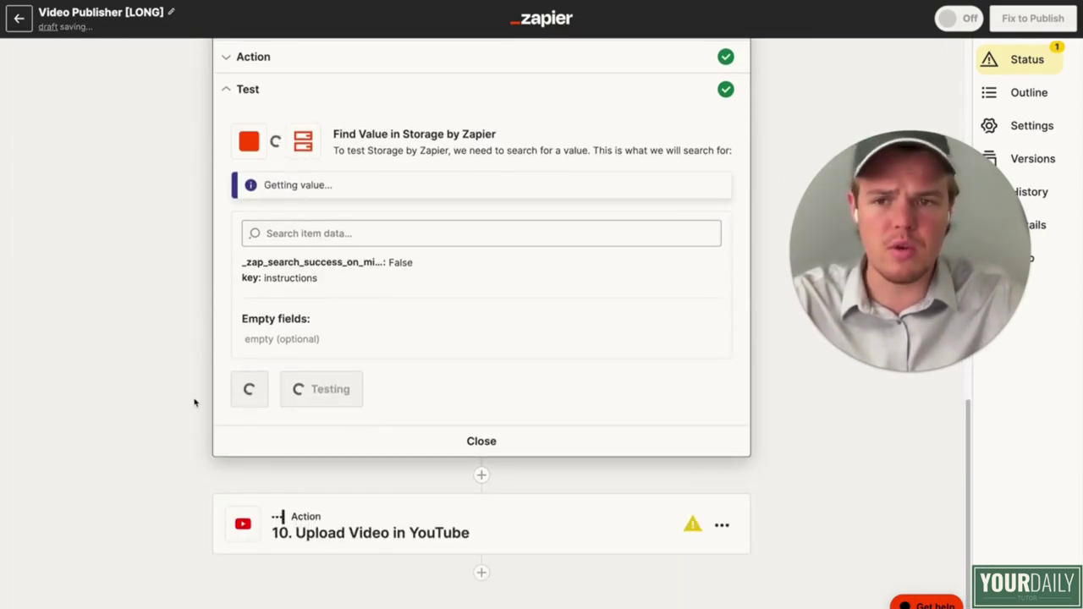
{"action": "scroll", "coordinate": [193, 403], "scroll_direction": "down", "scroll_amount": 3}
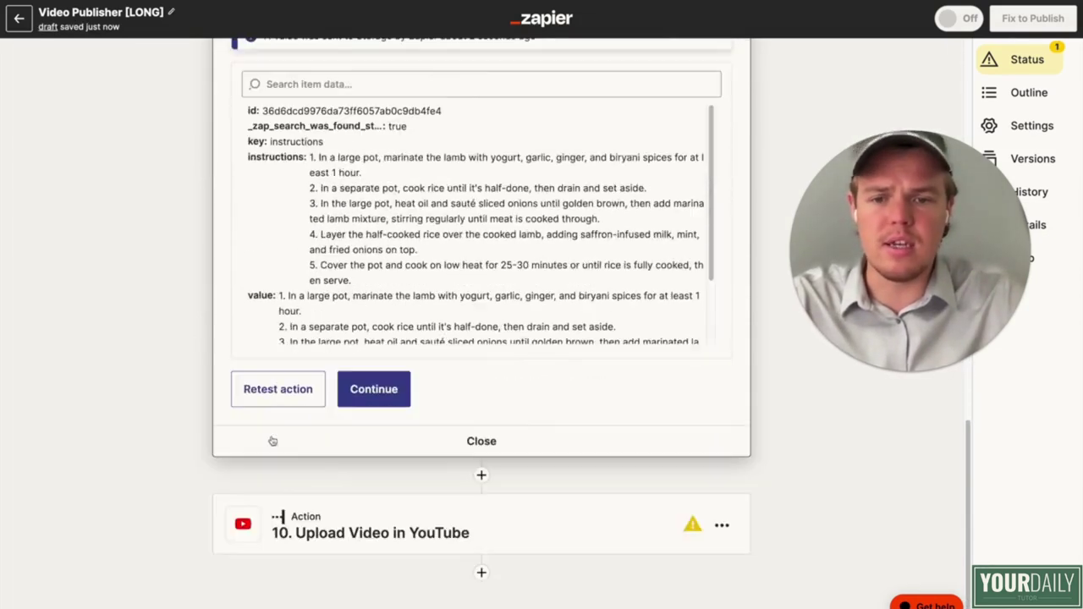
Step: In the YouTube upload's Description, add the heading "Ingriedients:" below the step 7 Output and insert the step 8 Ingredients value under it
{"action": "left_click", "coordinate": [376, 512]}
{"action": "scroll", "coordinate": [397, 397], "scroll_direction": "down", "scroll_amount": 3}
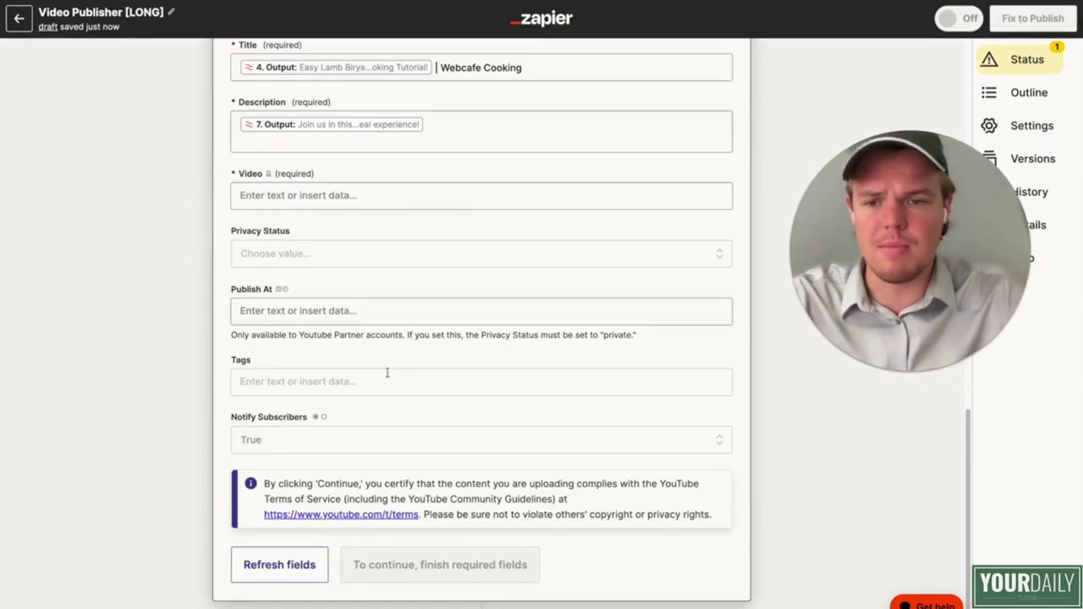
{"action": "scroll", "coordinate": [387, 369], "scroll_direction": "up", "scroll_amount": 3}
{"action": "left_click", "coordinate": [463, 328]}
{"action": "key", "text": "Return"}
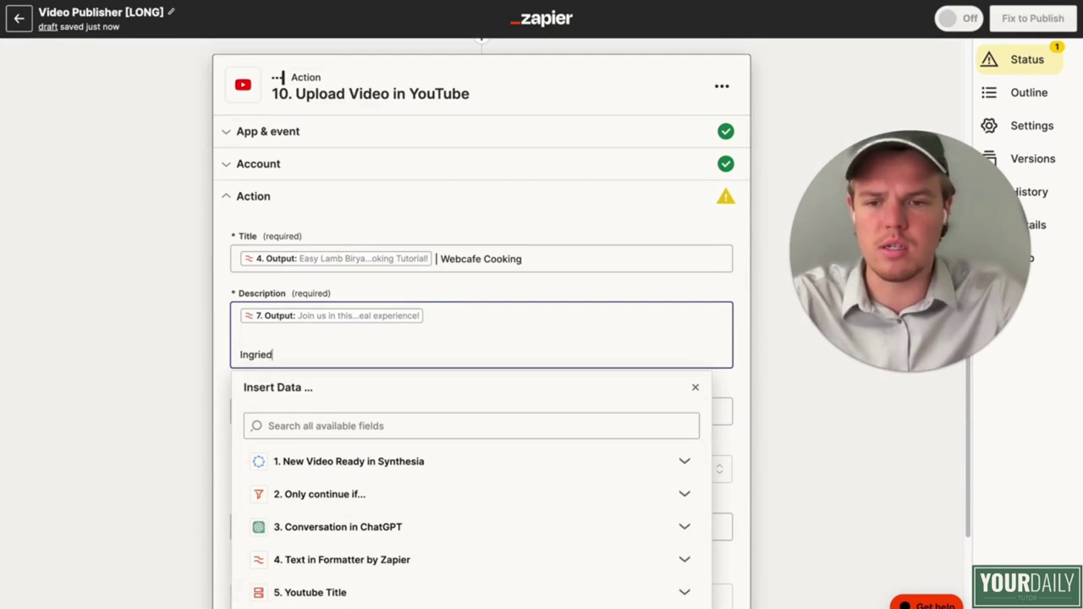
{"action": "type", "text": "Ingriedients:"}
{"action": "key", "text": "Return"}
{"action": "scroll", "coordinate": [527, 365], "scroll_direction": "down", "scroll_amount": 3}
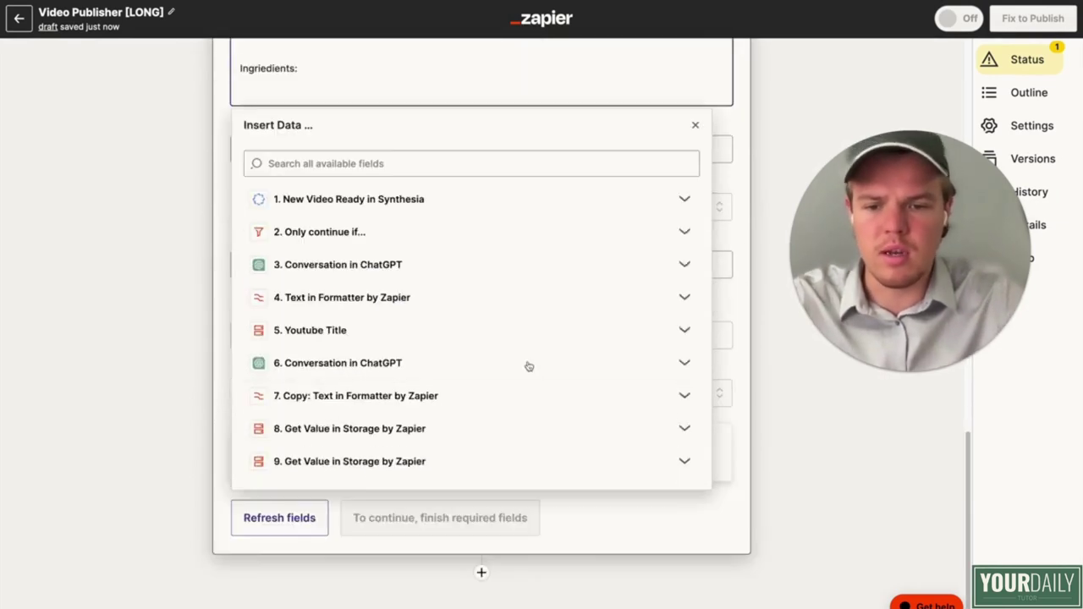
{"action": "left_click", "coordinate": [478, 428]}
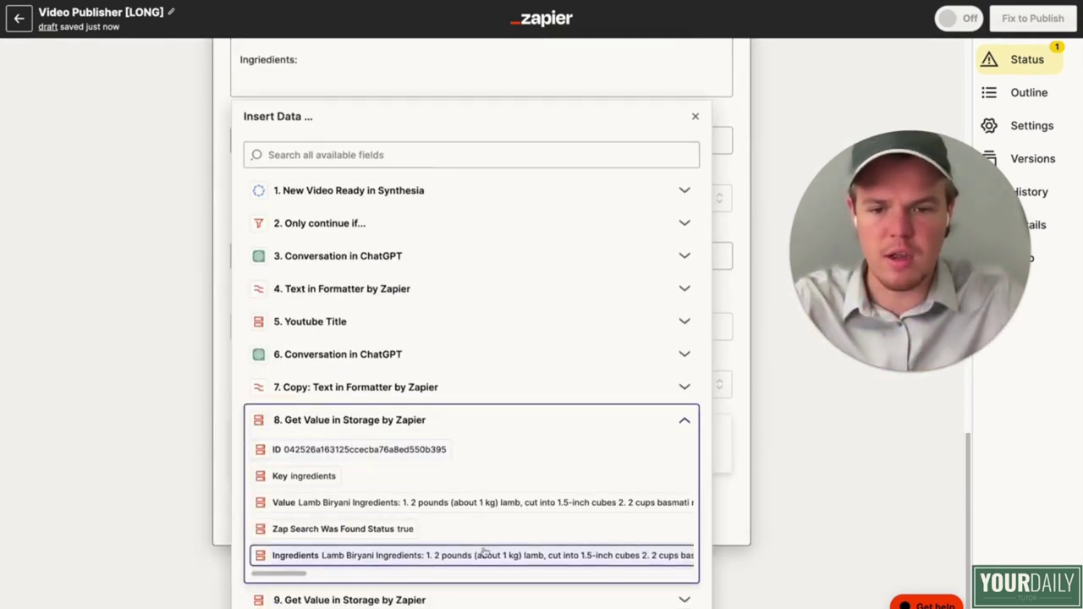
{"action": "left_click", "coordinate": [481, 555]}
Step: Add the heading "Cooking Instruction:" to the Description and insert the step 9 Instructions value beneath it
{"action": "key", "text": "Return"}
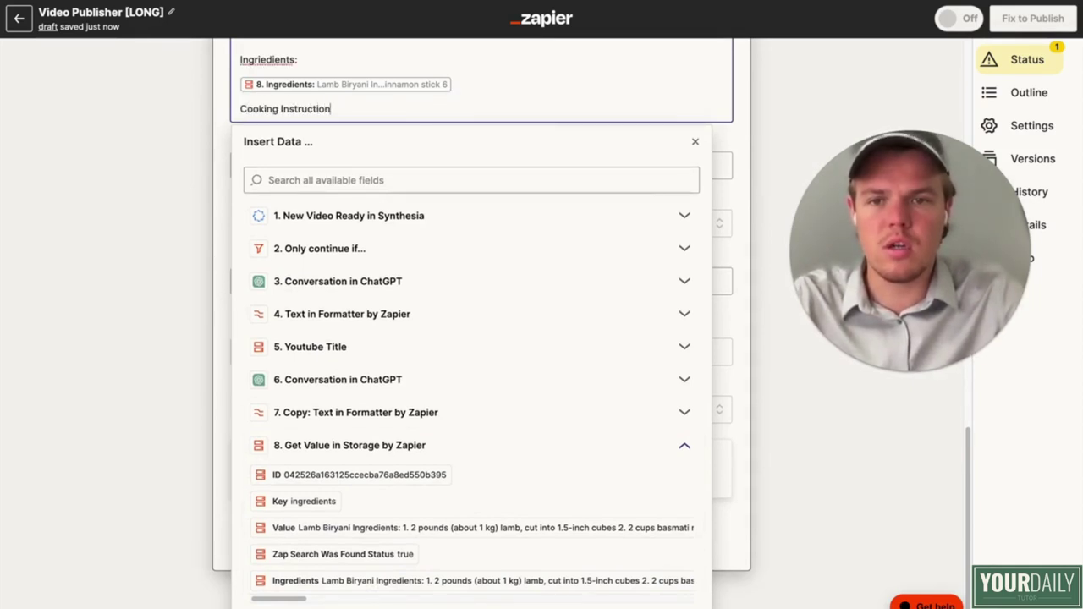
{"action": "type", "text": "Cooking Instruction:"}
{"action": "key", "text": "Return"}
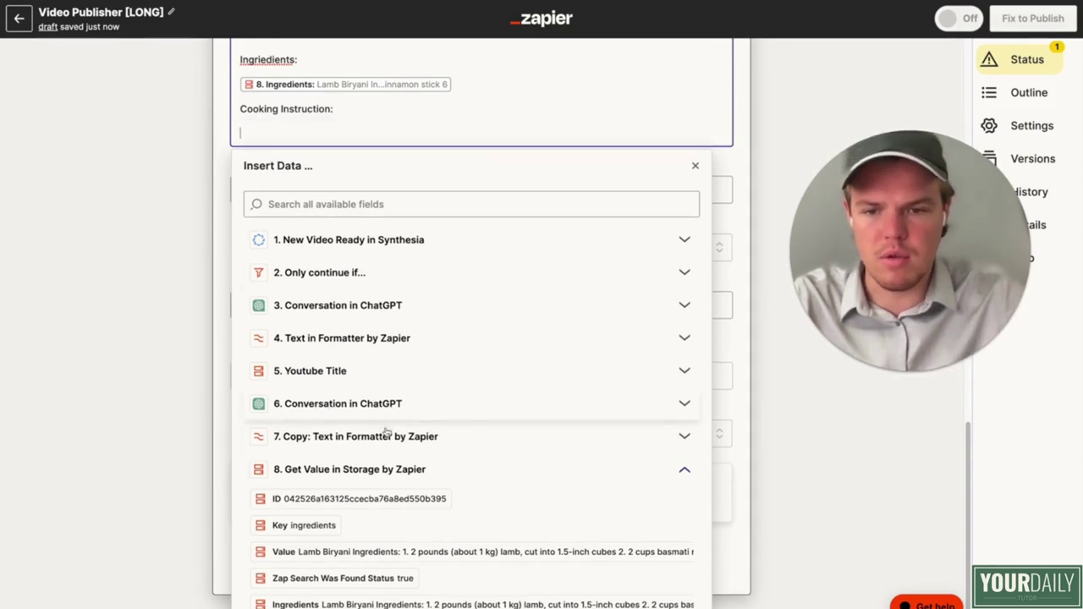
{"action": "left_click", "coordinate": [383, 469]}
{"action": "left_click", "coordinate": [380, 502]}
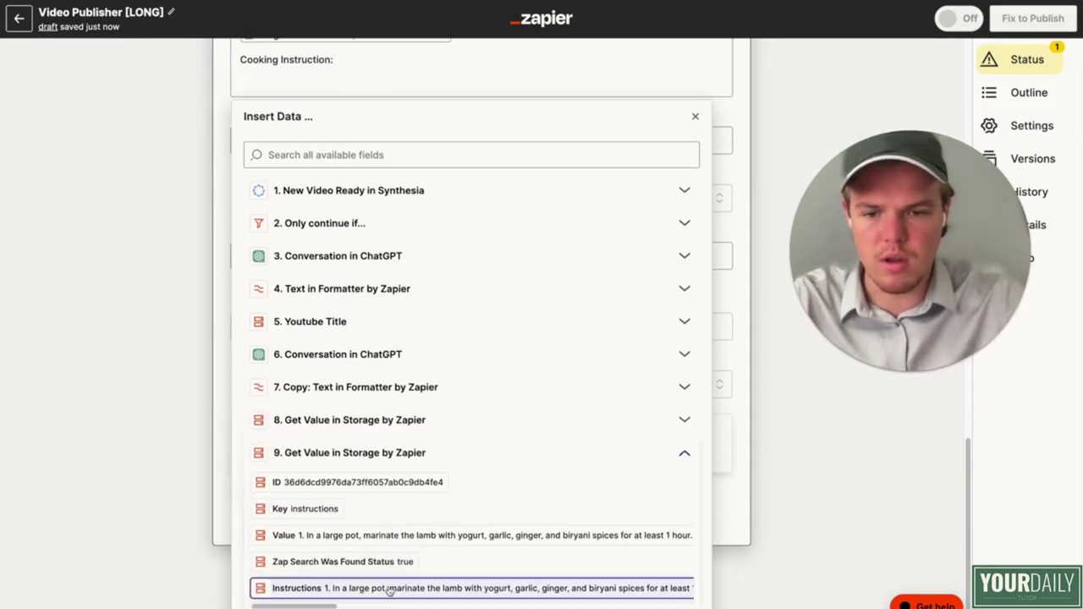
{"action": "left_click", "coordinate": [387, 588]}
Step: Correct the misspelled heading to "Ingredients:" and add a new line after the step 9 Instructions value in the Description
{"action": "scroll", "coordinate": [247, 192], "scroll_direction": "up", "scroll_amount": 2}
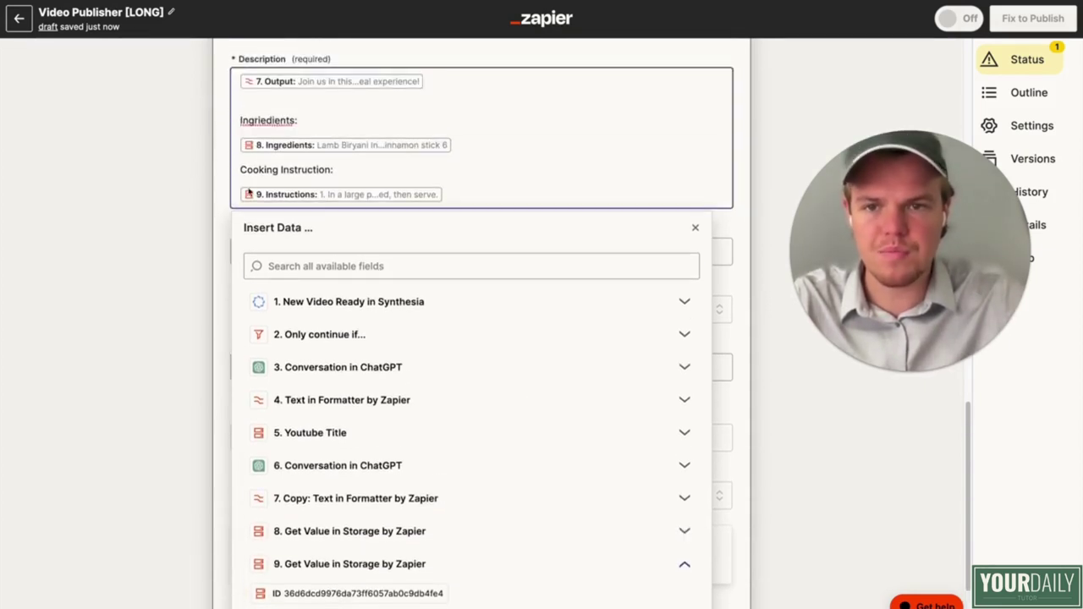
{"action": "right_click", "coordinate": [272, 124]}
{"action": "left_click", "coordinate": [283, 133]}
{"action": "left_click", "coordinate": [458, 192]}
{"action": "key", "text": "Return"}
{"action": "key", "text": "Return"}
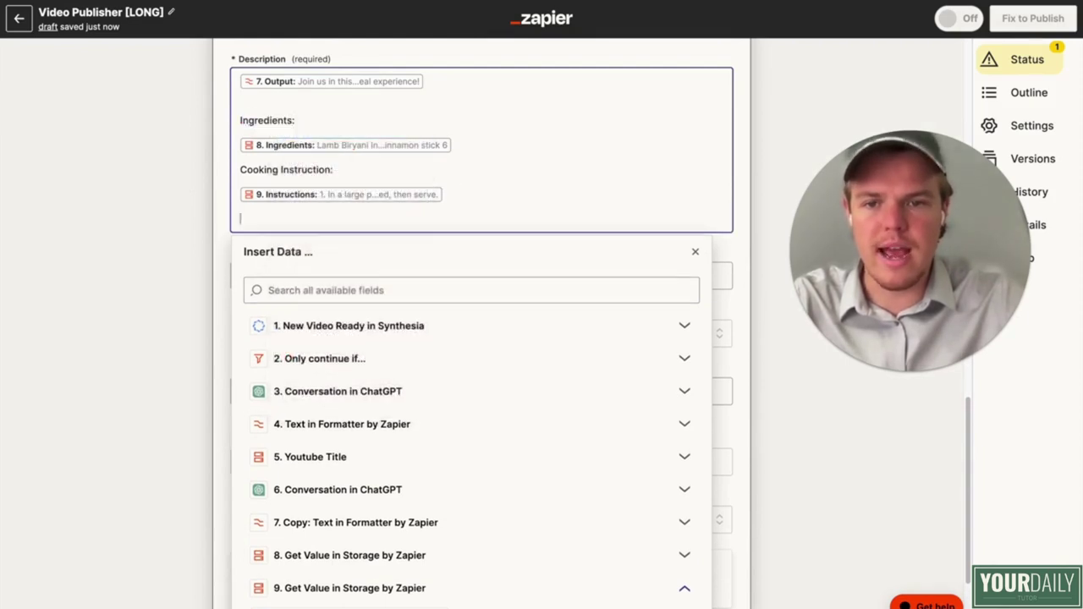
{"action": "left_click", "coordinate": [141, 302]}
Step: Add a ChatGPT action with the Conversation event before the YouTube upload and continue past its account setup
{"action": "scroll", "coordinate": [145, 301], "scroll_direction": "up", "scroll_amount": 5}
{"action": "scroll", "coordinate": [145, 302], "scroll_direction": "up", "scroll_amount": 3}
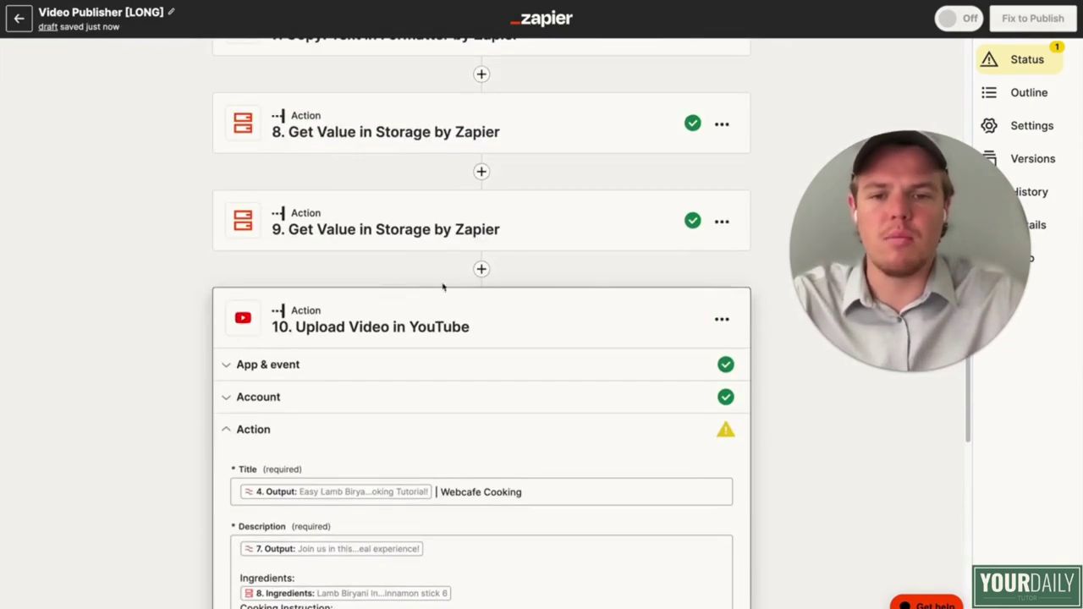
{"action": "left_click", "coordinate": [481, 269]}
{"action": "type", "text": "chat"}
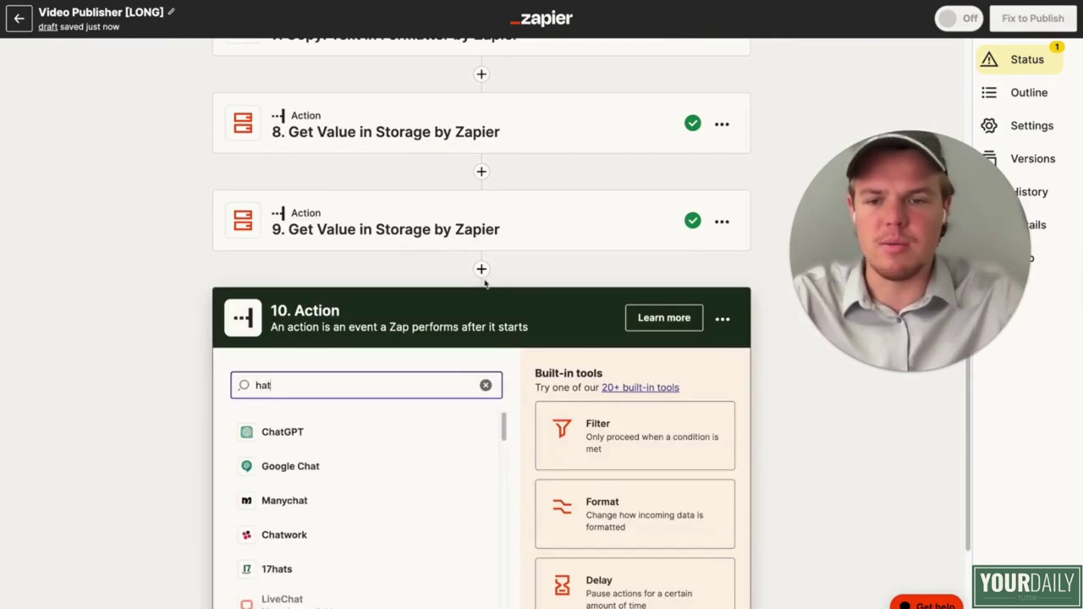
{"action": "key", "text": "BackSpace"}
{"action": "key", "text": "BackSpace"}
{"action": "key", "text": "BackSpace"}
{"action": "type", "text": "ha"}
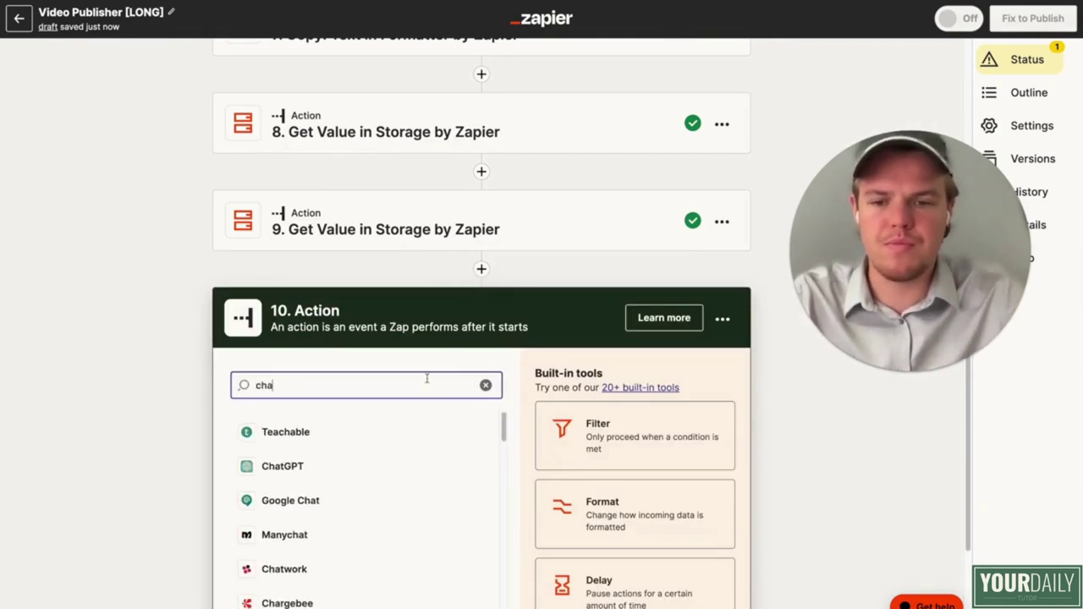
{"action": "left_click", "coordinate": [364, 461]}
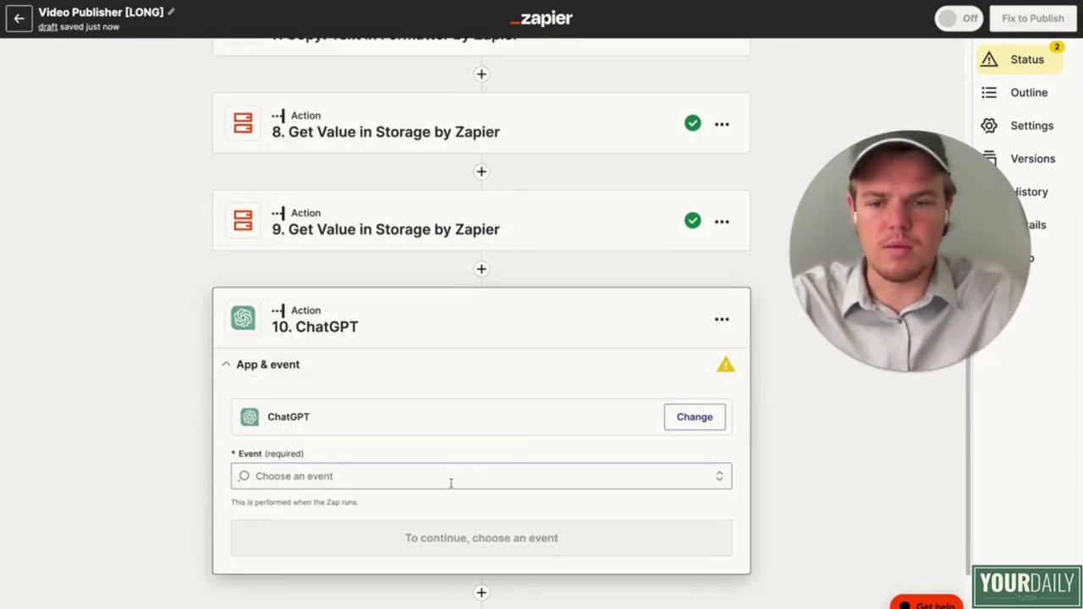
{"action": "left_click", "coordinate": [450, 480]}
{"action": "left_click", "coordinate": [420, 423]}
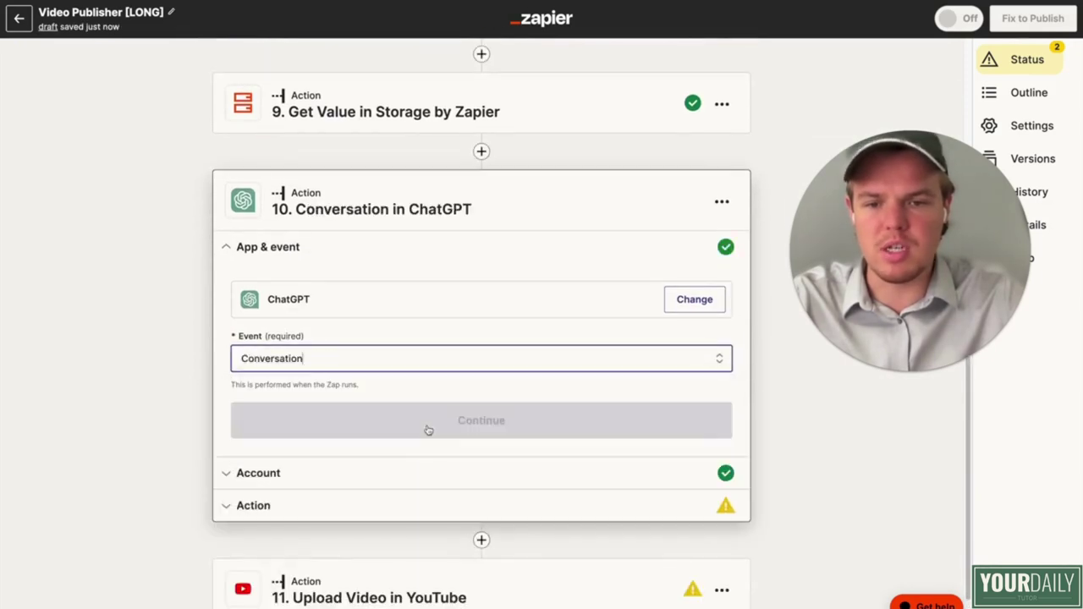
{"action": "left_click", "coordinate": [428, 432]}
{"action": "left_click", "coordinate": [290, 434]}
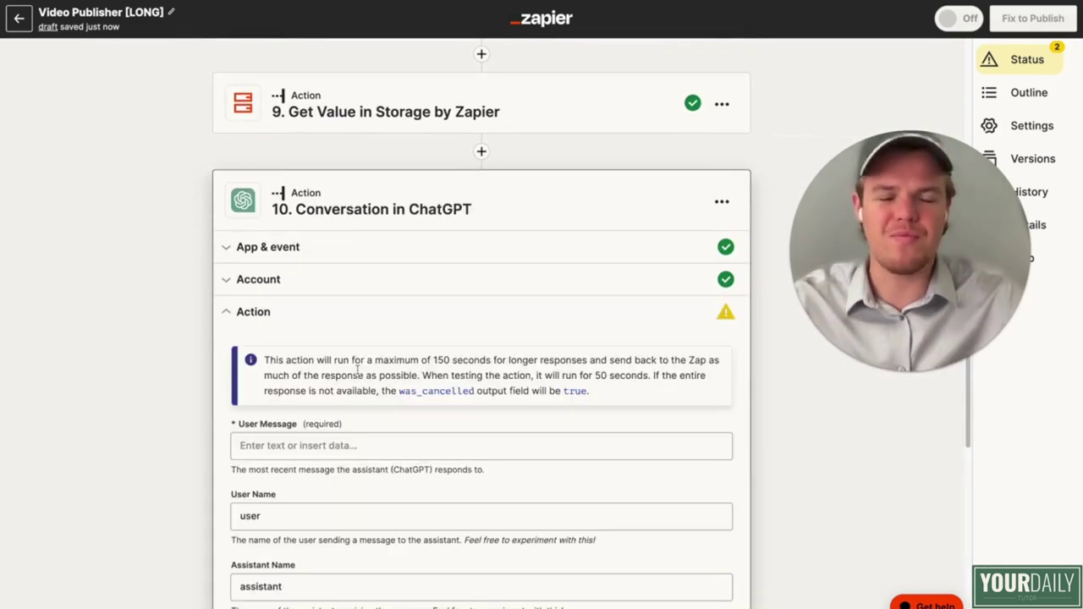
Step: Begin the ChatGPT User Message with "Based on this youtube title:" followed by the step 4 Output in parentheses, and add a new line
{"action": "scroll", "coordinate": [358, 374], "scroll_direction": "down", "scroll_amount": 2}
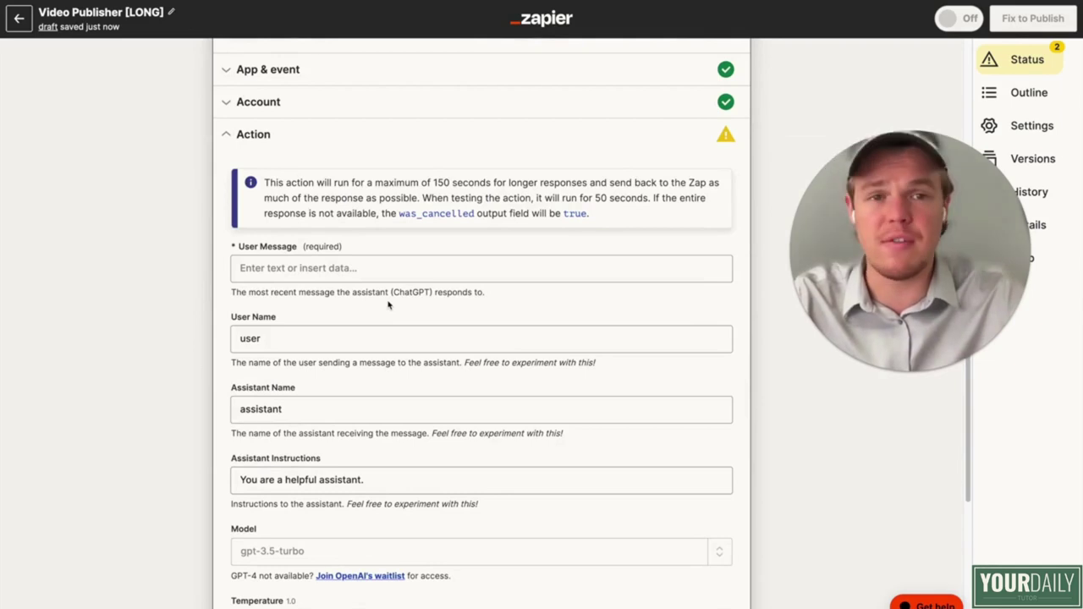
{"action": "left_click", "coordinate": [375, 267]}
{"action": "type", "text": "Base"}
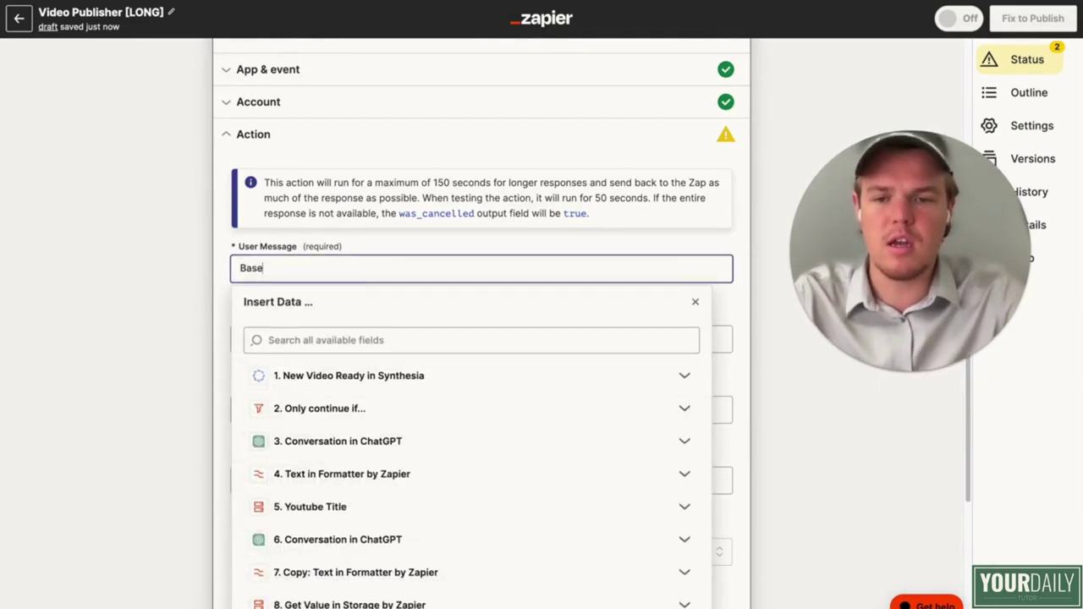
{"action": "type", "text": "d on this youtub"}
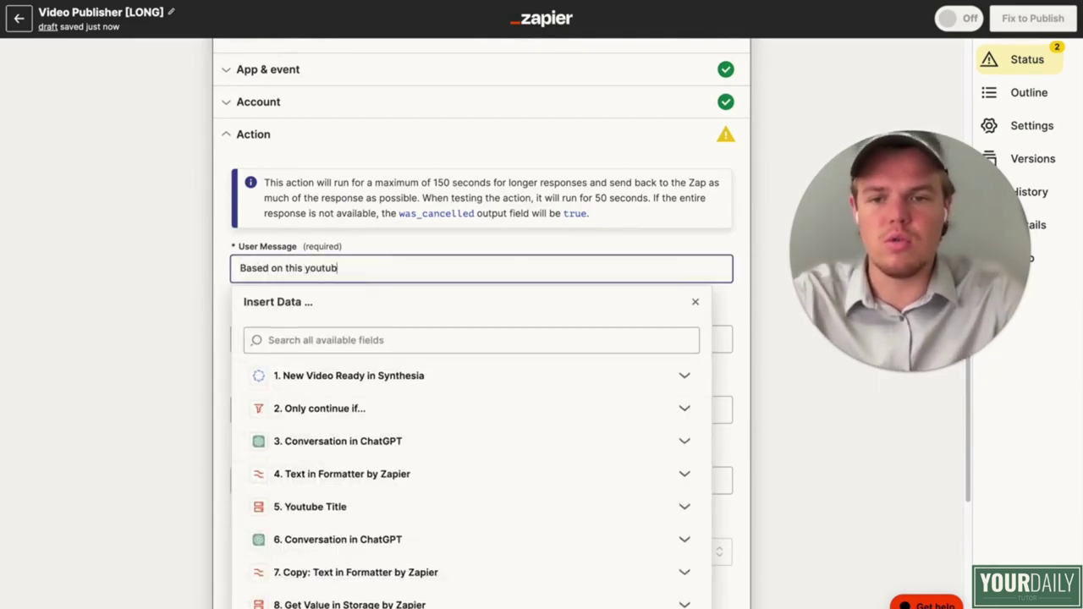
{"action": "type", "text": "e title: "}
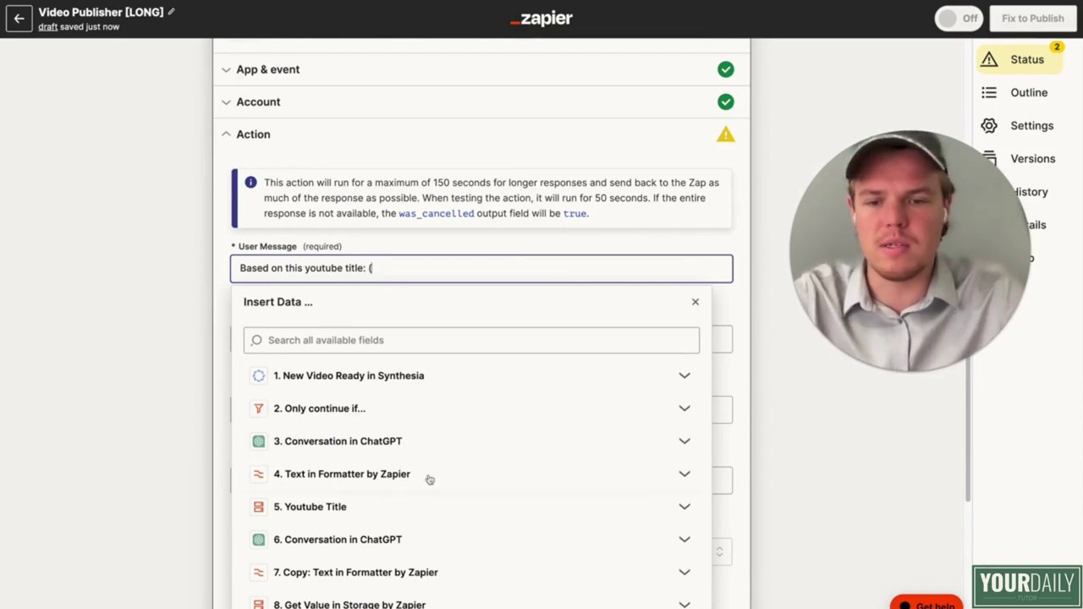
{"action": "type", "text": "("}
{"action": "scroll", "coordinate": [428, 479], "scroll_direction": "down", "scroll_amount": 1}
{"action": "left_click", "coordinate": [430, 471]}
{"action": "left_click", "coordinate": [405, 514]}
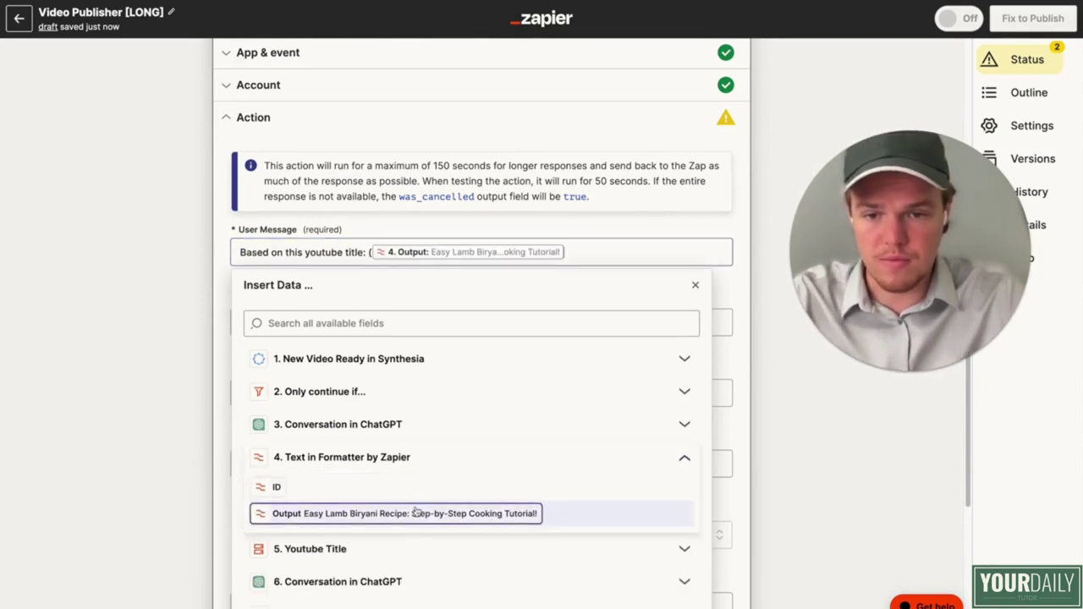
{"action": "key", "text": "Return"}
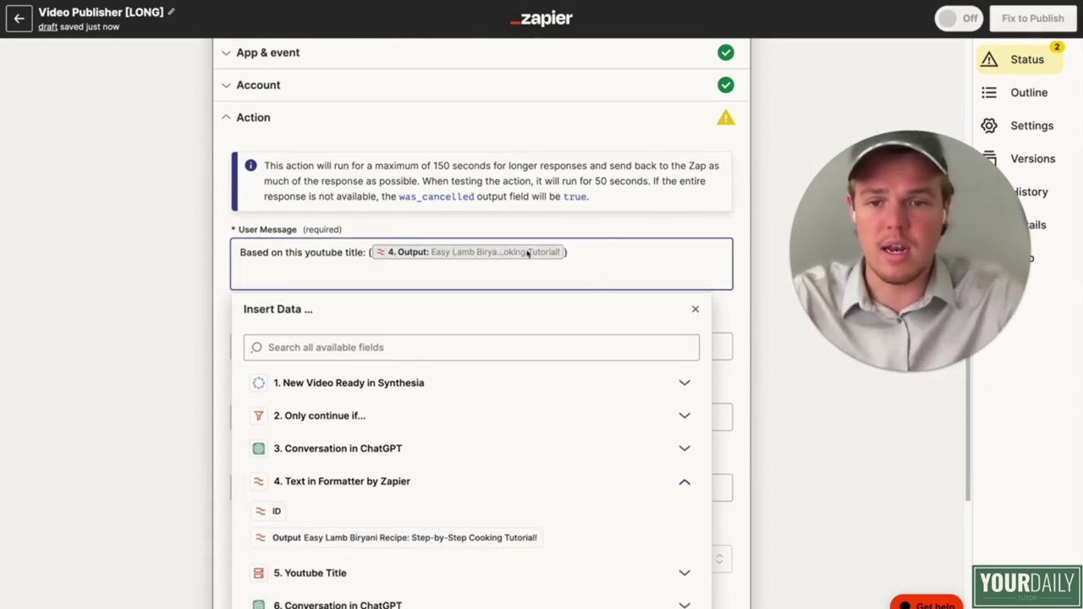
Step: Add the line "and this youtube description:" to the ChatGPT User Message, followed by the step 7 Output in parentheses
{"action": "left_click_drag", "start_coordinate": [370, 252], "coordinate": [242, 251]}
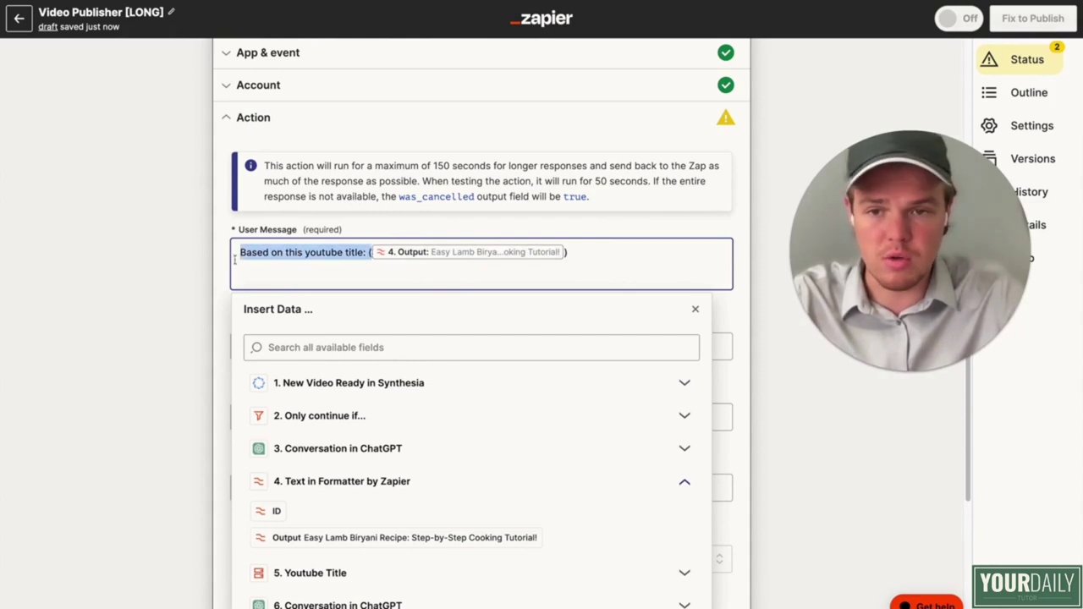
{"action": "left_click", "coordinate": [240, 269]}
{"action": "type", "text": "and"}
{"action": "type", "text": "Based on this youtube title: ("}
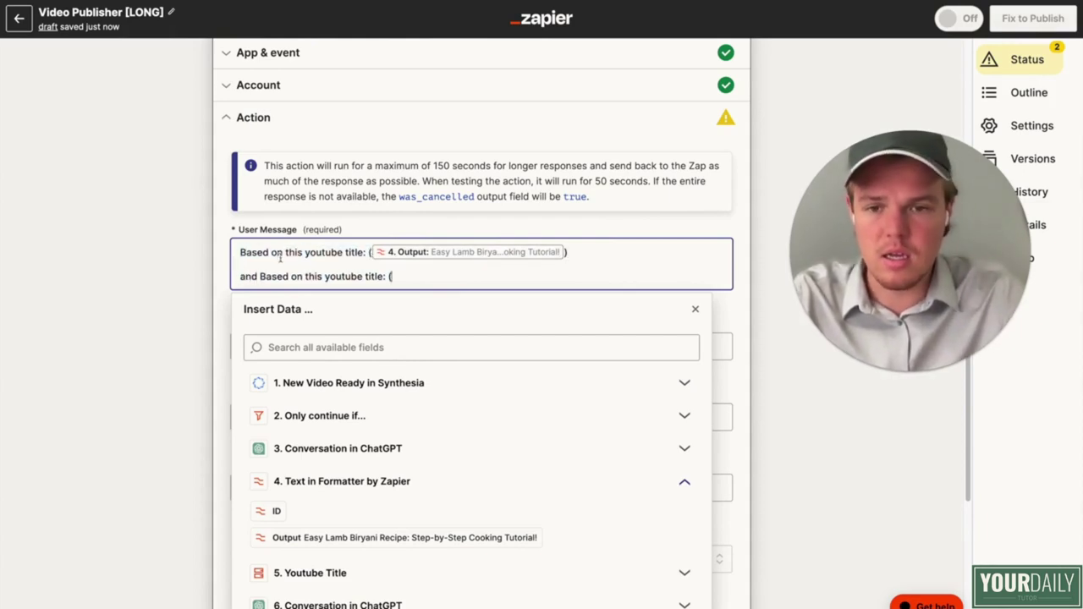
{"action": "double_click", "coordinate": [376, 276]}
{"action": "type", "text": "description"}
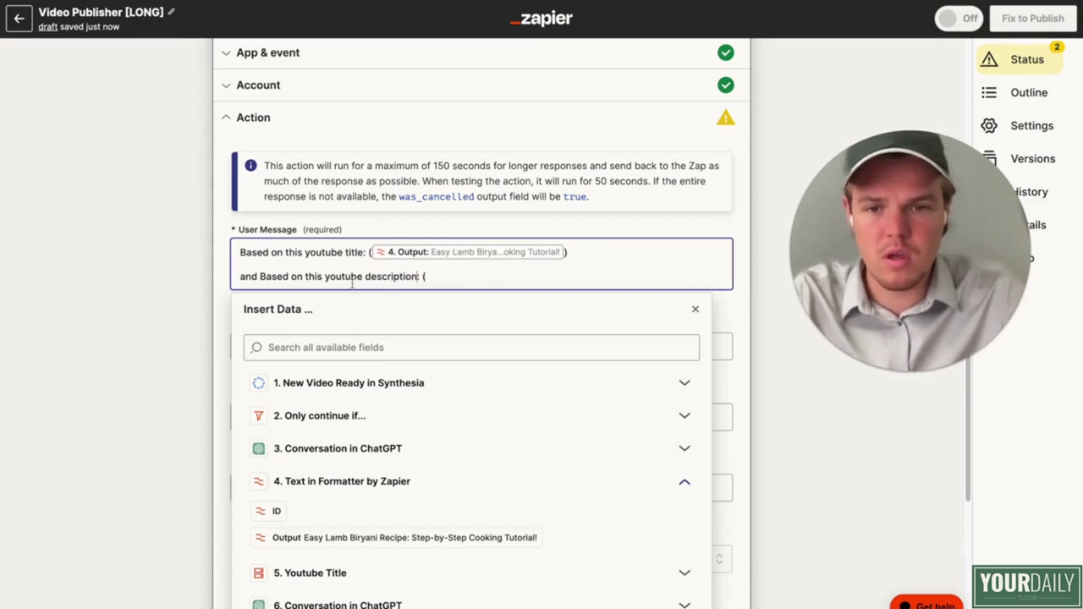
{"action": "left_click_drag", "start_coordinate": [303, 276], "coordinate": [259, 276]}
{"action": "key", "text": "BackSpace"}
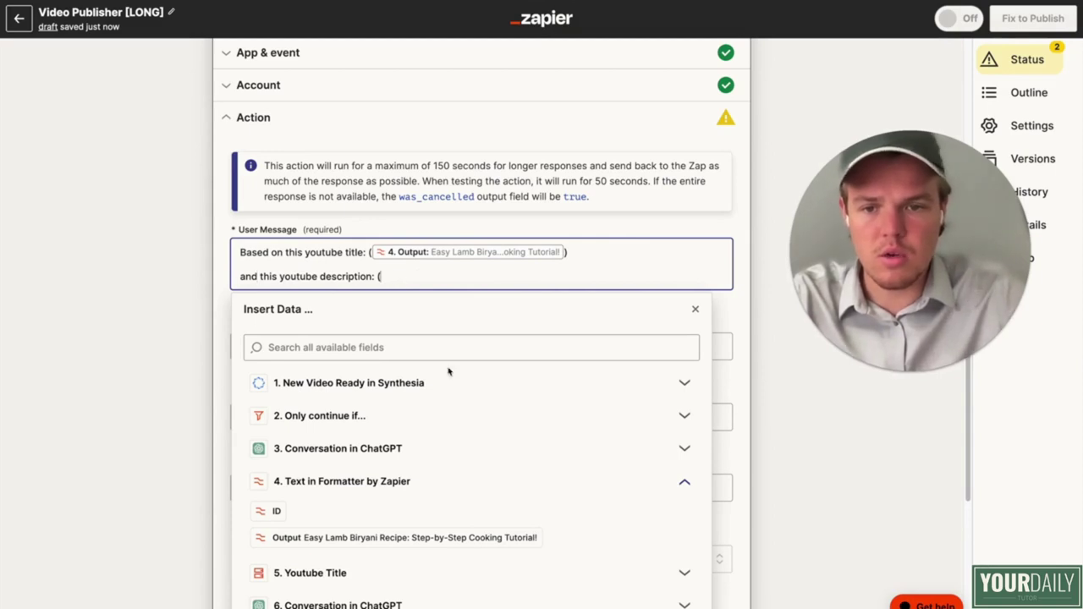
{"action": "scroll", "coordinate": [456, 380], "scroll_direction": "down", "scroll_amount": 3}
{"action": "left_click", "coordinate": [441, 496]}
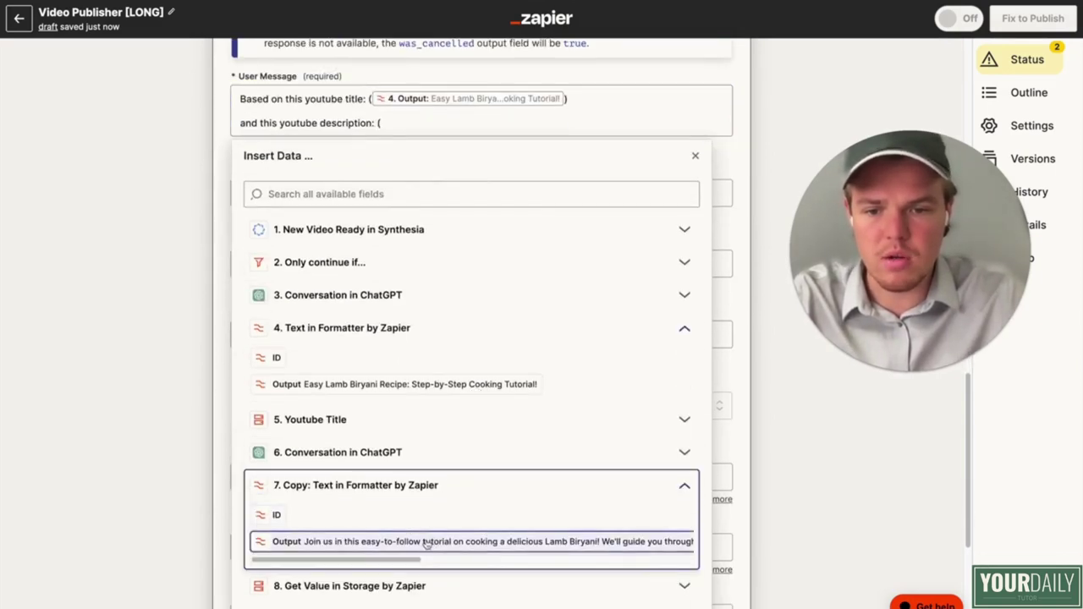
{"action": "left_click", "coordinate": [442, 548]}
Step: Finish the User Message below a blank line with "Generate 10 hashtags, just the hashtags no text before or after to increase SEO on youtube"
{"action": "key", "text": "Return"}
{"action": "key", "text": "Return"}
{"action": "type", "text": "Gen"}
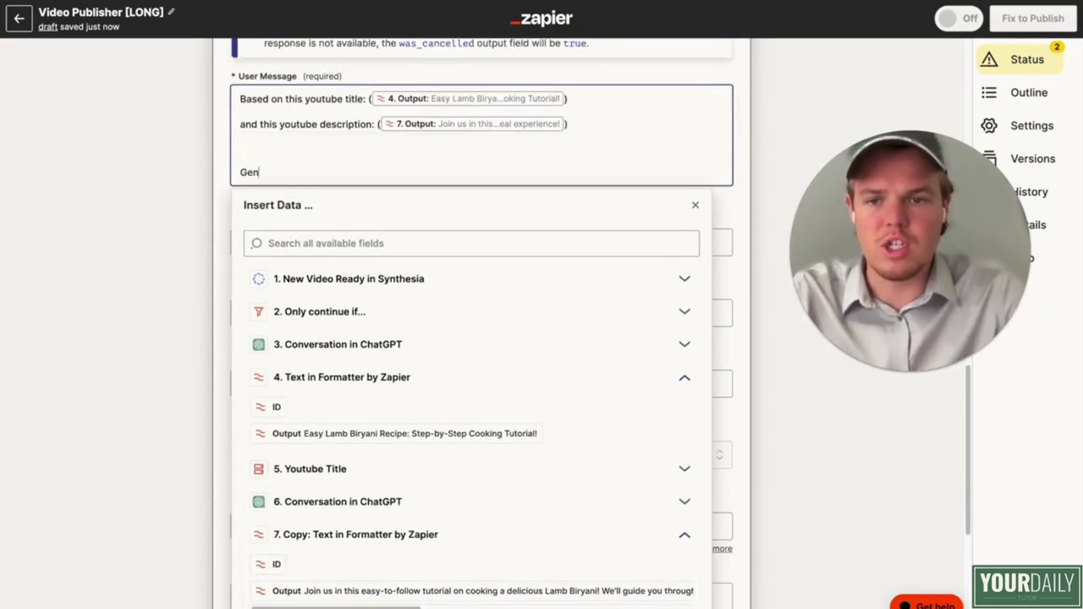
{"action": "type", "text": "erate 10 hashtags, just the hashtags no text before or after to increase"}
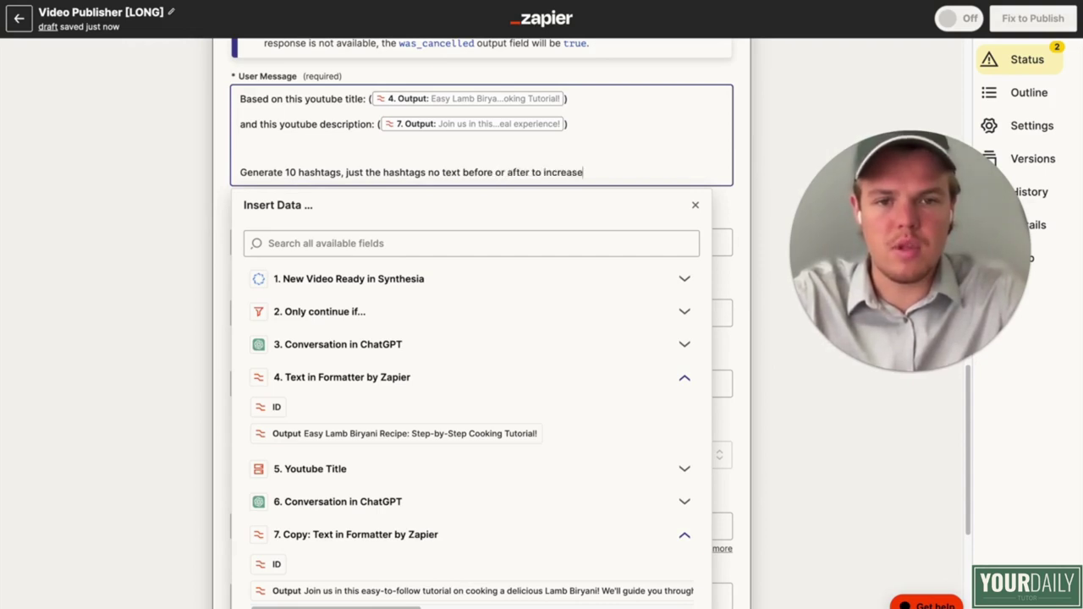
{"action": "type", "text": "tube"}
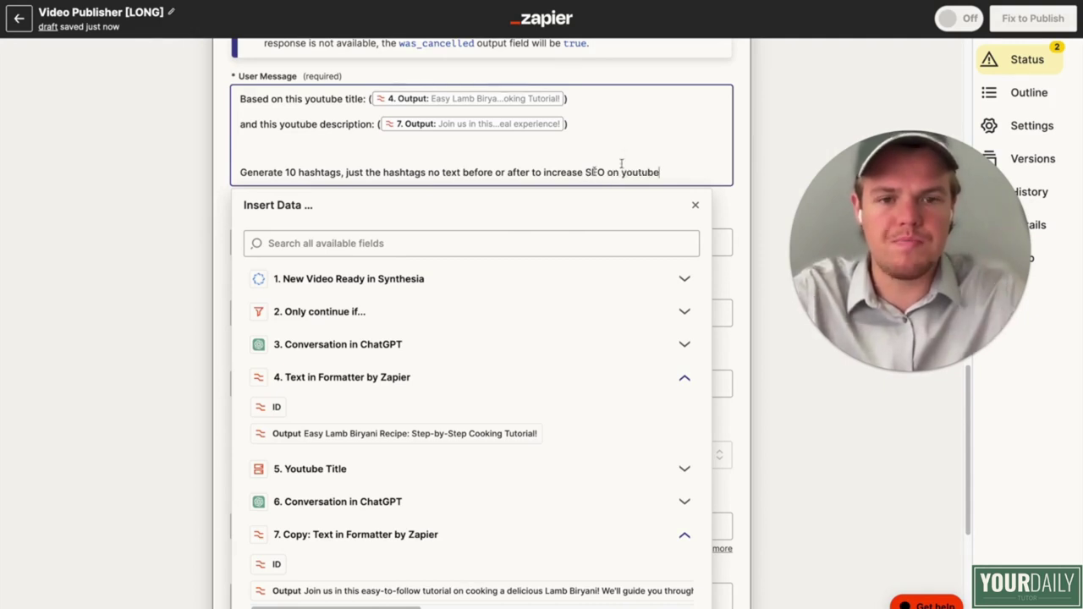
{"action": "left_click", "coordinate": [133, 215]}
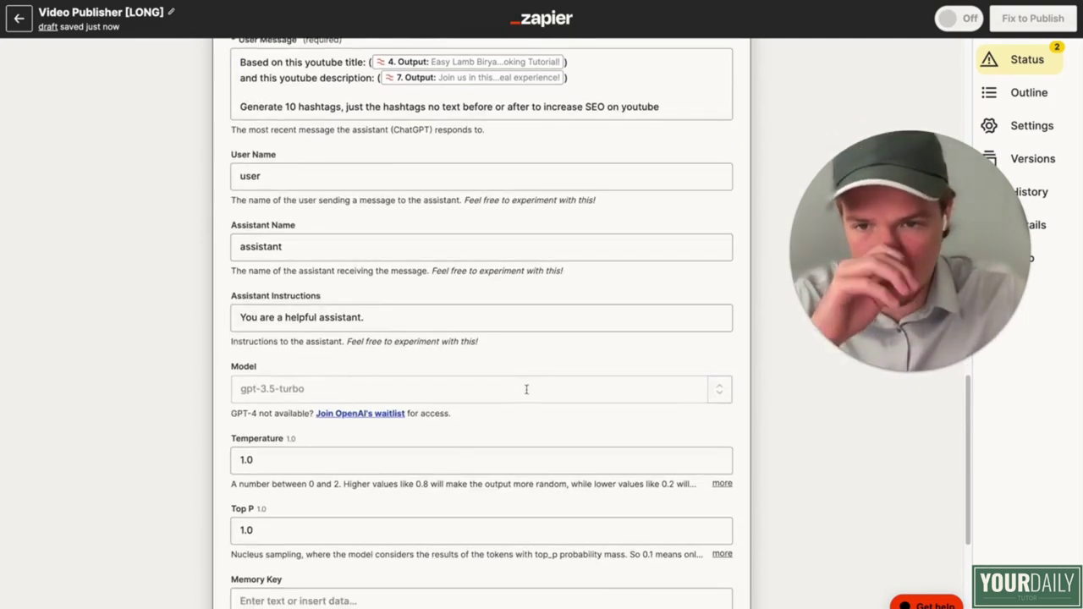
Step: Set the ChatGPT action's Model to gpt-4 and its Memory Key to "hashfood"
{"action": "left_click", "coordinate": [724, 396]}
{"action": "scroll", "coordinate": [389, 419], "scroll_direction": "down", "scroll_amount": 3}
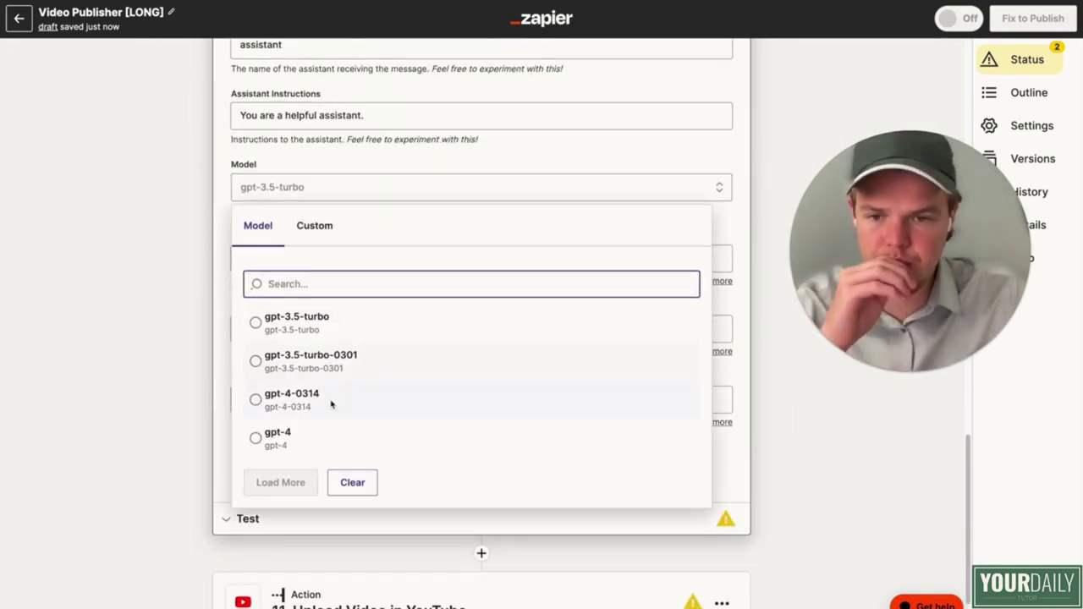
{"action": "left_click", "coordinate": [316, 434]}
{"action": "left_click", "coordinate": [296, 398]}
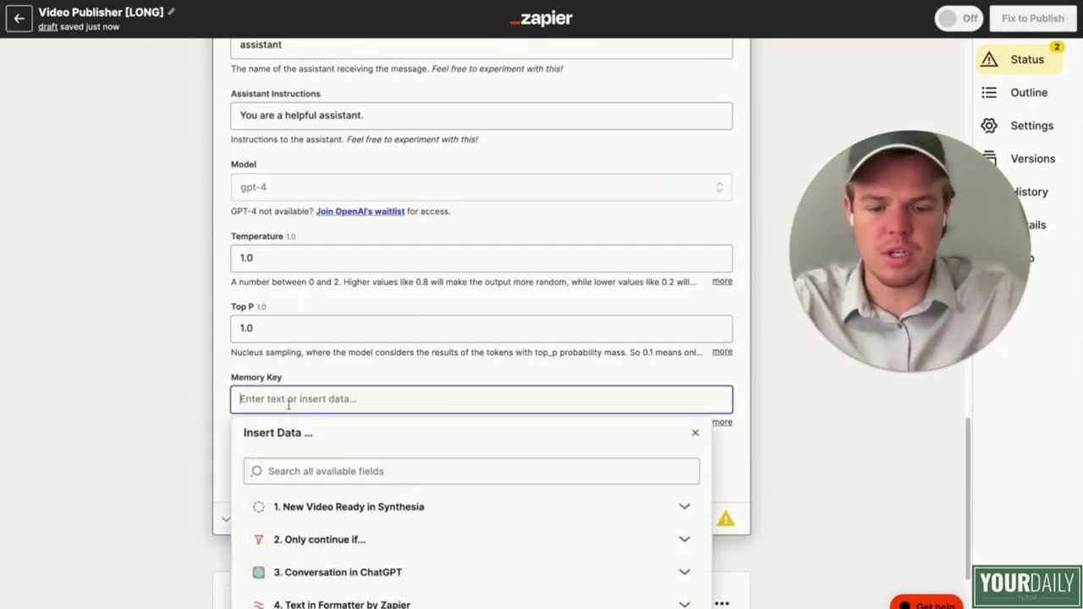
{"action": "type", "text": "hashfood"}
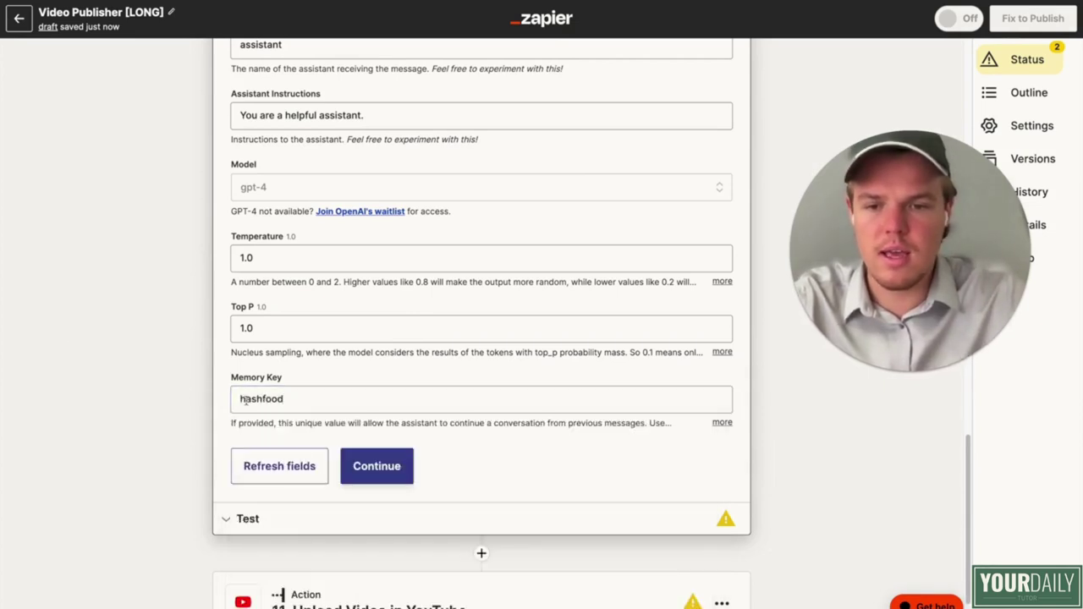
Step: Continue to the test of the hashtag ChatGPT action and run it
{"action": "left_click", "coordinate": [379, 461]}
{"action": "left_click", "coordinate": [375, 416]}
{"action": "scroll", "coordinate": [412, 290], "scroll_direction": "down", "scroll_amount": 1}
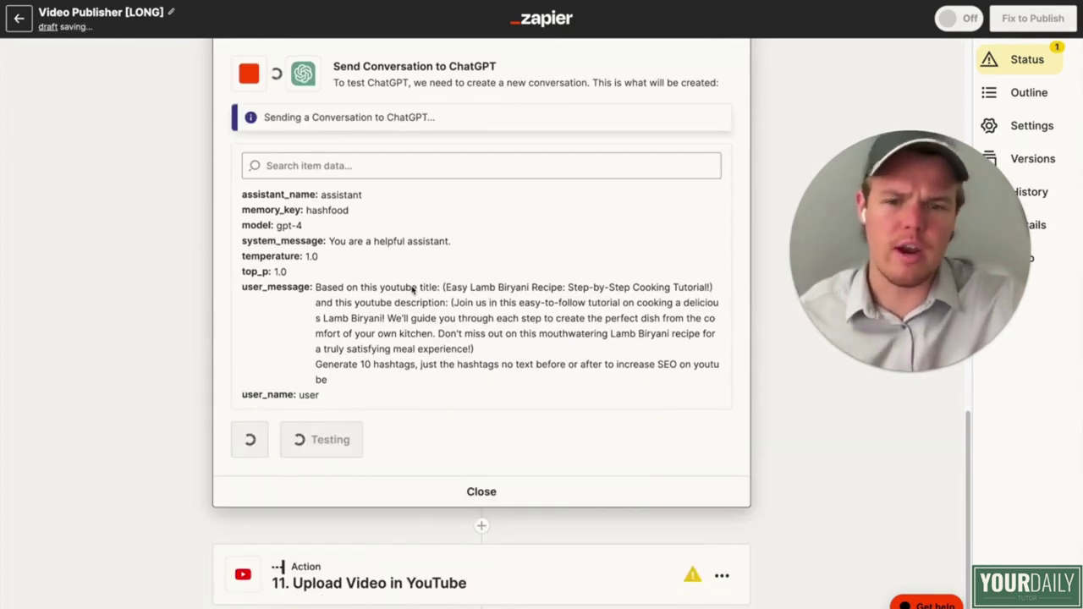
{"action": "scroll", "coordinate": [278, 284], "scroll_direction": "down", "scroll_amount": 2}
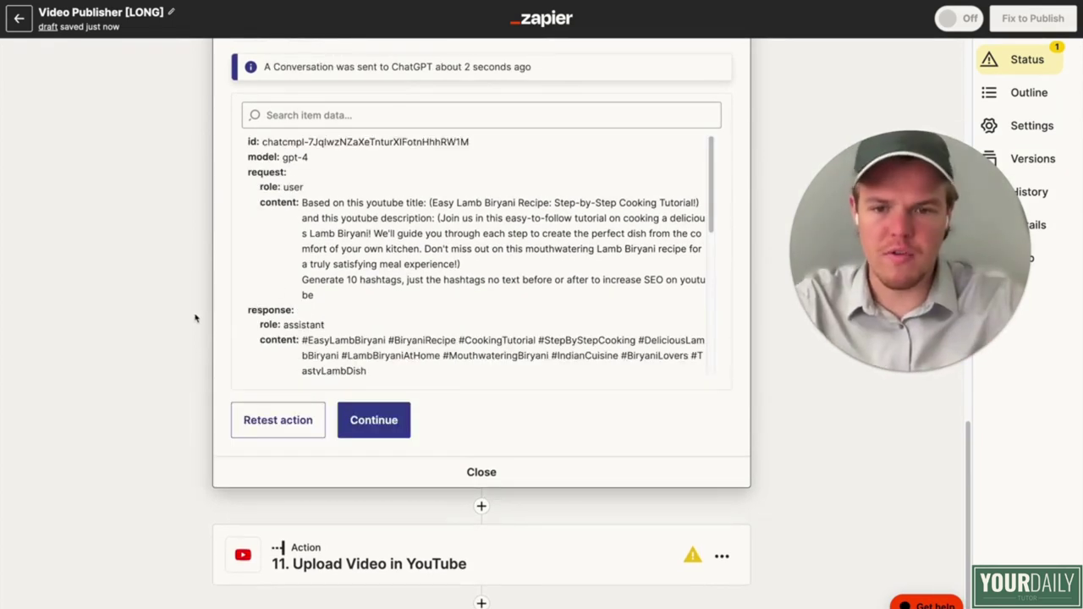
Step: Insert the step 10 Assistant Response Message at the end of the YouTube upload's Description
{"action": "scroll", "coordinate": [195, 318], "scroll_direction": "down", "scroll_amount": 1}
{"action": "left_click", "coordinate": [356, 523]}
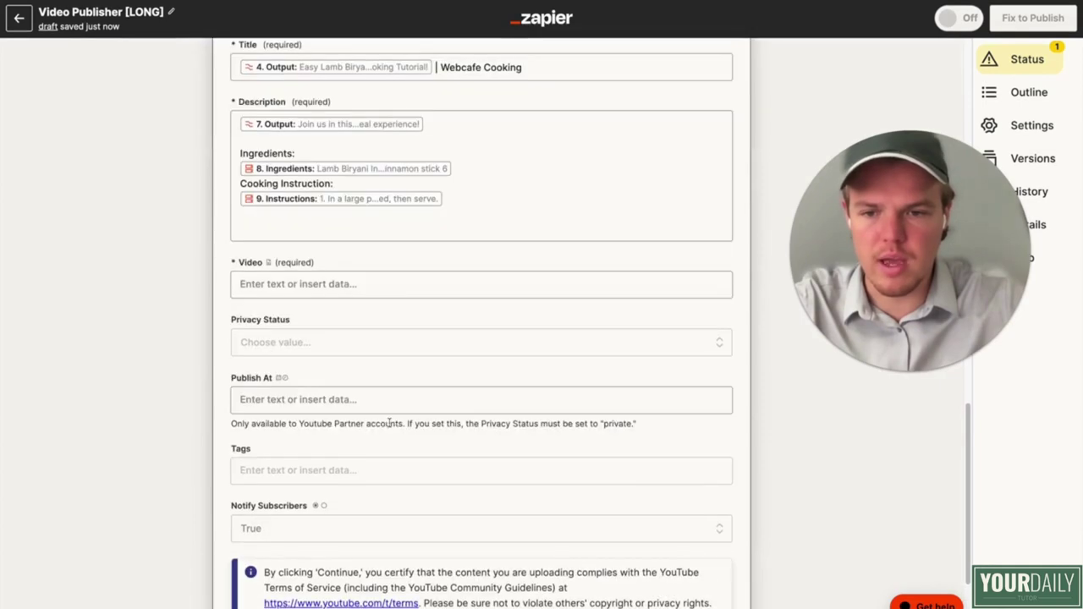
{"action": "left_click", "coordinate": [427, 215]}
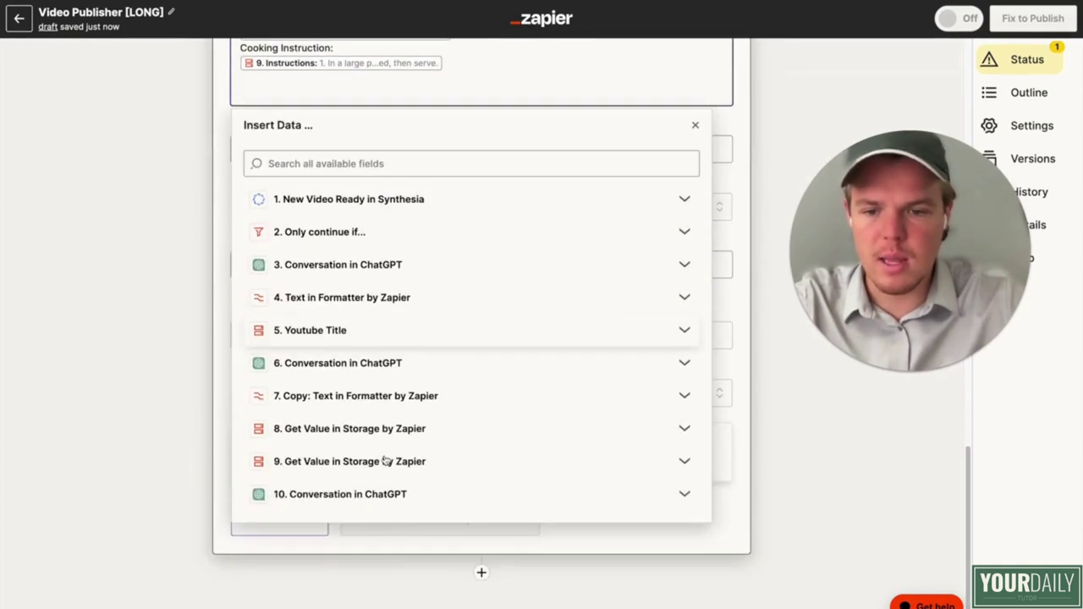
{"action": "left_click", "coordinate": [364, 494]}
{"action": "scroll", "coordinate": [356, 514], "scroll_direction": "down", "scroll_amount": 3}
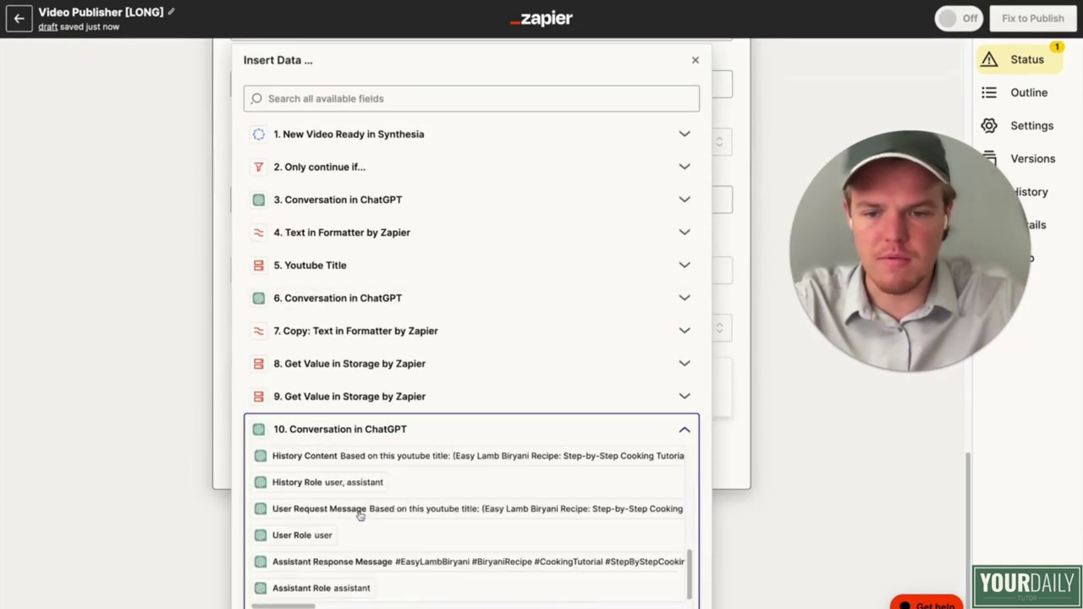
{"action": "left_click", "coordinate": [359, 561]}
{"action": "left_click", "coordinate": [162, 481]}
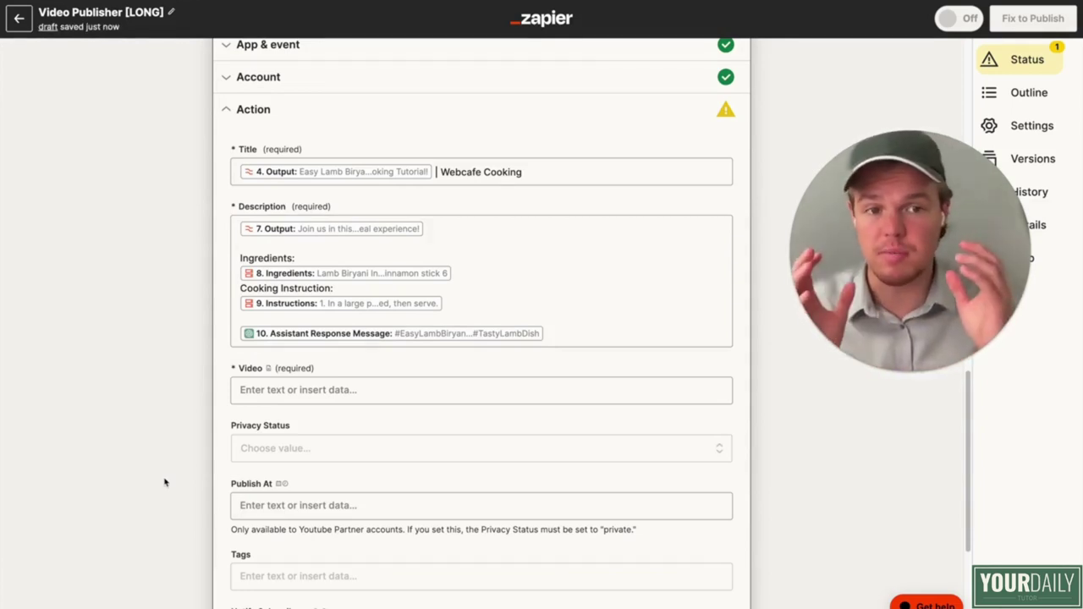
Step: Map the Video field of the YouTube upload to the step 1 Temporary Download URL from Synthesia
{"action": "left_click", "coordinate": [321, 390]}
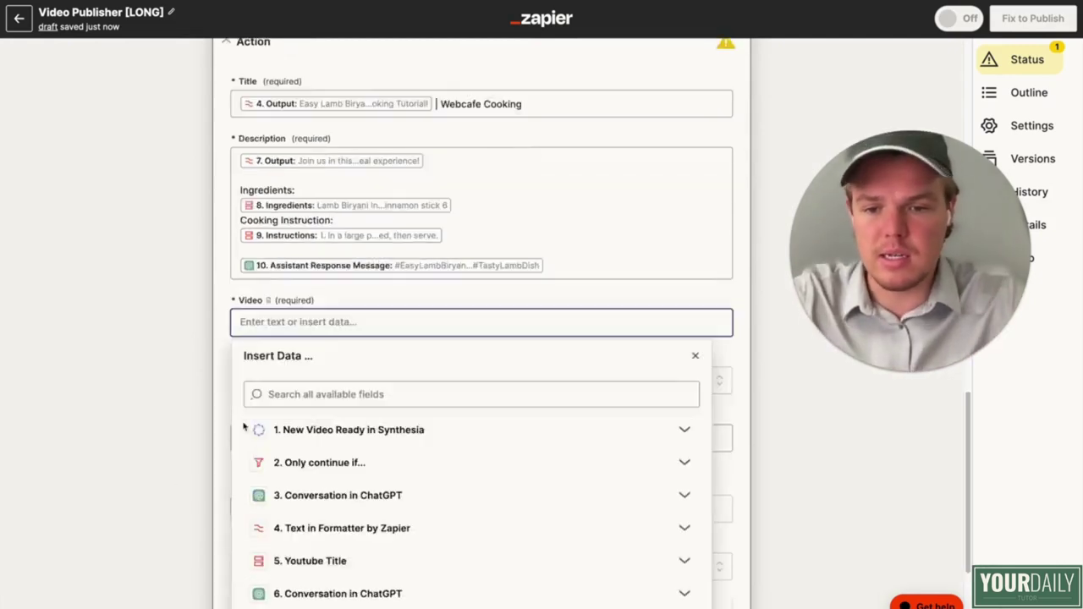
{"action": "left_click", "coordinate": [428, 255]}
{"action": "scroll", "coordinate": [428, 394], "scroll_direction": "down", "scroll_amount": 1}
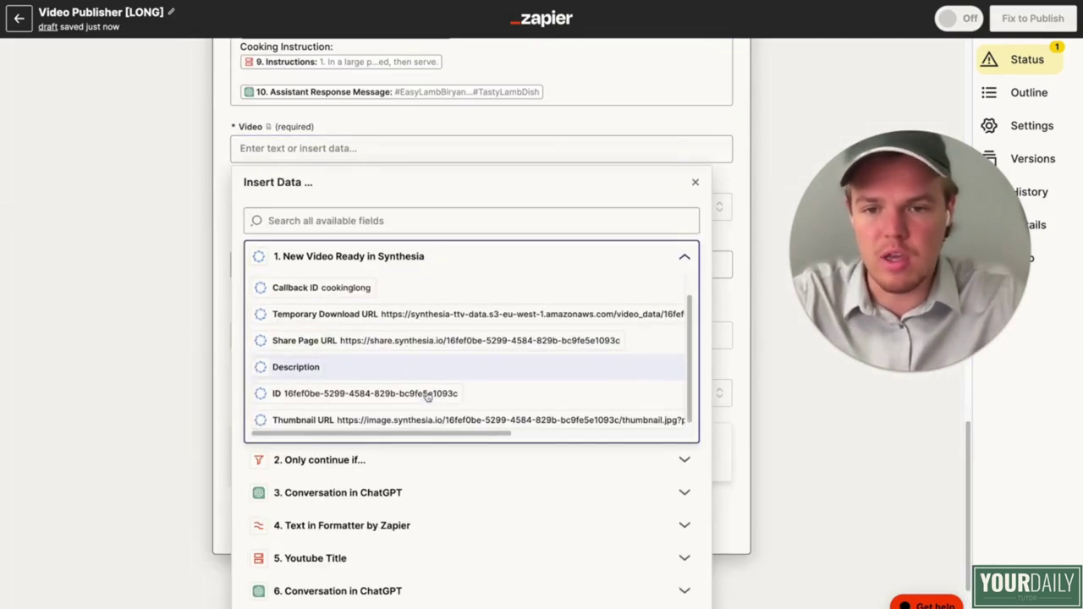
{"action": "left_click", "coordinate": [457, 310]}
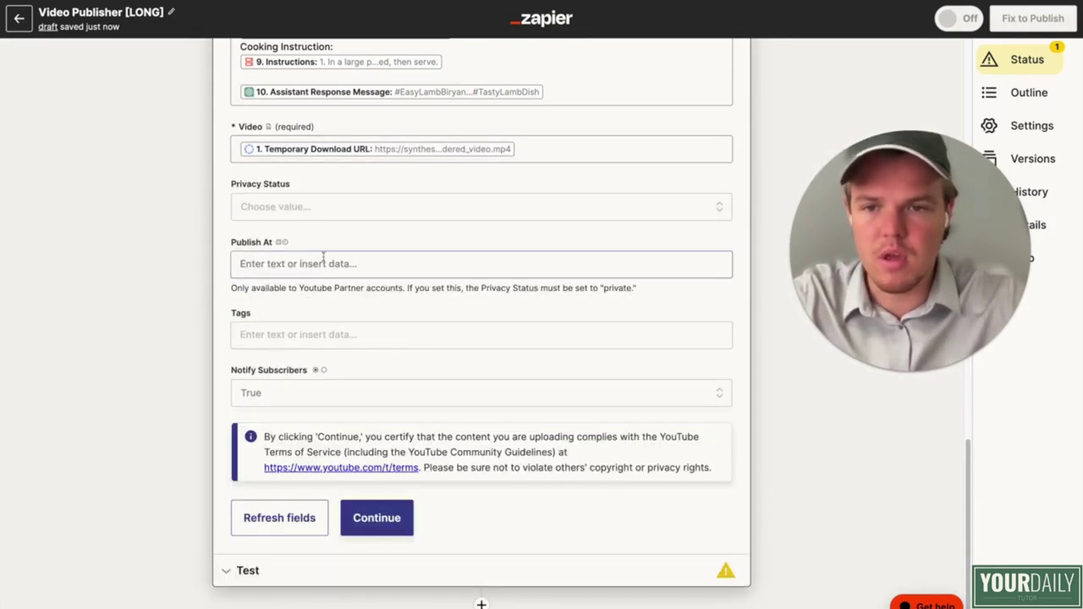
Step: Set the YouTube upload's Privacy Status to private and Notify Subscribers to False, leaving Publish At empty
{"action": "left_click", "coordinate": [333, 212]}
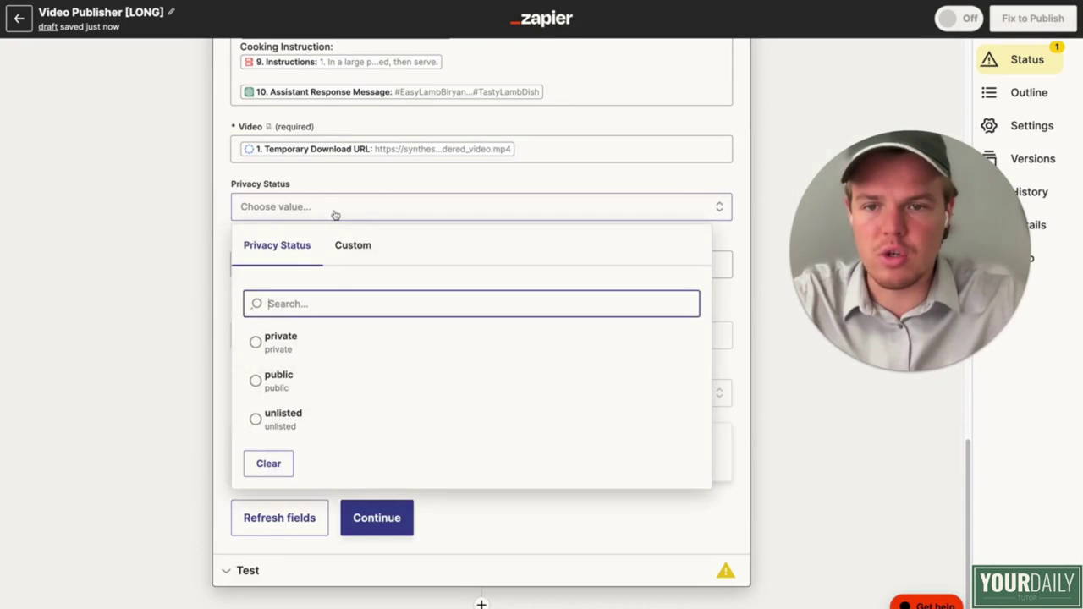
{"action": "left_click", "coordinate": [324, 348]}
{"action": "left_click", "coordinate": [286, 264]}
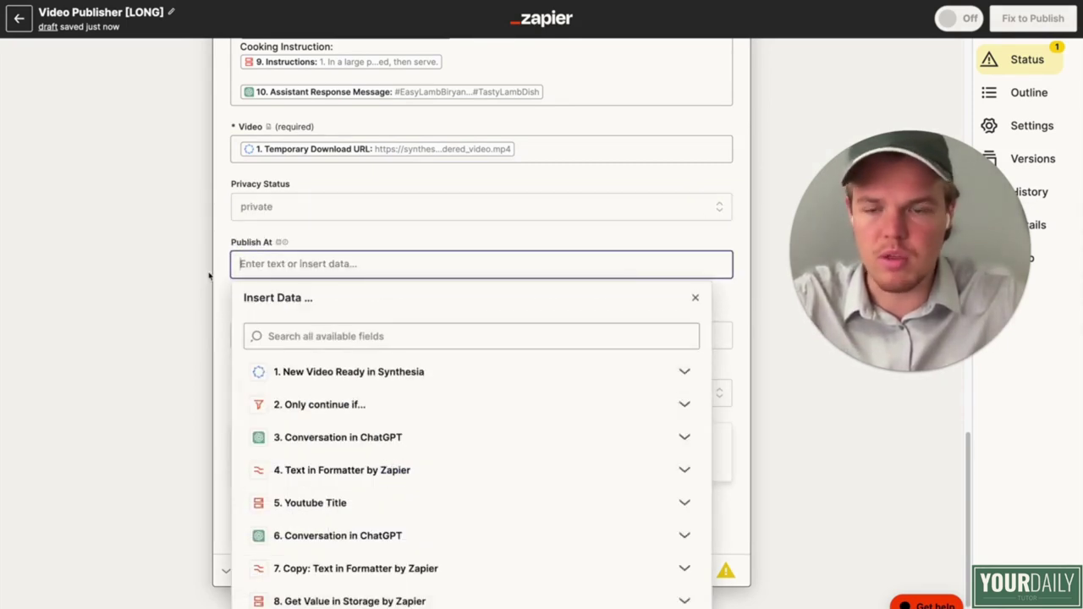
{"action": "left_click", "coordinate": [171, 273]}
{"action": "scroll", "coordinate": [206, 314], "scroll_direction": "down", "scroll_amount": 1}
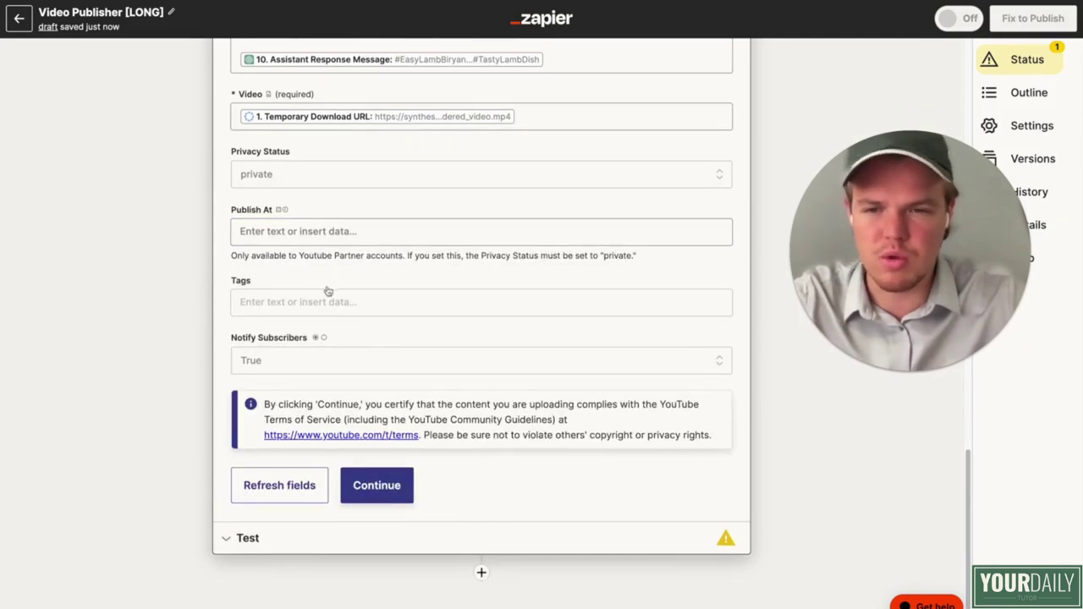
{"action": "left_click", "coordinate": [326, 296]}
{"action": "left_click", "coordinate": [193, 308]}
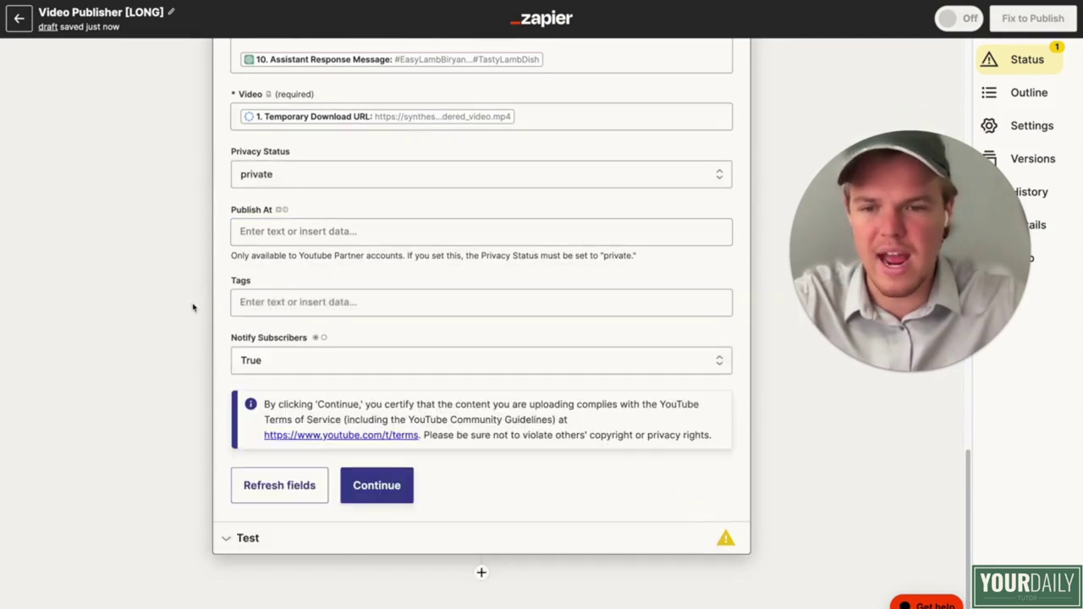
{"action": "left_click", "coordinate": [285, 356]}
{"action": "left_click", "coordinate": [298, 488]}
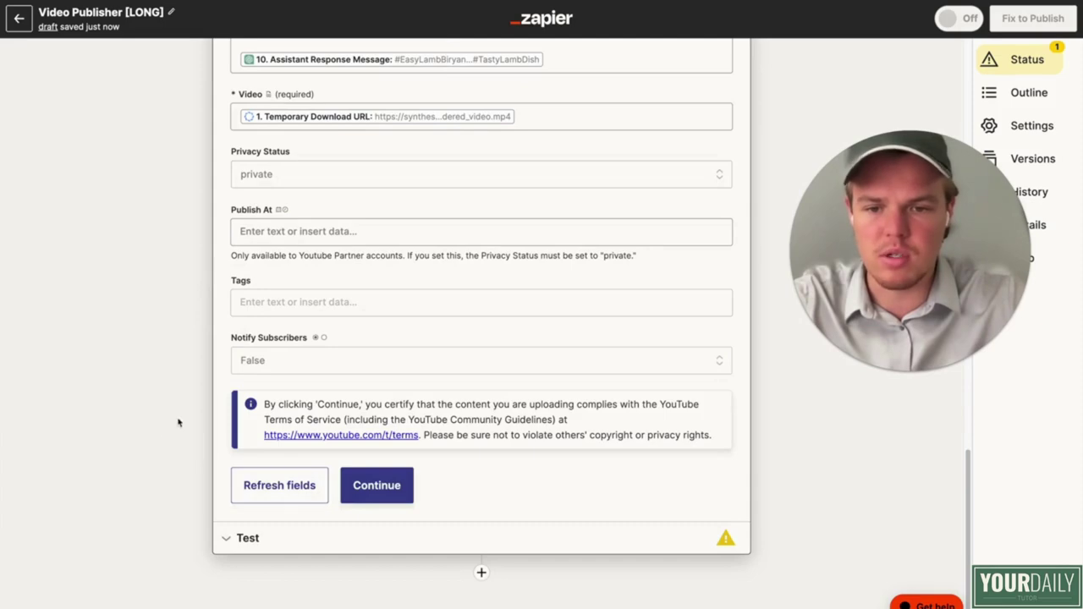
Step: Continue past the YouTube upload's action setup and skip its test
{"action": "left_click", "coordinate": [401, 487]}
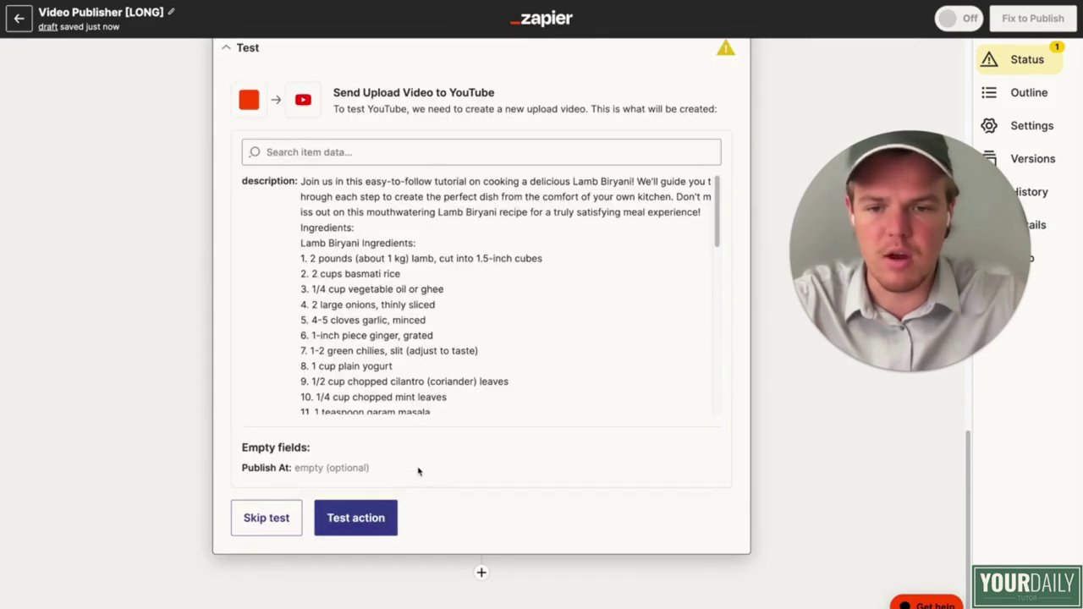
{"action": "left_click", "coordinate": [299, 524]}
{"action": "left_click", "coordinate": [579, 341]}
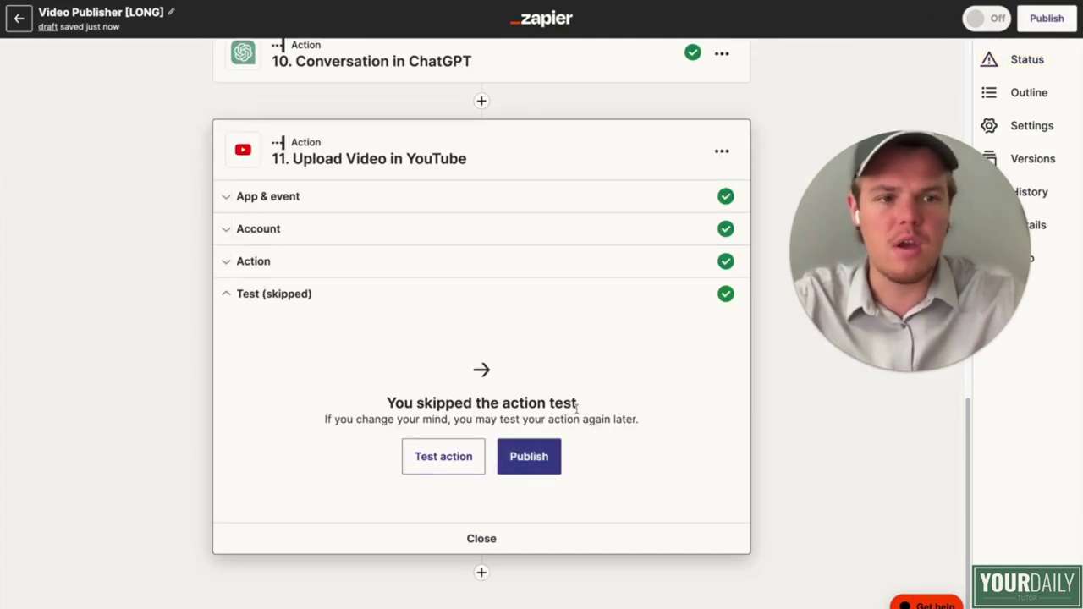
{"action": "scroll", "coordinate": [577, 411], "scroll_direction": "up", "scroll_amount": 15}
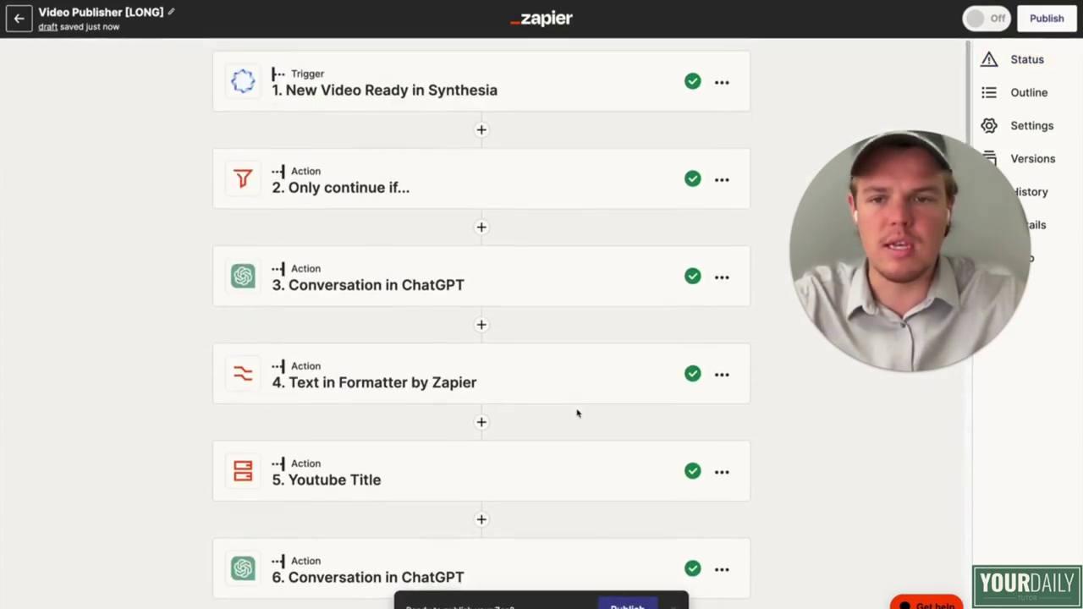
{"action": "scroll", "coordinate": [577, 412], "scroll_direction": "down", "scroll_amount": 15}
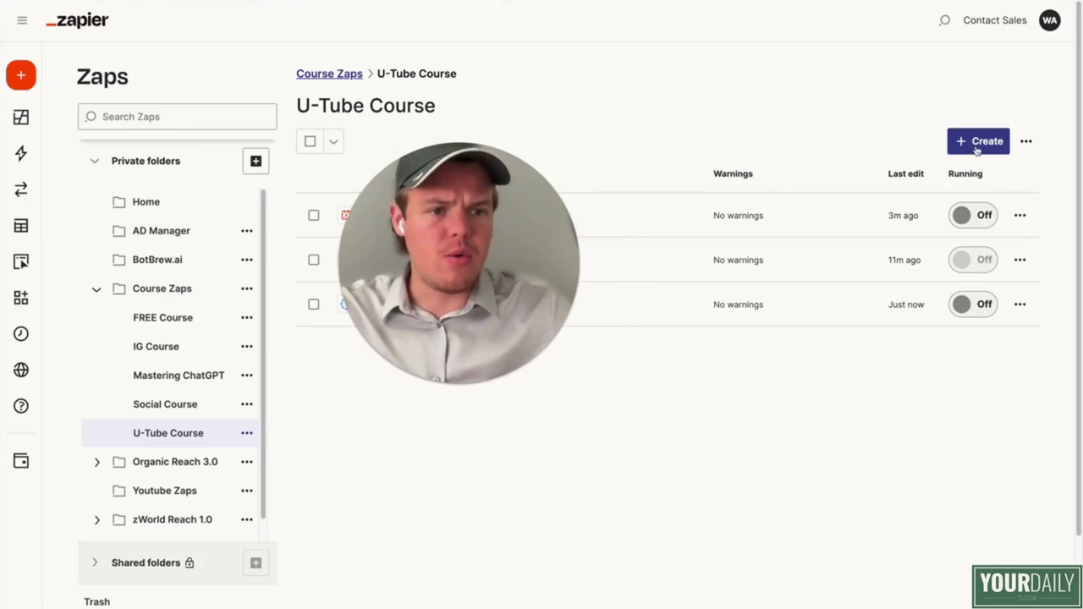
Step: Create a new Zap in the U-Tube Course folder and name it "Thumbnail [AUTO]"
{"action": "left_click", "coordinate": [978, 146]}
{"action": "left_click_drag", "start_coordinate": [399, 253], "coordinate": [738, 243]}
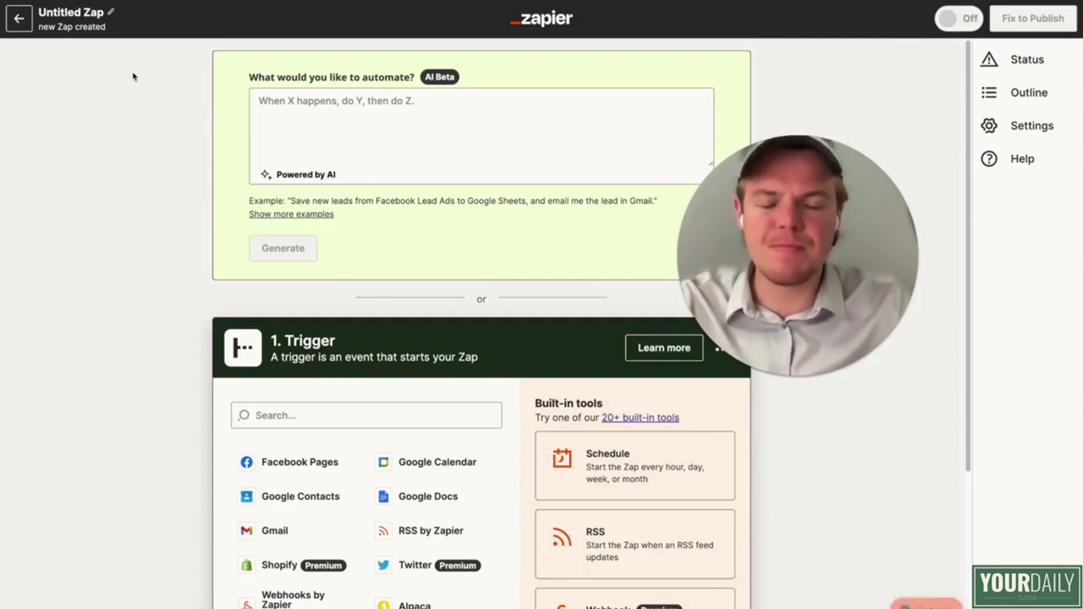
{"action": "left_click", "coordinate": [92, 15]}
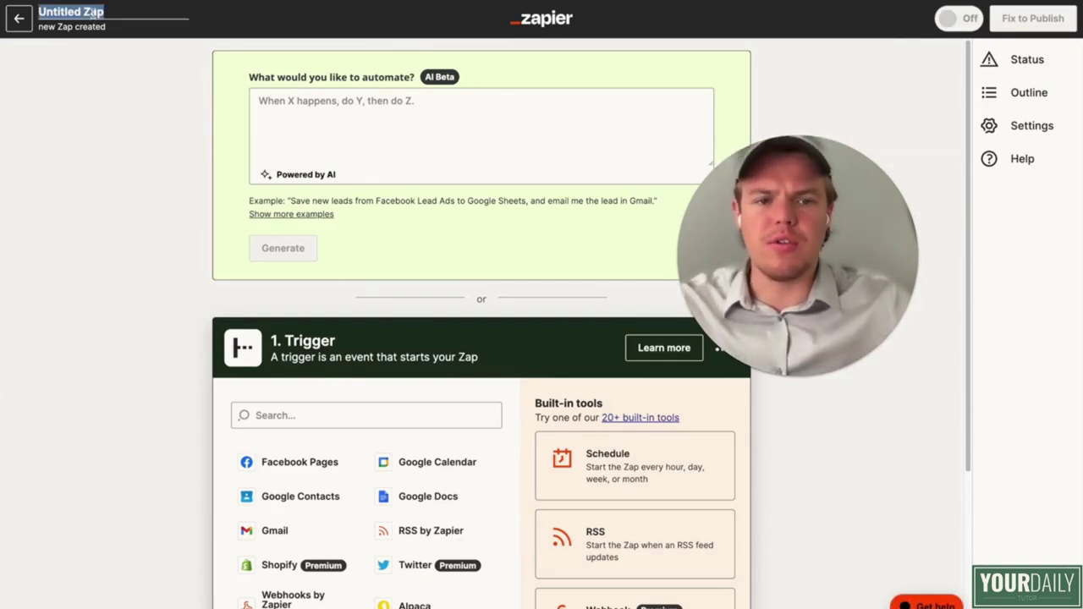
{"action": "type", "text": "Thumbnail [AUTO"}
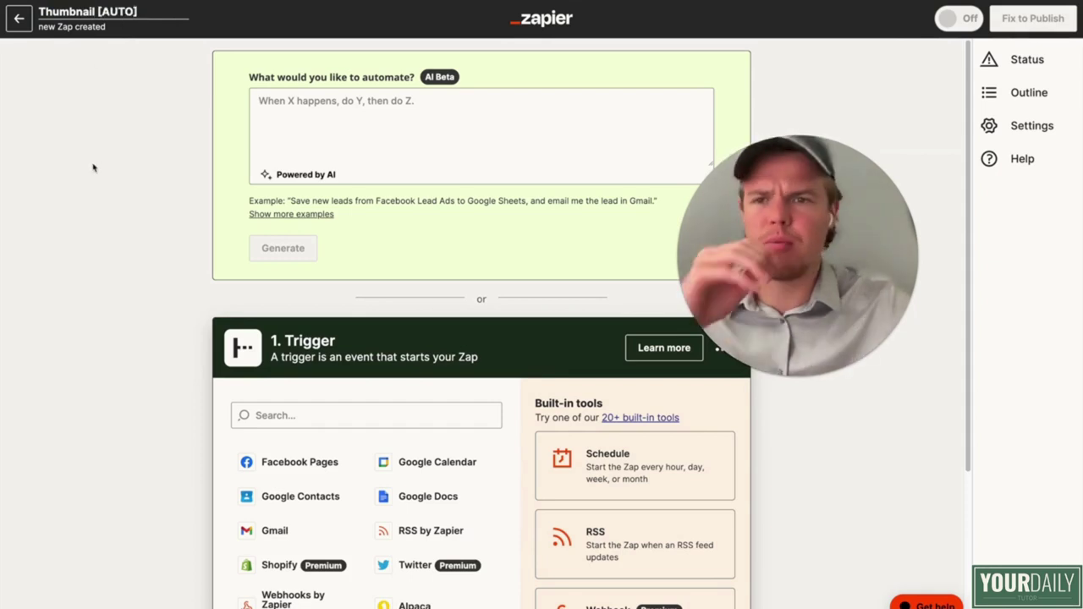
{"action": "left_click", "coordinate": [93, 167]}
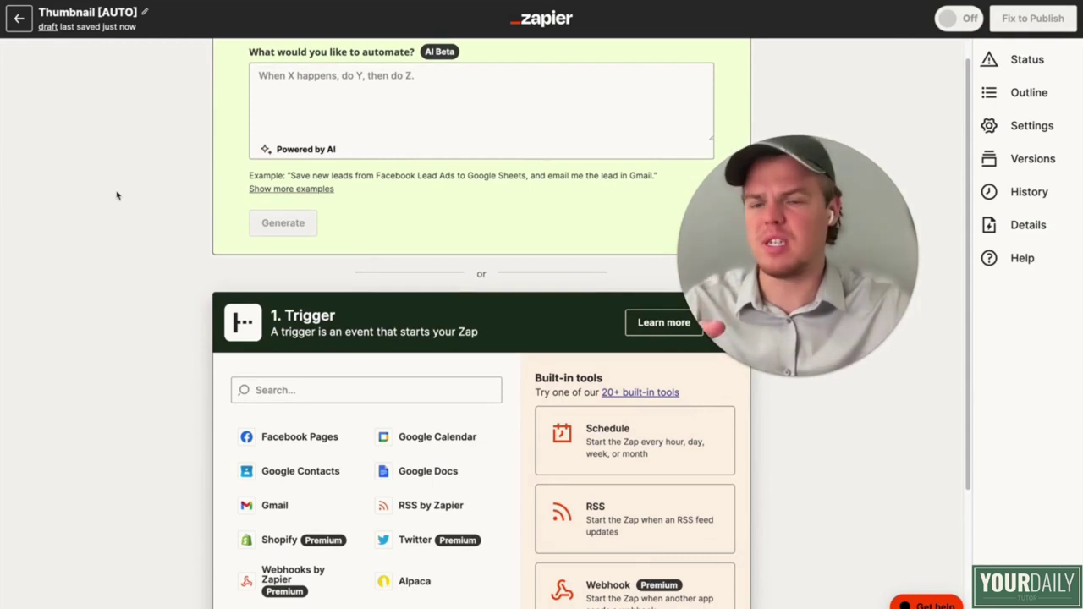
{"action": "scroll", "coordinate": [116, 195], "scroll_direction": "down", "scroll_amount": 1}
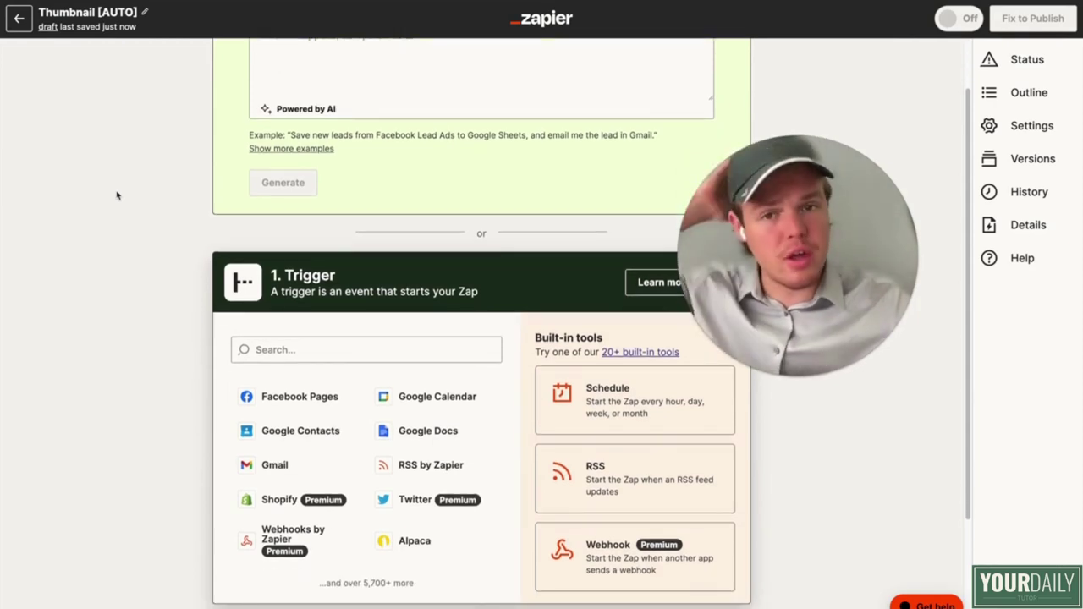
Step: Set the Zap's trigger to YouTube with the New Video In Channel event
{"action": "scroll", "coordinate": [117, 195], "scroll_direction": "down", "scroll_amount": 1}
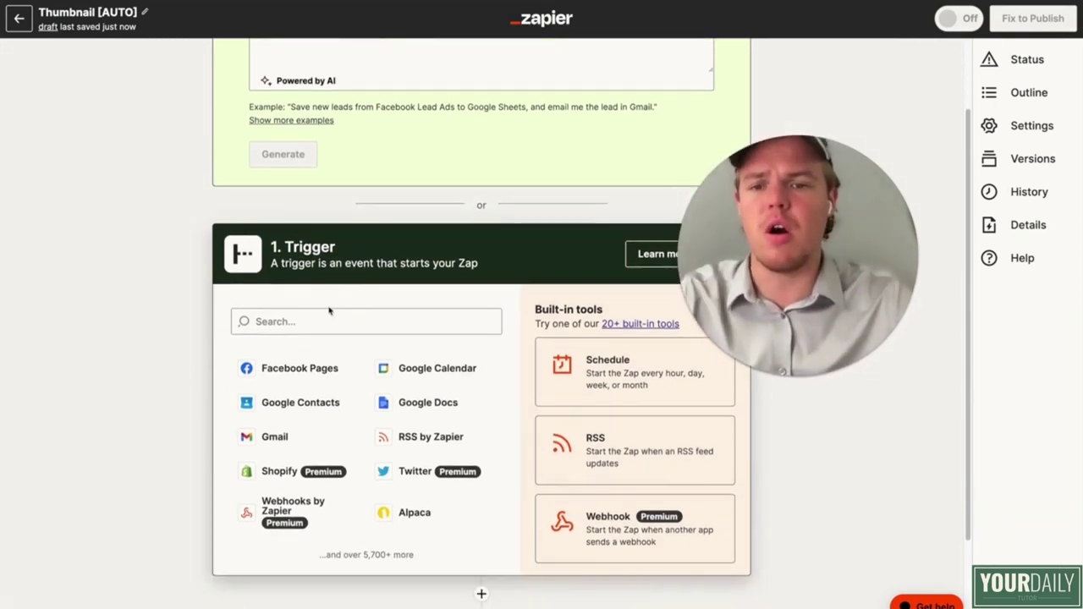
{"action": "left_click", "coordinate": [312, 319]}
{"action": "type", "text": "youtu"}
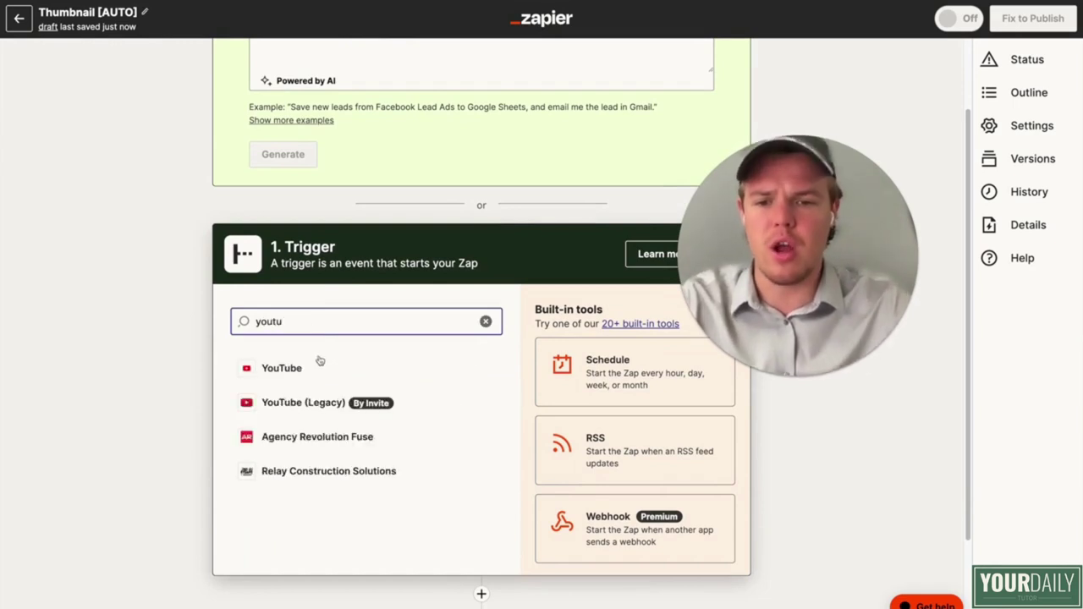
{"action": "left_click", "coordinate": [314, 363]}
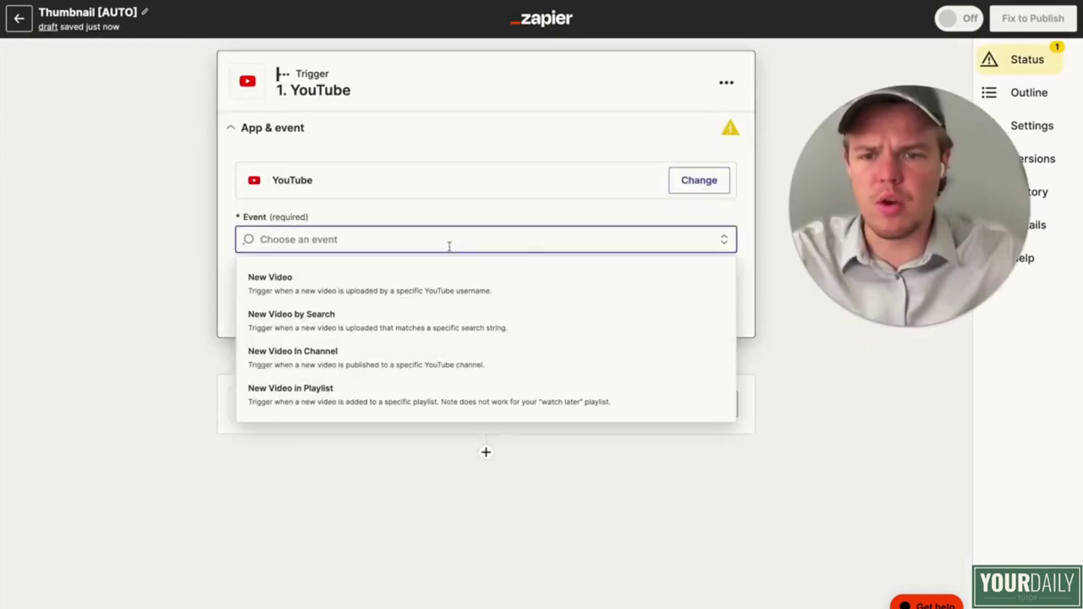
{"action": "left_click", "coordinate": [418, 359]}
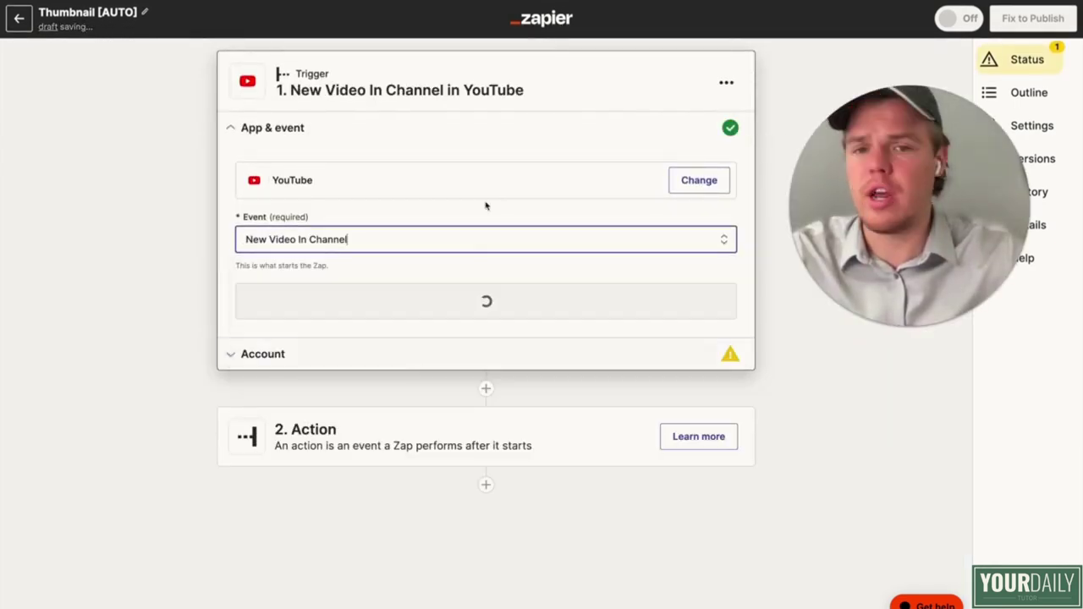
{"action": "left_click", "coordinate": [481, 303]}
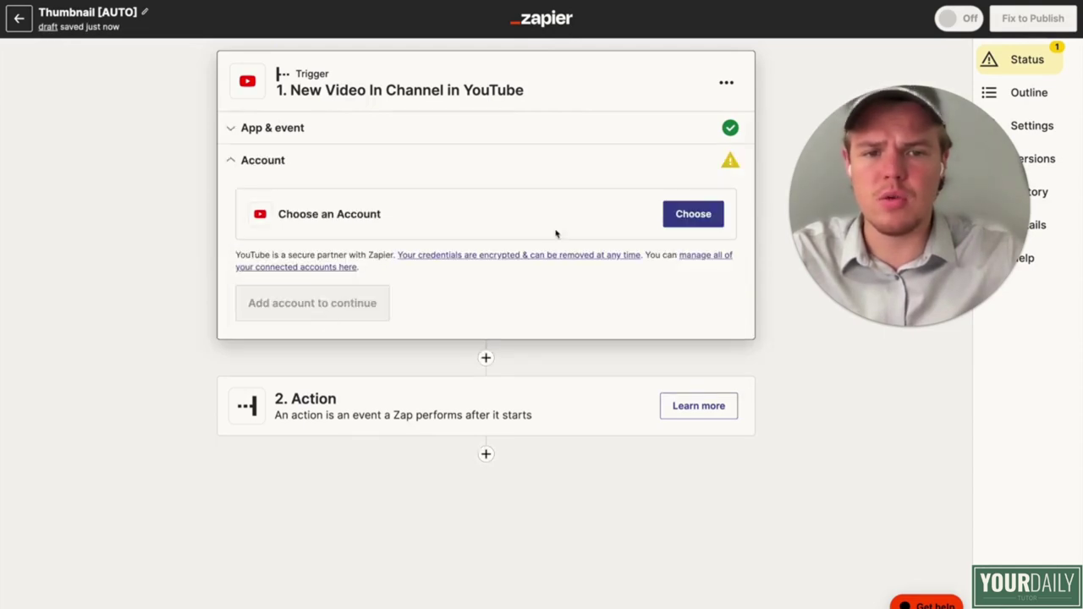
Step: Connect the trigger to the English Youtube account and continue to its trigger settings
{"action": "left_click", "coordinate": [692, 214]}
{"action": "left_click", "coordinate": [345, 399]}
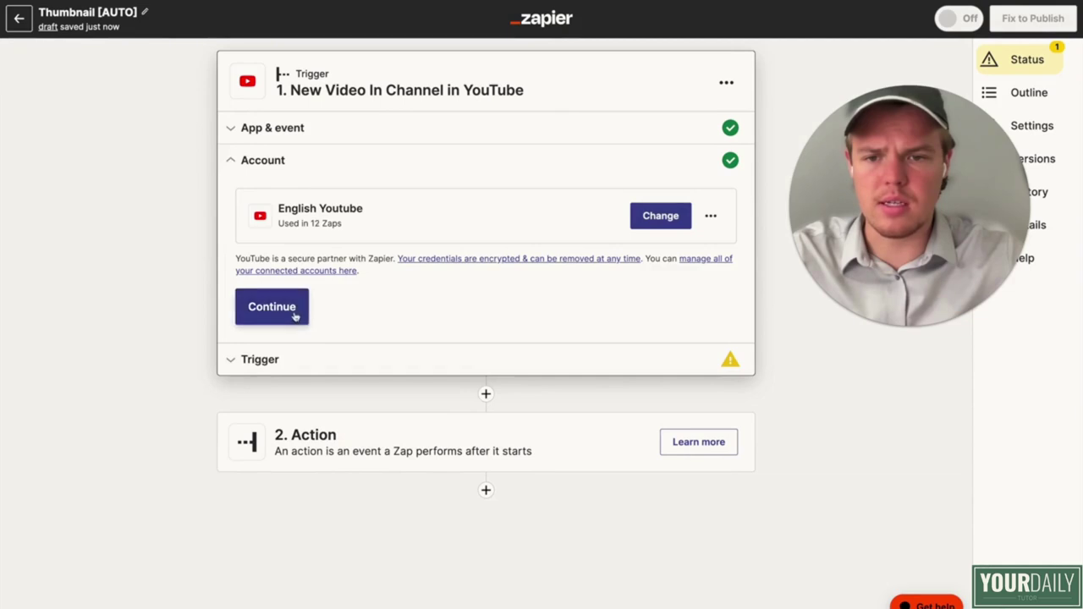
{"action": "left_click", "coordinate": [295, 314]}
Step: Enter the Webcafe AI channel's ID as the trigger's Channel, test the trigger, review the sample video data and continue
{"action": "left_click", "coordinate": [329, 252]}
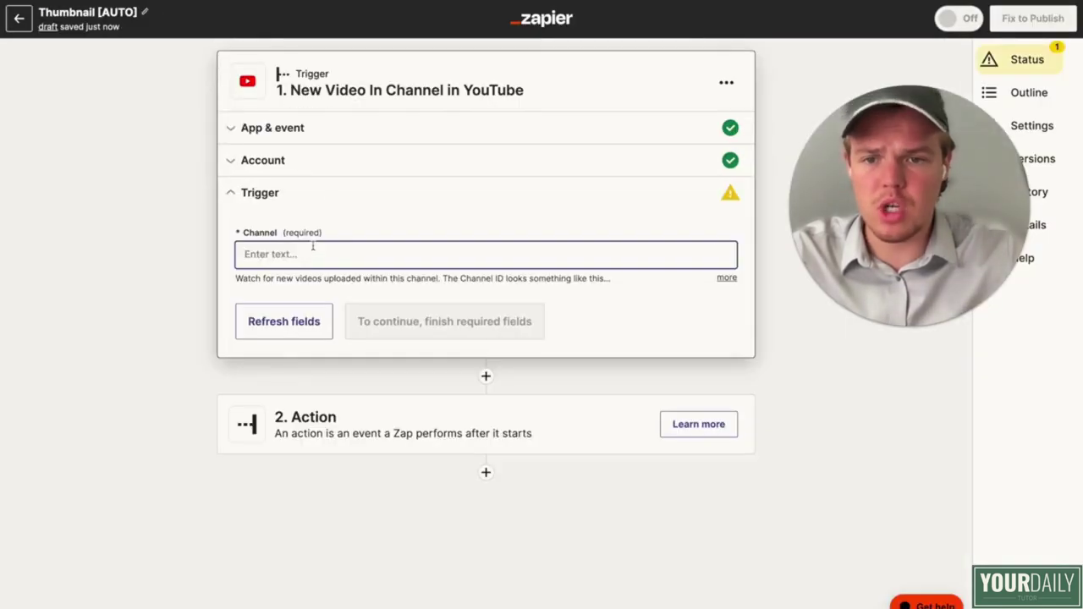
{"action": "type", "text": "channel/UCJFM6kcvDZgSyZUY7OPag"}
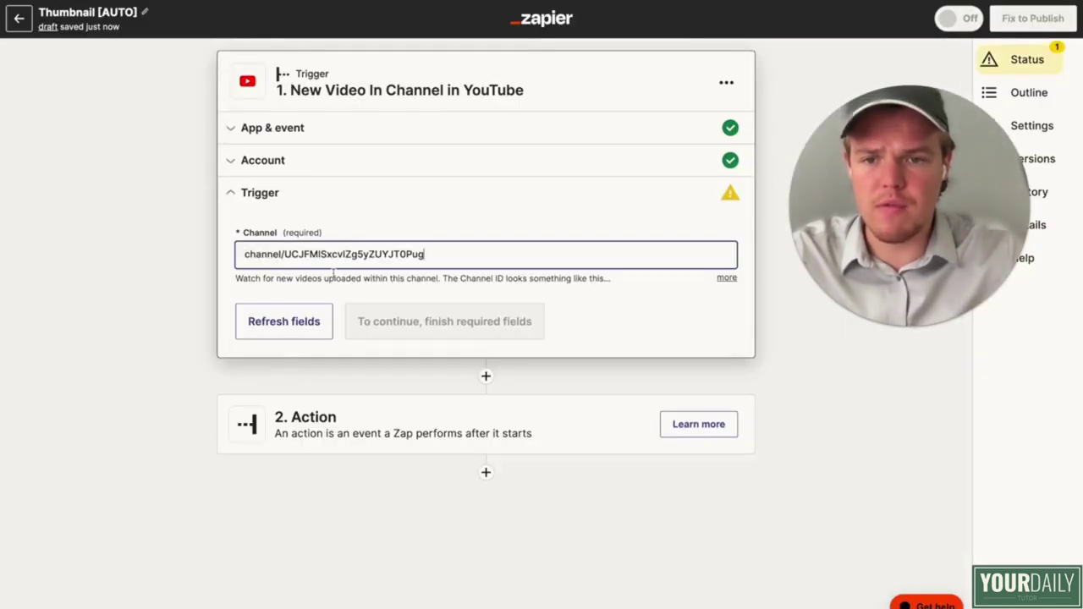
{"action": "left_click", "coordinate": [382, 290]}
{"action": "left_click", "coordinate": [399, 322]}
{"action": "left_click", "coordinate": [466, 425]}
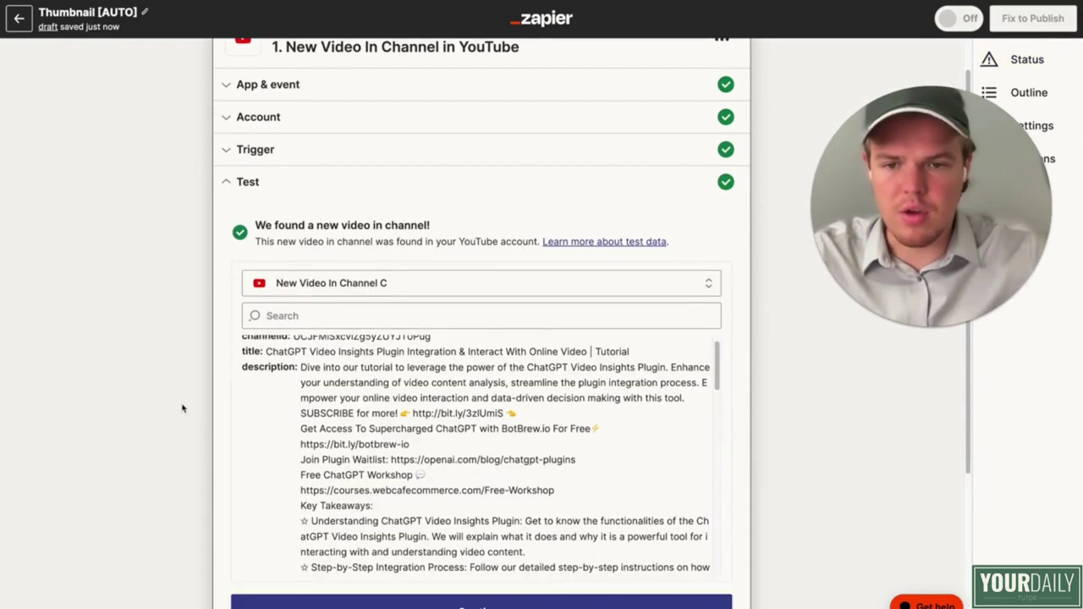
{"action": "scroll", "coordinate": [358, 423], "scroll_direction": "down", "scroll_amount": 5}
{"action": "scroll", "coordinate": [358, 423], "scroll_direction": "down", "scroll_amount": 10}
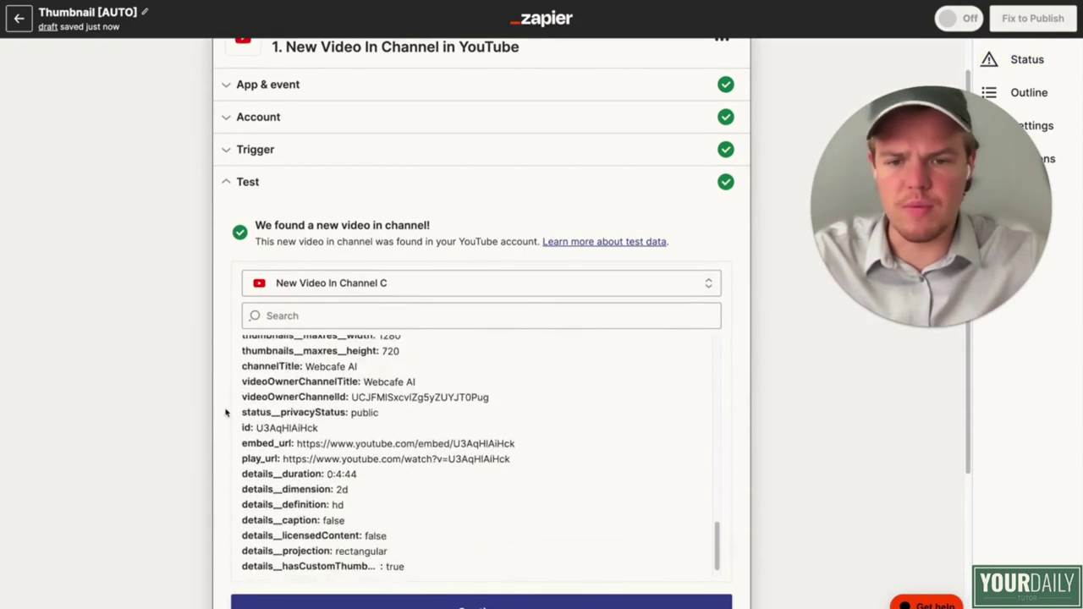
{"action": "scroll", "coordinate": [208, 395], "scroll_direction": "down", "scroll_amount": 4}
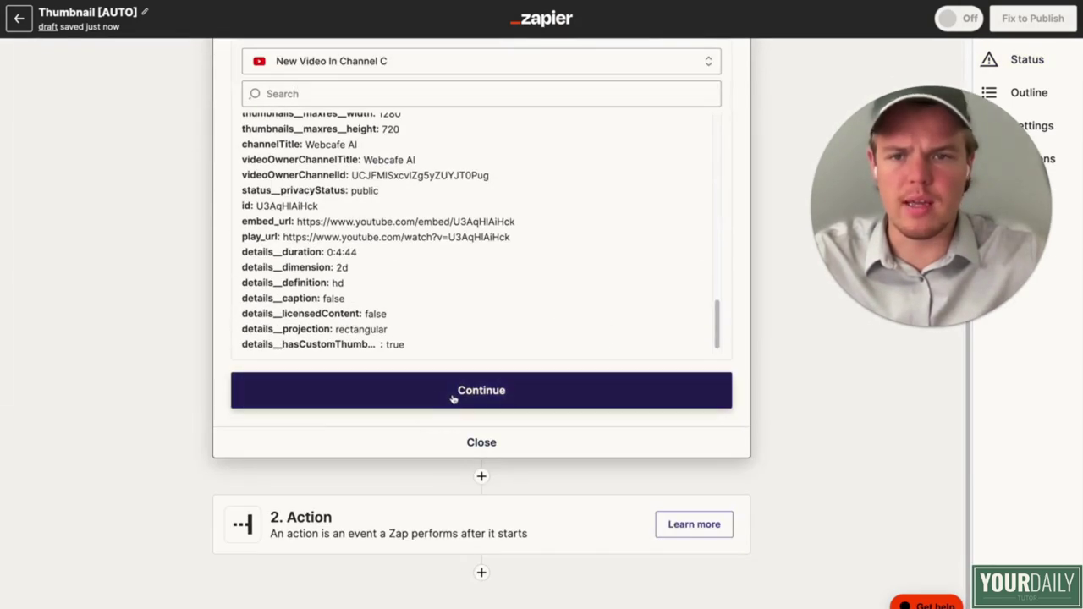
{"action": "left_click", "coordinate": [453, 399]}
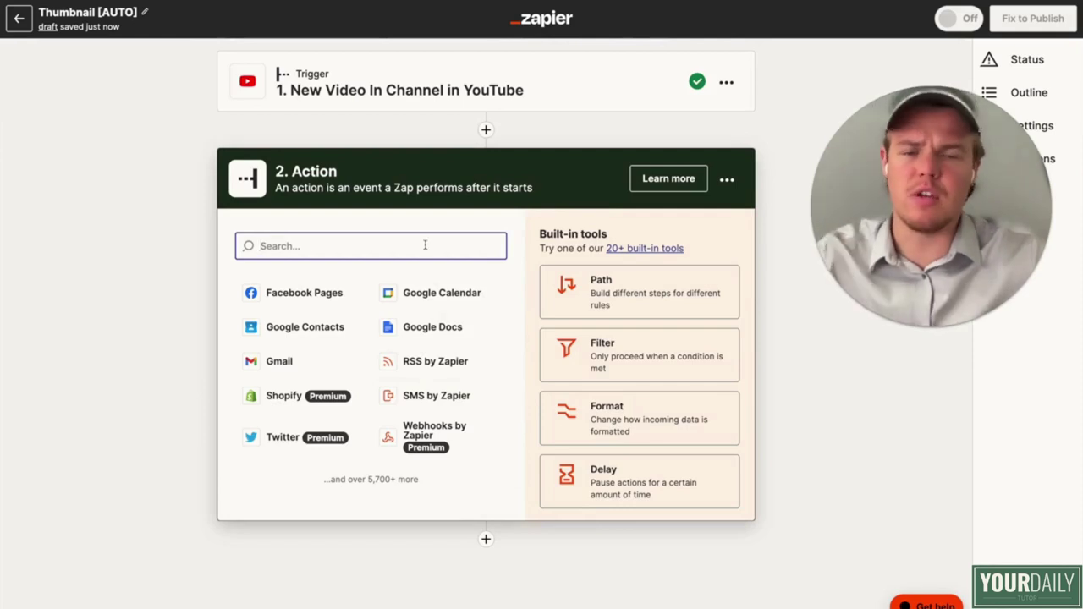
Step: Add a Filter as step 2 that continues only if the step 1 Title (Text) Contains "Webcafe Cooking", and test it
{"action": "type", "text": "filt"}
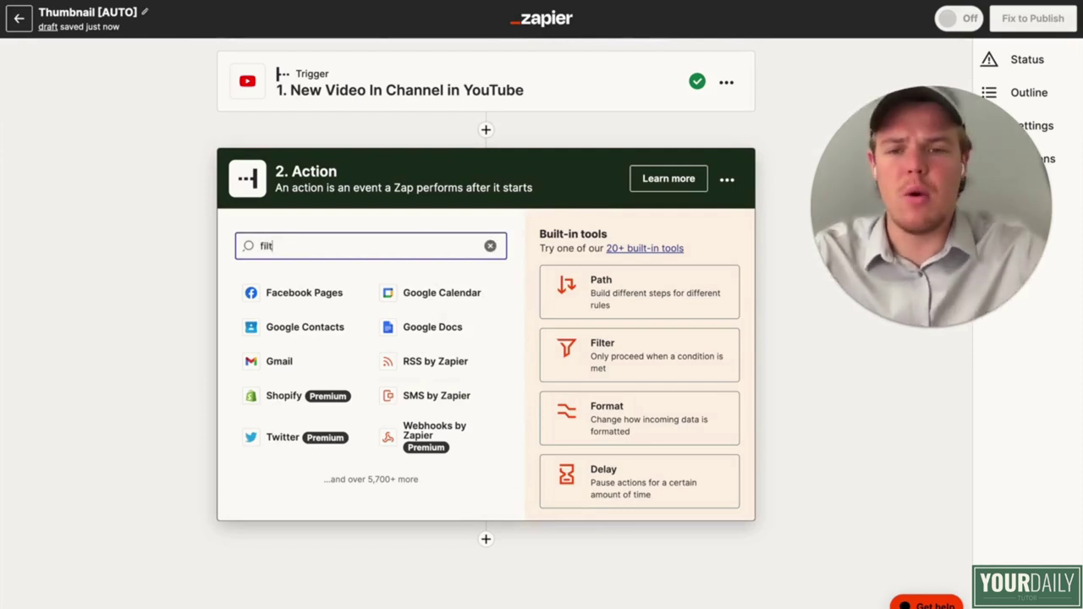
{"action": "left_click", "coordinate": [331, 303]}
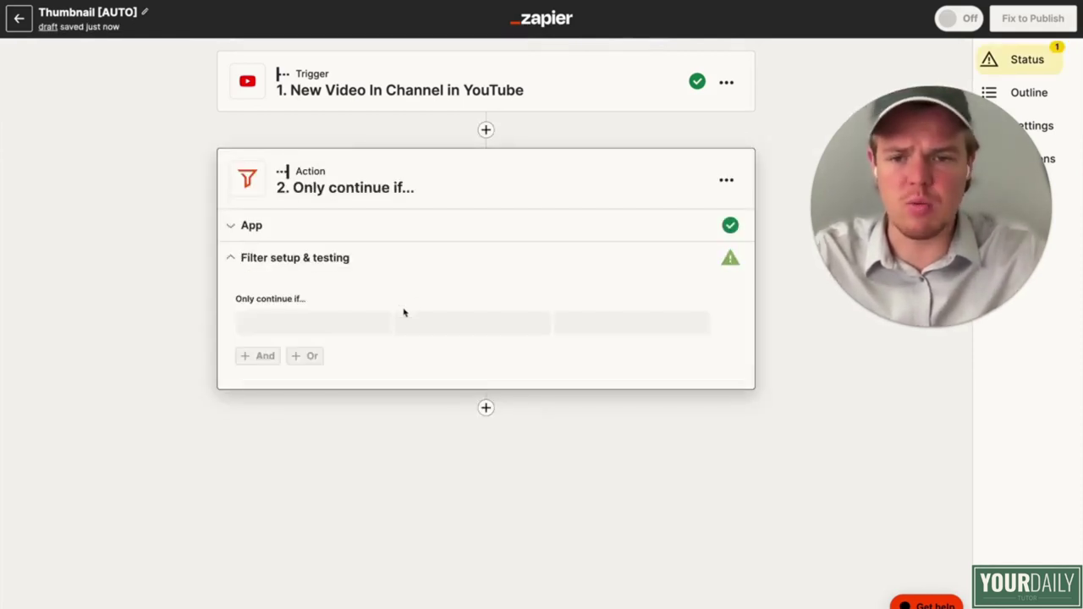
{"action": "left_click", "coordinate": [348, 330]}
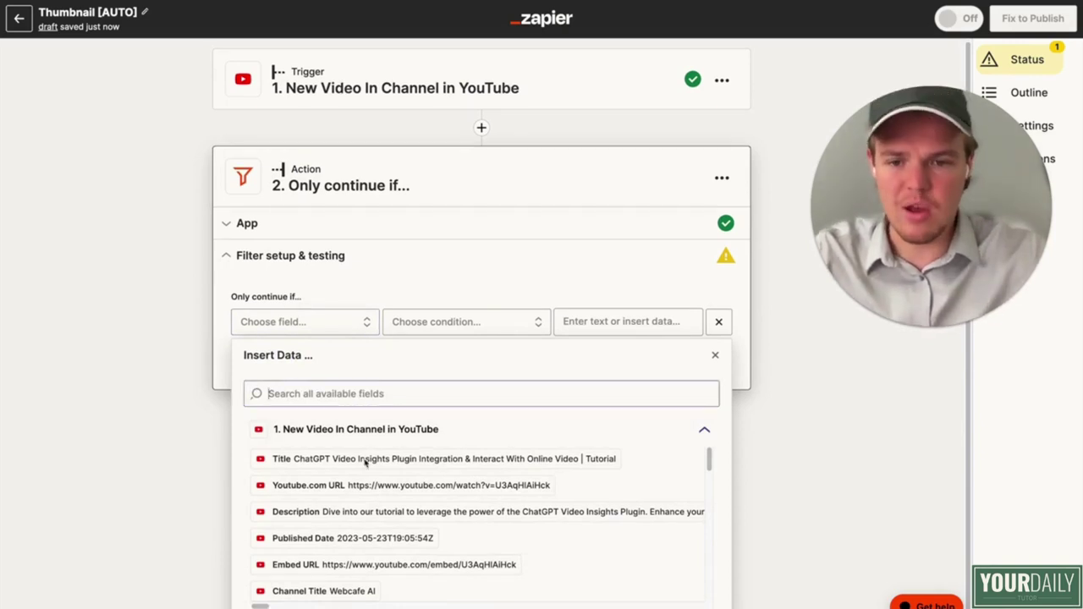
{"action": "left_click", "coordinate": [371, 461]}
{"action": "left_click", "coordinate": [490, 326]}
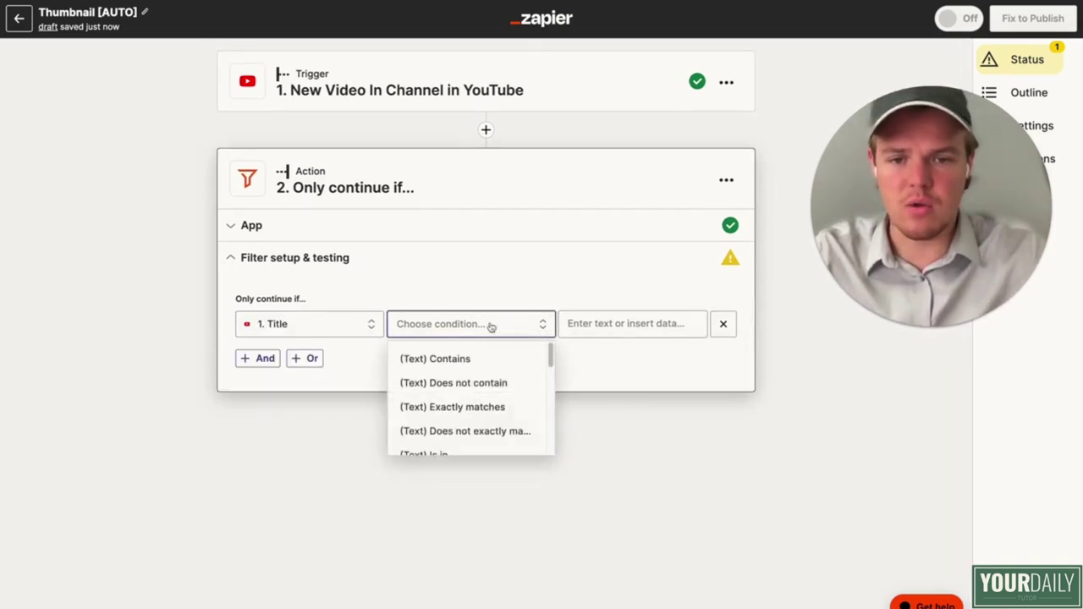
{"action": "left_click", "coordinate": [483, 356]}
{"action": "left_click", "coordinate": [600, 324]}
{"action": "type", "text": "Webcafe Cooking"}
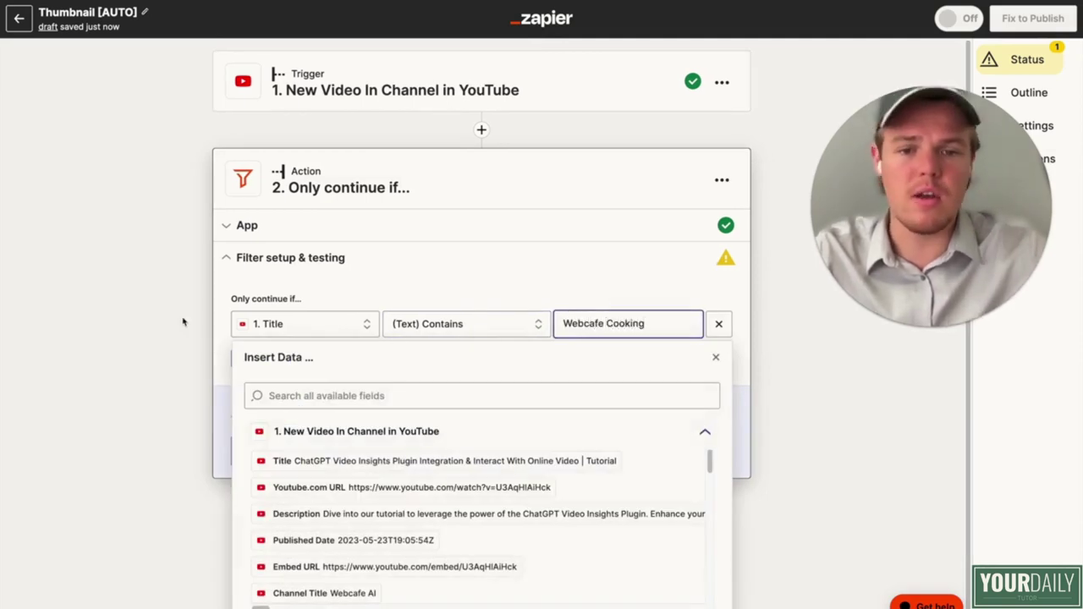
{"action": "left_click", "coordinate": [183, 322]}
{"action": "left_click", "coordinate": [267, 443]}
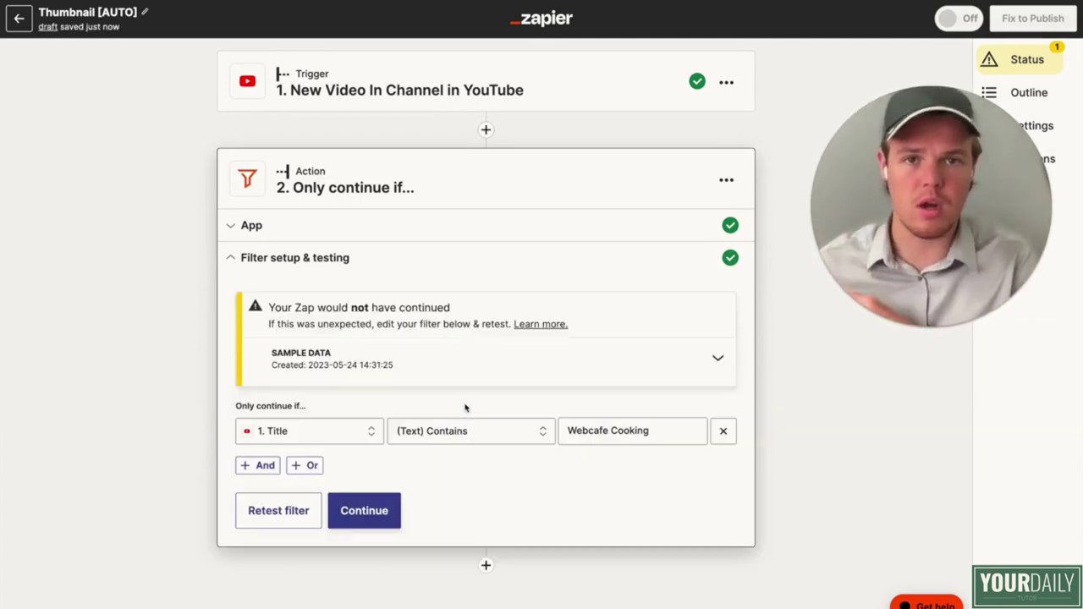
{"action": "left_click", "coordinate": [364, 511]}
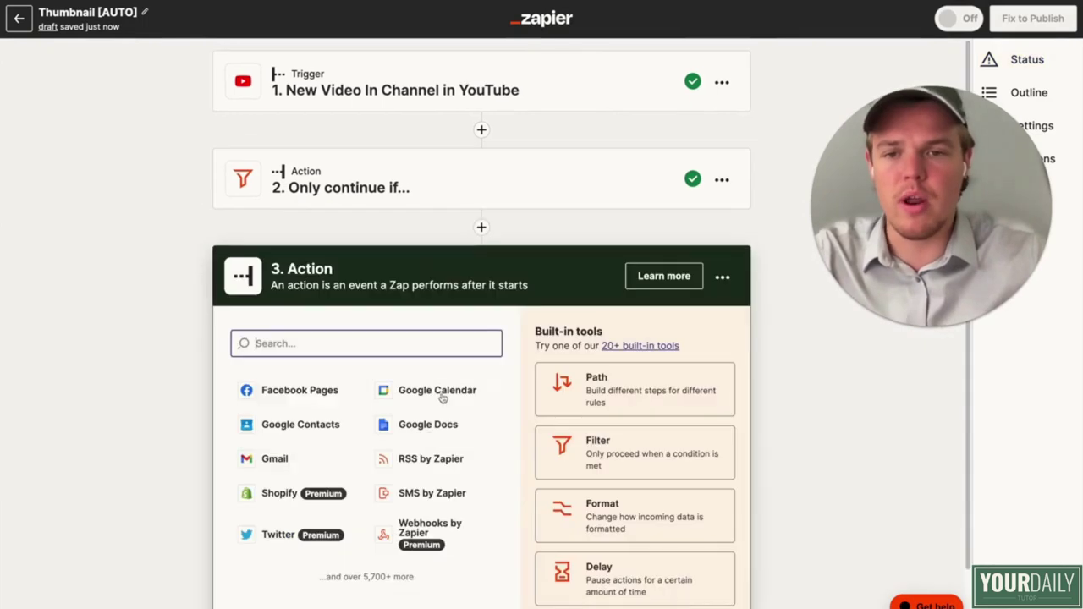
Step: Add Storage by Zapier as step 3 with the Get Value event and continue past its account
{"action": "type", "text": "bann"}
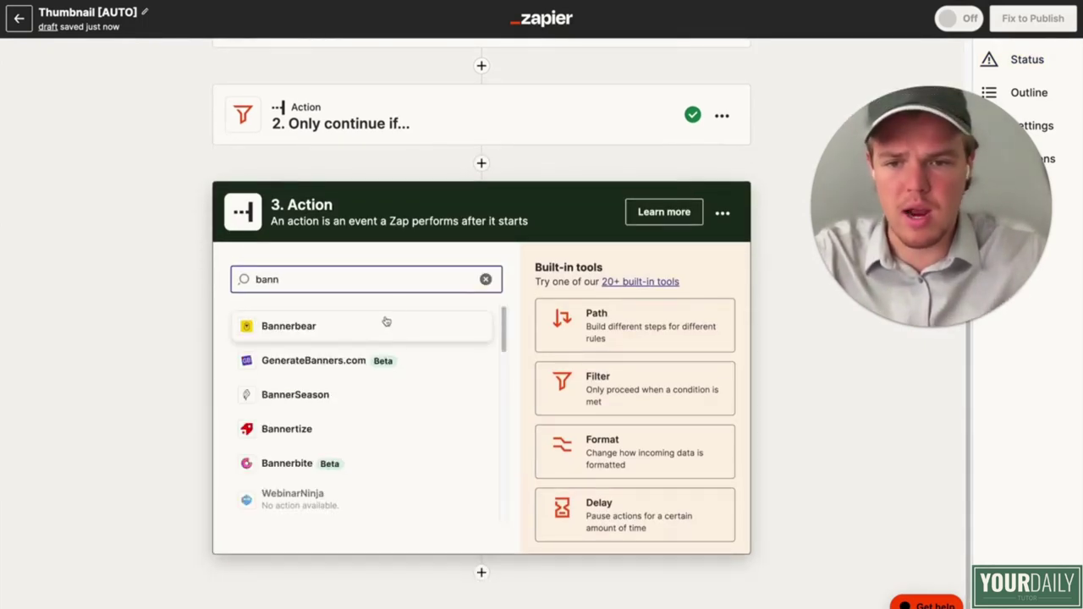
{"action": "key", "text": "BackSpace"}
{"action": "type", "text": "stor"}
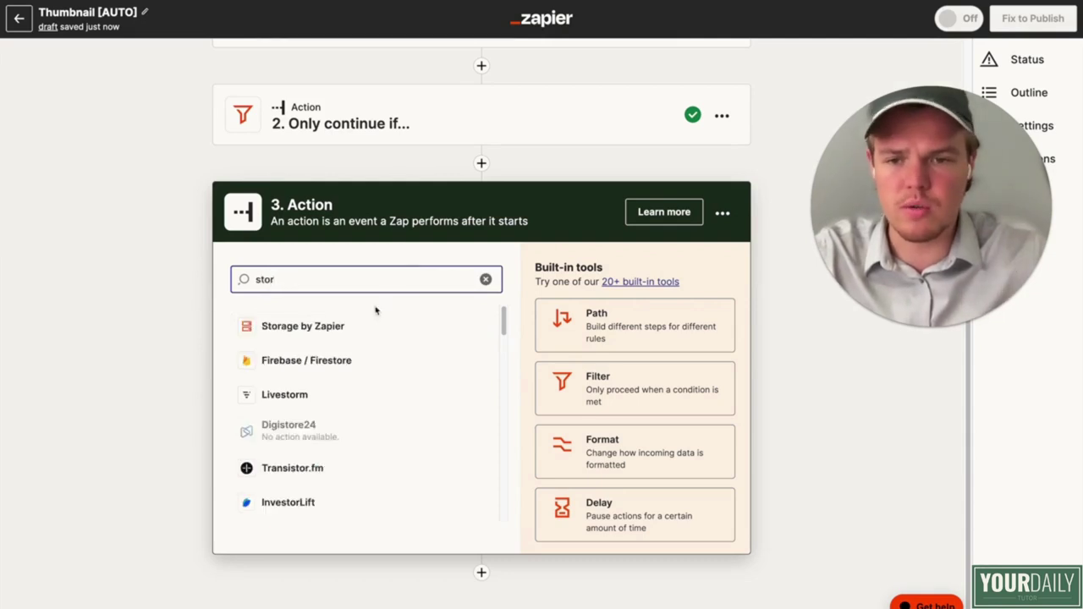
{"action": "left_click", "coordinate": [385, 326]}
{"action": "left_click", "coordinate": [375, 434]}
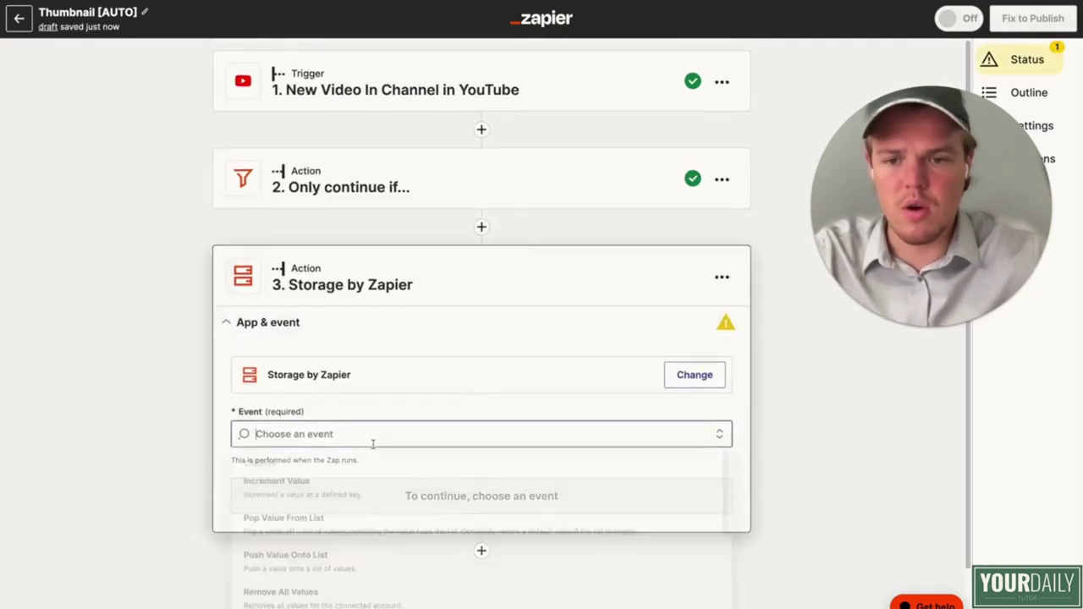
{"action": "scroll", "coordinate": [403, 443], "scroll_direction": "down", "scroll_amount": 10}
{"action": "left_click", "coordinate": [385, 597]}
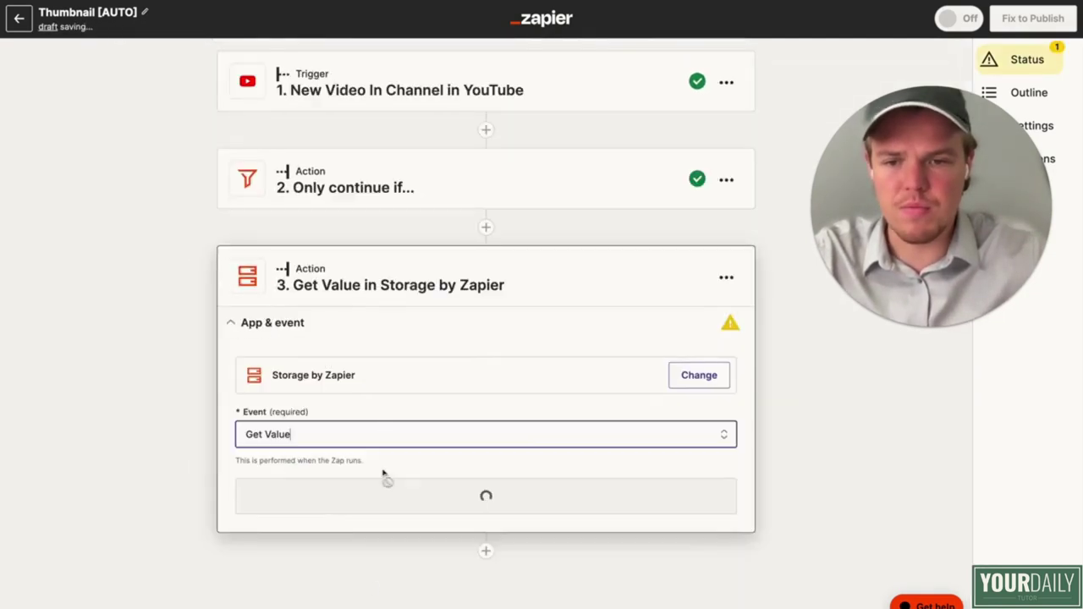
{"action": "left_click", "coordinate": [382, 500]}
{"action": "left_click", "coordinate": [286, 501]}
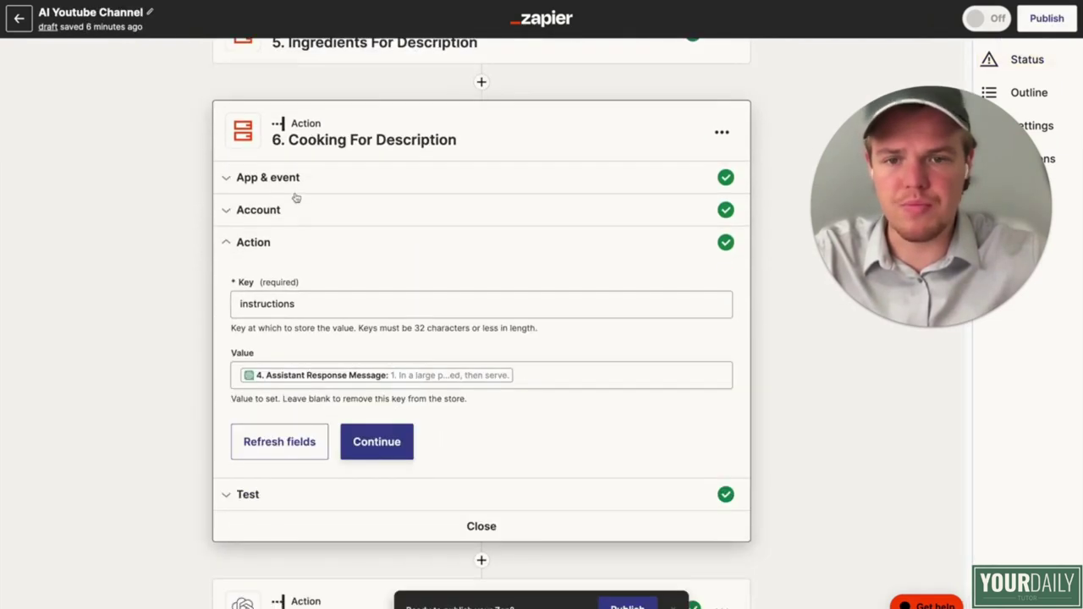
Step: Look up the storage key used by the Banner ID step in the AI Youtube Channel Zap
{"action": "scroll", "coordinate": [321, 225], "scroll_direction": "up", "scroll_amount": 2}
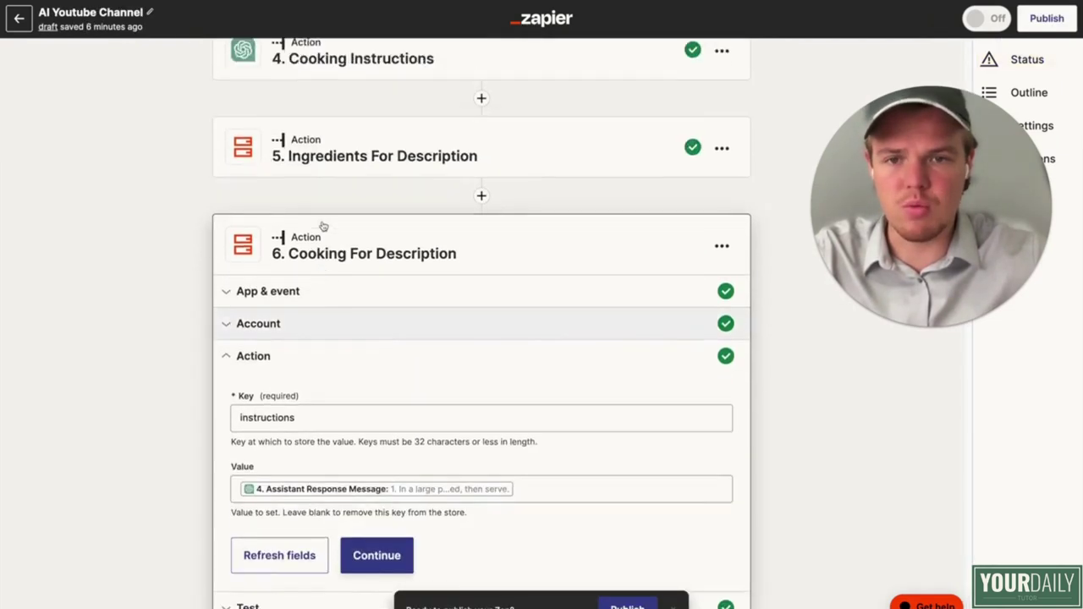
{"action": "scroll", "coordinate": [322, 223], "scroll_direction": "down", "scroll_amount": 10}
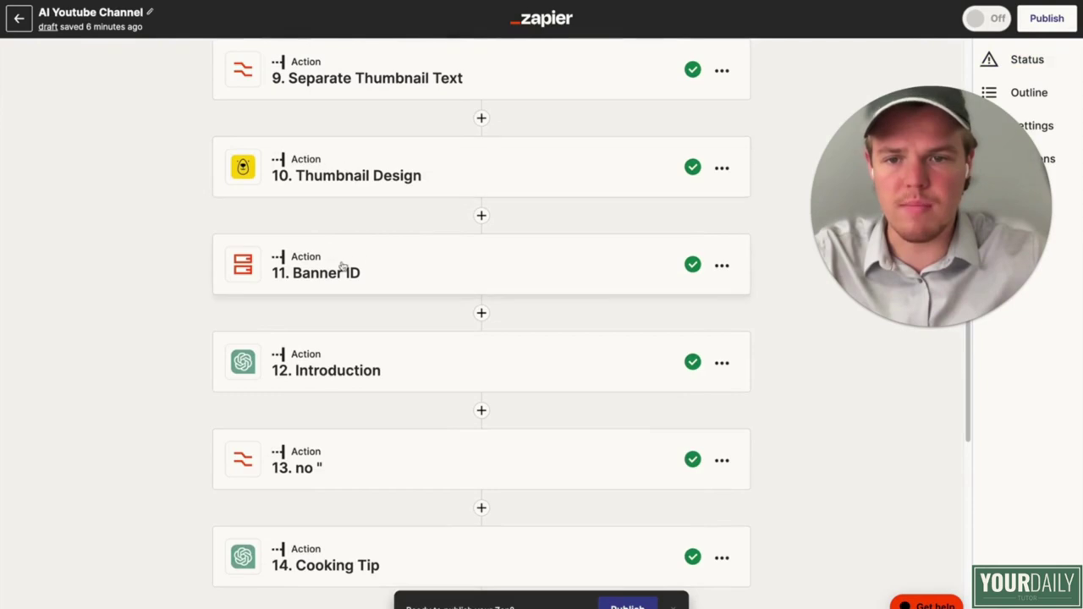
{"action": "left_click", "coordinate": [341, 271]}
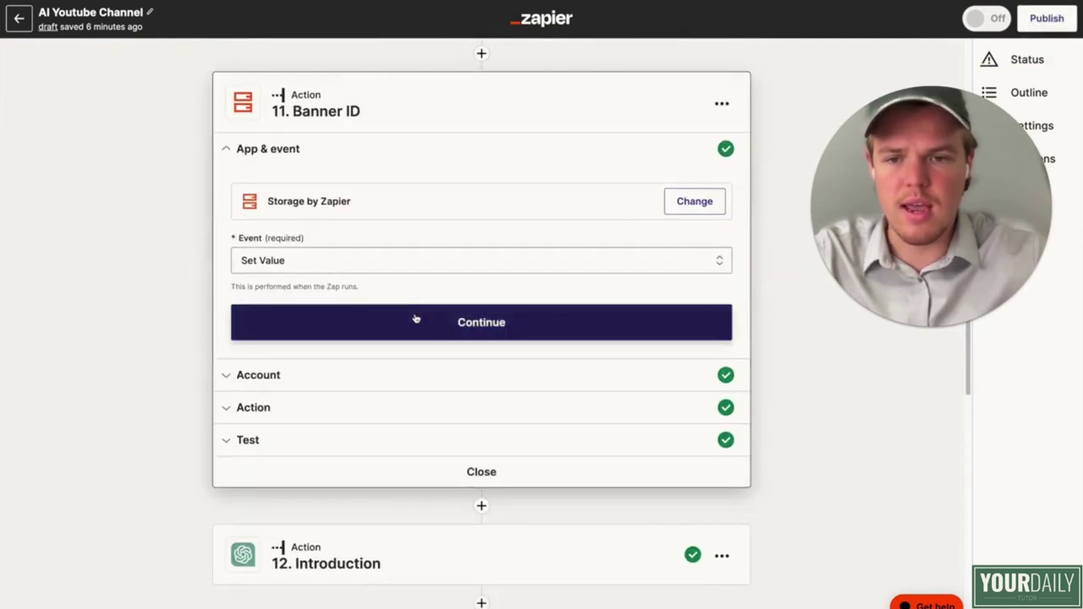
{"action": "left_click", "coordinate": [415, 319]}
{"action": "left_click", "coordinate": [285, 342]}
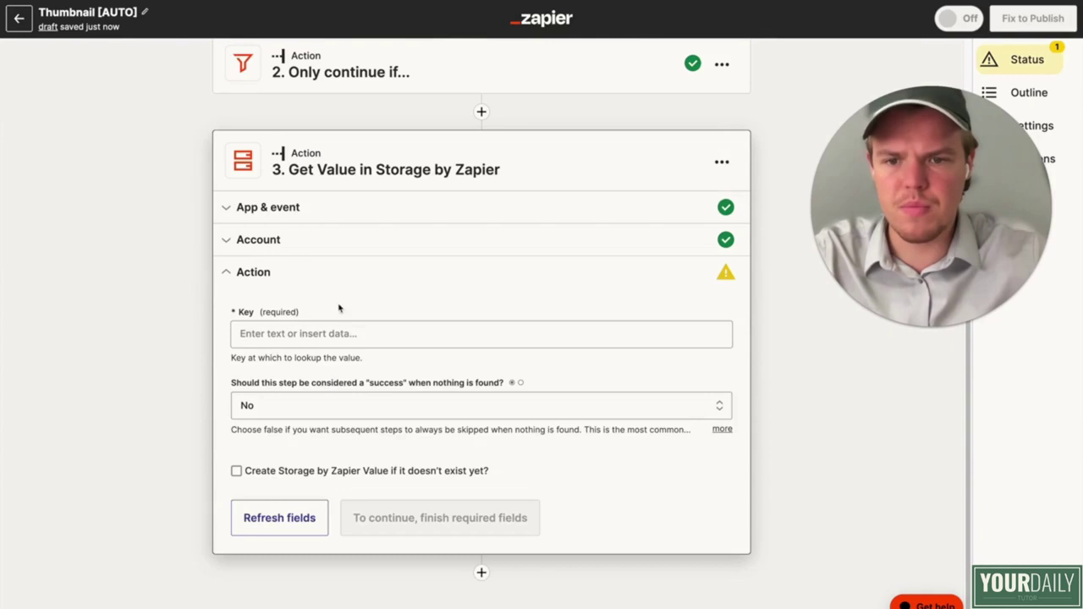
Step: Set the Get Value step's Key to "cookthumb", keep No for success when nothing is found, and test the step
{"action": "left_click", "coordinate": [339, 333]}
{"action": "type", "text": "cookthumb"}
{"action": "left_click", "coordinate": [375, 435]}
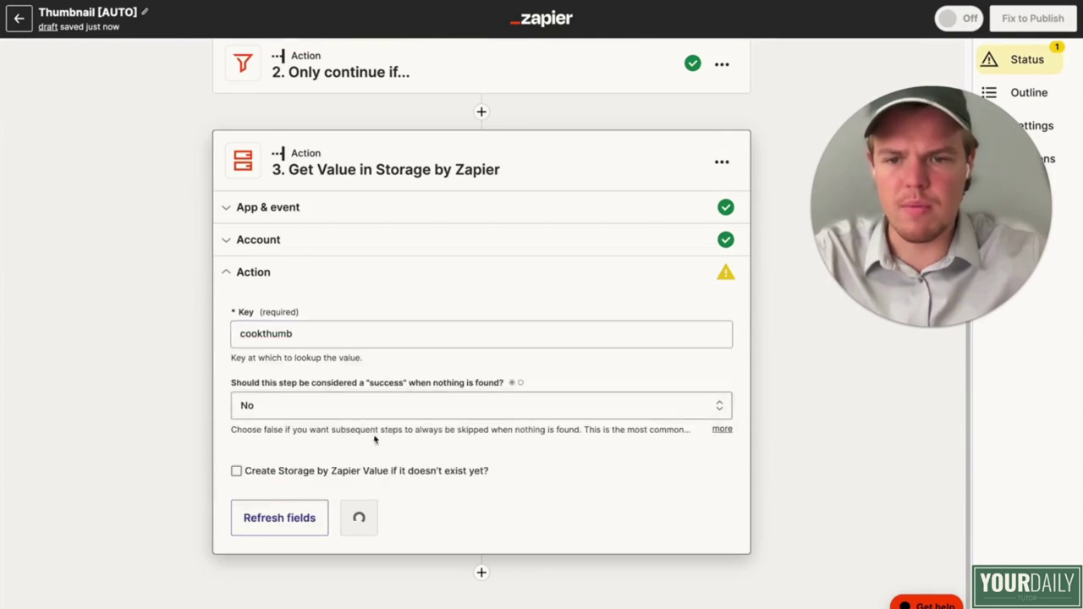
{"action": "left_click", "coordinate": [374, 515]}
{"action": "left_click", "coordinate": [356, 564]}
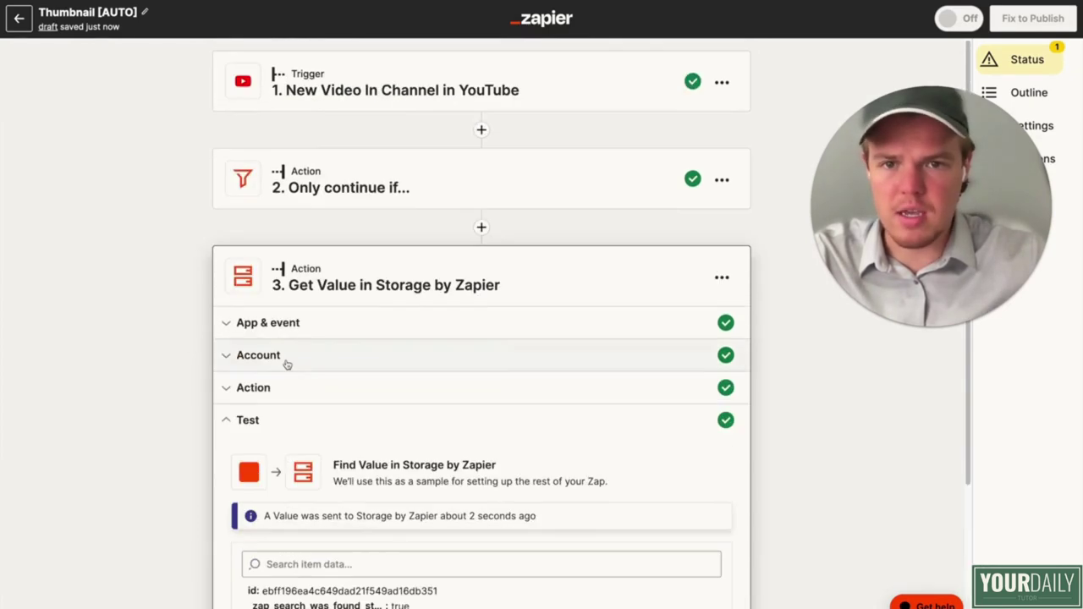
{"action": "left_click", "coordinate": [481, 570]}
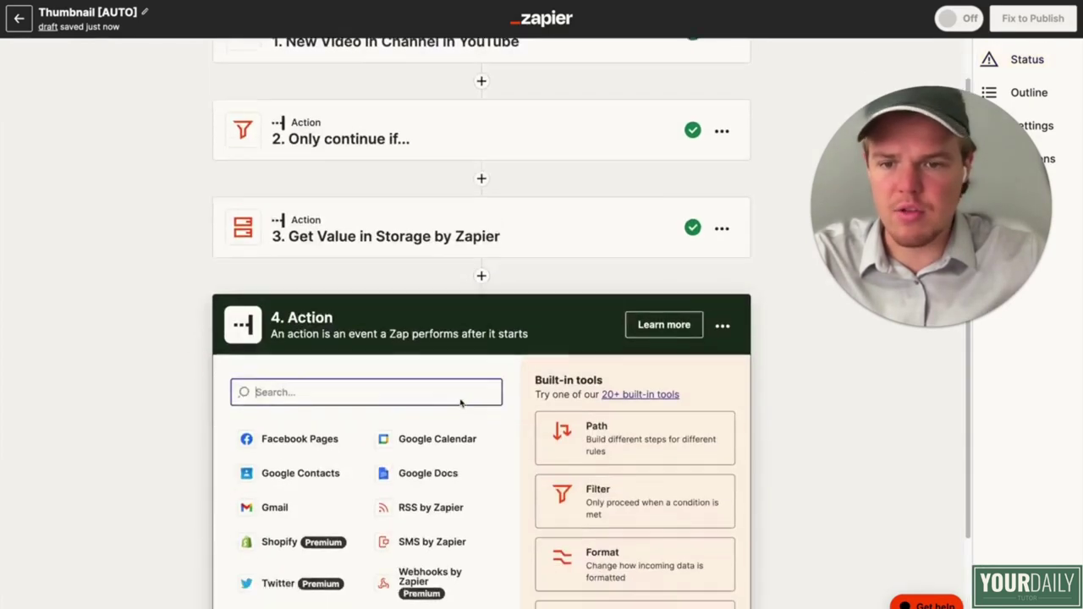
Step: Add Storage by Zapier as step 4 of the Thumbnail [AUTO] Zap with the Get Value event
{"action": "type", "text": "stor"}
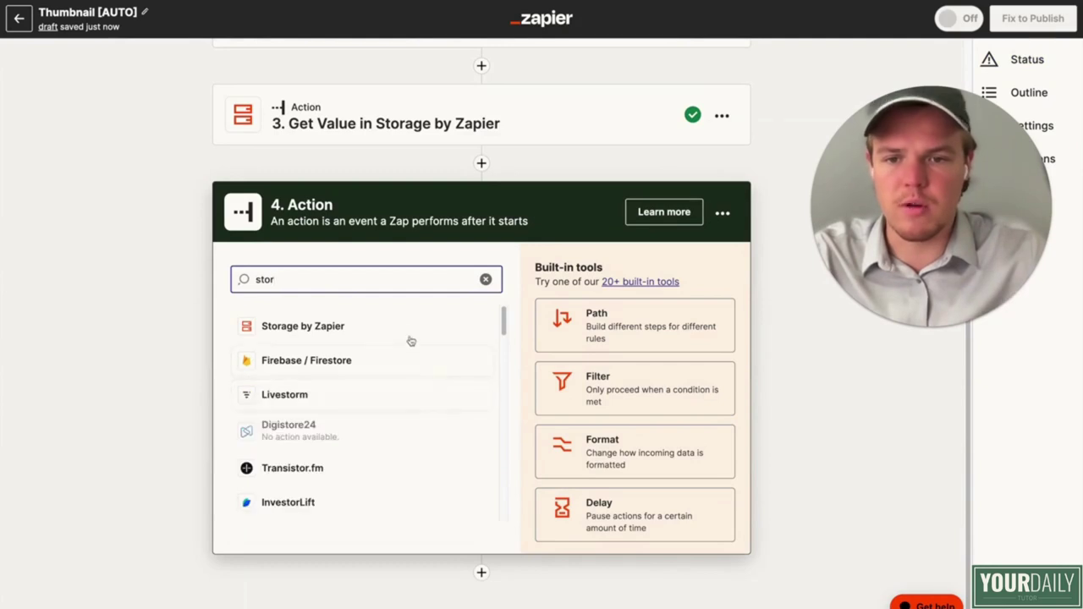
{"action": "left_click", "coordinate": [408, 327]}
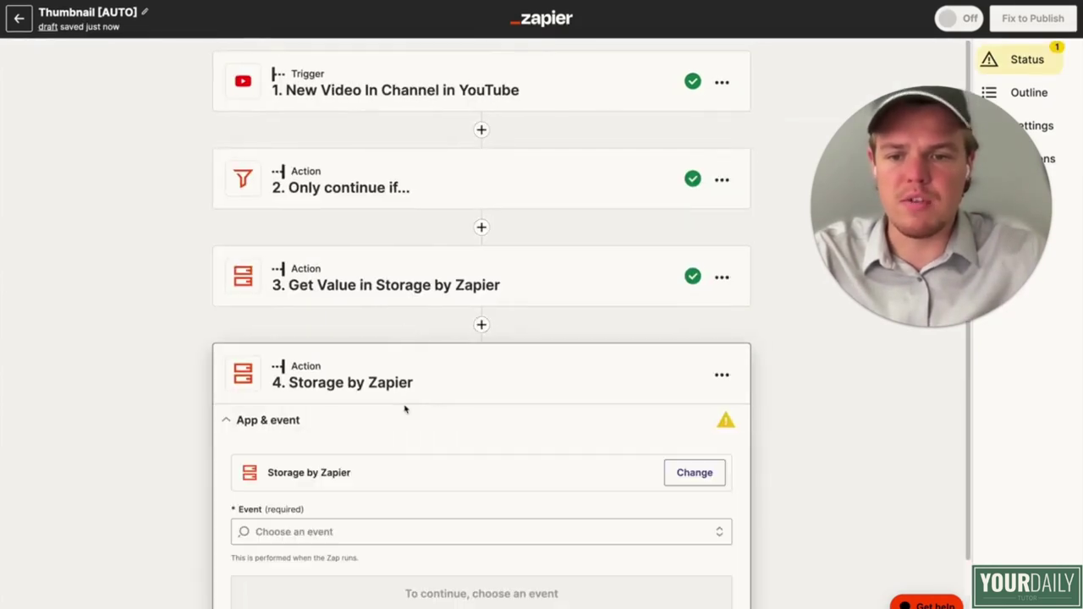
{"action": "left_click", "coordinate": [355, 532]}
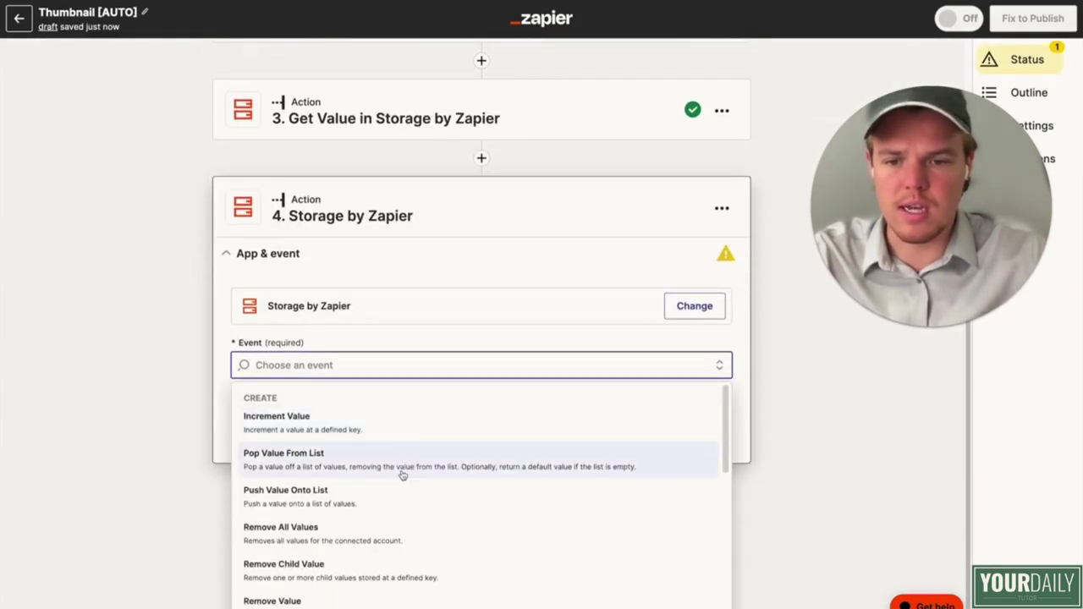
{"action": "scroll", "coordinate": [404, 474], "scroll_direction": "down", "scroll_amount": 4}
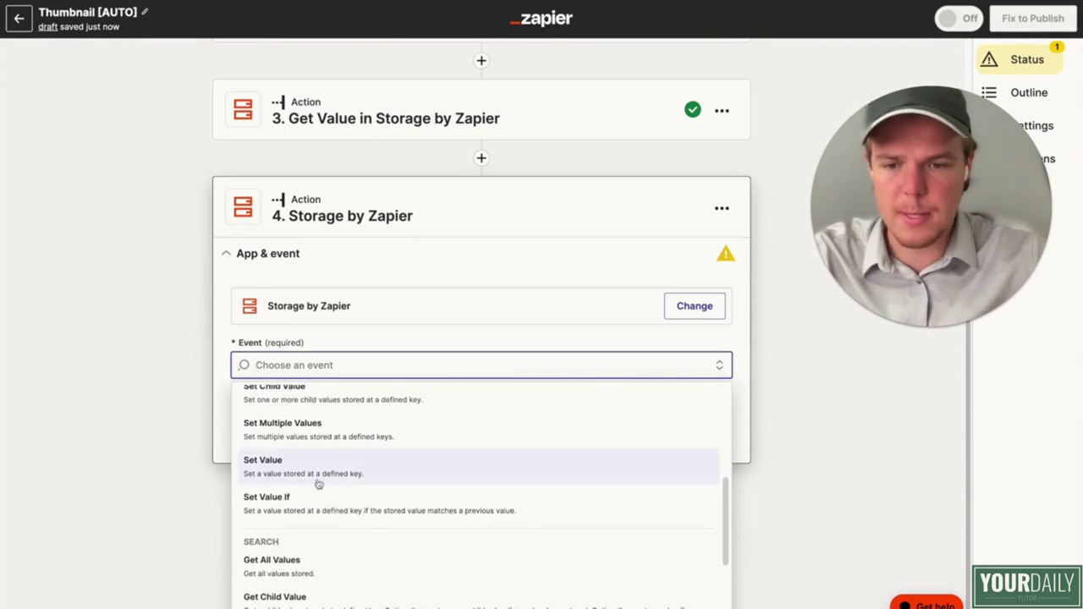
{"action": "scroll", "coordinate": [322, 489], "scroll_direction": "down", "scroll_amount": 3}
{"action": "left_click", "coordinate": [309, 594]}
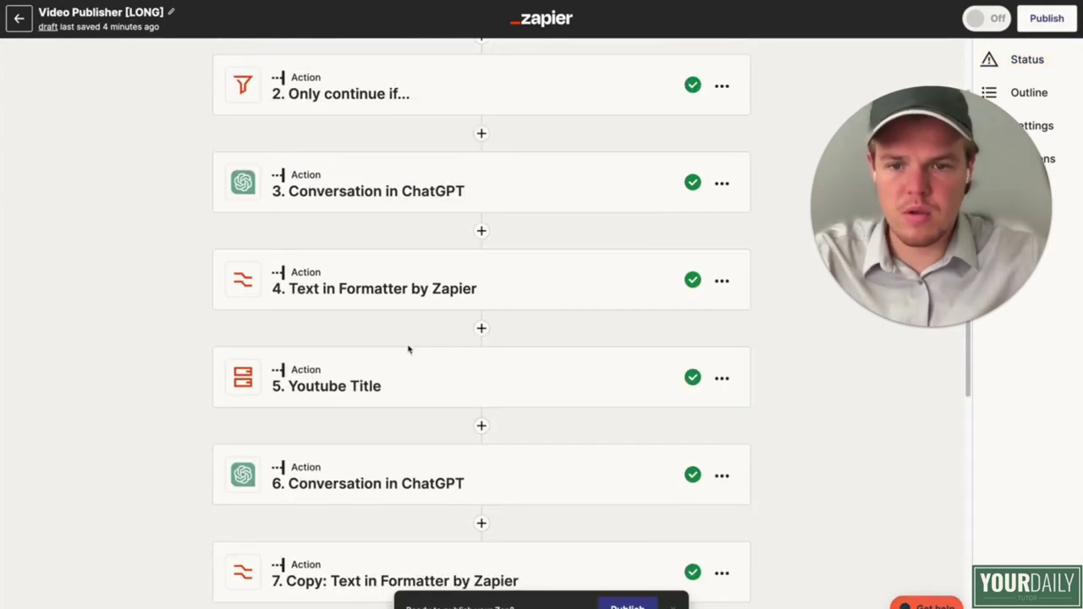
Step: Copy the storage key used by the Youtube Title step in the Video Publisher [LONG] Zap
{"action": "scroll", "coordinate": [409, 355], "scroll_direction": "down", "scroll_amount": 1}
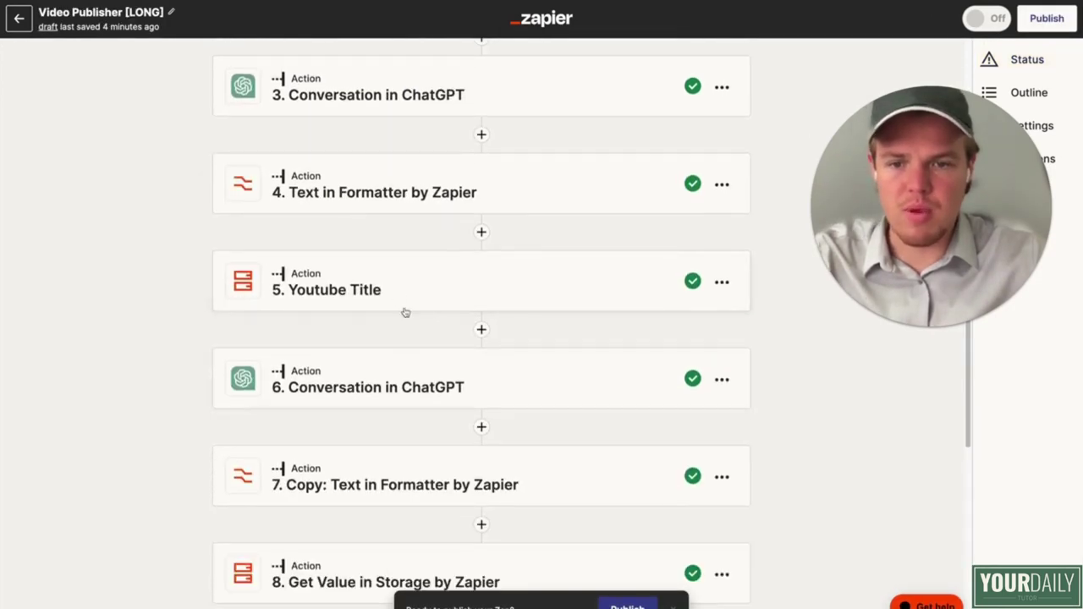
{"action": "left_click", "coordinate": [397, 292]}
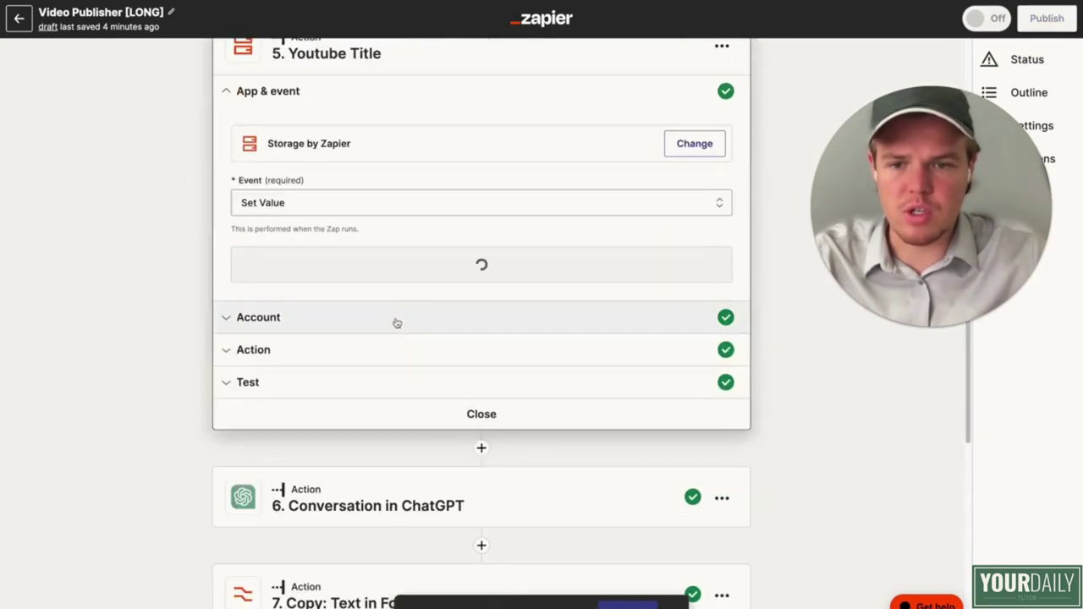
{"action": "left_click", "coordinate": [360, 354]}
{"action": "double_click", "coordinate": [331, 225]}
{"action": "key", "text": "ctrl+c"}
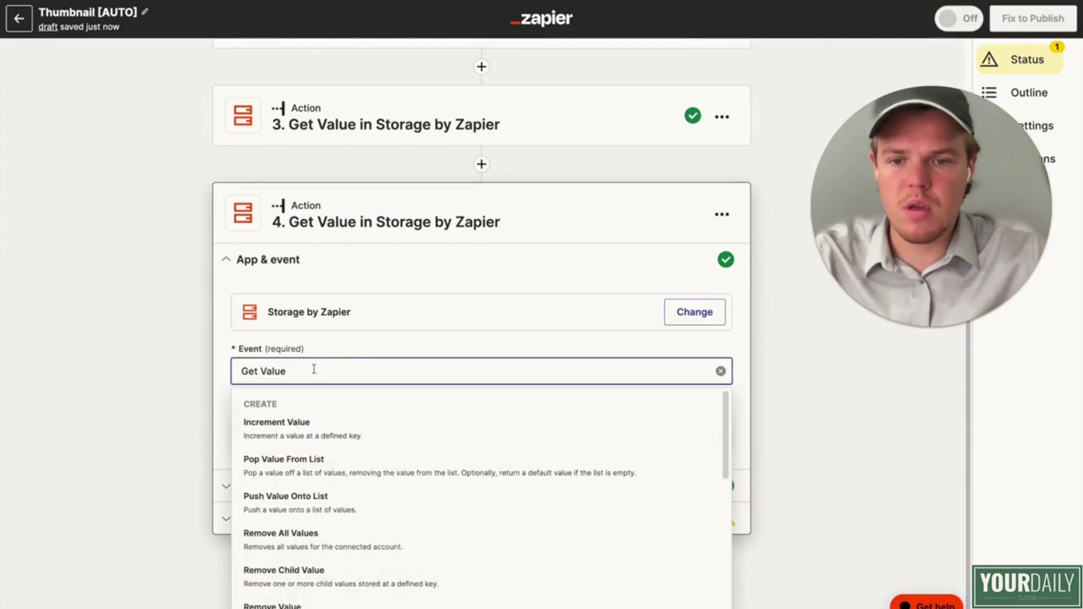
Step: Set the Key of step 4 Get Value in the Thumbnail [AUTO] Zap to "utubefoodtitle" and test the step
{"action": "left_click", "coordinate": [196, 355]}
{"action": "left_click", "coordinate": [321, 501]}
{"action": "left_click", "coordinate": [296, 485]}
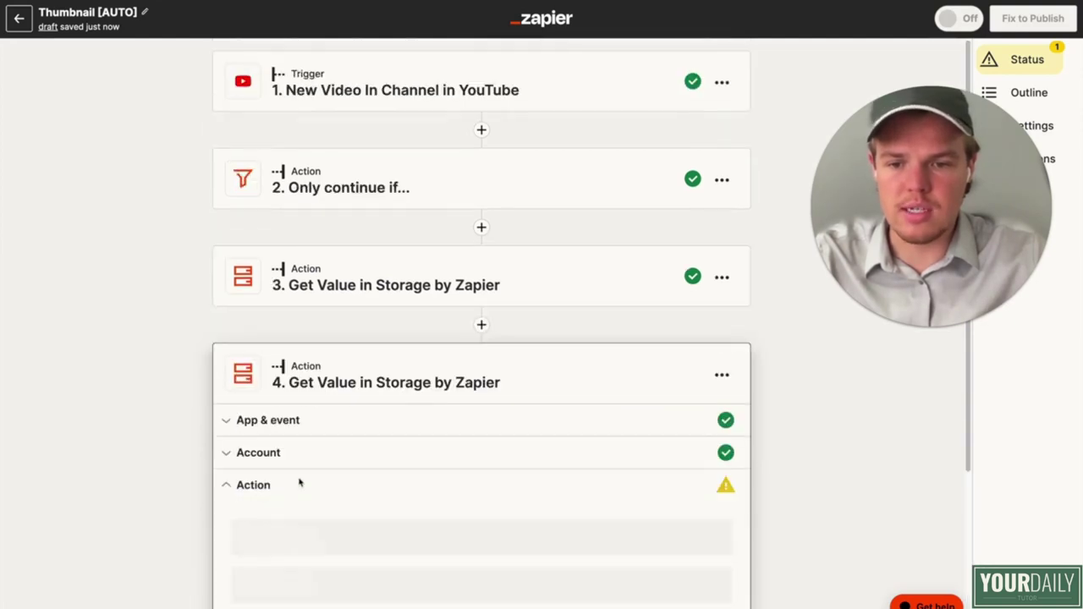
{"action": "left_click", "coordinate": [254, 410]}
{"action": "key", "text": "ctrl+v"}
{"action": "left_click", "coordinate": [179, 423]}
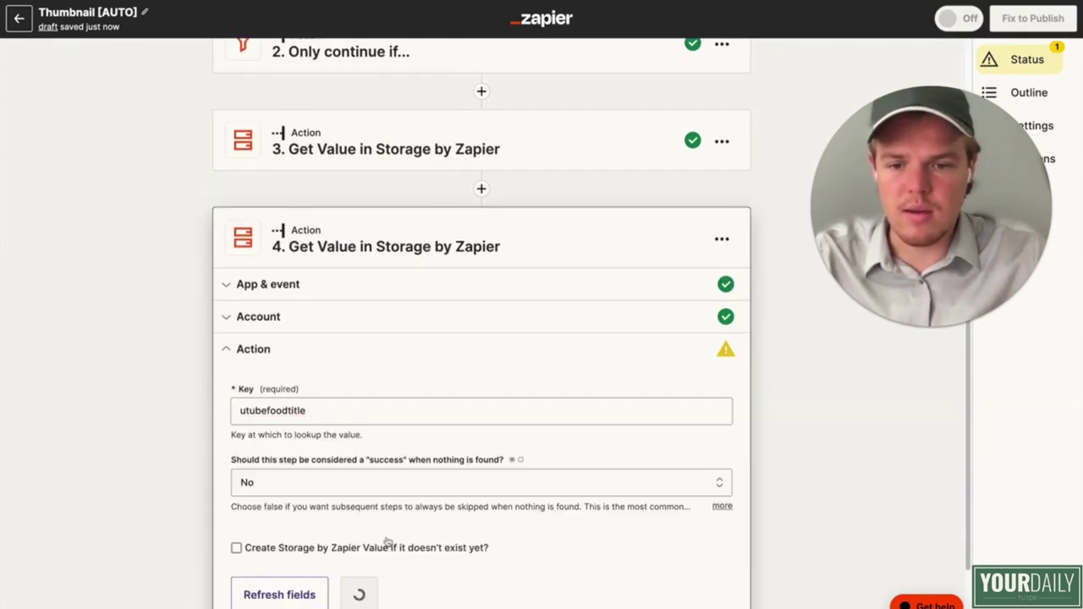
{"action": "scroll", "coordinate": [390, 545], "scroll_direction": "down", "scroll_amount": 1}
{"action": "left_click", "coordinate": [372, 533]}
{"action": "left_click", "coordinate": [365, 572]}
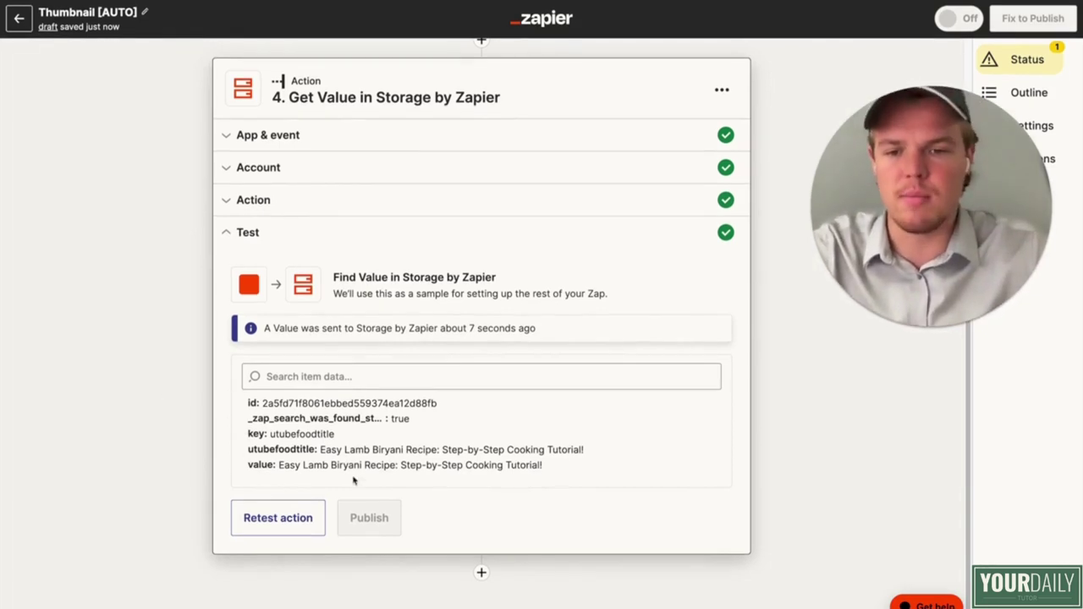
Step: Add a step 5 action below the second Get Value step and set its app to Bannerbear
{"action": "left_click", "coordinate": [481, 572]}
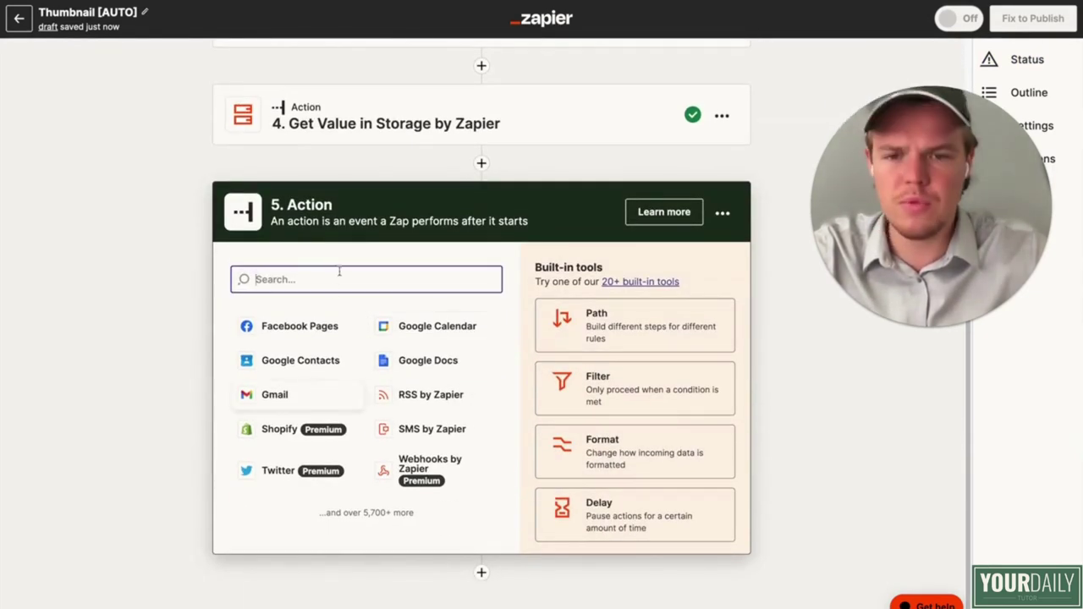
{"action": "type", "text": "bann"}
{"action": "left_click", "coordinate": [305, 358]}
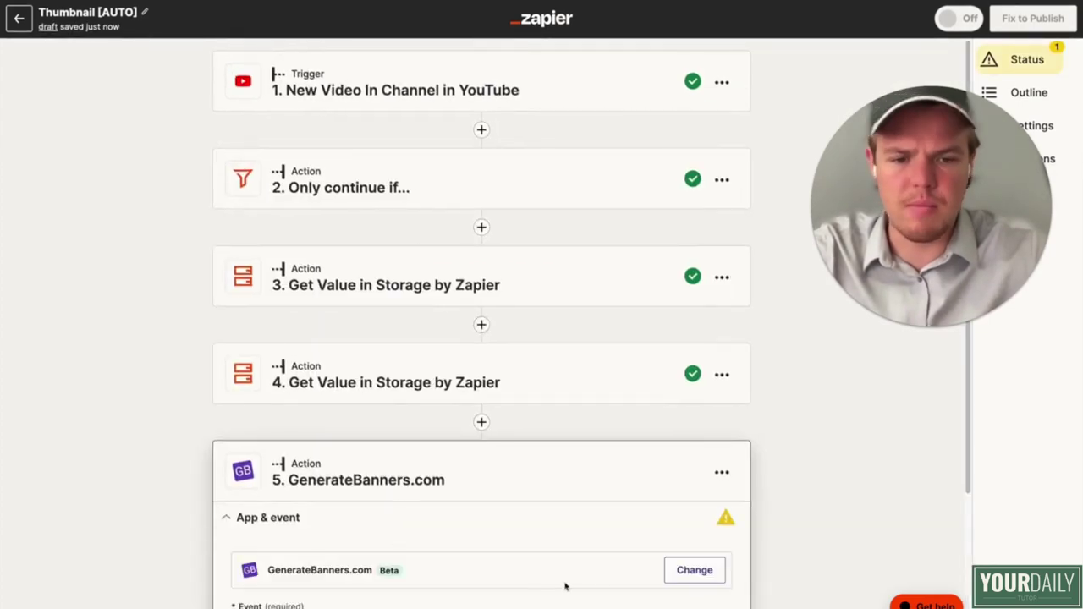
{"action": "left_click", "coordinate": [693, 569]}
{"action": "type", "text": "bann"}
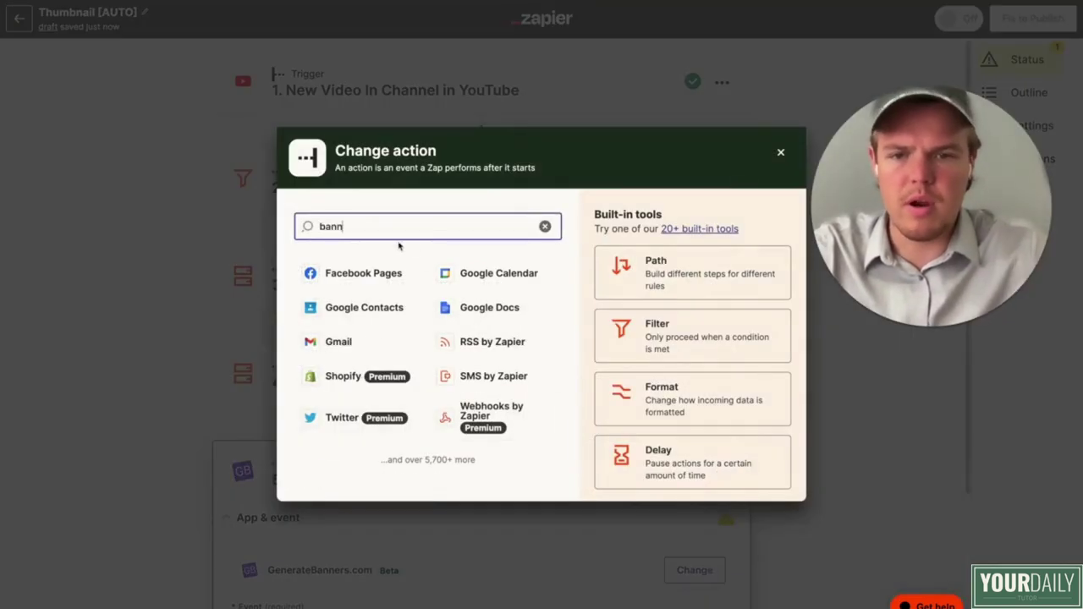
{"action": "left_click", "coordinate": [385, 271]}
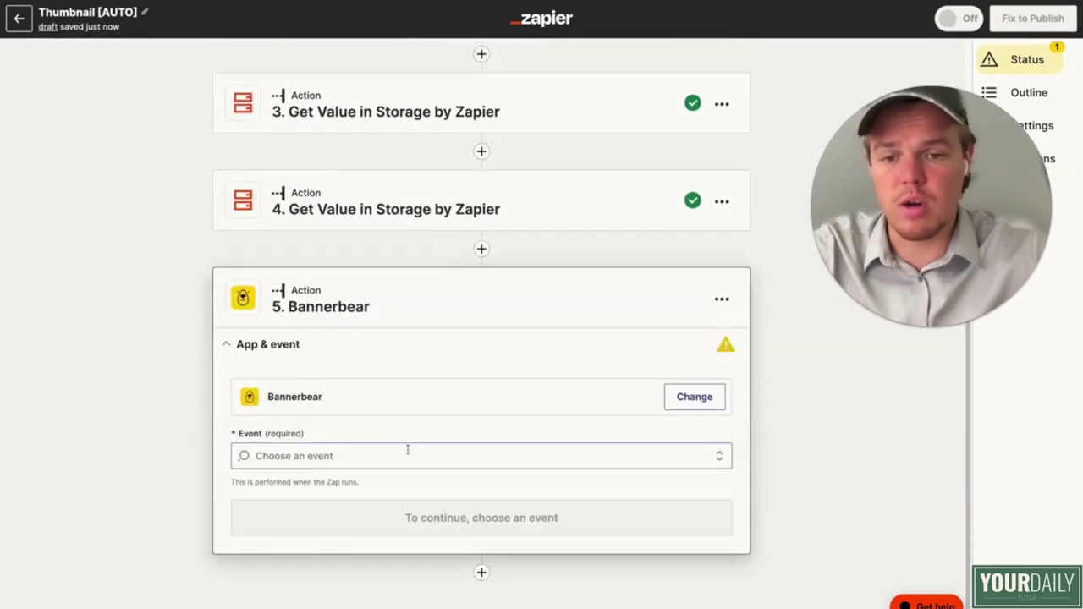
Step: Set the Bannerbear event to Find Image and connect the "Youtube Course" account
{"action": "left_click", "coordinate": [407, 456]}
{"action": "scroll", "coordinate": [401, 482], "scroll_direction": "down", "scroll_amount": 5}
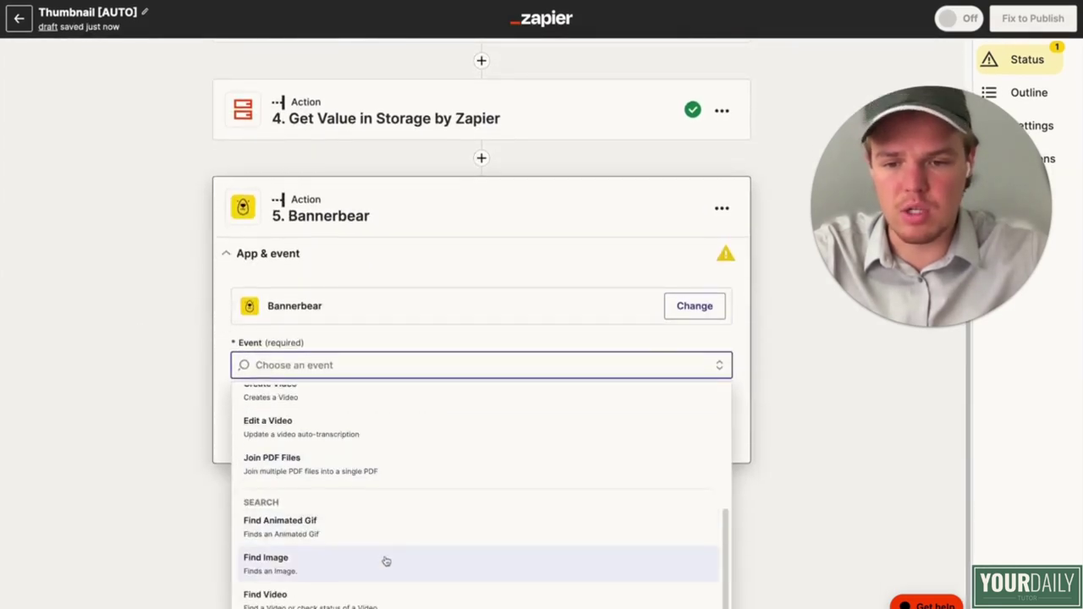
{"action": "left_click", "coordinate": [385, 561]}
{"action": "left_click", "coordinate": [386, 493]}
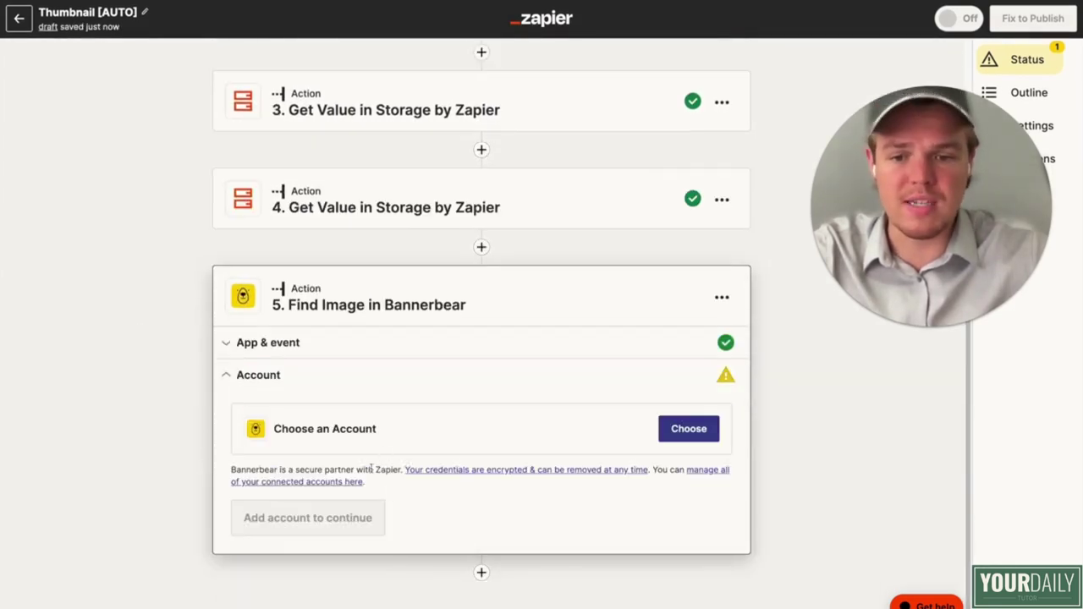
{"action": "left_click", "coordinate": [685, 435]}
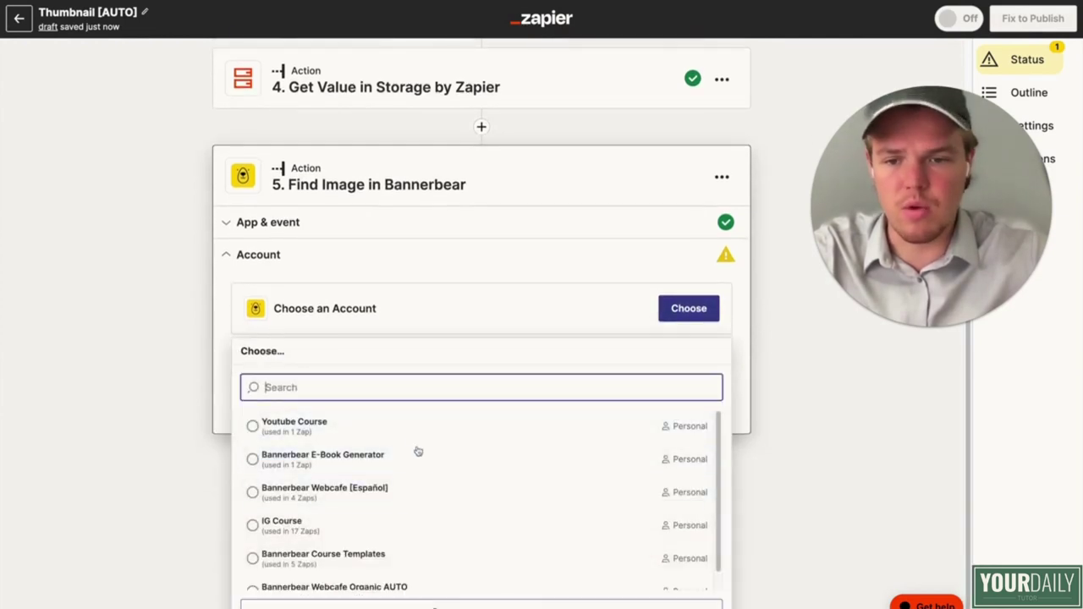
{"action": "left_click", "coordinate": [419, 433]}
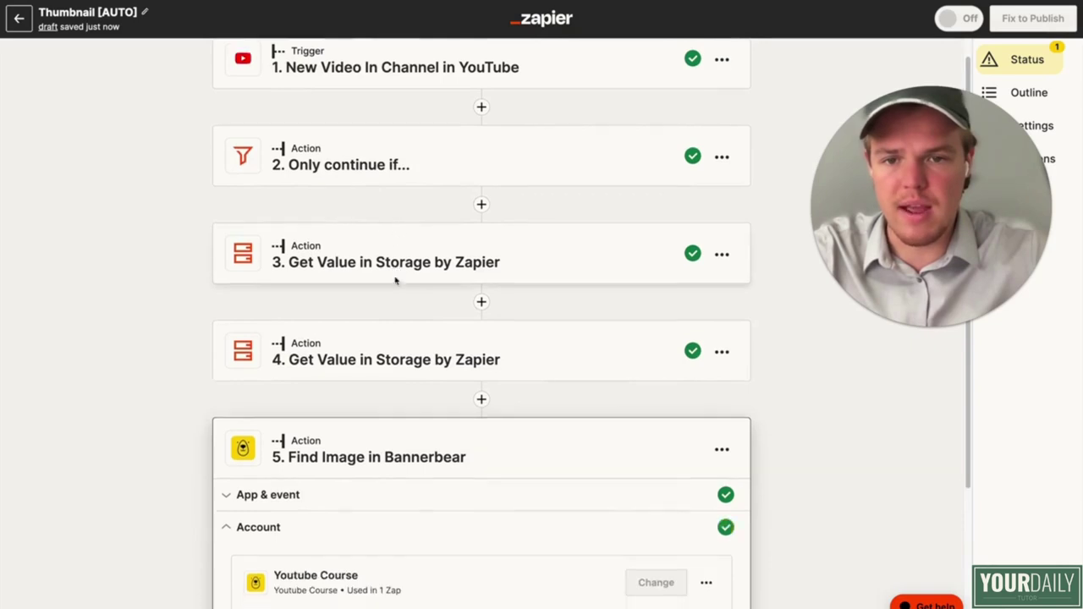
{"action": "left_click", "coordinate": [287, 490]}
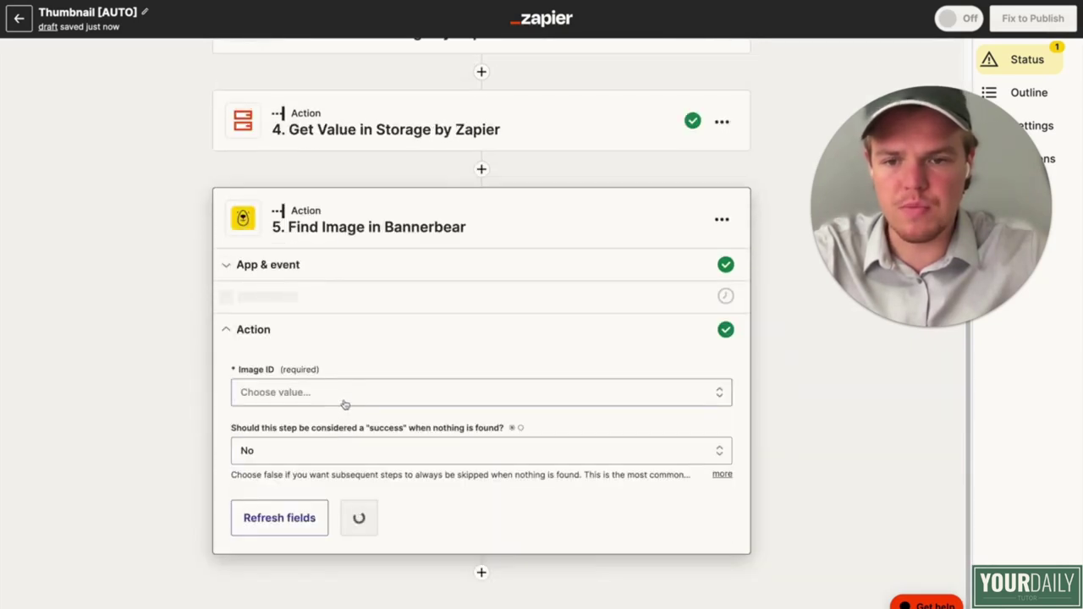
Step: Map the custom Image ID of the Find Image step to the Value from step 3 Get Value
{"action": "left_click", "coordinate": [351, 399]}
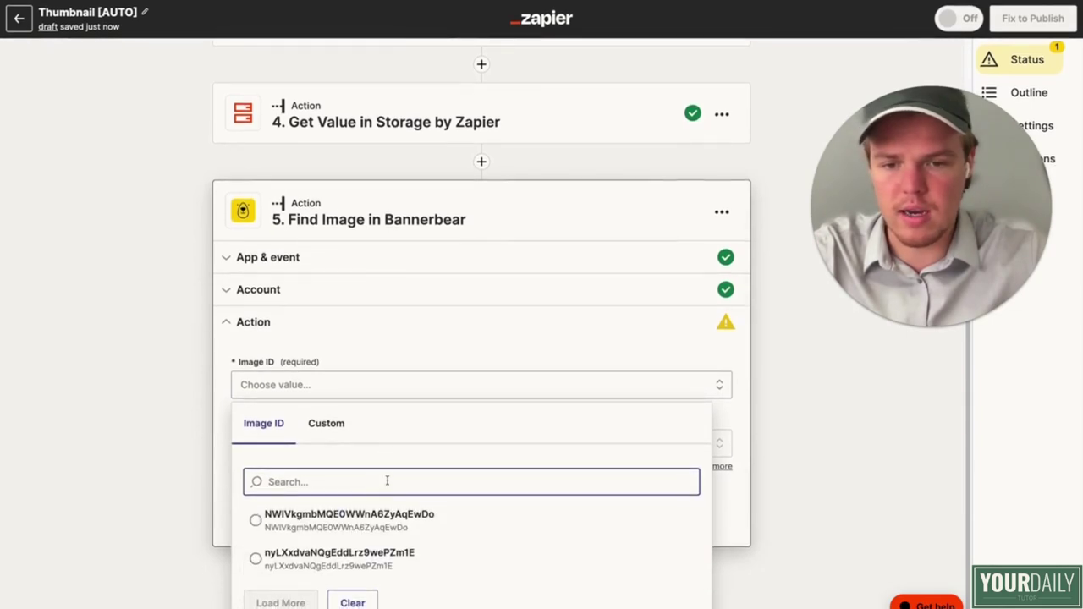
{"action": "left_click", "coordinate": [299, 392]}
{"action": "left_click", "coordinate": [299, 391]}
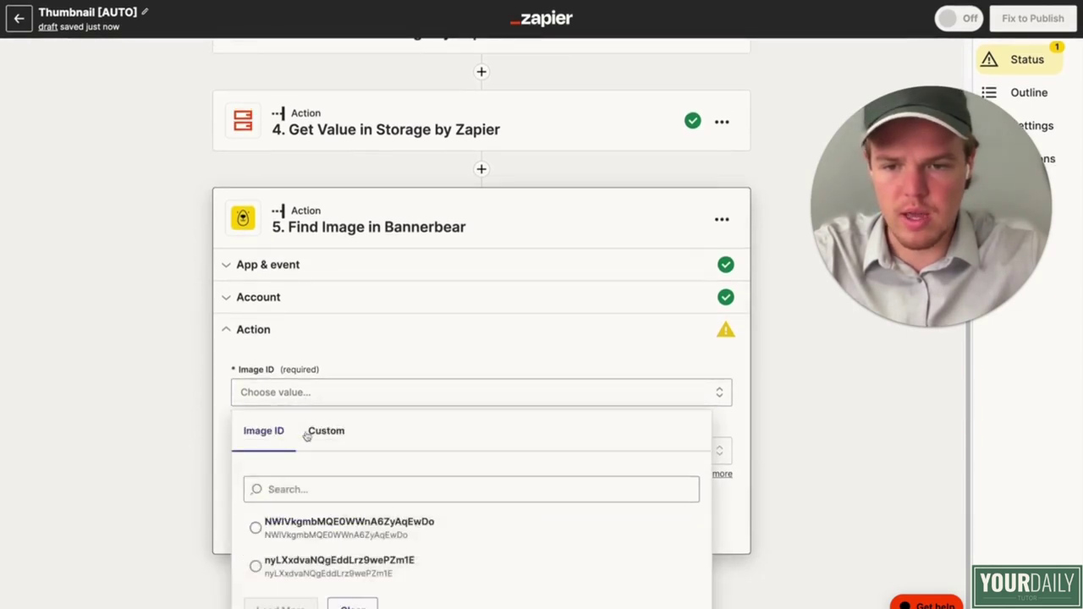
{"action": "left_click", "coordinate": [315, 431]}
{"action": "left_click", "coordinate": [381, 562]}
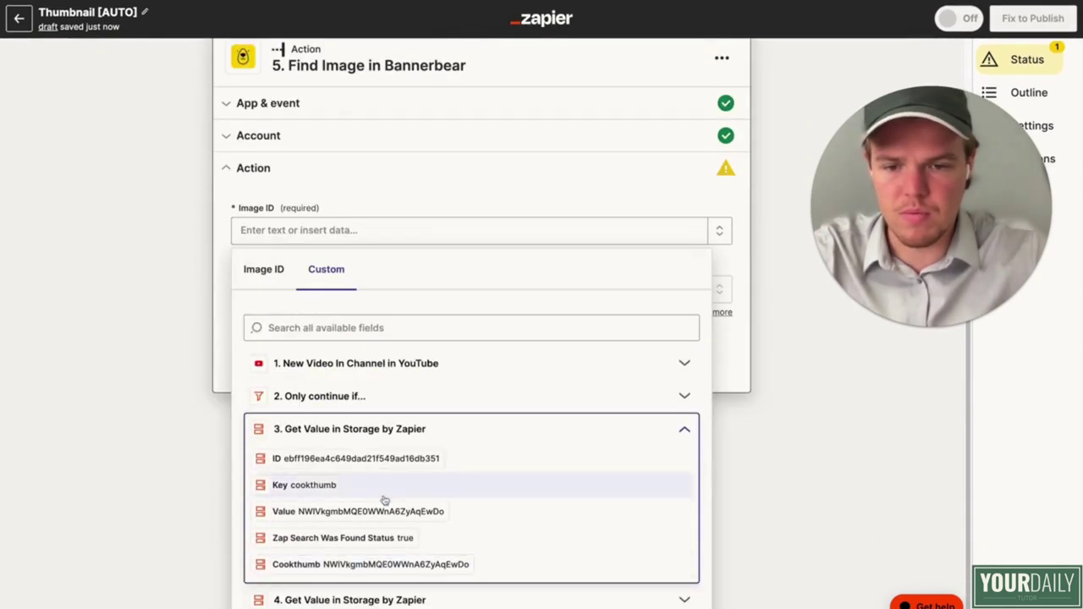
{"action": "left_click", "coordinate": [376, 461]}
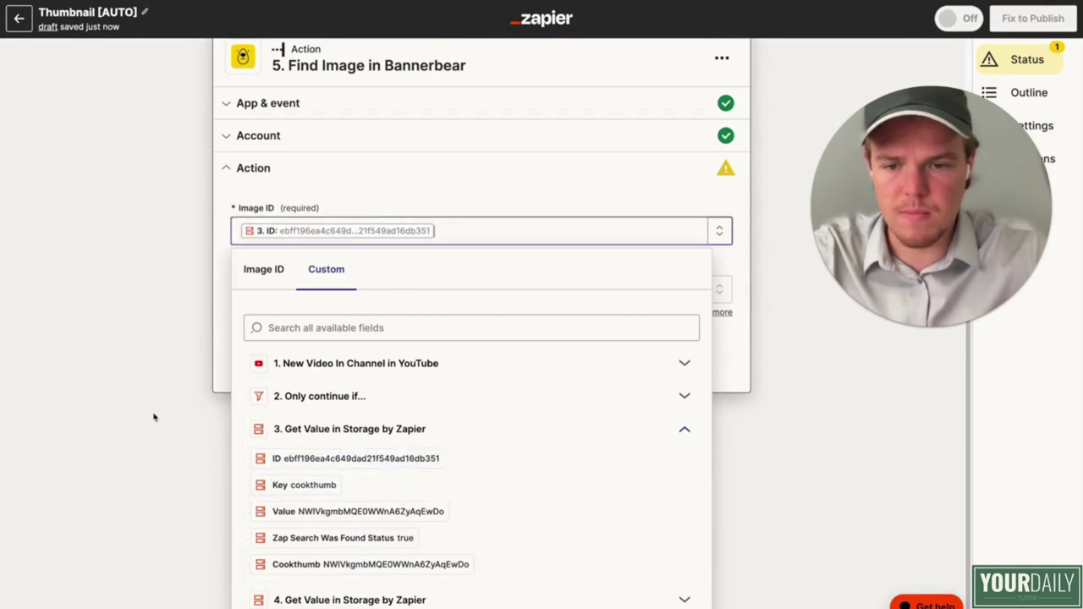
{"action": "key", "text": "BackSpace"}
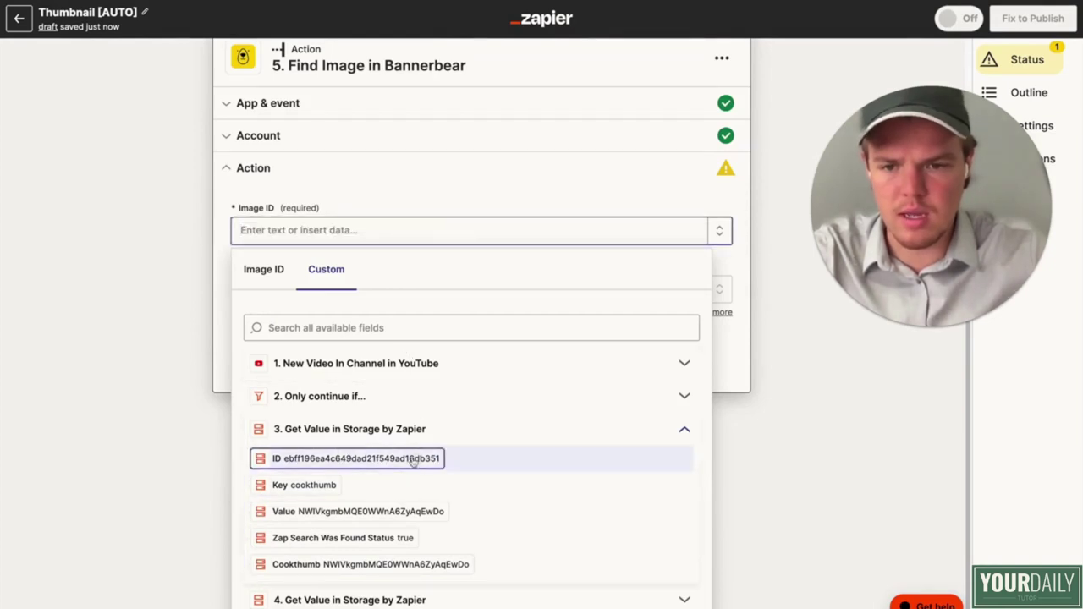
{"action": "left_click", "coordinate": [389, 513]}
{"action": "left_click", "coordinate": [160, 440]}
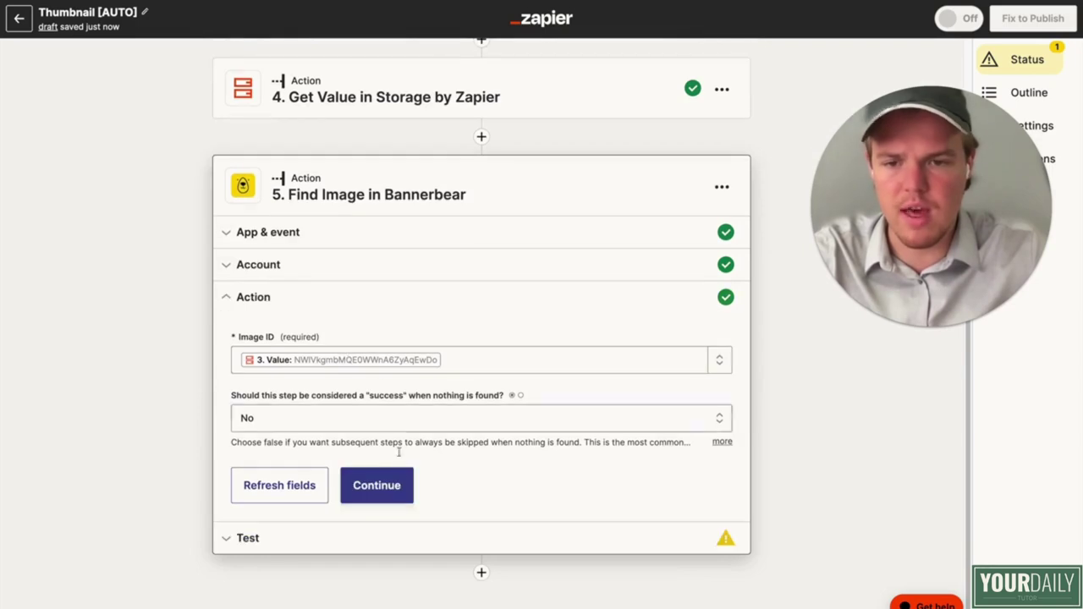
Step: Test the Find Image step with its mapped Image ID and add an empty step 6 action below it
{"action": "left_click", "coordinate": [377, 486]}
{"action": "left_click", "coordinate": [355, 522]}
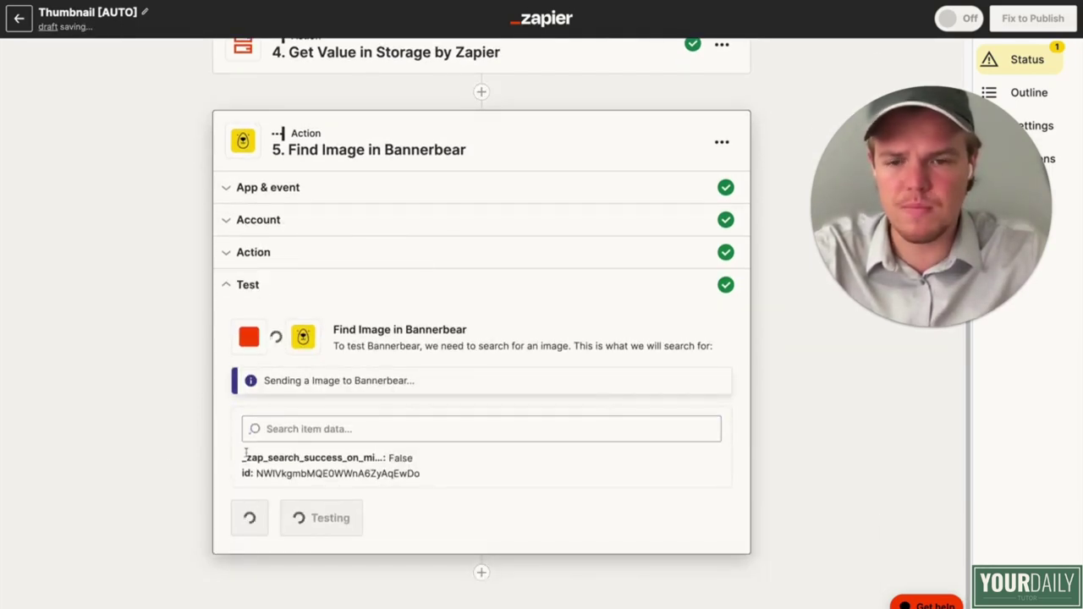
{"action": "triple_click", "coordinate": [406, 404]}
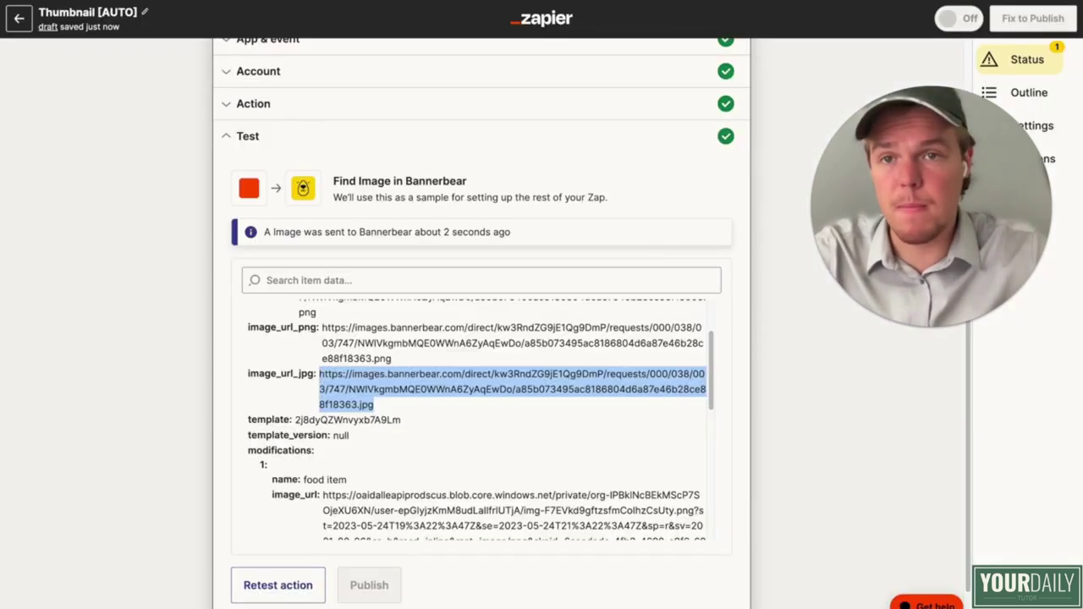
{"action": "left_click", "coordinate": [181, 349]}
{"action": "scroll", "coordinate": [181, 349], "scroll_direction": "down", "scroll_amount": 1}
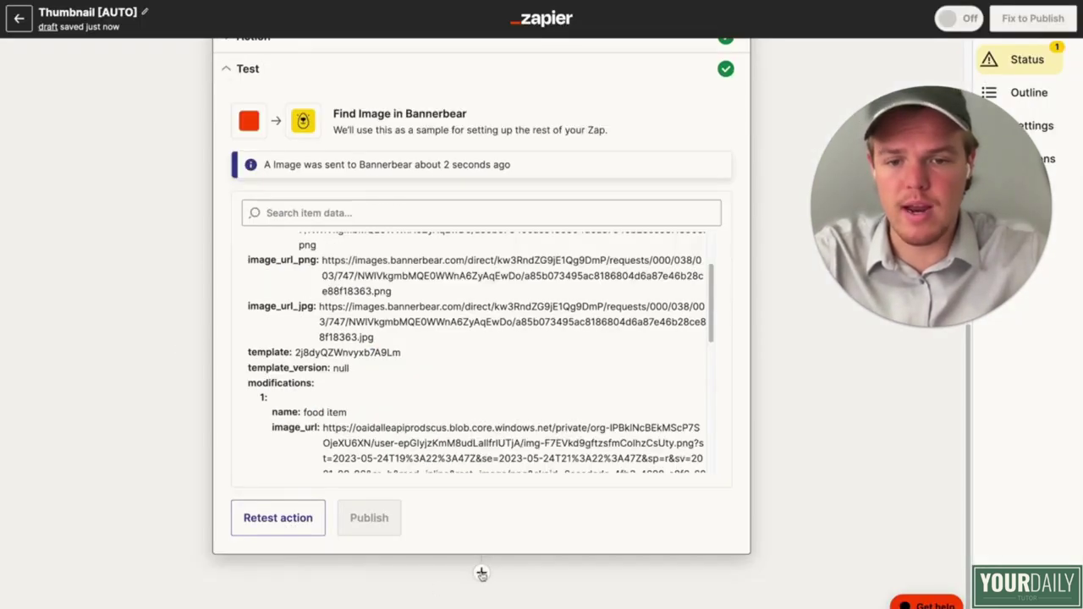
{"action": "left_click", "coordinate": [482, 574]}
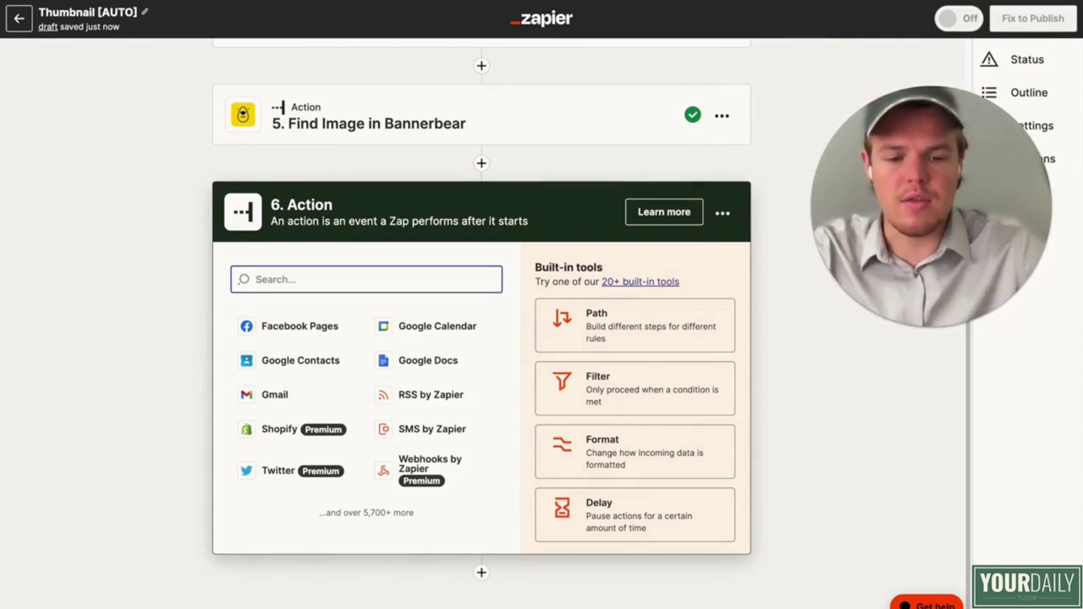
{"action": "type", "text": "op"}
{"action": "scroll", "coordinate": [482, 291], "scroll_direction": "up", "scroll_amount": 1}
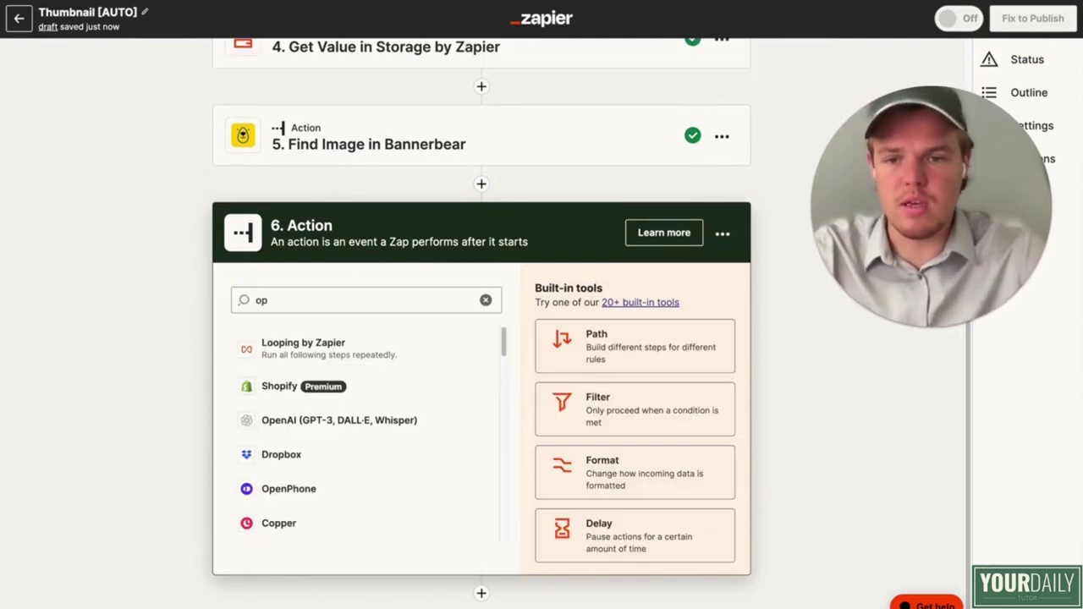
{"action": "left_click", "coordinate": [317, 296]}
{"action": "type", "text": "loa"}
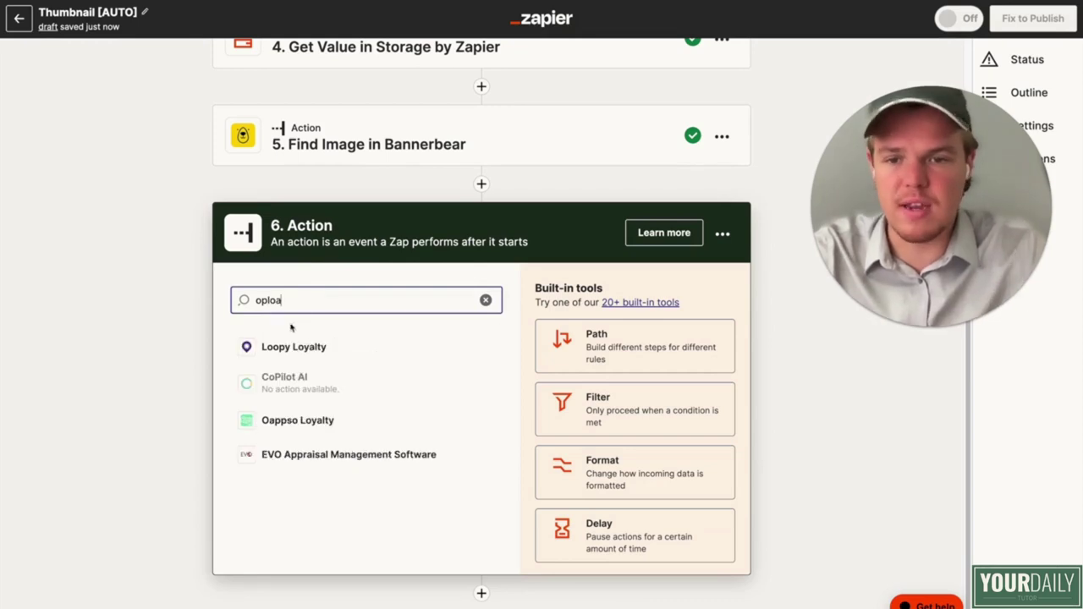
{"action": "key", "text": "BackSpace"}
{"action": "key", "text": "BackSpace"}
{"action": "key", "text": "BackSpace"}
{"action": "key", "text": "BackSpace"}
{"action": "key", "text": "BackSpace"}
Step: Search the action apps for "goog" and choose Google Drive for step 6
{"action": "type", "text": "goog"}
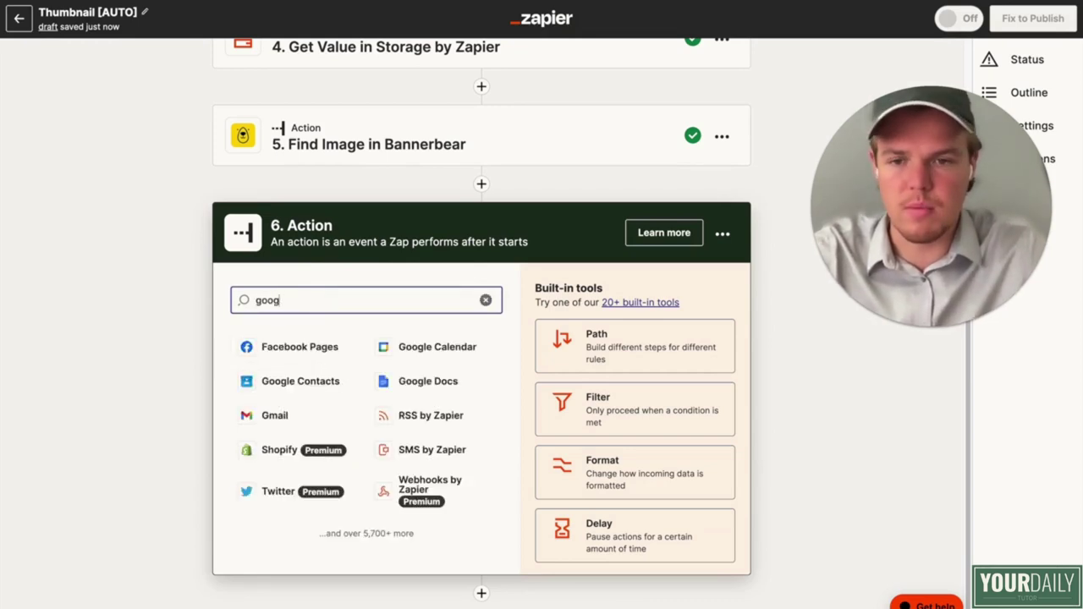
{"action": "left_click", "coordinate": [282, 416]}
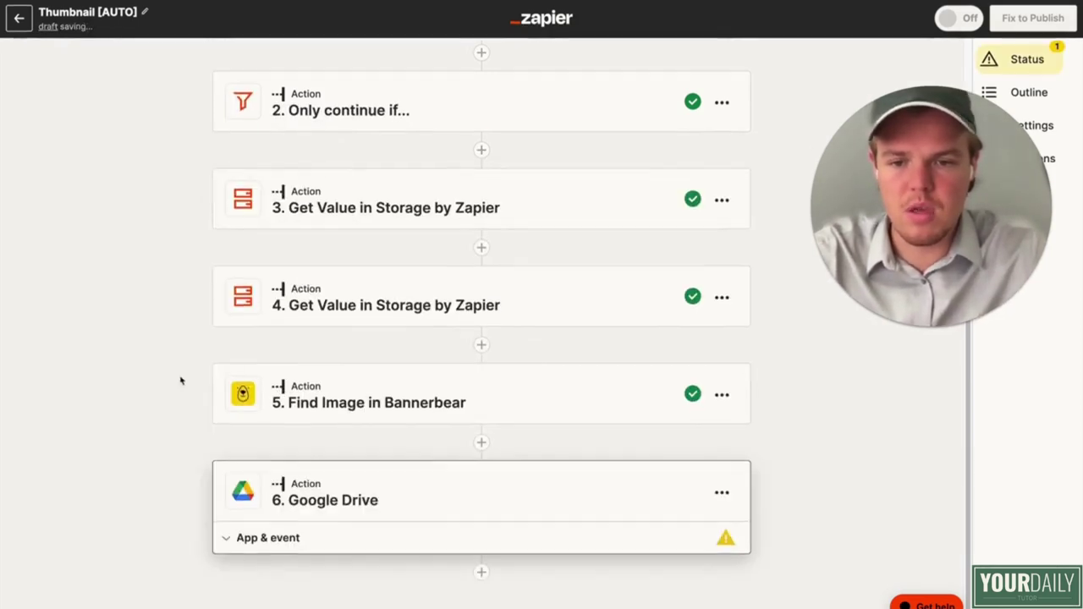
{"action": "left_click", "coordinate": [516, 360]}
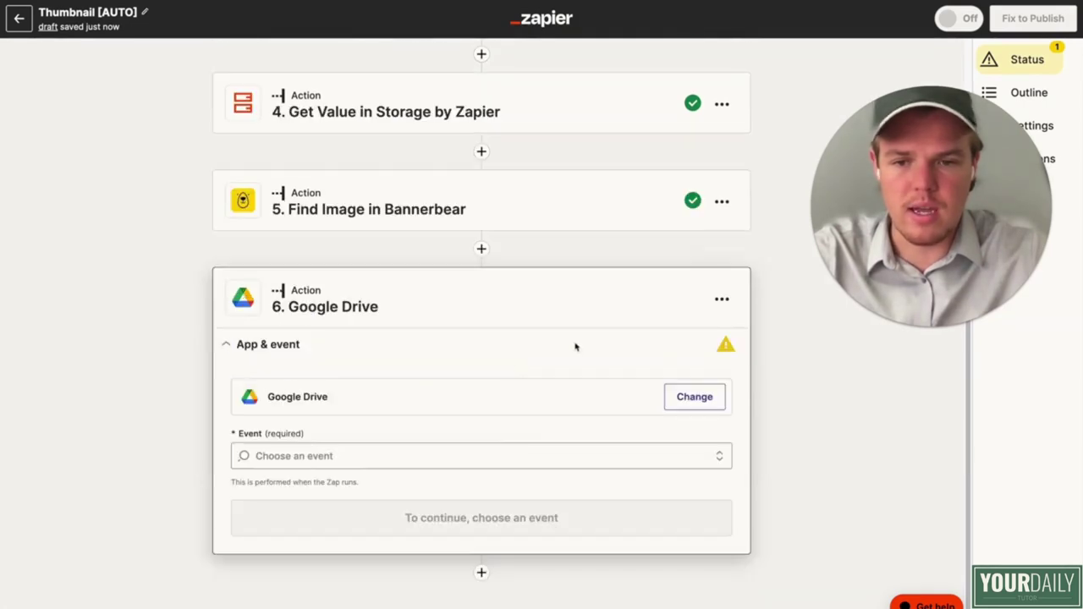
Step: Set the Google Drive event of step 6 to Upload File and connect the existing courses account
{"action": "left_click", "coordinate": [385, 456]}
{"action": "scroll", "coordinate": [377, 487], "scroll_direction": "down", "scroll_amount": 4}
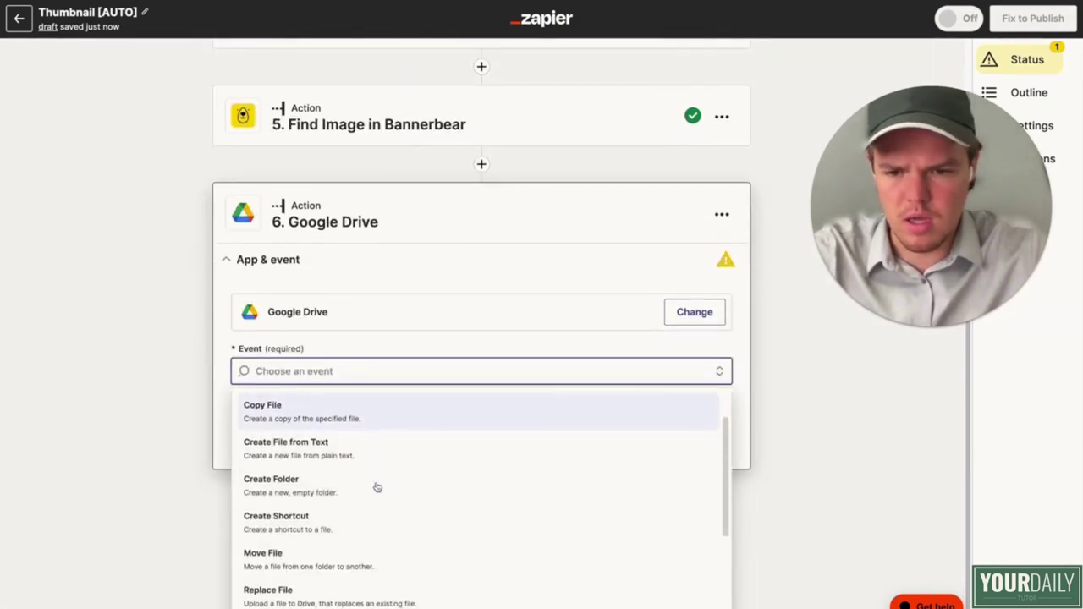
{"action": "left_click", "coordinate": [329, 560]}
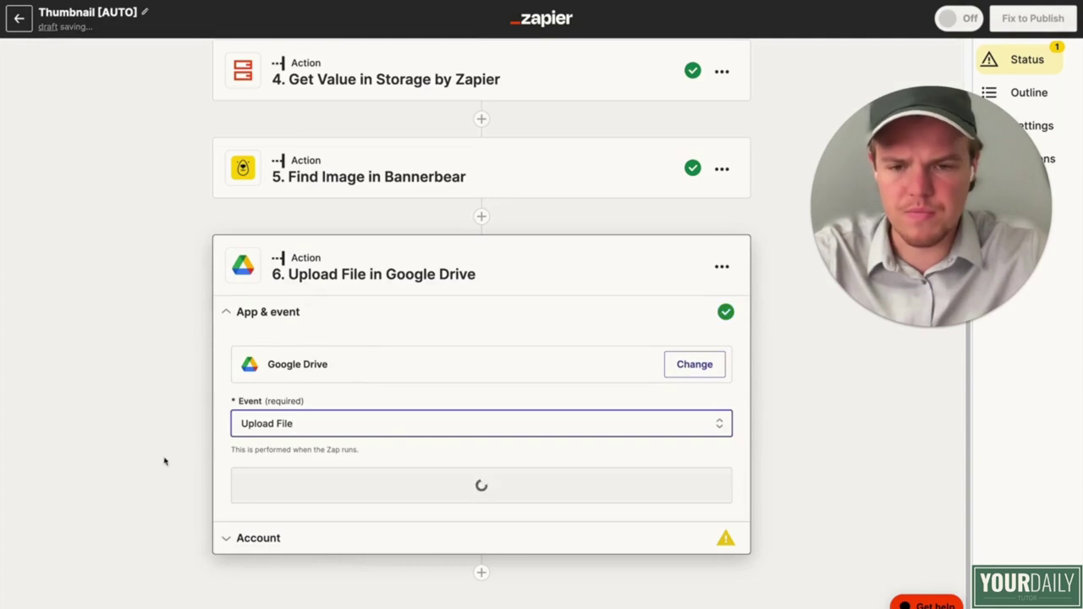
{"action": "left_click", "coordinate": [364, 489]}
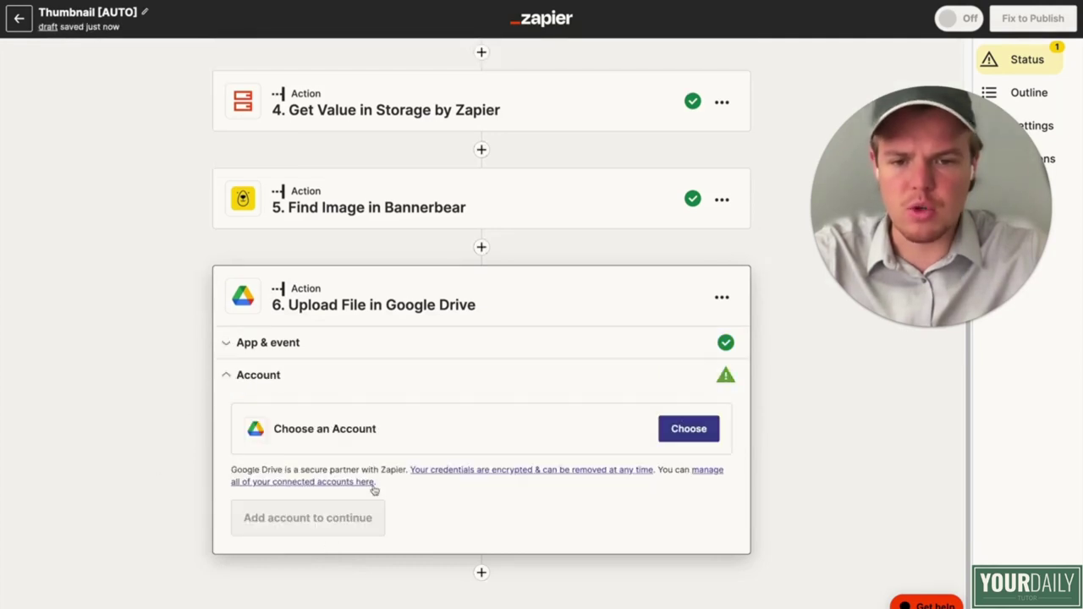
{"action": "left_click", "coordinate": [689, 429]}
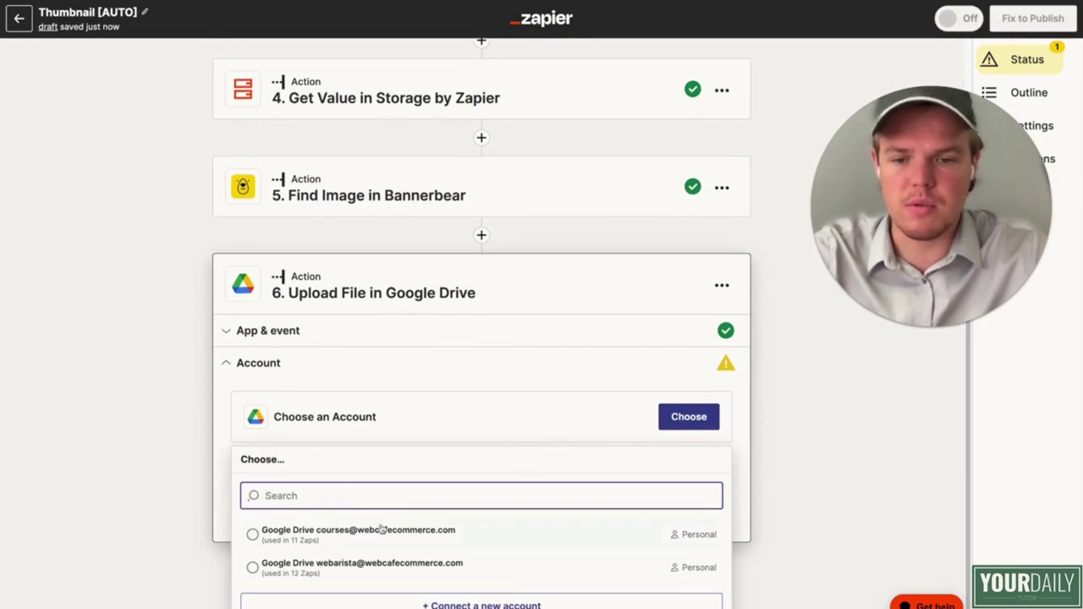
{"action": "left_click", "coordinate": [381, 530]}
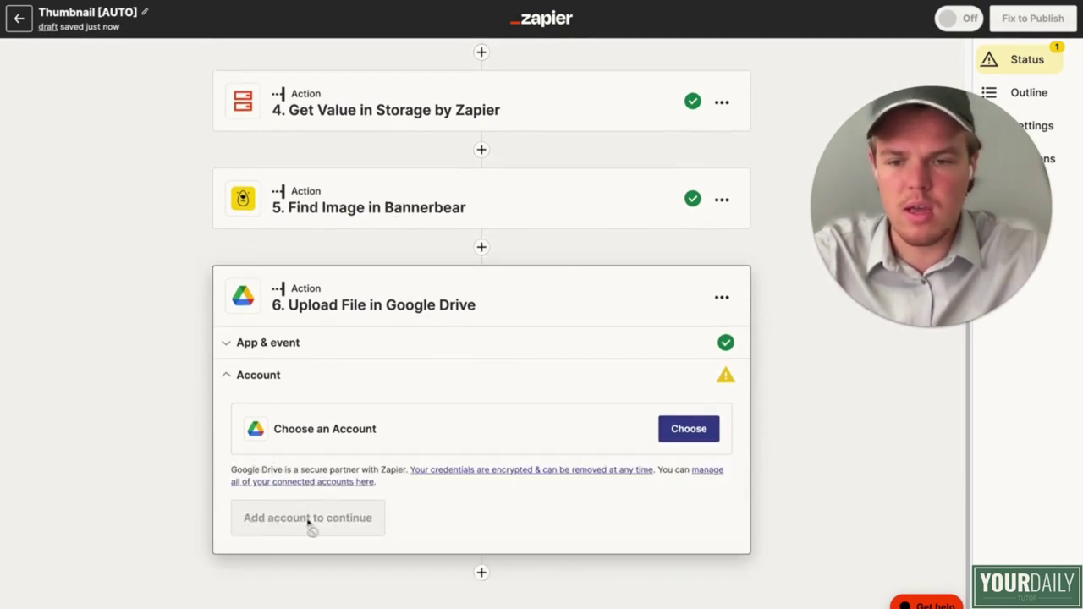
{"action": "left_click", "coordinate": [270, 513]}
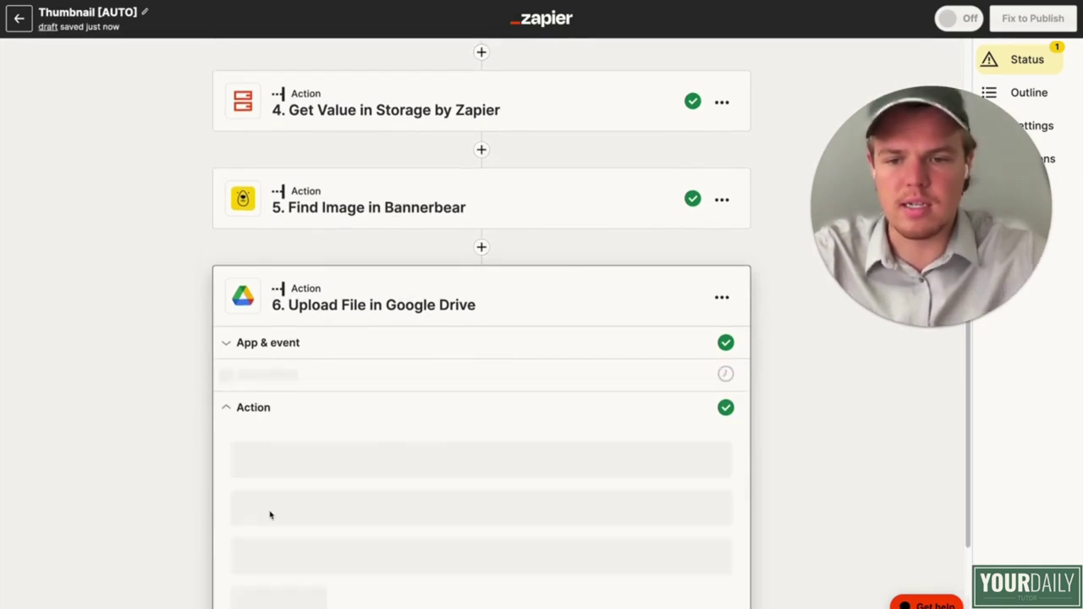
Step: Open the destination folder choices for the Upload File step
{"action": "scroll", "coordinate": [367, 111], "scroll_direction": "down", "scroll_amount": 5}
{"action": "left_click", "coordinate": [271, 275]}
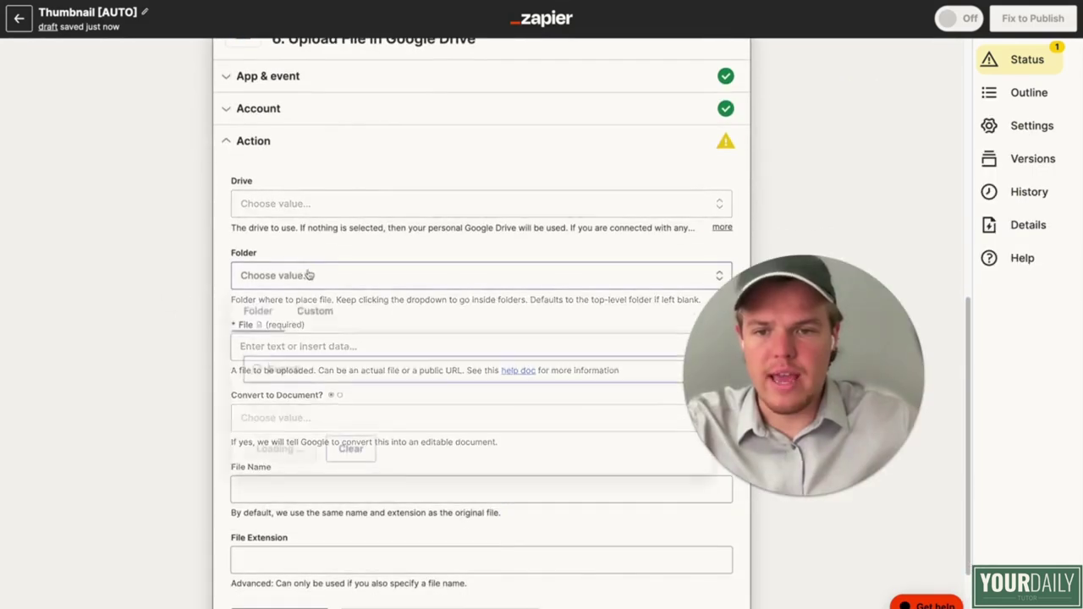
Step: Set the Google Drive upload folder to Youtube Course inside Course Zaps
{"action": "scroll", "coordinate": [317, 281], "scroll_direction": "down", "scroll_amount": 2}
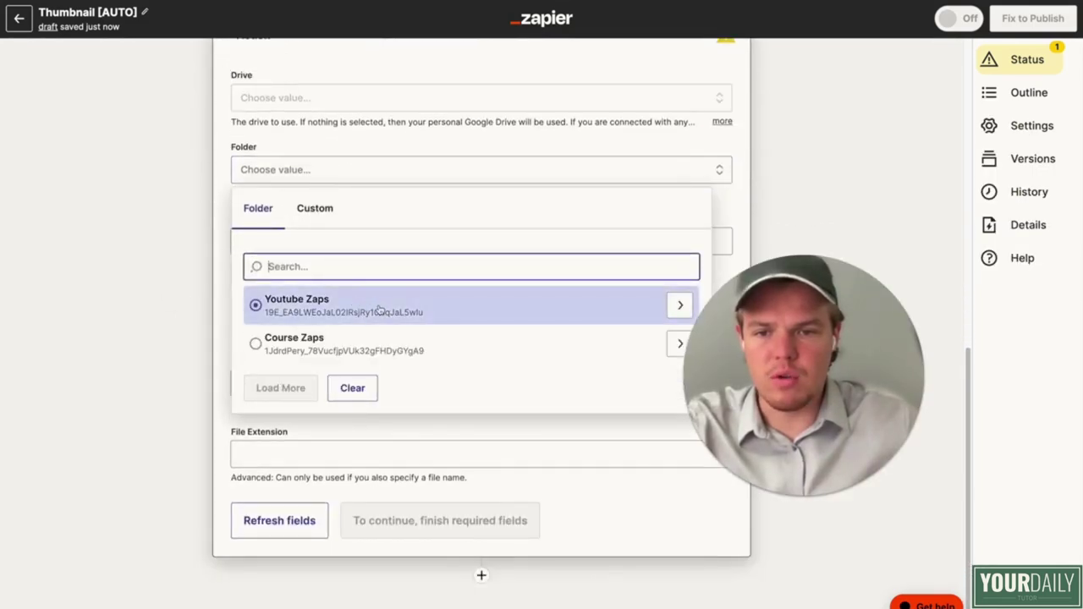
{"action": "left_click", "coordinate": [677, 343]}
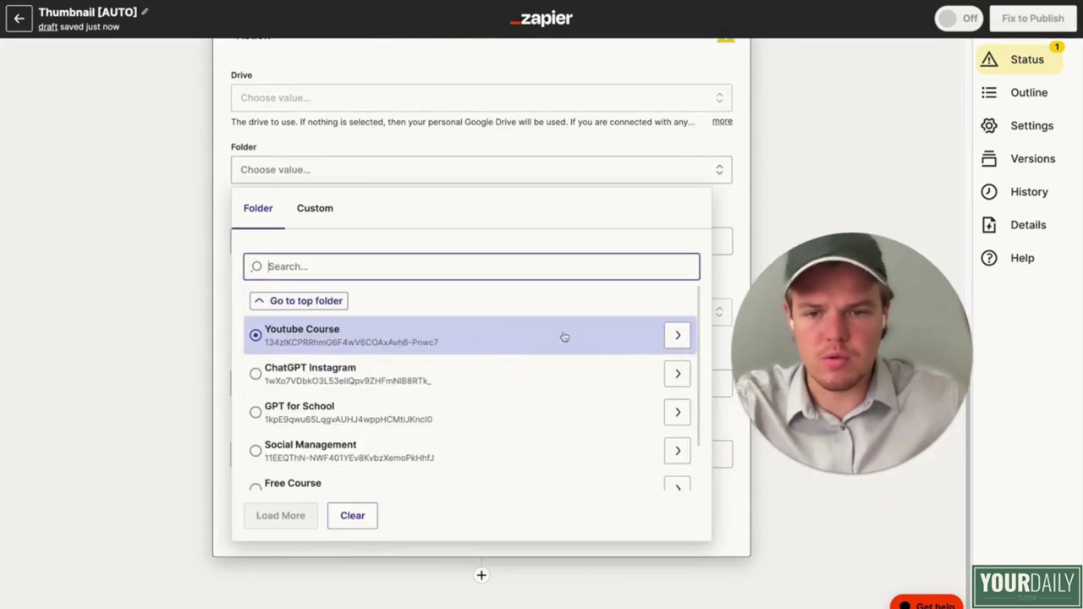
{"action": "left_click", "coordinate": [523, 335]}
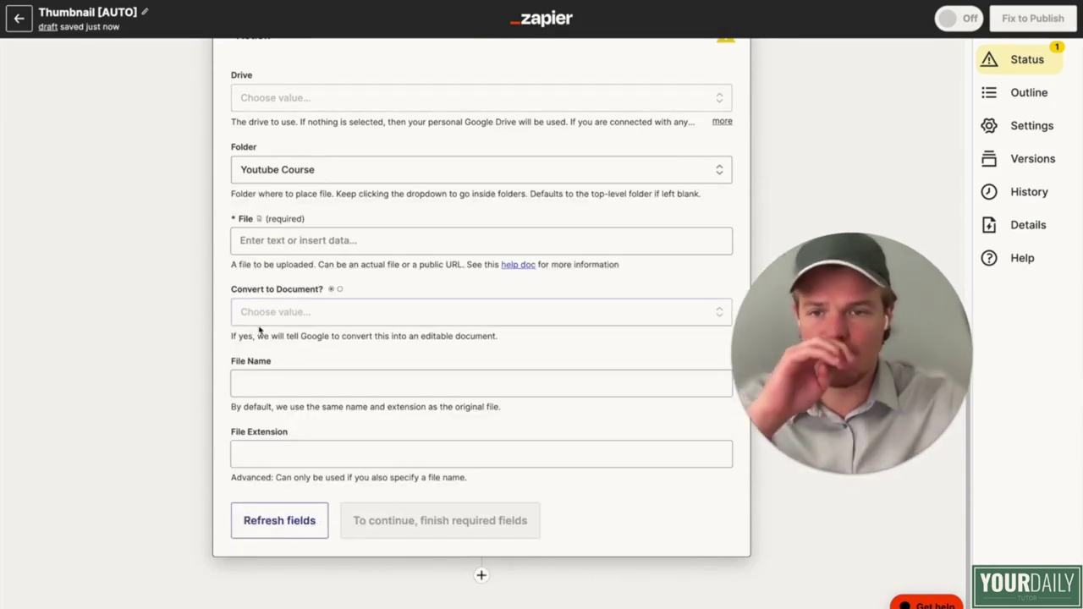
Step: Map the required File to the Image Url Jpg value from step 5, Find Image in Bannerbear
{"action": "scroll", "coordinate": [256, 334], "scroll_direction": "up", "scroll_amount": 1}
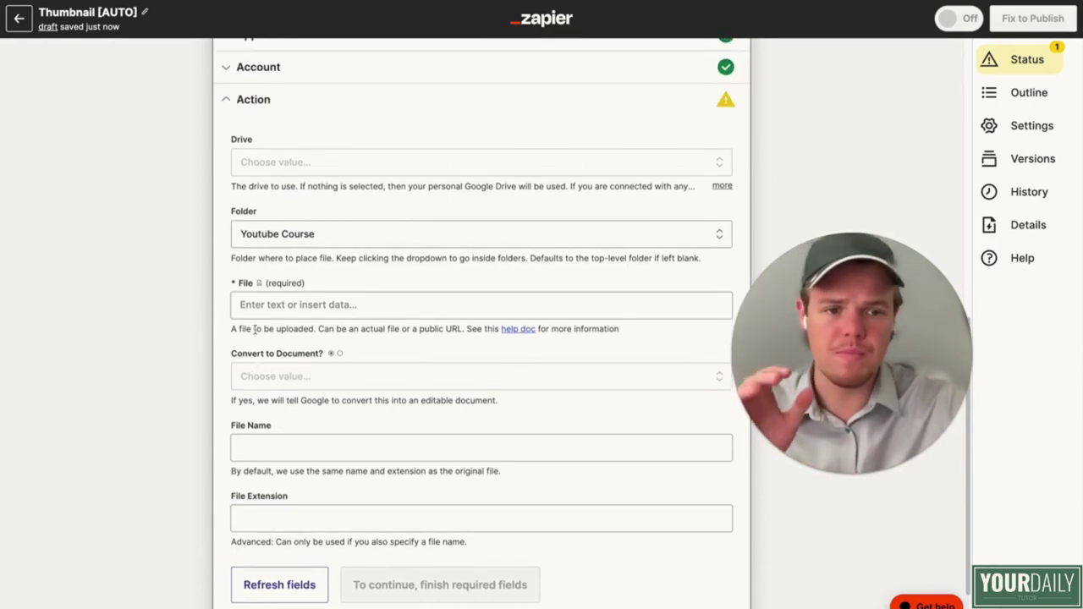
{"action": "scroll", "coordinate": [256, 330], "scroll_direction": "up", "scroll_amount": 1}
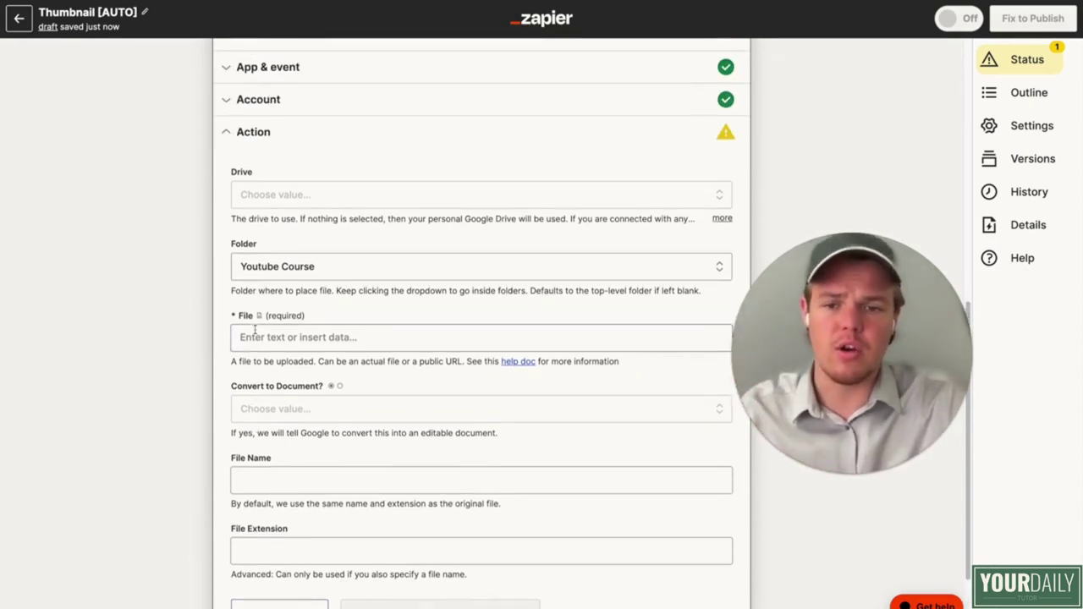
{"action": "left_click", "coordinate": [330, 336]}
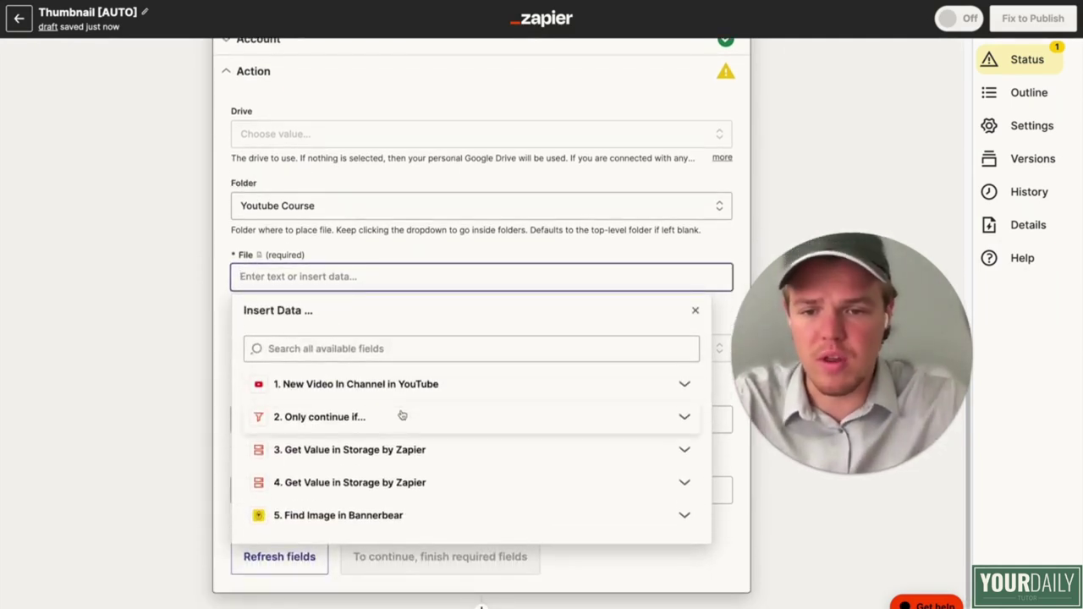
{"action": "left_click", "coordinate": [405, 512]}
{"action": "scroll", "coordinate": [448, 483], "scroll_direction": "down", "scroll_amount": 5}
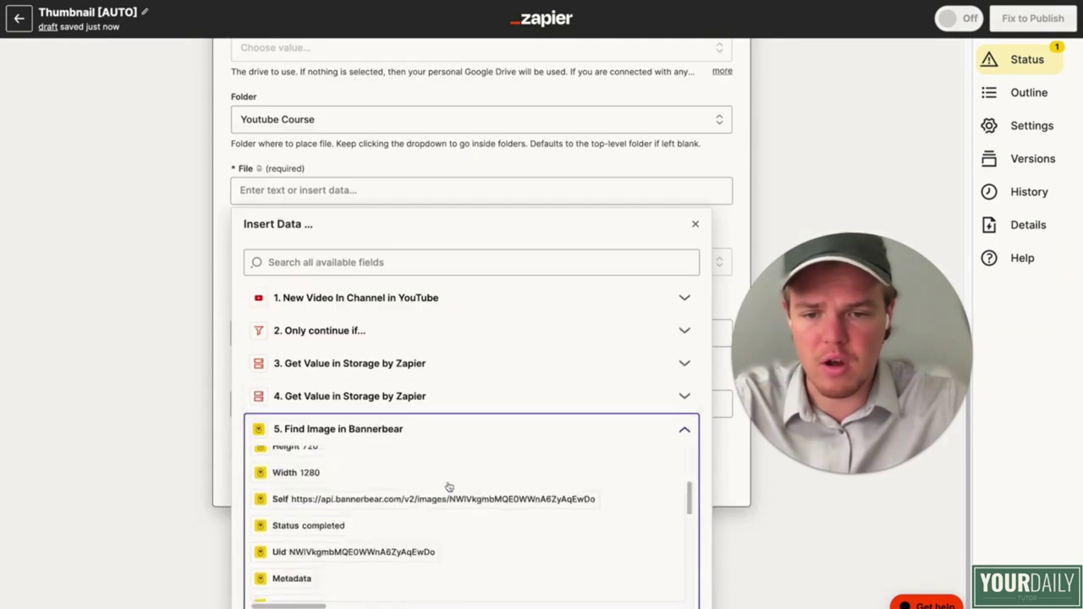
{"action": "left_click", "coordinate": [444, 535]}
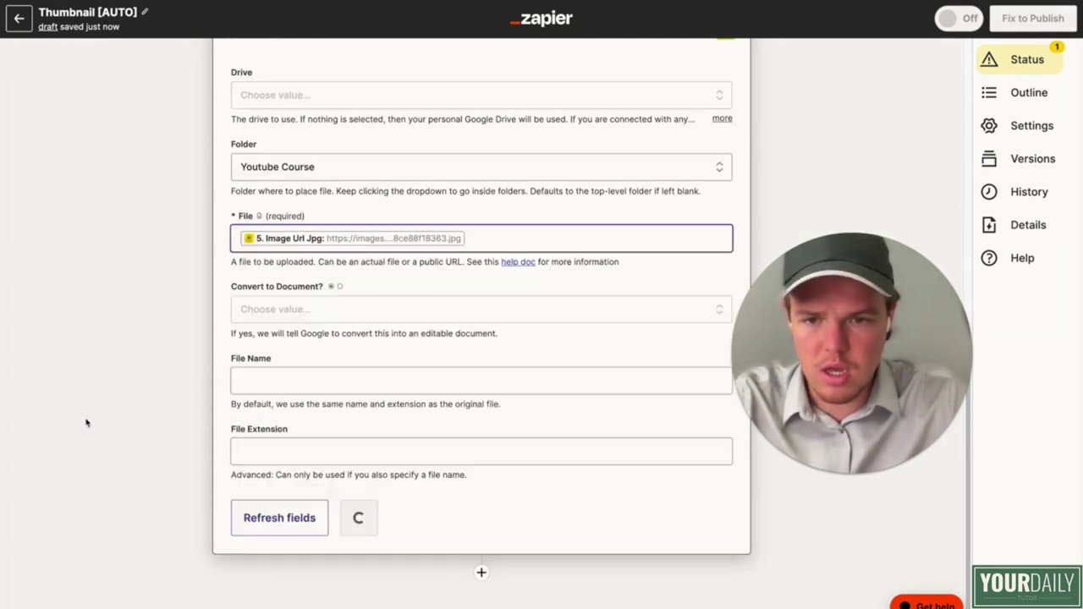
Step: Set the File Name to the step 4 Utubefoodtitle value followed by "| Webcafe Cooking"
{"action": "left_click", "coordinate": [310, 406]}
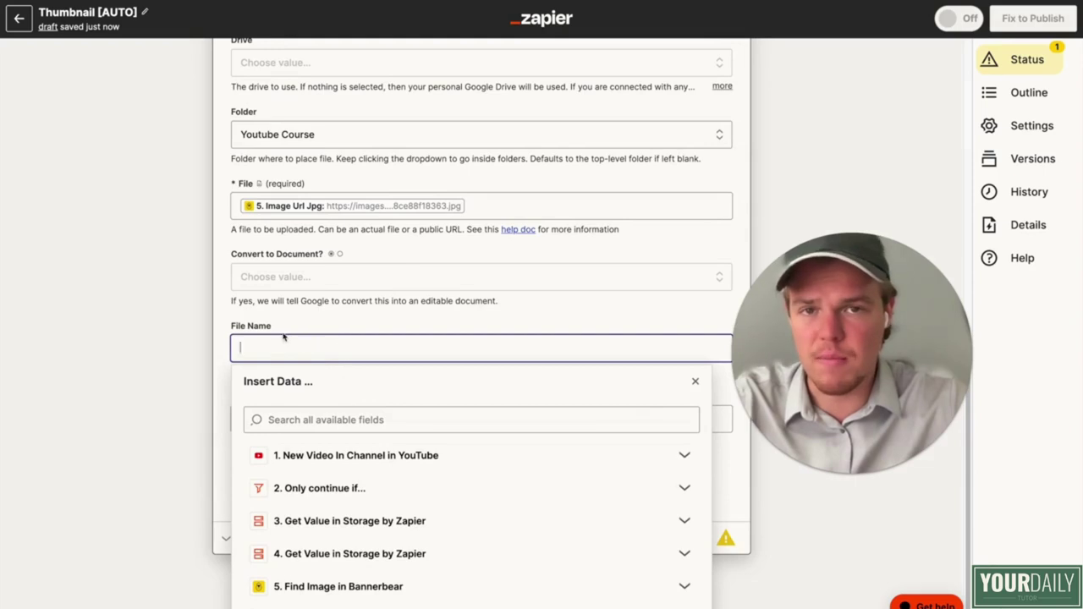
{"action": "key", "text": "Escape"}
{"action": "left_click", "coordinate": [298, 355]}
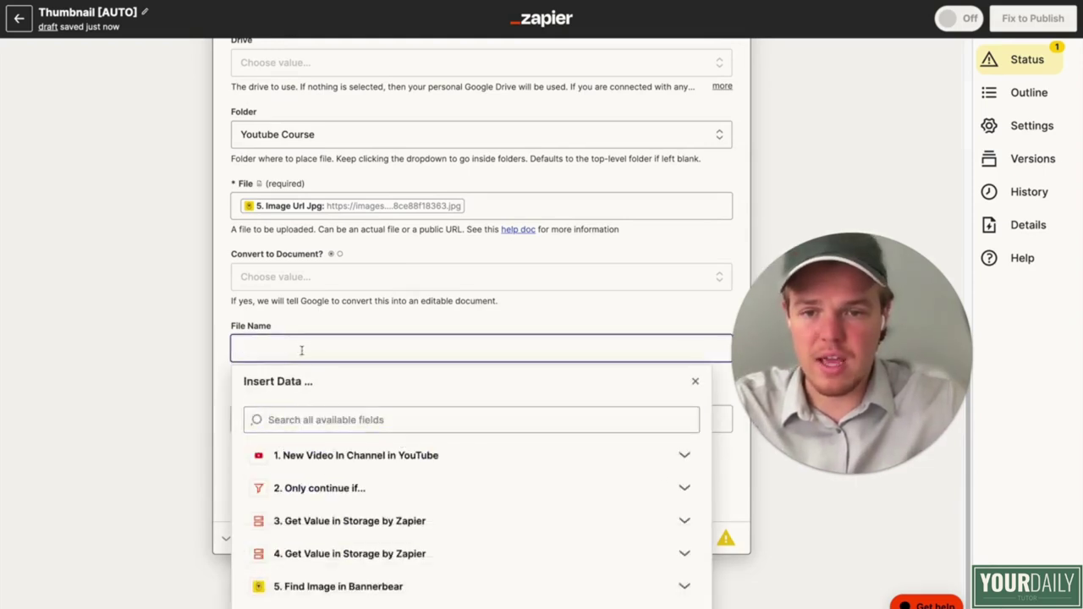
{"action": "left_click", "coordinate": [387, 554]}
{"action": "scroll", "coordinate": [398, 541], "scroll_direction": "down", "scroll_amount": 3}
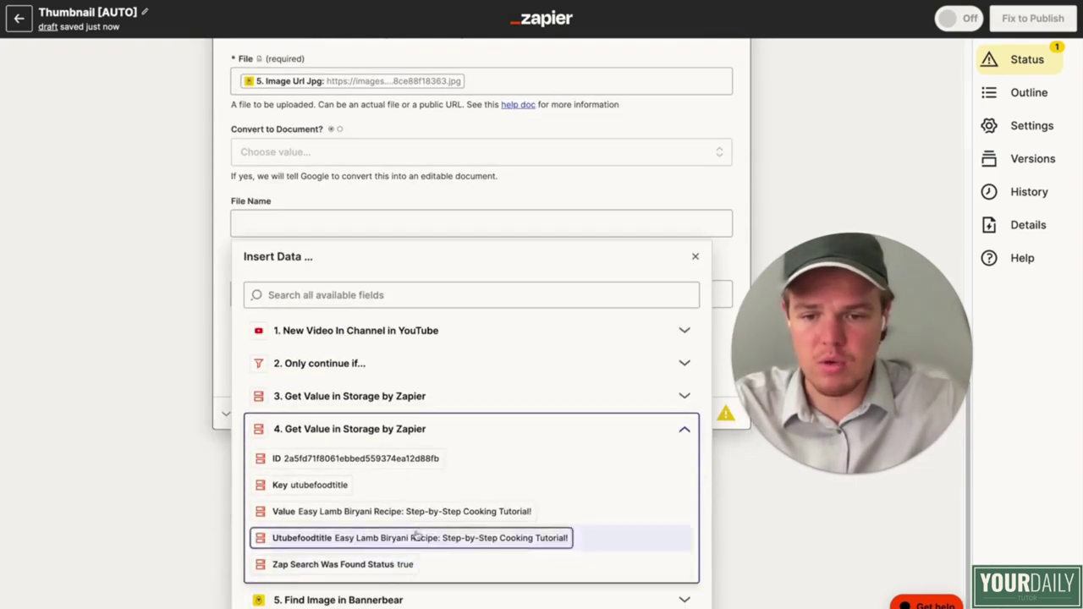
{"action": "left_click", "coordinate": [421, 537]}
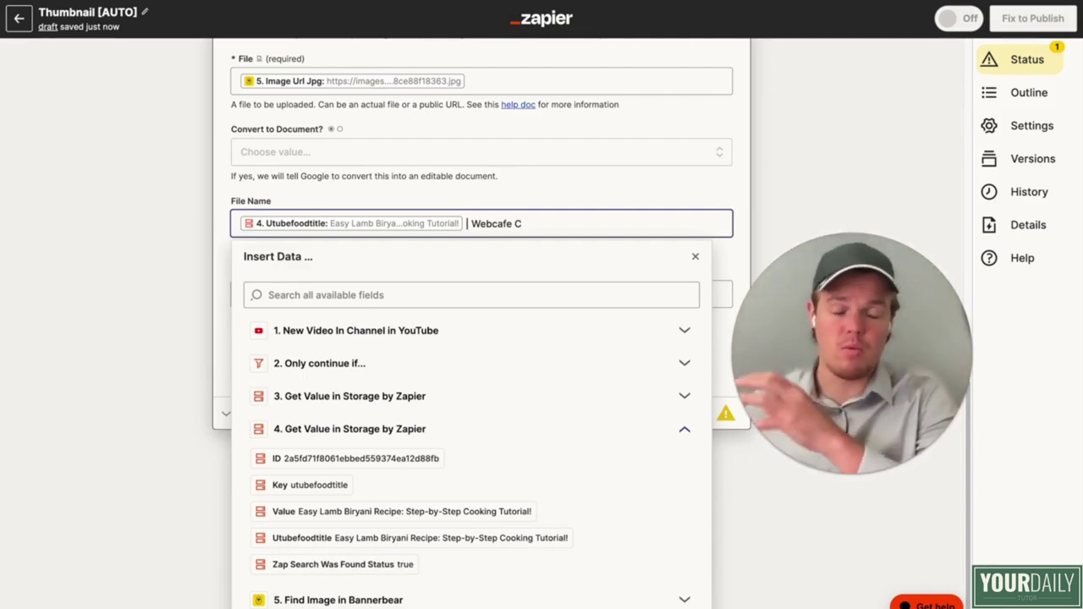
{"action": "type", "text": "| Webcafe C"}
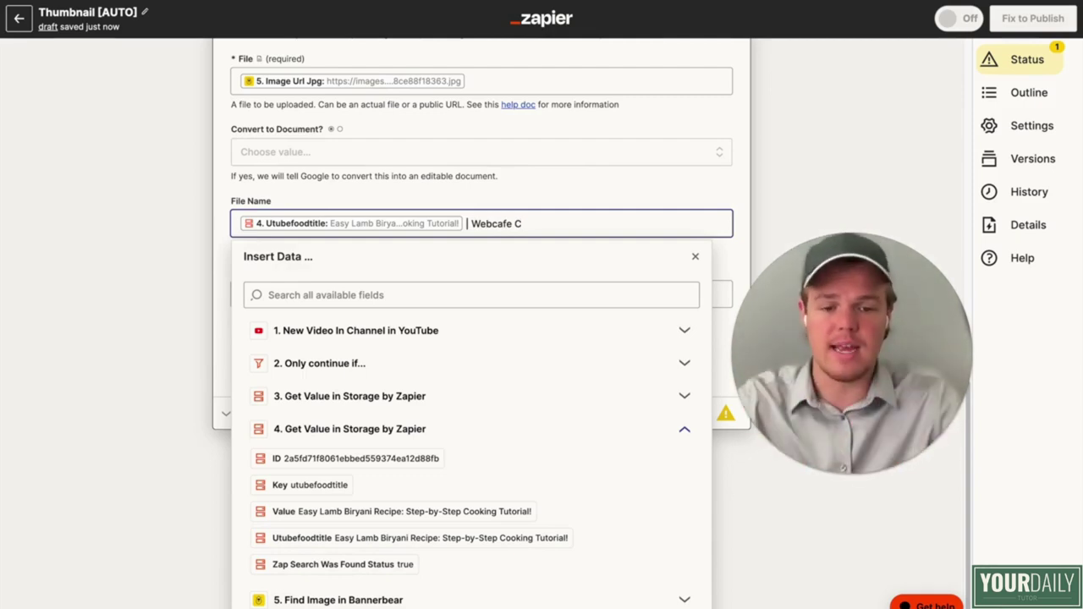
{"action": "type", "text": "ooking"}
{"action": "left_click", "coordinate": [167, 273]}
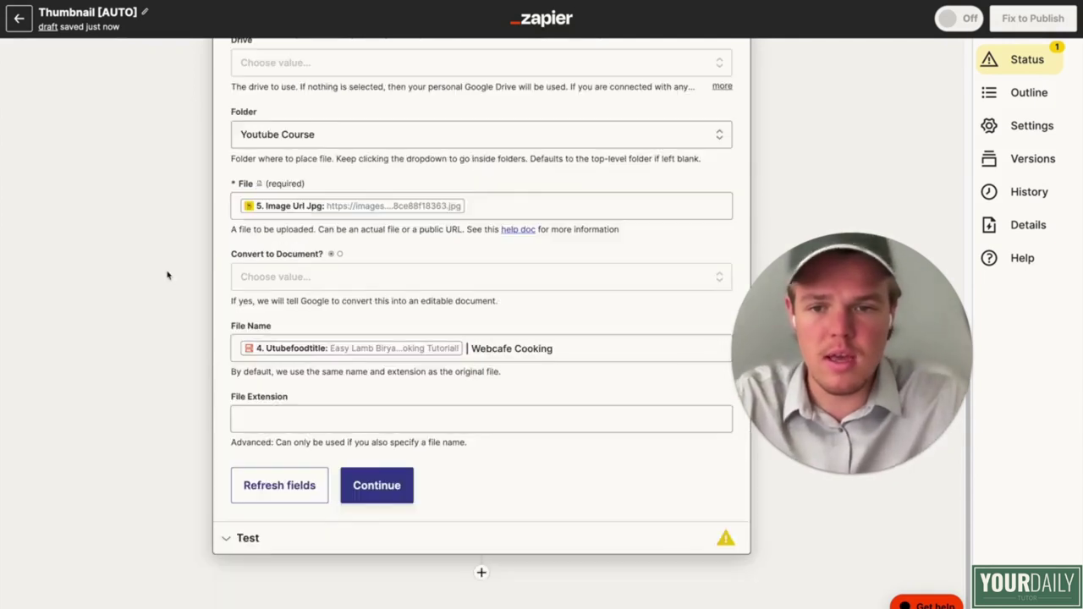
Step: Test the upload action, switch to Google Drive and preview the uploaded image in the Youtube Course folder
{"action": "left_click", "coordinate": [385, 483]}
{"action": "left_click", "coordinate": [368, 519]}
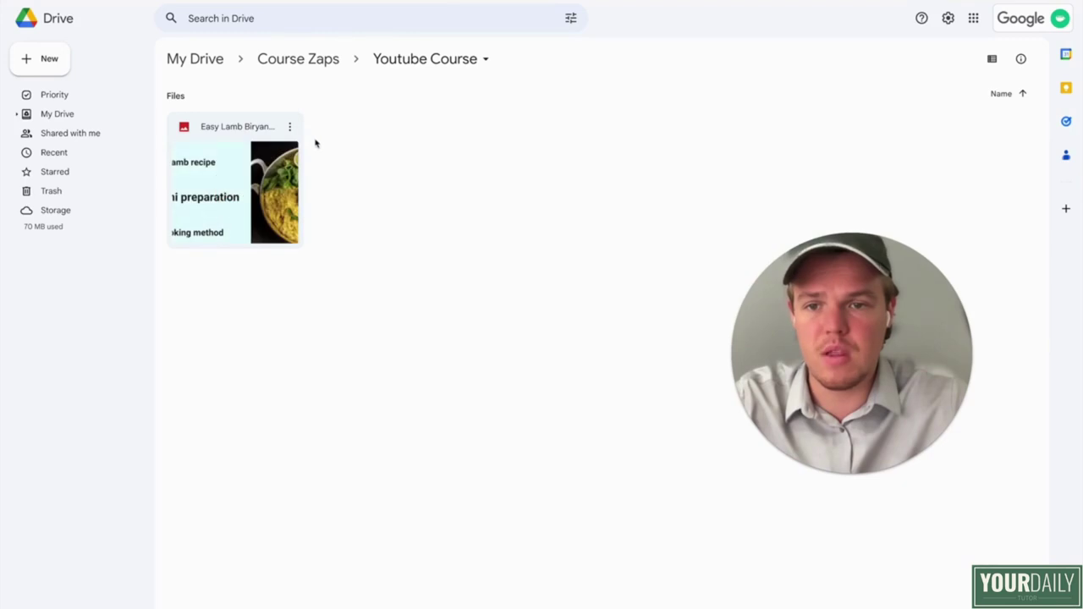
{"action": "double_click", "coordinate": [233, 186]}
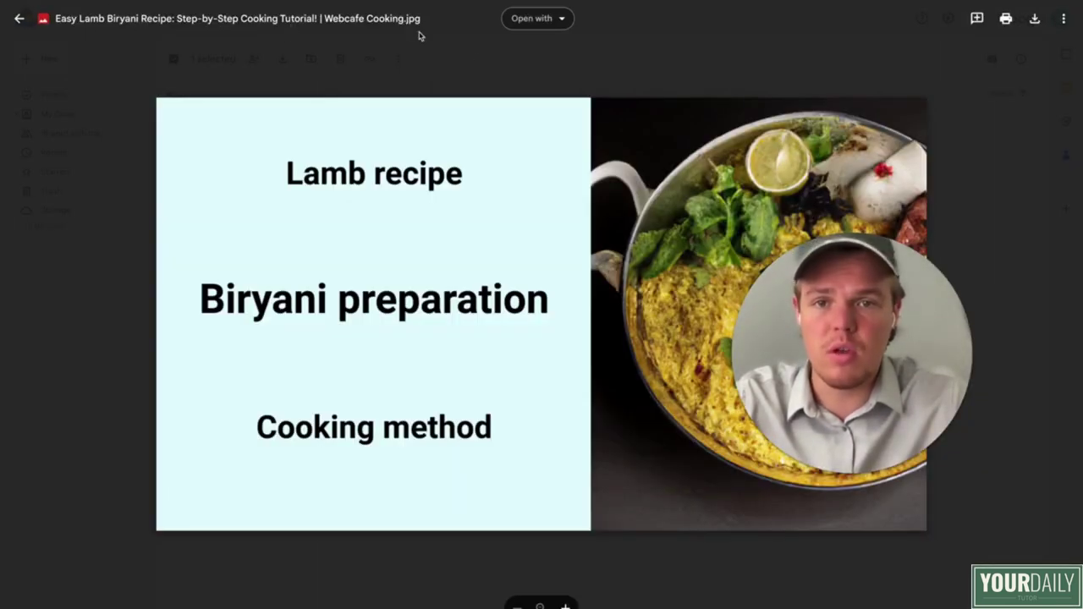
{"action": "left_click", "coordinate": [499, 65]}
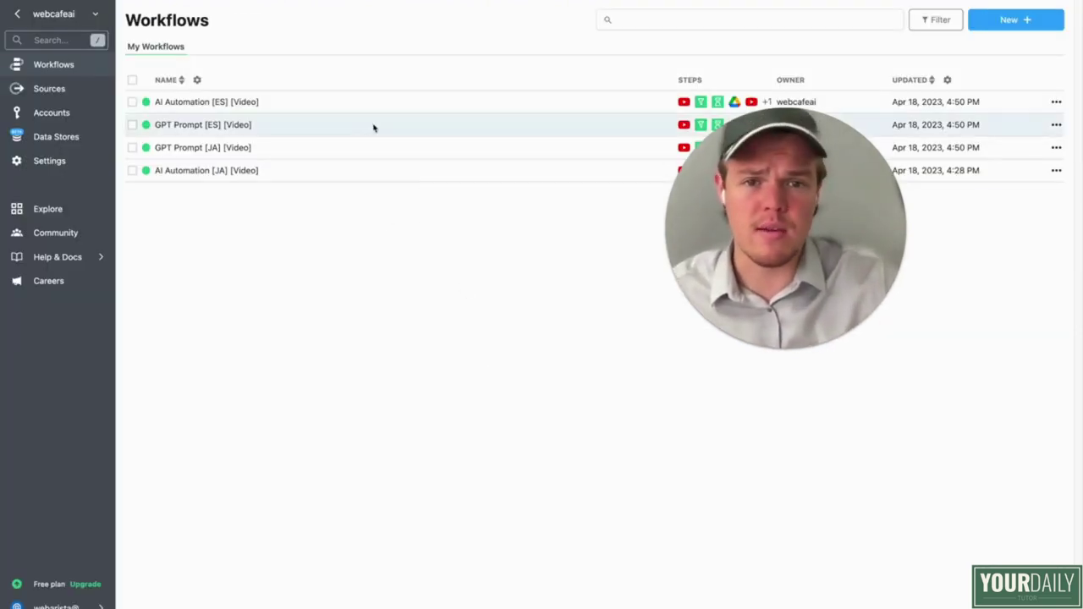
Step: Create a new Pipedream workflow with the YouTube (Data API) trigger New Videos in Channel
{"action": "left_click", "coordinate": [1007, 20]}
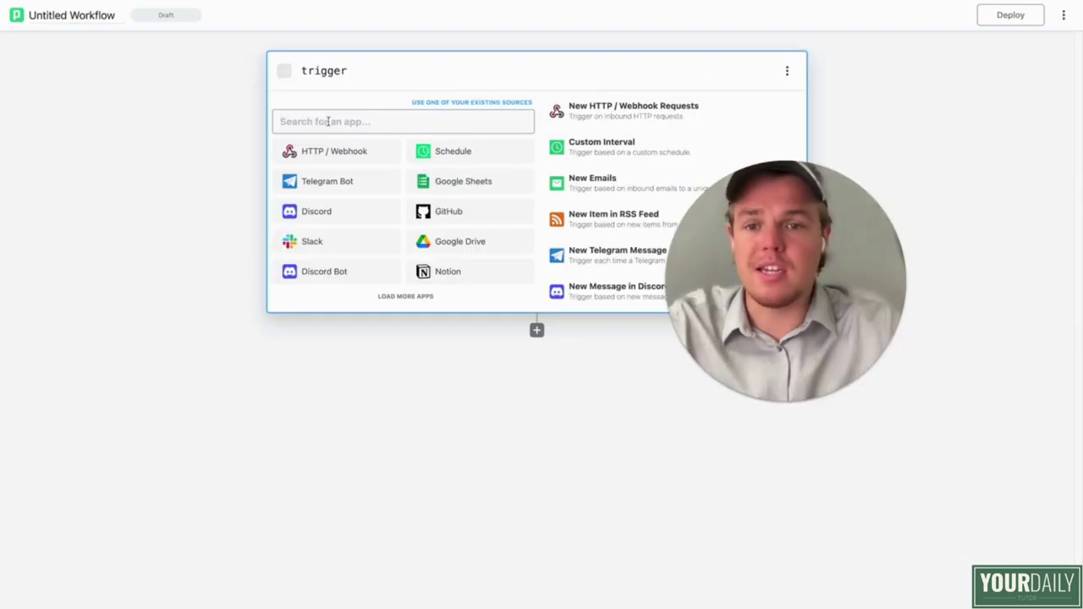
{"action": "left_click", "coordinate": [328, 121]}
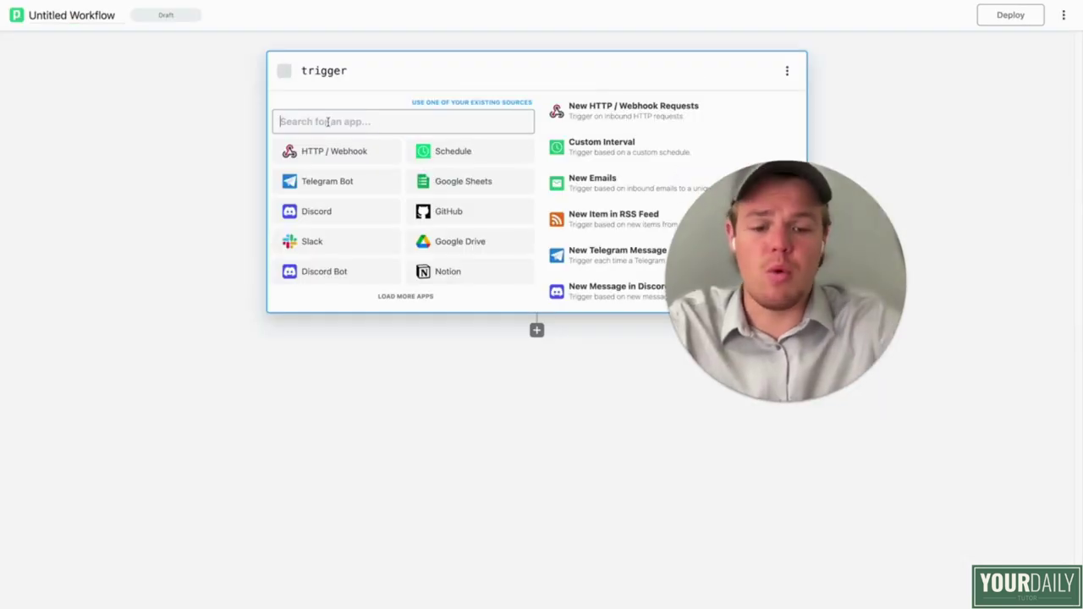
{"action": "type", "text": "yout"}
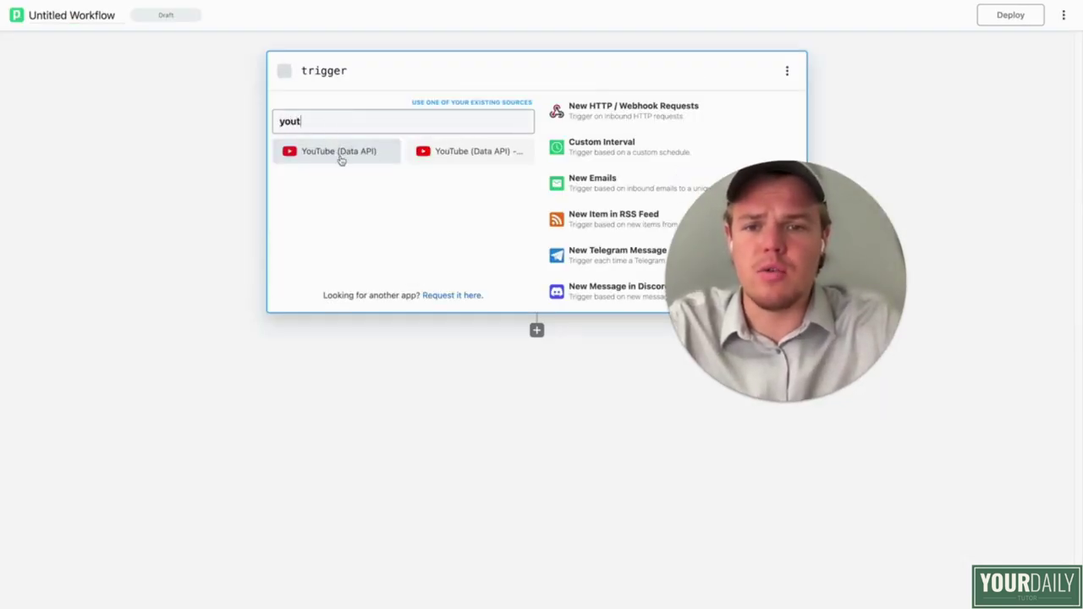
{"action": "left_click", "coordinate": [341, 160]}
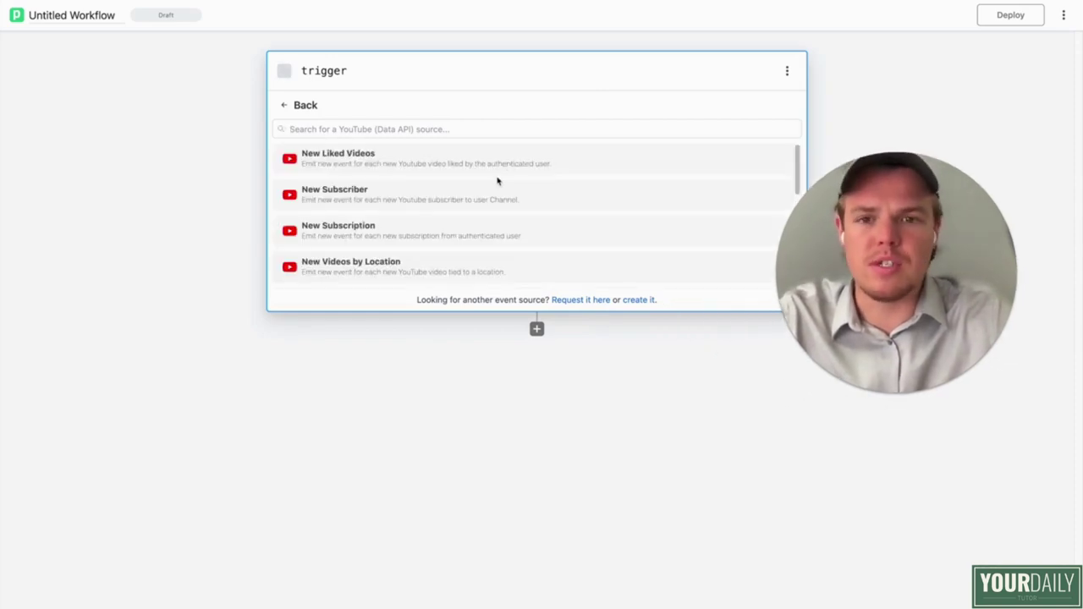
{"action": "scroll", "coordinate": [498, 180], "scroll_direction": "down", "scroll_amount": 3}
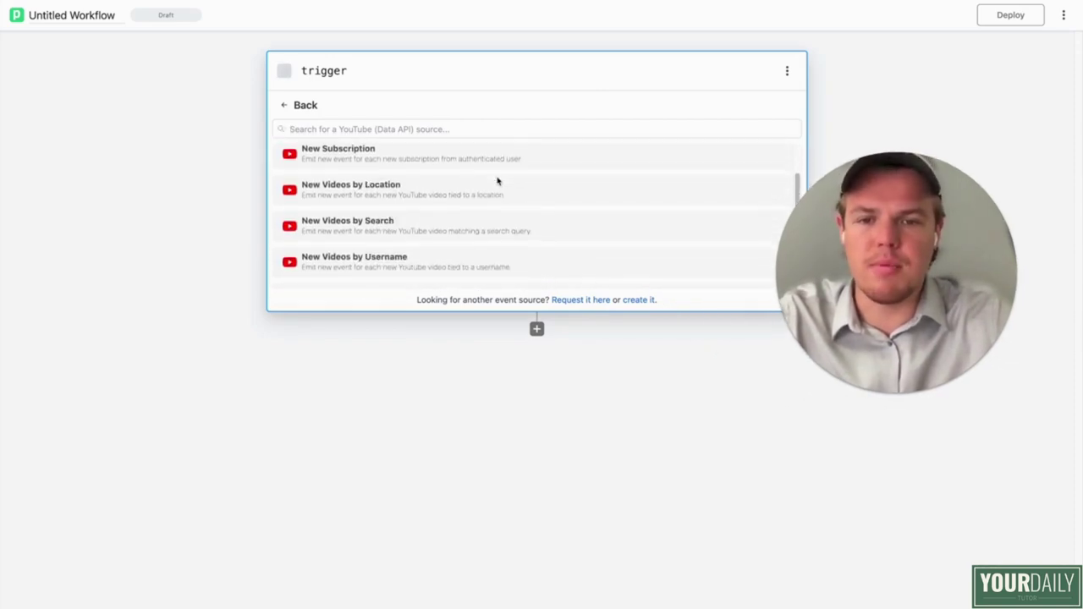
{"action": "scroll", "coordinate": [497, 180], "scroll_direction": "up", "scroll_amount": 2}
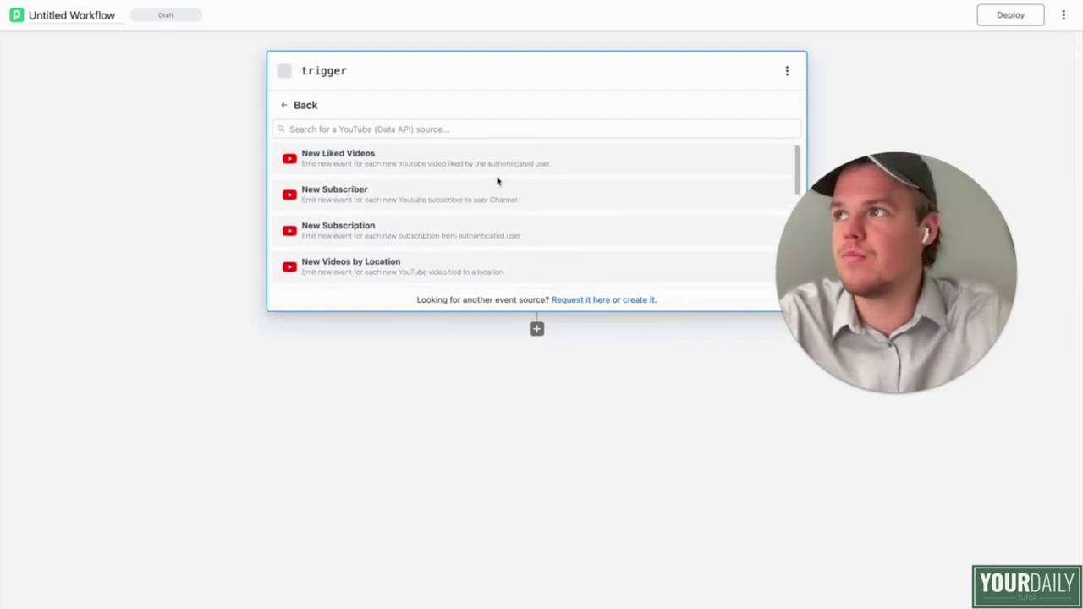
{"action": "scroll", "coordinate": [495, 182], "scroll_direction": "down", "scroll_amount": 5}
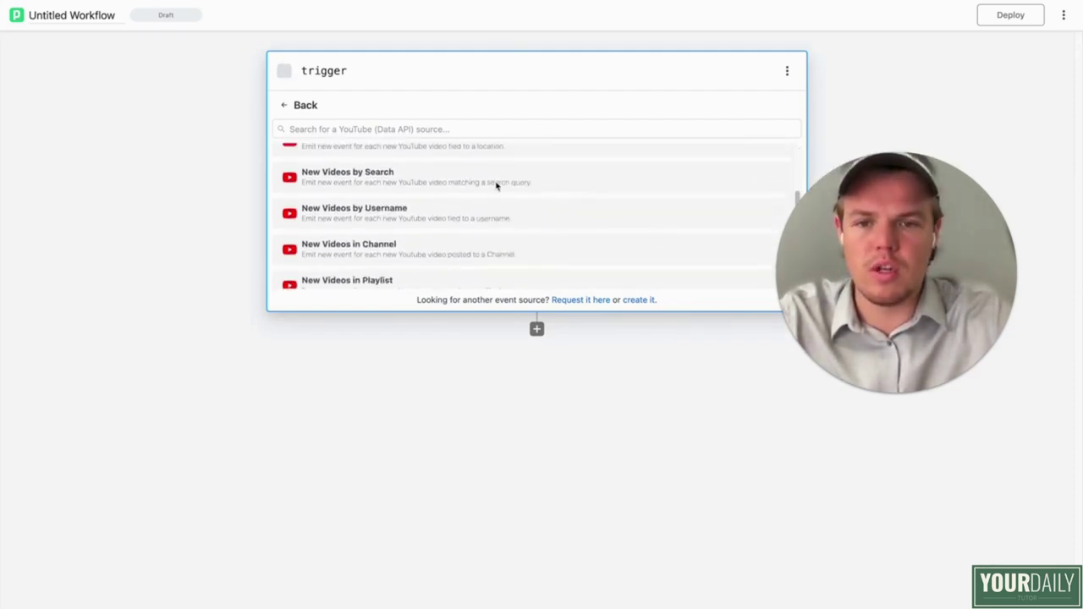
{"action": "left_click", "coordinate": [453, 196]}
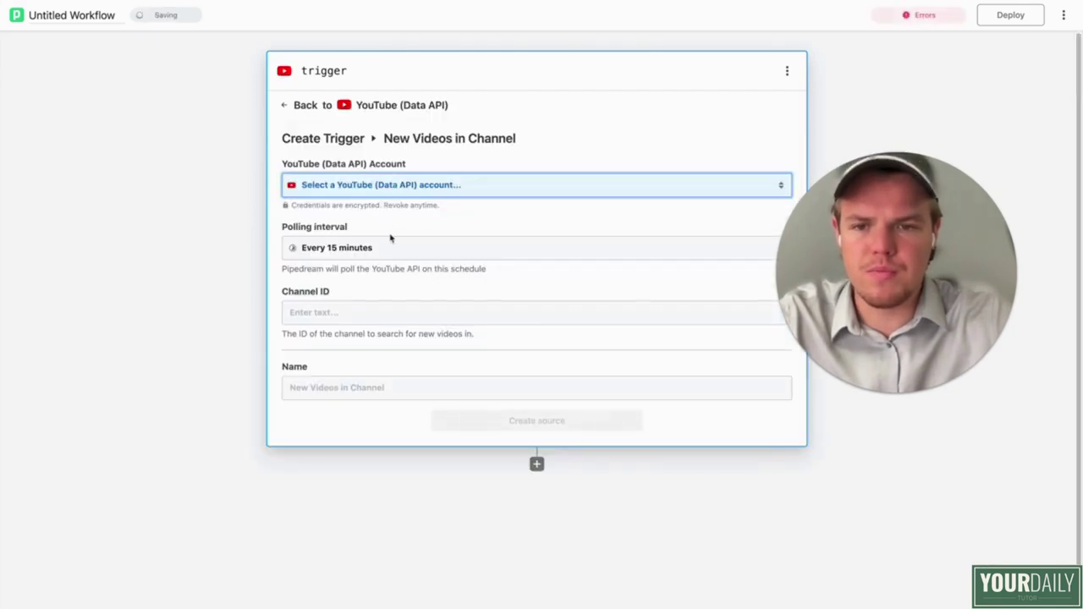
Step: Select the English Youtube account for the trigger and set its polling interval to every 1 minute
{"action": "left_click", "coordinate": [434, 192]}
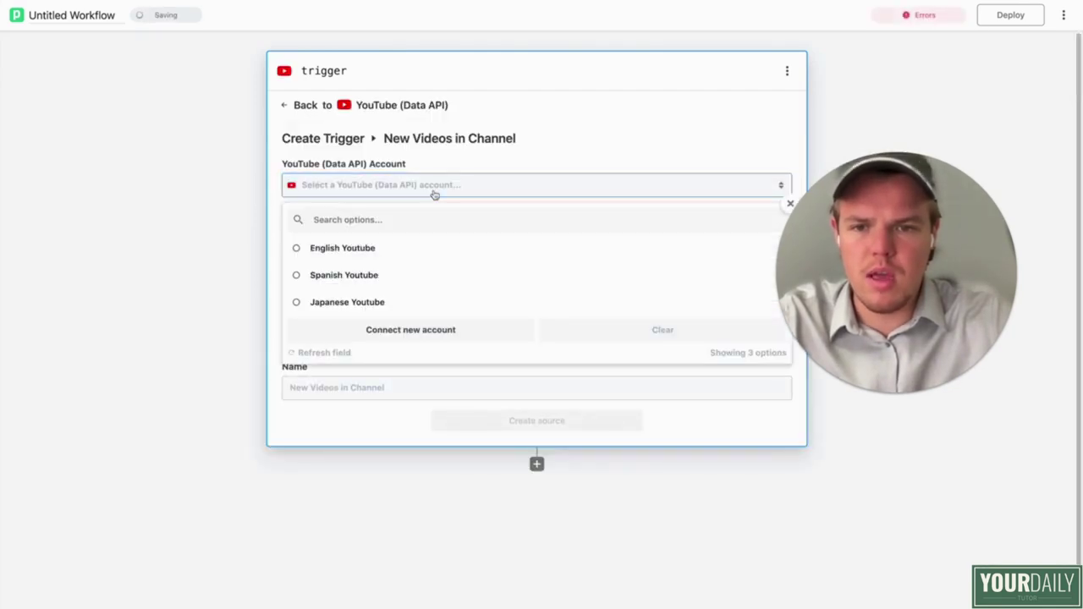
{"action": "left_click", "coordinate": [384, 251]}
{"action": "scroll", "coordinate": [193, 222], "scroll_direction": "down", "scroll_amount": 1}
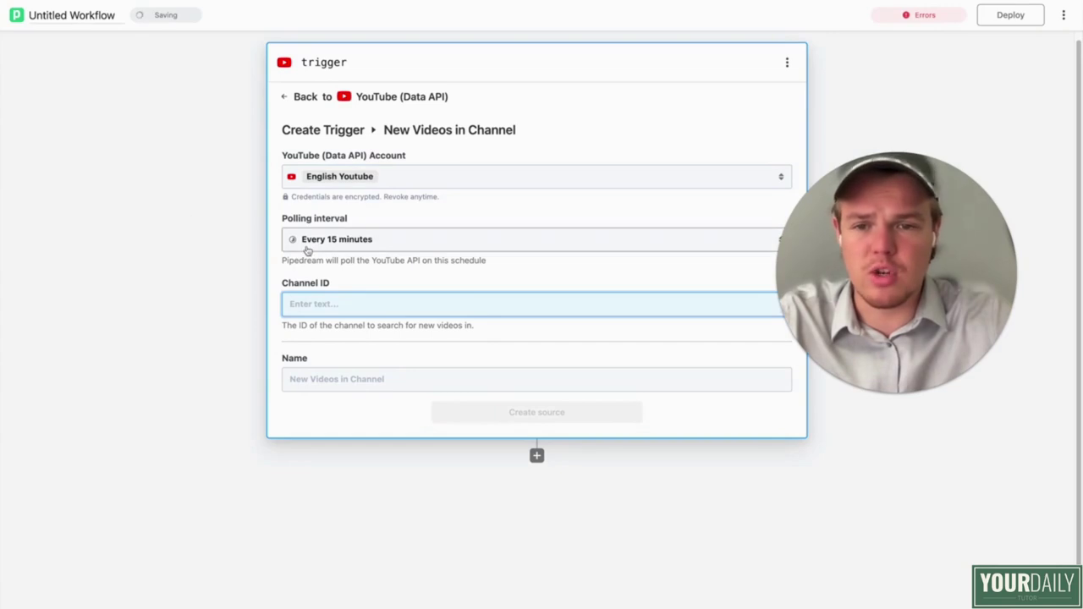
{"action": "left_click", "coordinate": [363, 234]}
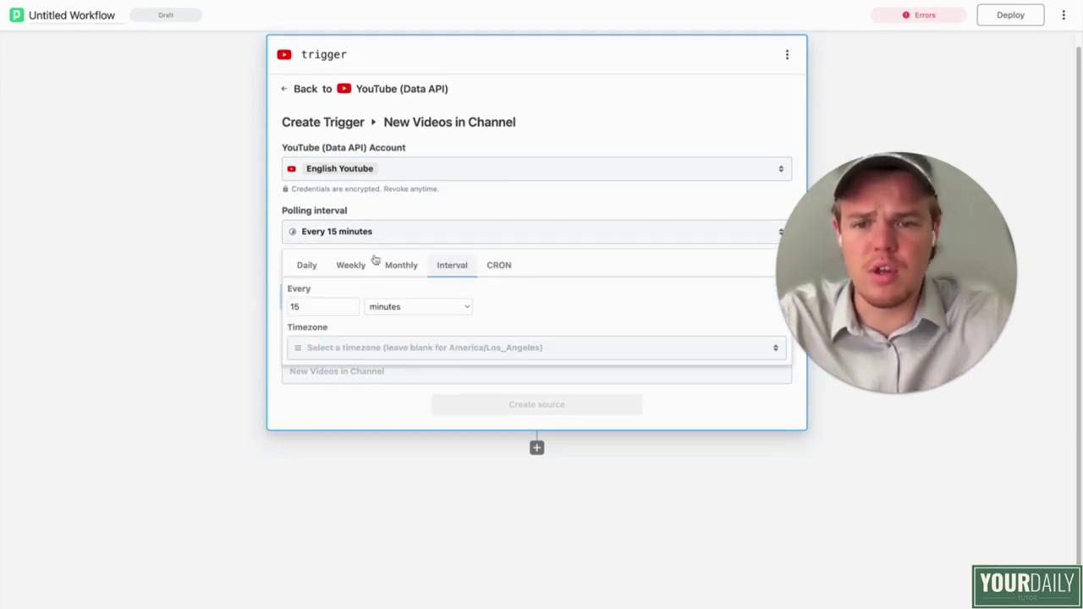
{"action": "double_click", "coordinate": [319, 306]}
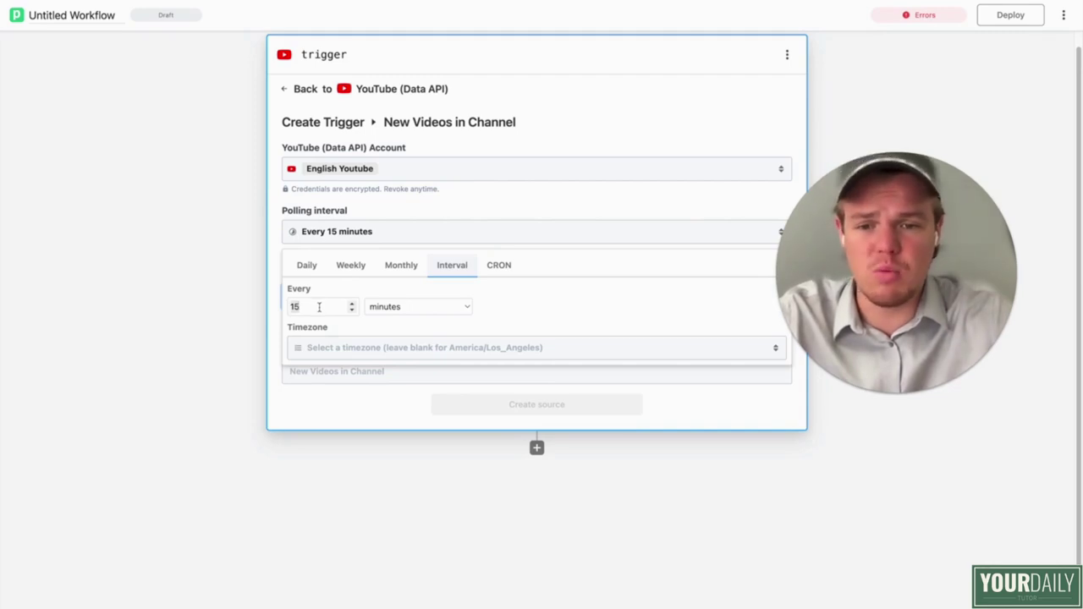
{"action": "type", "text": "1"}
{"action": "left_click", "coordinate": [233, 307]}
{"action": "scroll", "coordinate": [292, 288], "scroll_direction": "down", "scroll_amount": 1}
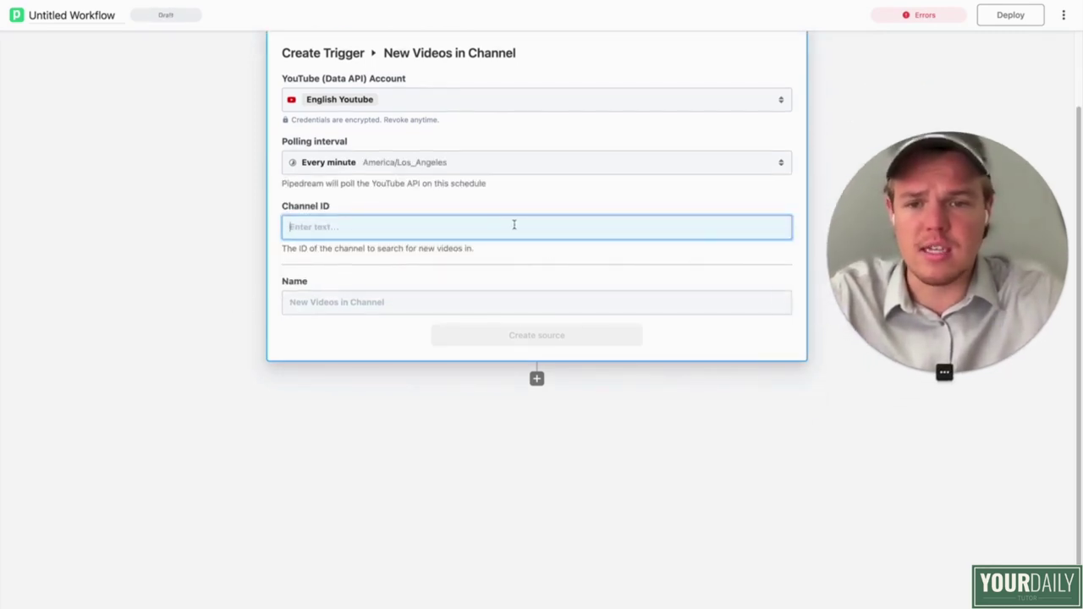
Step: Enter UCJFMlSxcvlZg5yZUYJT0Pug as the Channel ID and create the trigger source
{"action": "left_click", "coordinate": [286, 19]}
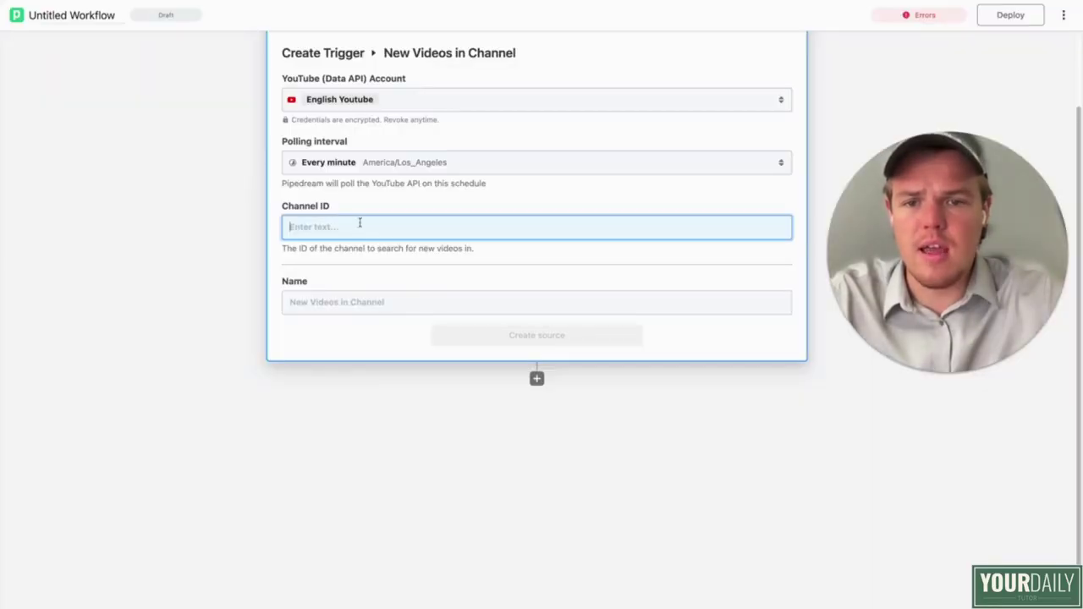
{"action": "type", "text": "UCJFMlSxcvlZg5yZUYJT0Pug"}
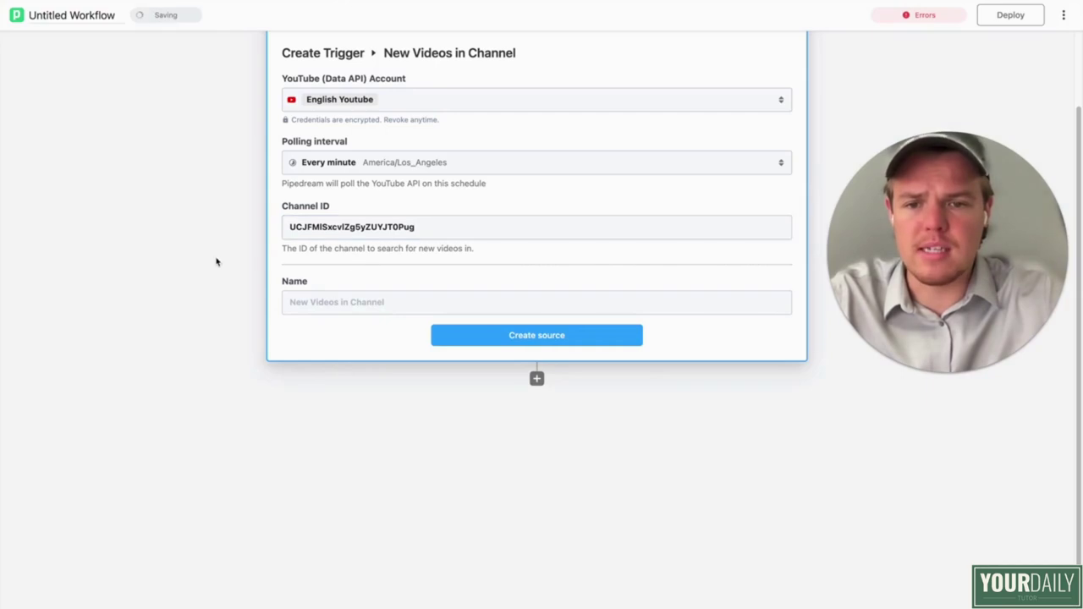
{"action": "left_click", "coordinate": [492, 342]}
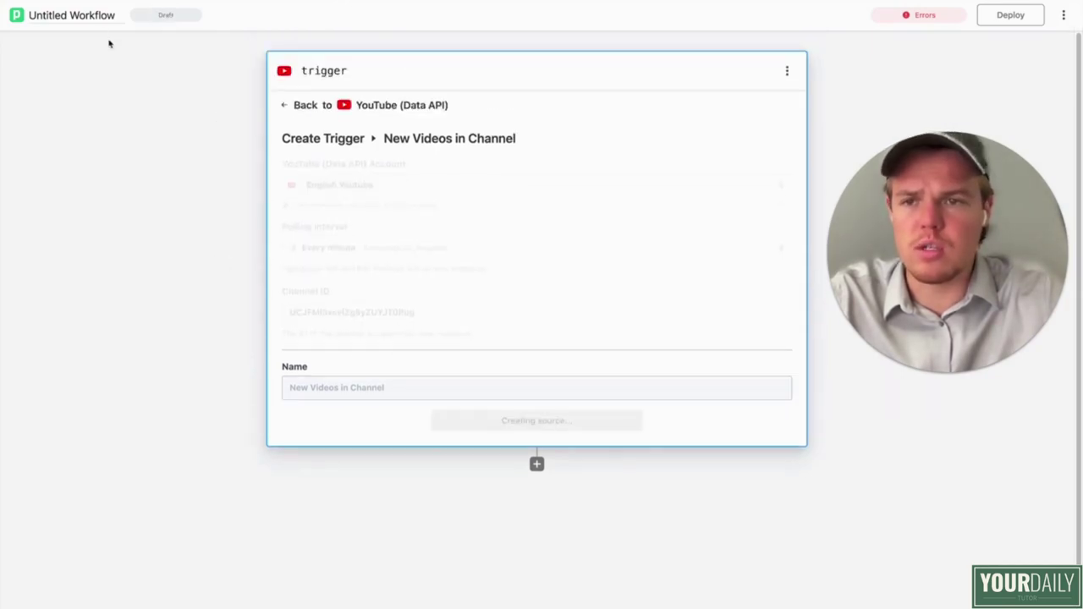
Step: Rename the untitled workflow as Thumb Automatic
{"action": "left_click", "coordinate": [88, 15]}
{"action": "type", "text": "THumb"}
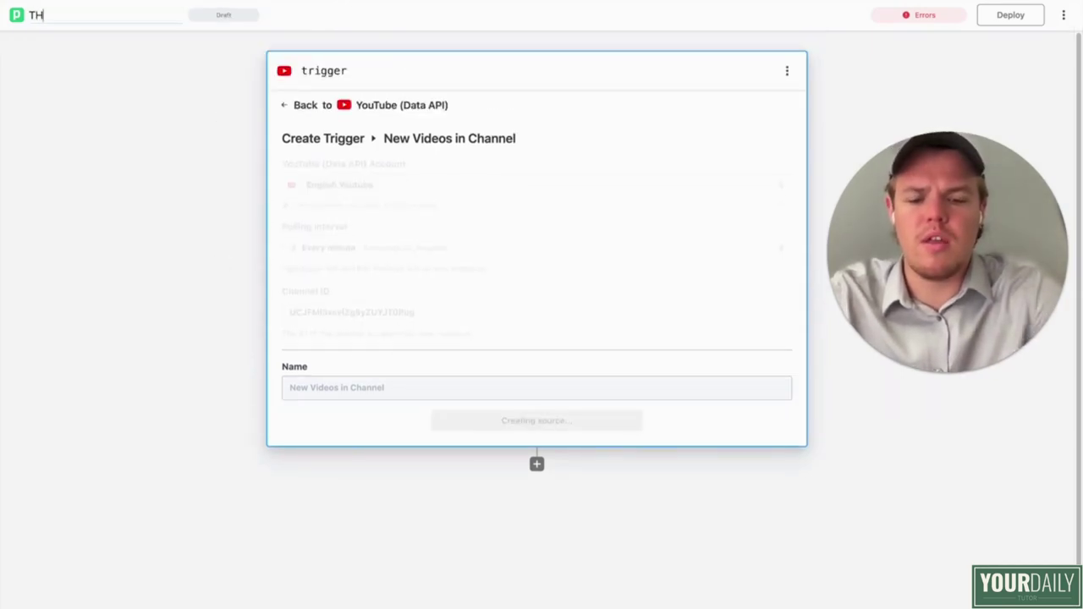
{"action": "key", "text": "BackSpace"}
{"action": "key", "text": "BackSpace"}
{"action": "key", "text": "BackSpace"}
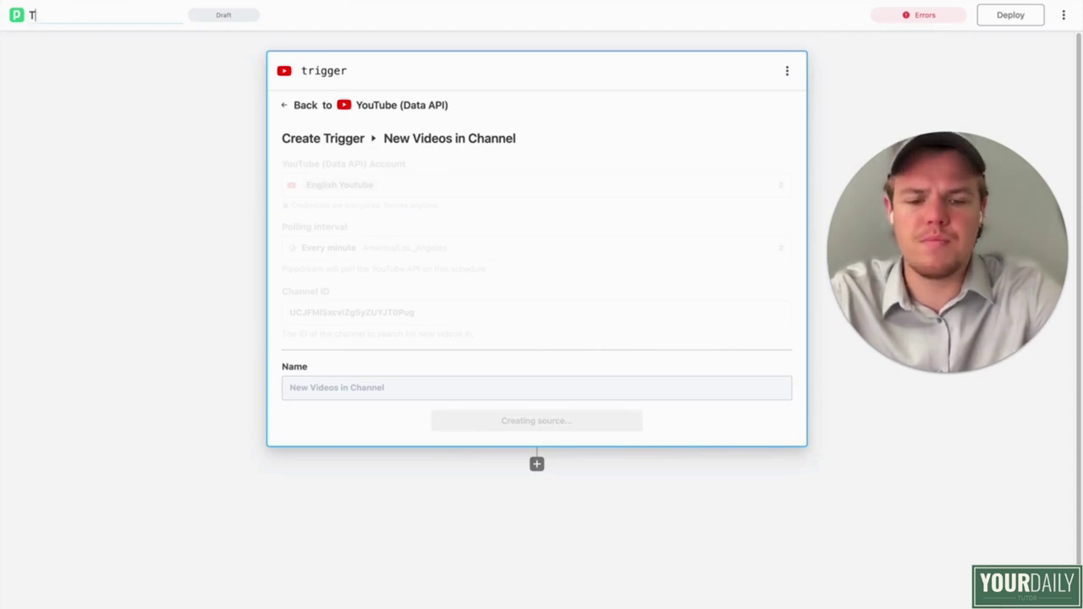
{"action": "type", "text": "Automatic"}
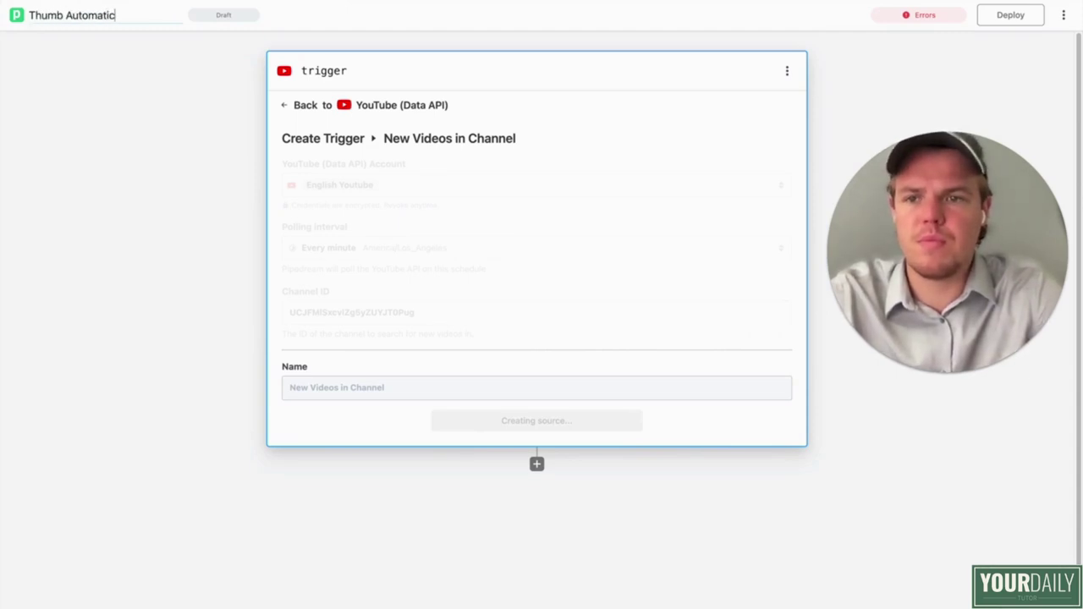
{"action": "left_click", "coordinate": [125, 208]}
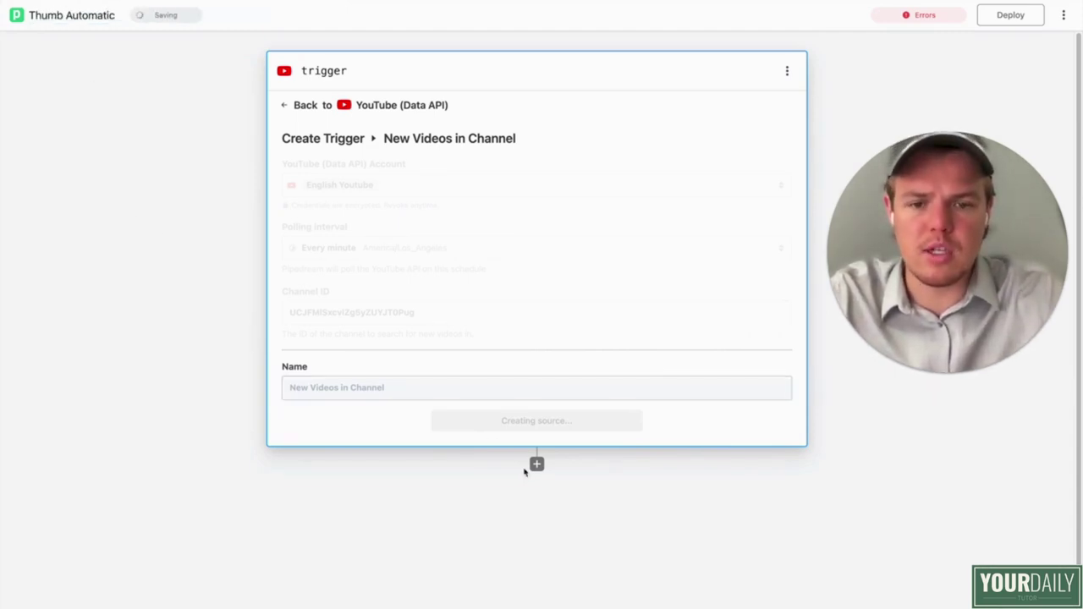
Step: Add a Filter step below the trigger with the action Continue execution if a condition is met
{"action": "left_click", "coordinate": [536, 464]}
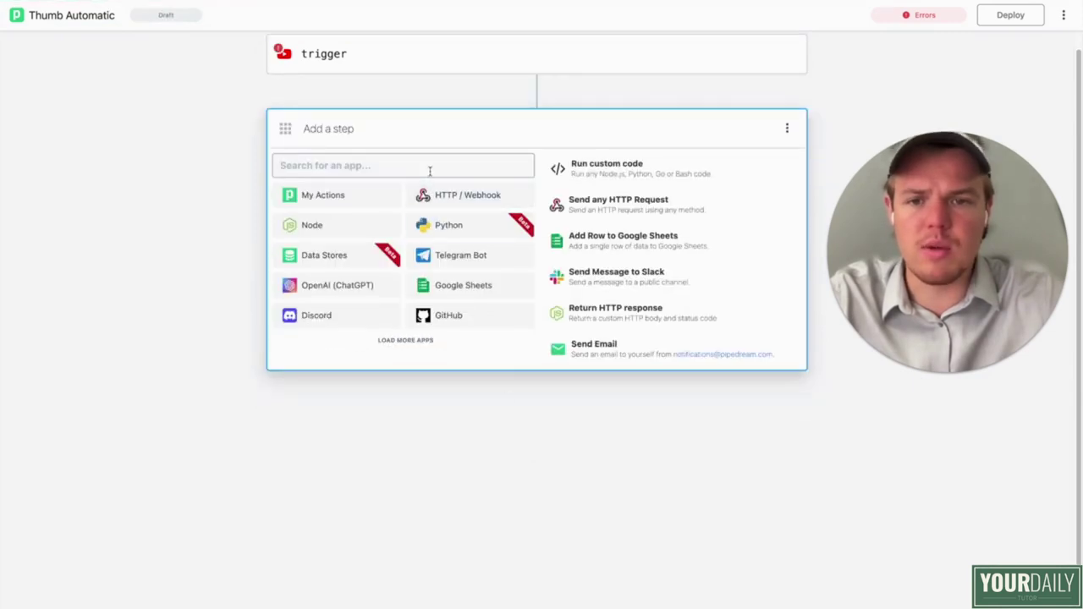
{"action": "type", "text": "fil"}
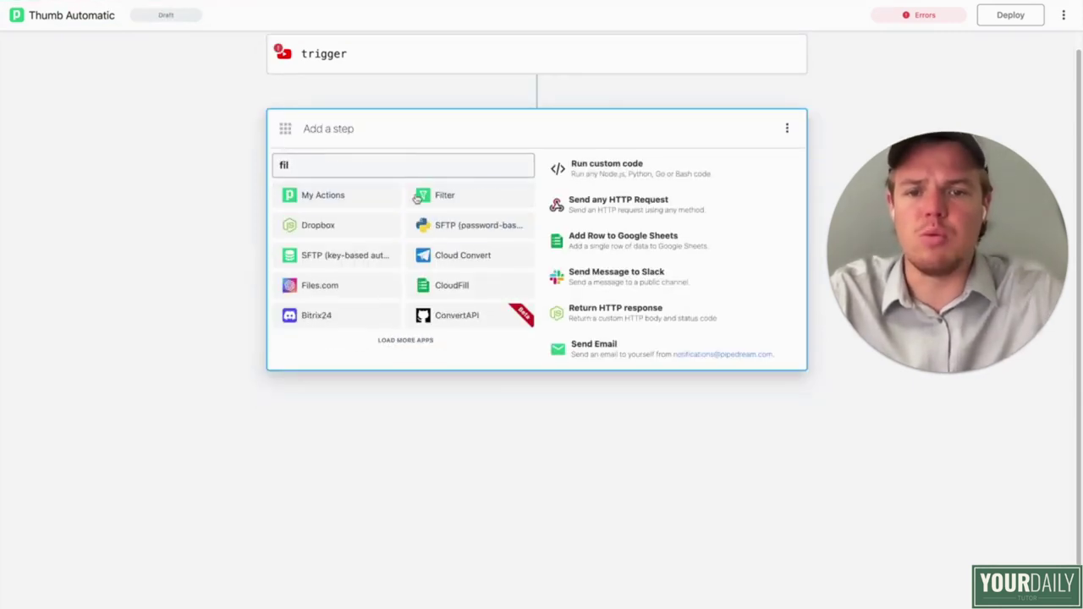
{"action": "left_click", "coordinate": [421, 195]}
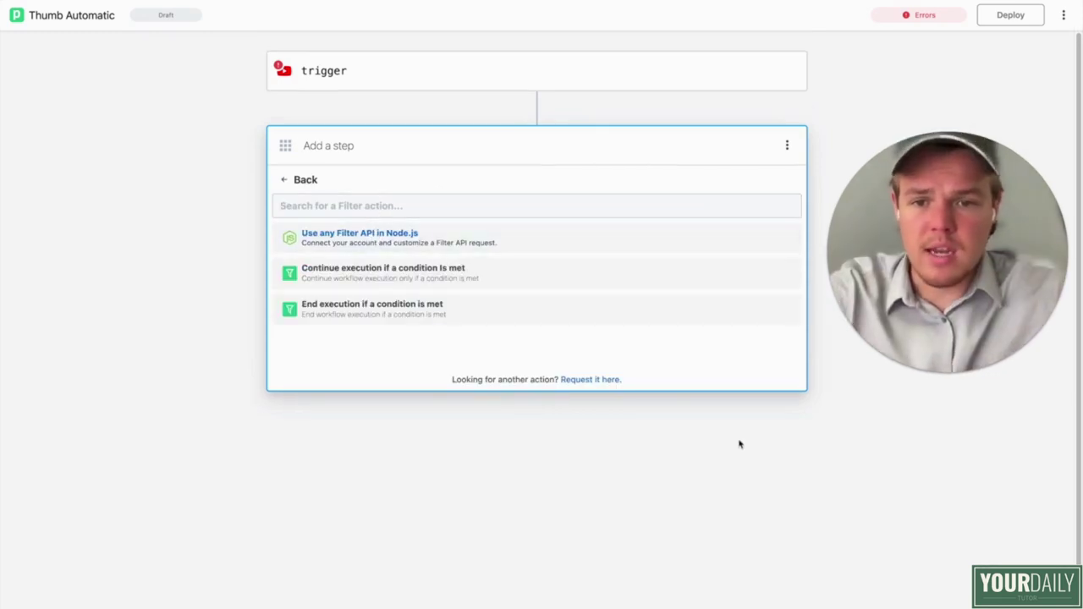
{"action": "left_click", "coordinate": [545, 279]}
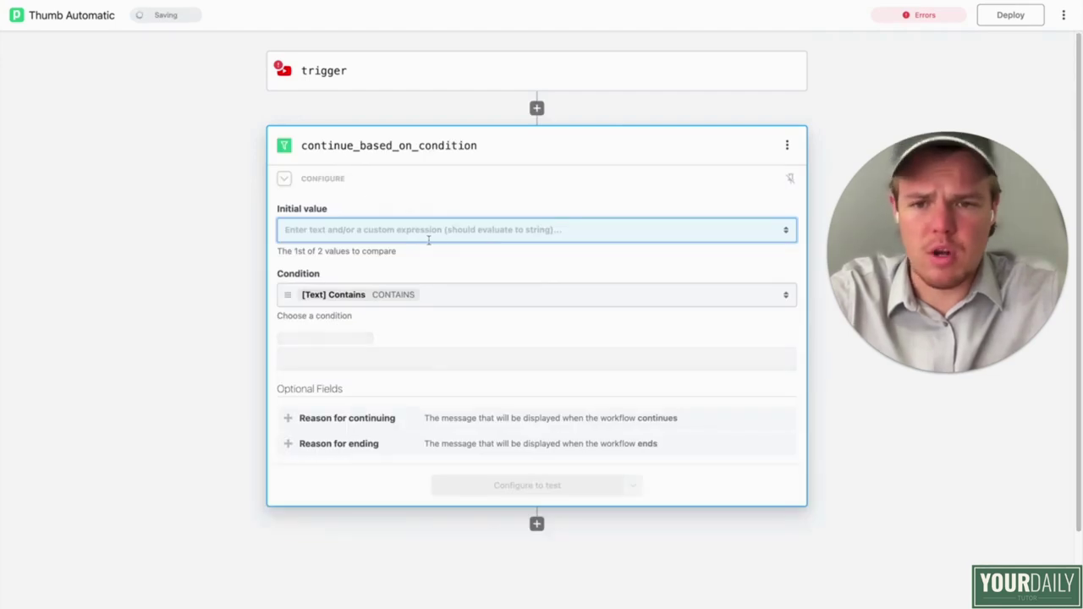
{"action": "left_click", "coordinate": [433, 238]}
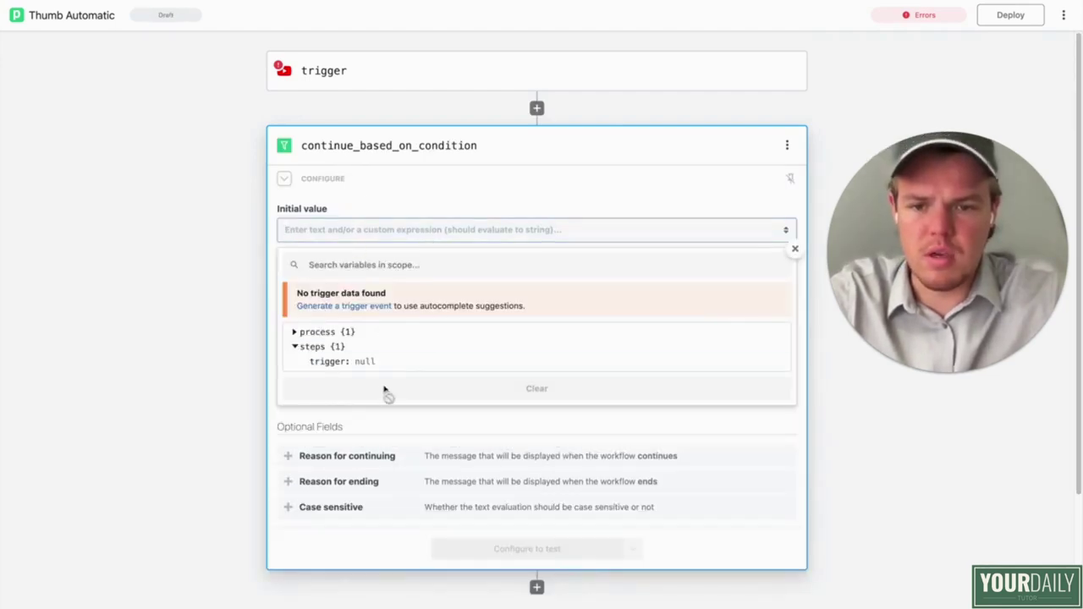
{"action": "left_click", "coordinate": [295, 333]}
{"action": "left_click", "coordinate": [295, 333]}
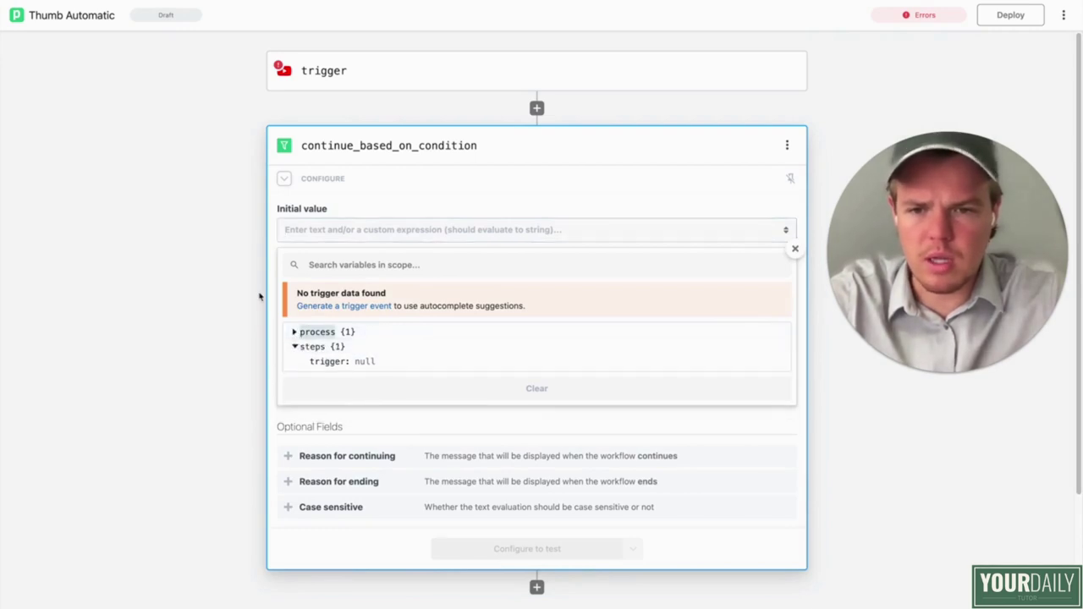
{"action": "left_click", "coordinate": [261, 297]}
Step: Select the ChatGPT WebPilot Plugin Integration tutorial video as the trigger's test event
{"action": "left_click", "coordinate": [510, 94]}
{"action": "scroll", "coordinate": [516, 338], "scroll_direction": "down", "scroll_amount": 1}
{"action": "left_click", "coordinate": [521, 374]}
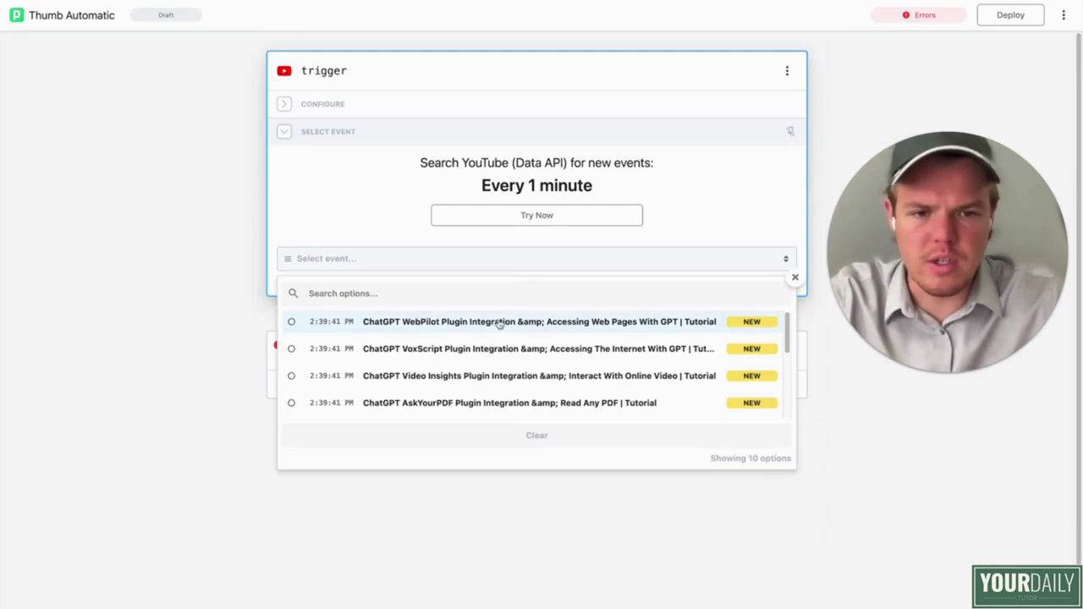
{"action": "left_click", "coordinate": [500, 323]}
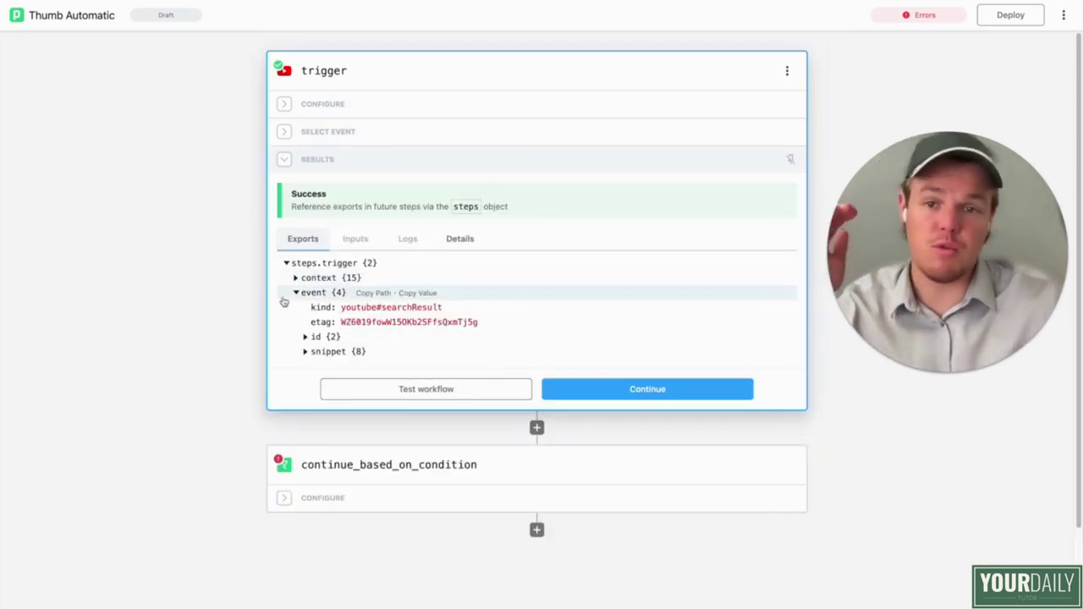
Step: Set the filter condition's initial value to the trigger event's video title, steps.trigger.event.snippet.title
{"action": "left_click", "coordinate": [398, 489]}
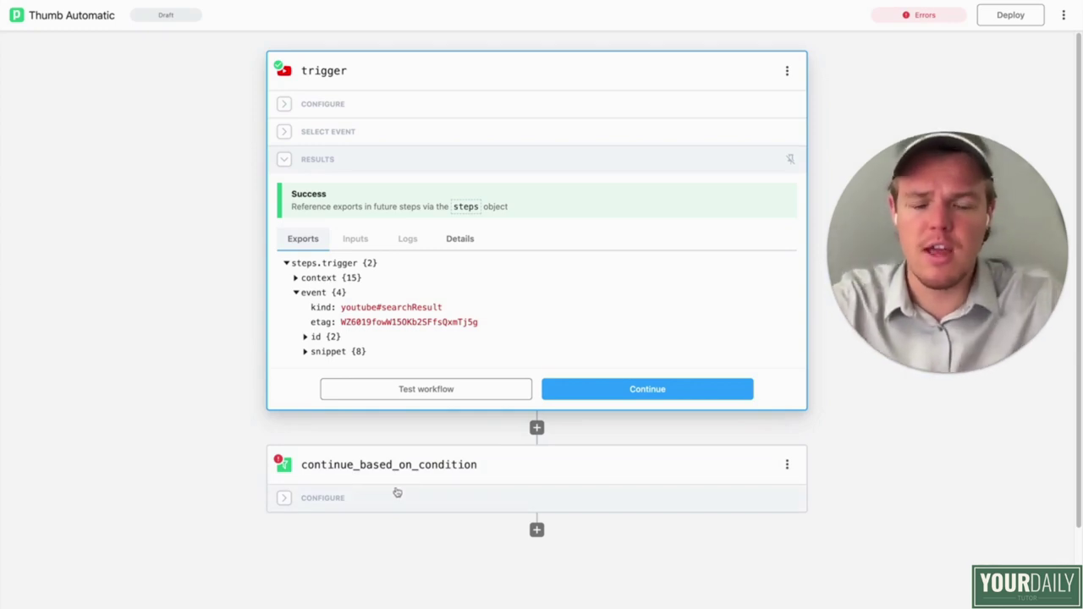
{"action": "left_click", "coordinate": [398, 492]}
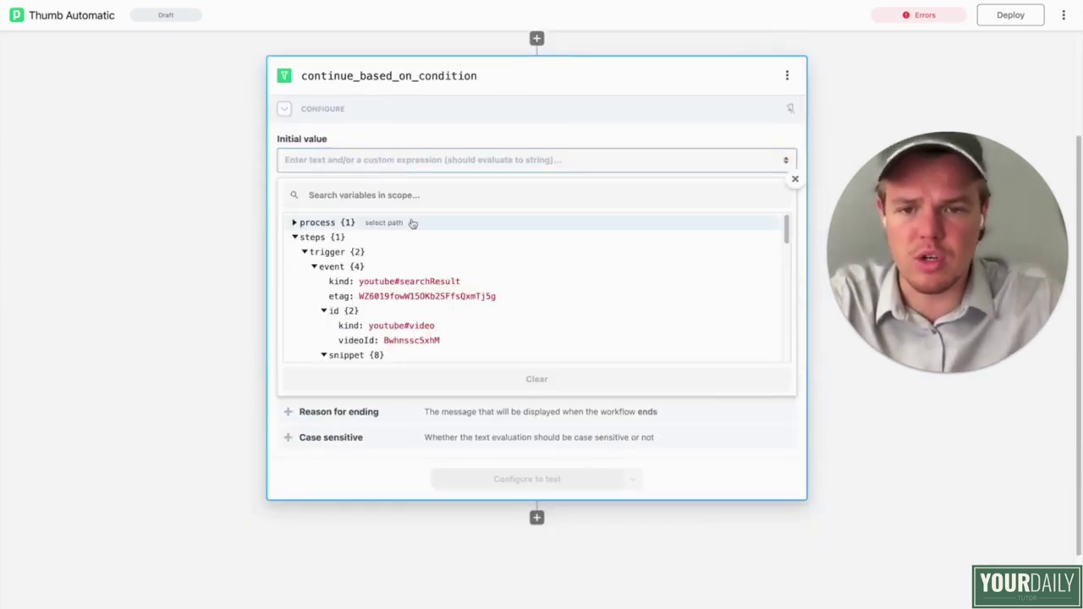
{"action": "scroll", "coordinate": [451, 297], "scroll_direction": "down", "scroll_amount": 1}
{"action": "scroll", "coordinate": [451, 296], "scroll_direction": "down", "scroll_amount": 3}
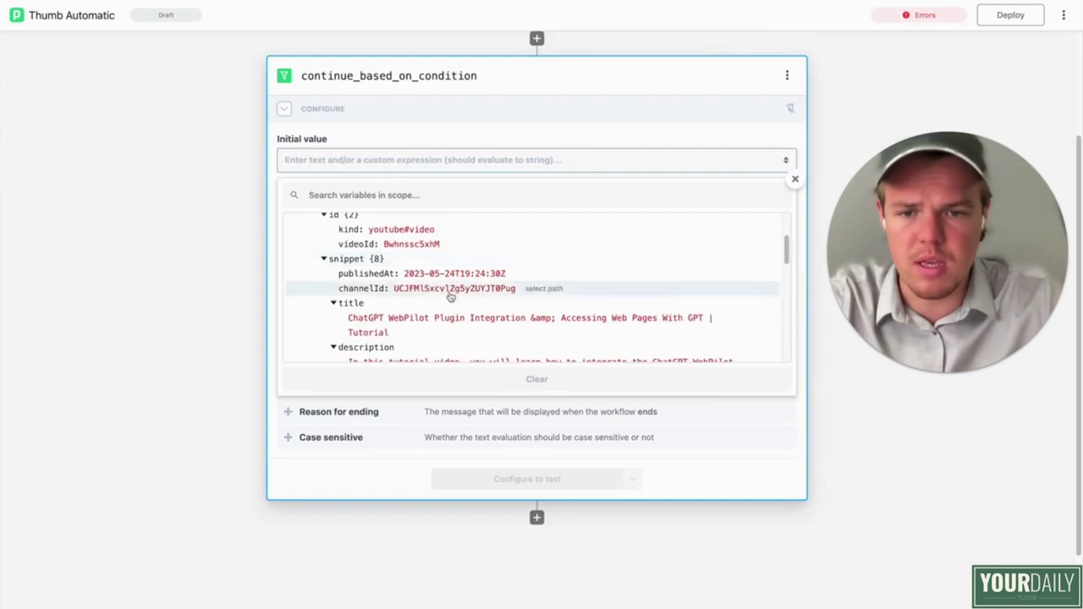
{"action": "left_click", "coordinate": [452, 296]}
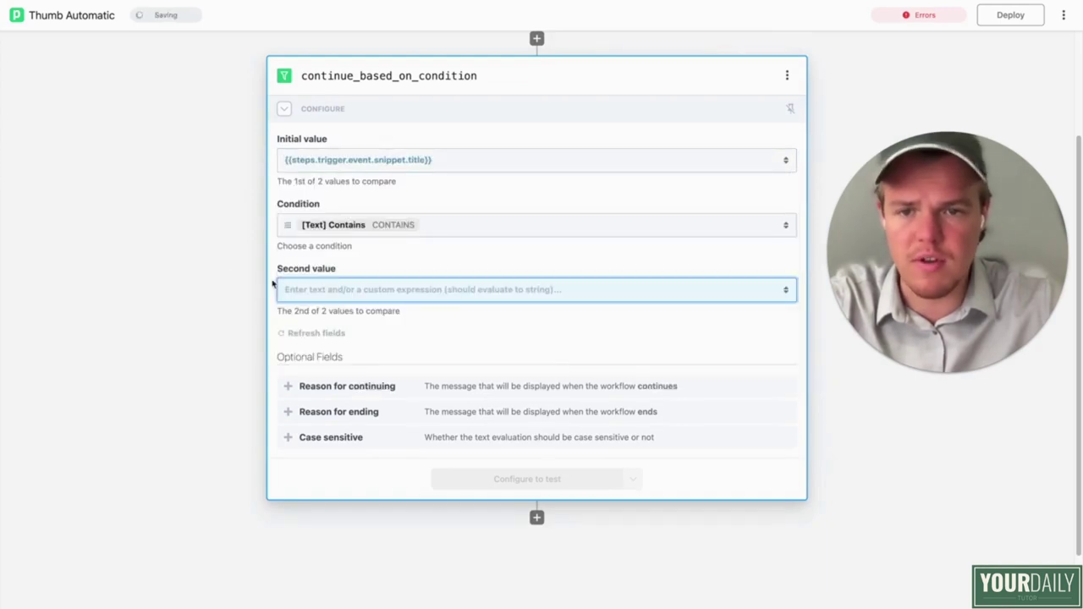
Step: Enter Webcafe Cooking as the second value of the filter condition
{"action": "scroll", "coordinate": [263, 295], "scroll_direction": "up", "scroll_amount": 1}
{"action": "scroll", "coordinate": [269, 295], "scroll_direction": "down", "scroll_amount": 1}
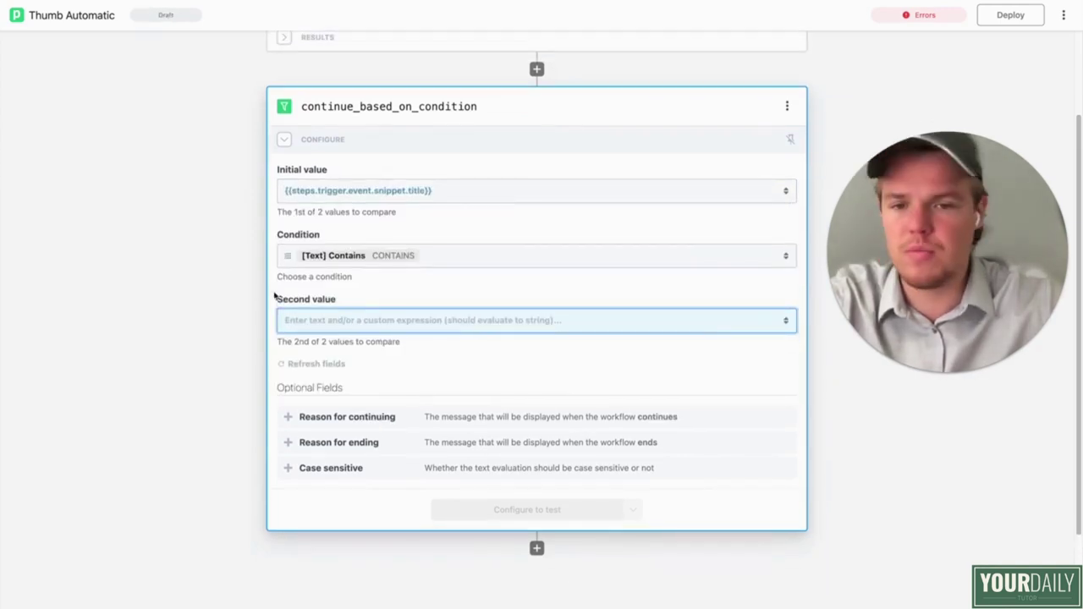
{"action": "left_click", "coordinate": [357, 317]}
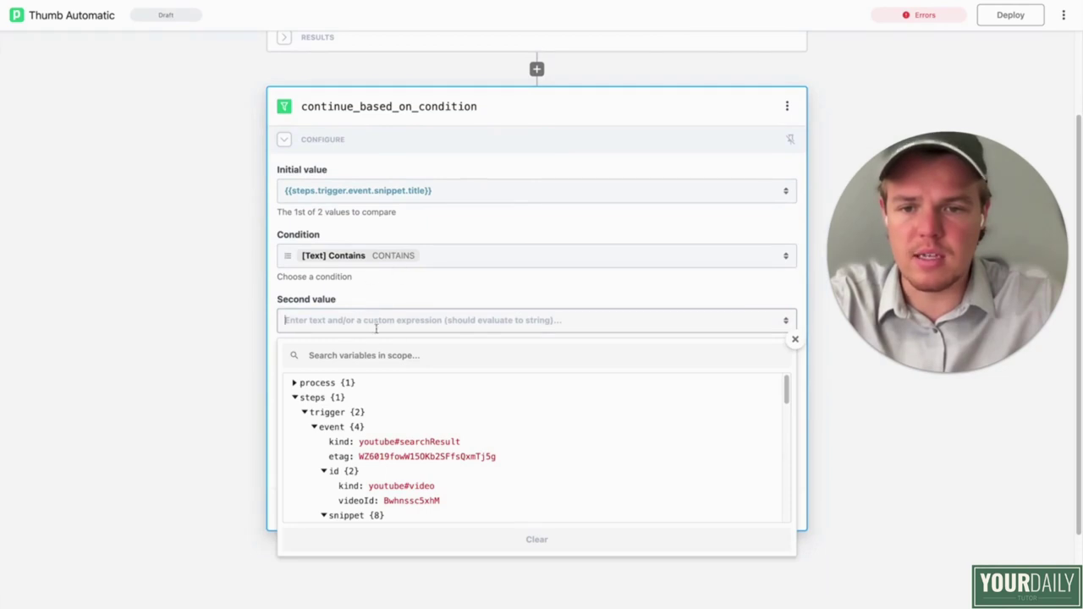
{"action": "type", "text": "Webcafe Cooking"}
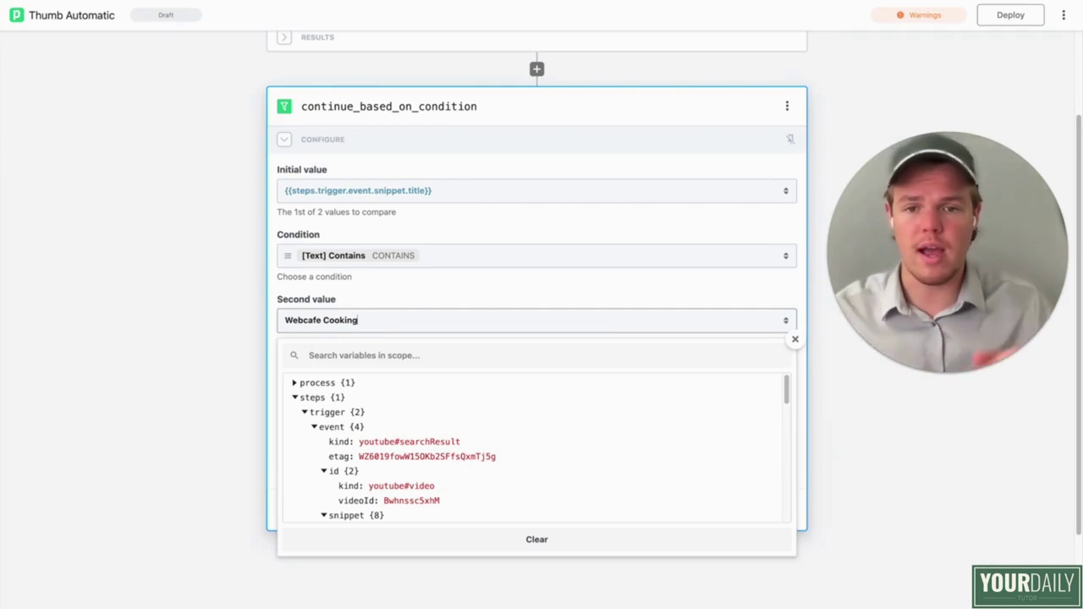
{"action": "left_click", "coordinate": [229, 269]}
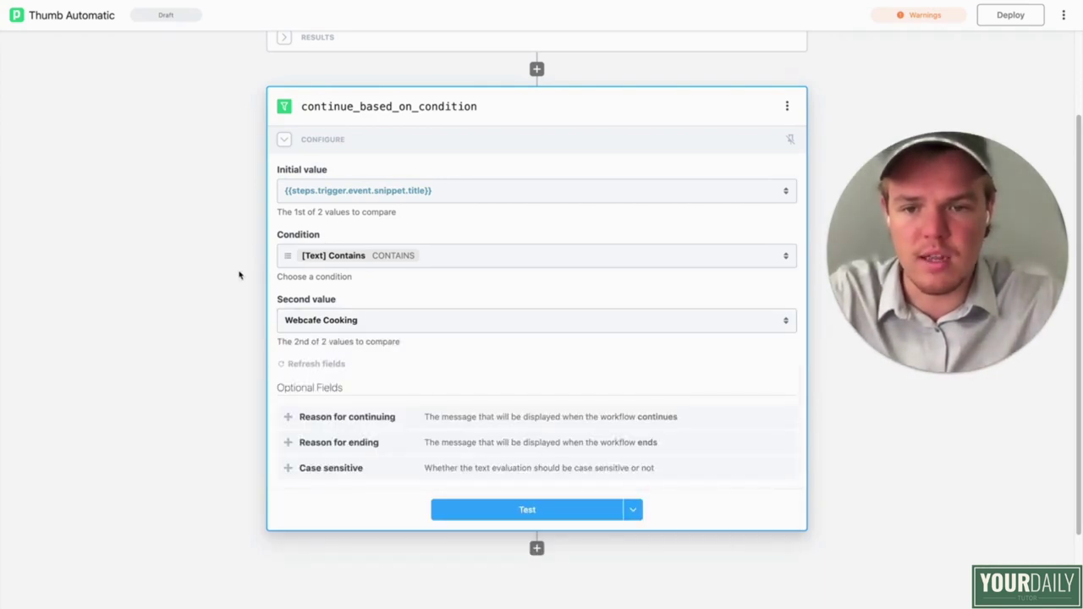
Step: Test the filter step and review its results
{"action": "scroll", "coordinate": [242, 283], "scroll_direction": "down", "scroll_amount": 1}
{"action": "left_click", "coordinate": [466, 473]}
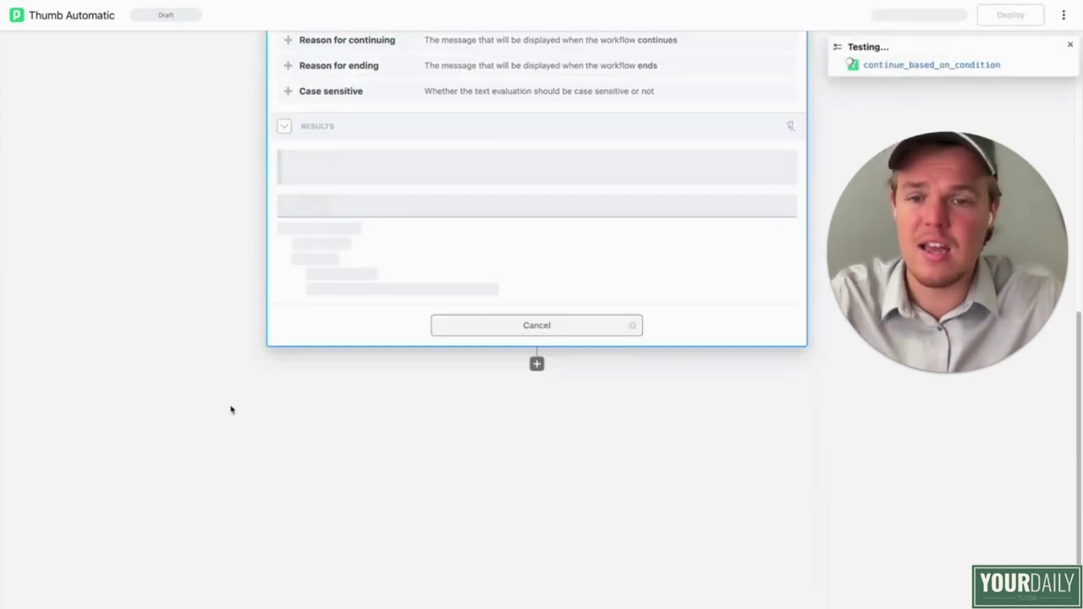
{"action": "scroll", "coordinate": [285, 310], "scroll_direction": "up", "scroll_amount": 3}
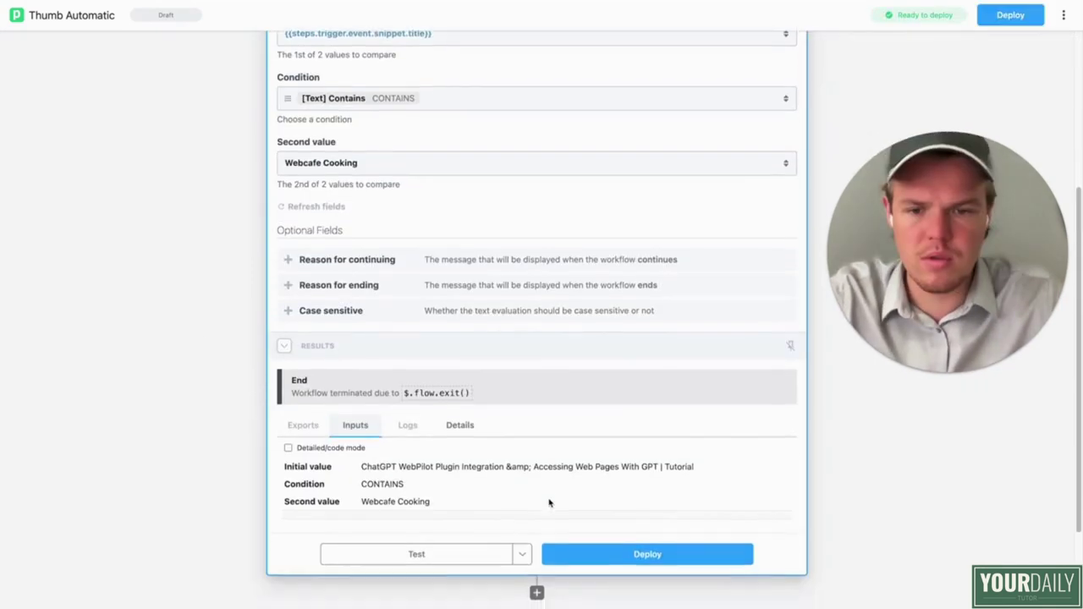
{"action": "scroll", "coordinate": [415, 393], "scroll_direction": "down", "scroll_amount": 2}
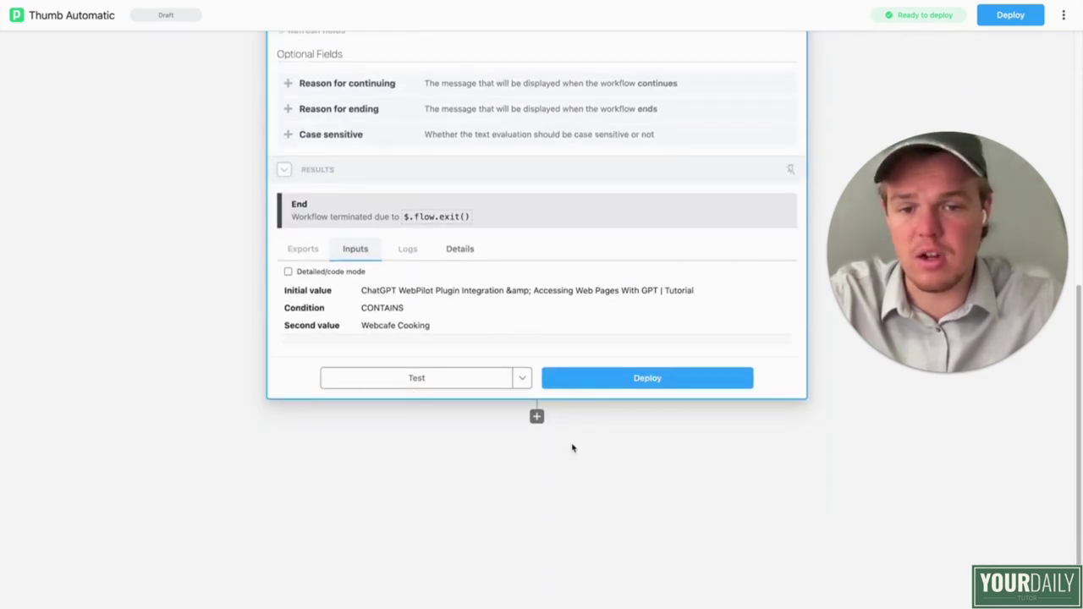
Step: Add a Delay step after the filter using the workflow delay action
{"action": "left_click", "coordinate": [536, 416]}
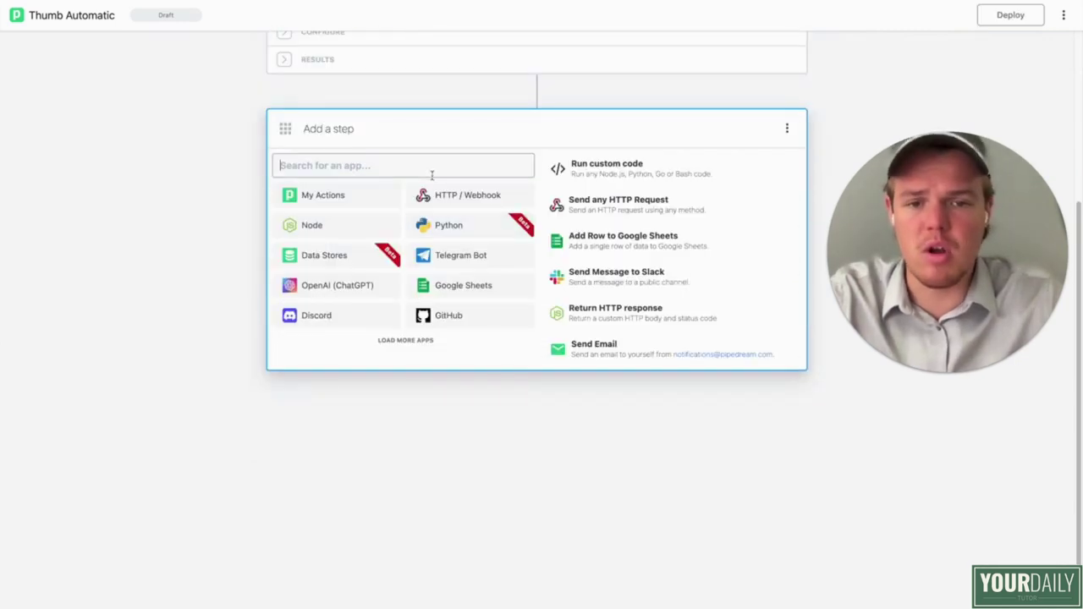
{"action": "type", "text": "delay"}
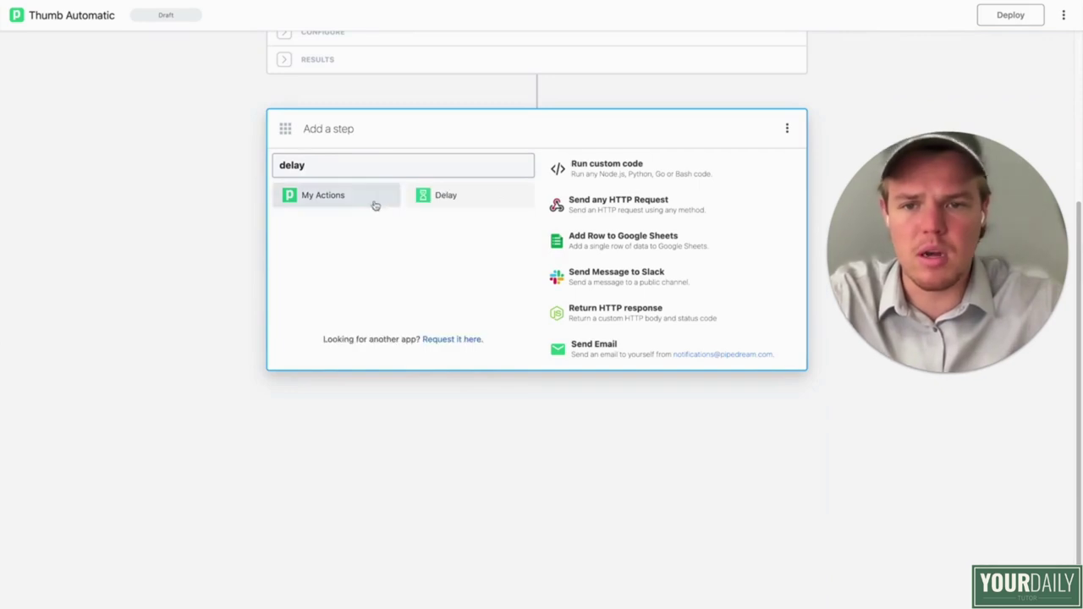
{"action": "left_click", "coordinate": [442, 207]}
{"action": "left_click", "coordinate": [427, 253]}
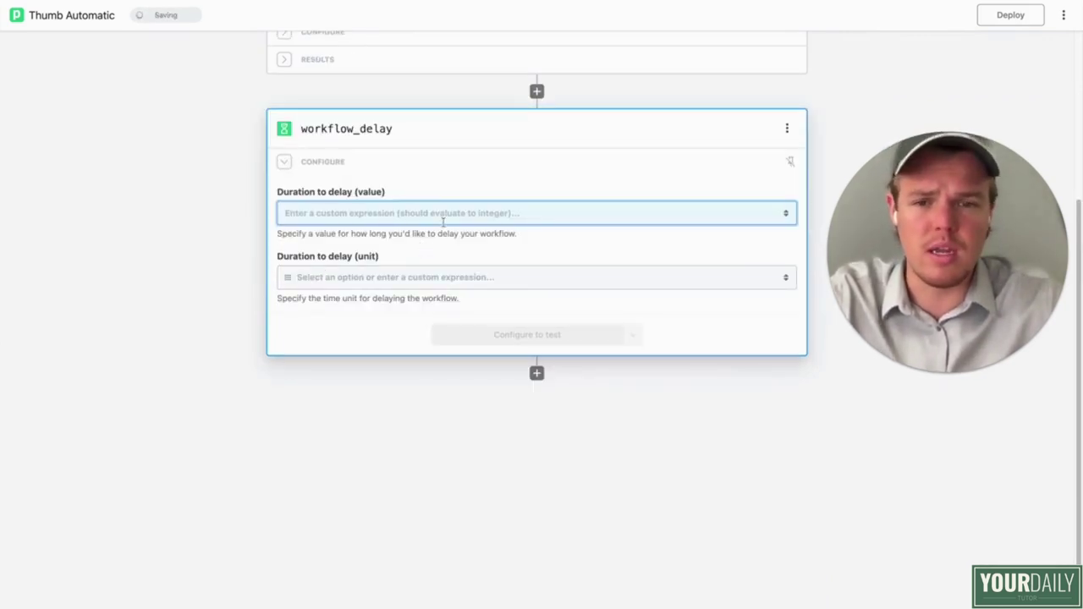
Step: Set the workflow delay duration to 2 Minutes and test the step
{"action": "left_click", "coordinate": [444, 216]}
{"action": "left_click", "coordinate": [226, 225]}
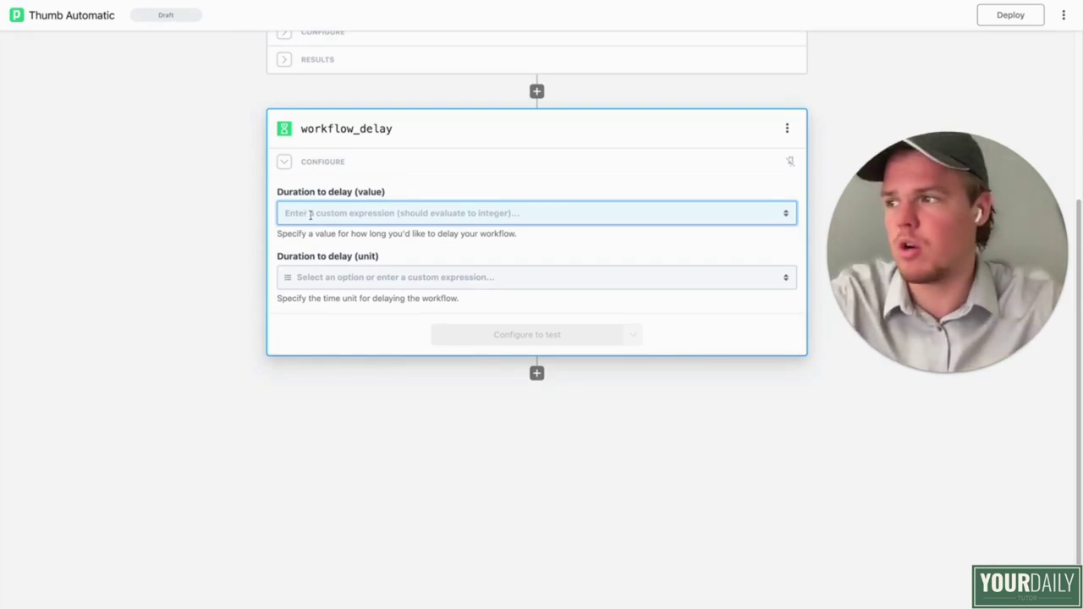
{"action": "left_click", "coordinate": [312, 214]}
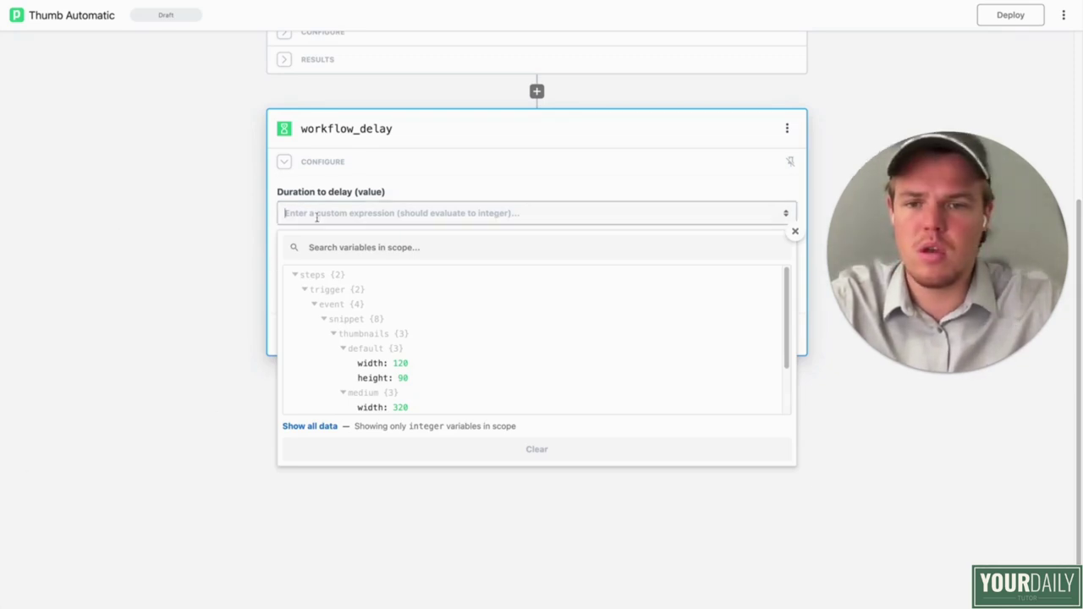
{"action": "type", "text": "2"}
{"action": "key", "text": "Tab"}
{"action": "left_click", "coordinate": [381, 279]}
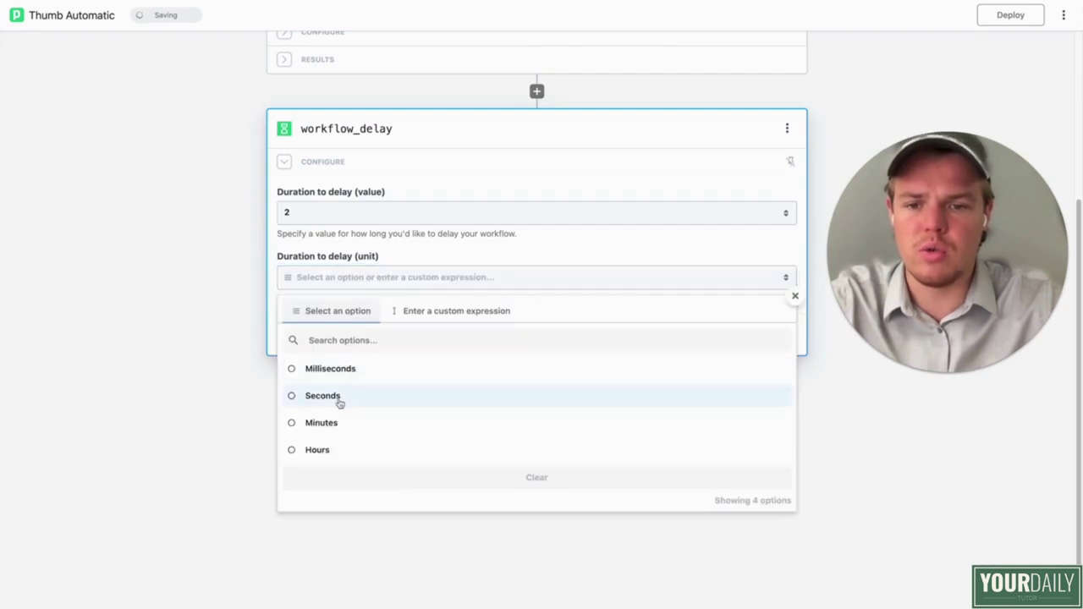
{"action": "left_click", "coordinate": [327, 423]}
{"action": "left_click", "coordinate": [523, 336]}
{"action": "scroll", "coordinate": [580, 415], "scroll_direction": "down", "scroll_amount": 3}
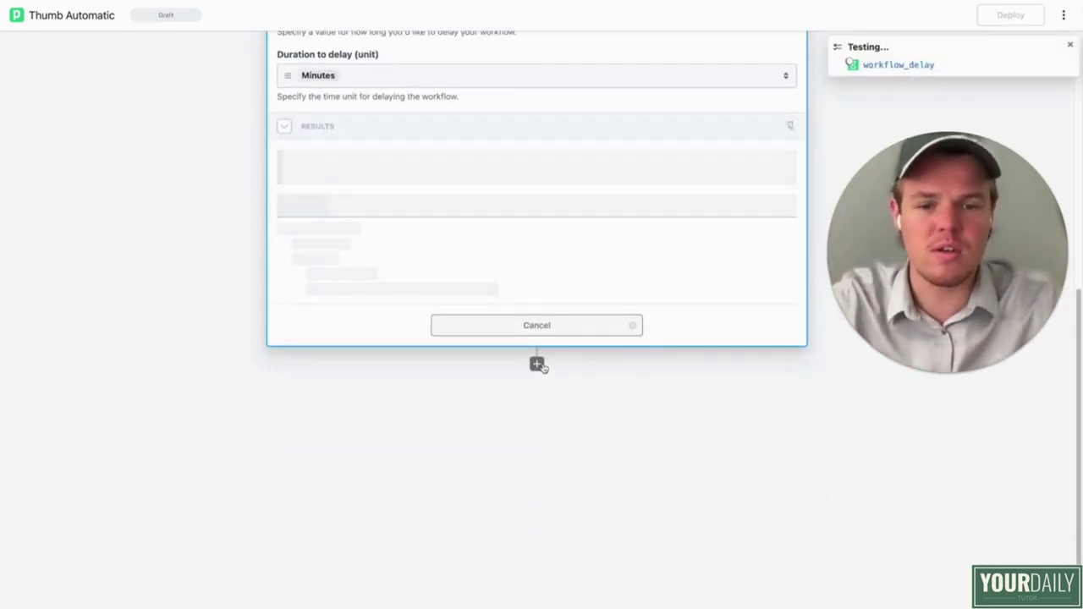
Step: Add a new workflow step after the delay and choose Google Drive as its app
{"action": "left_click", "coordinate": [537, 365]}
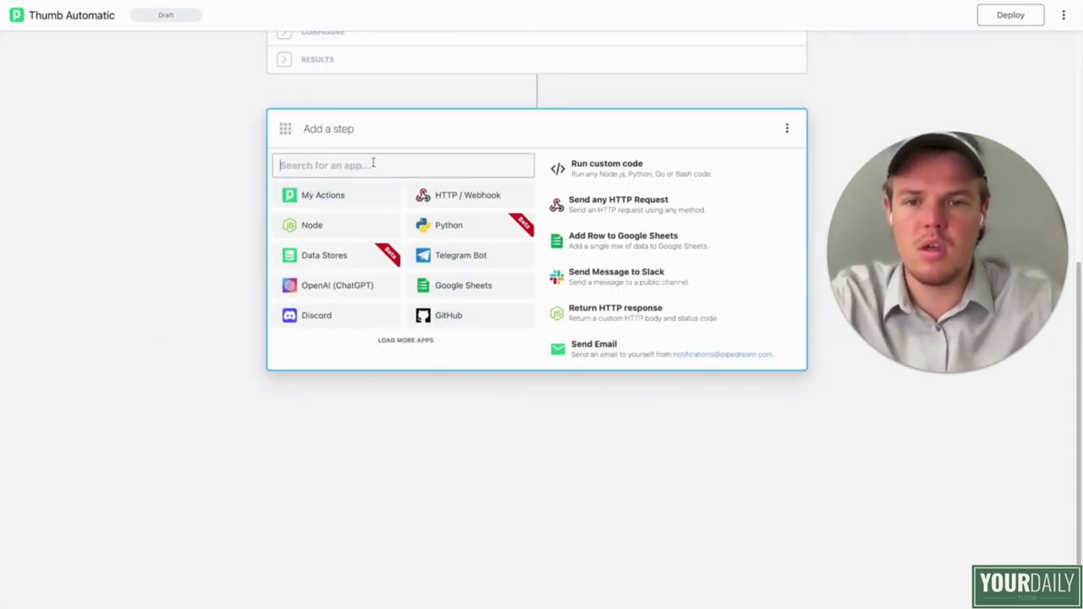
{"action": "type", "text": "find"}
{"action": "key", "text": "BackSpace"}
{"action": "key", "text": "BackSpace"}
{"action": "key", "text": "BackSpace"}
{"action": "key", "text": "BackSpace"}
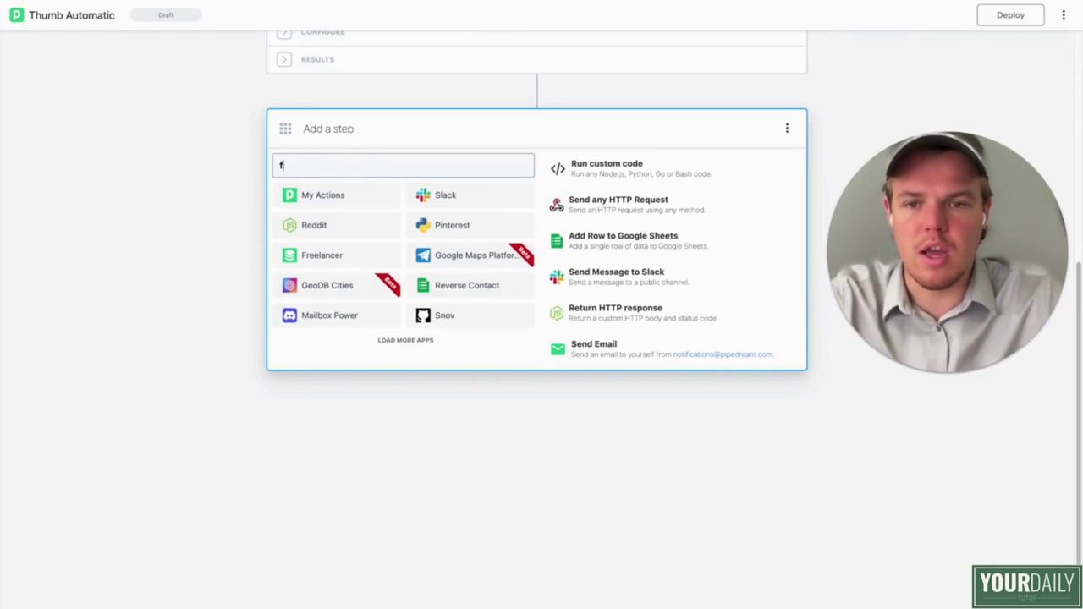
{"action": "type", "text": "google"}
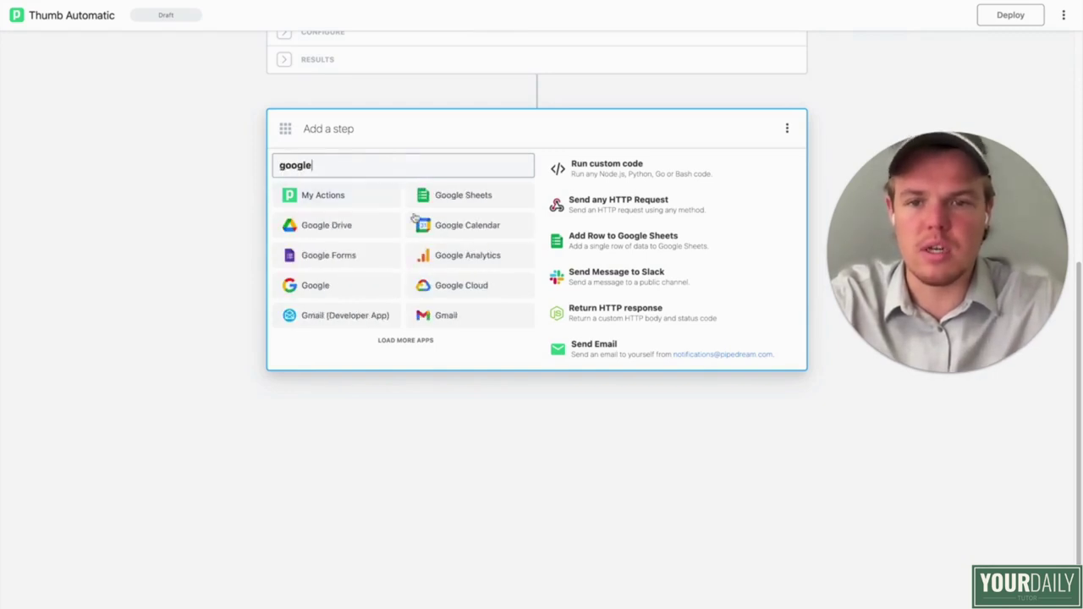
{"action": "left_click", "coordinate": [375, 223]}
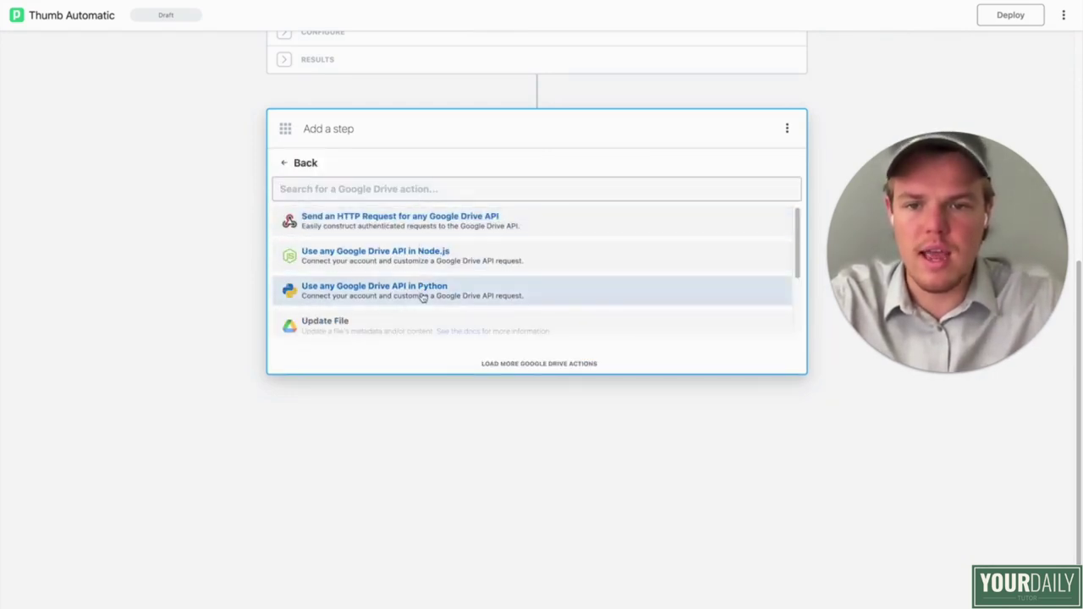
Step: Find and add the Find File action from the Google Drive actions
{"action": "scroll", "coordinate": [420, 296], "scroll_direction": "down", "scroll_amount": 3}
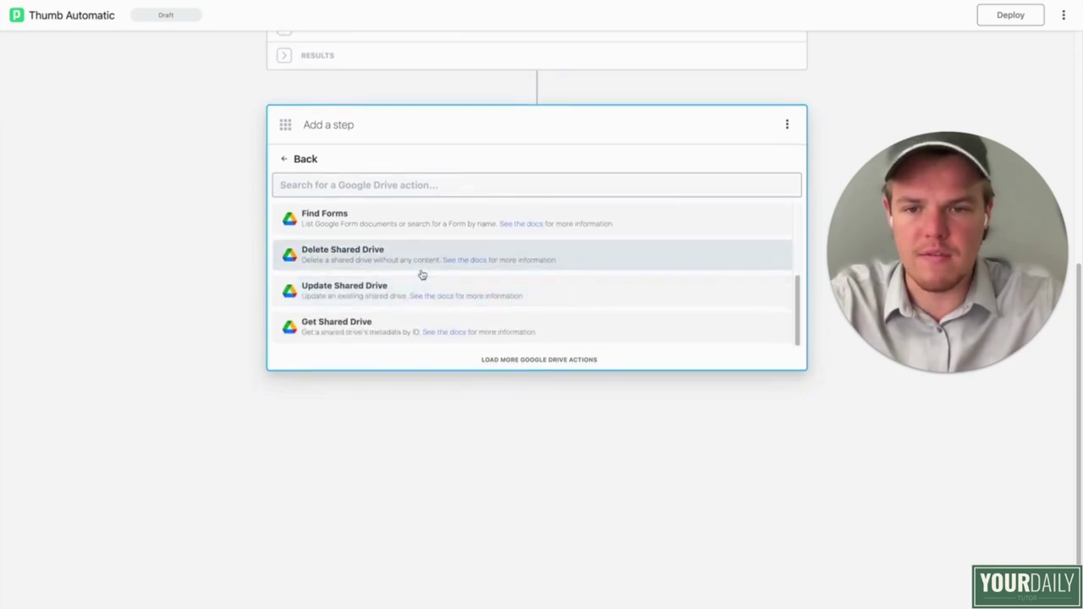
{"action": "scroll", "coordinate": [421, 298], "scroll_direction": "up", "scroll_amount": 3}
{"action": "type", "text": "find"}
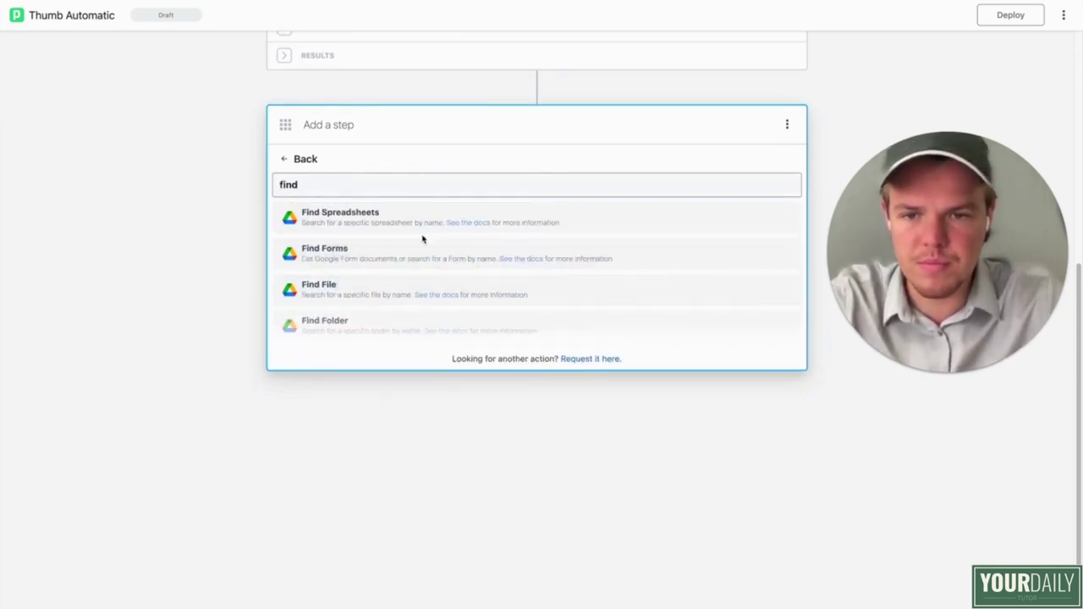
{"action": "left_click", "coordinate": [396, 288]}
Step: Include My Drive and a Search Name of {{steps.trigger.event.snippet.title}} in the find_file step, and test it
{"action": "scroll", "coordinate": [490, 270], "scroll_direction": "down", "scroll_amount": 1}
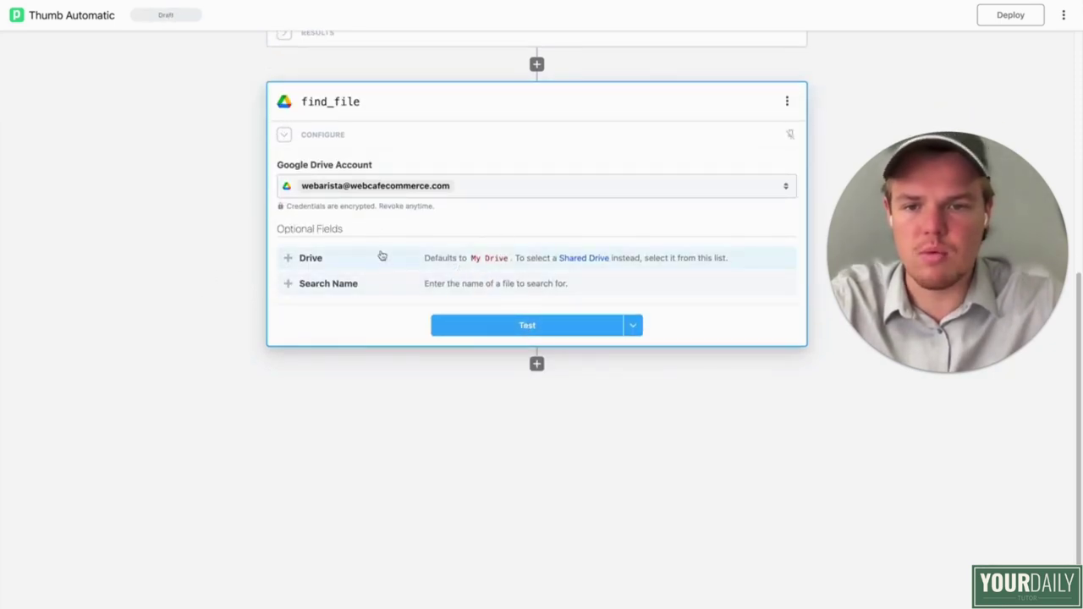
{"action": "left_click", "coordinate": [357, 290]}
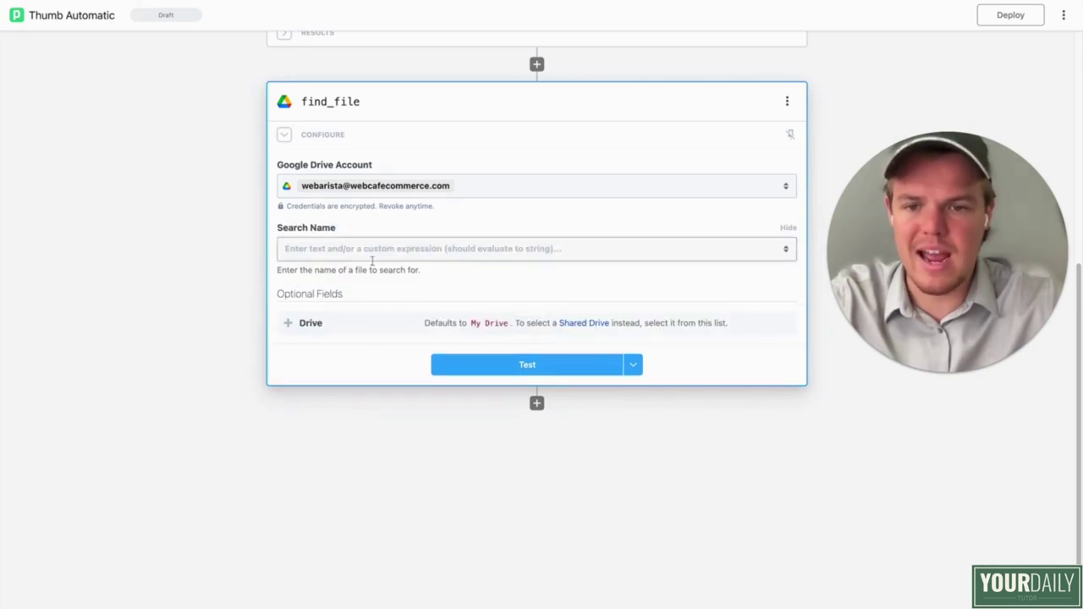
{"action": "left_click", "coordinate": [365, 314]}
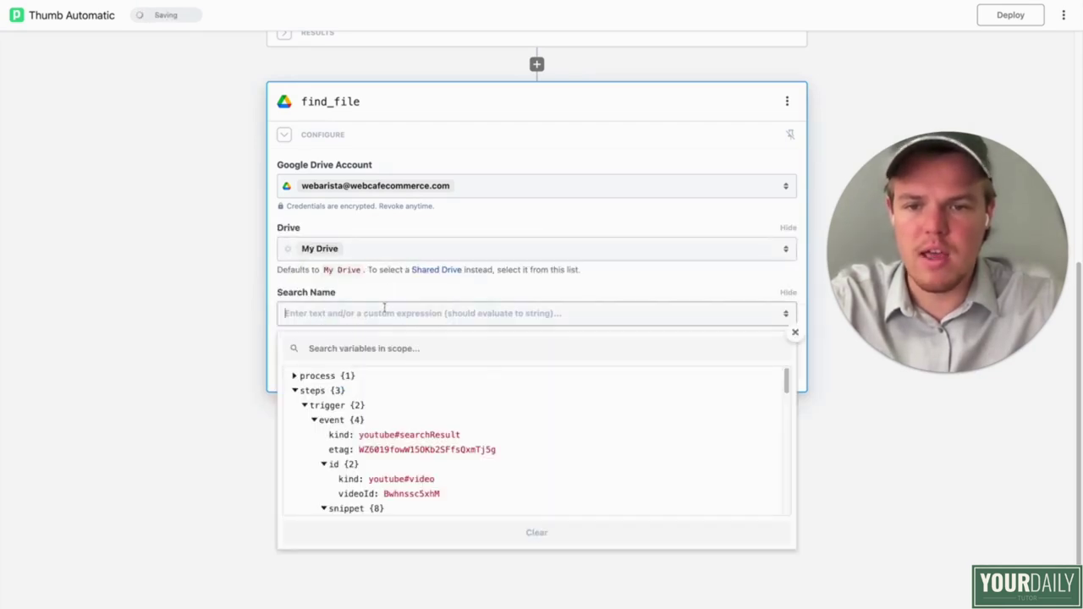
{"action": "scroll", "coordinate": [407, 399], "scroll_direction": "down", "scroll_amount": 3}
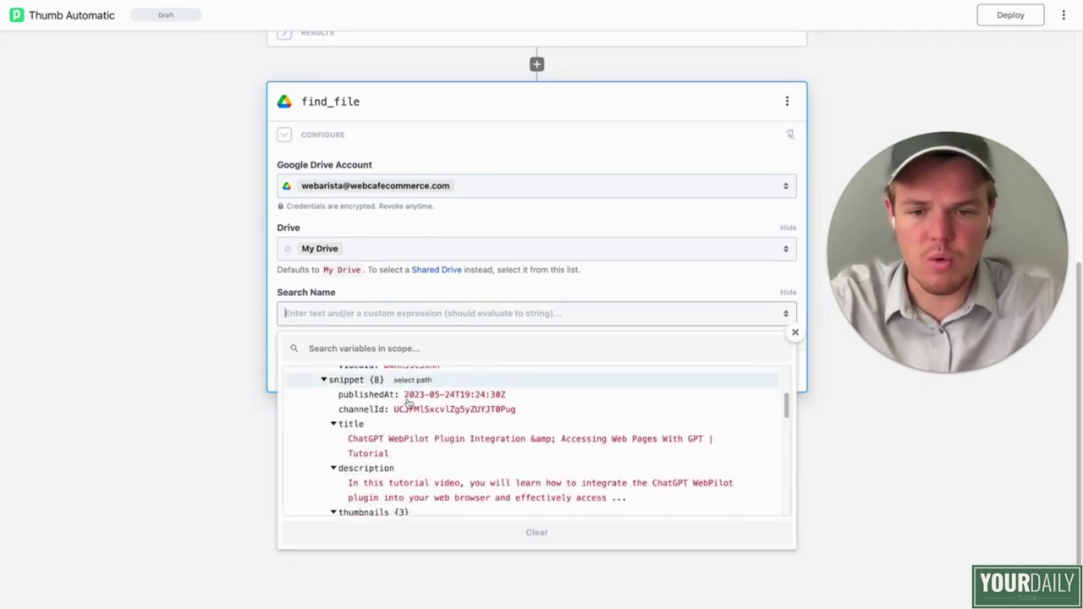
{"action": "left_click", "coordinate": [407, 416]}
{"action": "left_click", "coordinate": [489, 370]}
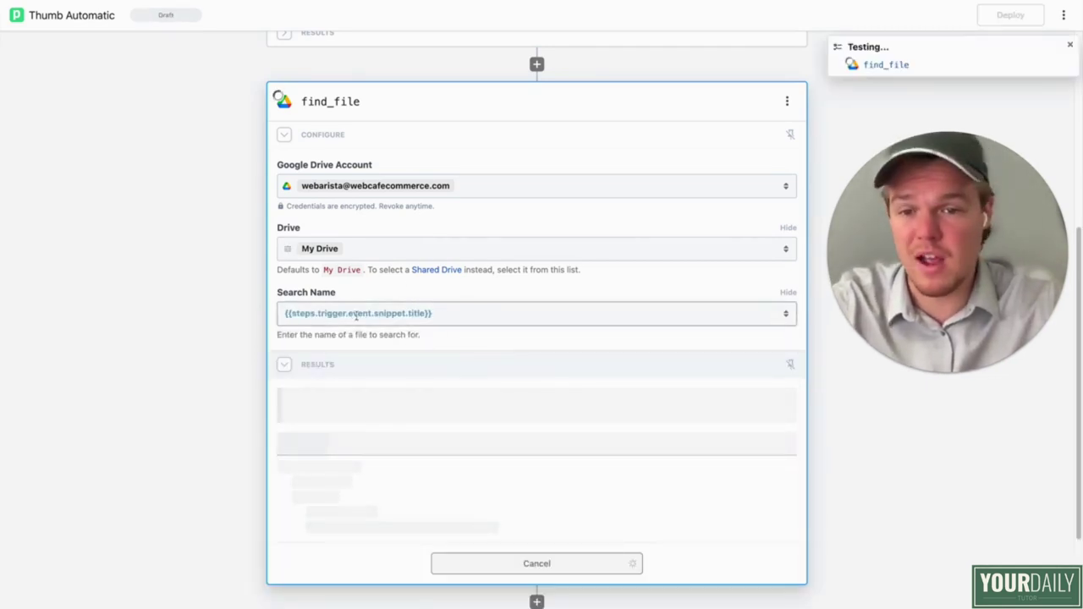
{"action": "scroll", "coordinate": [237, 337], "scroll_direction": "down", "scroll_amount": 1}
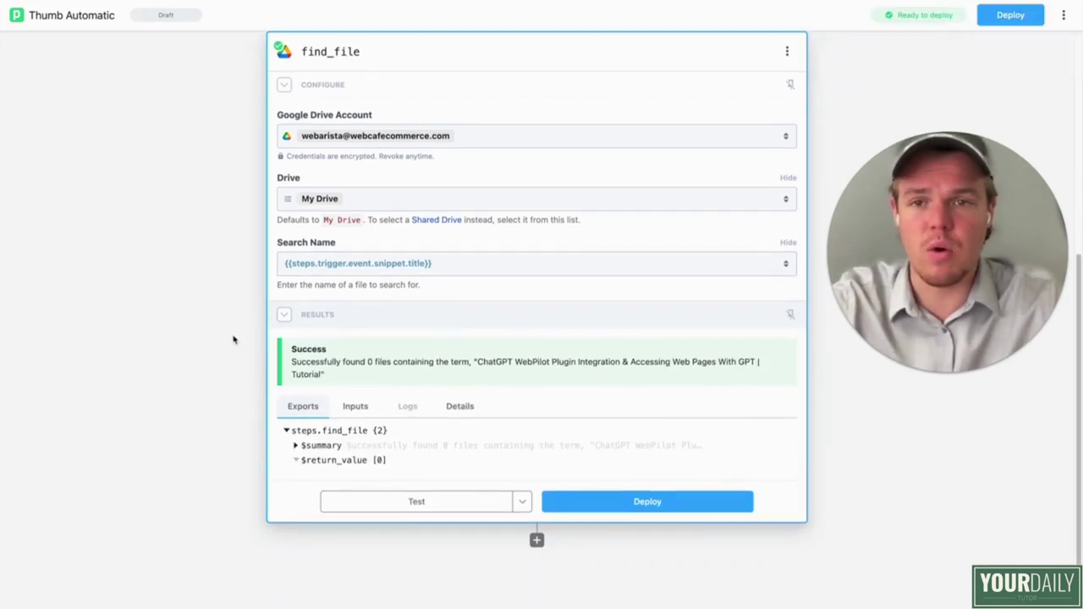
Step: Clear the Search Name expression in the find_file step
{"action": "left_click", "coordinate": [464, 262]}
{"action": "key", "text": "BackSpace"}
{"action": "key", "text": "ctrl+a"}
{"action": "key", "text": "BackSpace"}
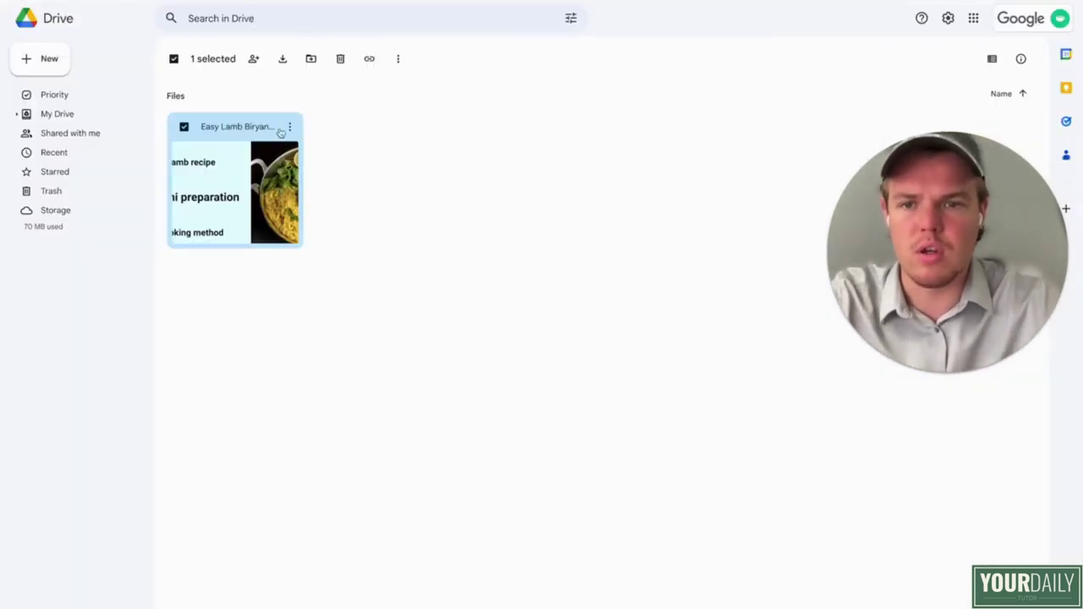
Step: Switch to Google Drive and copy the full file name of the Easy Lamb Biryani image without renaming it
{"action": "double_click", "coordinate": [256, 155]}
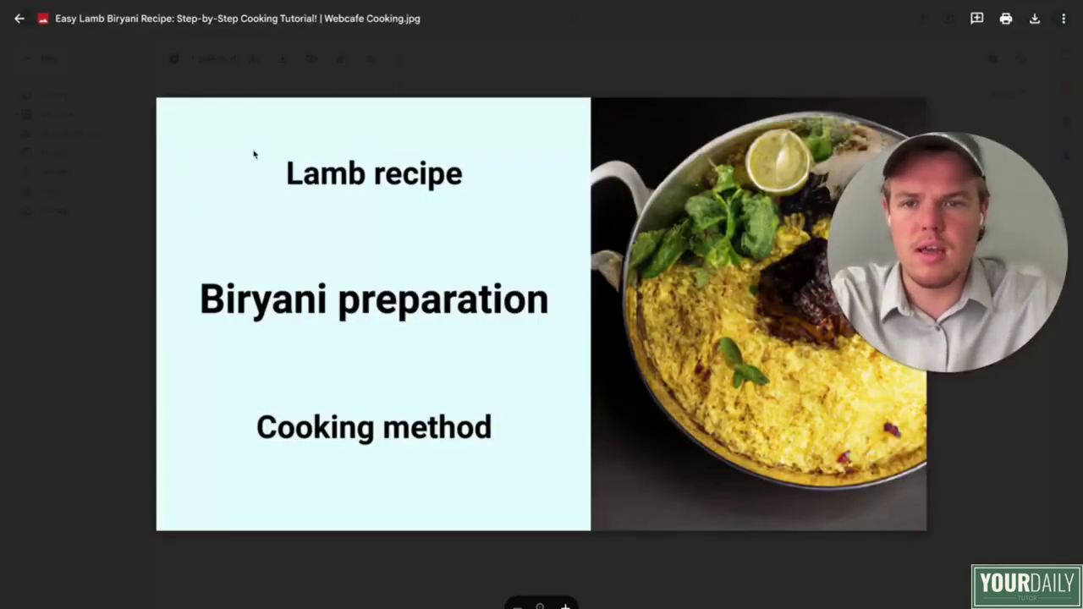
{"action": "left_click", "coordinate": [294, 18]}
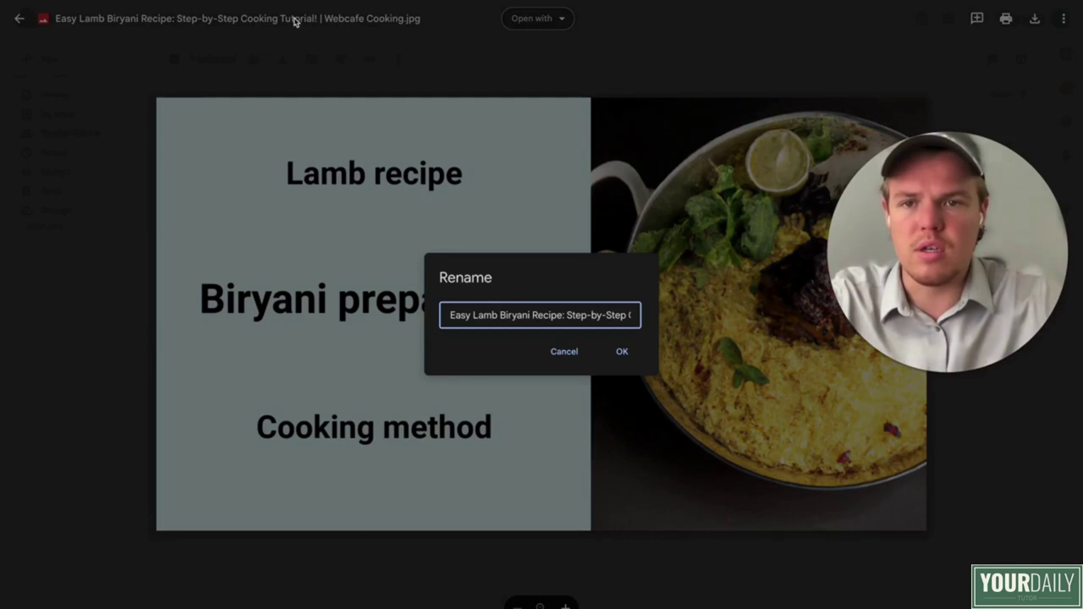
{"action": "triple_click", "coordinate": [481, 315]}
{"action": "key", "text": "ctrl+c"}
{"action": "left_click", "coordinate": [562, 351]}
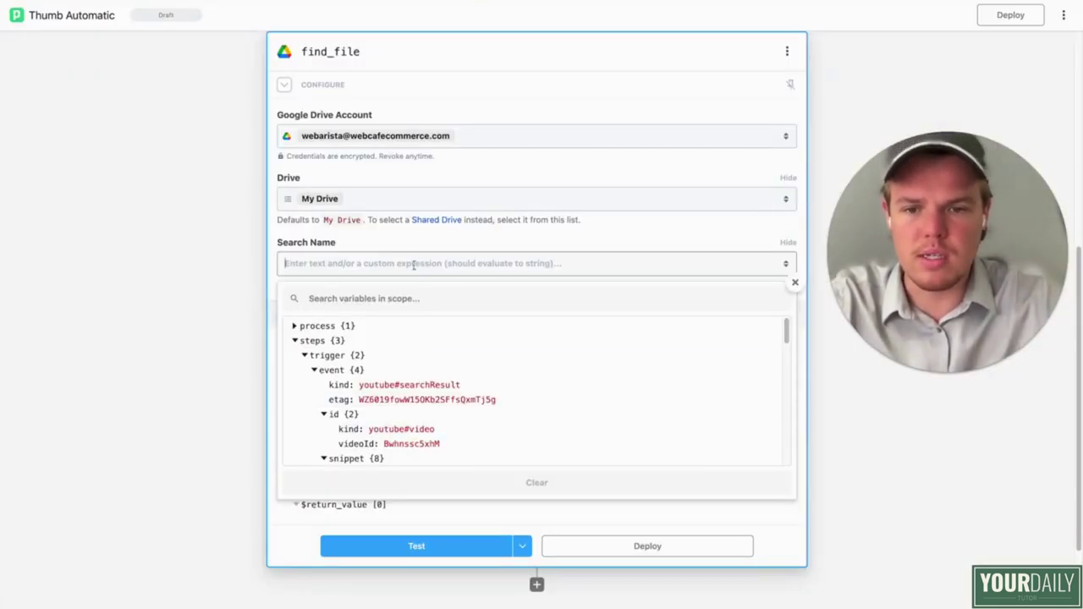
Step: Back in Pipedream, paste the Easy Lamb Biryani .jpg file name as the Search Name and test the find_file step
{"action": "key", "text": "ctrl+v"}
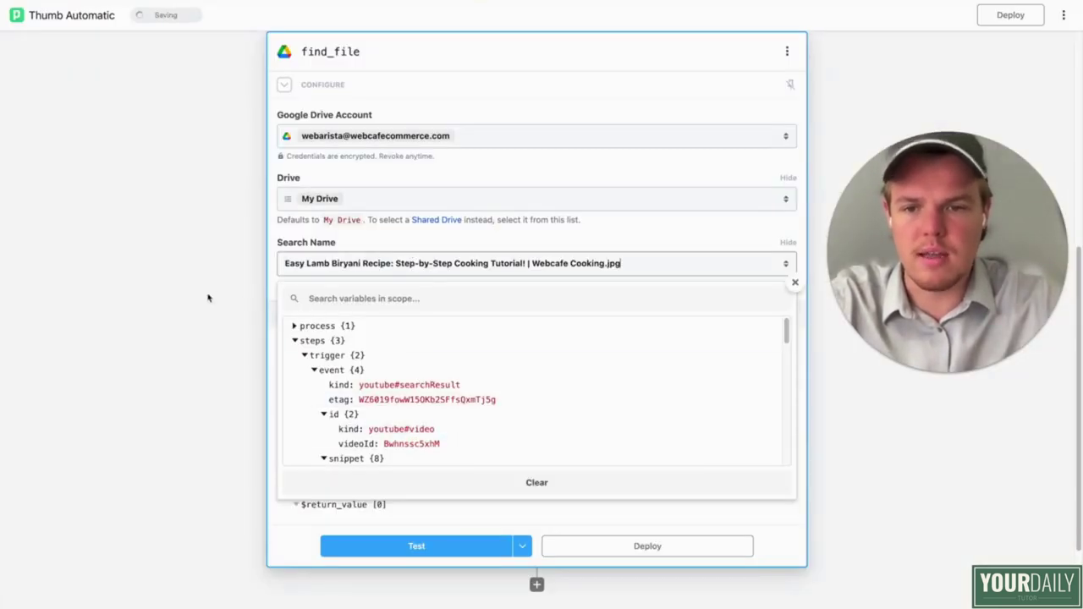
{"action": "left_click", "coordinate": [208, 298]}
{"action": "left_click", "coordinate": [435, 546]}
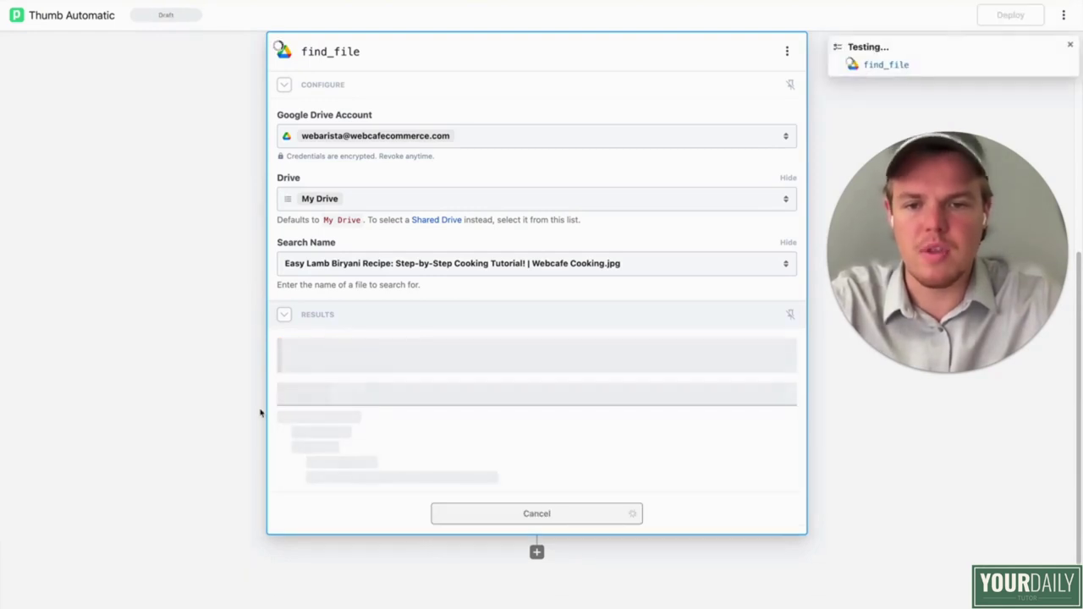
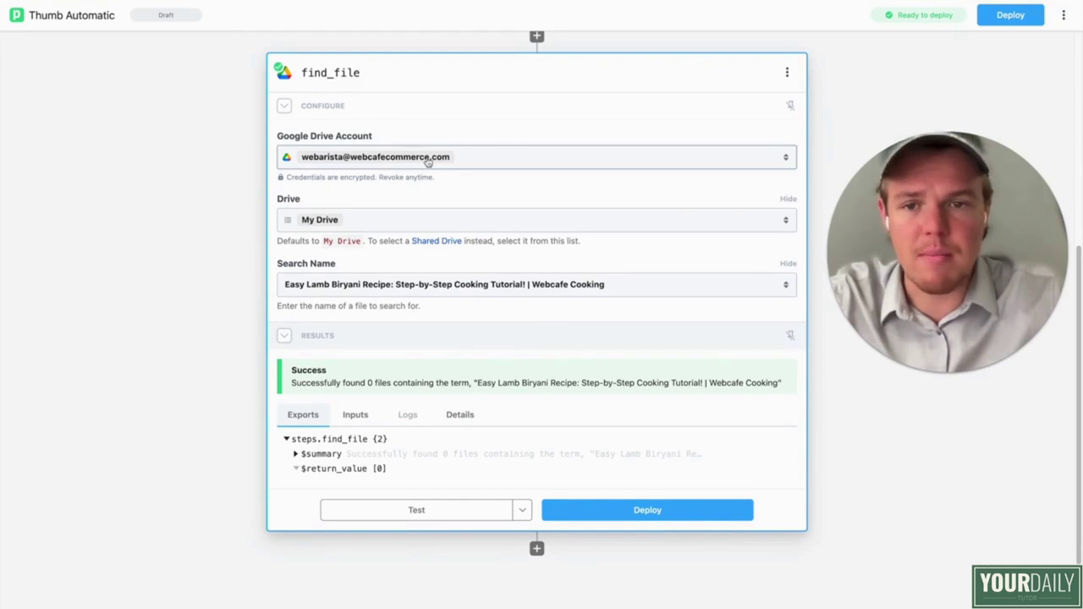
Step: Switch the find_file step to the courses Google Drive account and test it again
{"action": "left_click", "coordinate": [415, 246]}
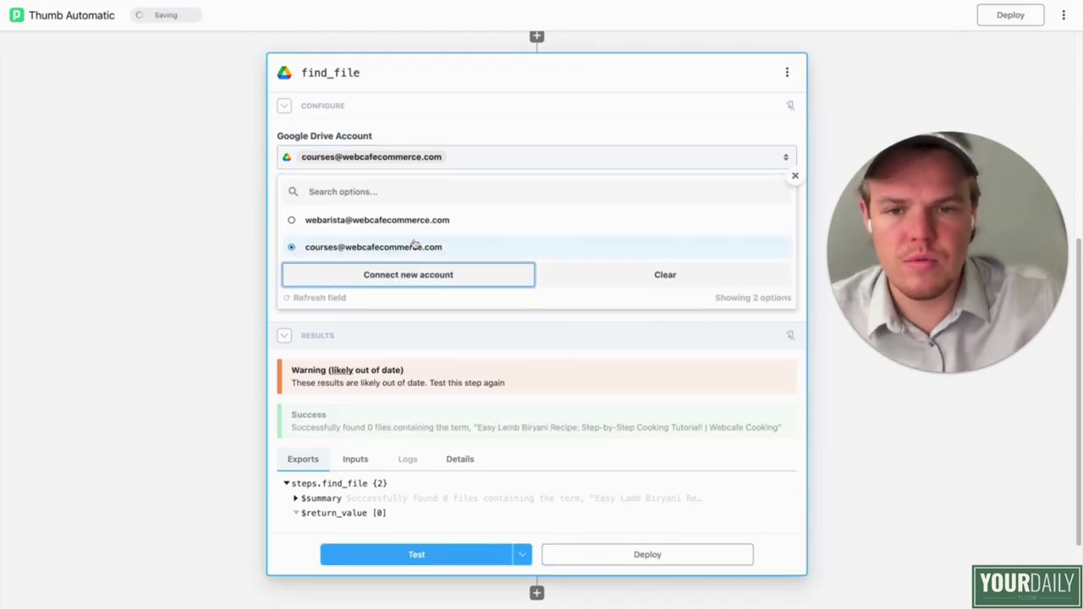
{"action": "left_click", "coordinate": [407, 253]}
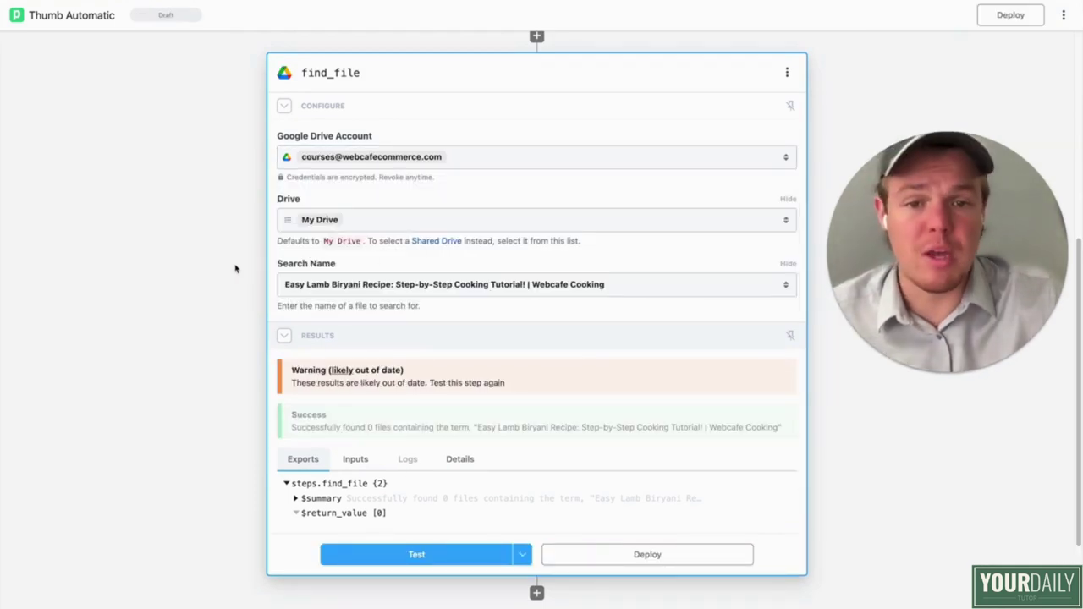
{"action": "scroll", "coordinate": [235, 268], "scroll_direction": "down", "scroll_amount": 1}
{"action": "scroll", "coordinate": [381, 474], "scroll_direction": "down", "scroll_amount": 1}
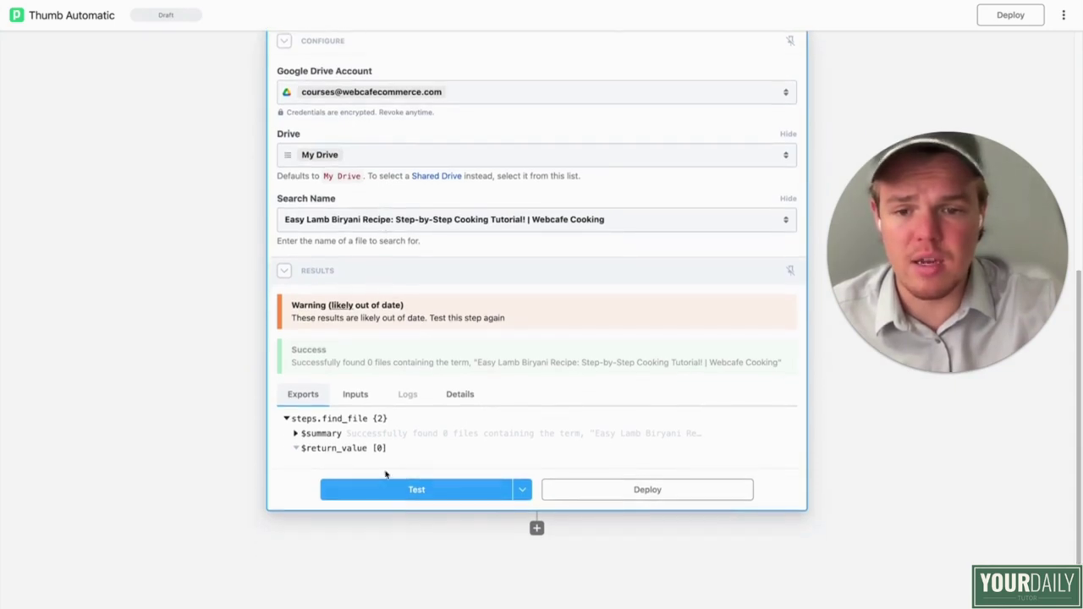
{"action": "left_click", "coordinate": [382, 489]}
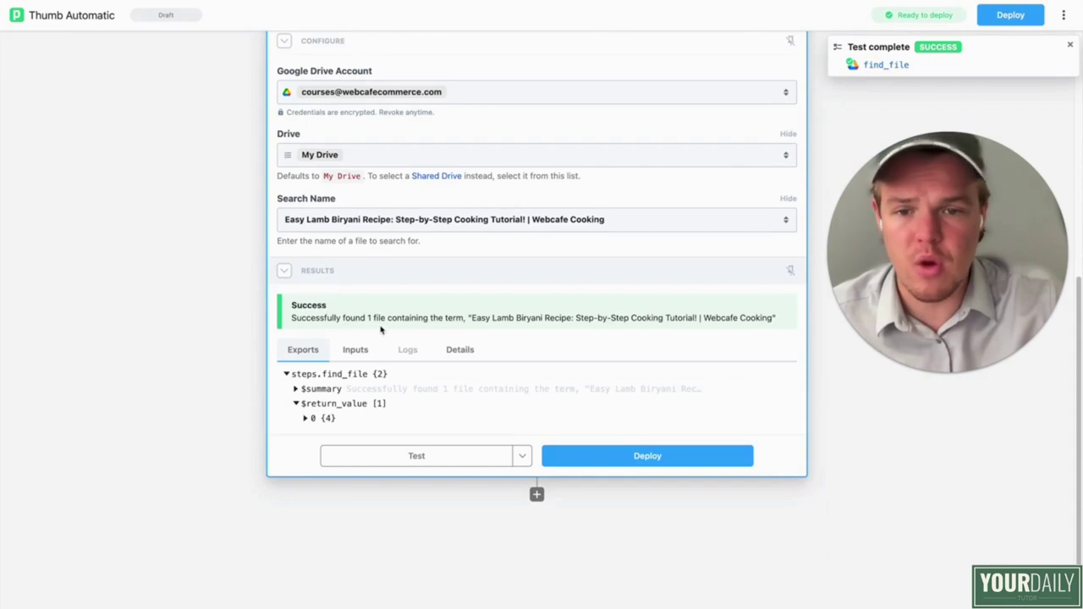
Step: Replace the find_file Search Name with the trigger's video title, {{steps.trigger.event.snippet.title}}
{"action": "left_click", "coordinate": [550, 219]}
{"action": "key", "text": "ctrl+a"}
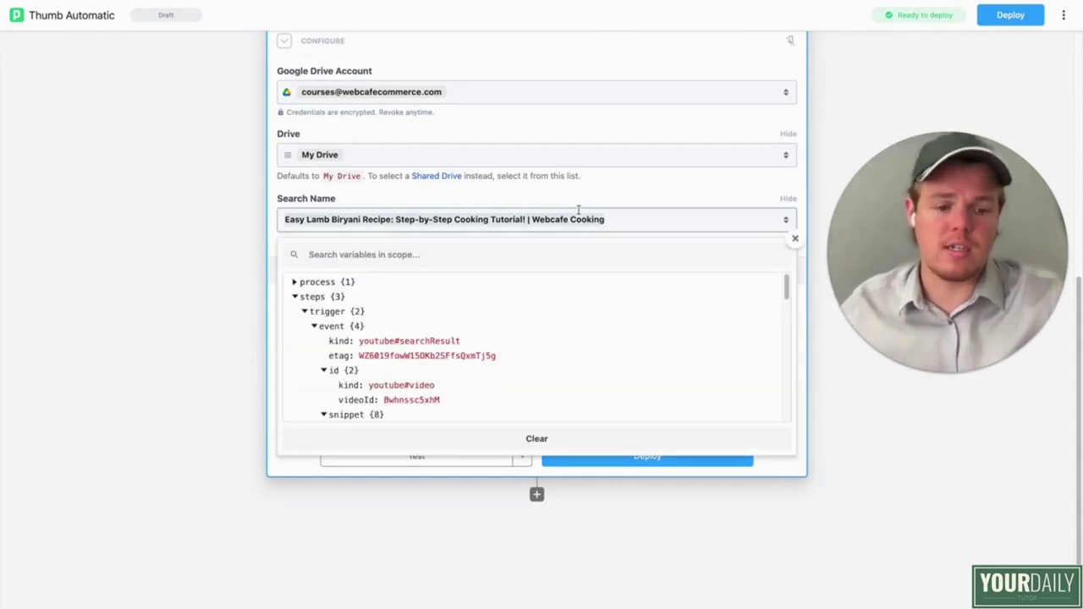
{"action": "key", "text": "BackSpace"}
{"action": "scroll", "coordinate": [524, 306], "scroll_direction": "down", "scroll_amount": 5}
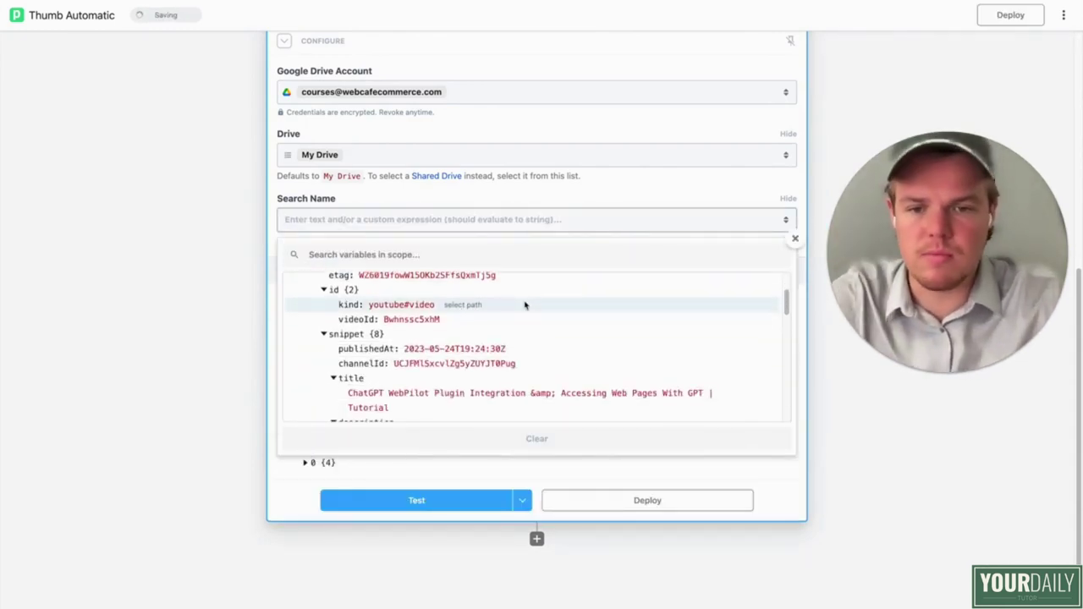
{"action": "left_click", "coordinate": [485, 379]}
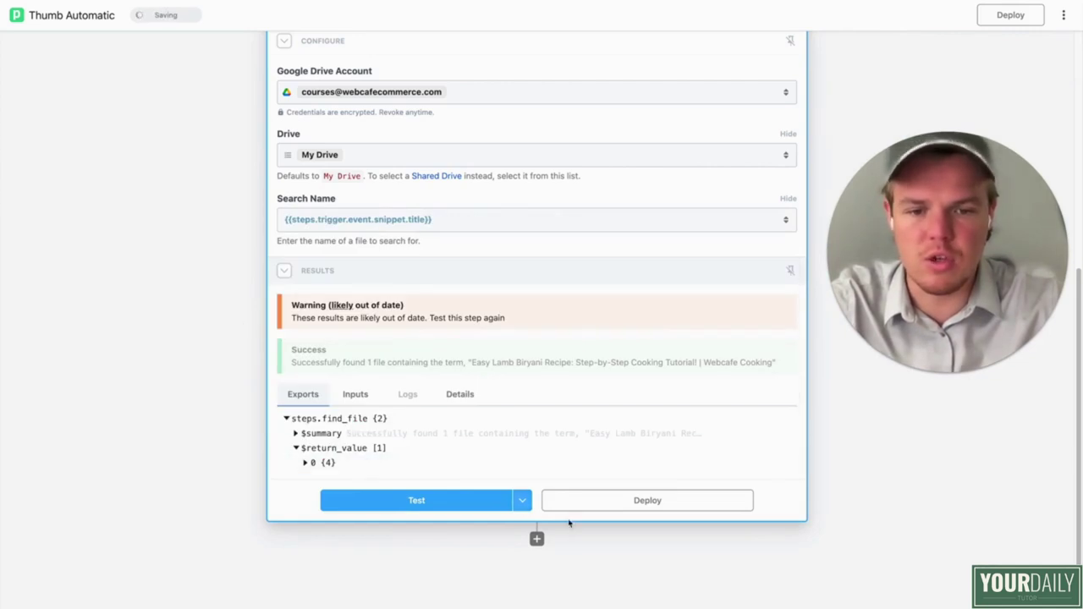
Step: Add a YouTube (Data API) thumbnail upload action after the find_file step
{"action": "left_click", "coordinate": [536, 539]}
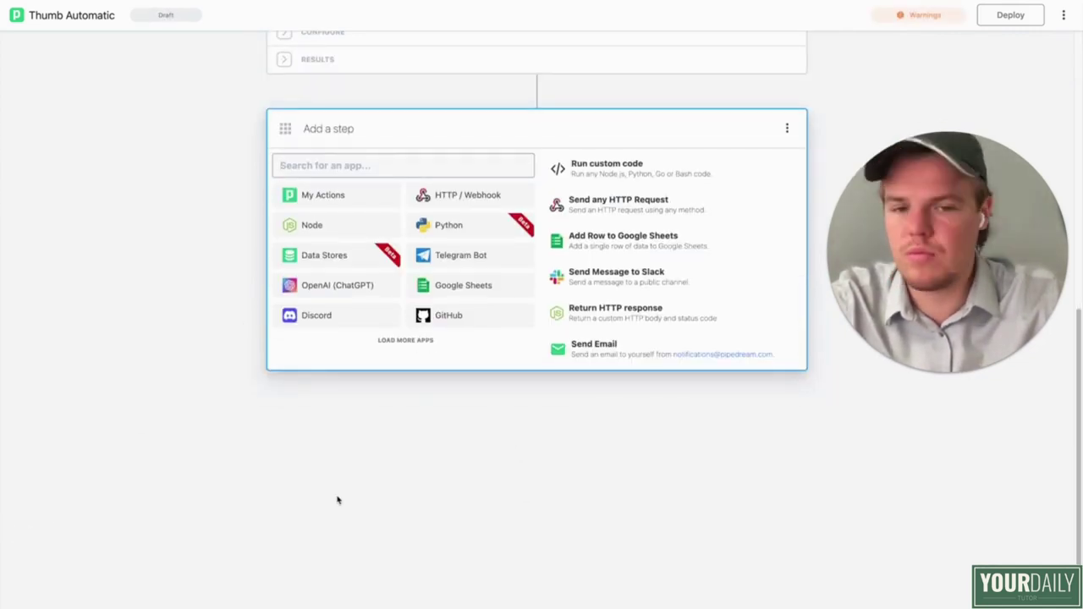
{"action": "type", "text": "youtu"}
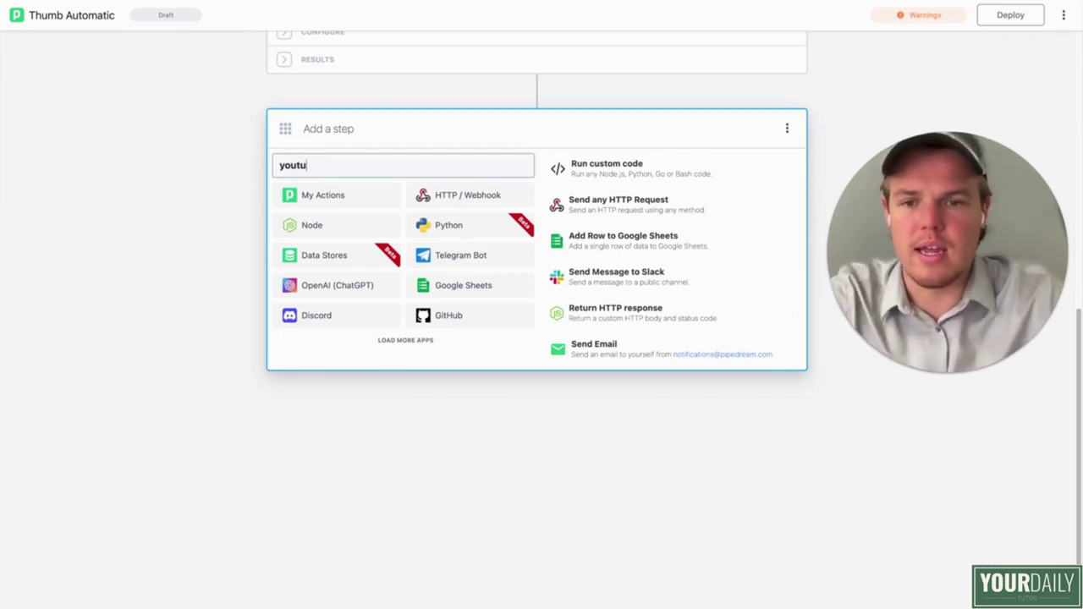
{"action": "type", "text": "be"}
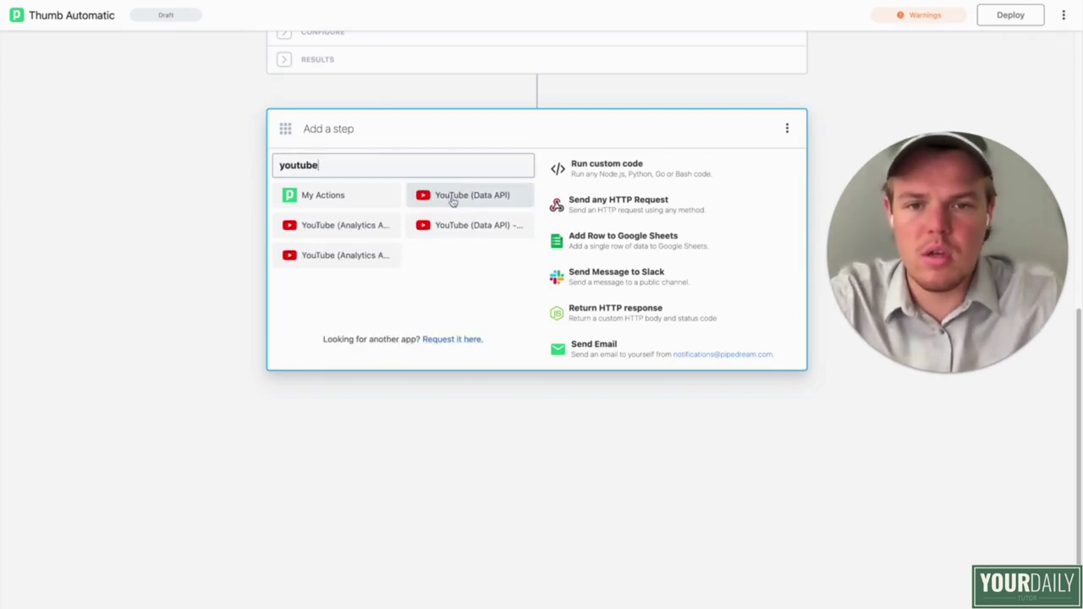
{"action": "left_click", "coordinate": [452, 199]}
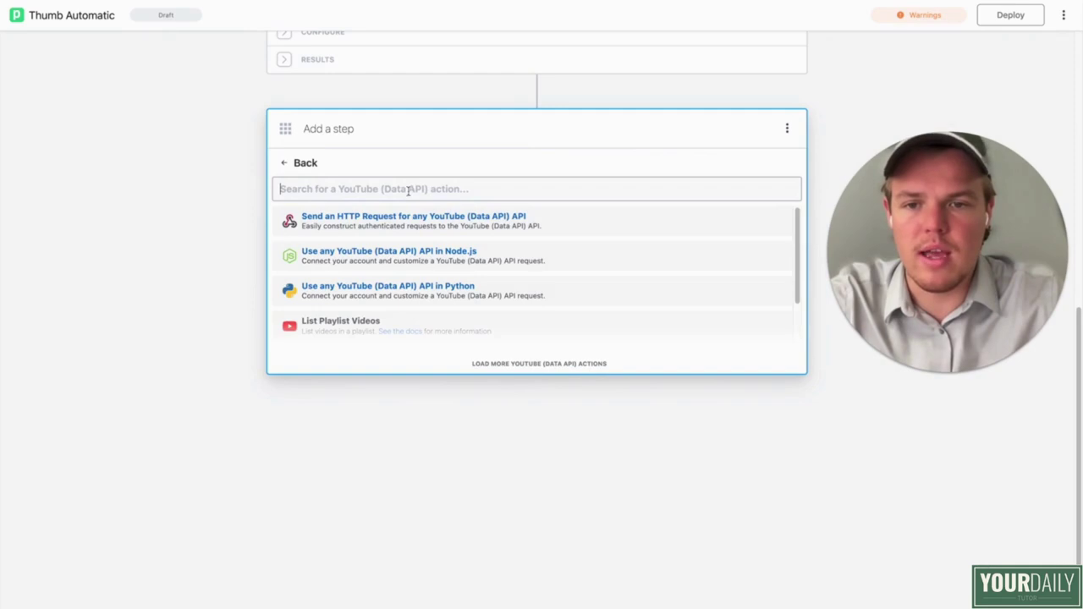
{"action": "type", "text": "thumbnai"}
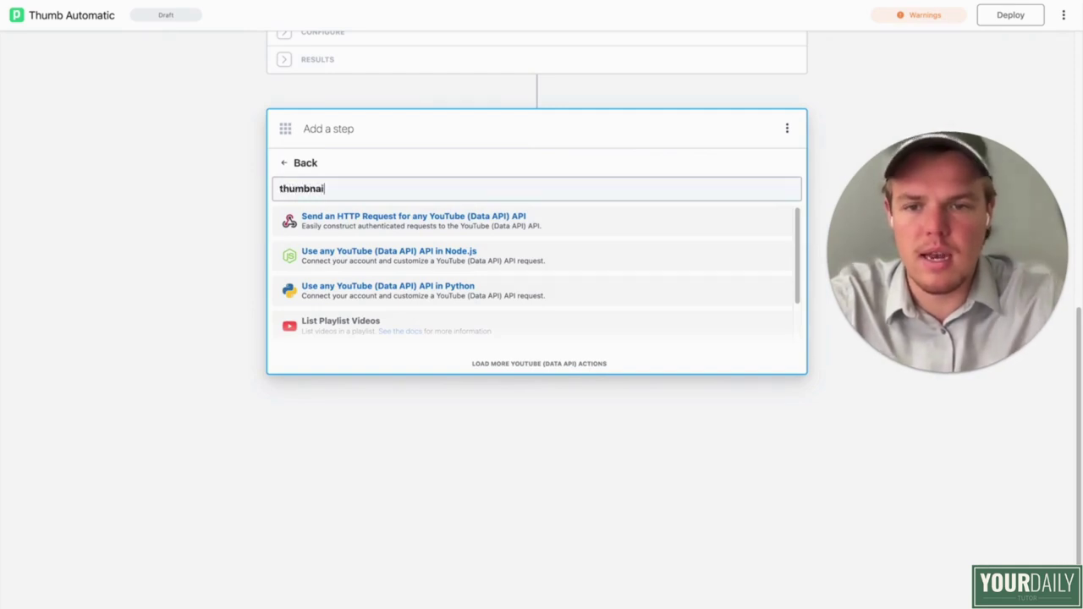
{"action": "type", "text": "l"}
{"action": "left_click", "coordinate": [402, 224]}
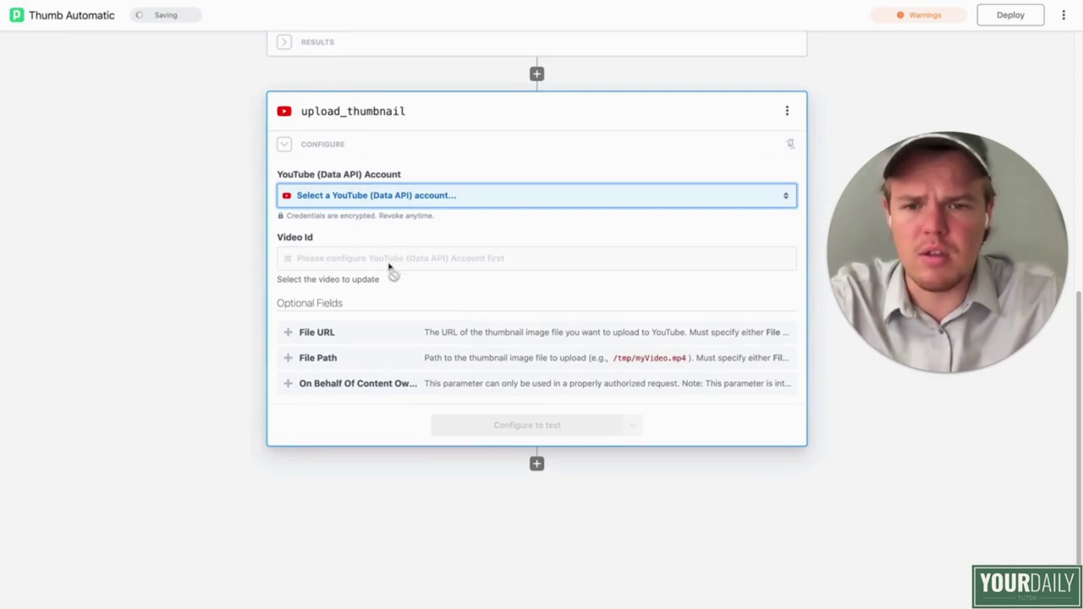
Step: Configure upload_thumbnail with the English Youtube account and the trigger's video ID, {{steps.trigger.event.id.videoId}}, as Video Id
{"action": "left_click", "coordinate": [407, 195]}
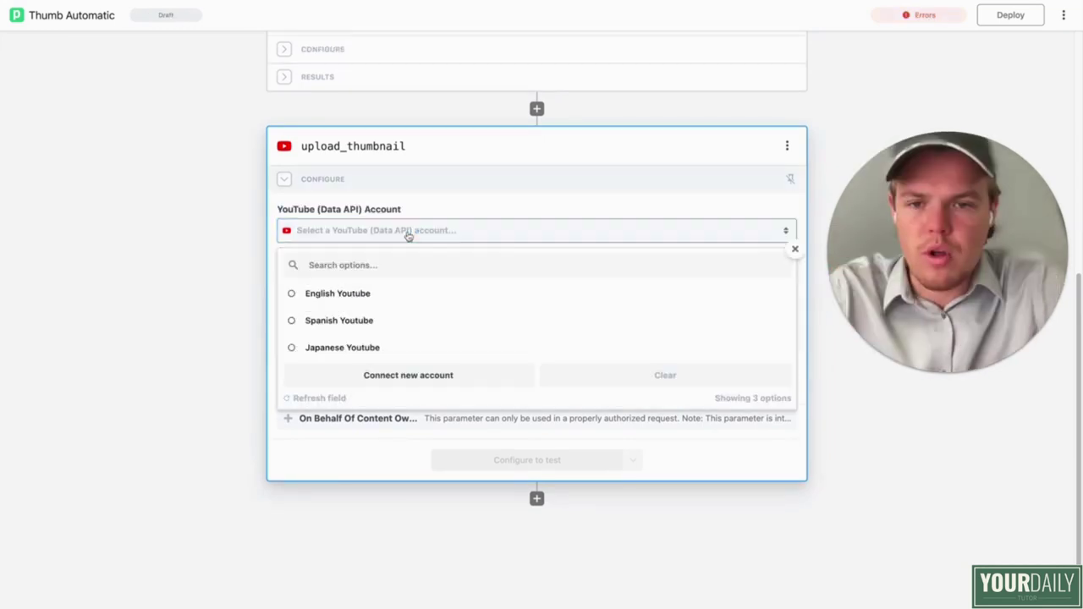
{"action": "left_click", "coordinate": [374, 303]}
{"action": "left_click", "coordinate": [386, 294]}
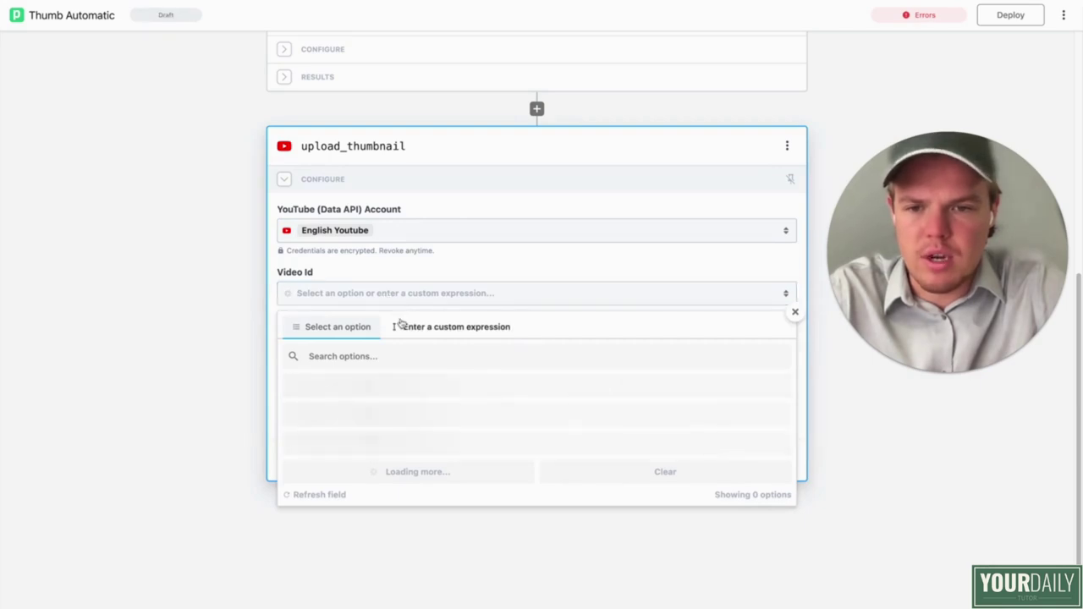
{"action": "scroll", "coordinate": [399, 330], "scroll_direction": "down", "scroll_amount": 1}
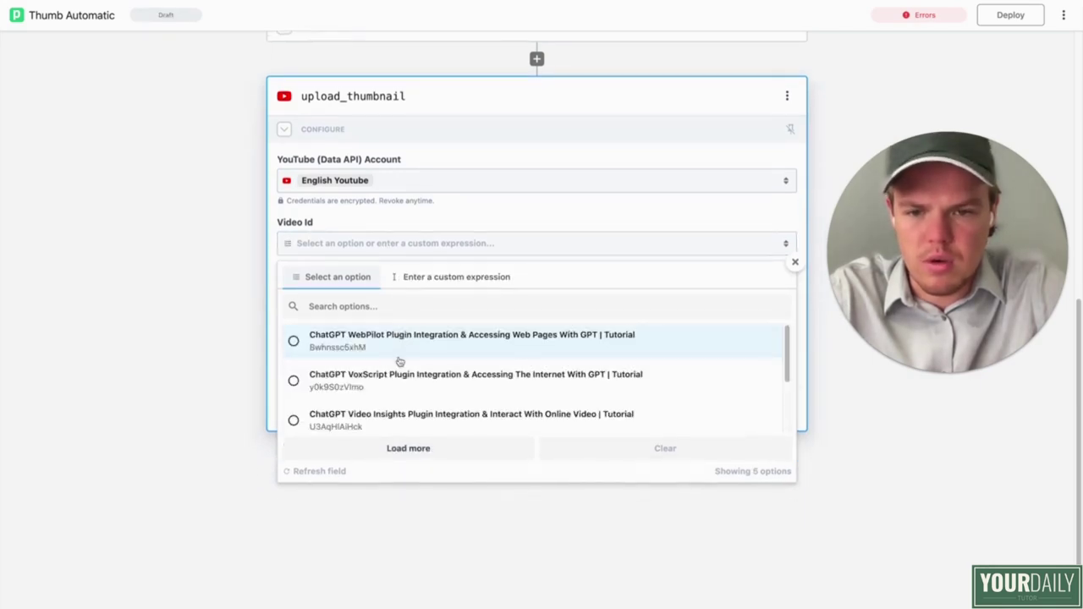
{"action": "scroll", "coordinate": [399, 362], "scroll_direction": "down", "scroll_amount": 1}
{"action": "scroll", "coordinate": [399, 357], "scroll_direction": "up", "scroll_amount": 1}
{"action": "left_click", "coordinate": [448, 276]}
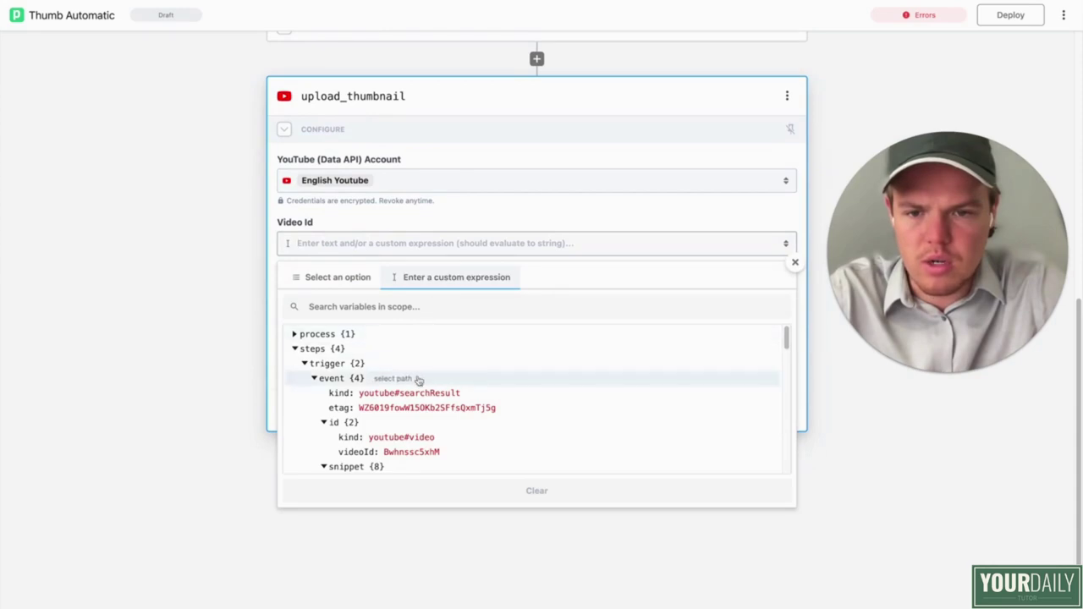
{"action": "scroll", "coordinate": [418, 381], "scroll_direction": "down", "scroll_amount": 2}
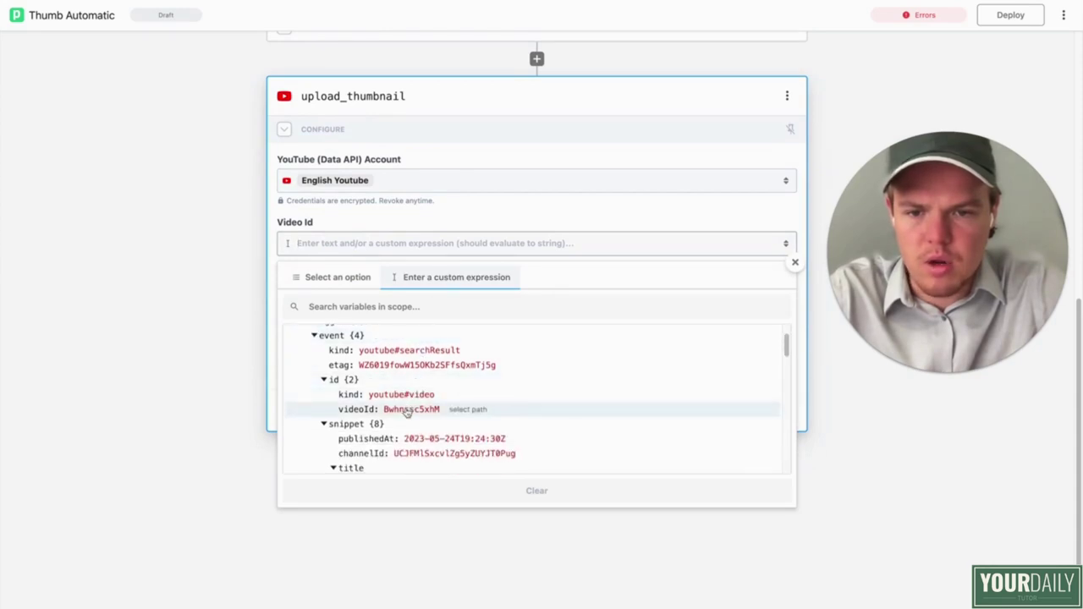
{"action": "left_click", "coordinate": [407, 410]}
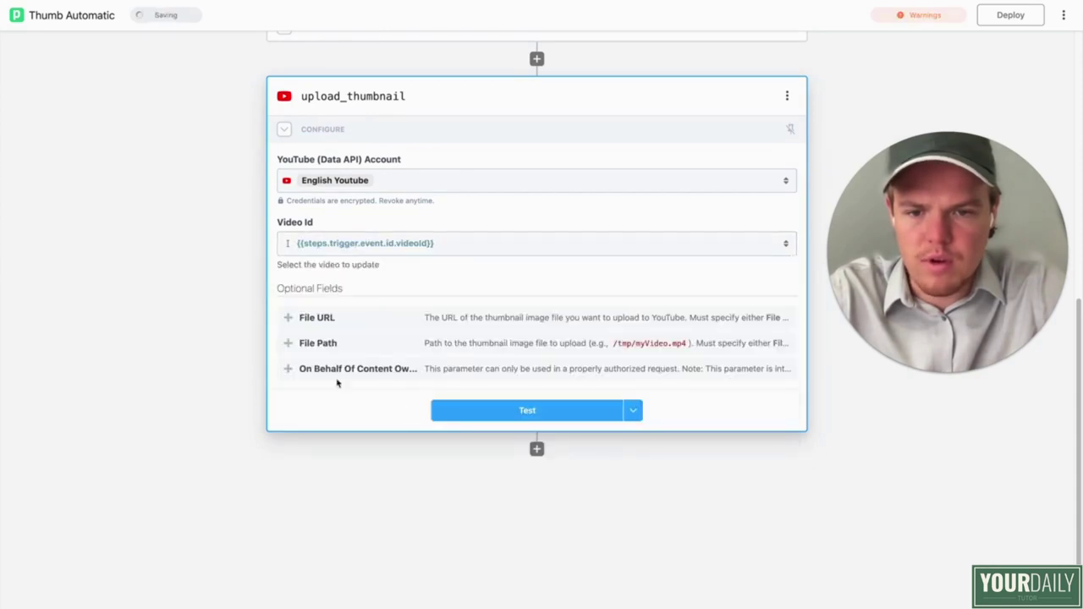
{"action": "left_click", "coordinate": [355, 328]}
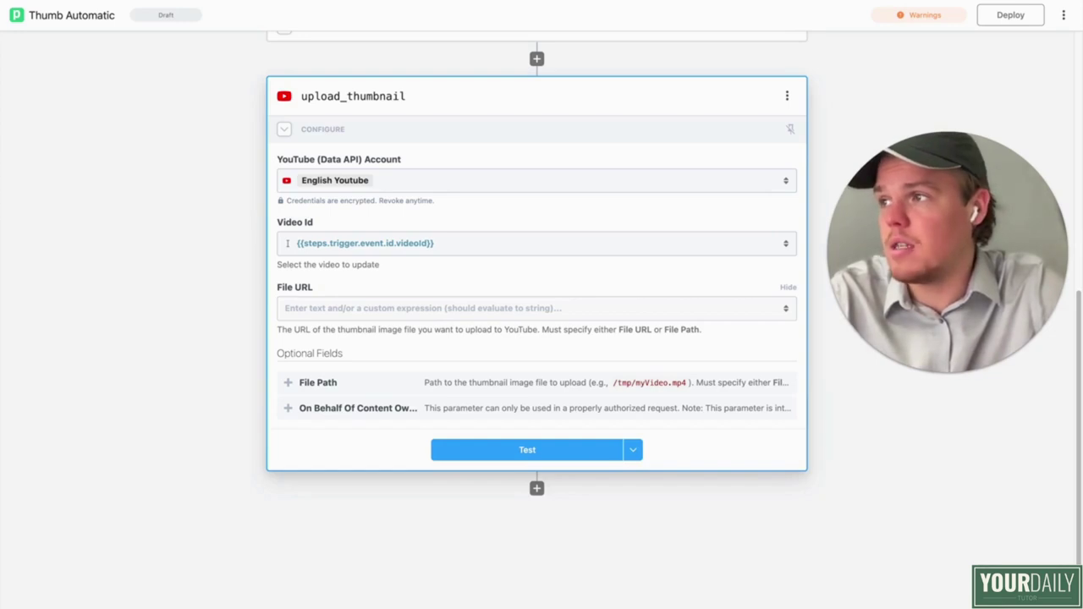
{"action": "left_click", "coordinate": [336, 306]}
{"action": "type", "text": "https://drive.google.com/u/0/uc?id="}
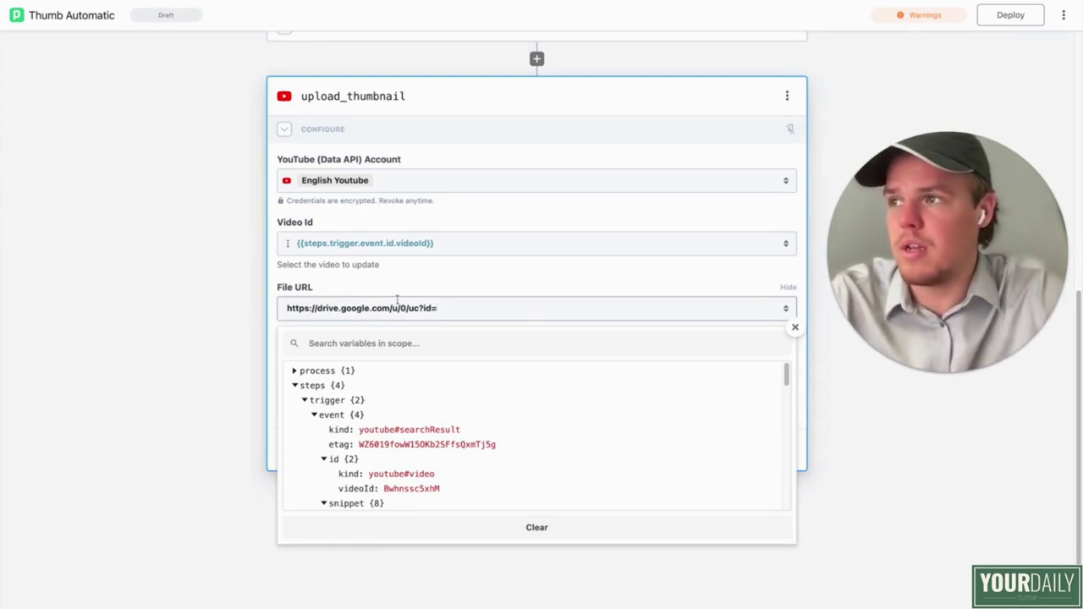
{"action": "scroll", "coordinate": [450, 398], "scroll_direction": "down", "scroll_amount": 1}
{"action": "left_click", "coordinate": [167, 328]}
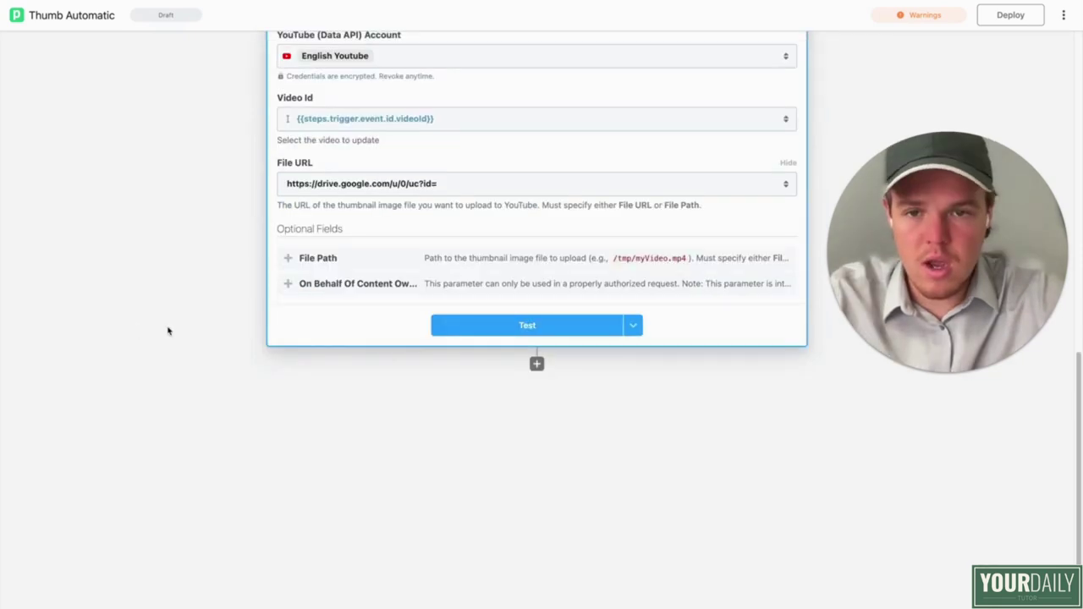
Step: Complete the File URL by appending {{steps.find_file.$return_value[0].id}} followed by &export=download
{"action": "left_click", "coordinate": [448, 237]}
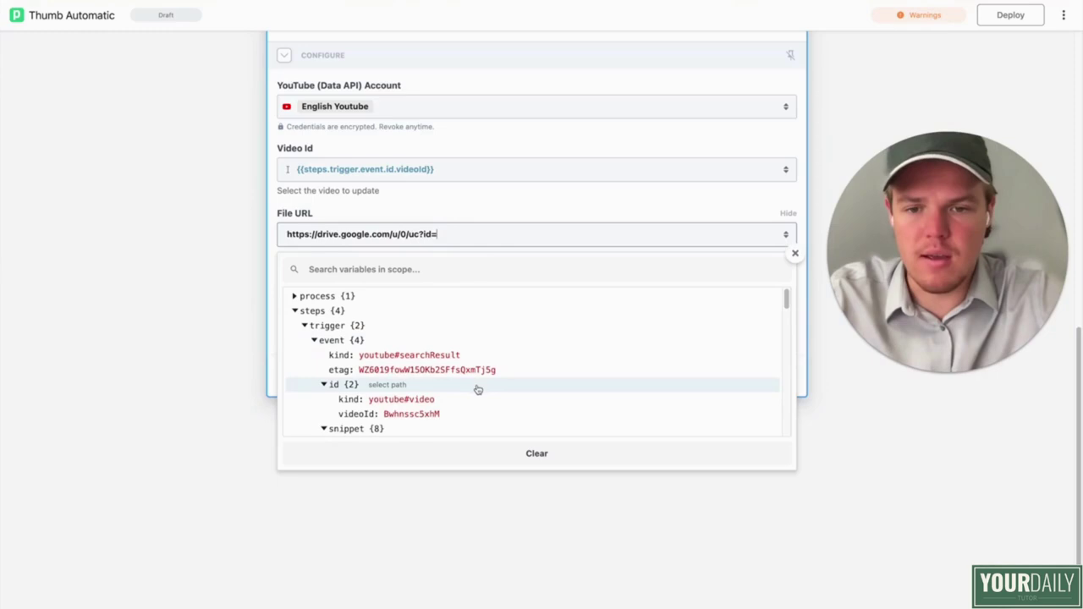
{"action": "scroll", "coordinate": [478, 390], "scroll_direction": "down", "scroll_amount": 1}
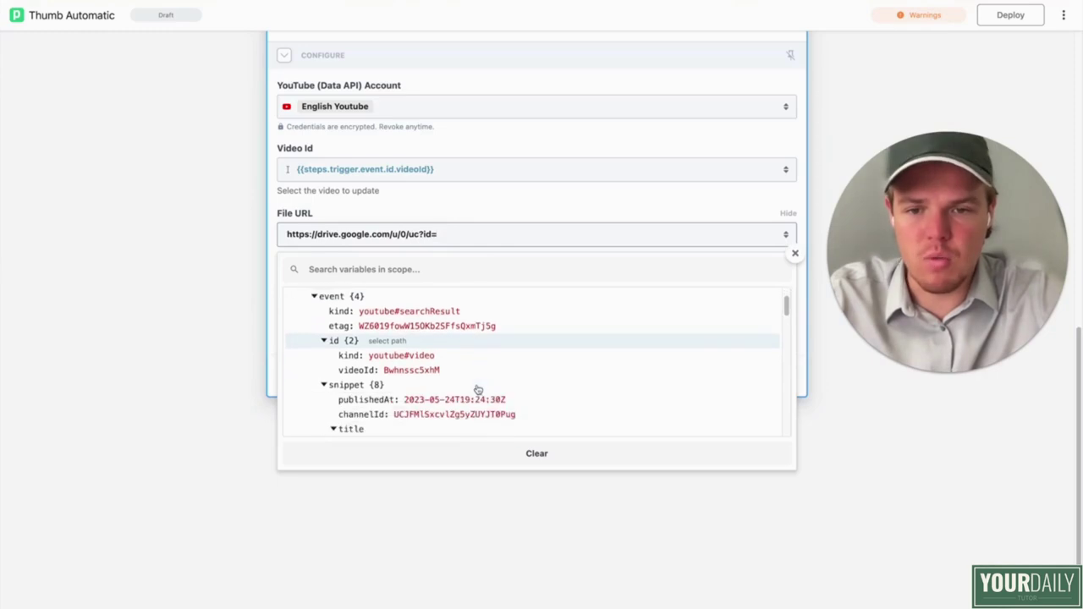
{"action": "scroll", "coordinate": [478, 390], "scroll_direction": "down", "scroll_amount": 10}
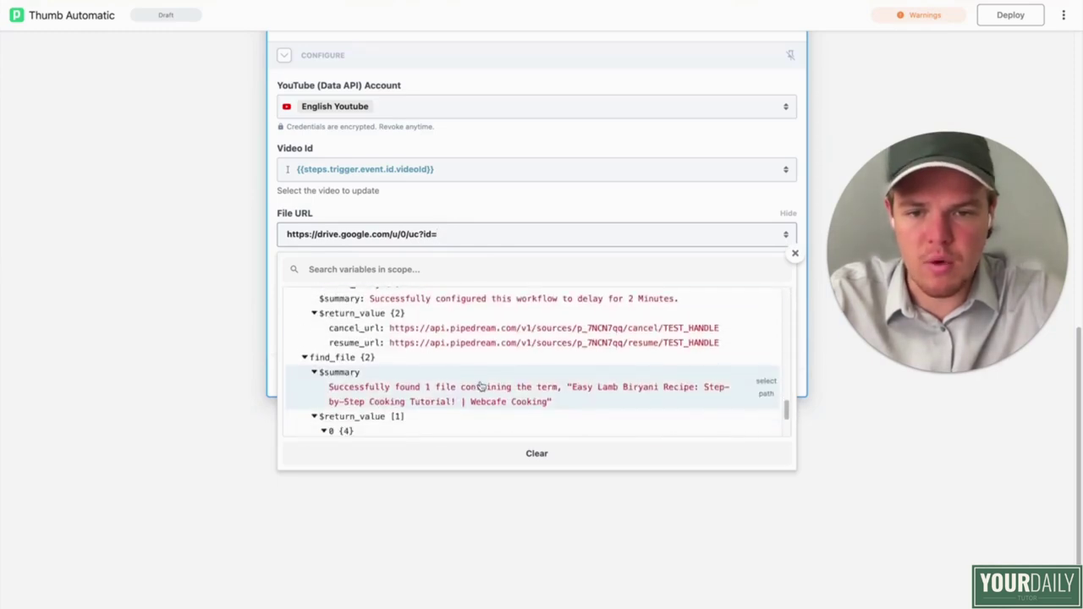
{"action": "scroll", "coordinate": [480, 387], "scroll_direction": "up", "scroll_amount": 2}
{"action": "scroll", "coordinate": [480, 385], "scroll_direction": "down", "scroll_amount": 4}
{"action": "left_click", "coordinate": [476, 382]}
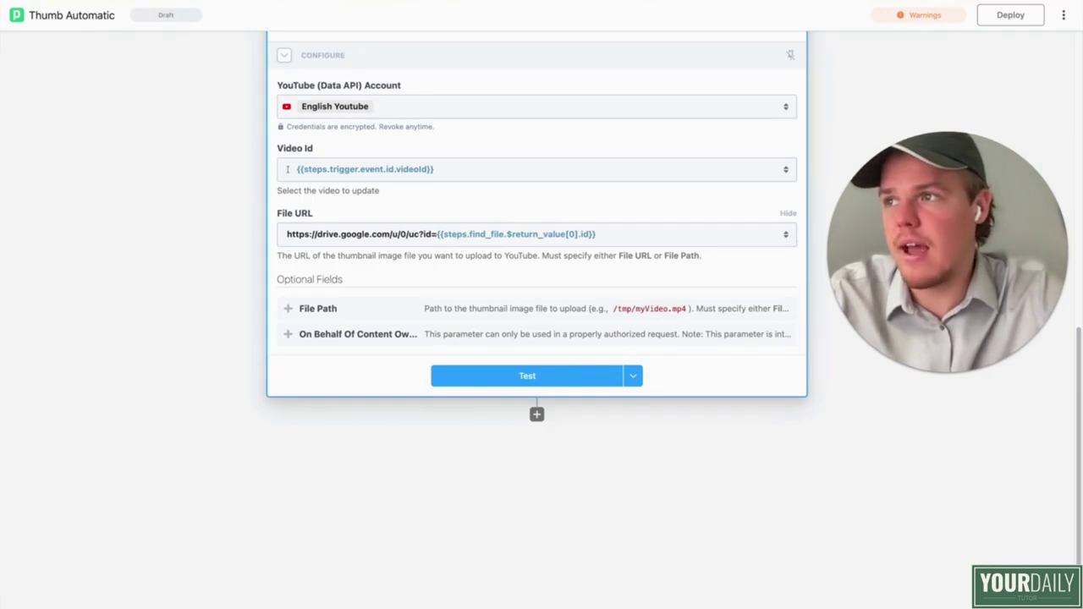
{"action": "left_click", "coordinate": [607, 234]}
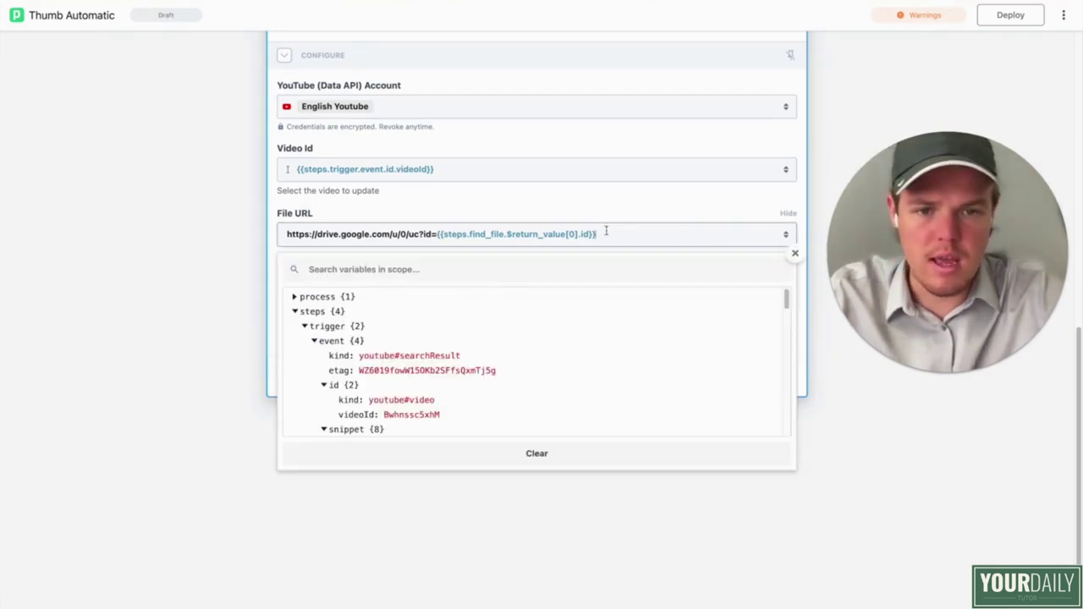
{"action": "type", "text": "&export=download"}
{"action": "left_click", "coordinate": [182, 264]}
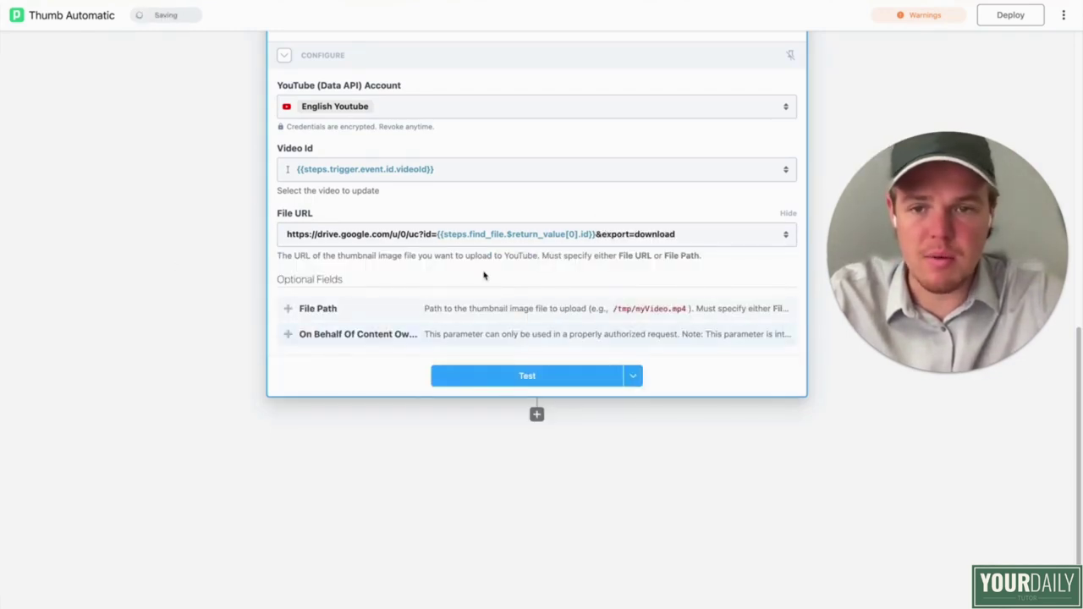
Step: Add a YouTube (Data API) action for adding playlist items after the upload_thumbnail step
{"action": "scroll", "coordinate": [484, 275], "scroll_direction": "up", "scroll_amount": 2}
{"action": "scroll", "coordinate": [484, 275], "scroll_direction": "down", "scroll_amount": 1}
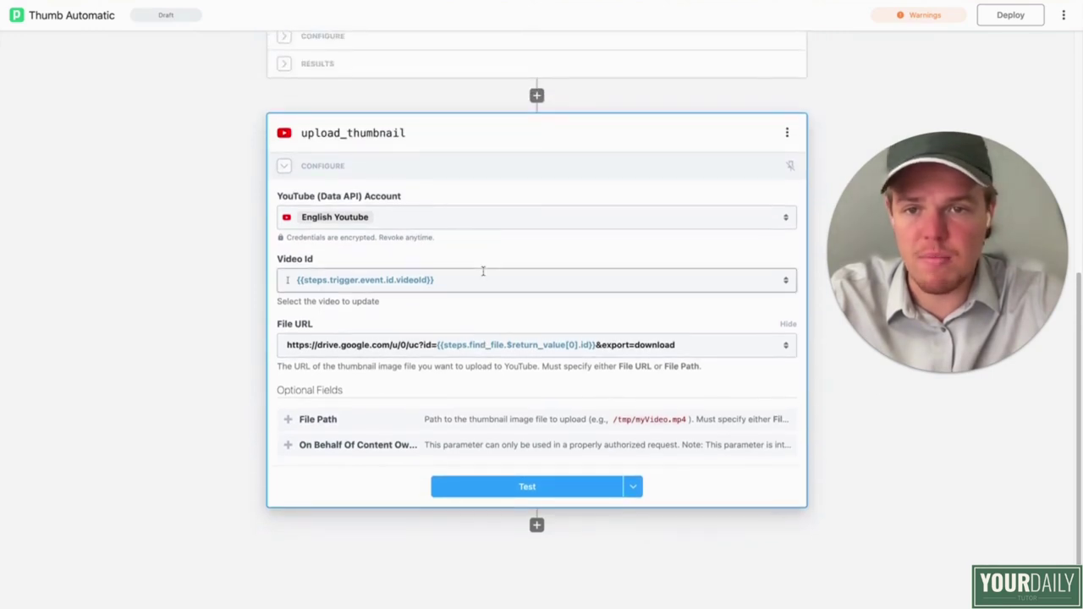
{"action": "scroll", "coordinate": [483, 271], "scroll_direction": "down", "scroll_amount": 2}
{"action": "left_click", "coordinate": [537, 492]}
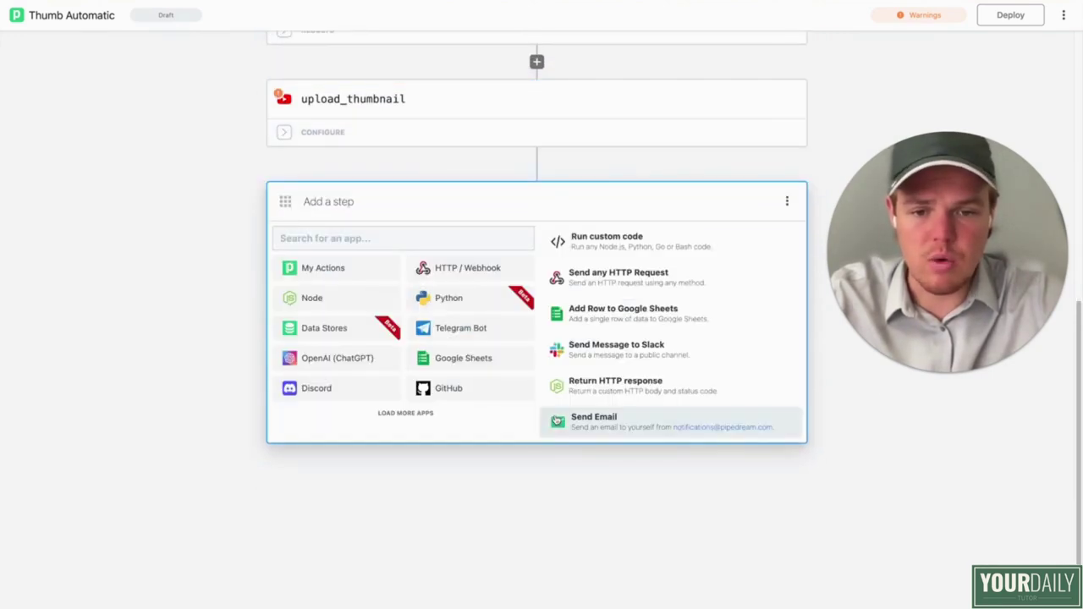
{"action": "type", "text": "youtube"}
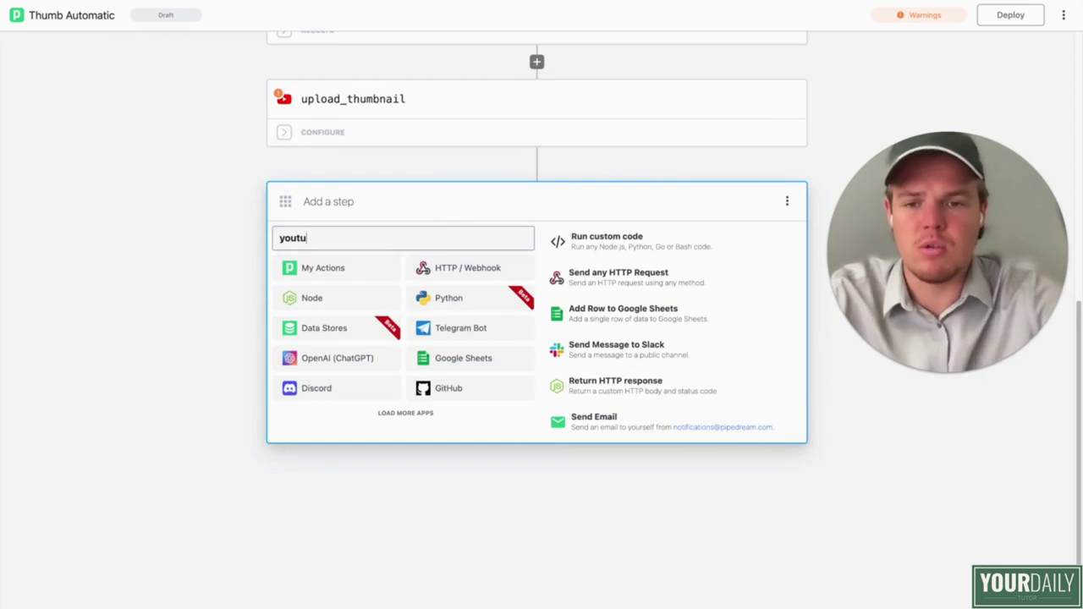
{"action": "left_click", "coordinate": [342, 439]}
{"action": "left_click", "coordinate": [380, 263]}
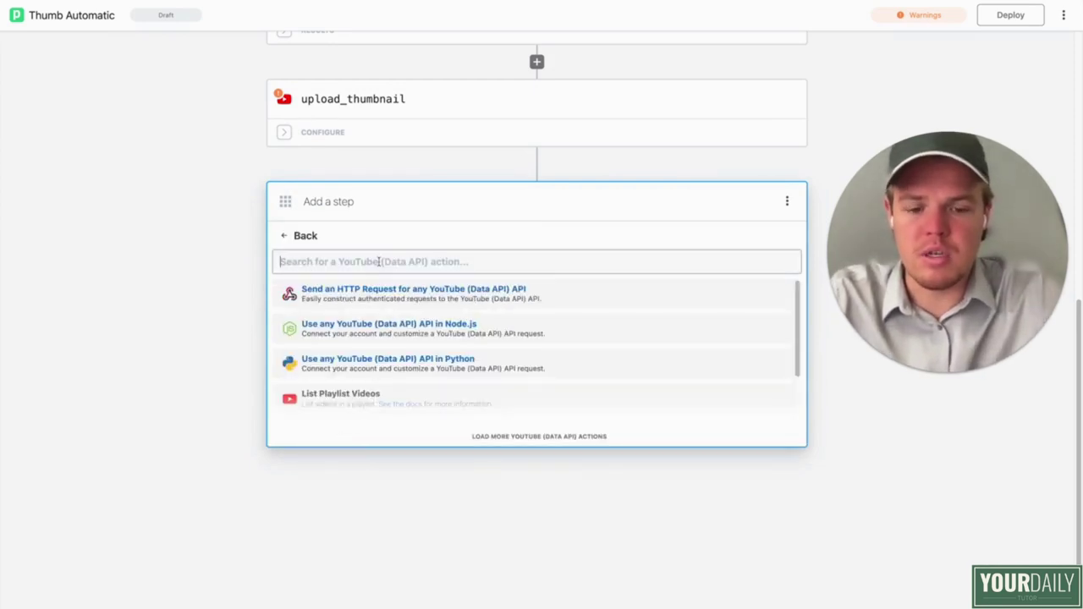
{"action": "type", "text": "playlist"}
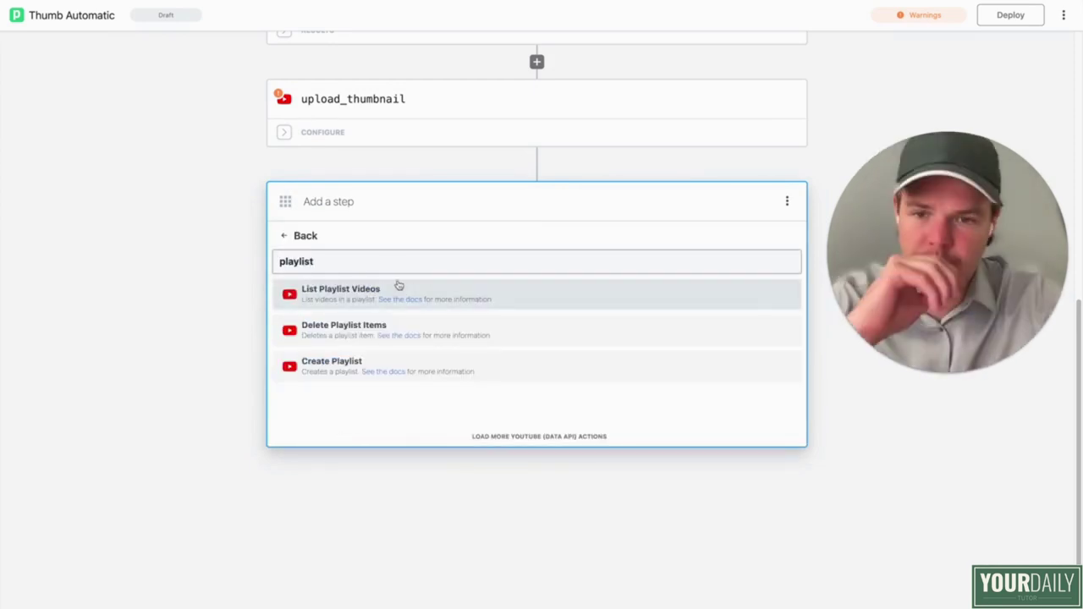
{"action": "scroll", "coordinate": [394, 339], "scroll_direction": "down", "scroll_amount": 5}
{"action": "left_click", "coordinate": [389, 345]}
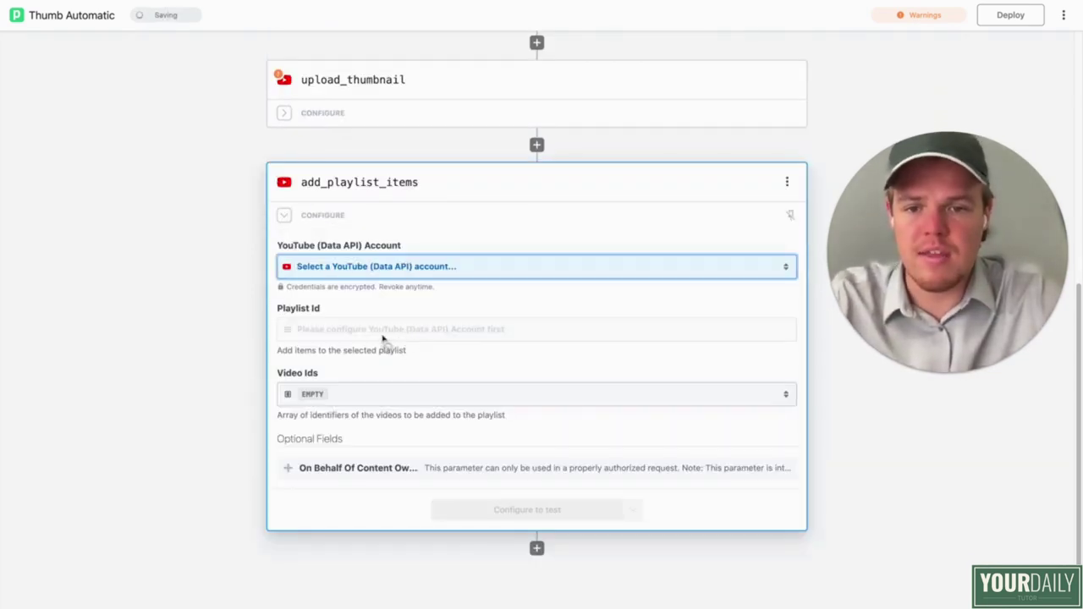
Step: Configure add_playlist_items with the English Youtube account and the playlist "Mastering BotBrew.io: Your Complete Guide to Our AI Bots"
{"action": "left_click", "coordinate": [394, 269]}
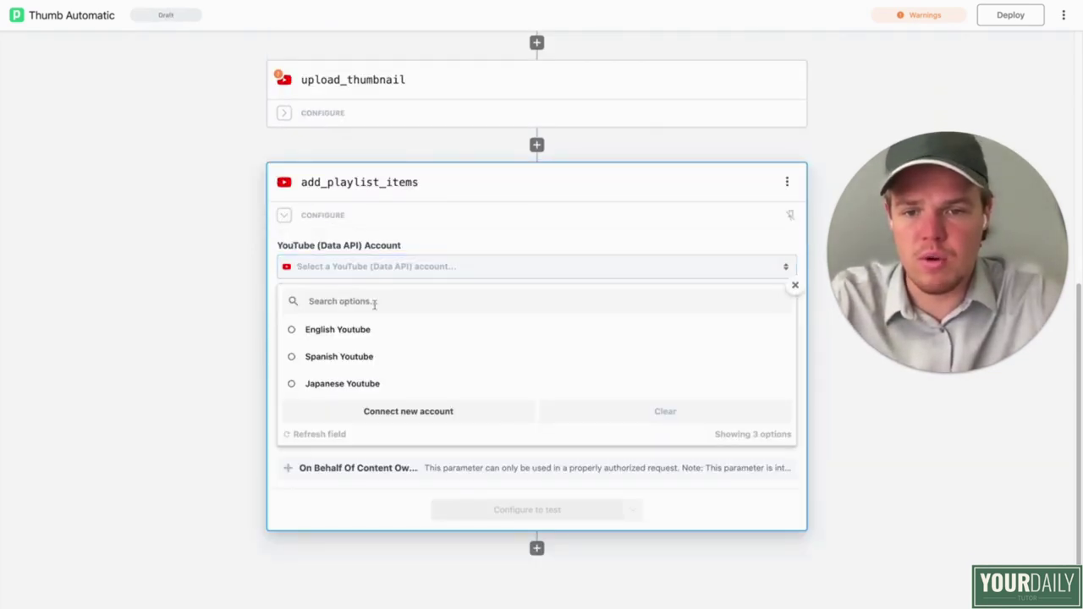
{"action": "left_click", "coordinate": [350, 329]}
{"action": "left_click", "coordinate": [370, 331]}
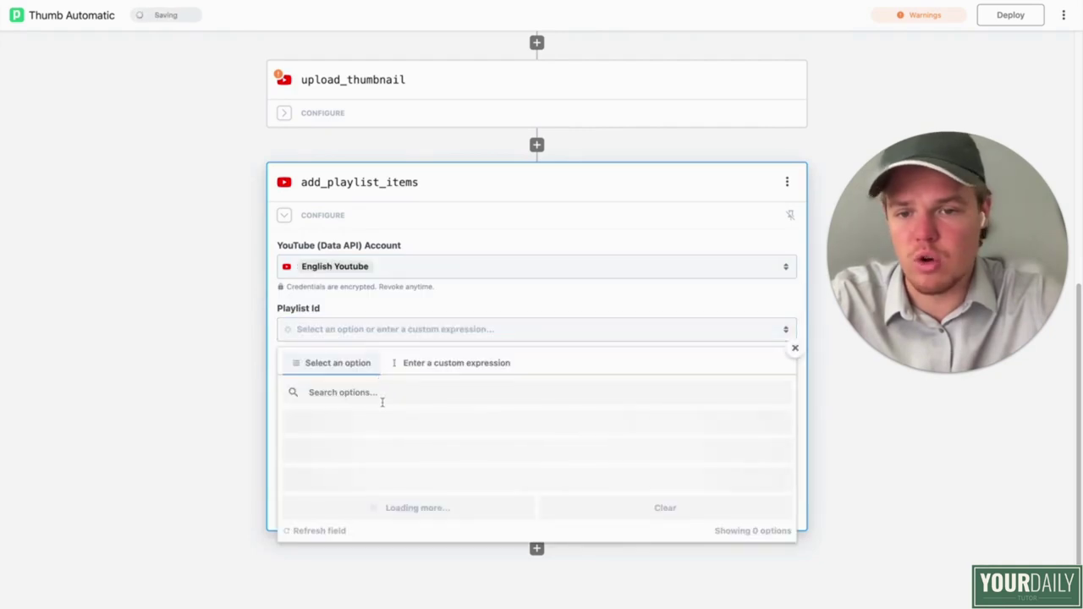
{"action": "scroll", "coordinate": [388, 418], "scroll_direction": "down", "scroll_amount": 1}
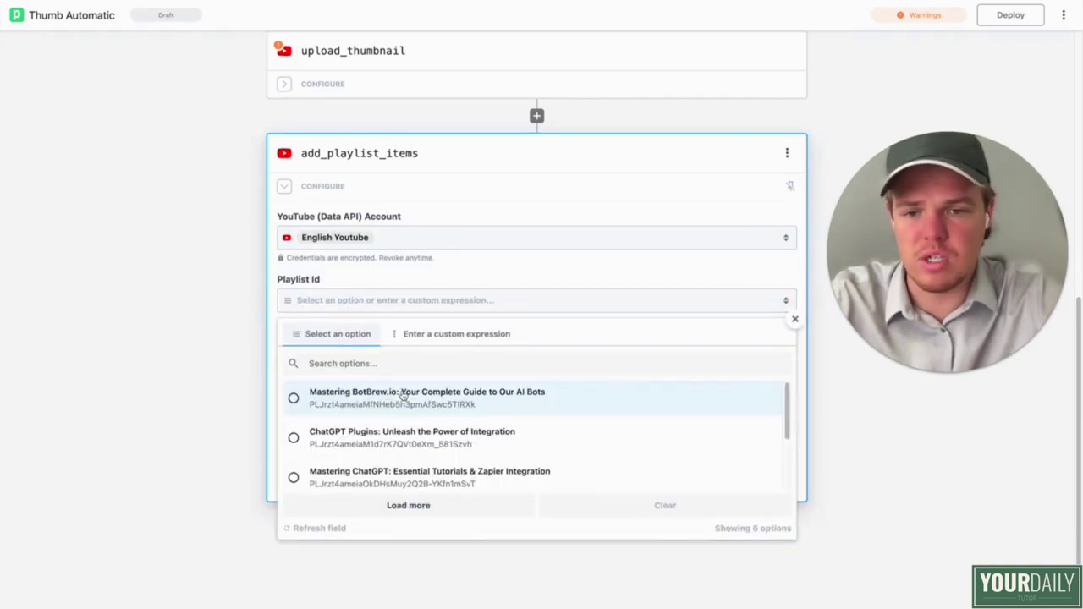
{"action": "scroll", "coordinate": [408, 426], "scroll_direction": "down", "scroll_amount": 1}
{"action": "scroll", "coordinate": [423, 424], "scroll_direction": "down", "scroll_amount": 2}
{"action": "scroll", "coordinate": [429, 425], "scroll_direction": "up", "scroll_amount": 3}
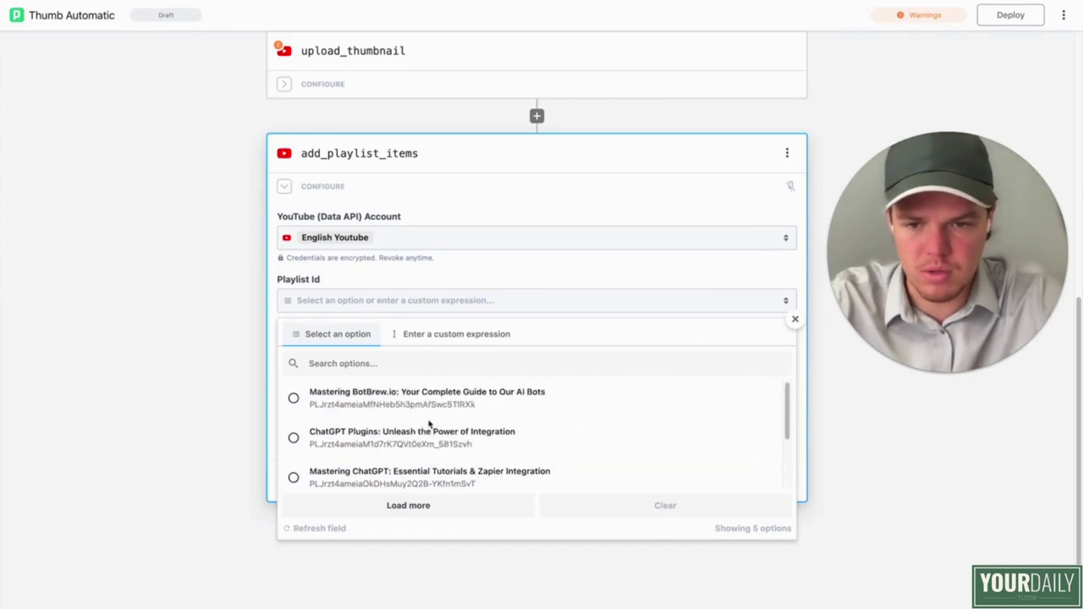
{"action": "left_click", "coordinate": [430, 409]}
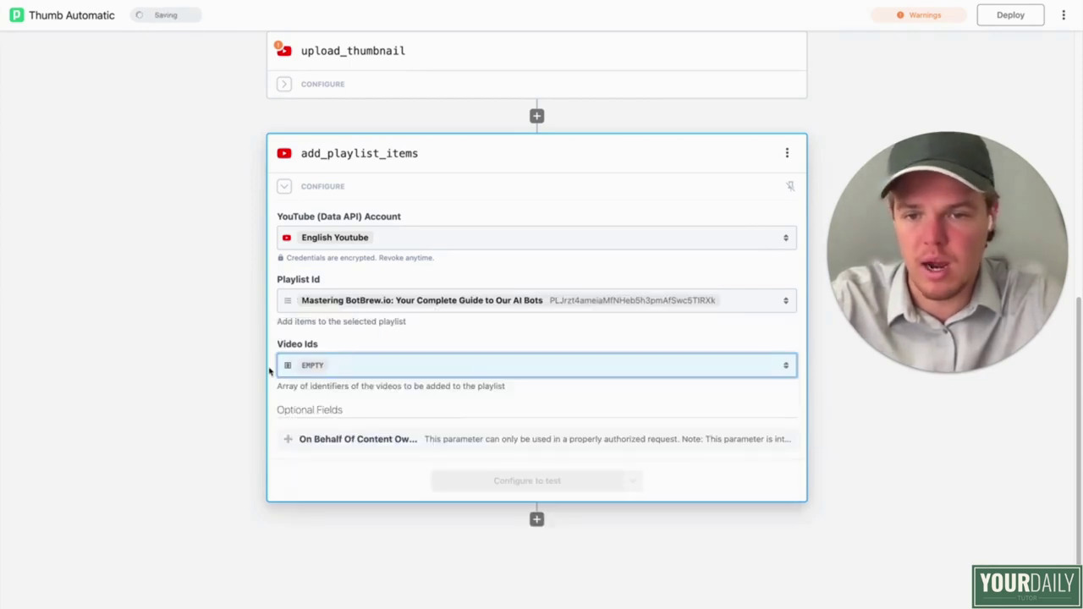
Step: Try to reuse the Video Id expression from upload_thumbnail as the Video Ids entry of add_playlist_items
{"action": "left_click", "coordinate": [323, 366]}
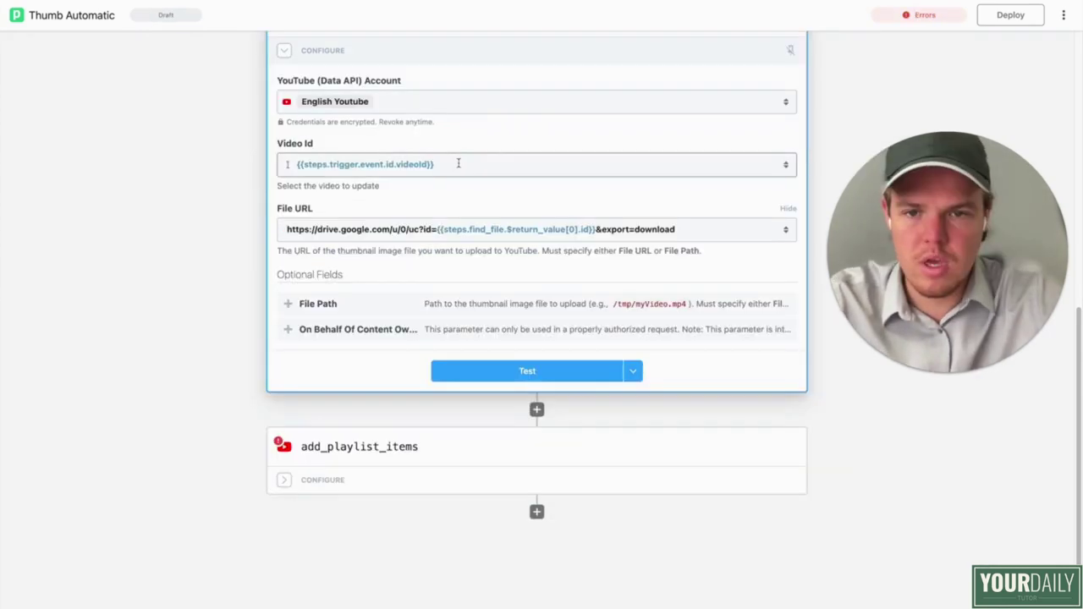
{"action": "left_click", "coordinate": [458, 162]}
{"action": "left_click_drag", "start_coordinate": [458, 162], "coordinate": [308, 160]}
{"action": "key", "text": "ctrl+c"}
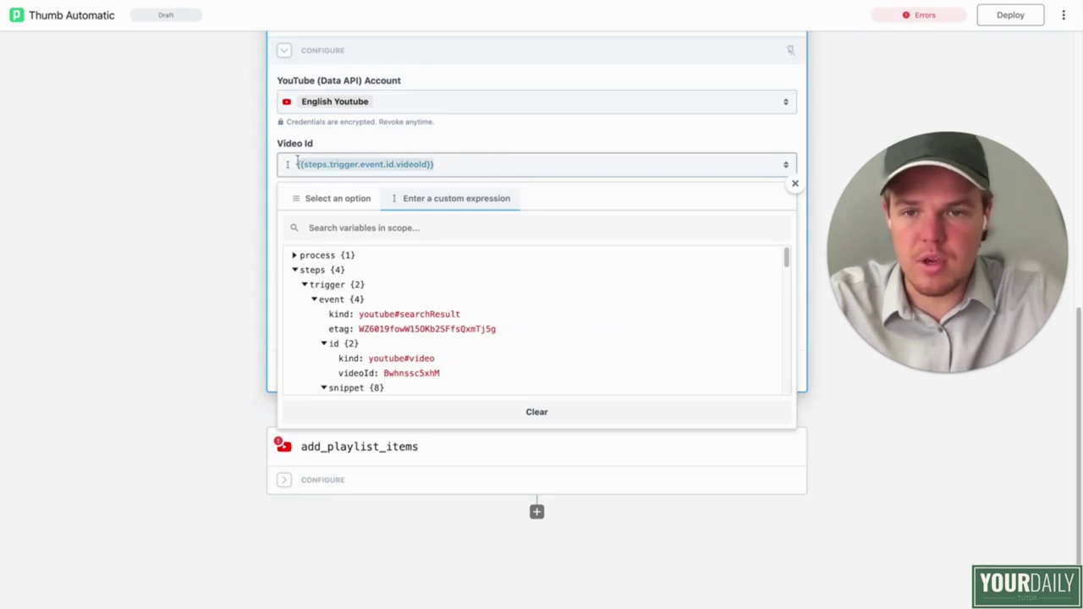
{"action": "left_click", "coordinate": [187, 240]}
{"action": "left_click", "coordinate": [367, 447]}
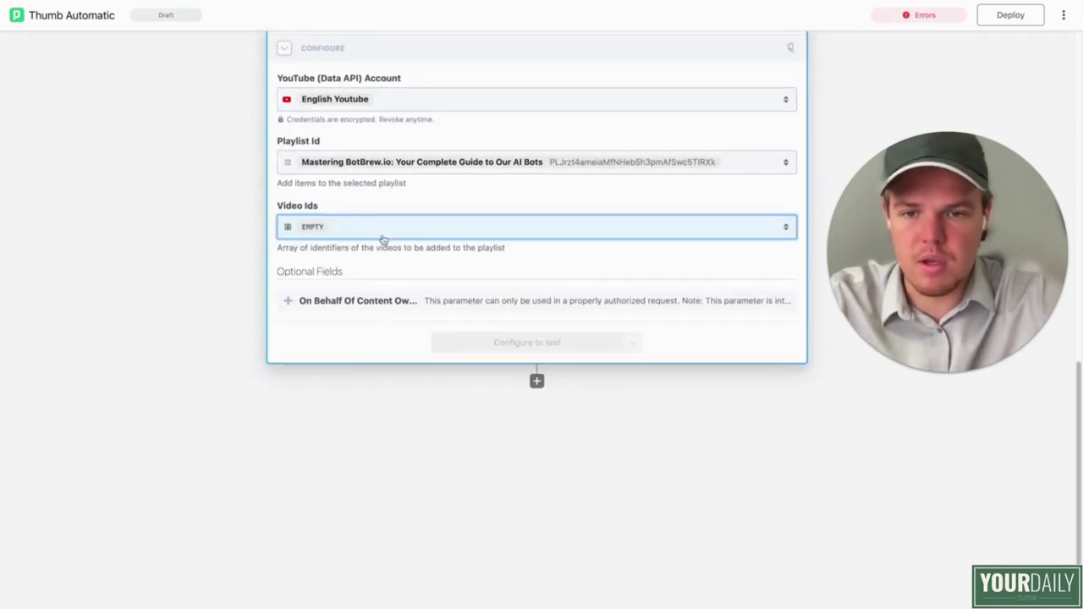
{"action": "left_click", "coordinate": [378, 226]}
{"action": "left_click", "coordinate": [378, 288]}
{"action": "key", "text": "ctrl+v"}
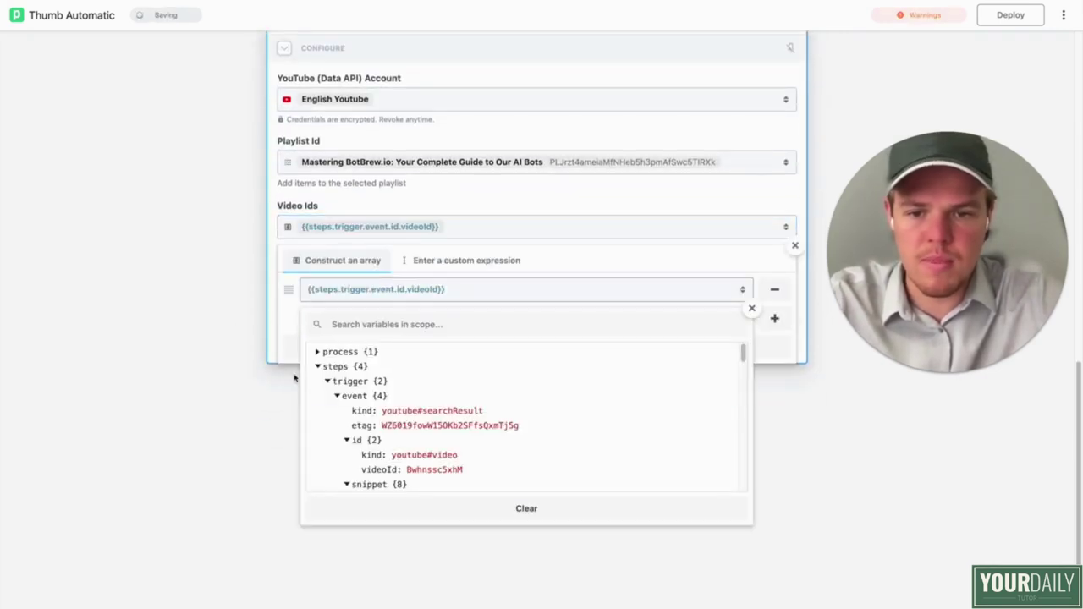
{"action": "key", "text": "ctrl+z"}
Step: Set the Video Ids entry of add_playlist_items to the trigger's videoId variable, {{steps.trigger.event.id.videoId}}
{"action": "left_click", "coordinate": [401, 292]}
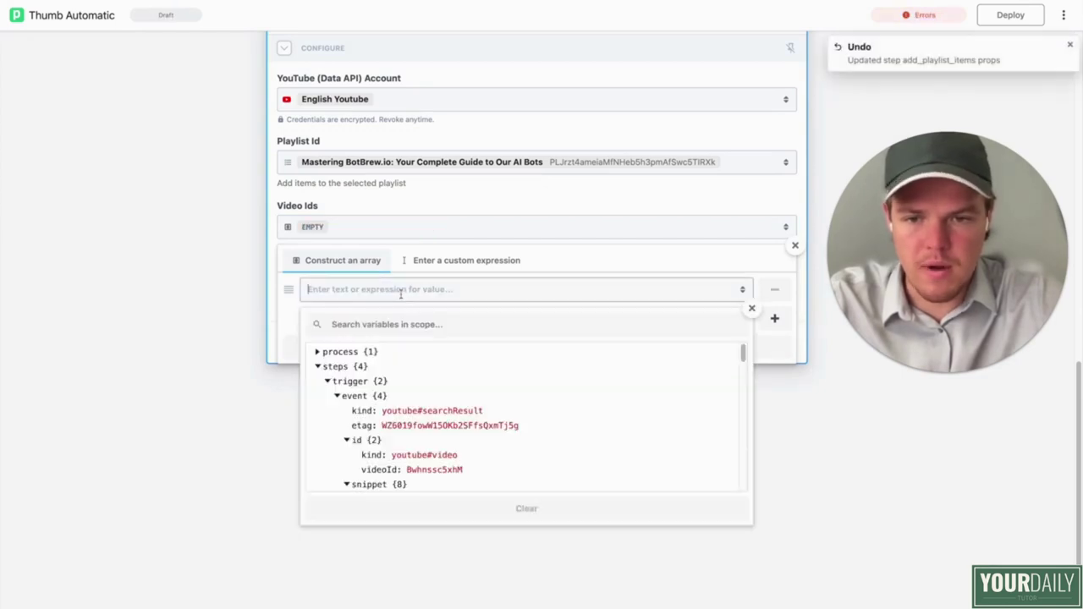
{"action": "scroll", "coordinate": [450, 441], "scroll_direction": "down", "scroll_amount": 3}
{"action": "left_click", "coordinate": [445, 414]}
{"action": "left_click", "coordinate": [202, 392]}
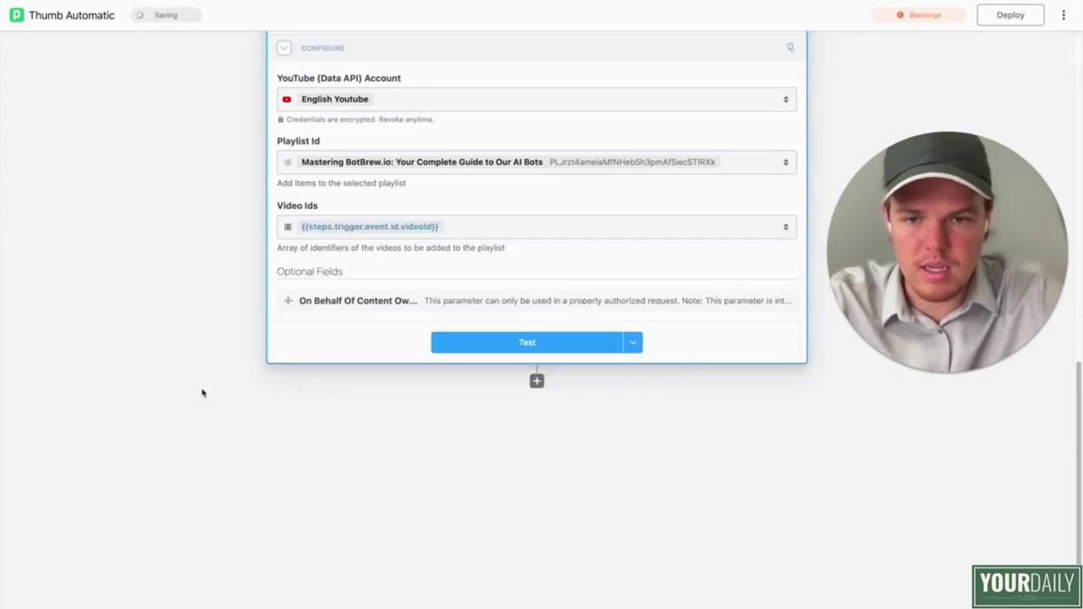
{"action": "scroll", "coordinate": [479, 398], "scroll_direction": "up", "scroll_amount": 5}
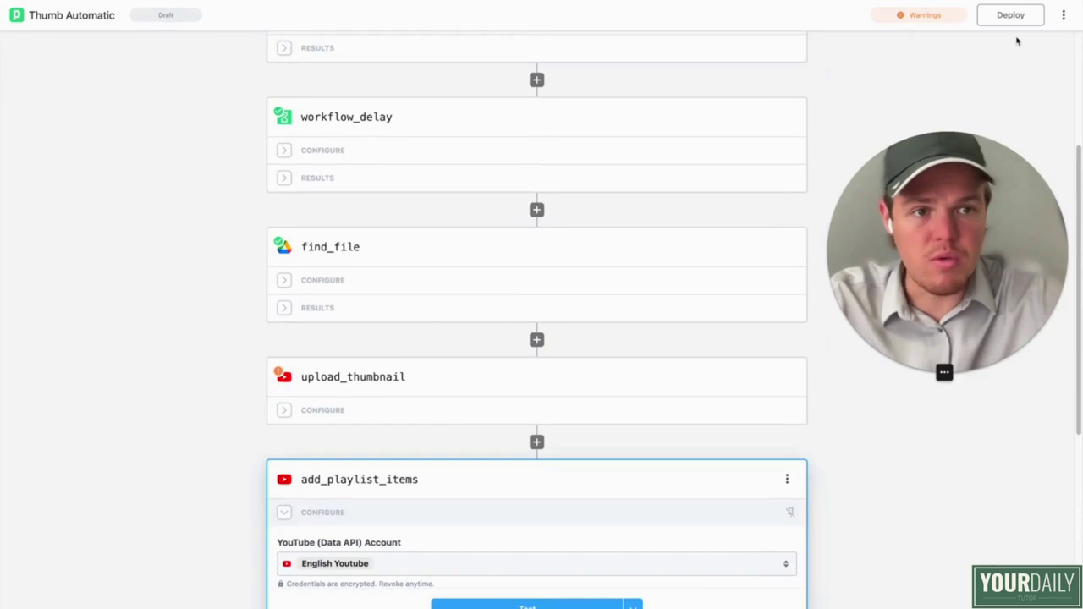
{"action": "scroll", "coordinate": [812, 117], "scroll_direction": "up", "scroll_amount": 3}
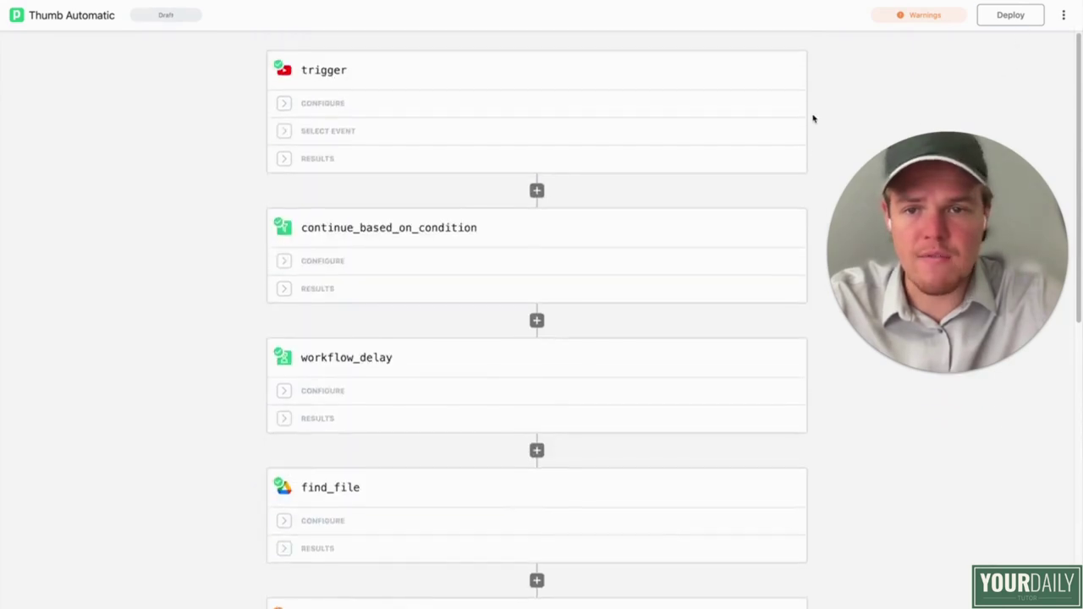
{"action": "scroll", "coordinate": [812, 119], "scroll_direction": "down", "scroll_amount": 5}
{"action": "scroll", "coordinate": [812, 119], "scroll_direction": "down", "scroll_amount": 3}
{"action": "scroll", "coordinate": [812, 118], "scroll_direction": "up", "scroll_amount": 2}
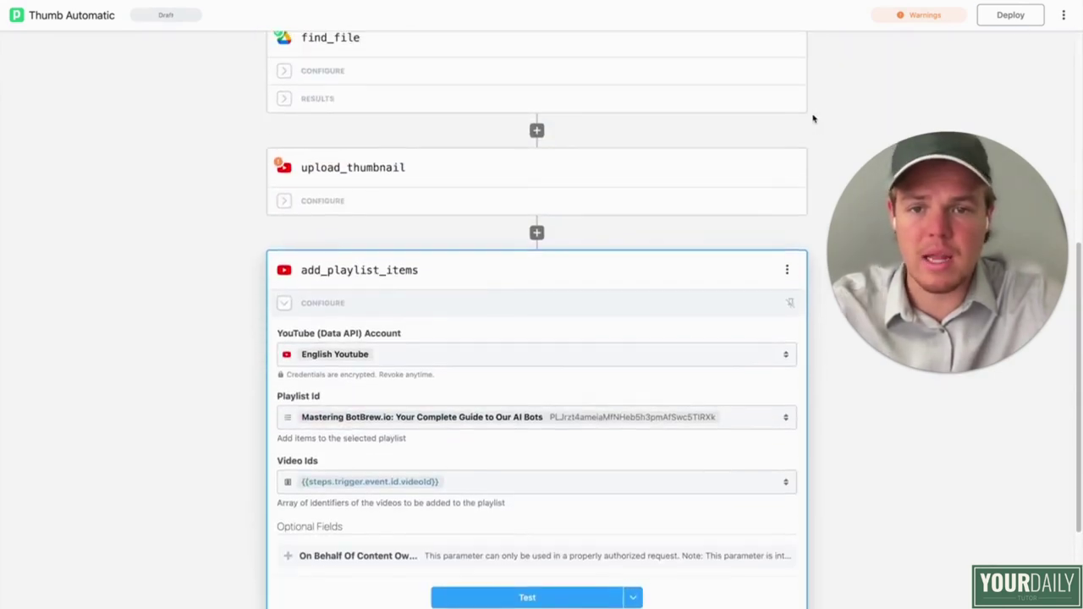
{"action": "scroll", "coordinate": [812, 118], "scroll_direction": "down", "scroll_amount": 1}
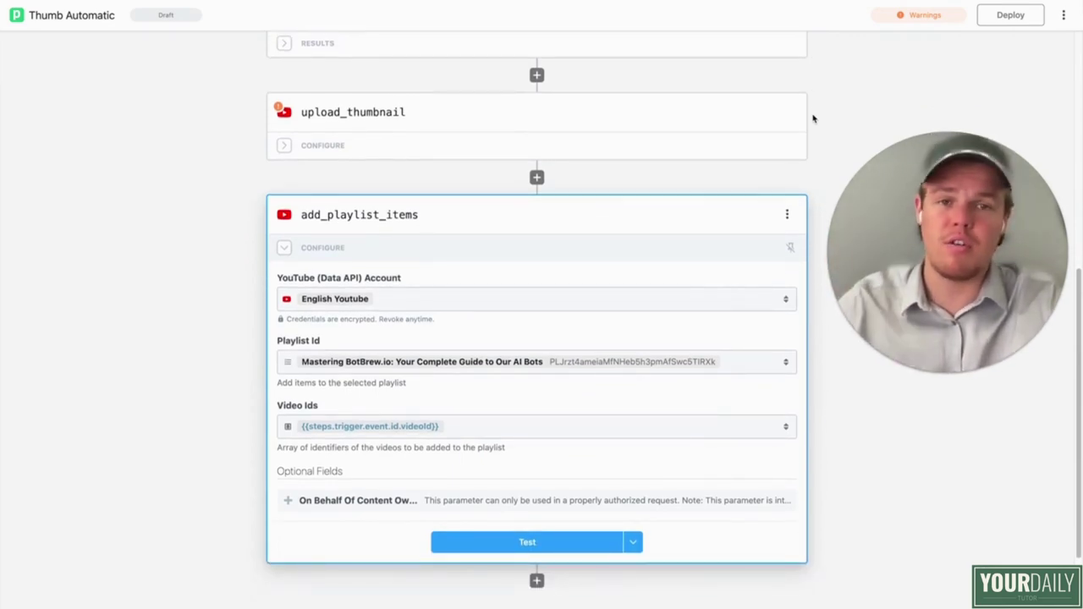
{"action": "scroll", "coordinate": [813, 119], "scroll_direction": "down", "scroll_amount": 1}
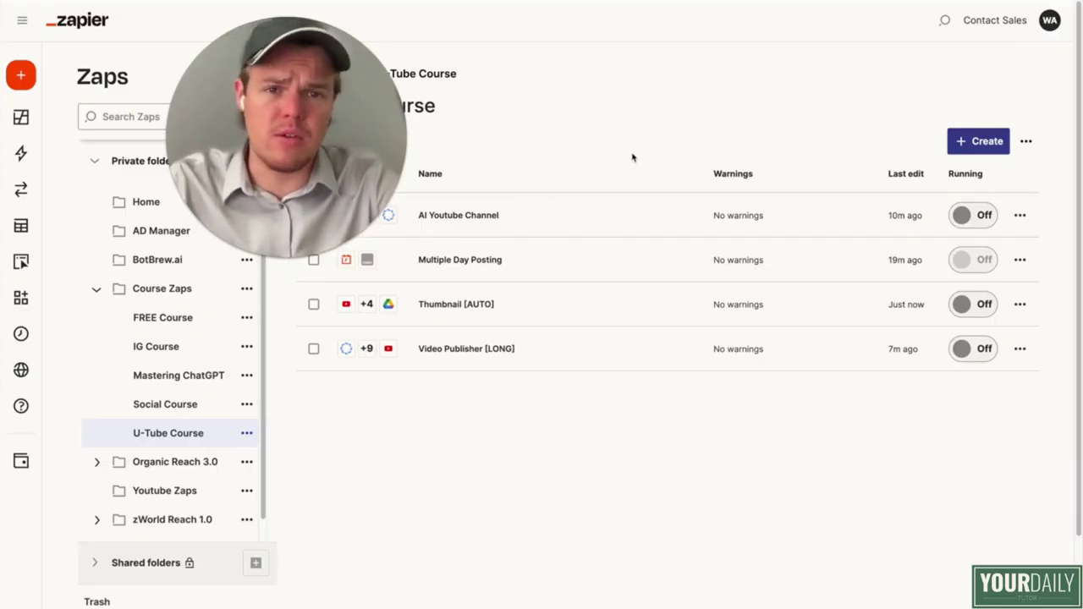
Step: Switch to Zapier, create a new Zap in the U-Tube Course folder and name it "Short [Universal]"
{"action": "left_click", "coordinate": [978, 141]}
{"action": "left_click", "coordinate": [921, 180]}
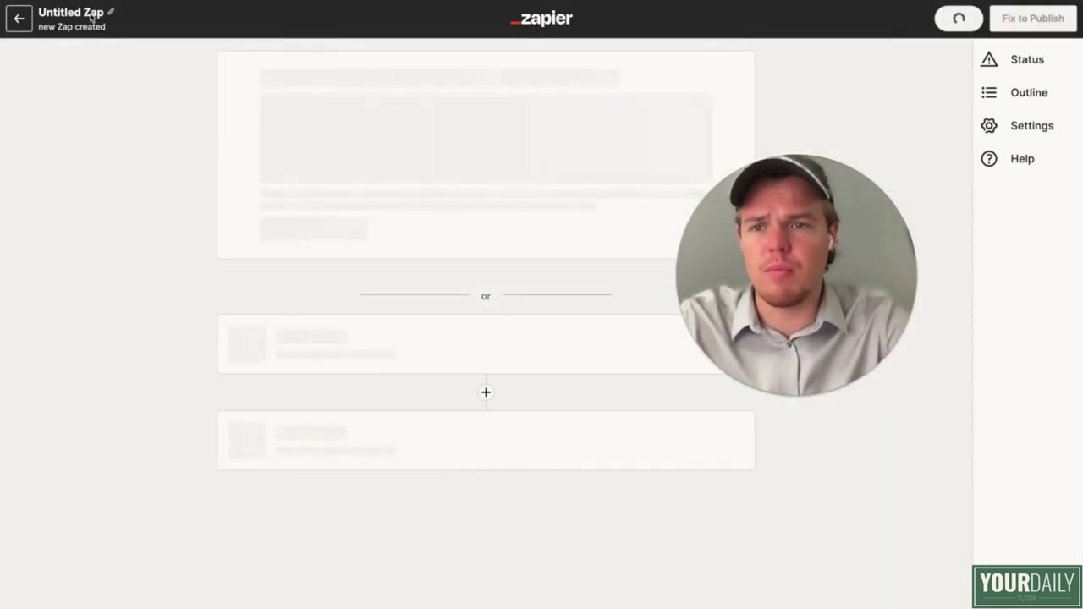
{"action": "left_click", "coordinate": [96, 17]}
{"action": "type", "text": "Short"}
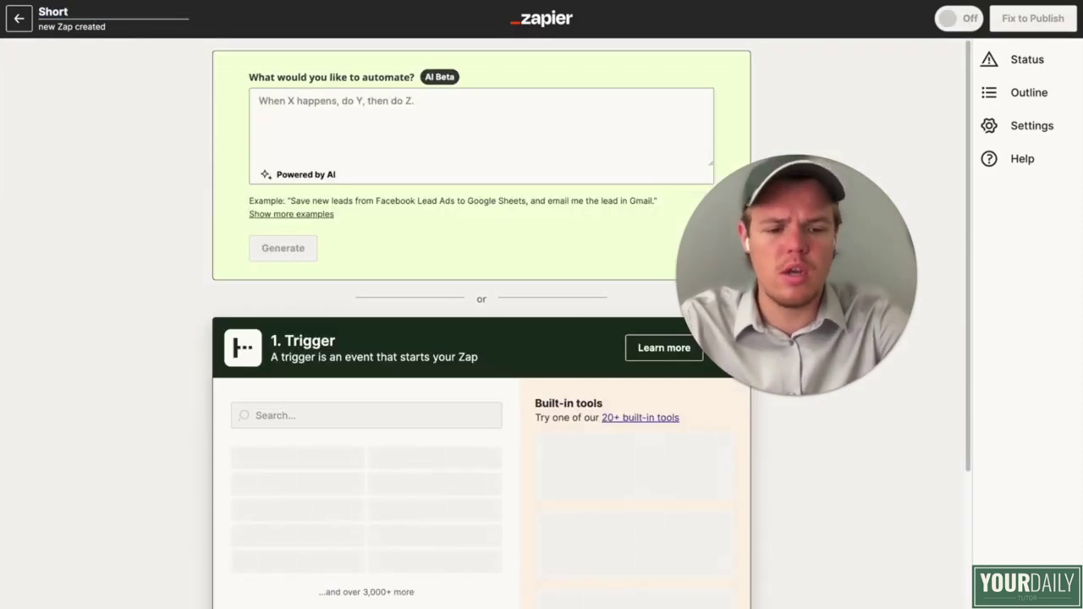
{"action": "type", "text": " [Univers"}
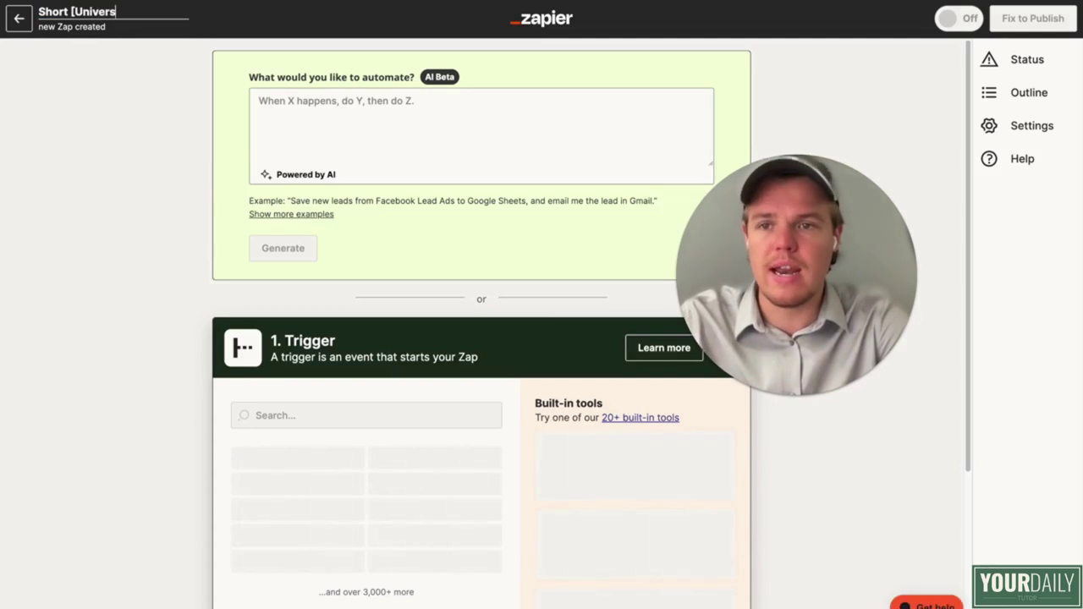
{"action": "type", "text": "al]"}
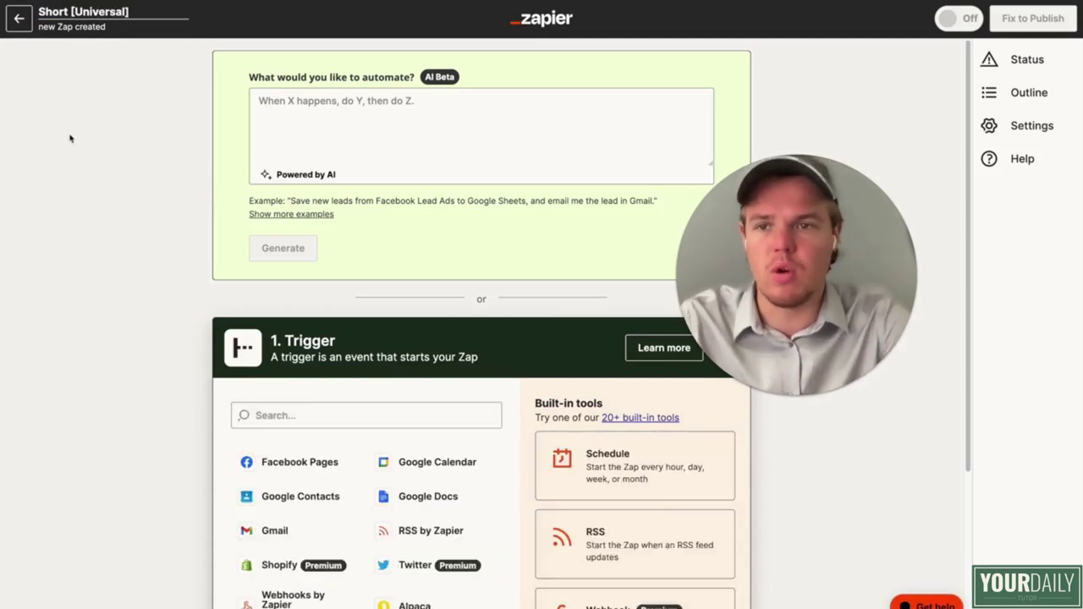
{"action": "left_click", "coordinate": [70, 138]}
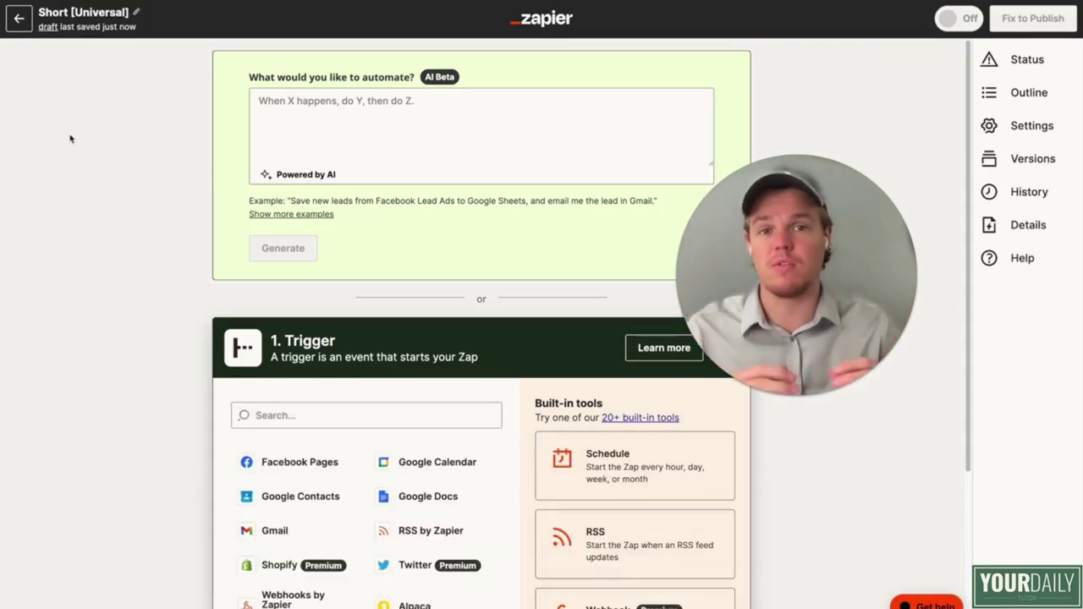
Step: Set Synthesia's New Video Ready event as the Zap's trigger, accept the connected account and test the trigger
{"action": "scroll", "coordinate": [126, 212], "scroll_direction": "down", "scroll_amount": 2}
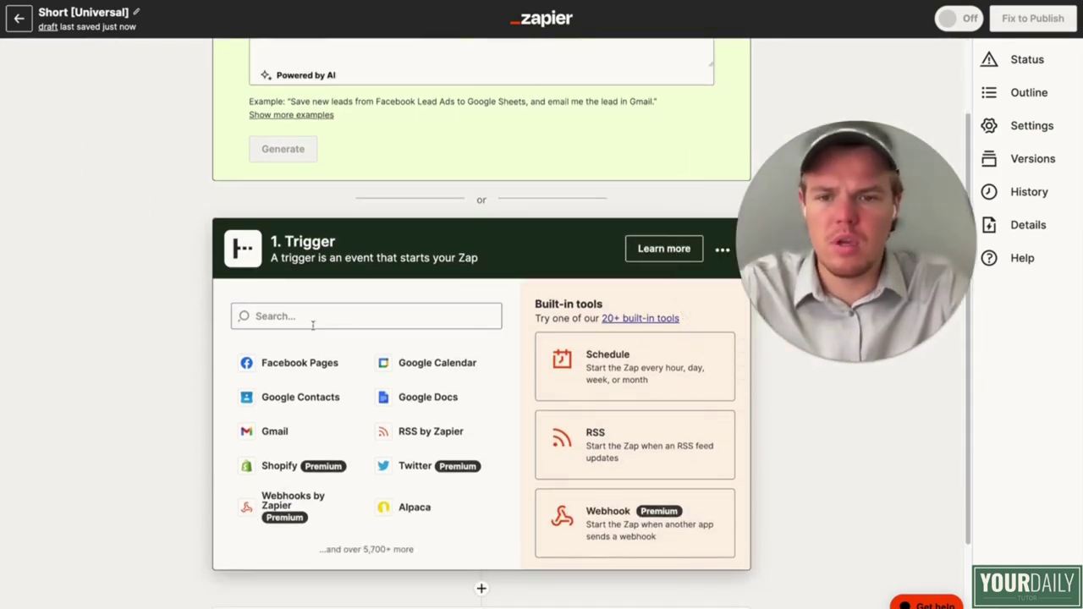
{"action": "left_click", "coordinate": [328, 317]}
{"action": "type", "text": "synth"}
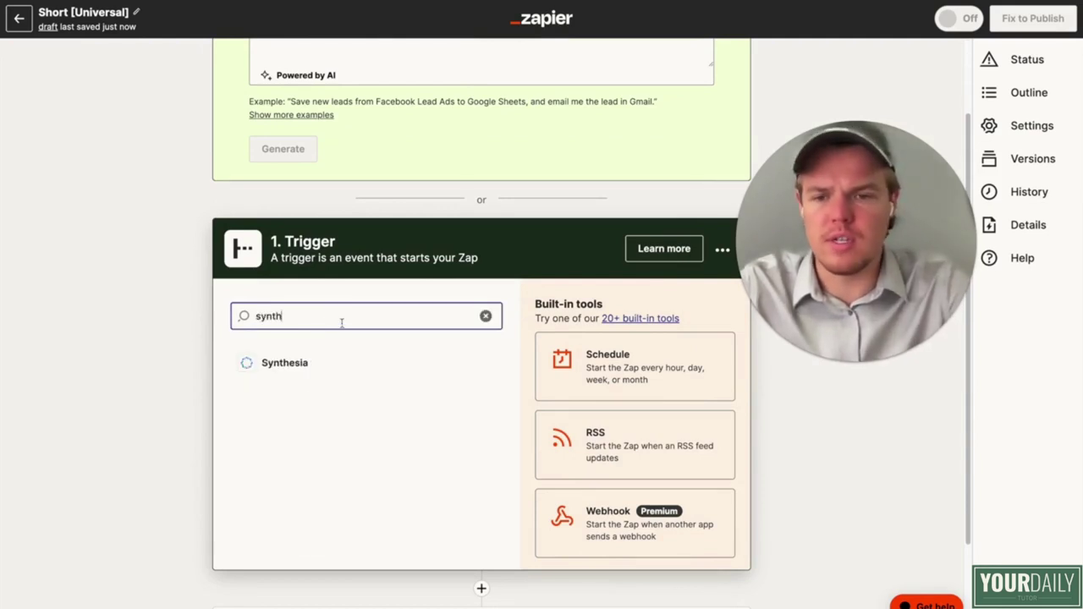
{"action": "left_click", "coordinate": [335, 371]}
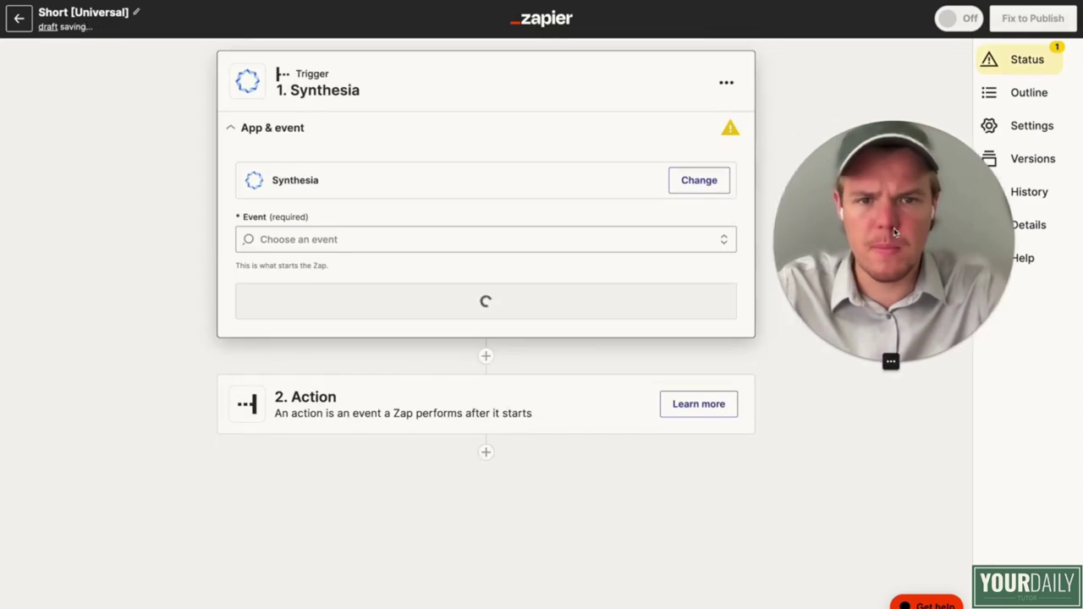
{"action": "left_click", "coordinate": [499, 239]}
{"action": "left_click", "coordinate": [414, 296]}
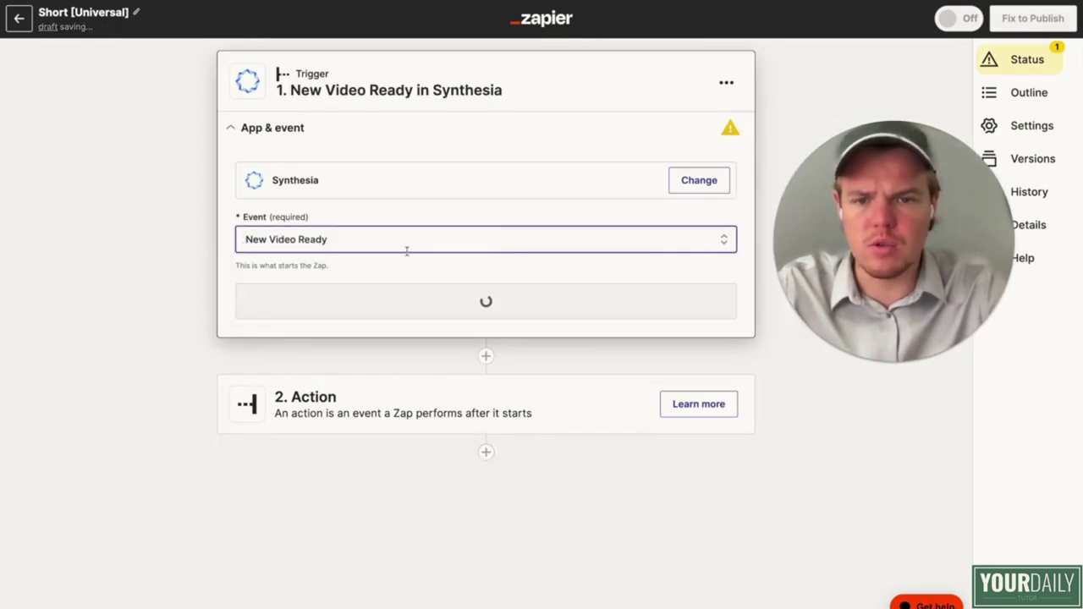
{"action": "left_click", "coordinate": [418, 301]}
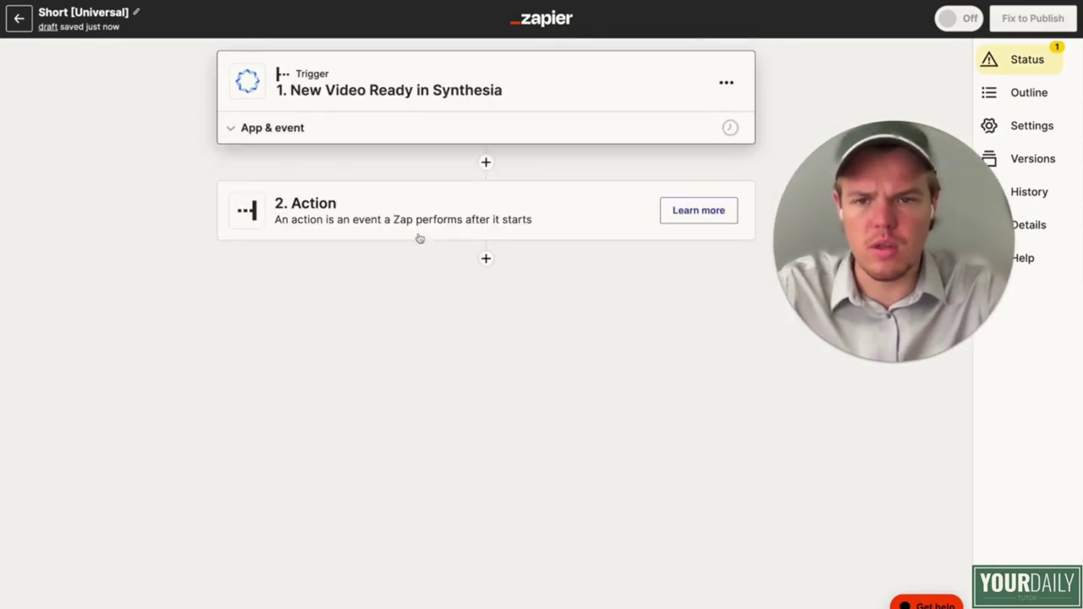
{"action": "left_click", "coordinate": [272, 307]}
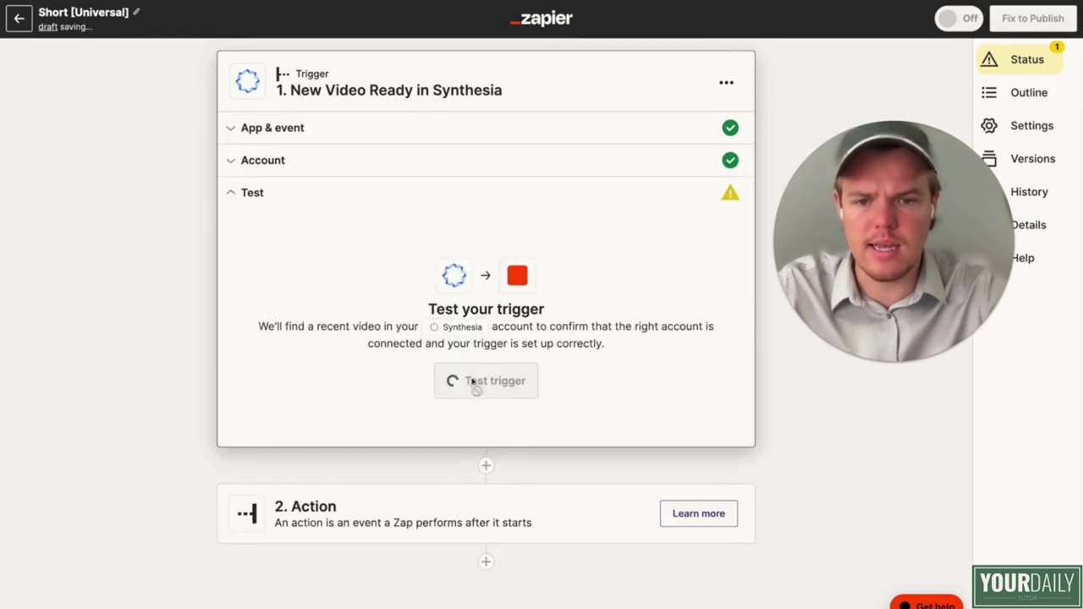
{"action": "left_click", "coordinate": [499, 388]}
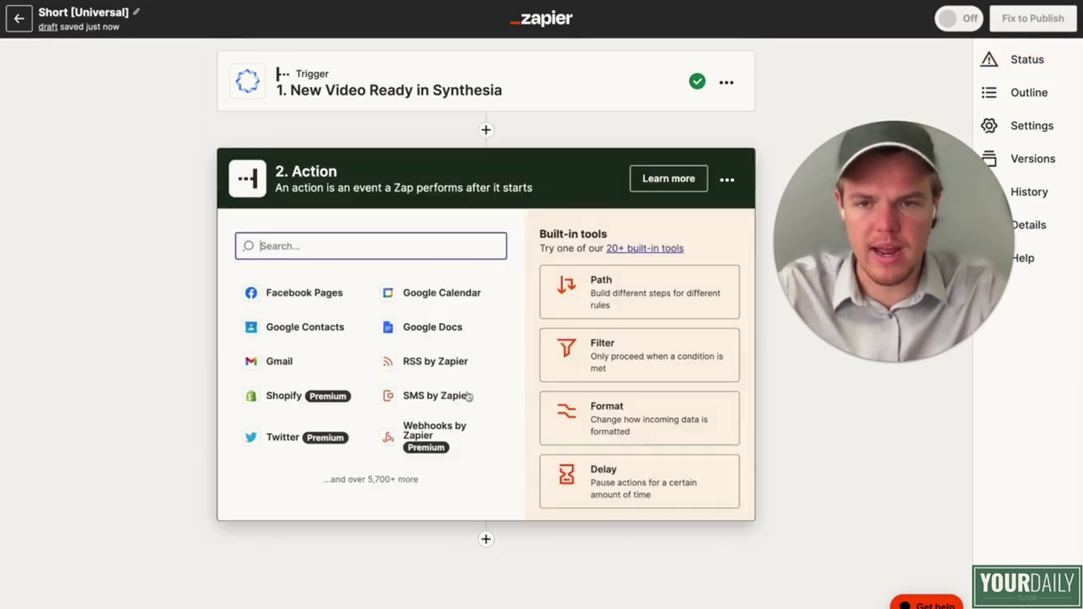
Step: Add a Filter step that continues only if the trigger's Callback ID meets the condition (Text) Exactly matches
{"action": "type", "text": "filt"}
{"action": "left_click", "coordinate": [351, 305]}
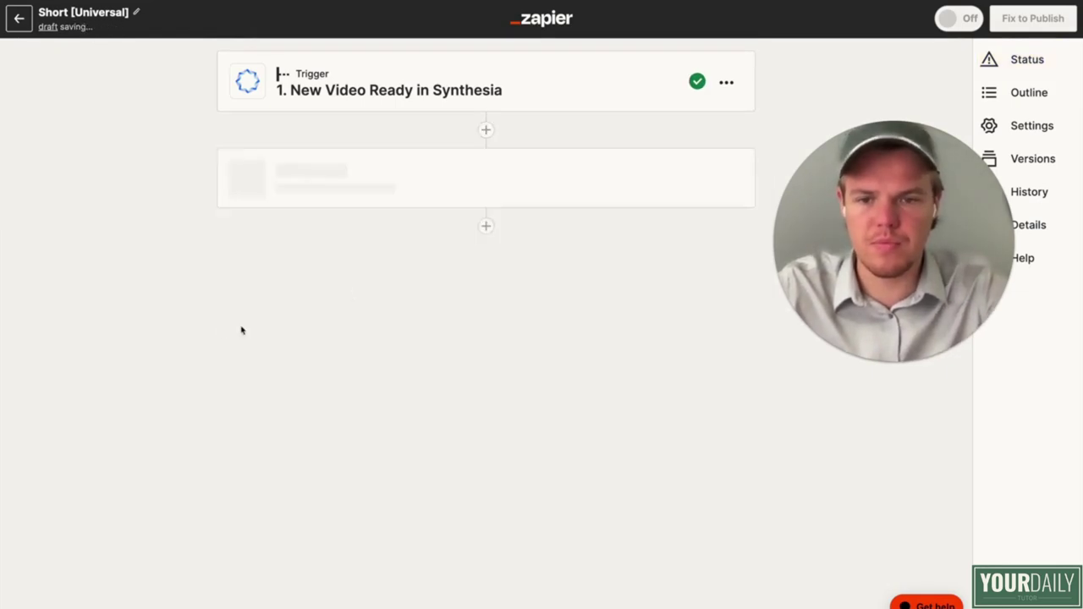
{"action": "left_click", "coordinate": [315, 330]}
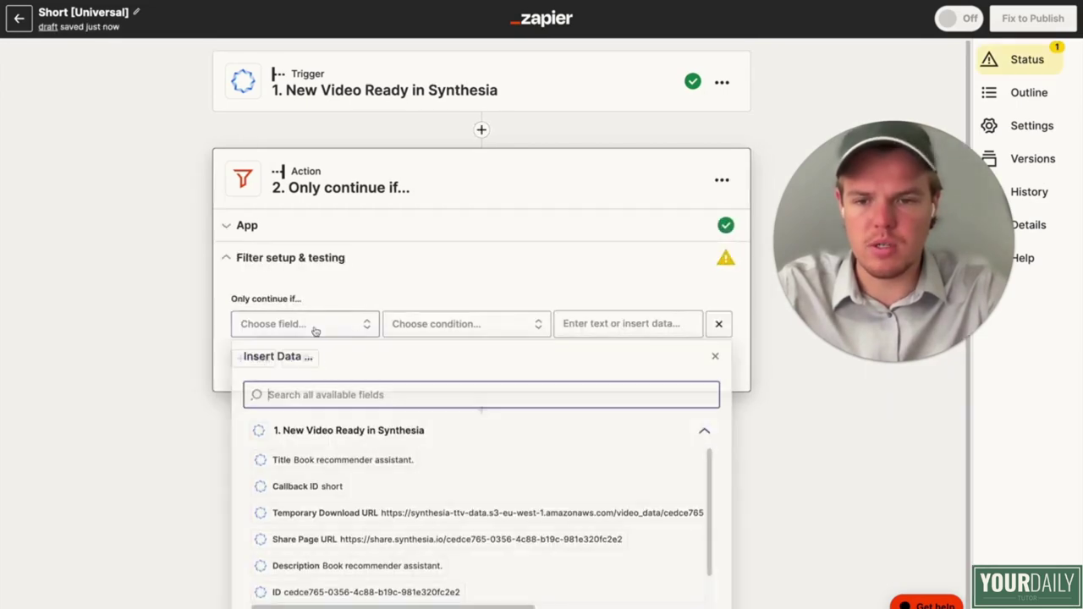
{"action": "left_click", "coordinate": [339, 487]}
{"action": "left_click", "coordinate": [486, 327]}
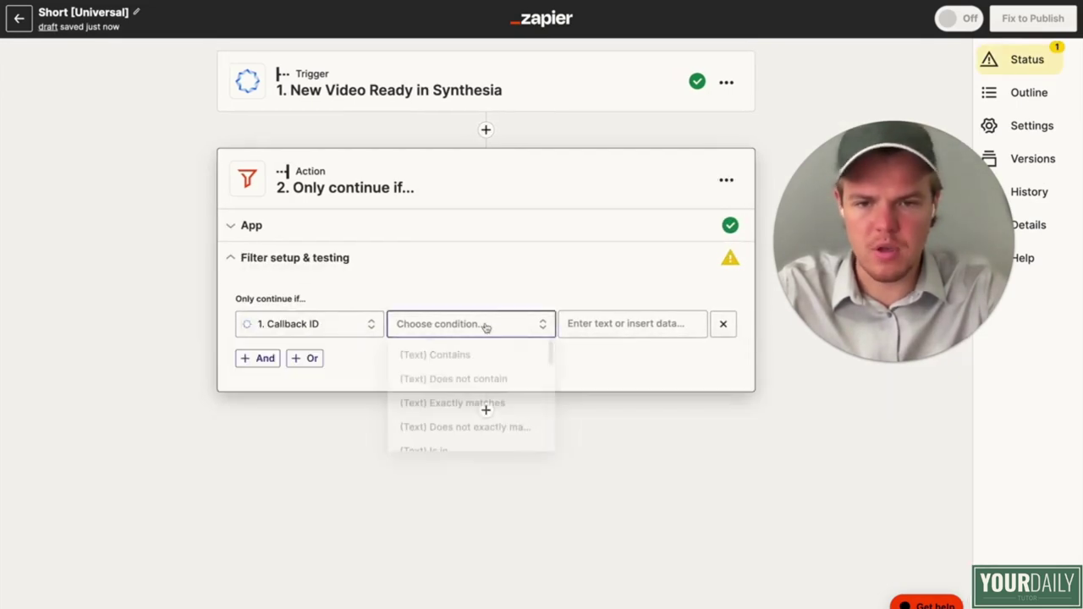
{"action": "left_click", "coordinate": [477, 407]}
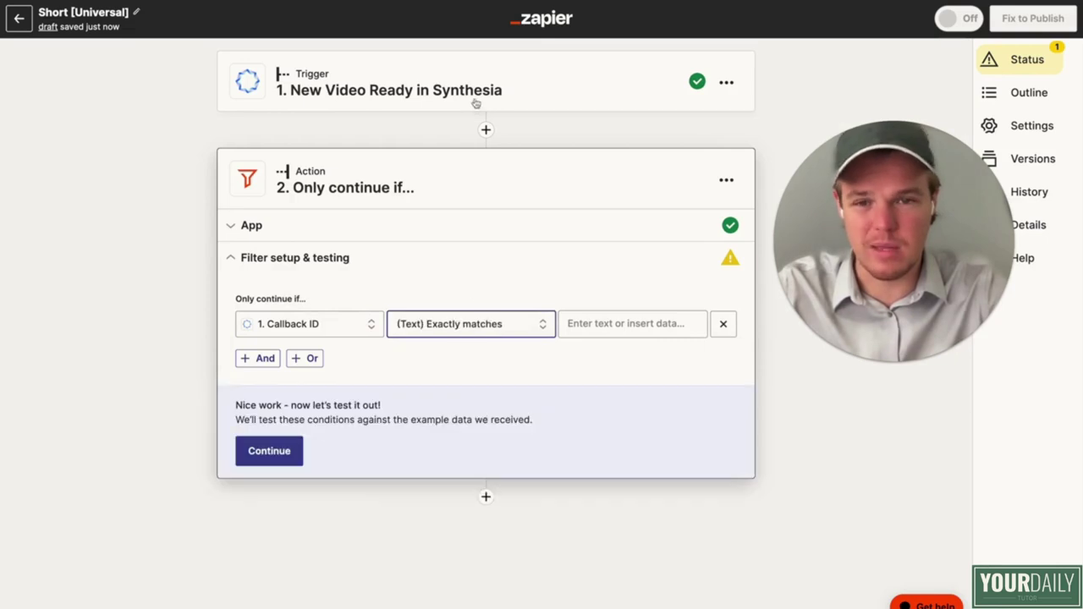
Step: Switch the Synthesia trigger's test record to Video A and return to the filter step
{"action": "left_click", "coordinate": [476, 104]}
{"action": "left_click", "coordinate": [377, 385]}
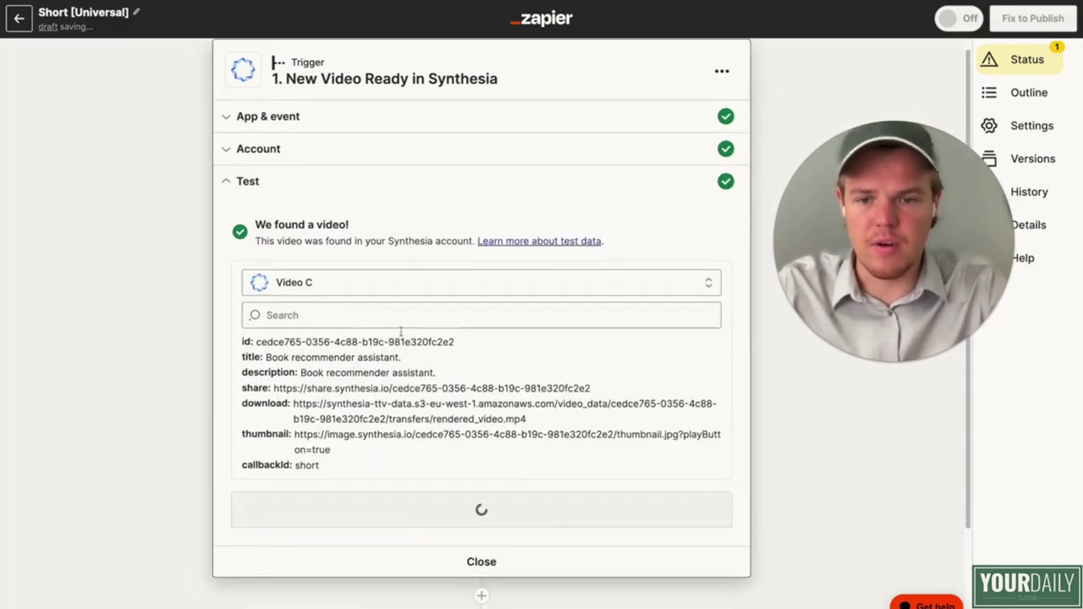
{"action": "left_click", "coordinate": [381, 285]}
{"action": "left_click", "coordinate": [358, 388]}
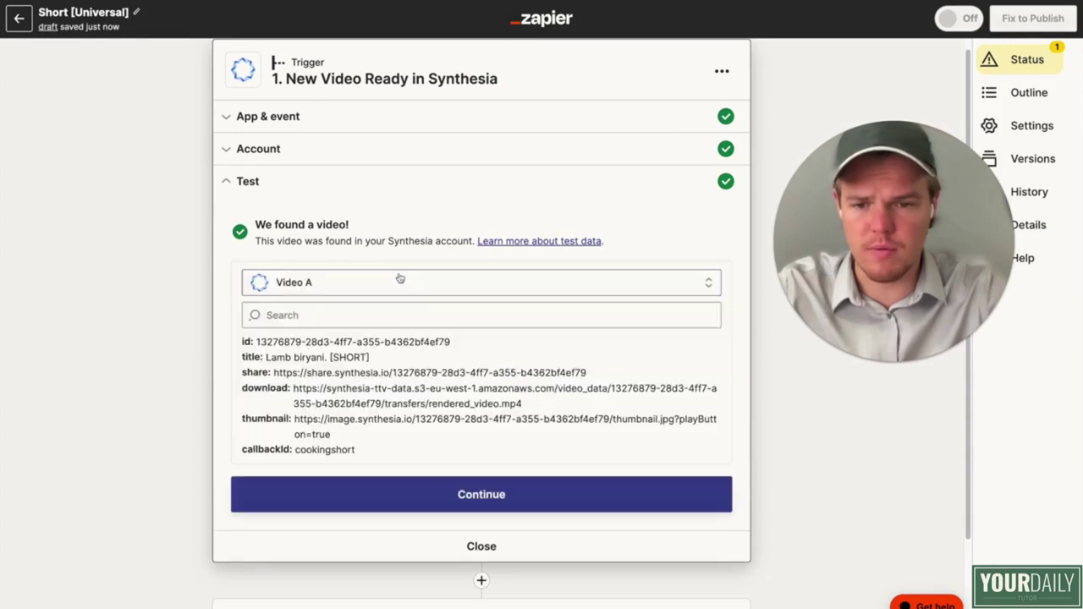
{"action": "left_click", "coordinate": [364, 484]}
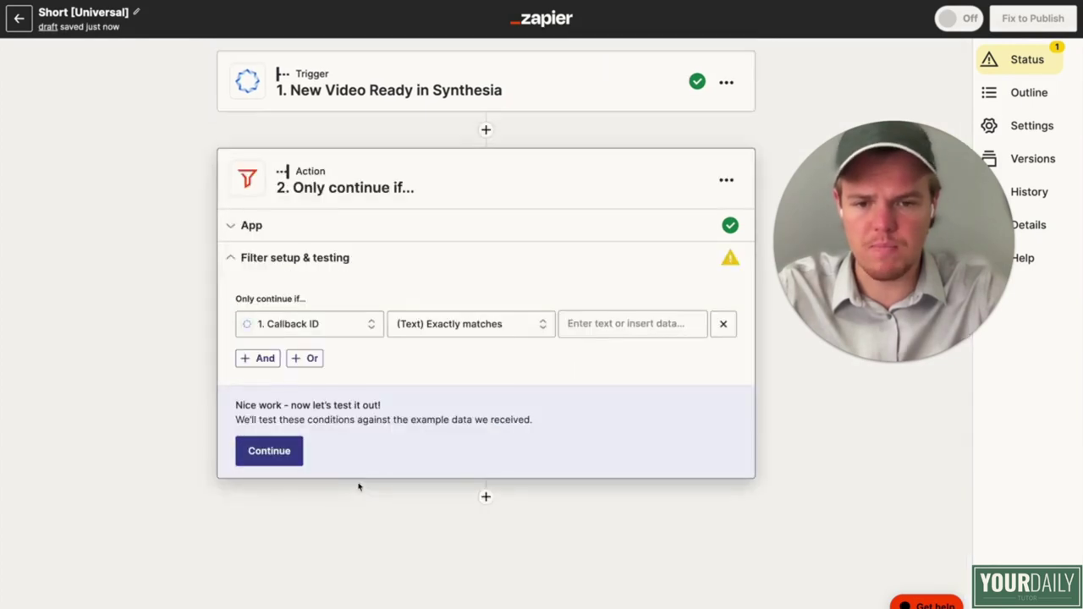
Step: Insert the trigger's Callback ID, cookingshort, as the filter's comparison value and test the filter
{"action": "left_click", "coordinate": [626, 326]}
{"action": "scroll", "coordinate": [588, 482], "scroll_direction": "down", "scroll_amount": 1}
{"action": "left_click", "coordinate": [489, 478]}
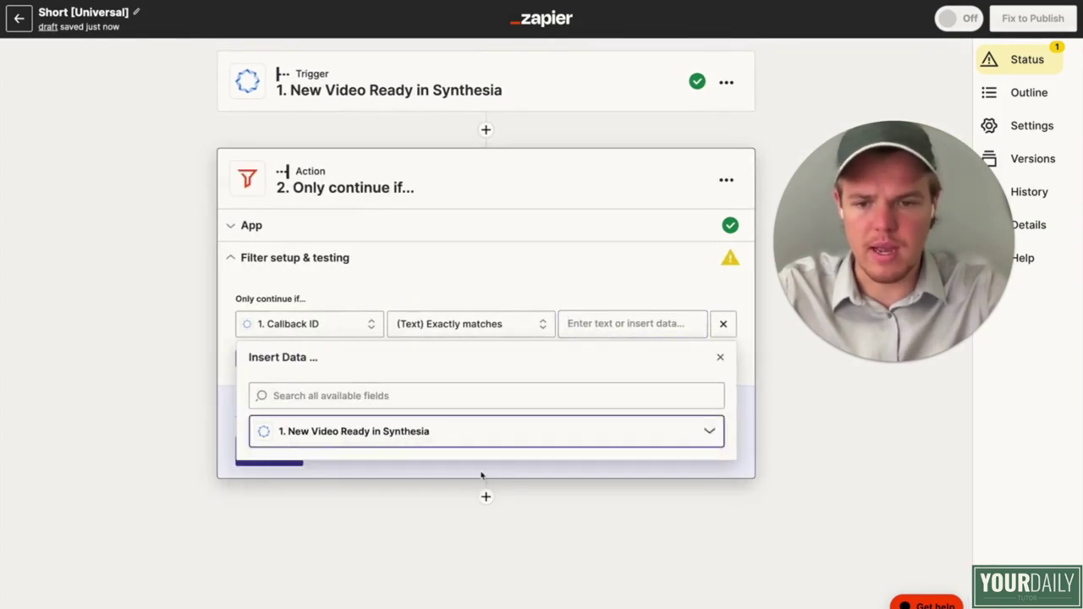
{"action": "left_click", "coordinate": [292, 440]}
{"action": "left_click", "coordinate": [321, 497]}
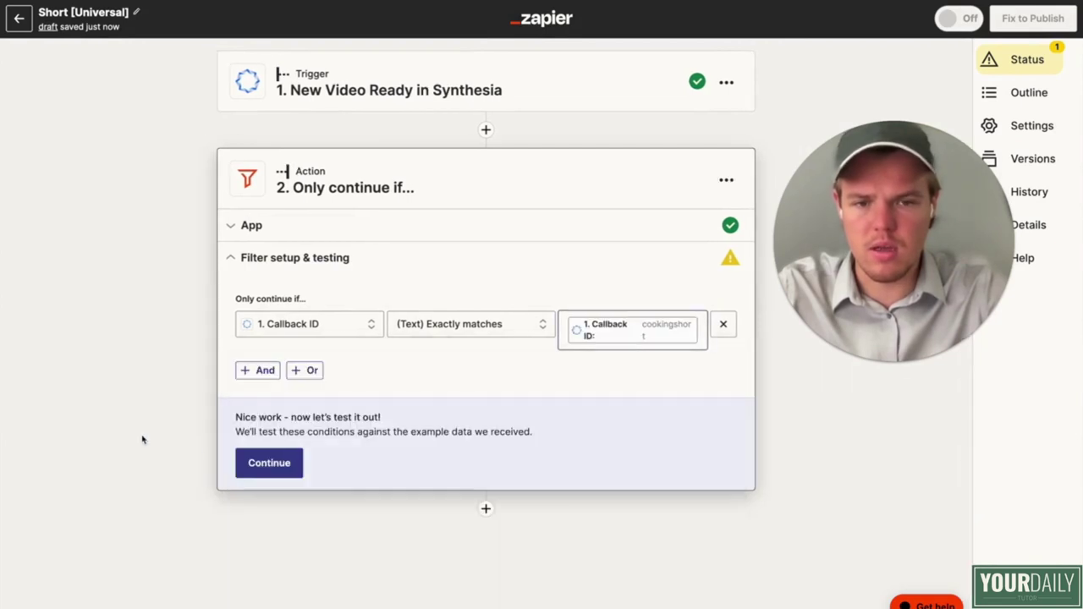
{"action": "left_click", "coordinate": [271, 462]}
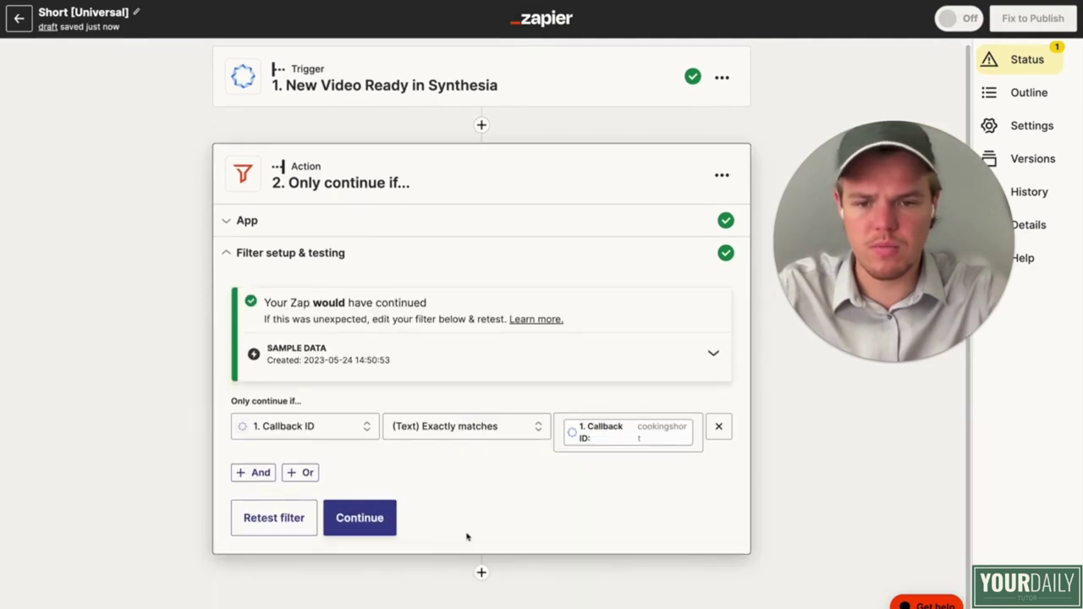
Step: Add a third step after the filter and choose the Creatomate (Beta) app for it
{"action": "left_click", "coordinate": [481, 573]}
{"action": "type", "text": "ceato"}
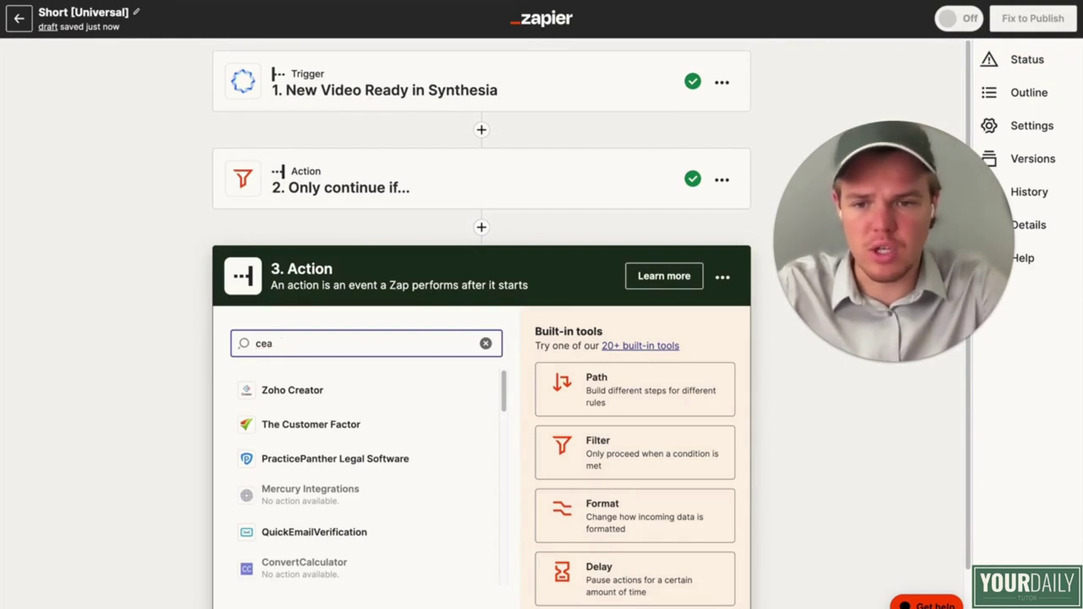
{"action": "type", "text": "to"}
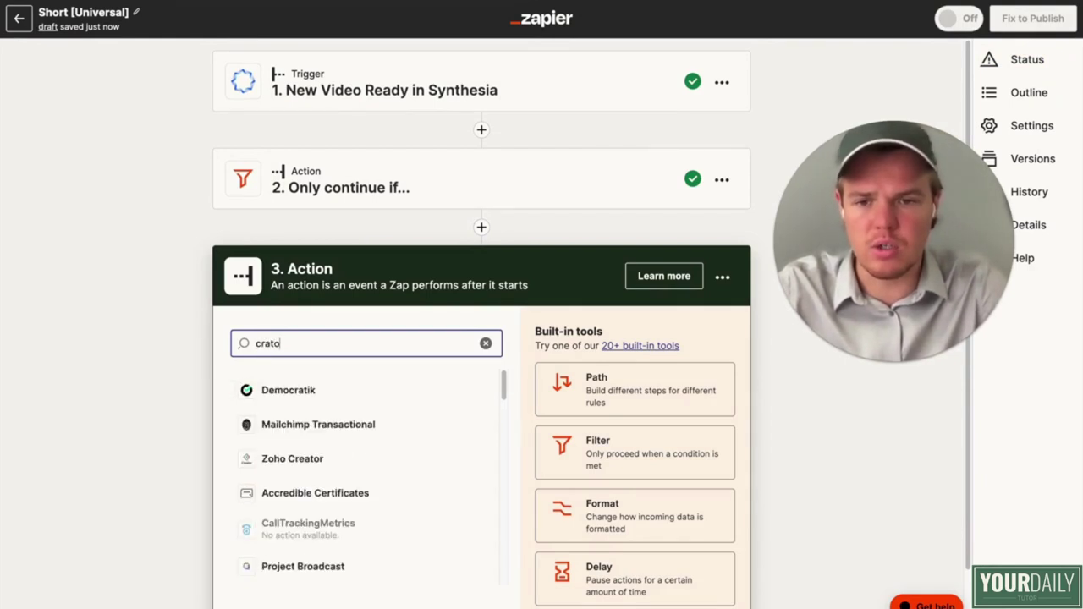
{"action": "key", "text": "BackSpace"}
{"action": "key", "text": "BackSpace"}
{"action": "type", "text": "ea"}
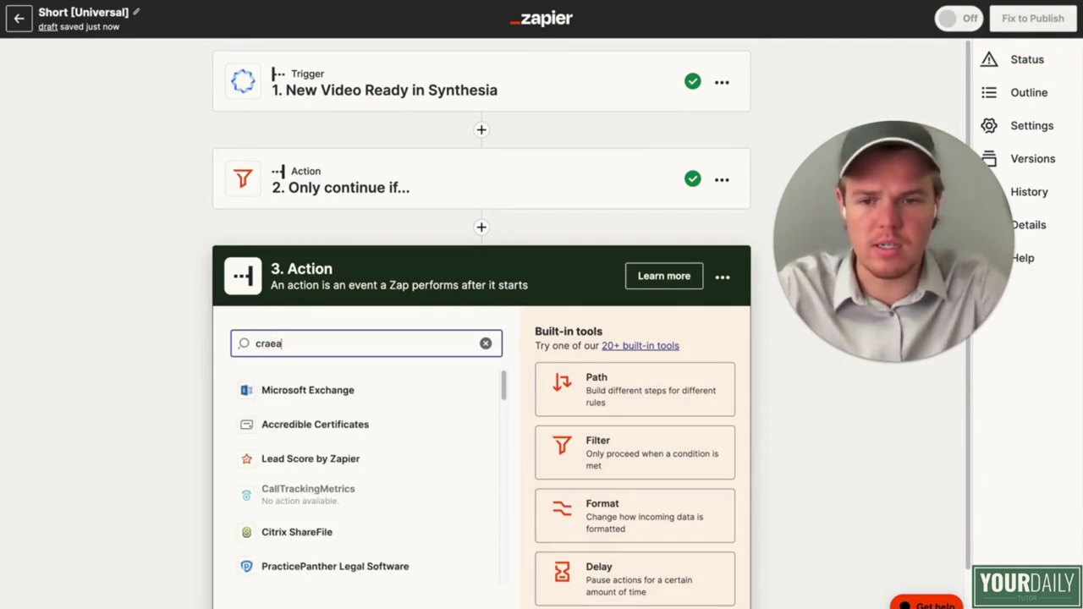
{"action": "key", "text": "BackSpace"}
{"action": "key", "text": "BackSpace"}
{"action": "key", "text": "BackSpace"}
{"action": "key", "text": "BackSpace"}
{"action": "type", "text": "eat"}
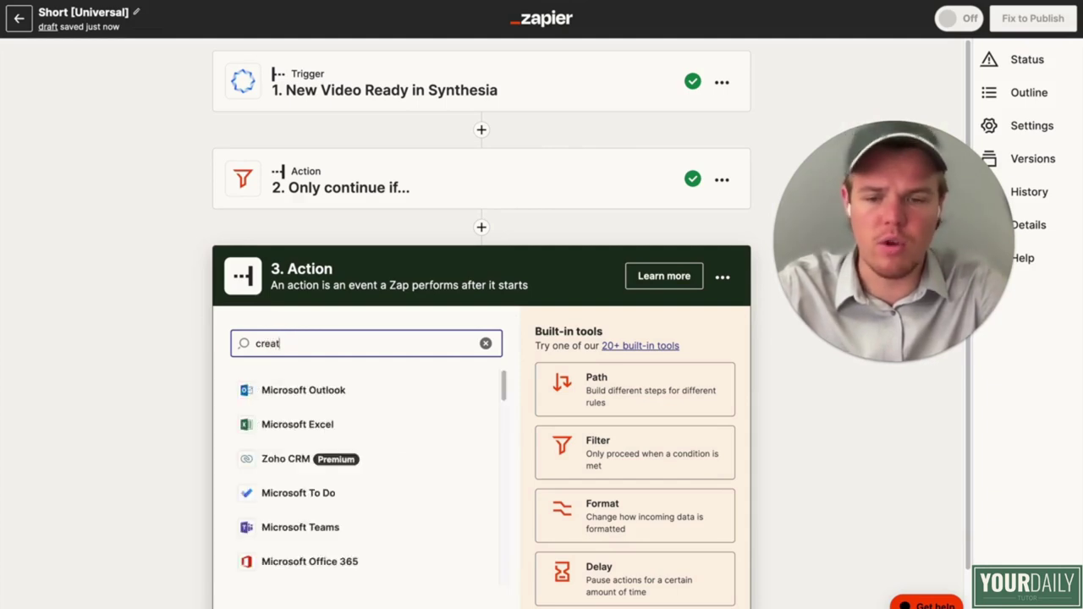
{"action": "type", "text": "oma"}
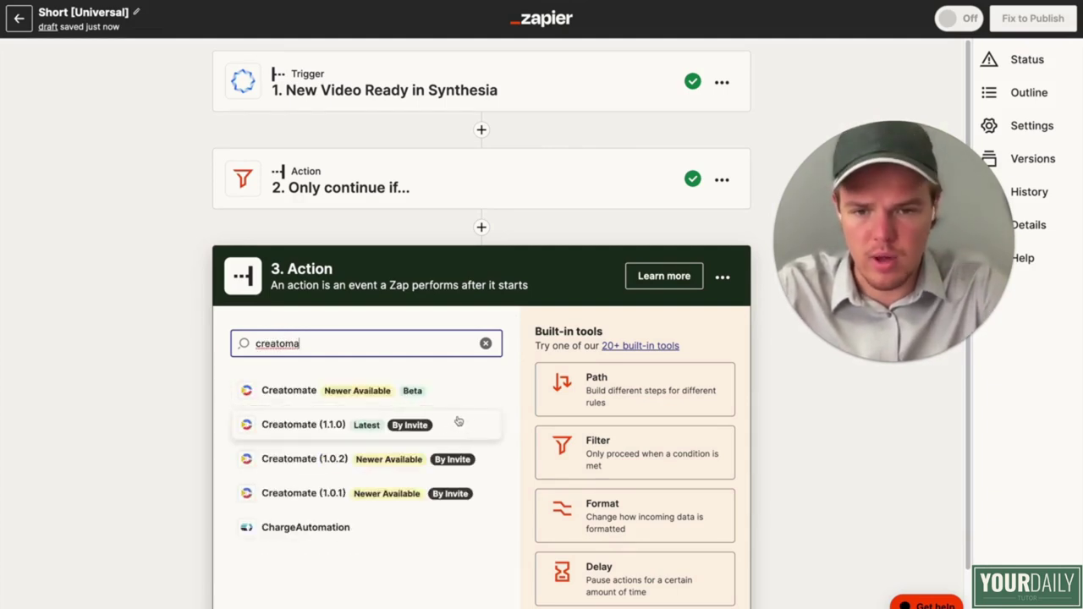
{"action": "left_click", "coordinate": [466, 403]}
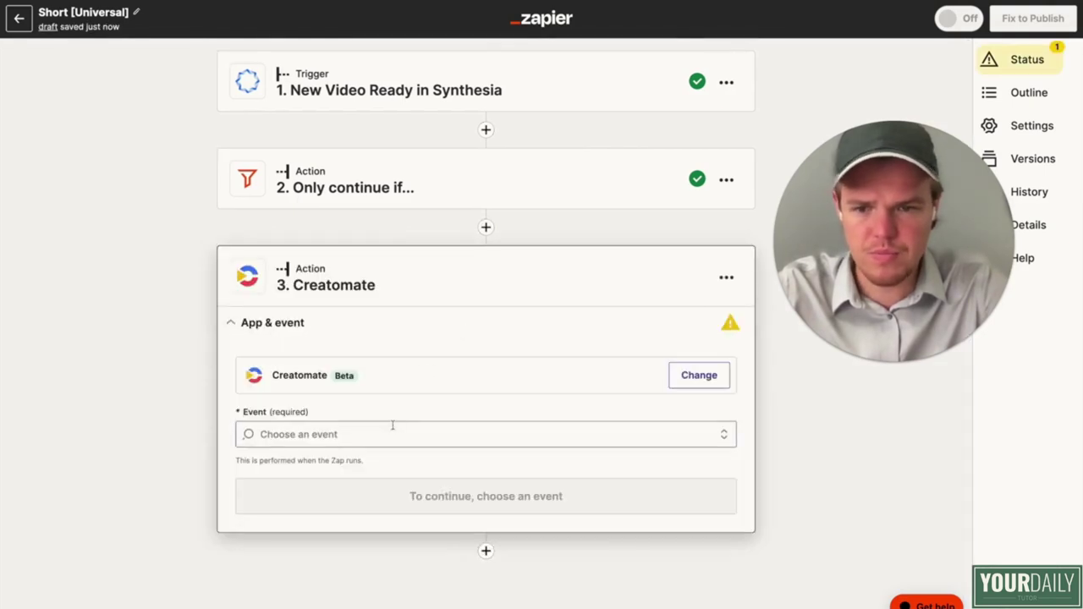
Step: Set the Creatomate action's event to Create Single Render and continue to its remaining setup
{"action": "left_click", "coordinate": [392, 427]}
{"action": "left_click", "coordinate": [363, 534]}
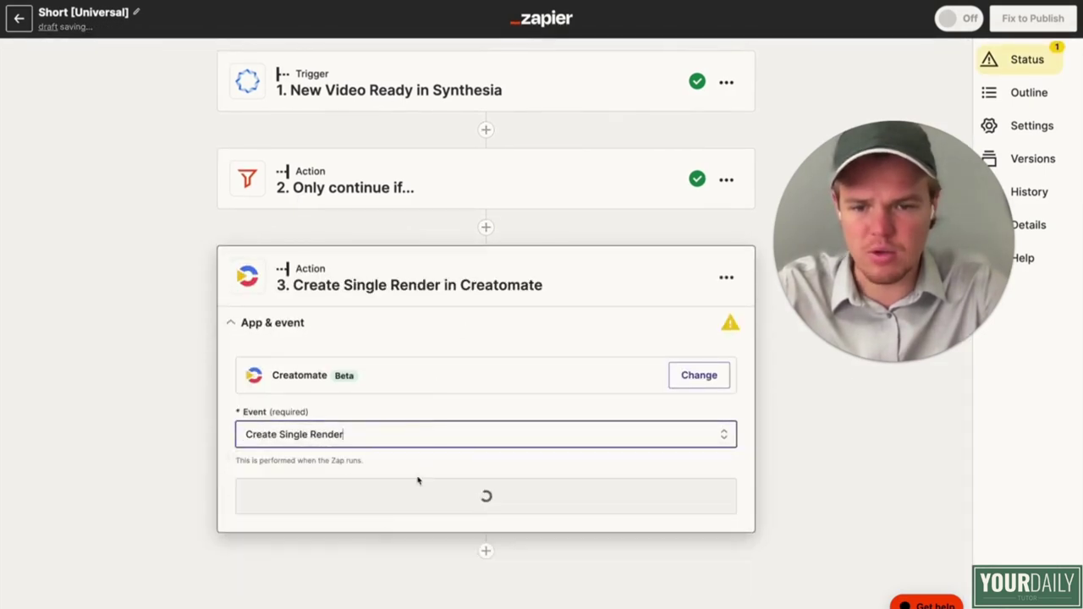
{"action": "left_click", "coordinate": [467, 496]}
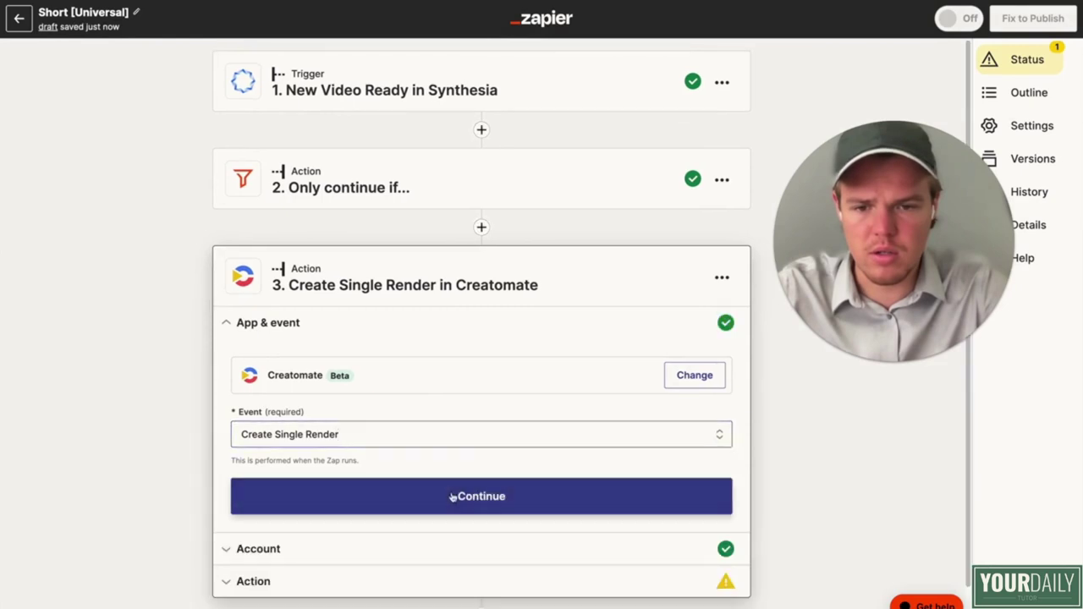
{"action": "left_click", "coordinate": [292, 505]}
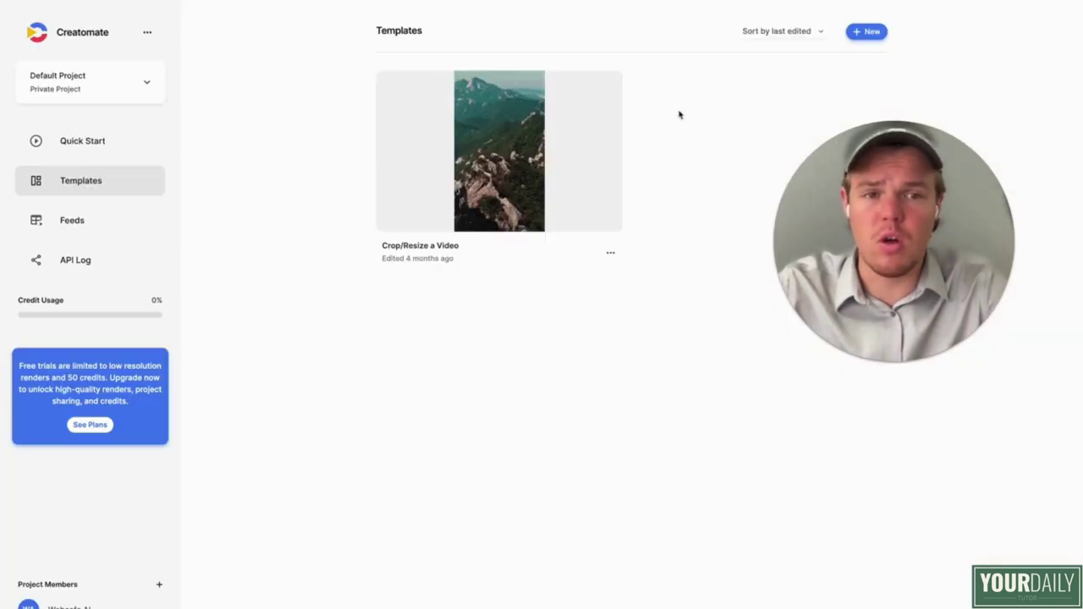
Step: Examine the Fundamentals and Featured categories of ready-made templates for a new Creatomate template, and close the gallery
{"action": "left_click", "coordinate": [874, 36]}
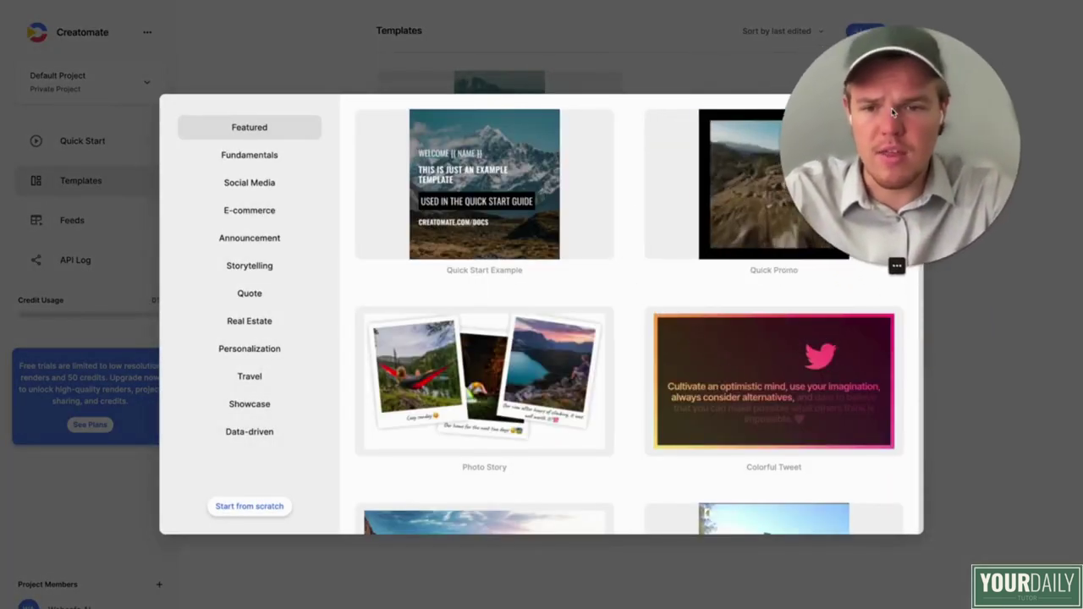
{"action": "left_click", "coordinate": [273, 156]}
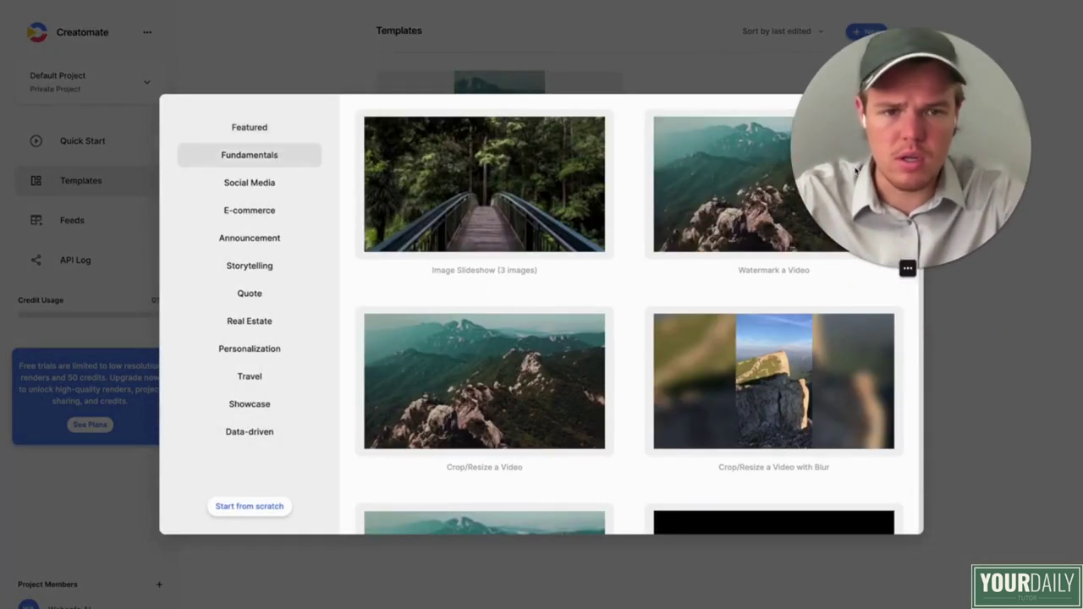
{"action": "scroll", "coordinate": [568, 292], "scroll_direction": "down", "scroll_amount": 3}
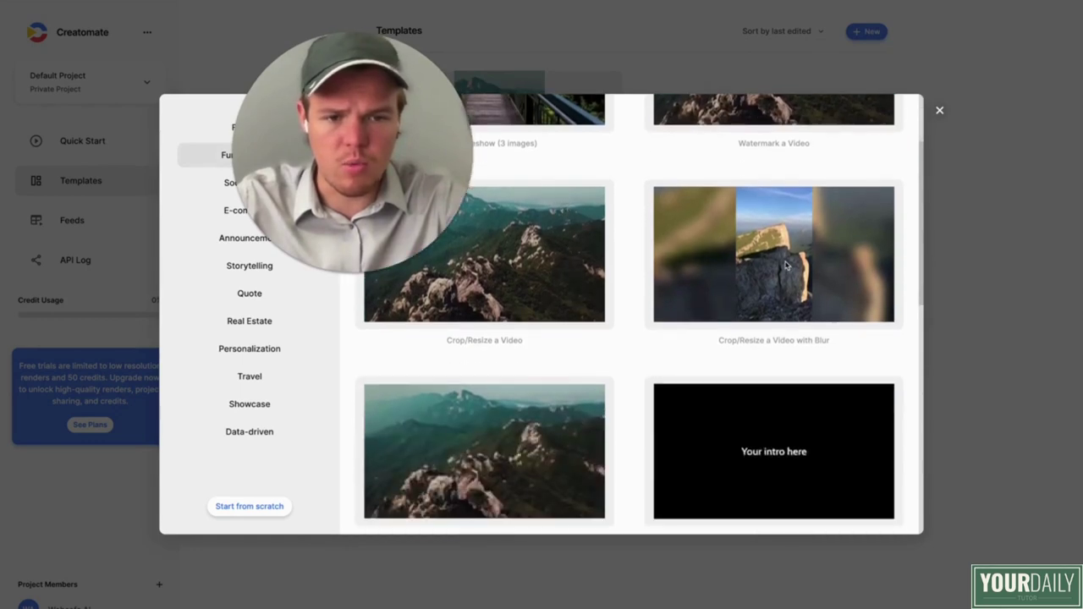
{"action": "scroll", "coordinate": [786, 267], "scroll_direction": "down", "scroll_amount": 5}
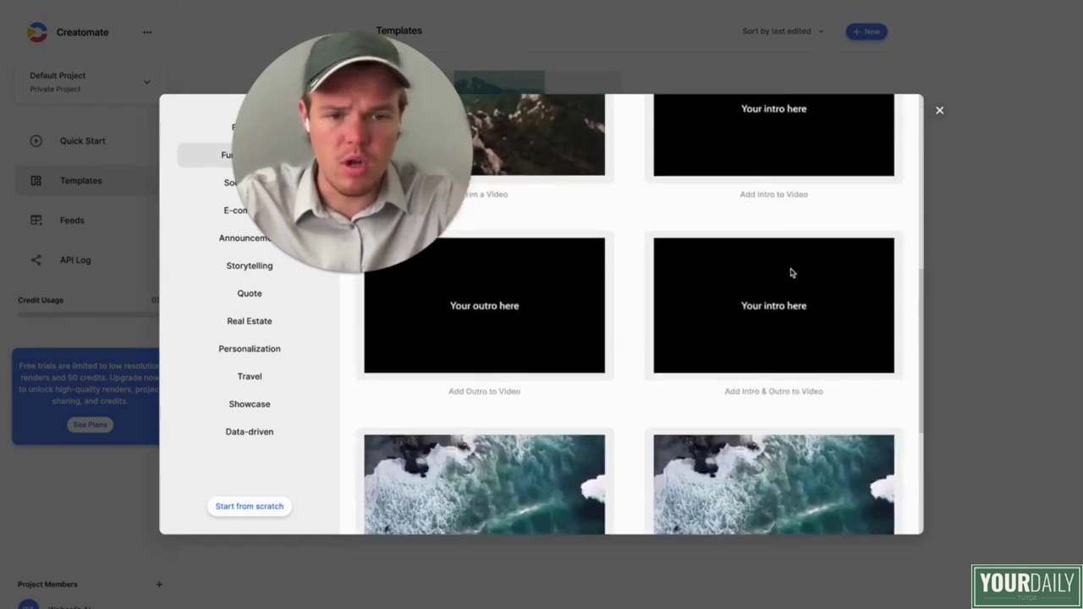
{"action": "scroll", "coordinate": [791, 272], "scroll_direction": "down", "scroll_amount": 3}
{"action": "scroll", "coordinate": [790, 273], "scroll_direction": "up", "scroll_amount": 10}
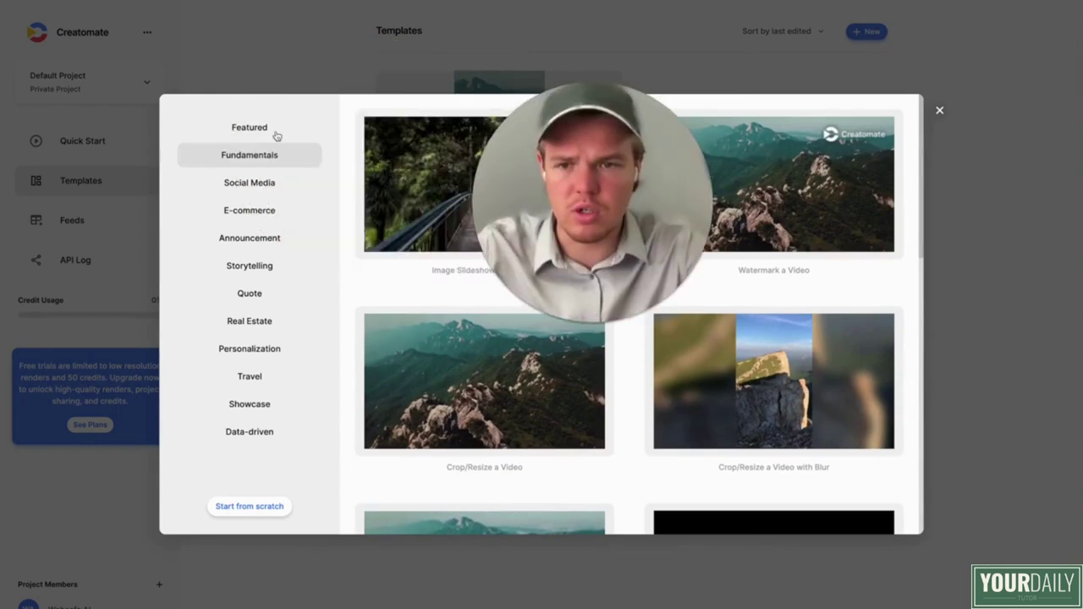
{"action": "left_click", "coordinate": [275, 133]}
{"action": "scroll", "coordinate": [463, 294], "scroll_direction": "down", "scroll_amount": 8}
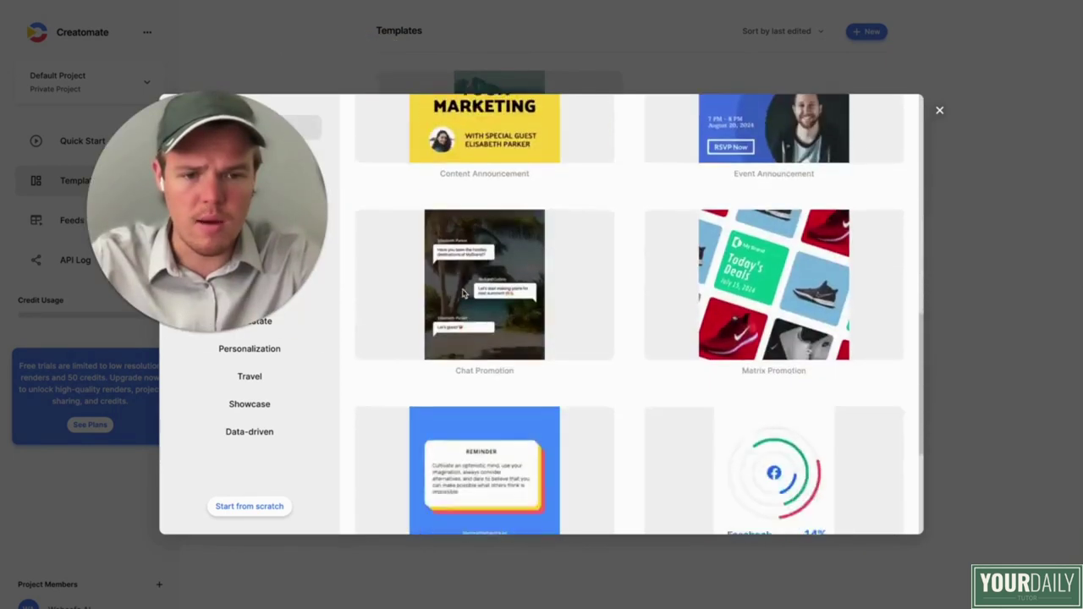
{"action": "scroll", "coordinate": [462, 294], "scroll_direction": "down", "scroll_amount": 3}
{"action": "scroll", "coordinate": [655, 243], "scroll_direction": "up", "scroll_amount": 11}
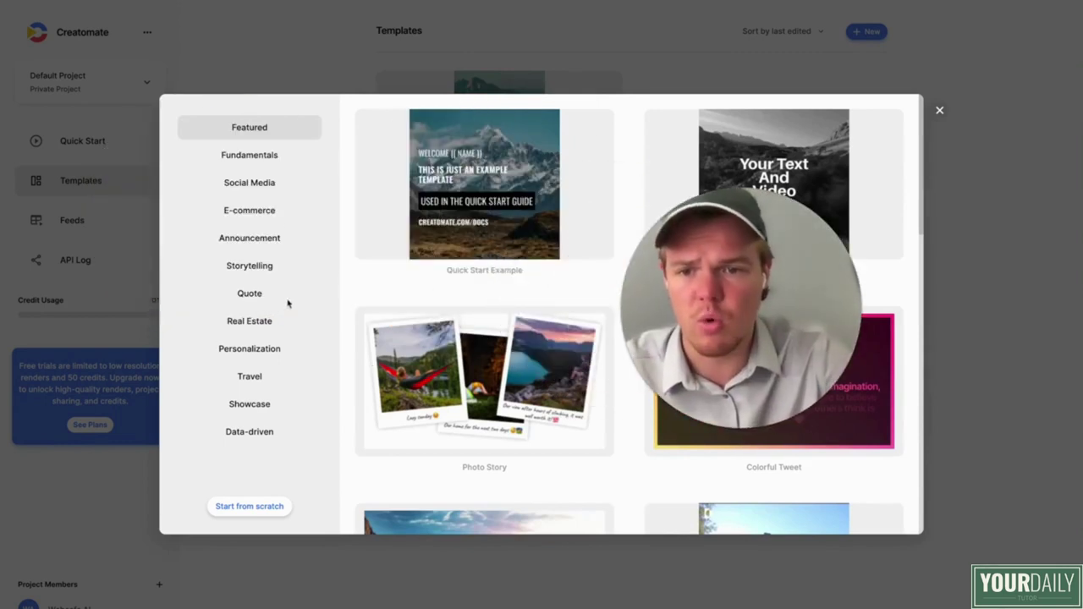
{"action": "left_click", "coordinate": [269, 159]}
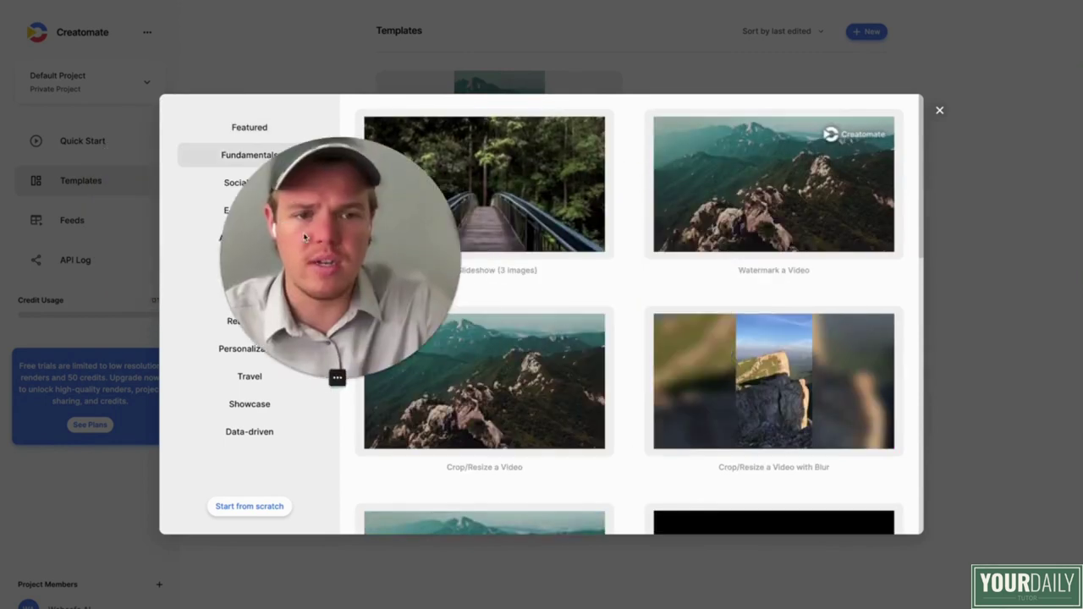
{"action": "left_click", "coordinate": [935, 113]}
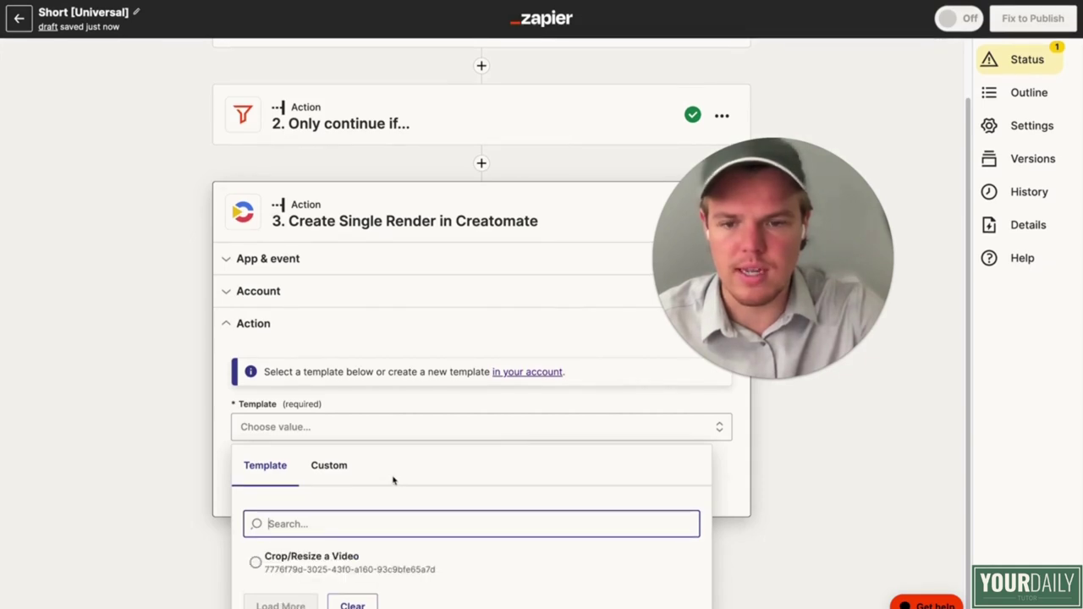
Step: In Zapier, use the Crop/Resize a Video template with the trigger's Temporary Download URL as its video, and continue to the render step's test stage
{"action": "left_click", "coordinate": [313, 559]}
{"action": "scroll", "coordinate": [452, 502], "scroll_direction": "down", "scroll_amount": 3}
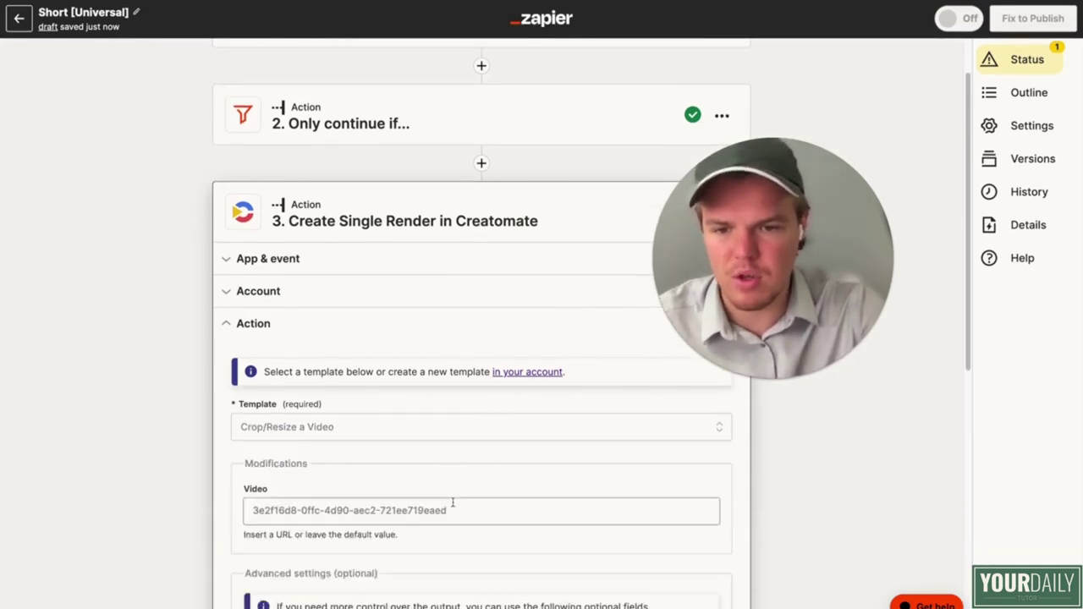
{"action": "left_click", "coordinate": [415, 363]}
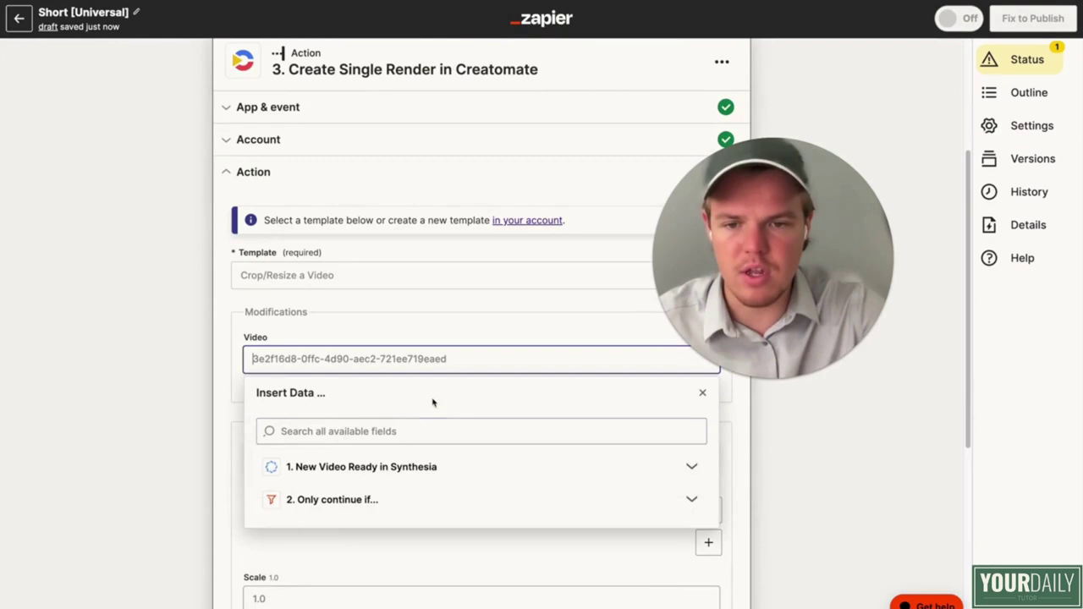
{"action": "left_click", "coordinate": [430, 472]}
{"action": "left_click", "coordinate": [412, 550]}
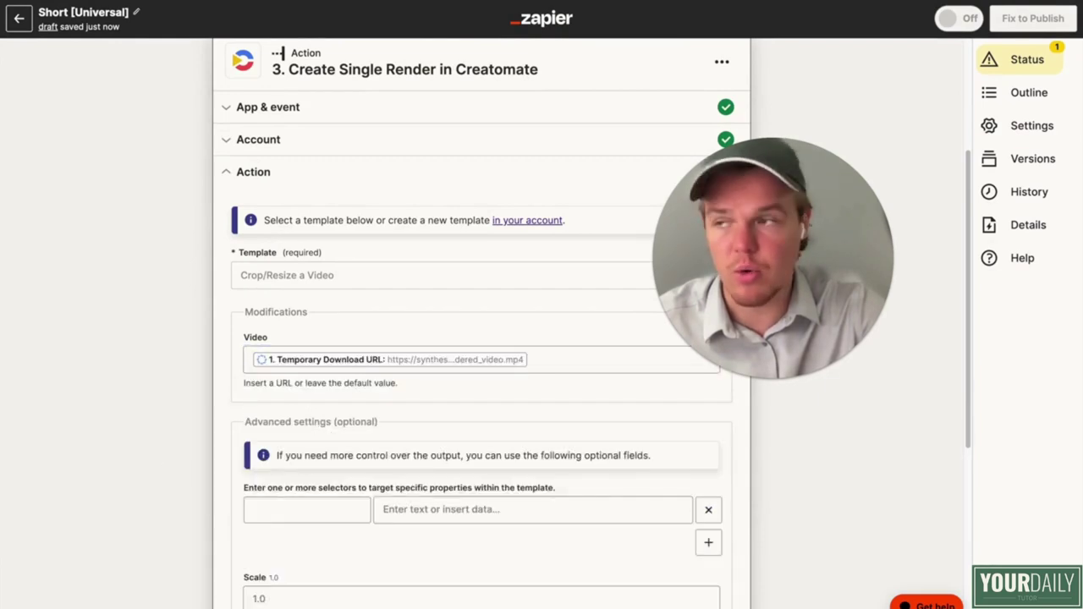
{"action": "scroll", "coordinate": [556, 398], "scroll_direction": "down", "scroll_amount": 3}
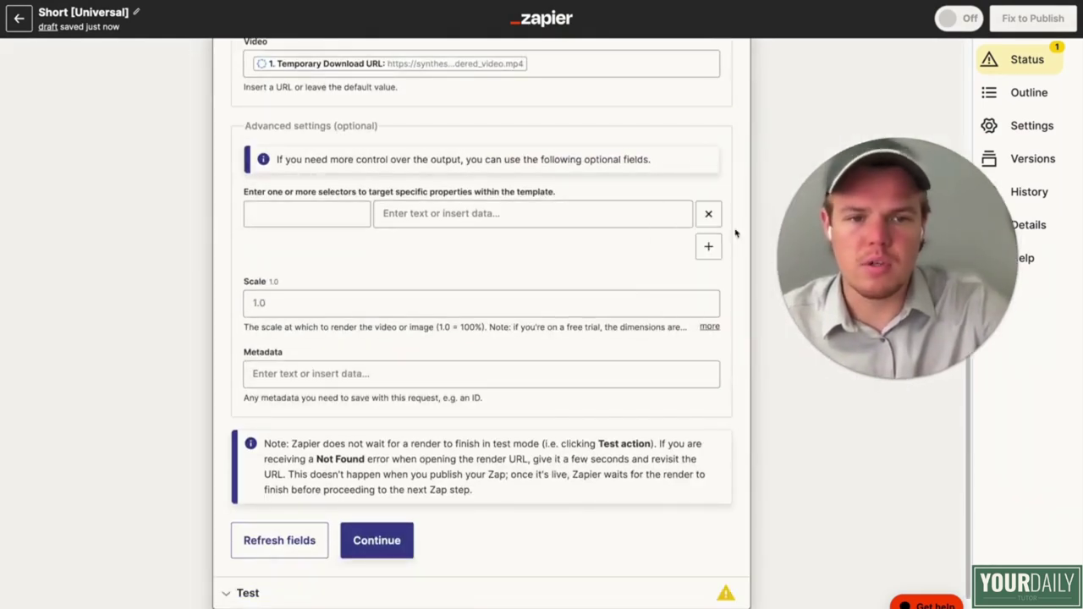
{"action": "scroll", "coordinate": [690, 236], "scroll_direction": "up", "scroll_amount": 2}
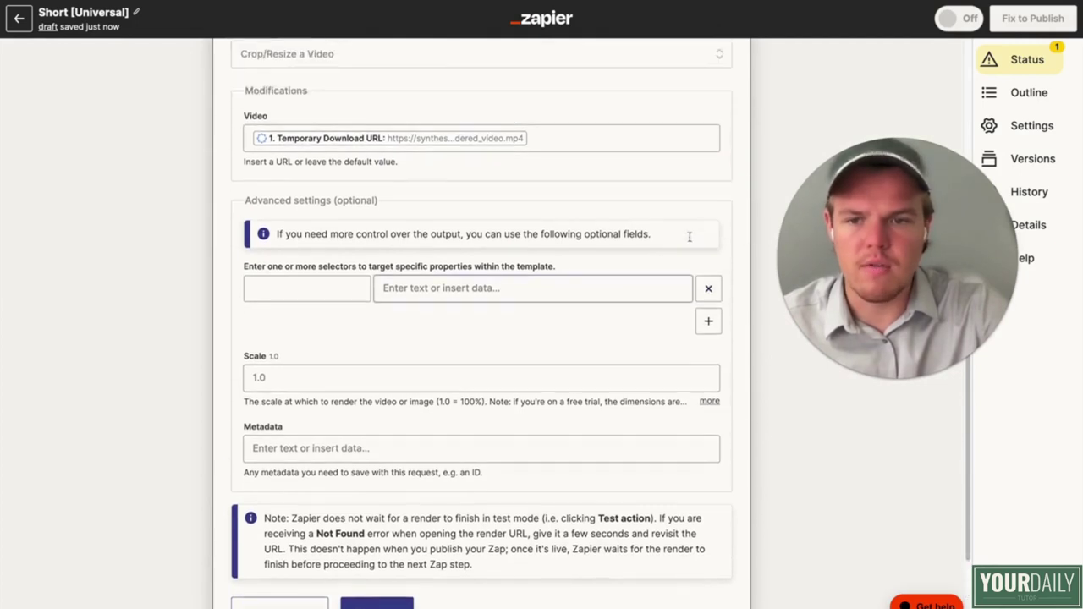
{"action": "scroll", "coordinate": [561, 237], "scroll_direction": "down", "scroll_amount": 3}
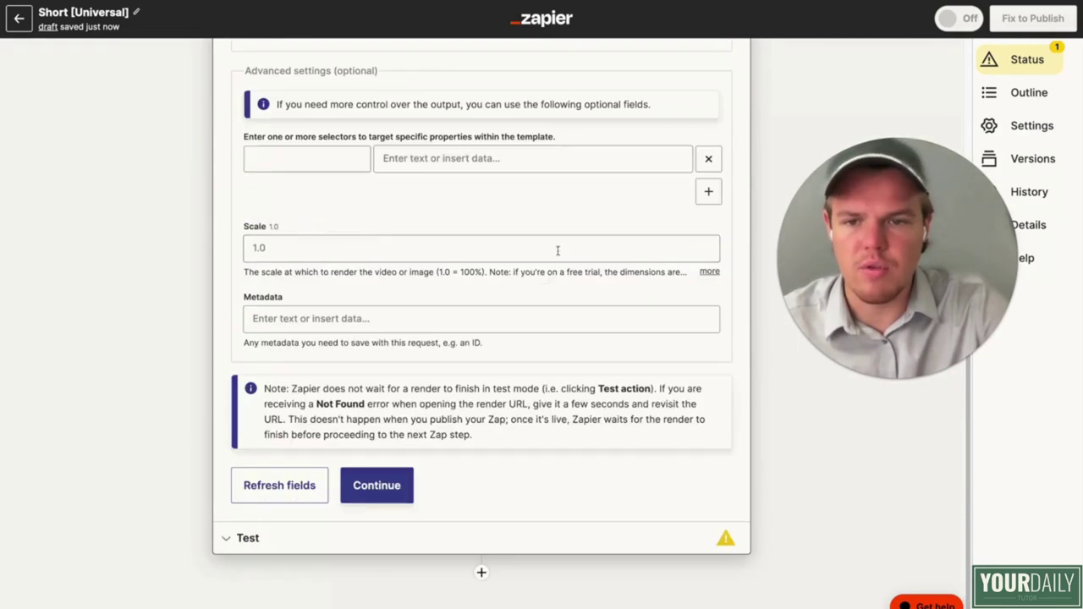
{"action": "left_click", "coordinate": [392, 478]}
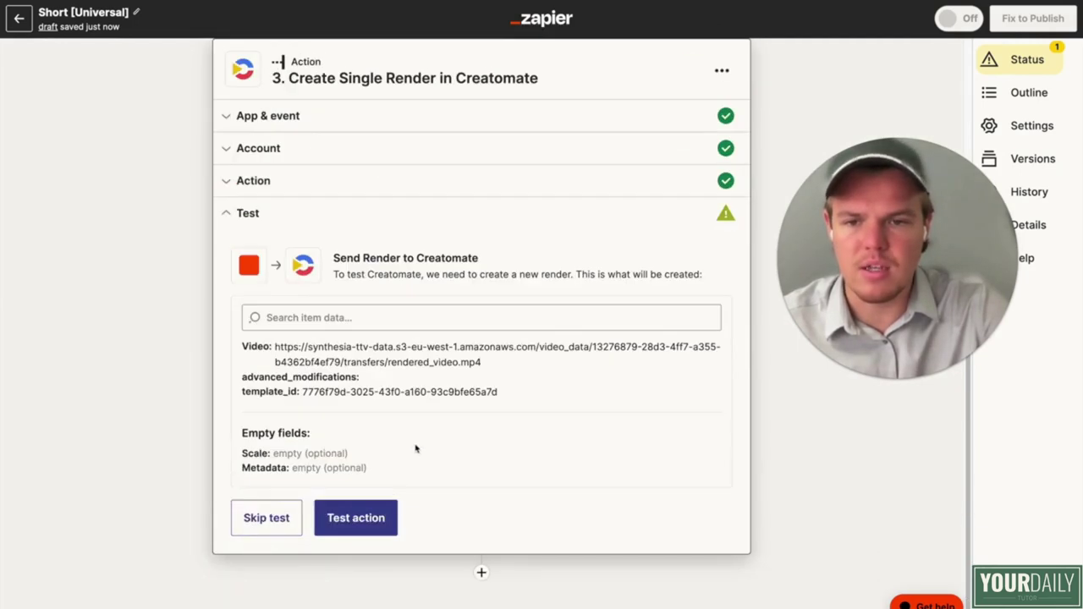
Step: Add a fourth step using ChatGPT with the Conversation event and continue past the account to its action settings
{"action": "left_click", "coordinate": [481, 573]}
{"action": "type", "text": "ch"}
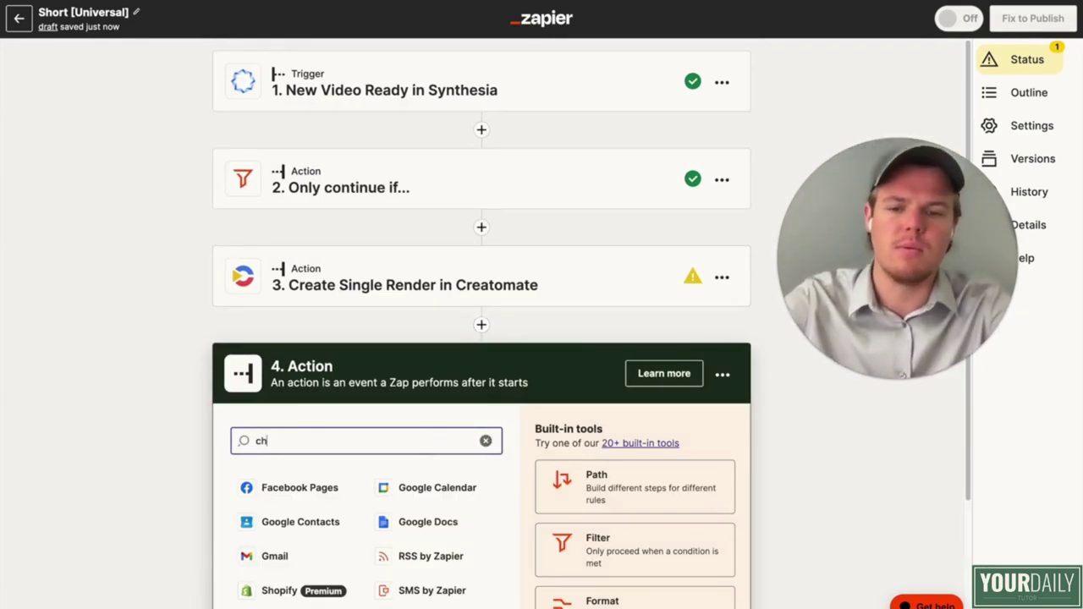
{"action": "type", "text": "at"}
{"action": "left_click", "coordinate": [373, 488]}
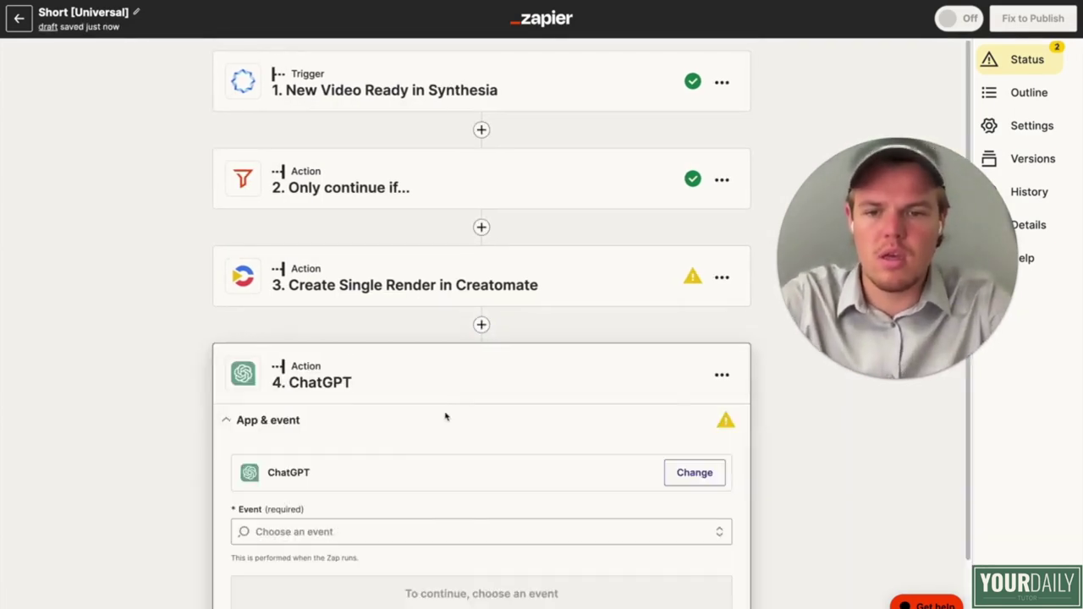
{"action": "left_click", "coordinate": [403, 523]}
{"action": "left_click", "coordinate": [396, 515]}
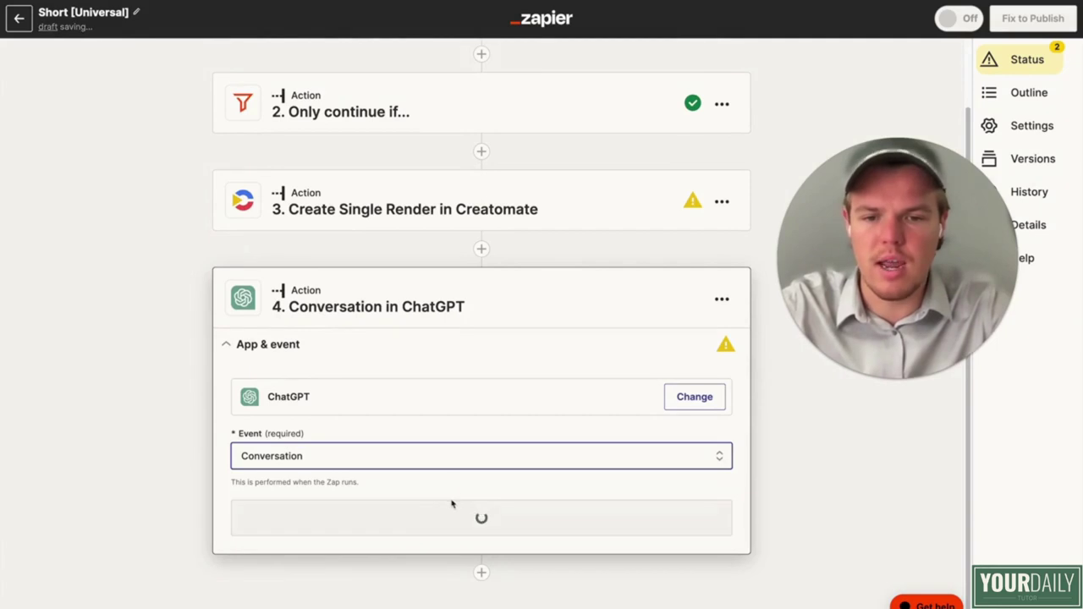
{"action": "left_click", "coordinate": [437, 516]}
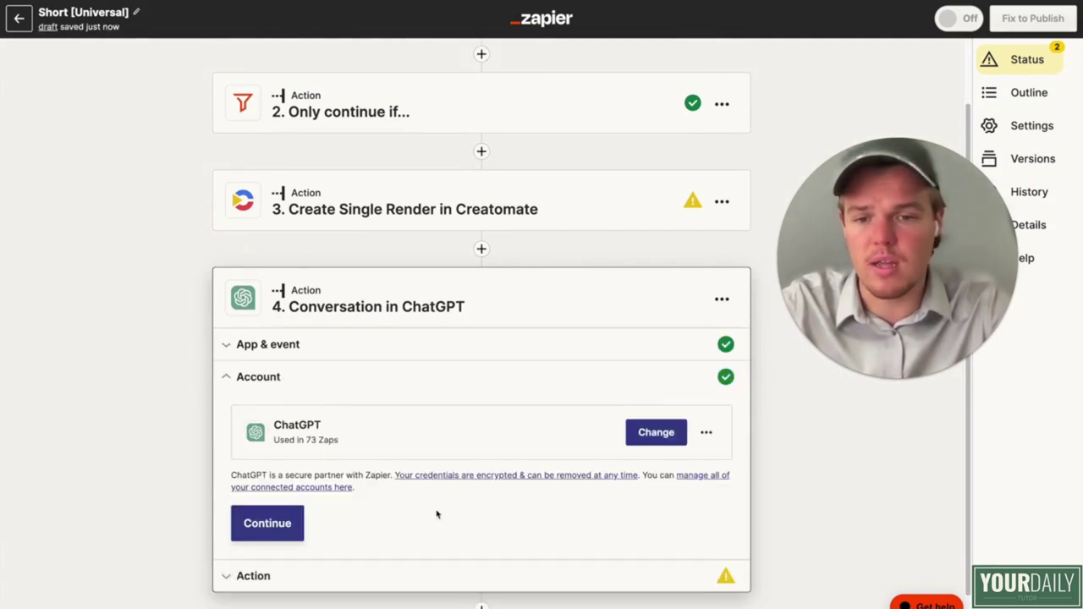
{"action": "left_click", "coordinate": [271, 522]}
Step: Complete the user message's title instruction with "how to cook" and replace the broken Title field with the Synthesia trigger's Title
{"action": "scroll", "coordinate": [396, 471], "scroll_direction": "down", "scroll_amount": 5}
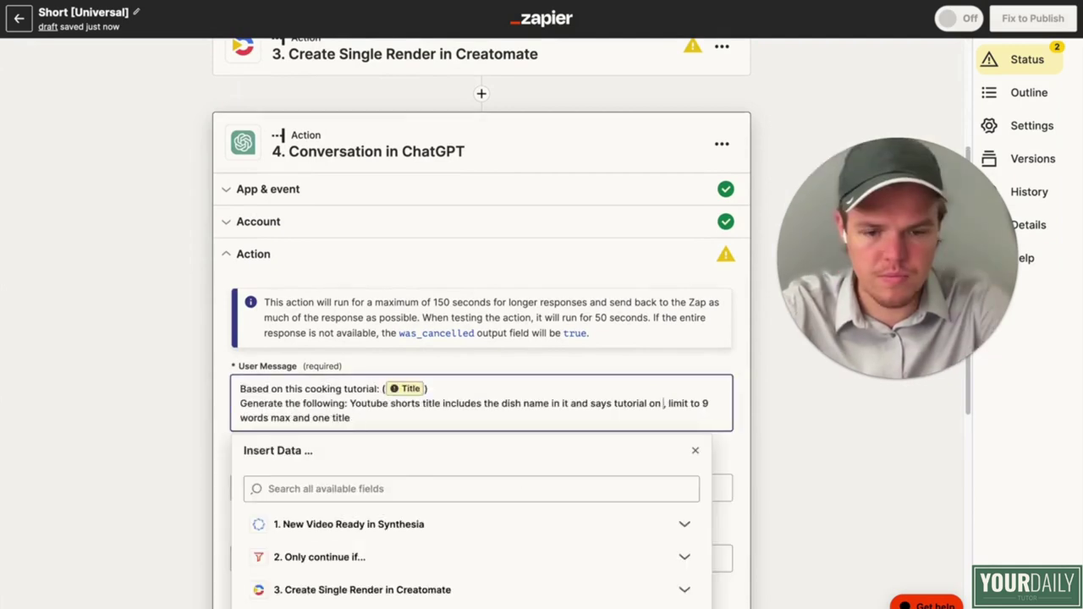
{"action": "type", "text": "how to cook"}
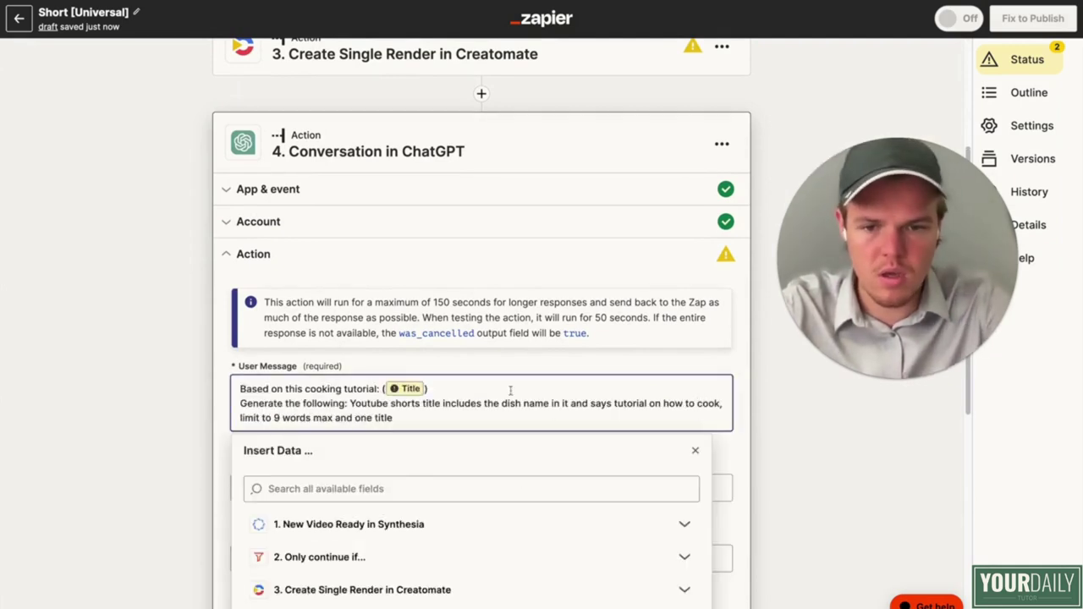
{"action": "key", "text": "BackSpace"}
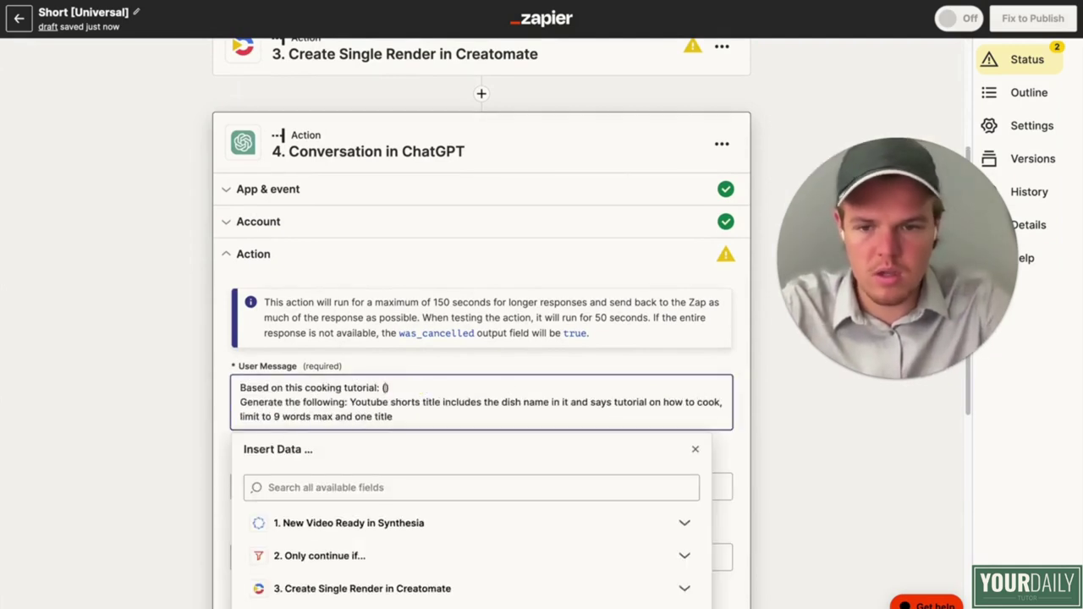
{"action": "left_click", "coordinate": [406, 524]}
{"action": "scroll", "coordinate": [398, 508], "scroll_direction": "down", "scroll_amount": 1}
{"action": "left_click", "coordinate": [370, 478]}
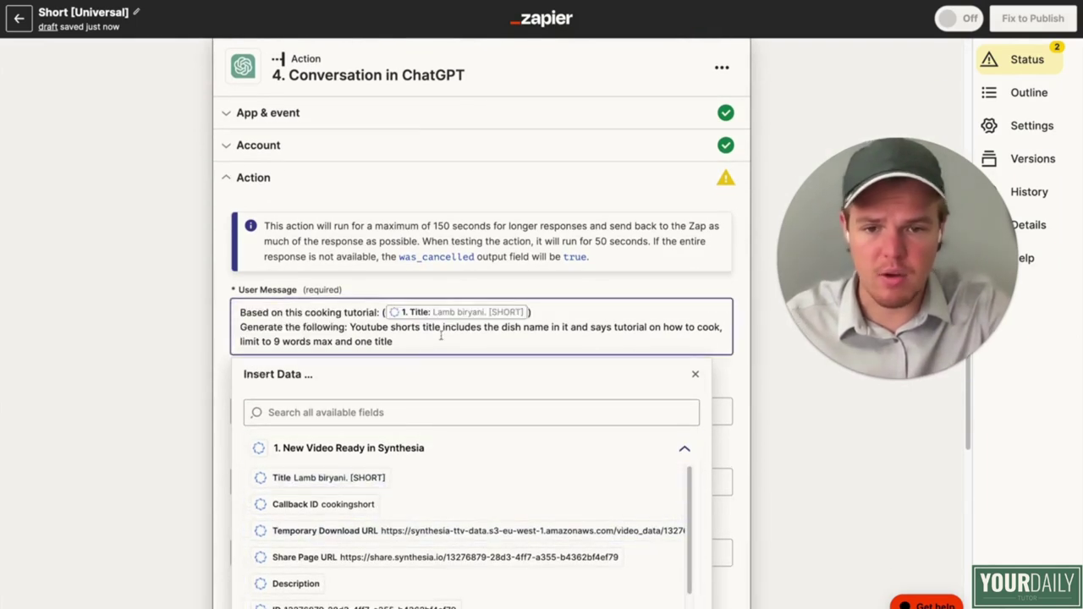
{"action": "left_click", "coordinate": [152, 354]}
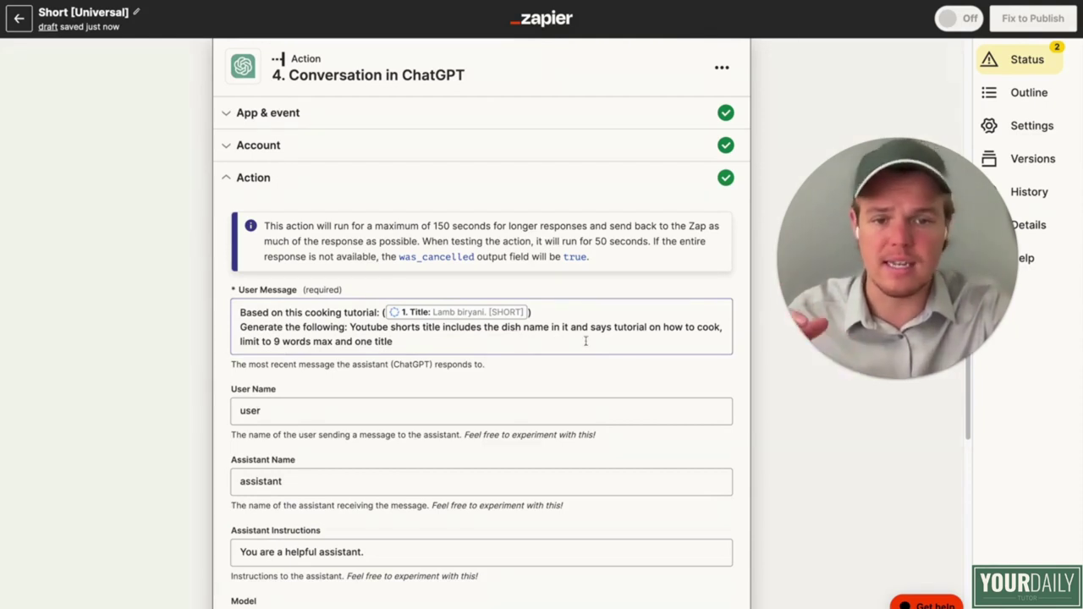
Step: Set the ChatGPT step's model to gpt-4 and test the action
{"action": "scroll", "coordinate": [164, 345], "scroll_direction": "down", "scroll_amount": 3}
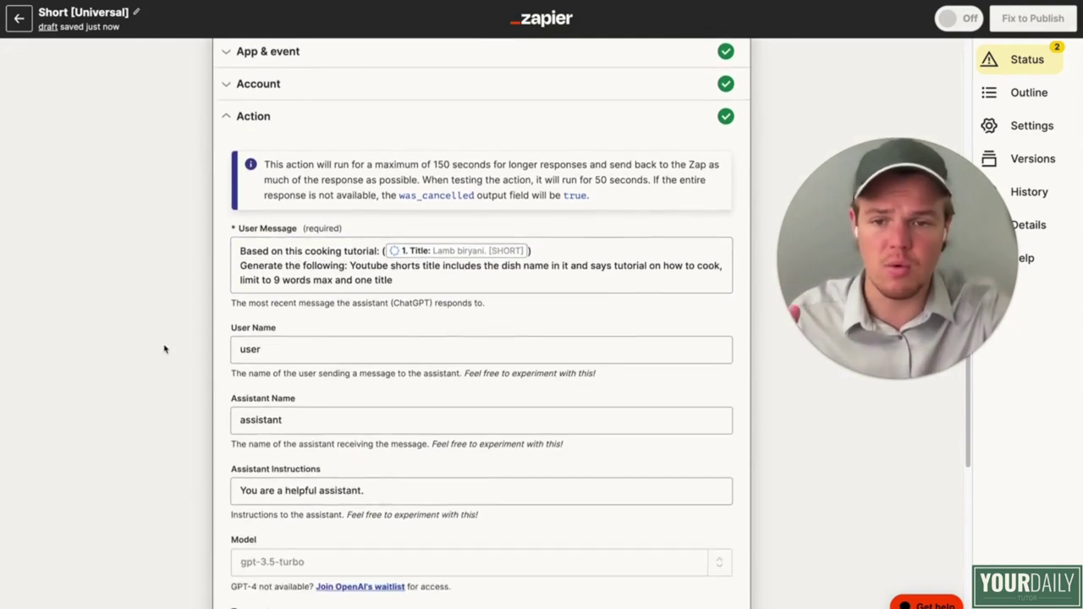
{"action": "scroll", "coordinate": [368, 397], "scroll_direction": "down", "scroll_amount": 3}
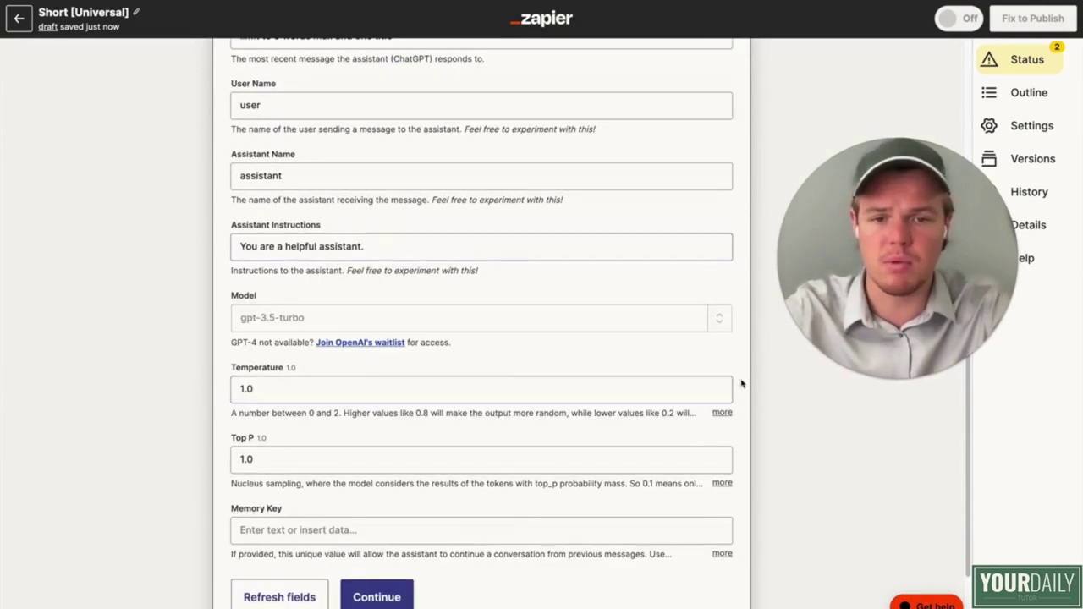
{"action": "left_click", "coordinate": [719, 318]}
{"action": "left_click", "coordinate": [258, 357]}
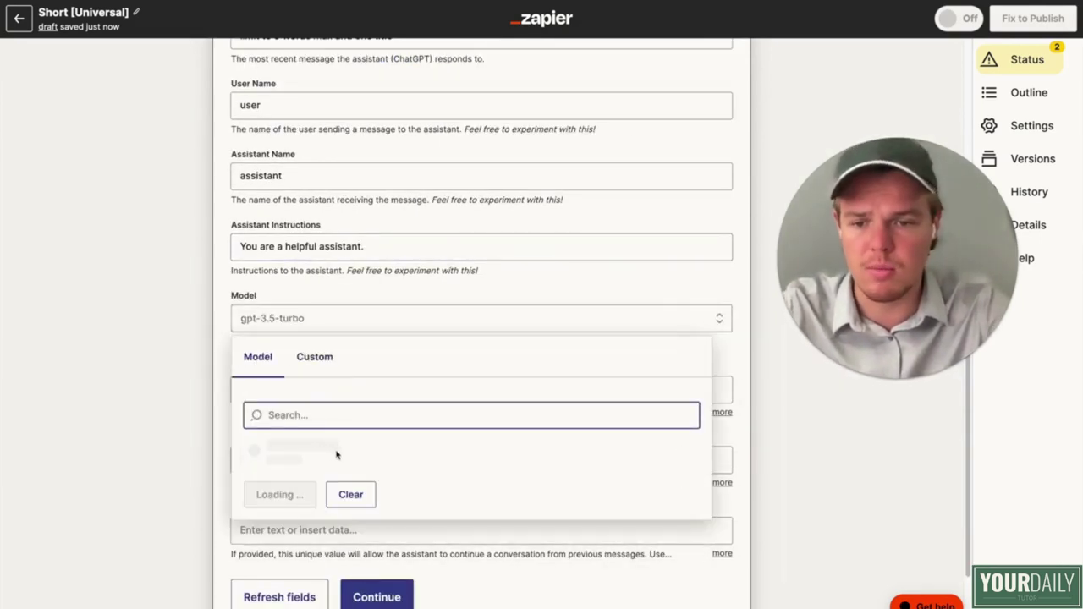
{"action": "scroll", "coordinate": [339, 453], "scroll_direction": "down", "scroll_amount": 1}
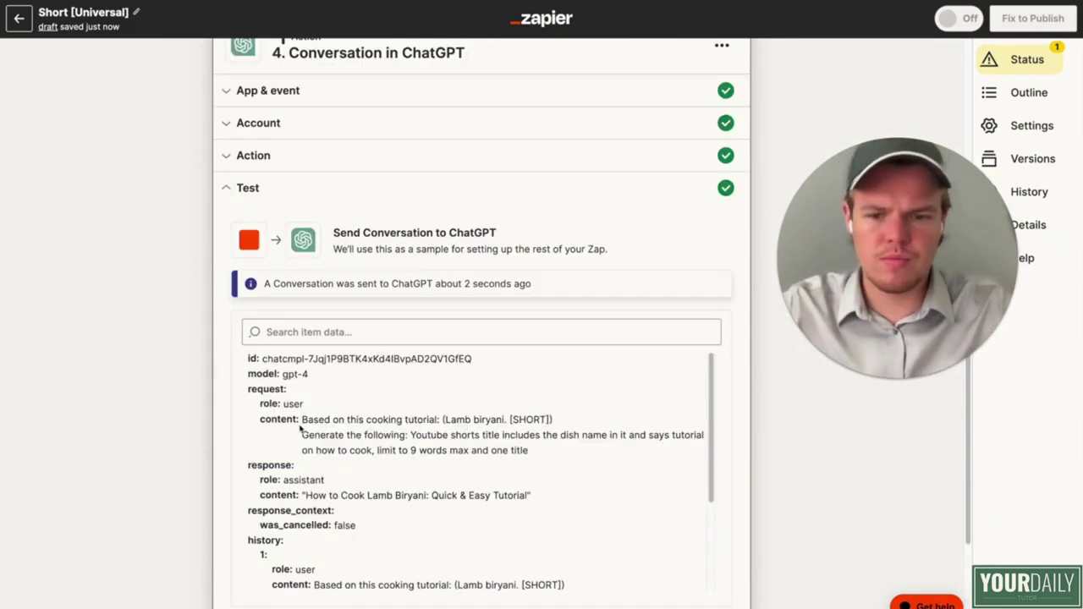
Step: Add a fifth step using Formatter by Zapier with the Text event and continue to its action settings
{"action": "scroll", "coordinate": [201, 426], "scroll_direction": "down", "scroll_amount": 2}
{"action": "scroll", "coordinate": [155, 447], "scroll_direction": "down", "scroll_amount": 3}
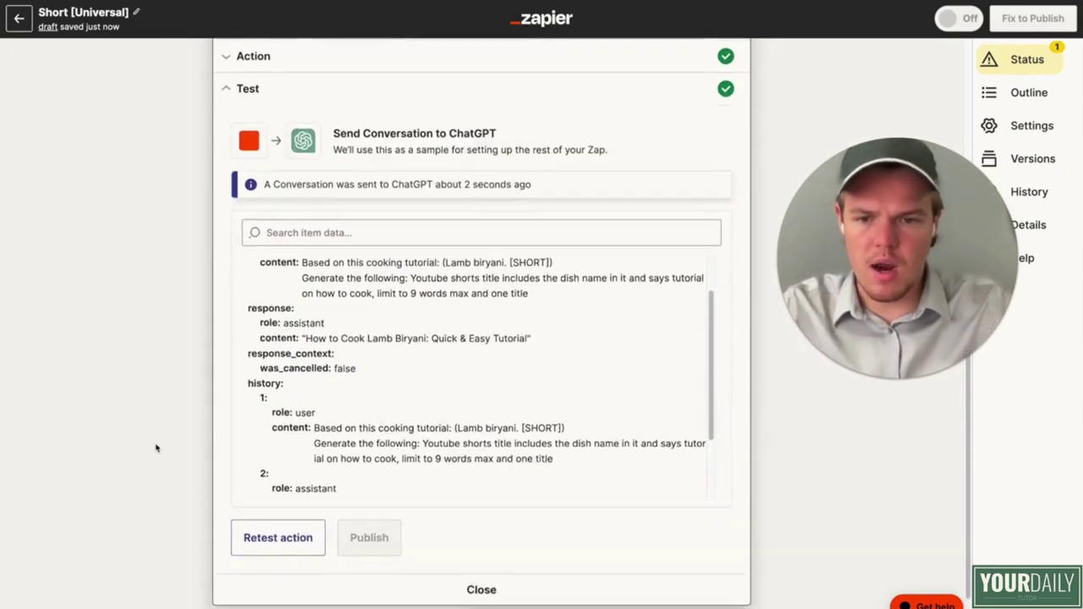
{"action": "scroll", "coordinate": [156, 448], "scroll_direction": "down", "scroll_amount": 1}
{"action": "left_click", "coordinate": [480, 572]}
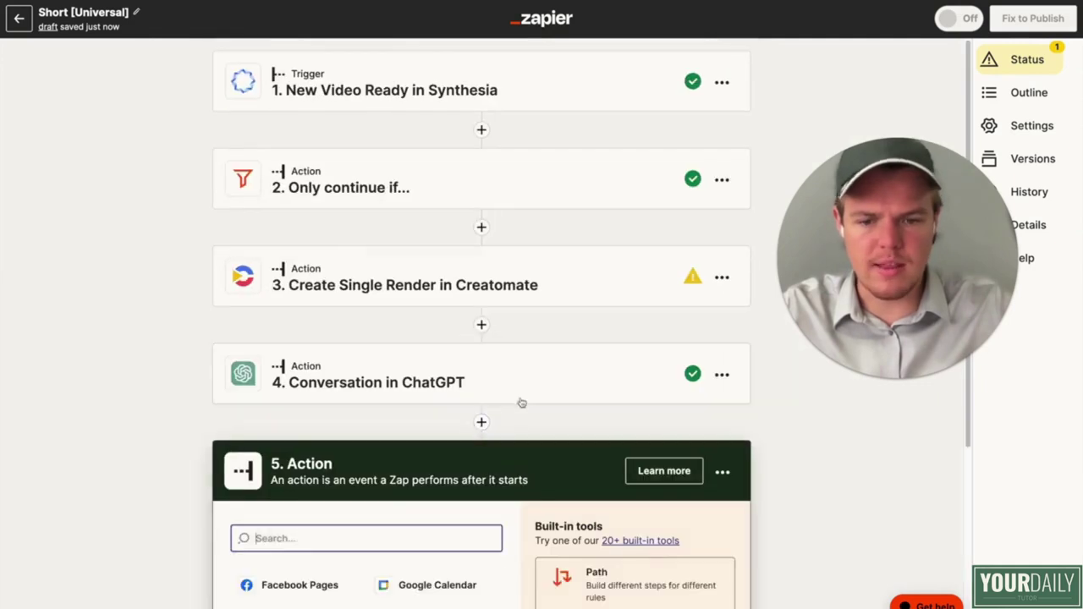
{"action": "type", "text": "form"}
{"action": "scroll", "coordinate": [462, 406], "scroll_direction": "down", "scroll_amount": 2}
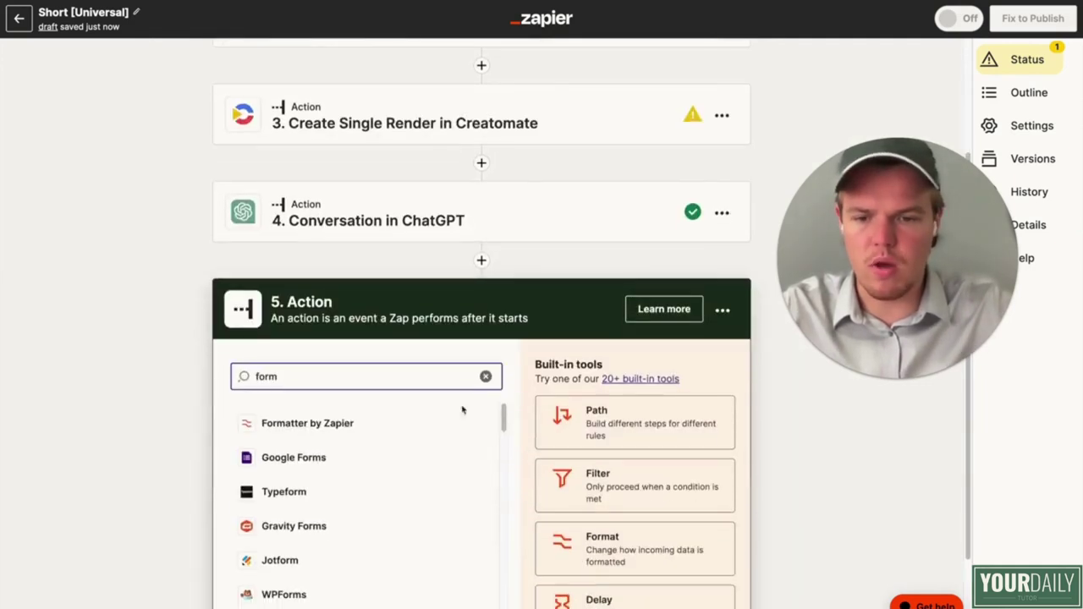
{"action": "left_click", "coordinate": [432, 418]}
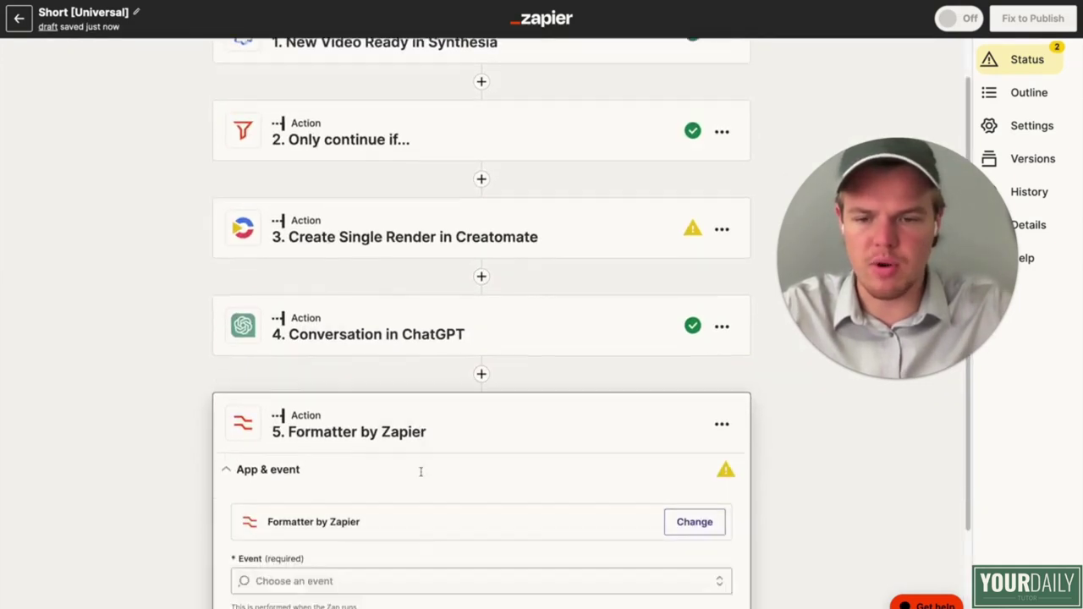
{"action": "left_click", "coordinate": [401, 461]}
{"action": "left_click", "coordinate": [373, 590]}
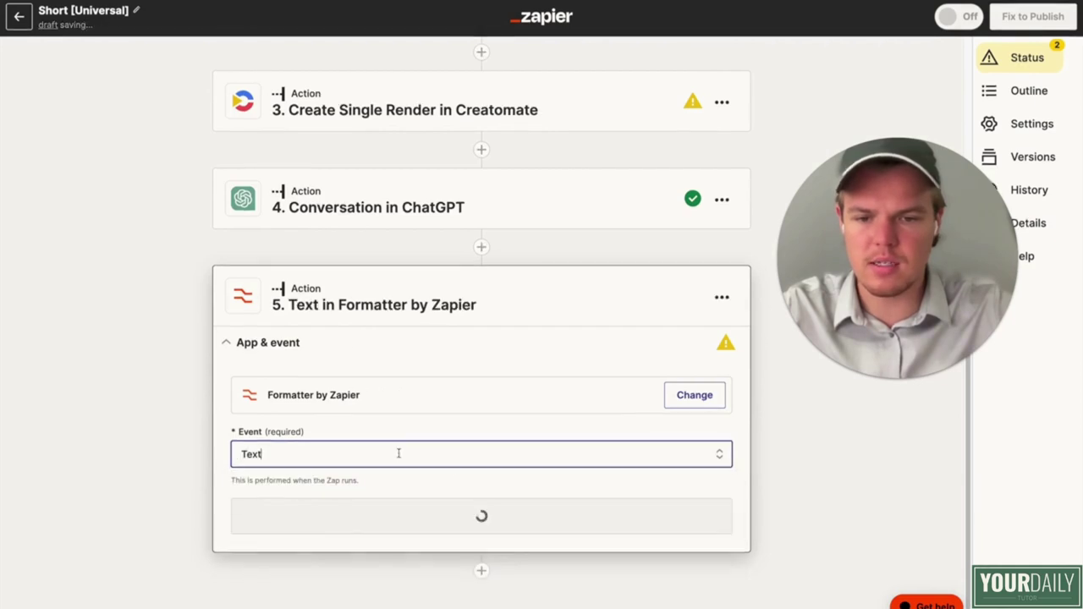
{"action": "left_click", "coordinate": [453, 517]}
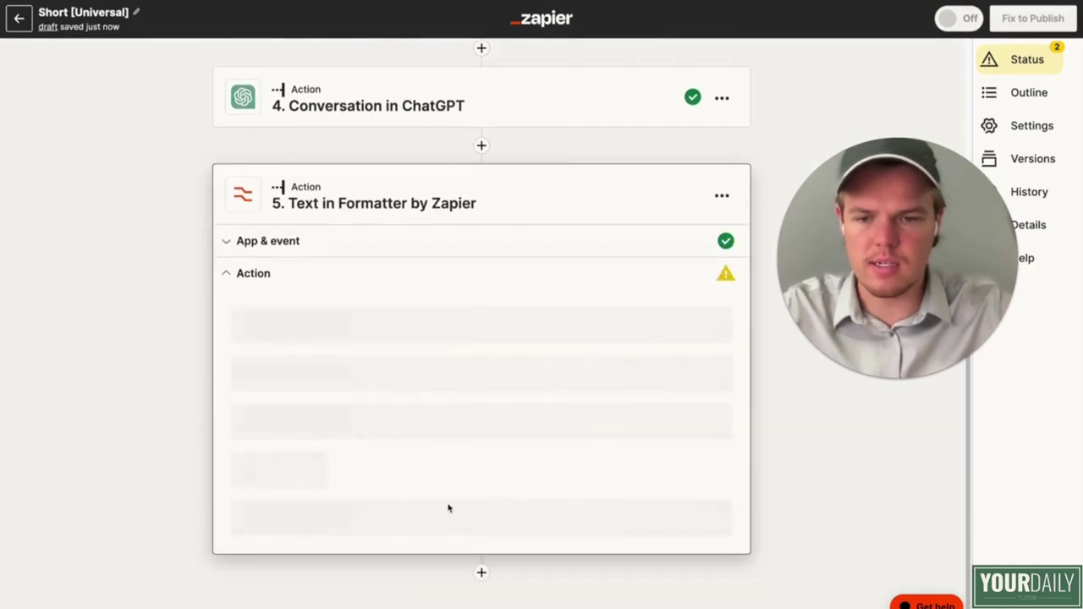
Step: Set the Formatter step's Transform to Replace
{"action": "left_click", "coordinate": [401, 474]}
{"action": "type", "text": "replace"}
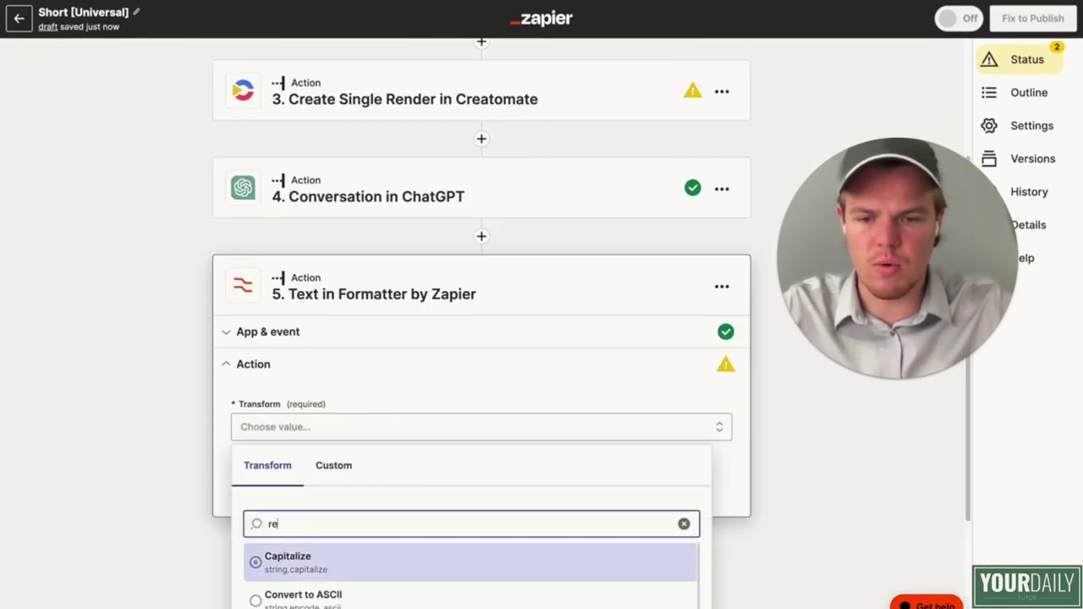
{"action": "left_click", "coordinate": [364, 561]}
{"action": "scroll", "coordinate": [407, 489], "scroll_direction": "down", "scroll_amount": 2}
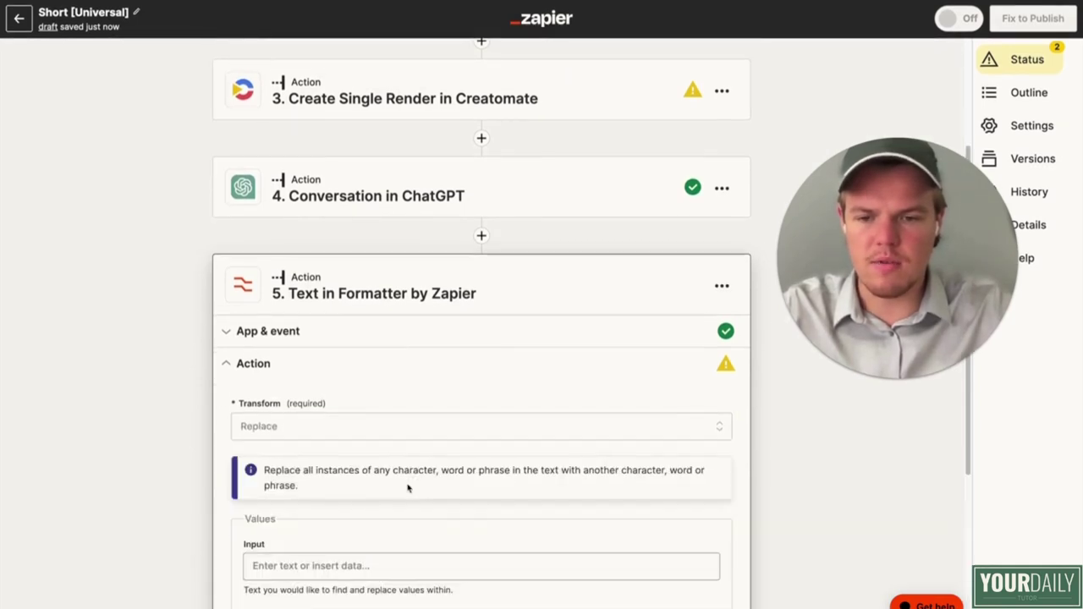
Step: Try to fill the Formatter's Input with a field from the ChatGPT conversation step
{"action": "left_click", "coordinate": [406, 504]}
{"action": "scroll", "coordinate": [398, 507], "scroll_direction": "down", "scroll_amount": 3}
{"action": "left_click", "coordinate": [387, 502]}
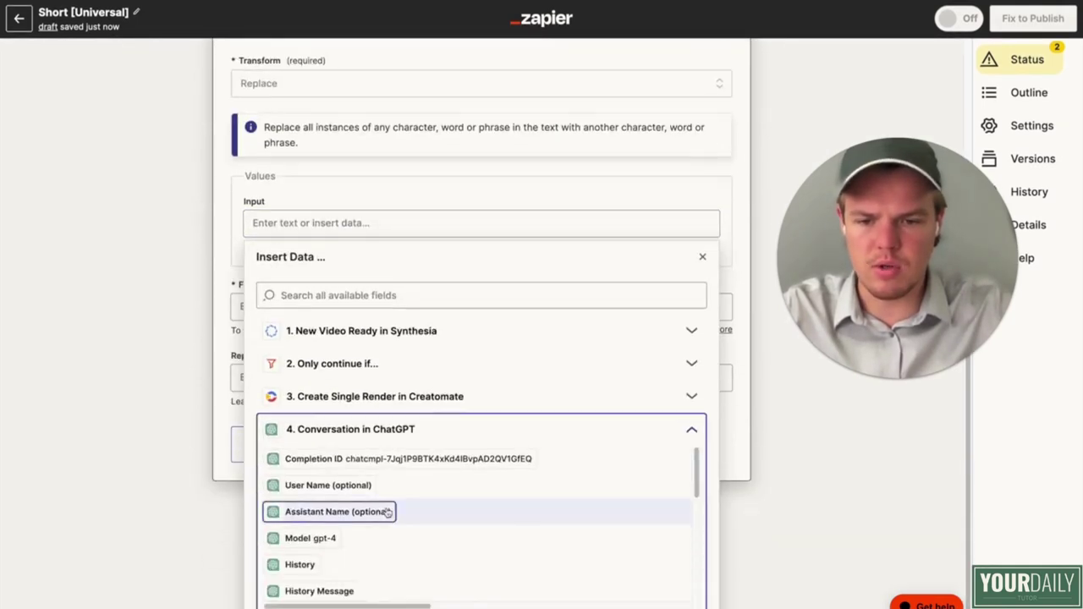
{"action": "scroll", "coordinate": [398, 542], "scroll_direction": "down", "scroll_amount": 3}
{"action": "left_click", "coordinate": [389, 503]}
{"action": "key", "text": "Escape"}
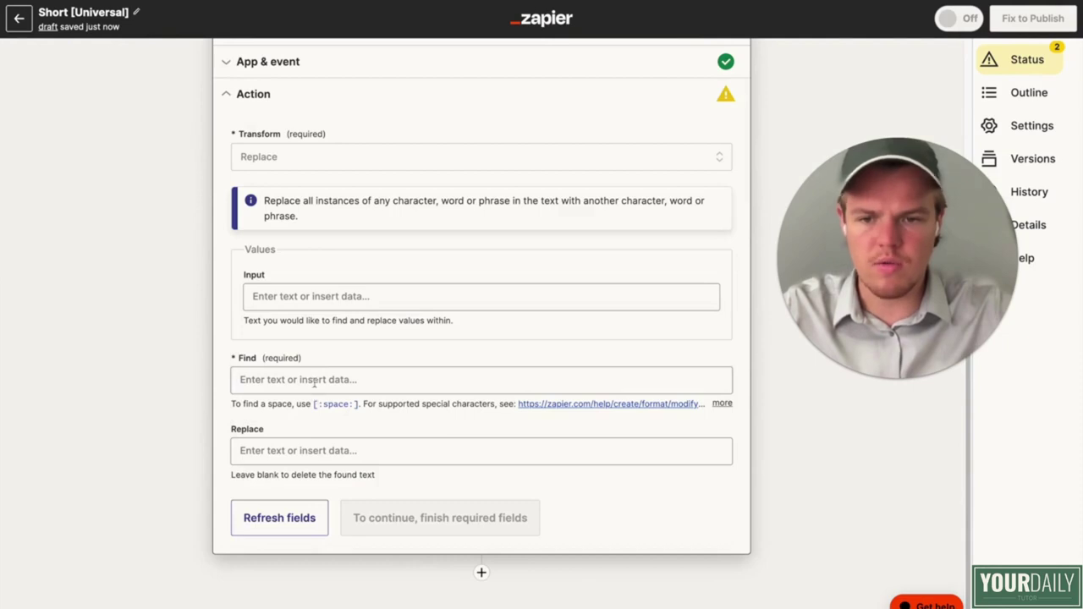
Step: Set the Formatter's Find text to a double quotation mark, leave Replace blank, and test the action
{"action": "left_click", "coordinate": [315, 383]}
{"action": "type", "text": "\""}
{"action": "left_click", "coordinate": [198, 400]}
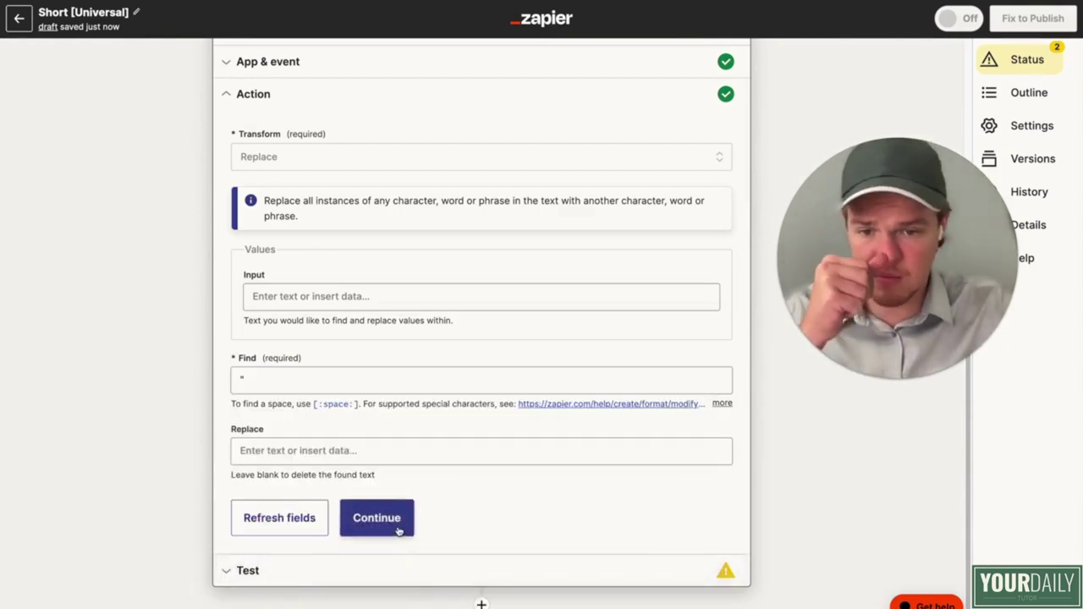
{"action": "left_click", "coordinate": [399, 526]}
{"action": "left_click", "coordinate": [370, 514]}
{"action": "scroll", "coordinate": [370, 514], "scroll_direction": "down", "scroll_amount": 2}
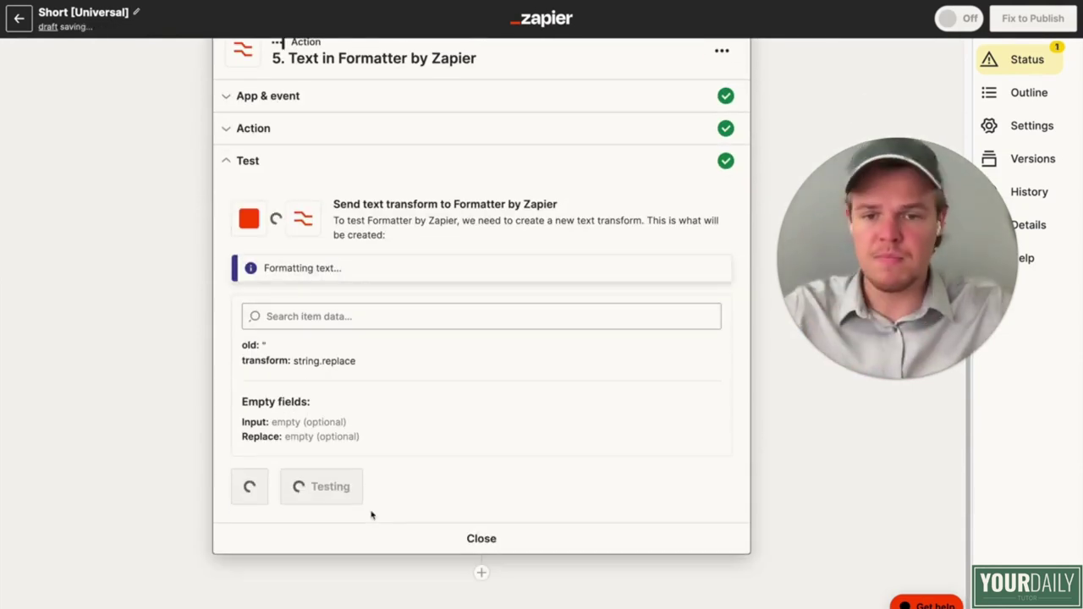
Step: Add a sixth step using YouTube with the Upload Video event and continue to its account selection
{"action": "left_click", "coordinate": [481, 572]}
{"action": "type", "text": "you"}
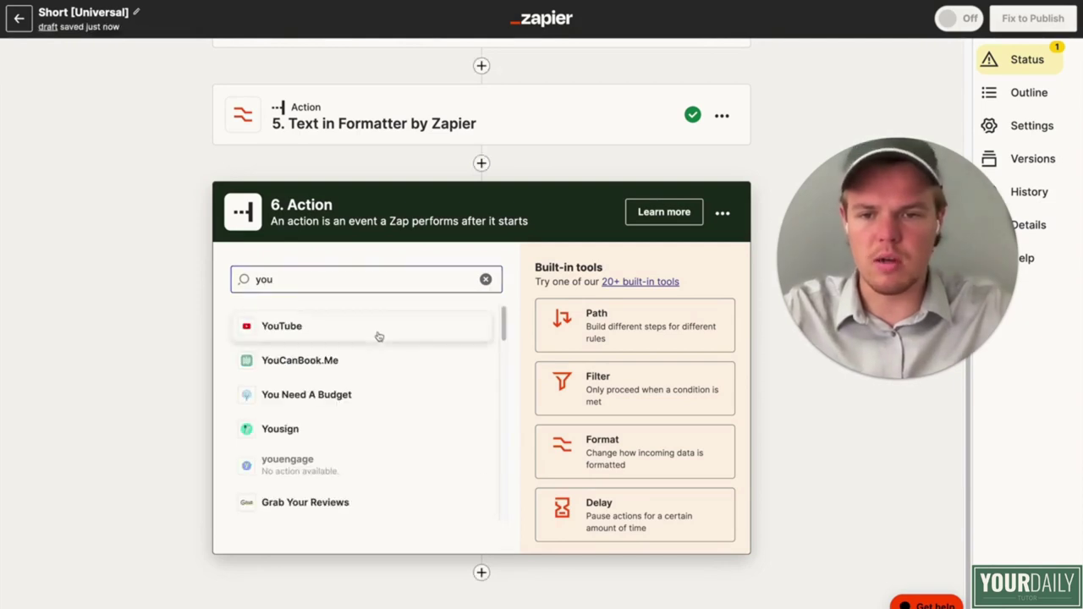
{"action": "left_click", "coordinate": [377, 334]}
{"action": "left_click", "coordinate": [415, 457]}
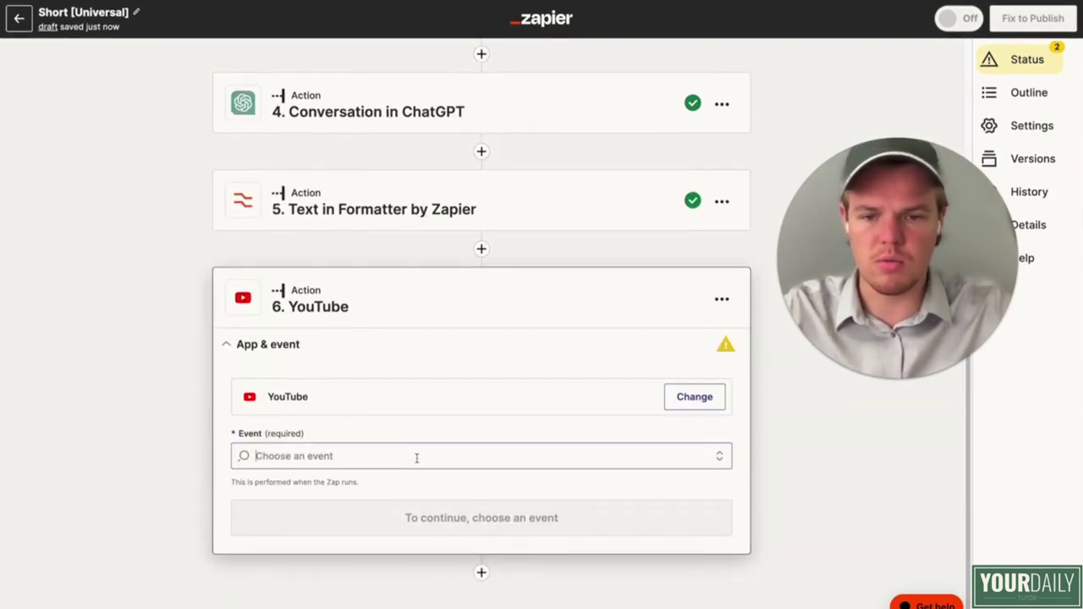
{"action": "left_click", "coordinate": [377, 512]}
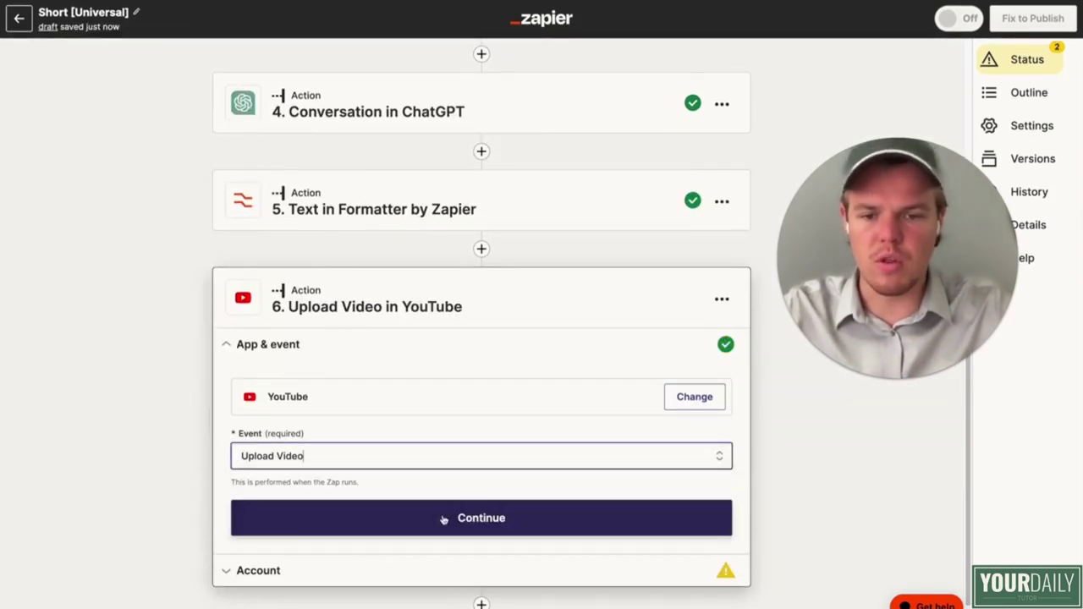
{"action": "left_click", "coordinate": [448, 523]}
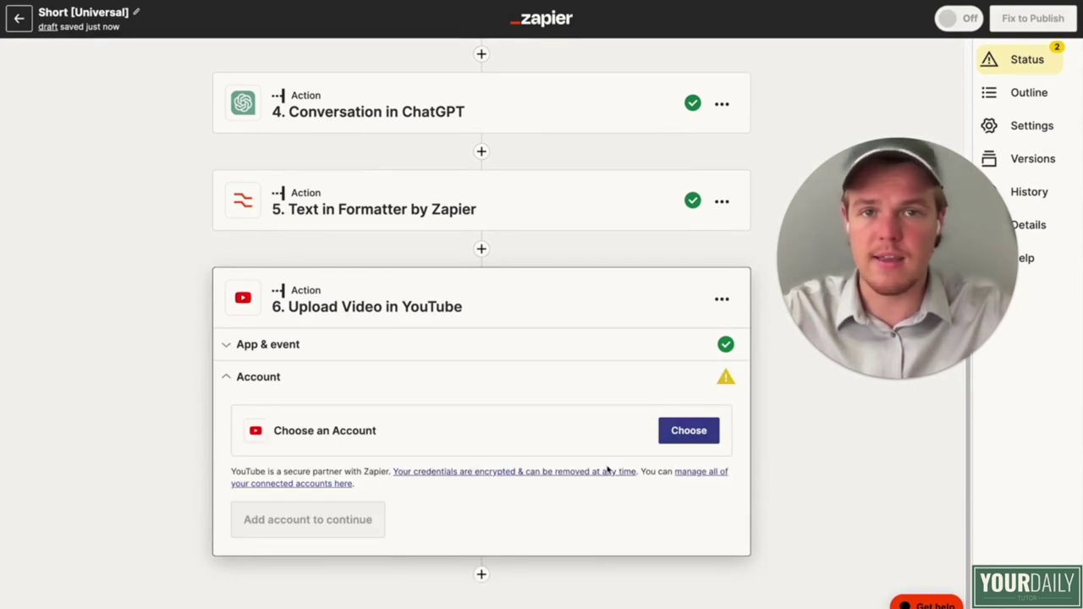
Step: Choose the English Youtube account for the upload step and continue to its action settings
{"action": "left_click", "coordinate": [689, 431]}
{"action": "scroll", "coordinate": [525, 186], "scroll_direction": "up", "scroll_amount": 2}
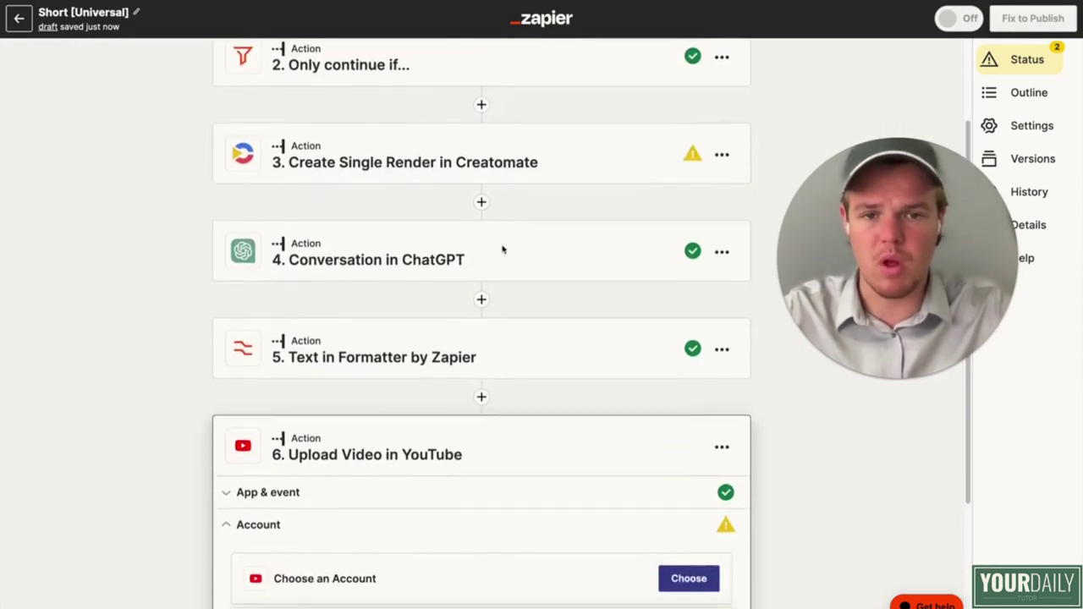
{"action": "scroll", "coordinate": [502, 250], "scroll_direction": "down", "scroll_amount": 2}
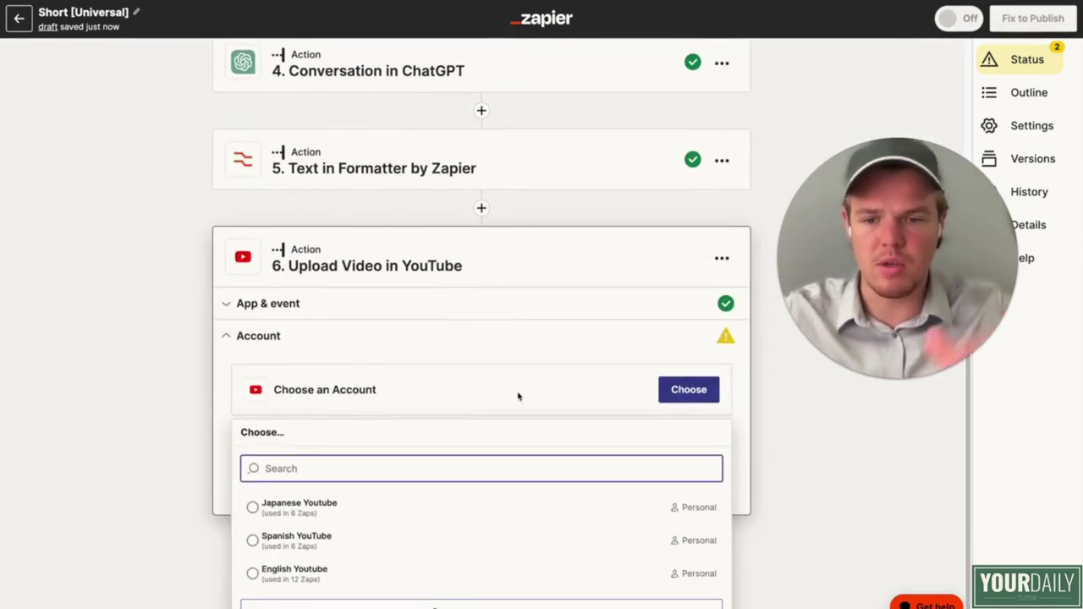
{"action": "left_click", "coordinate": [353, 573]}
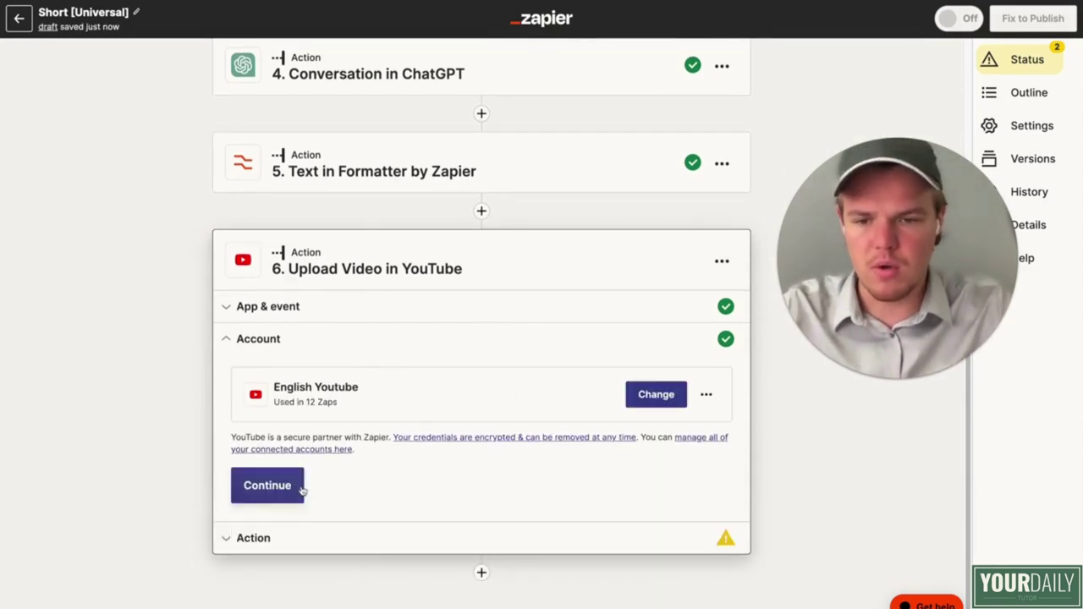
{"action": "left_click", "coordinate": [298, 489]}
{"action": "scroll", "coordinate": [347, 472], "scroll_direction": "down", "scroll_amount": 1}
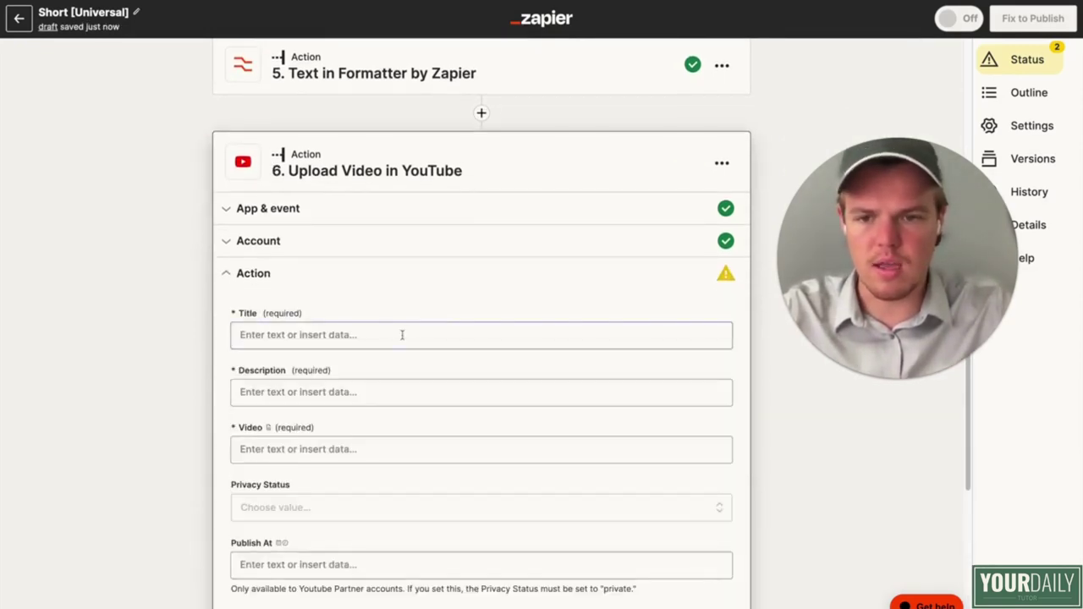
Step: Check the Formatter step's available fields for the video's Title, and go back to the Formatter step
{"action": "left_click", "coordinate": [392, 334]}
{"action": "scroll", "coordinate": [406, 329], "scroll_direction": "down", "scroll_amount": 1}
{"action": "left_click", "coordinate": [390, 480]}
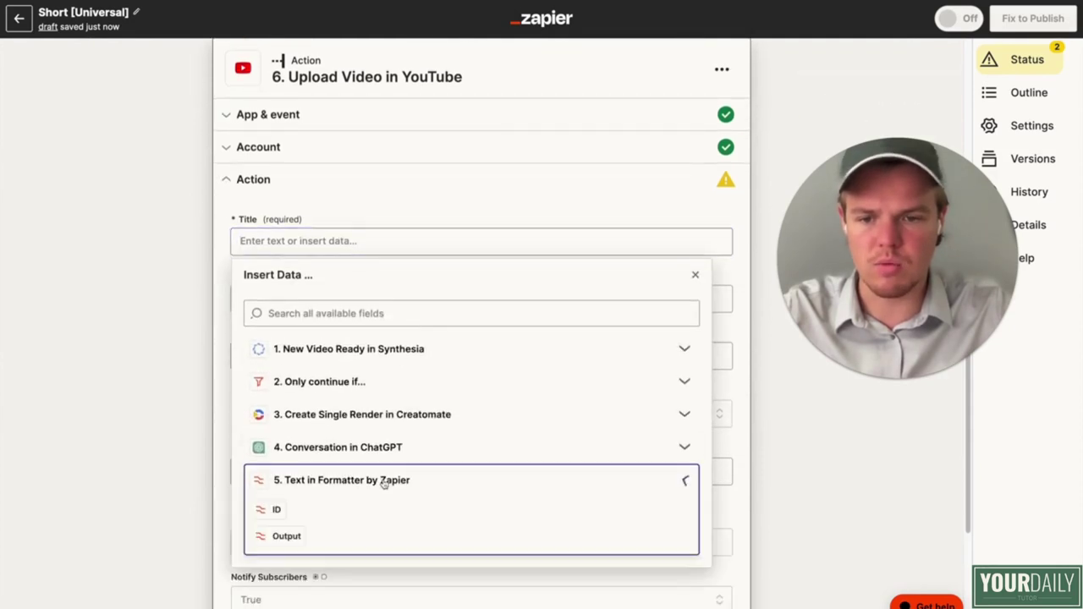
{"action": "left_click", "coordinate": [121, 358]}
{"action": "scroll", "coordinate": [146, 351], "scroll_direction": "up", "scroll_amount": 2}
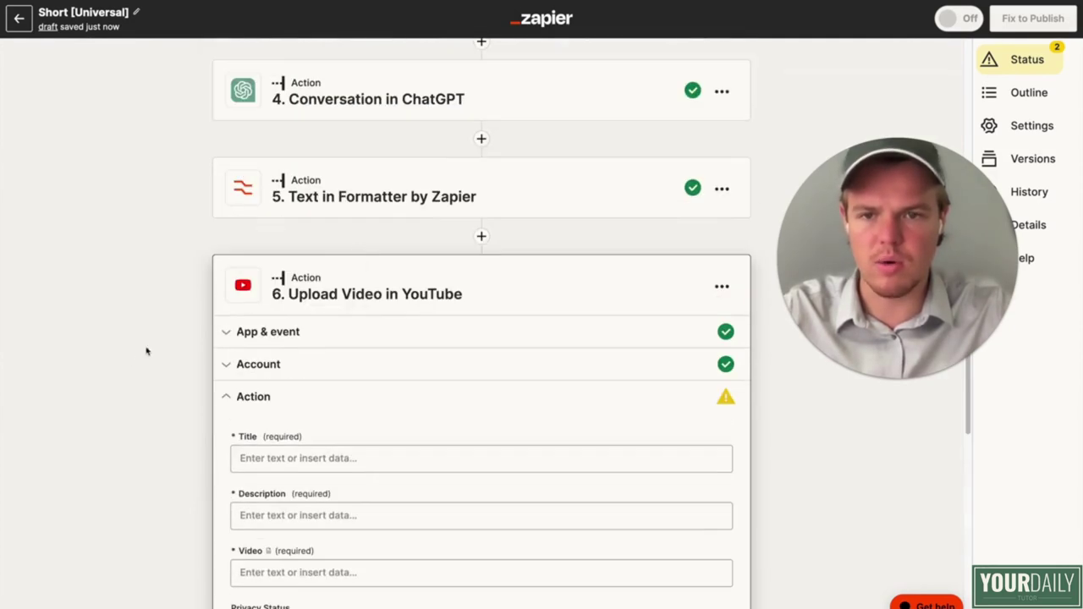
{"action": "left_click", "coordinate": [399, 213]}
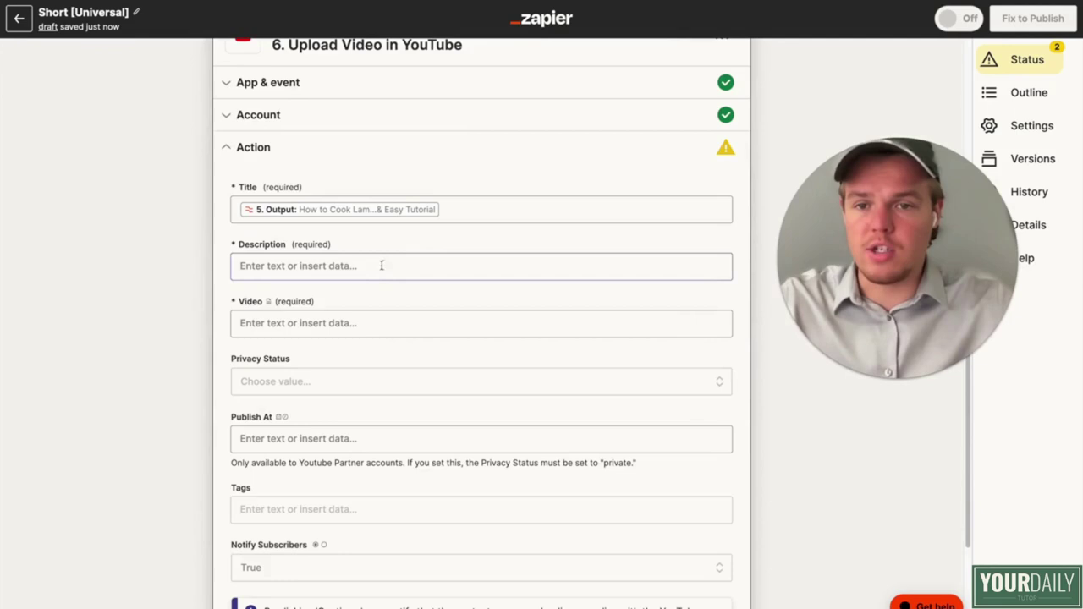
Step: Append the hashtag #cooking after the Formatter Output in the video's Title
{"action": "left_click", "coordinate": [466, 211]}
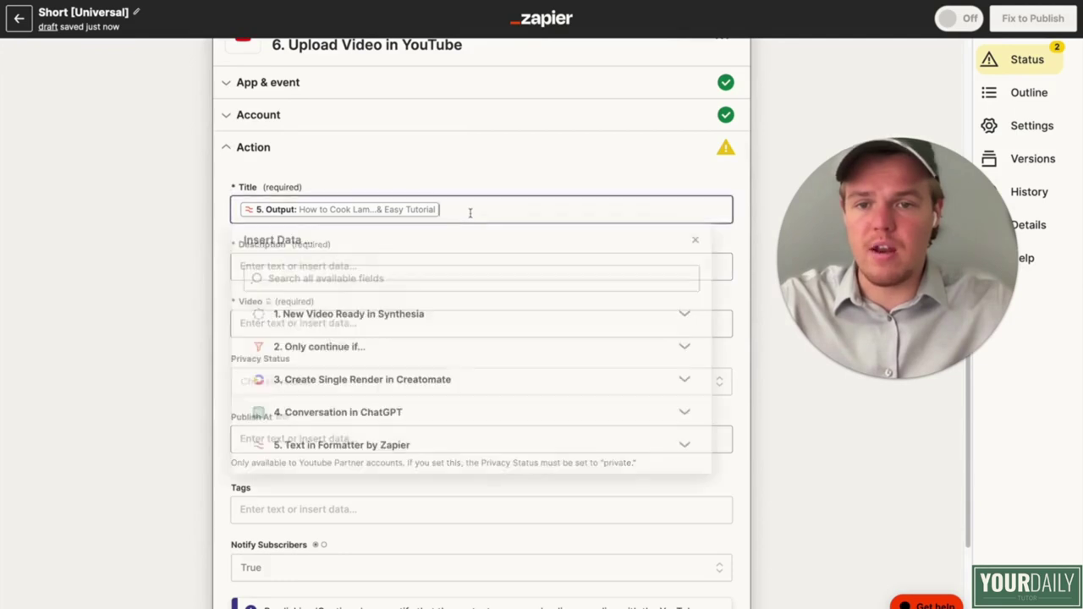
{"action": "type", "text": "#cooking"}
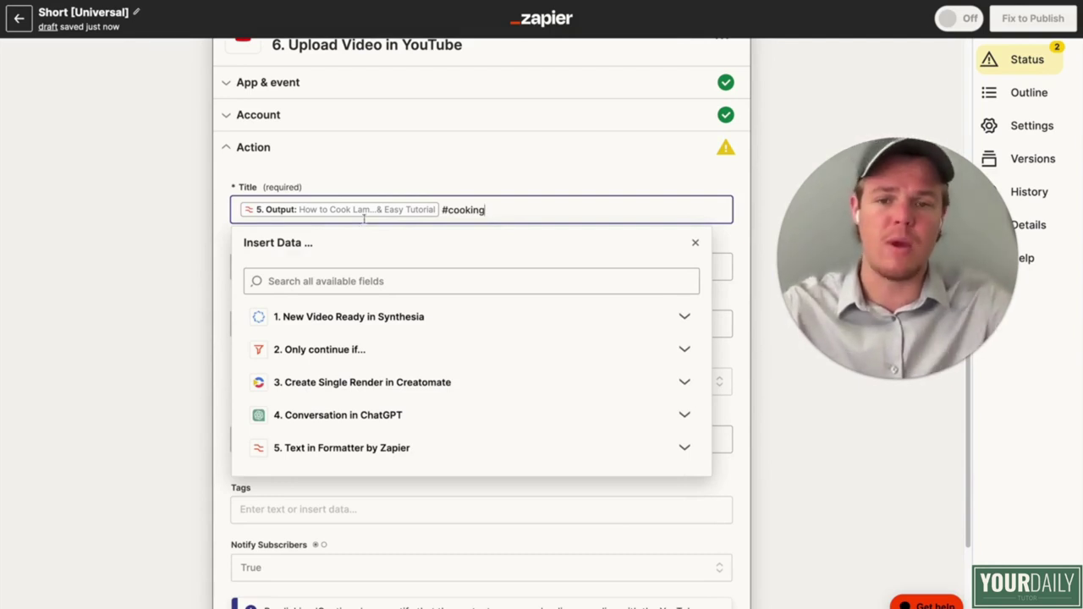
{"action": "left_click", "coordinate": [179, 224]}
Step: Set the video's Description to "Subscribe for more!"
{"action": "left_click", "coordinate": [333, 269]}
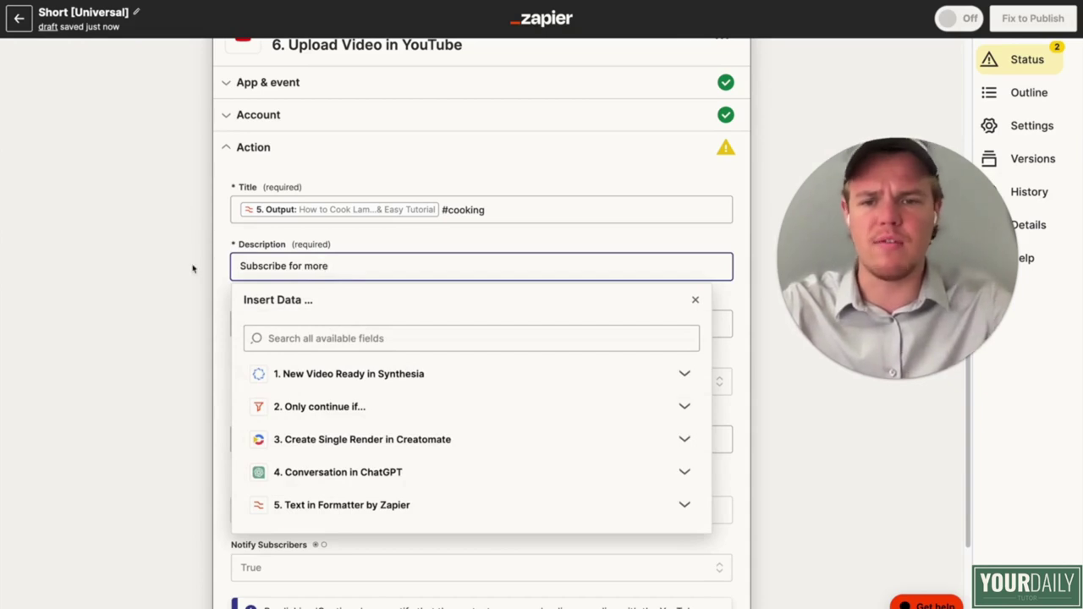
{"action": "key", "text": "Return"}
{"action": "key", "text": "Return"}
{"action": "left_click", "coordinate": [141, 331]}
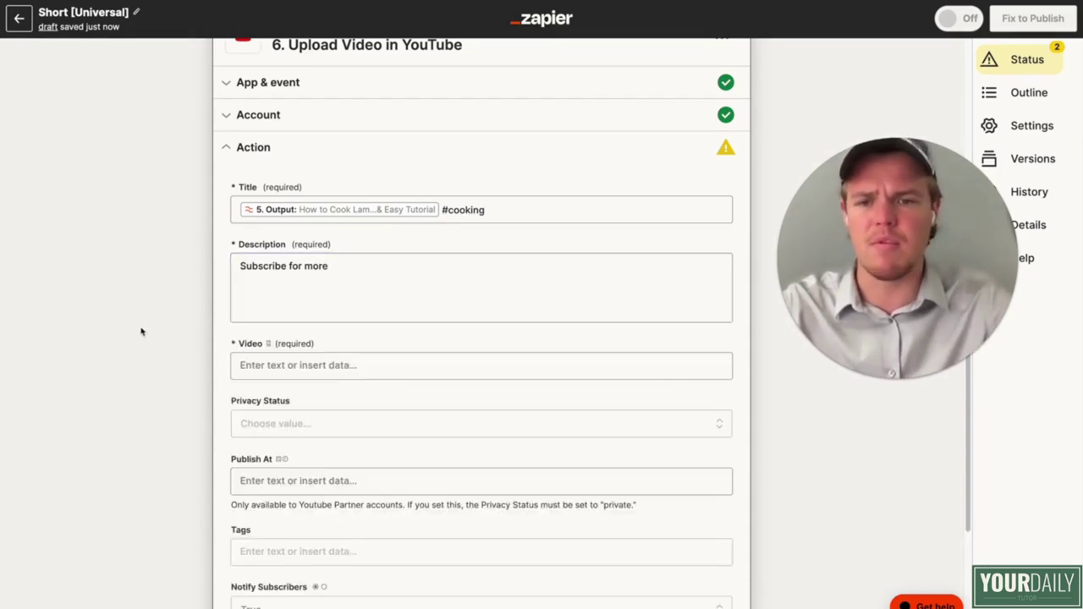
{"action": "left_click", "coordinate": [275, 317]}
{"action": "key", "text": "BackSpace"}
{"action": "key", "text": "BackSpace"}
{"action": "type", "text": "!"}
{"action": "left_click", "coordinate": [209, 296]}
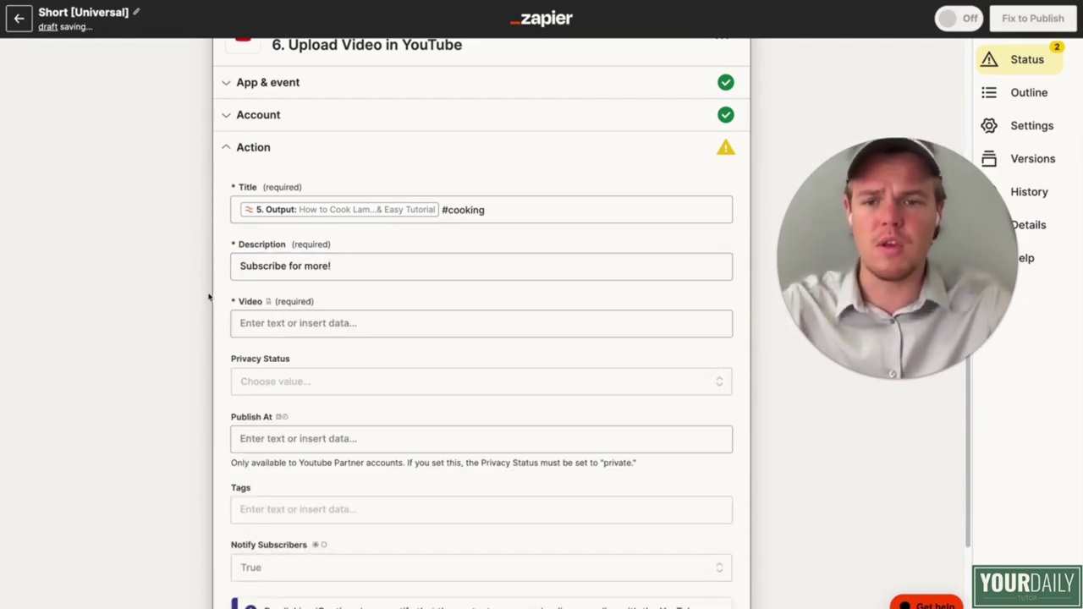
Step: Look through the Synthesia and Creatomate data for a field to insert into Video, and leave it empty
{"action": "scroll", "coordinate": [270, 326], "scroll_direction": "down", "scroll_amount": 1}
{"action": "left_click", "coordinate": [325, 298]}
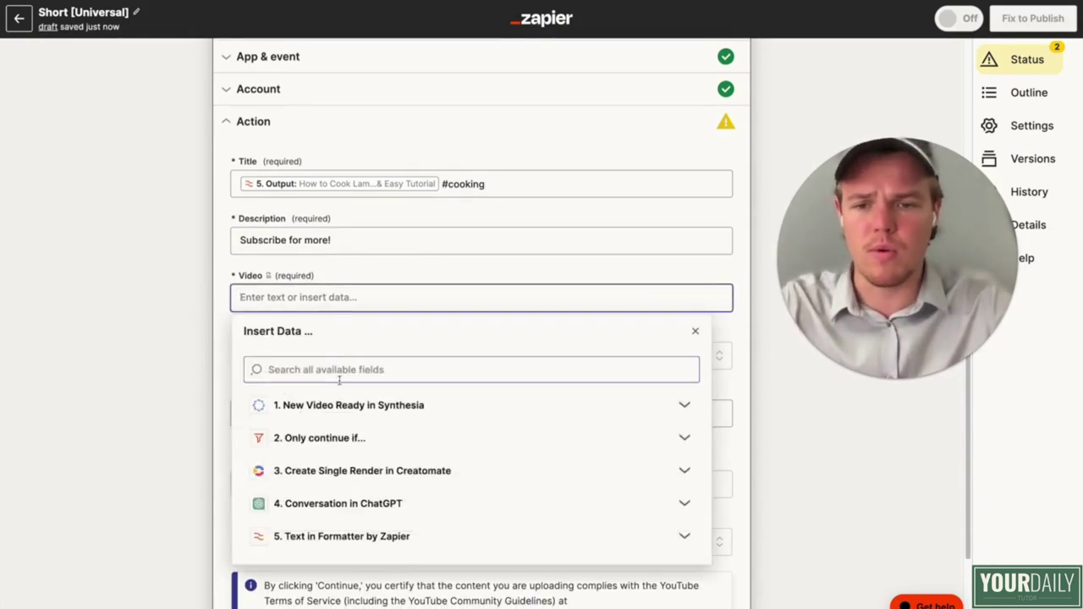
{"action": "left_click", "coordinate": [321, 405]}
{"action": "left_click", "coordinate": [684, 409]}
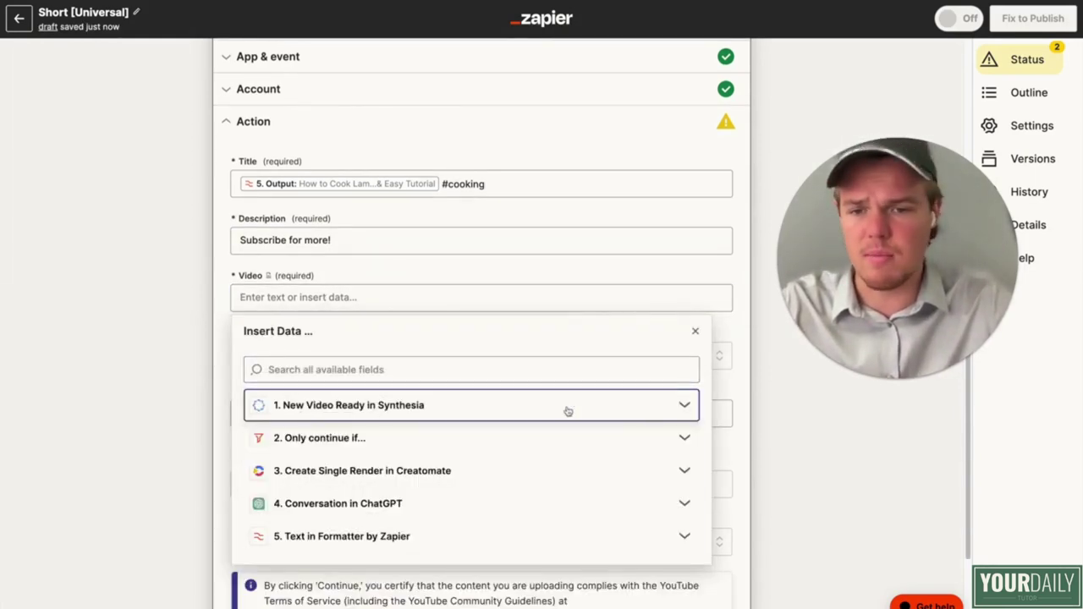
{"action": "scroll", "coordinate": [563, 408], "scroll_direction": "down", "scroll_amount": 2}
{"action": "left_click", "coordinate": [561, 406]}
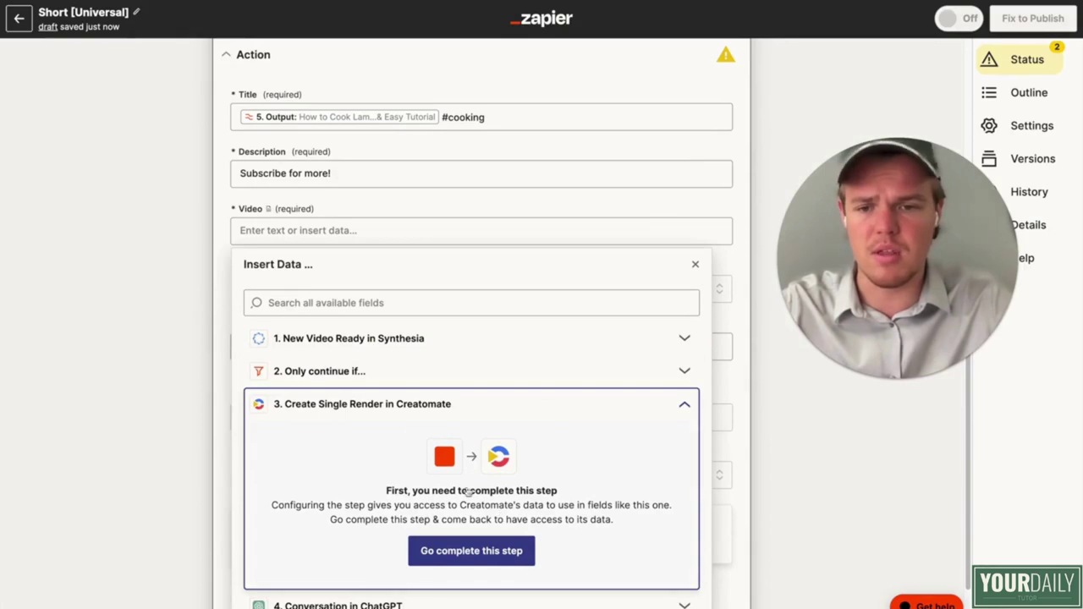
{"action": "left_click", "coordinate": [195, 414]}
{"action": "left_click", "coordinate": [167, 413]}
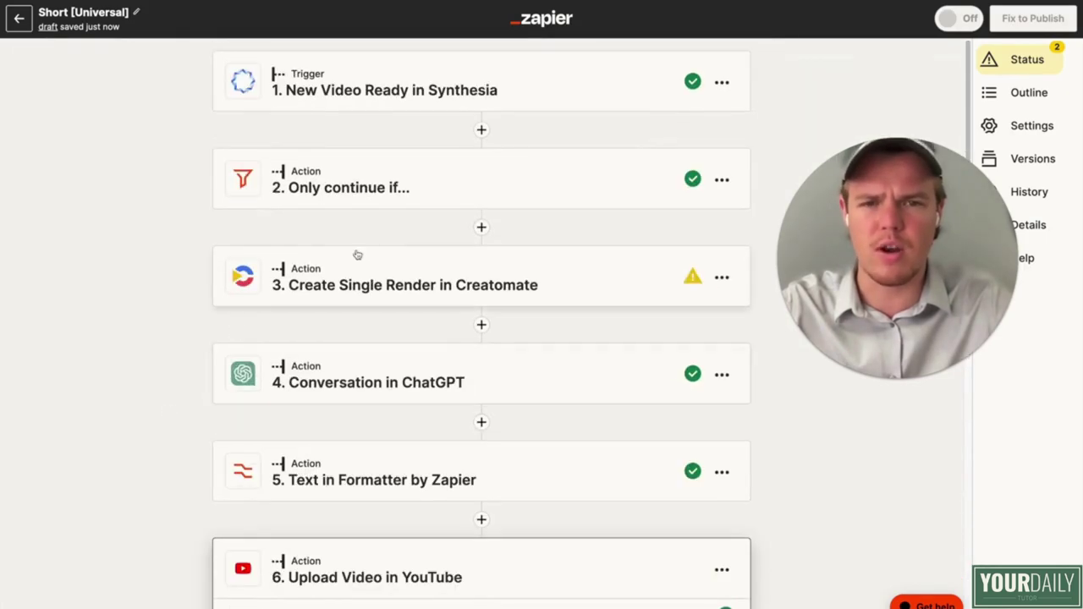
Step: Open the Create Single Render step in Creatomate and test its action
{"action": "left_click", "coordinate": [382, 266]}
{"action": "scroll", "coordinate": [338, 356], "scroll_direction": "down", "scroll_amount": 4}
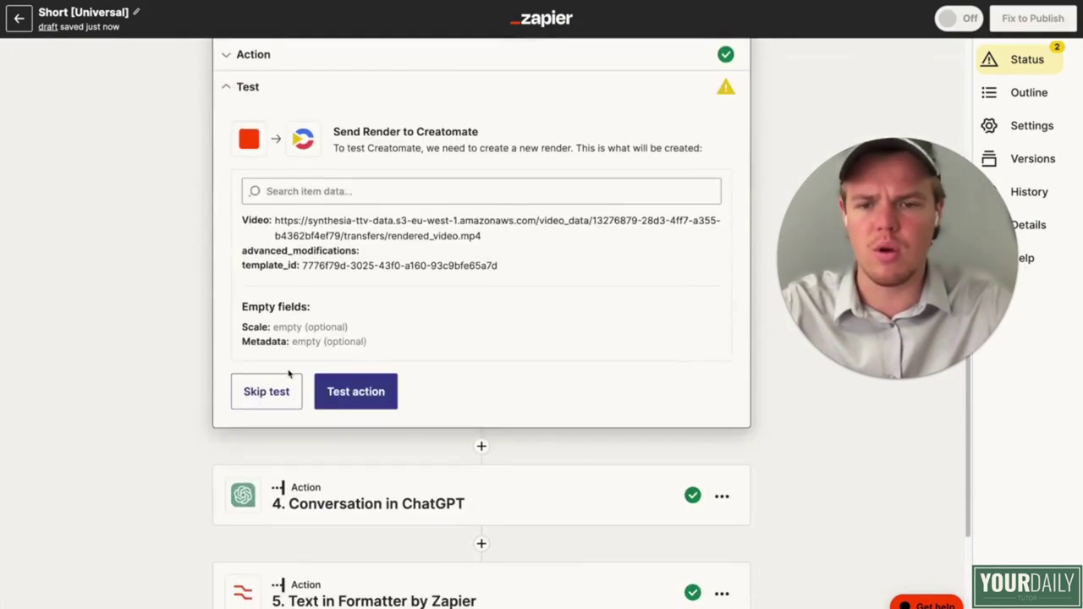
{"action": "left_click", "coordinate": [346, 392]}
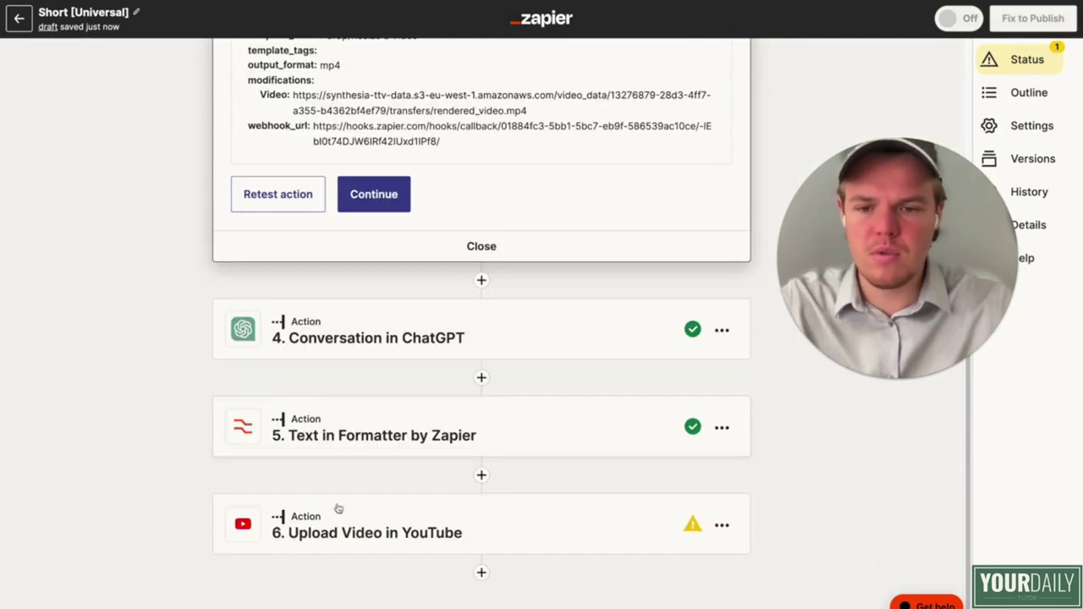
Step: Fill the YouTube upload step's Video field with the Url from the Creatomate render
{"action": "left_click", "coordinate": [362, 524]}
{"action": "scroll", "coordinate": [362, 423], "scroll_direction": "down", "scroll_amount": 1}
{"action": "scroll", "coordinate": [362, 378], "scroll_direction": "up", "scroll_amount": 1}
{"action": "left_click", "coordinate": [338, 217]}
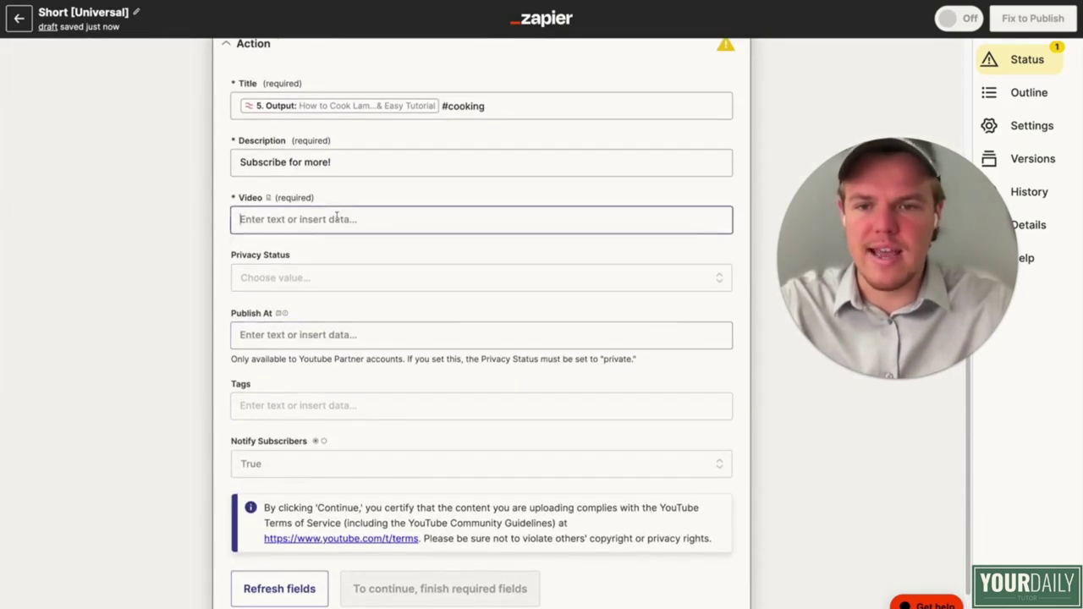
{"action": "left_click", "coordinate": [391, 403]}
{"action": "scroll", "coordinate": [415, 459], "scroll_direction": "down", "scroll_amount": 5}
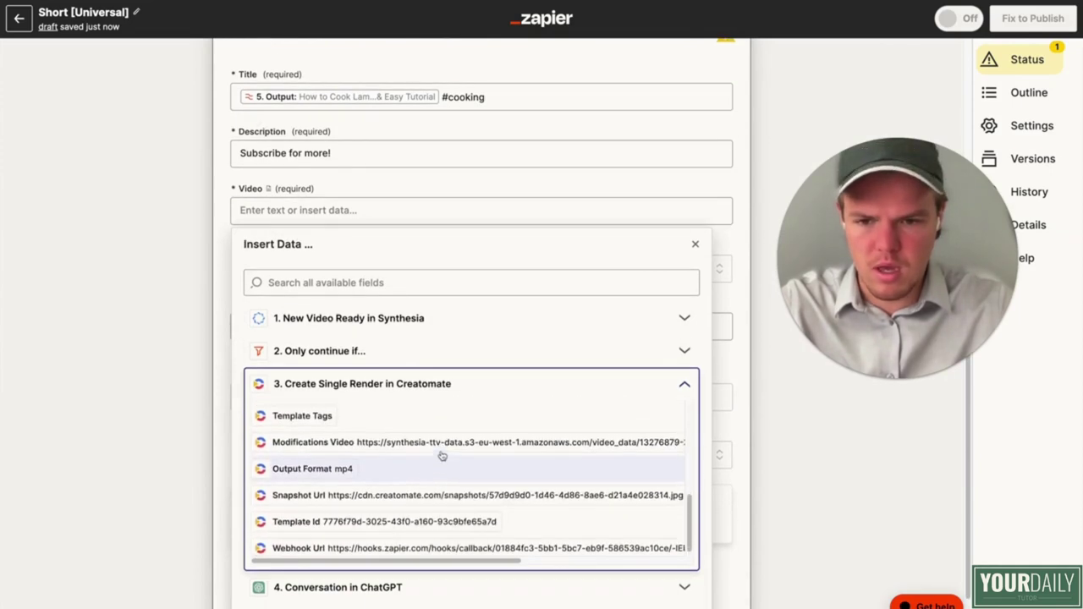
{"action": "scroll", "coordinate": [441, 456], "scroll_direction": "up", "scroll_amount": 3}
{"action": "scroll", "coordinate": [441, 456], "scroll_direction": "up", "scroll_amount": 1}
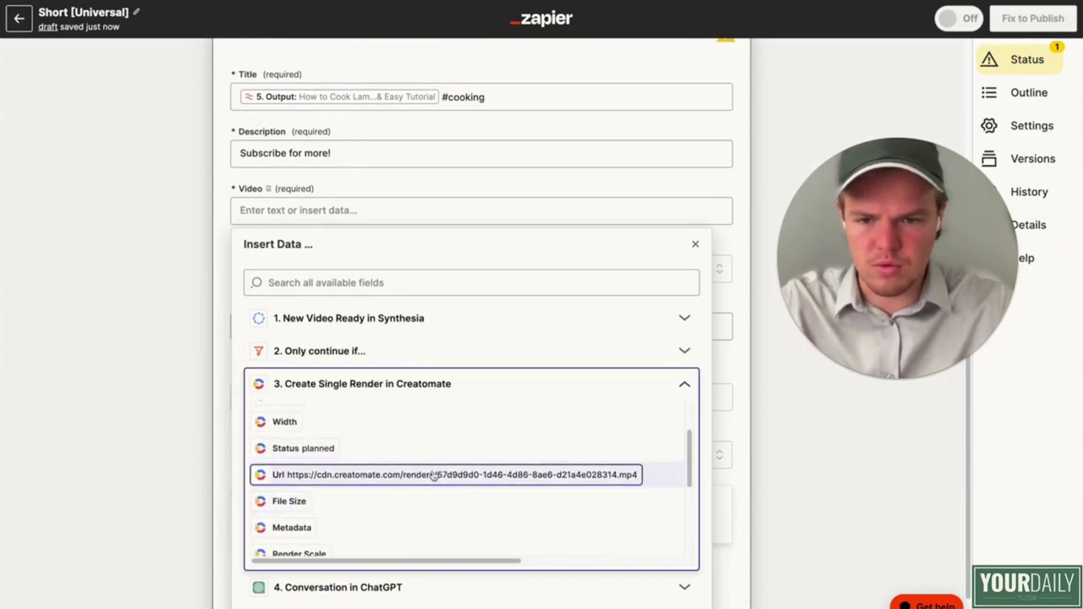
{"action": "left_click", "coordinate": [440, 474]}
{"action": "left_click", "coordinate": [177, 409]}
Step: Review the upload step's test data, return to its action settings, and set Privacy Status to private
{"action": "scroll", "coordinate": [334, 332], "scroll_direction": "down", "scroll_amount": 1}
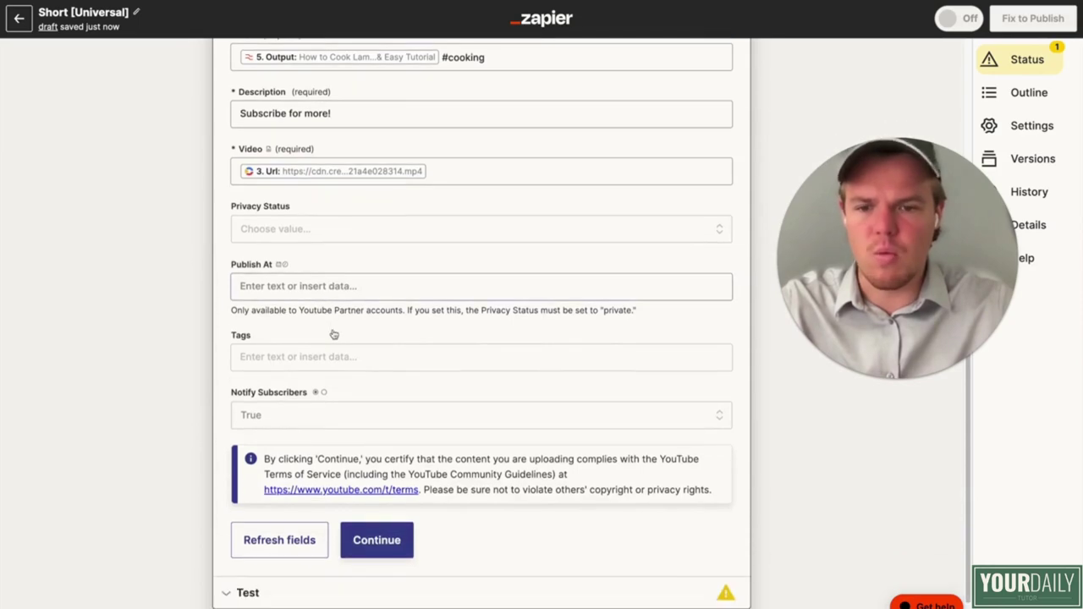
{"action": "scroll", "coordinate": [335, 317], "scroll_direction": "up", "scroll_amount": 5}
{"action": "left_click", "coordinate": [377, 321]}
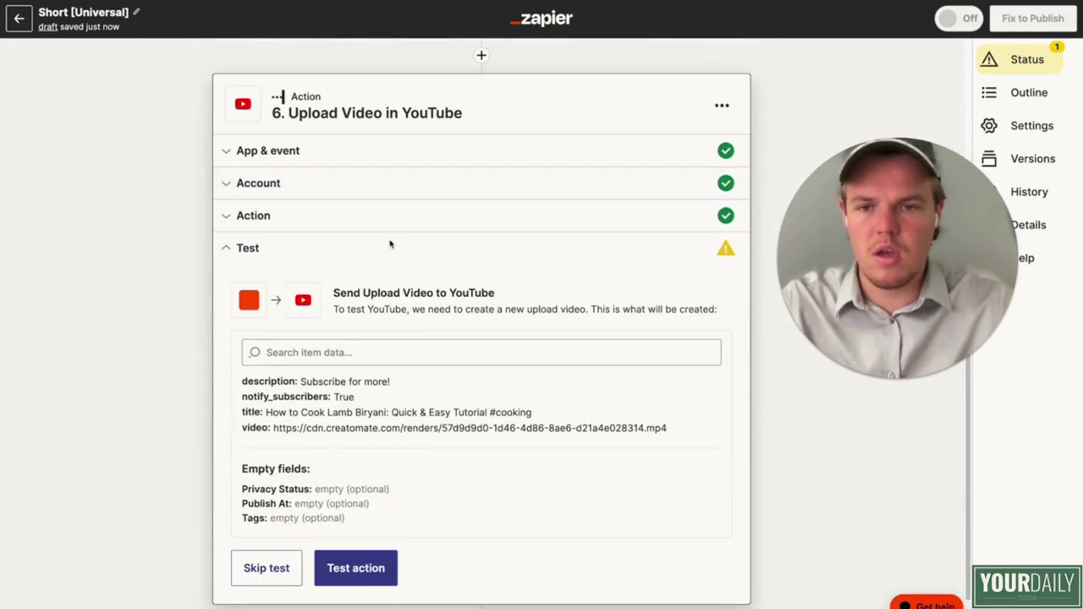
{"action": "left_click", "coordinate": [388, 225]}
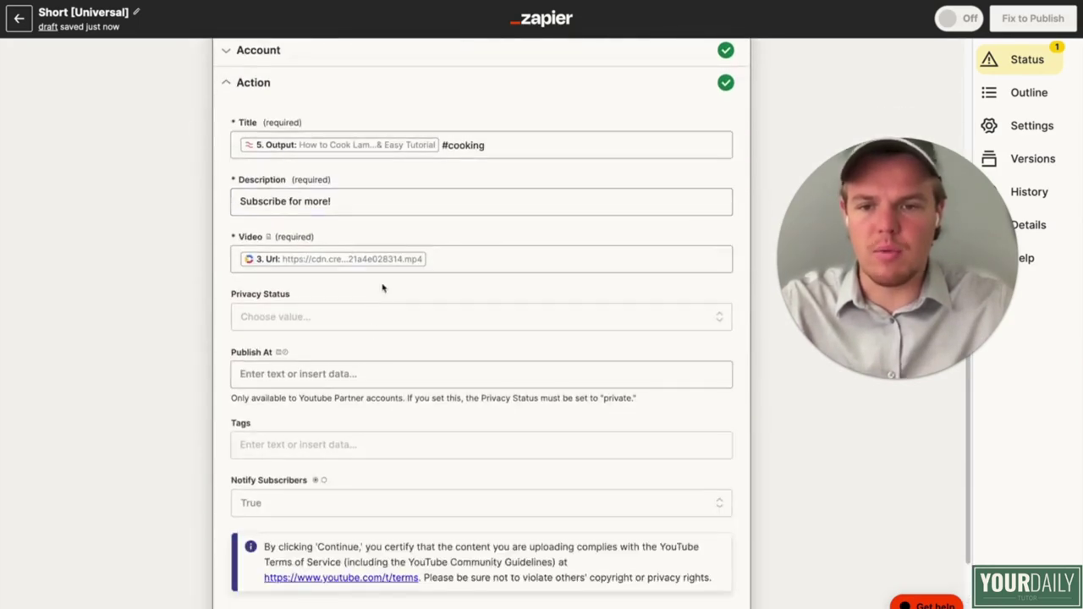
{"action": "left_click", "coordinate": [358, 374]}
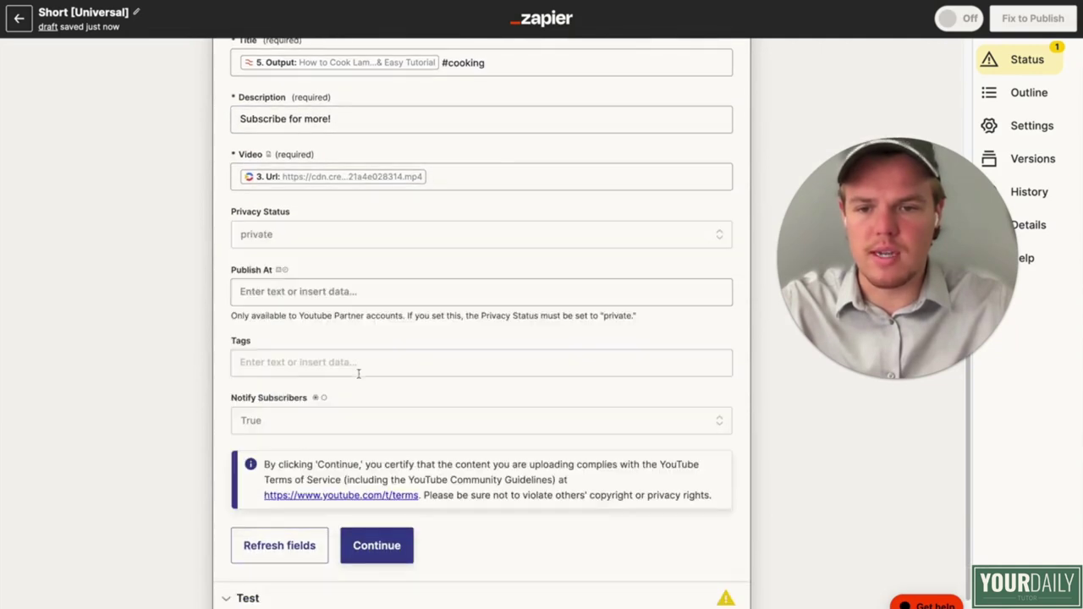
Step: Set Notify Subscribers to False in the YouTube upload step and continue to its test
{"action": "left_click", "coordinate": [337, 365]}
{"action": "key", "text": "Escape"}
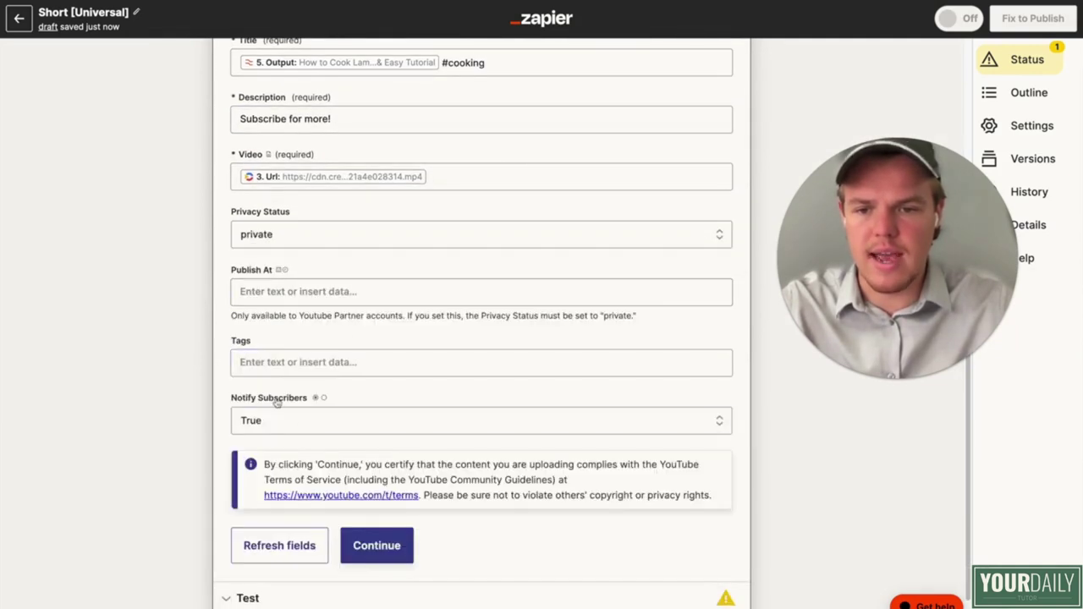
{"action": "left_click", "coordinate": [295, 423]}
{"action": "left_click", "coordinate": [300, 548]}
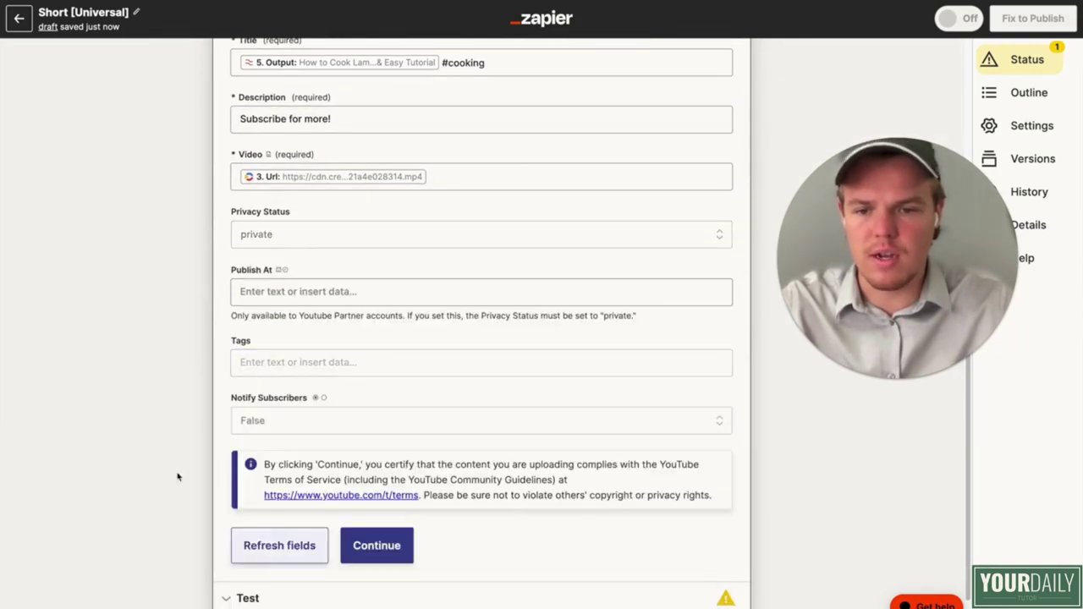
{"action": "left_click", "coordinate": [377, 544]}
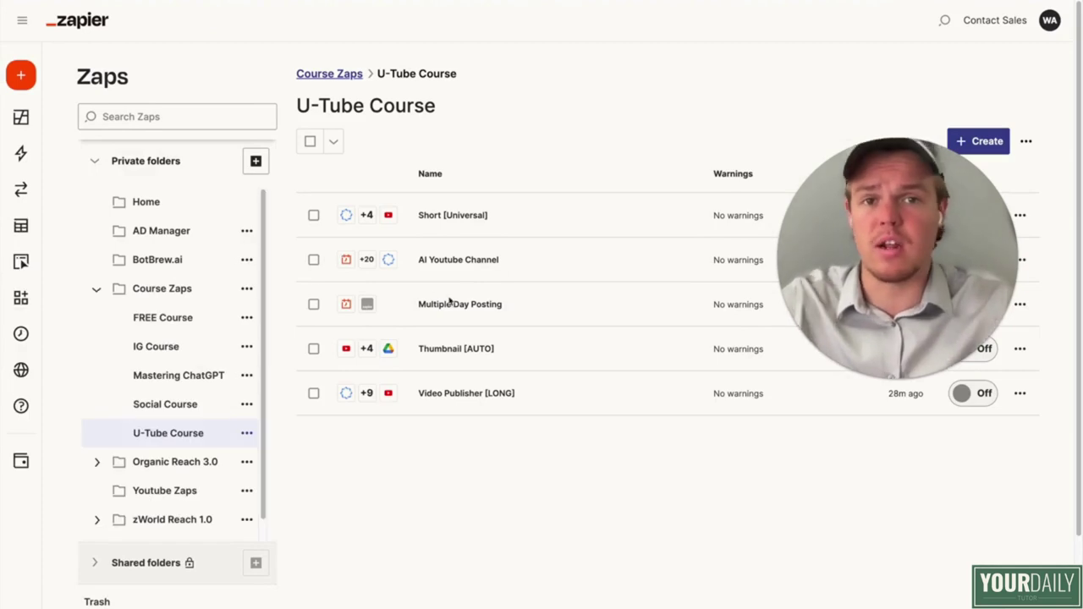
Step: Open the AI Youtube Channel Zap and change its trigger from Schedule to Basecamp 3 with the New To-do event
{"action": "left_click", "coordinate": [571, 243]}
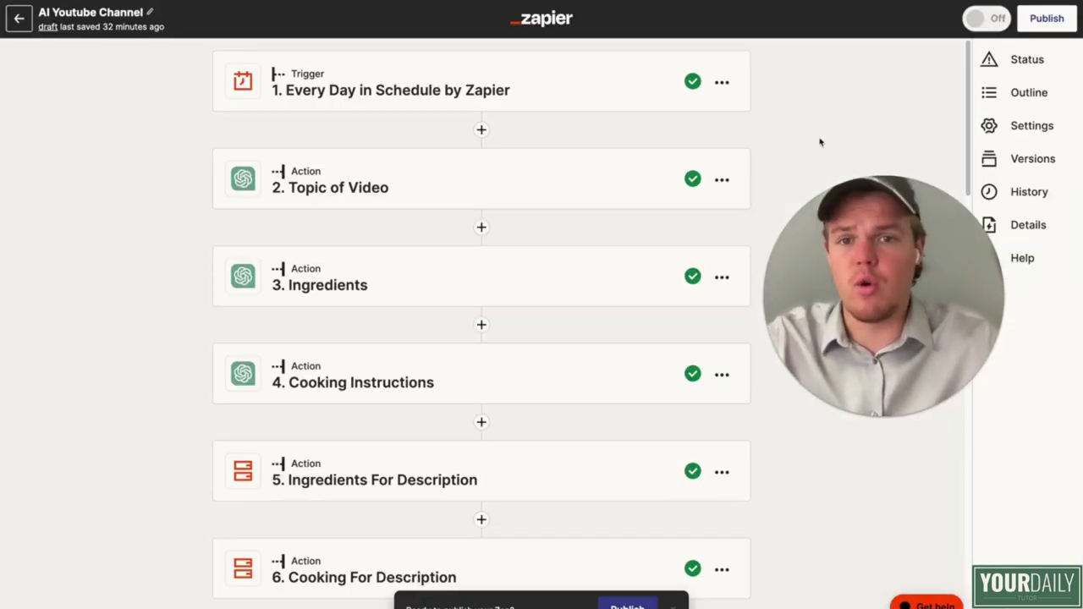
{"action": "left_click", "coordinate": [563, 96]}
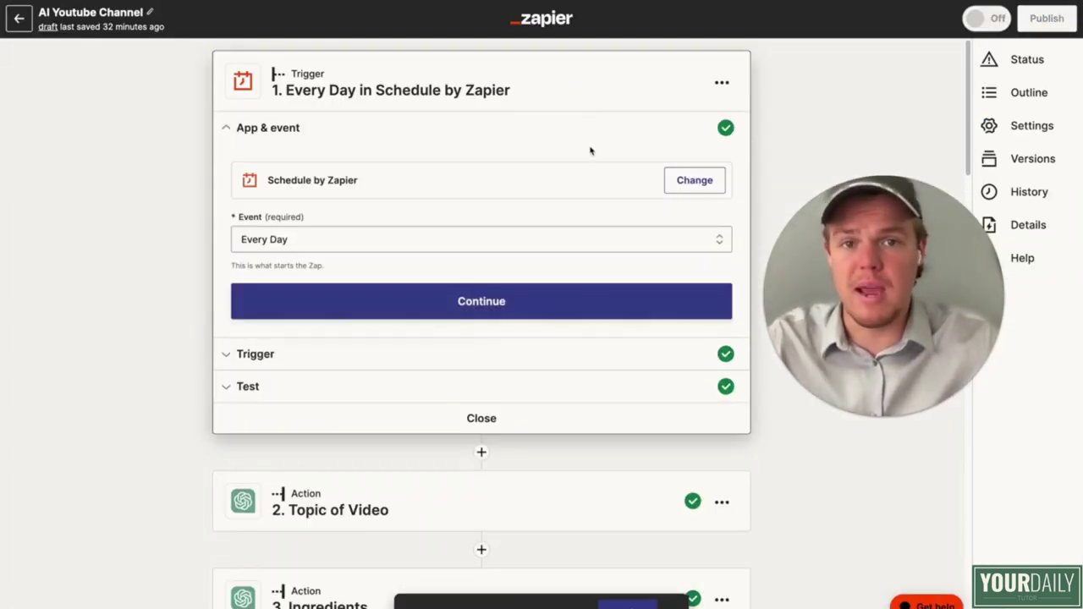
{"action": "left_click", "coordinate": [710, 188]}
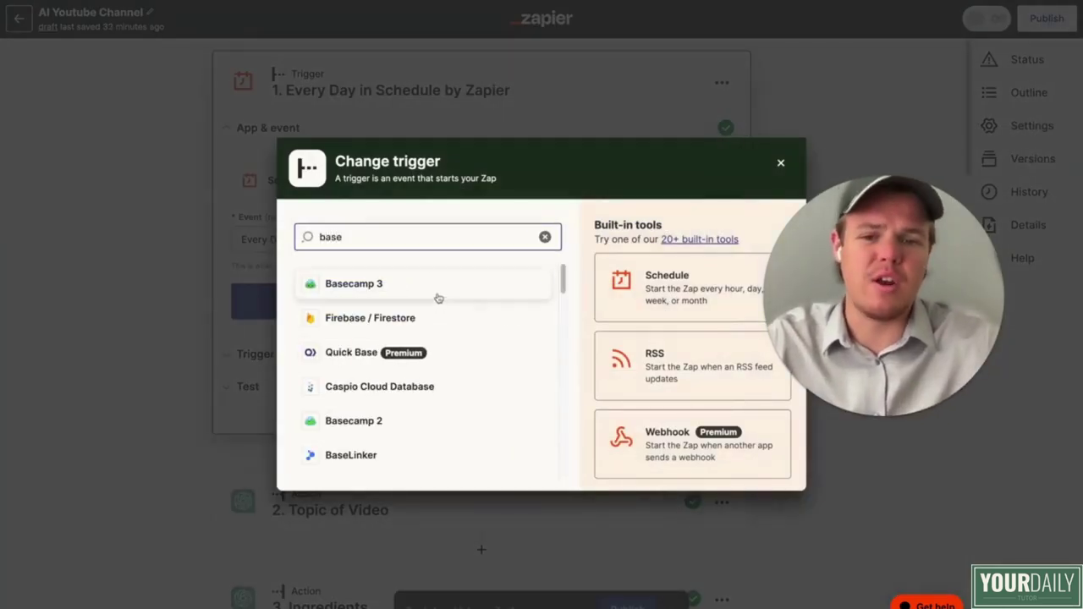
{"action": "left_click", "coordinate": [438, 298]}
{"action": "left_click", "coordinate": [440, 235]}
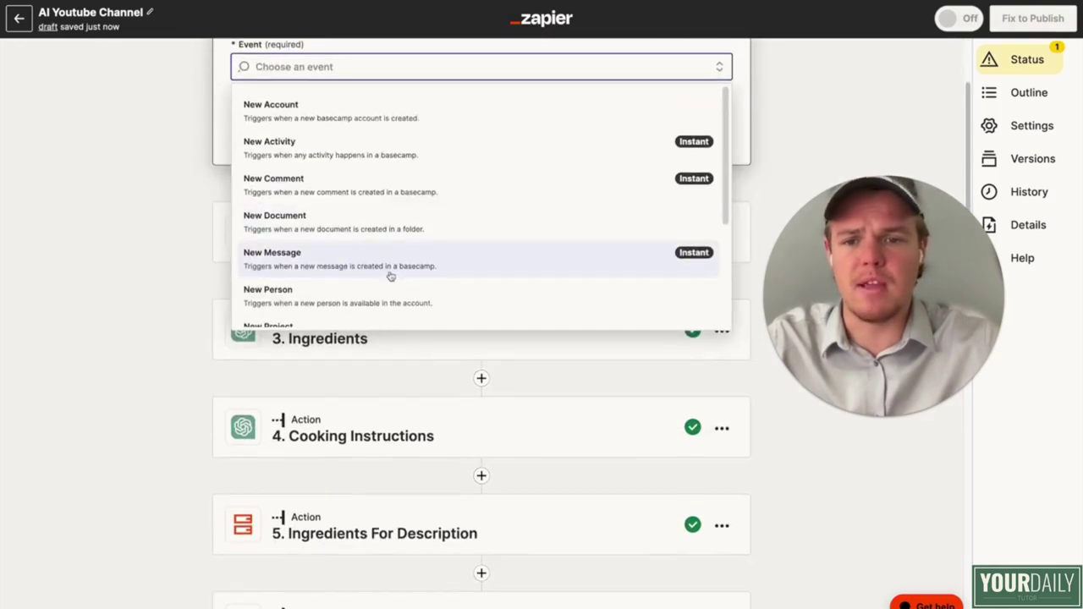
{"action": "scroll", "coordinate": [418, 212], "scroll_direction": "down", "scroll_amount": 5}
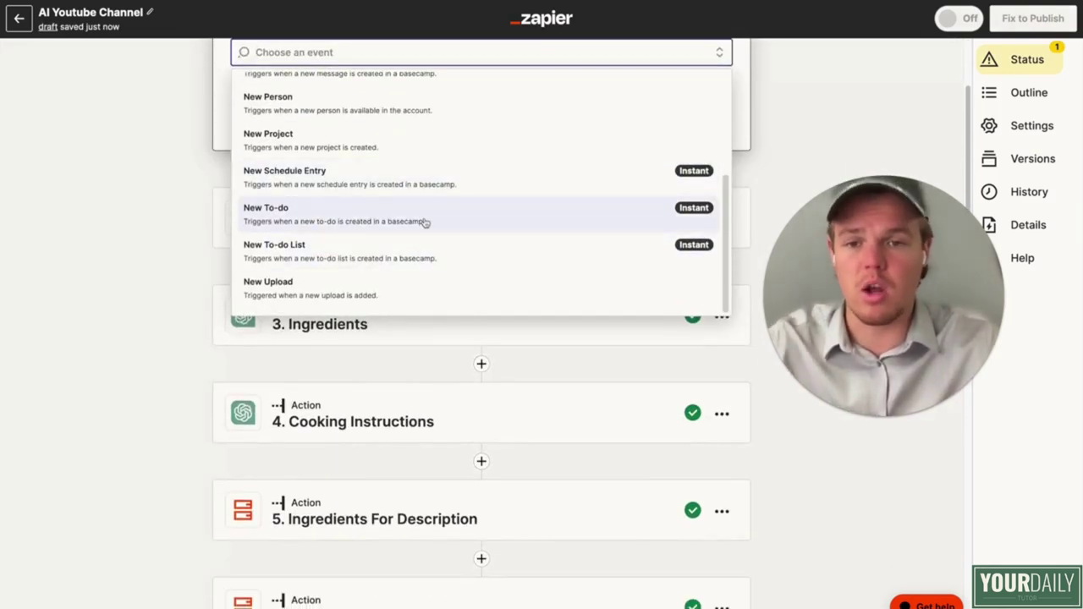
{"action": "left_click", "coordinate": [425, 222]}
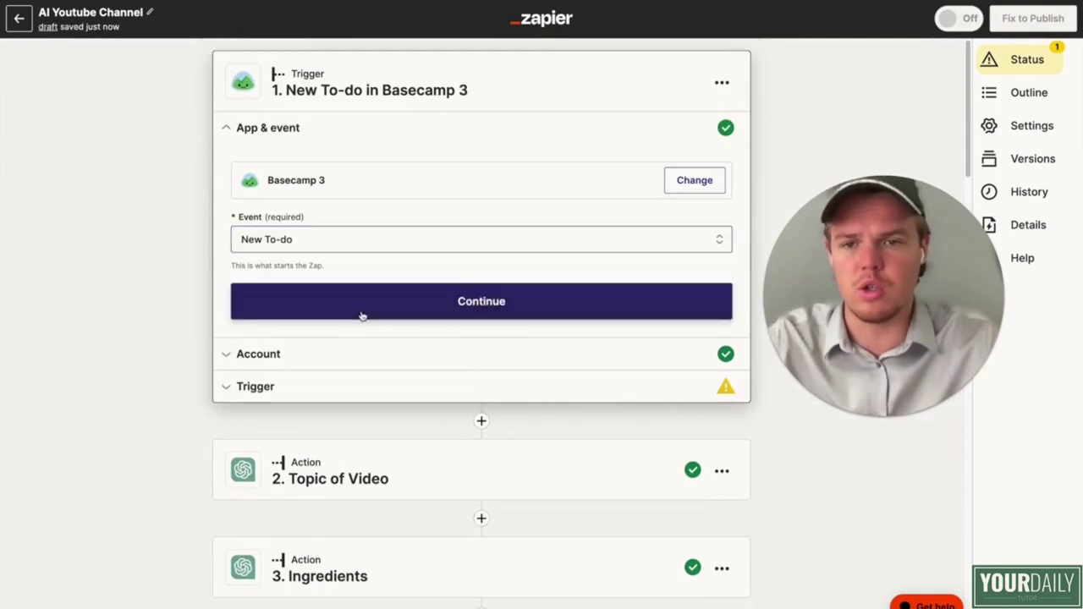
Step: Continue to the Basecamp trigger's settings and choose Webcafe AI as the account
{"action": "left_click", "coordinate": [361, 316]}
{"action": "left_click", "coordinate": [286, 318]}
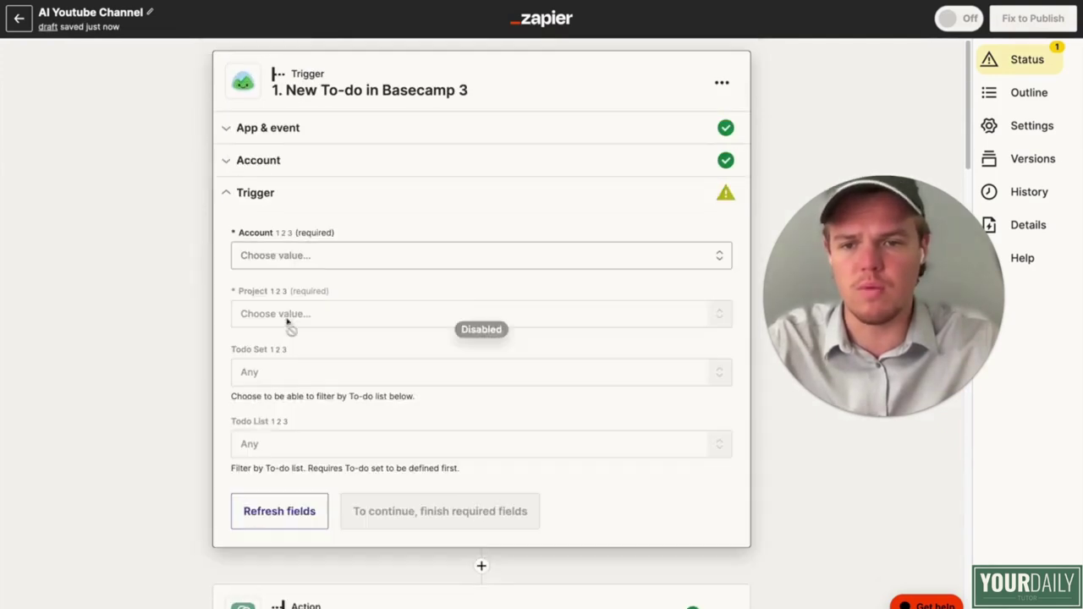
{"action": "left_click", "coordinate": [338, 260]}
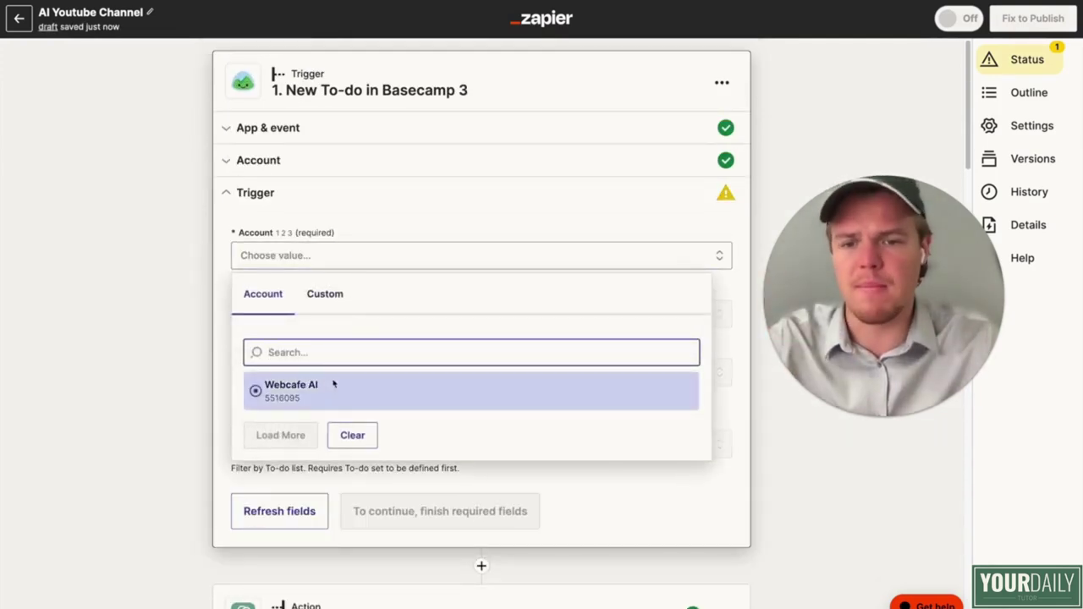
{"action": "left_click", "coordinate": [333, 385]}
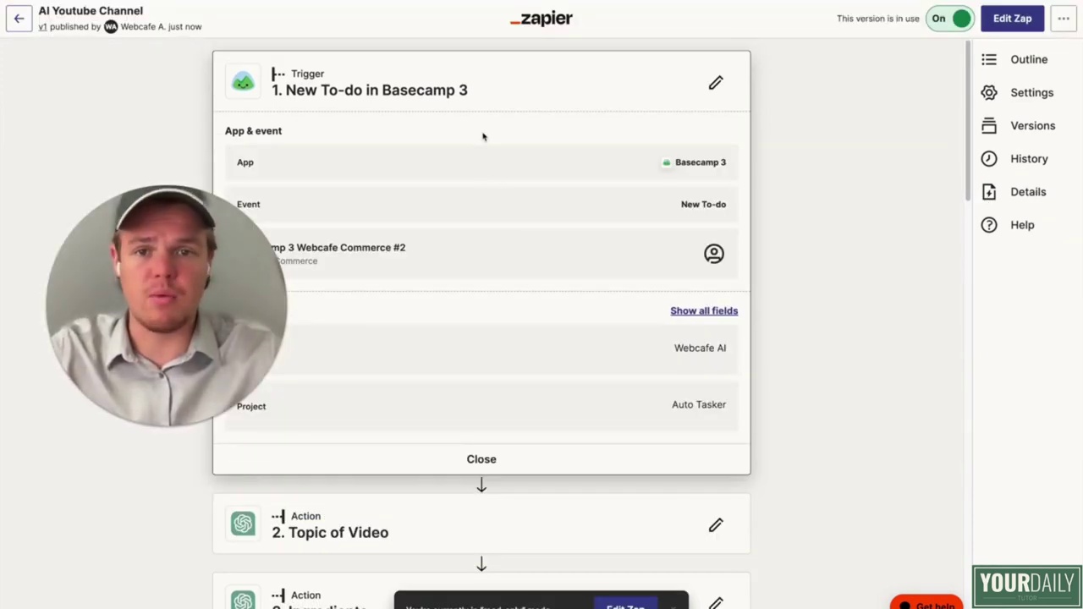
Step: Look over the published AI Youtube Channel Zap, return to the U-Tube Course folder, and turn on Video Publisher [LONG]
{"action": "scroll", "coordinate": [479, 136], "scroll_direction": "down", "scroll_amount": 2}
{"action": "scroll", "coordinate": [477, 136], "scroll_direction": "down", "scroll_amount": 12}
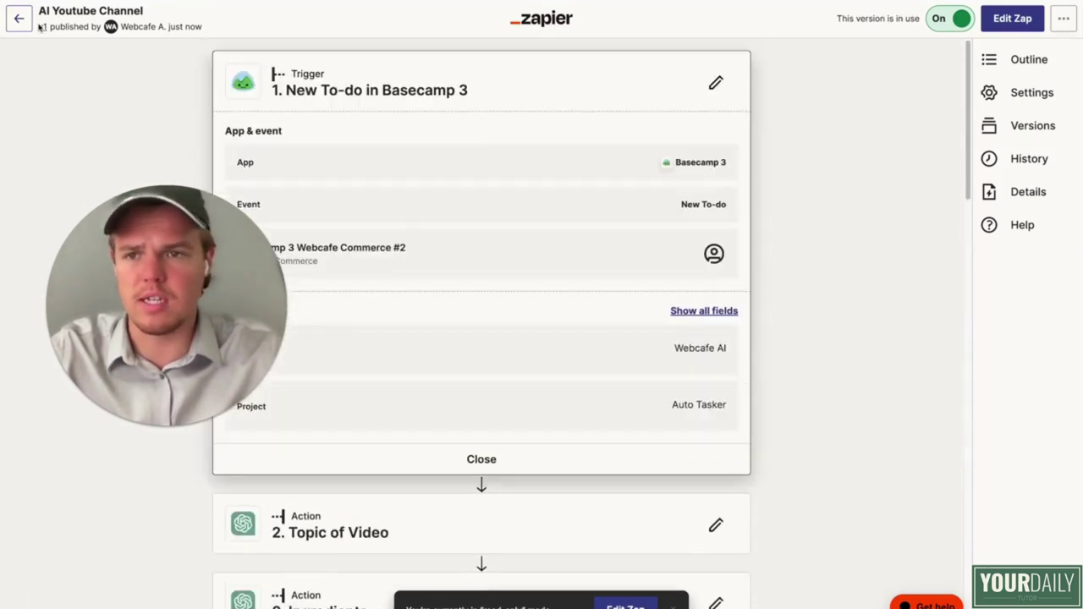
{"action": "left_click", "coordinate": [18, 18]}
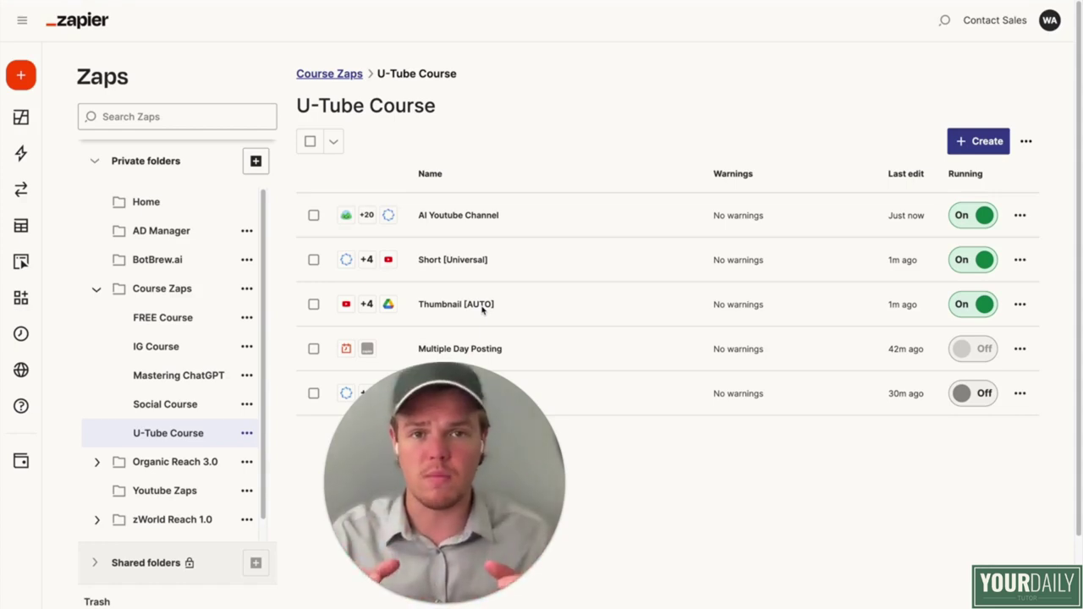
{"action": "left_click", "coordinate": [987, 402]}
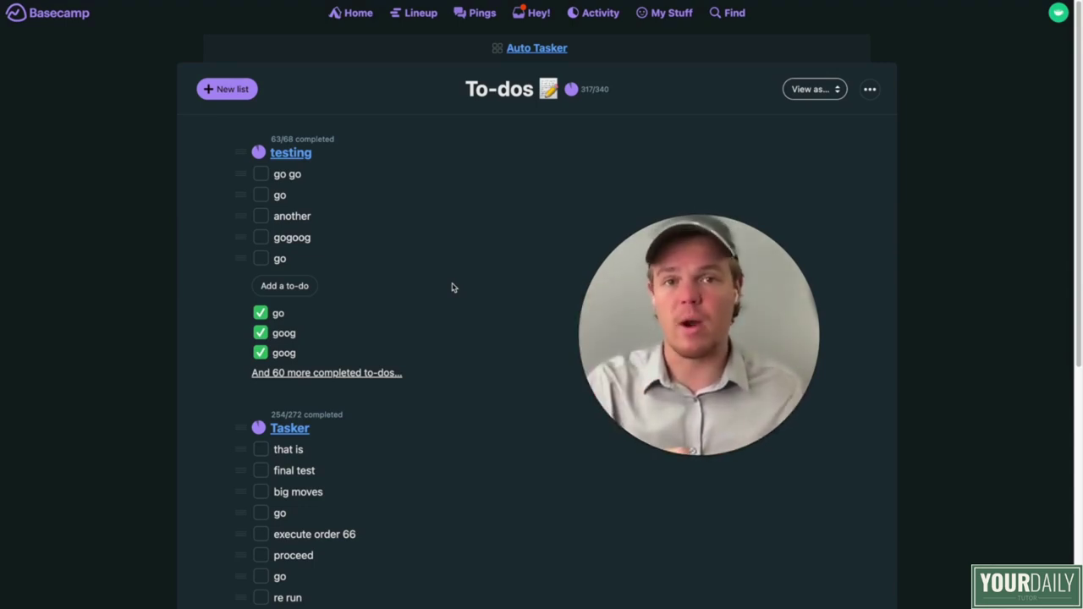
Step: Add a to-do named "Astronomy Go" to the testing list in Basecamp's Auto Tasker project
{"action": "left_click_drag", "start_coordinate": [692, 387], "coordinate": [610, 368]}
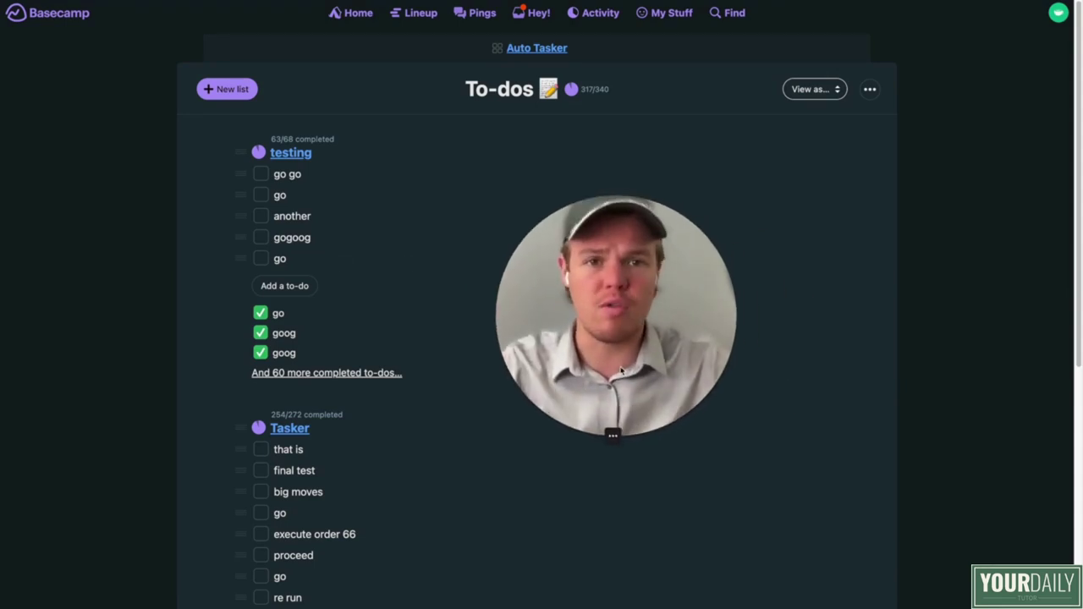
{"action": "left_click", "coordinate": [297, 292]}
{"action": "type", "text": "Astronomy"}
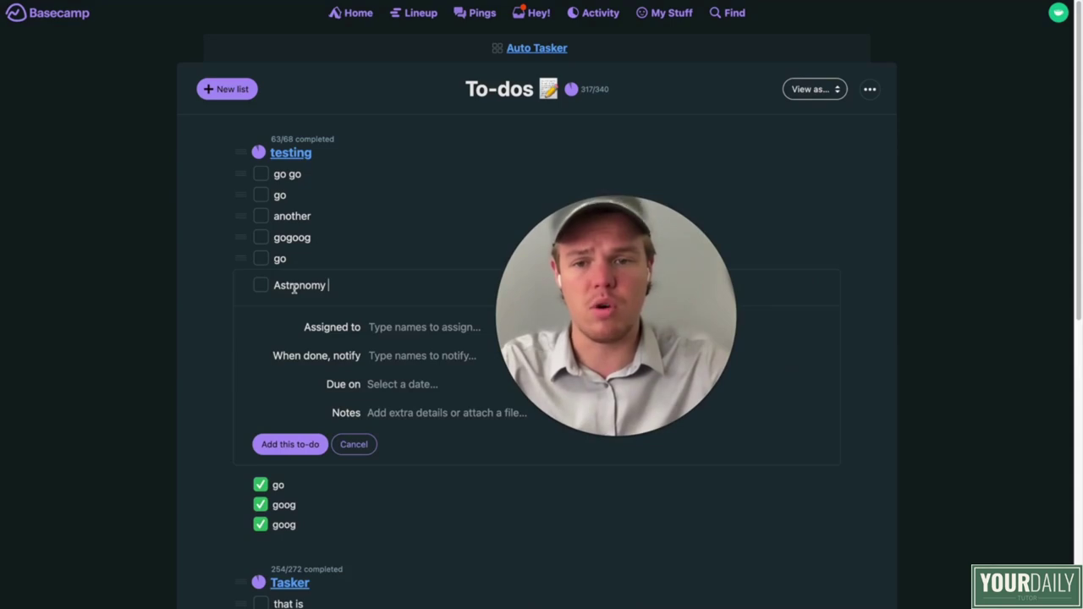
{"action": "type", "text": "Go"}
{"action": "left_click", "coordinate": [281, 443]}
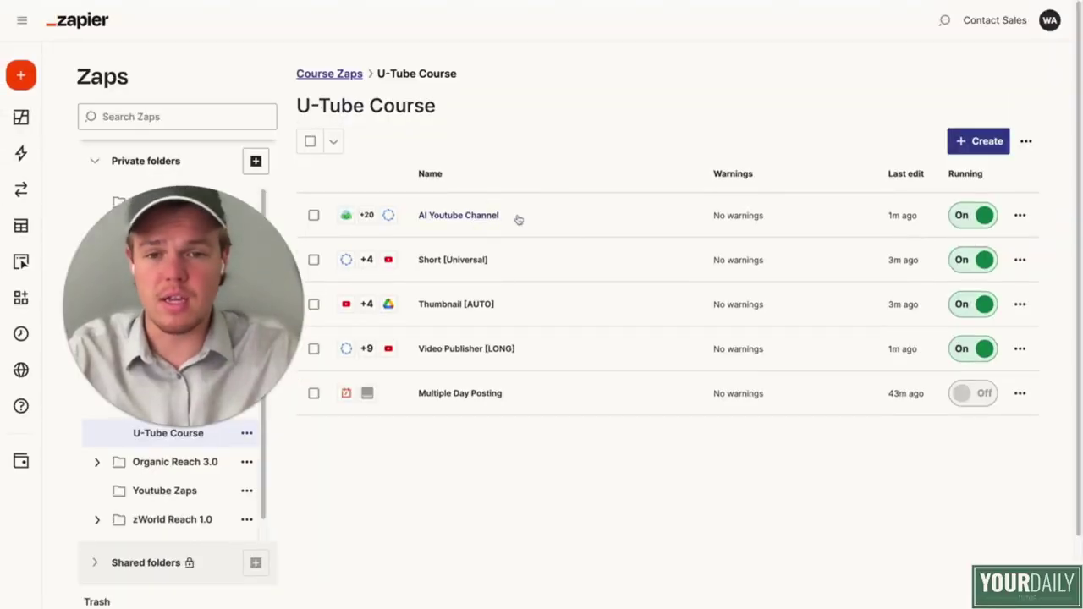
Step: In Zapier, open the AI Youtube Channel Zap's history and inspect the steps of its run
{"action": "left_click", "coordinate": [1018, 214]}
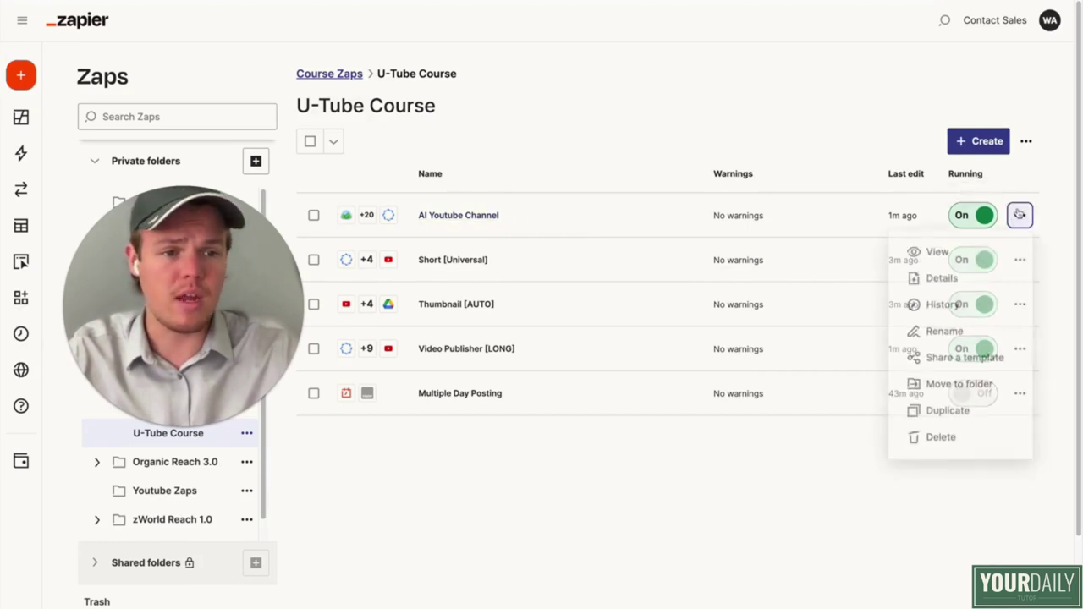
{"action": "left_click", "coordinate": [928, 307]}
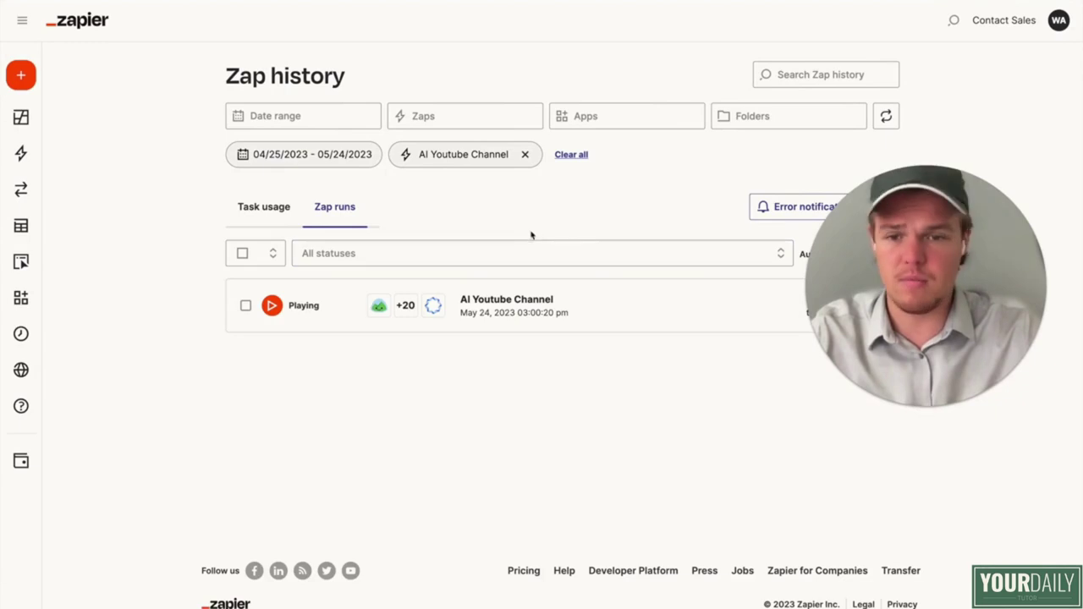
{"action": "left_click", "coordinate": [474, 318]}
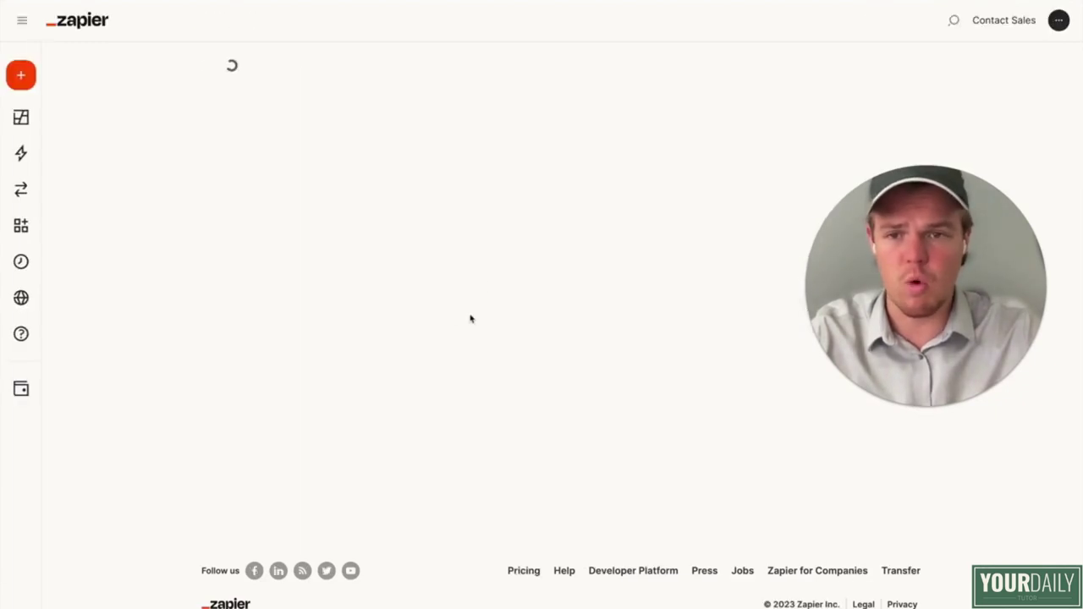
{"action": "scroll", "coordinate": [491, 269], "scroll_direction": "down", "scroll_amount": 5}
{"action": "scroll", "coordinate": [490, 271], "scroll_direction": "up", "scroll_amount": 5}
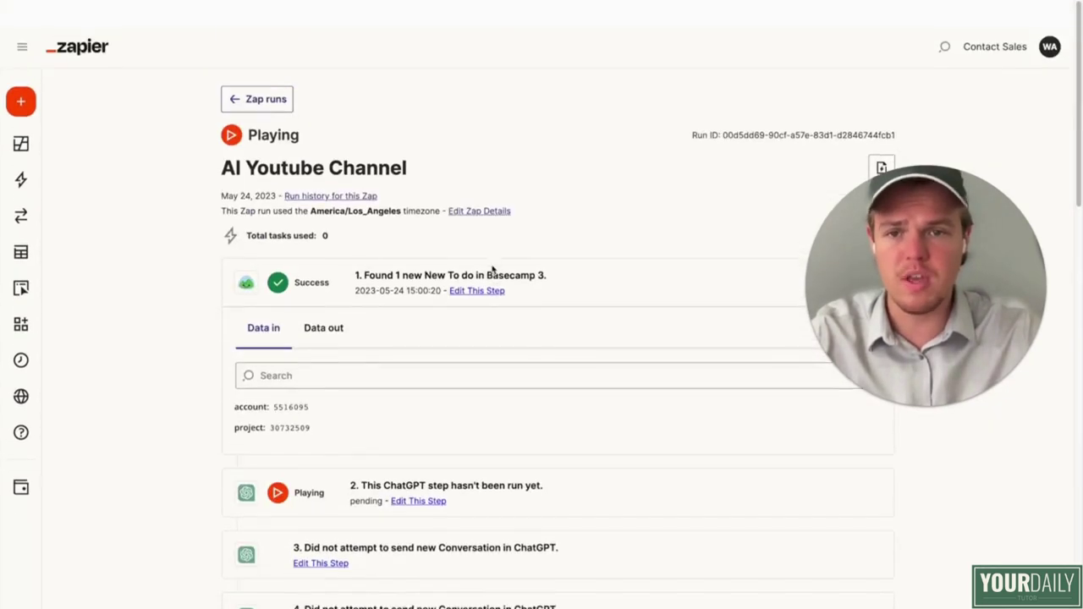
Step: Review the run's ChatGPT data and overall status, and go back to the Zap runs
{"action": "left_click", "coordinate": [287, 76]}
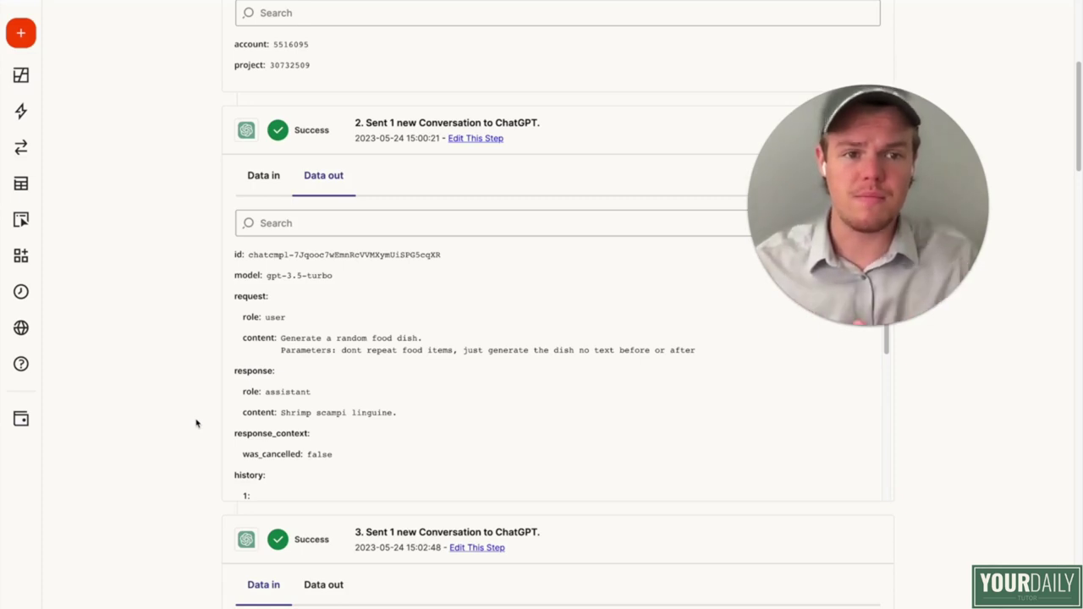
{"action": "scroll", "coordinate": [197, 423], "scroll_direction": "up", "scroll_amount": 5}
{"action": "left_click", "coordinate": [256, 77]}
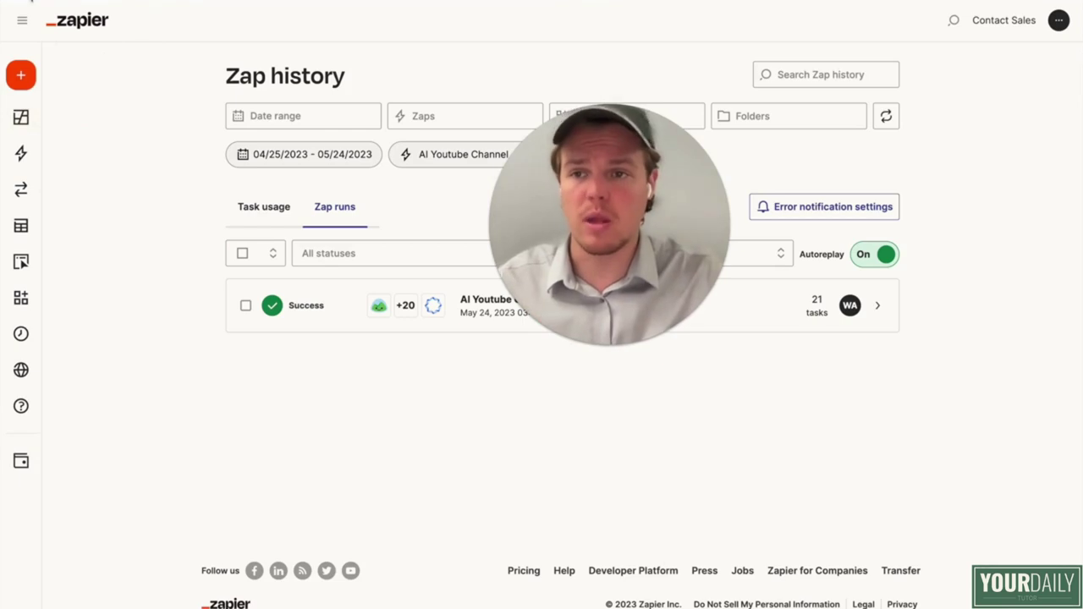
{"action": "left_click", "coordinate": [31, 5]}
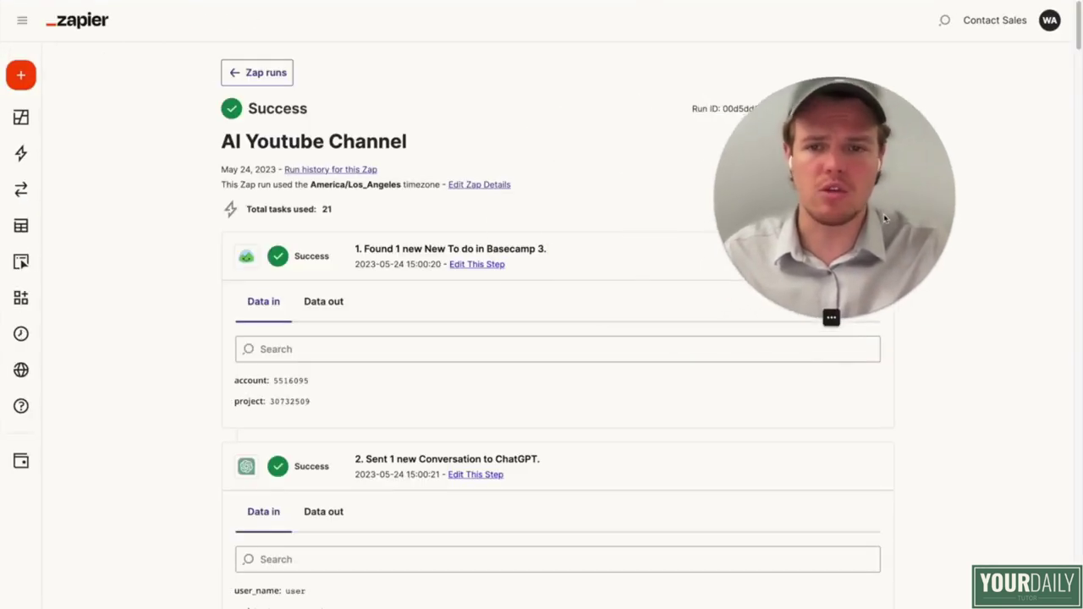
{"action": "left_click", "coordinate": [256, 73]}
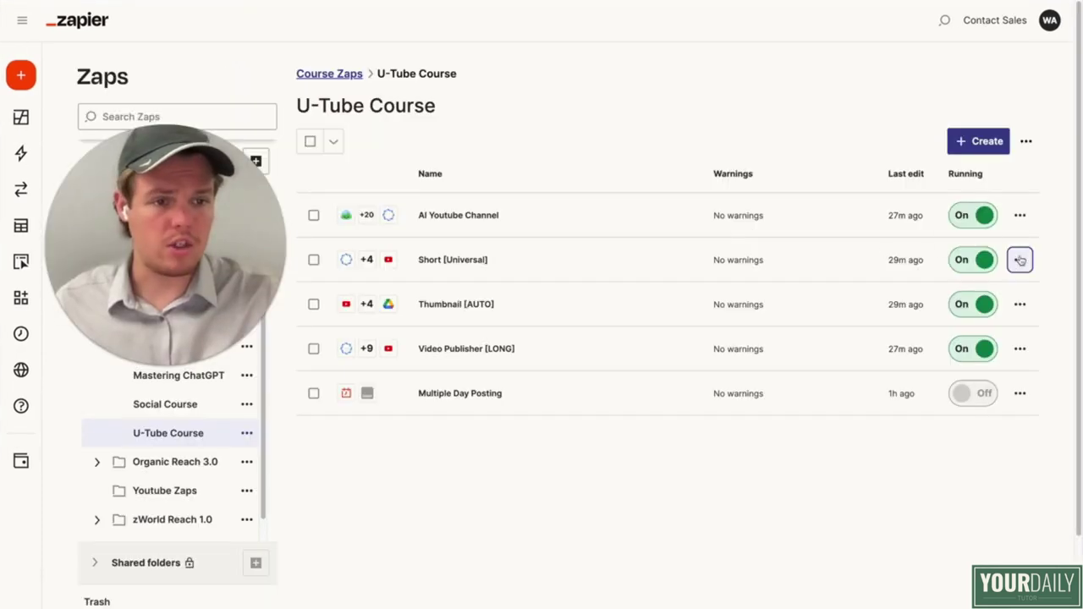
Step: Check the run history of the Short [Universal] Zap
{"action": "left_click", "coordinate": [1019, 260]}
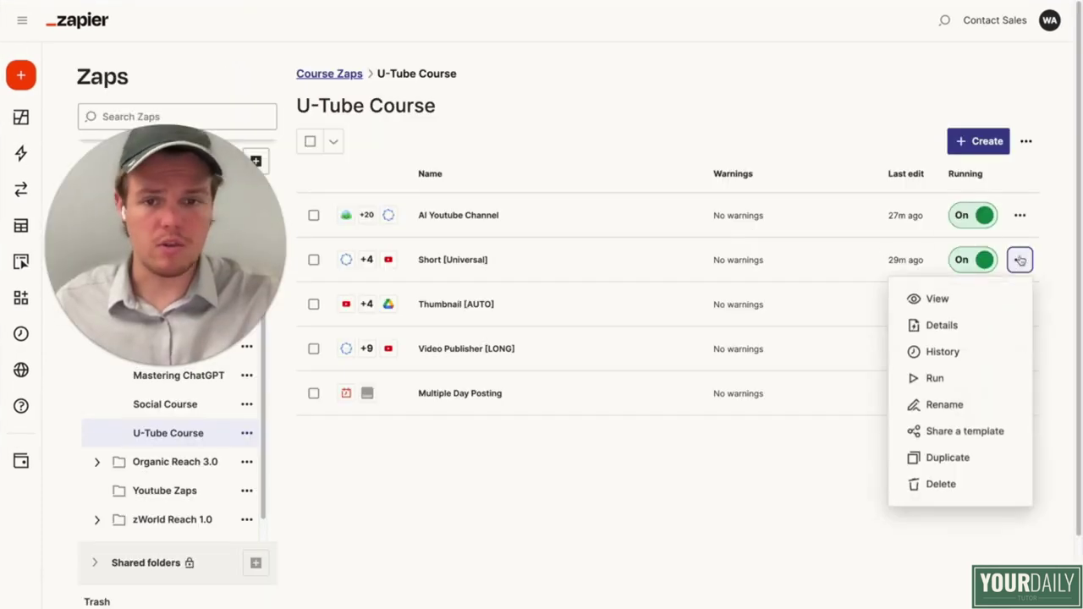
{"action": "left_click", "coordinate": [965, 354]}
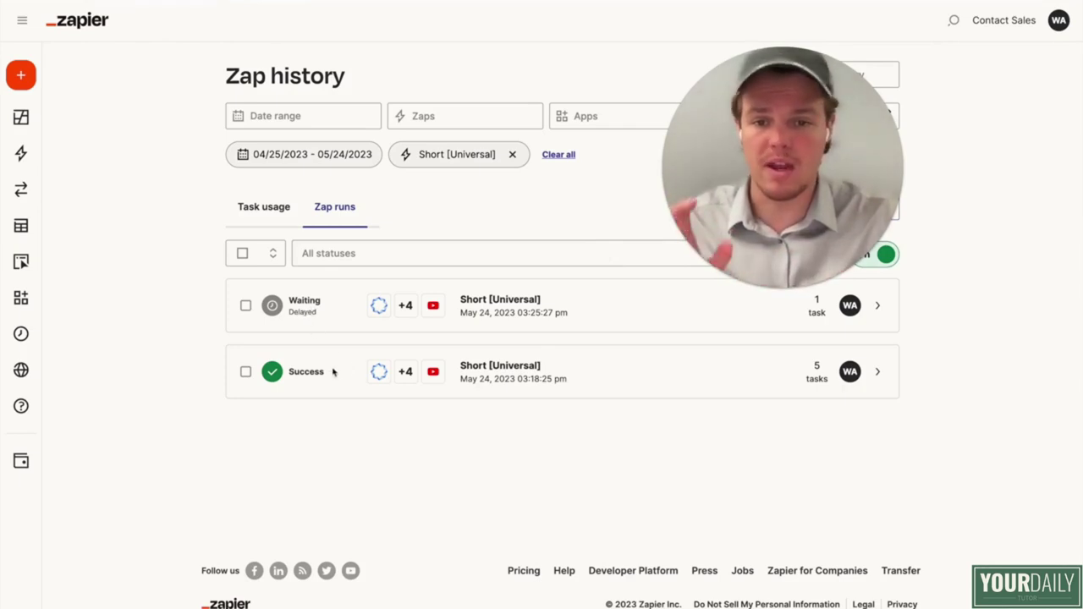
{"action": "scroll", "coordinate": [180, 163], "scroll_direction": "left", "scroll_amount": 3}
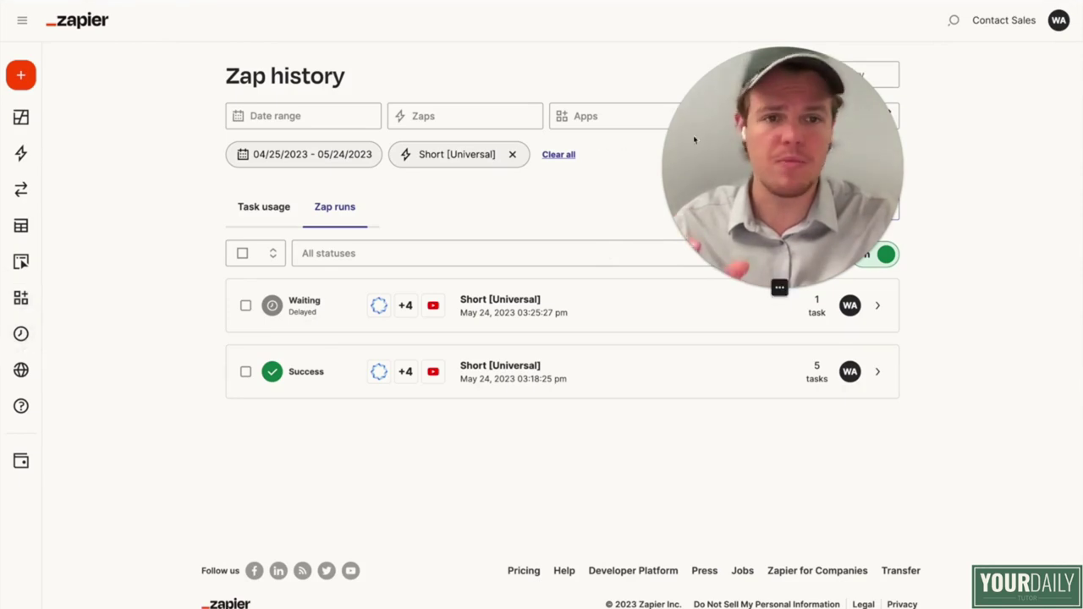
{"action": "left_click_drag", "start_coordinate": [772, 157], "coordinate": [197, 171]}
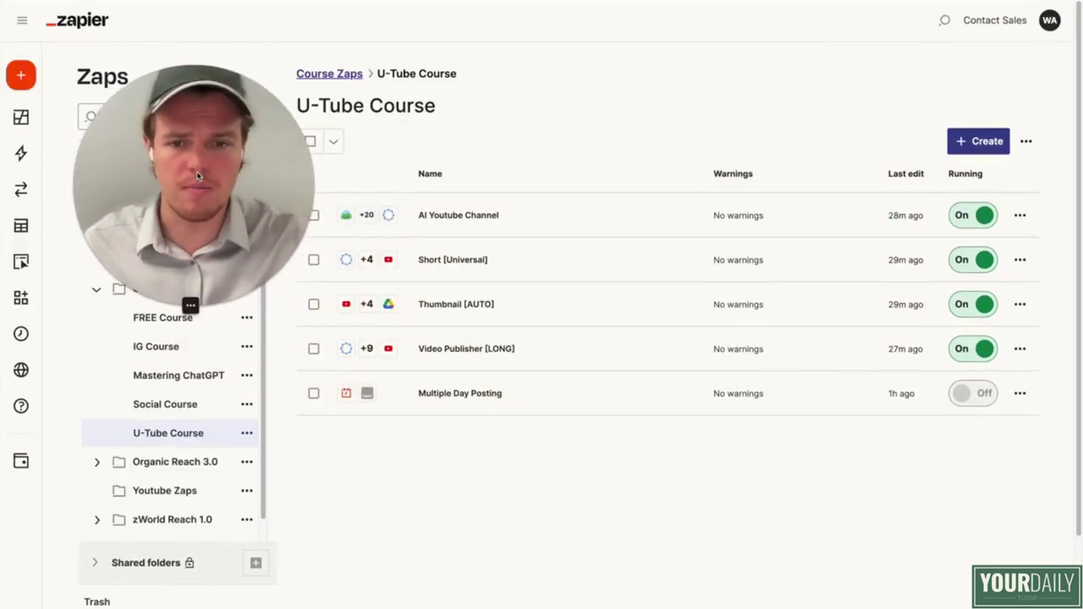
Step: Check the run history of Video Publisher [LONG] and return to the U-Tube Course folder
{"action": "left_click", "coordinate": [1019, 348]}
{"action": "left_click", "coordinate": [946, 440]}
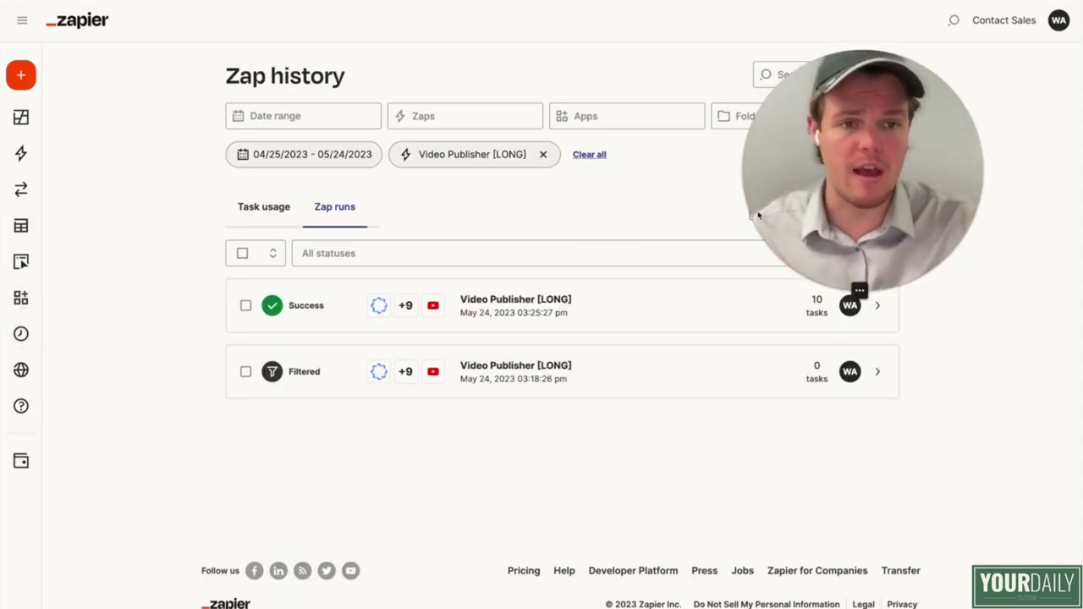
{"action": "key", "text": "alt+Left"}
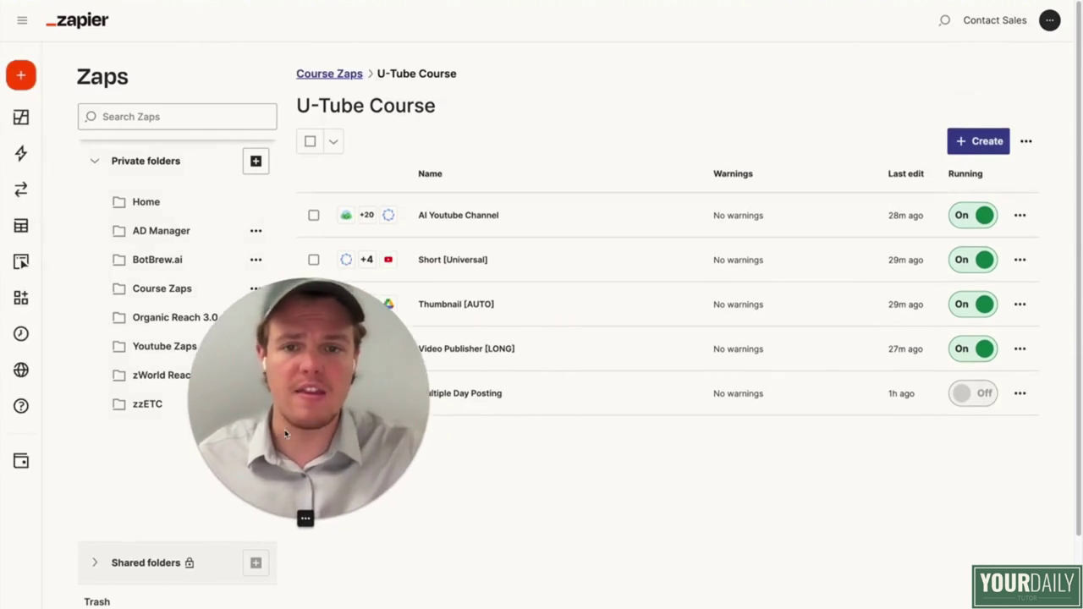
{"action": "left_click_drag", "start_coordinate": [285, 429], "coordinate": [163, 331]}
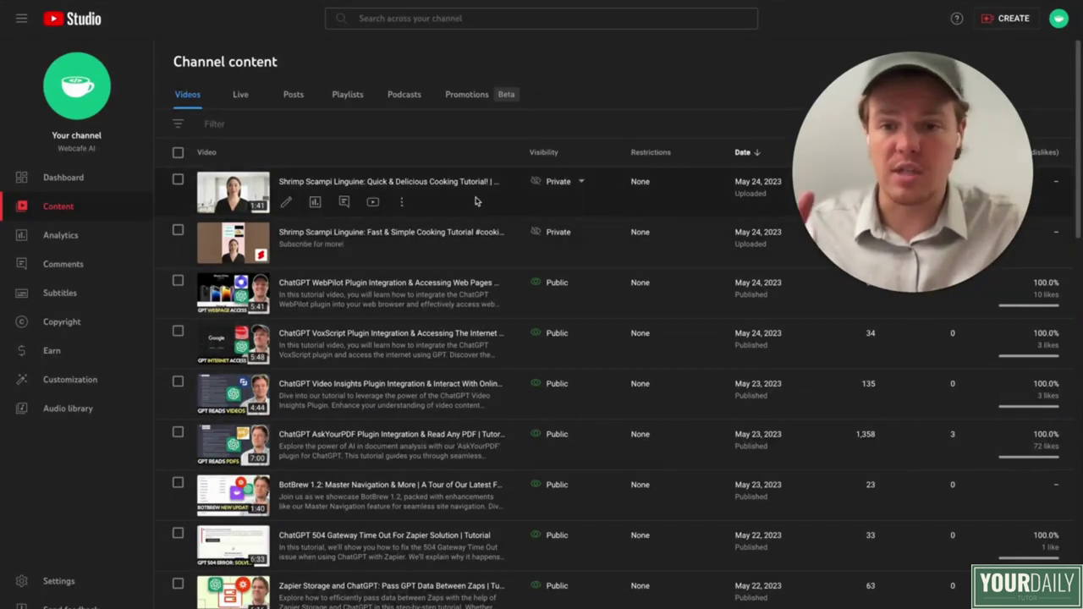
Step: In YouTube Studio, set the visibility of both Shrimp Scampi Linguine uploads, the Short and the long video, to Unlisted
{"action": "left_click", "coordinate": [580, 233]}
{"action": "left_click", "coordinate": [583, 318]}
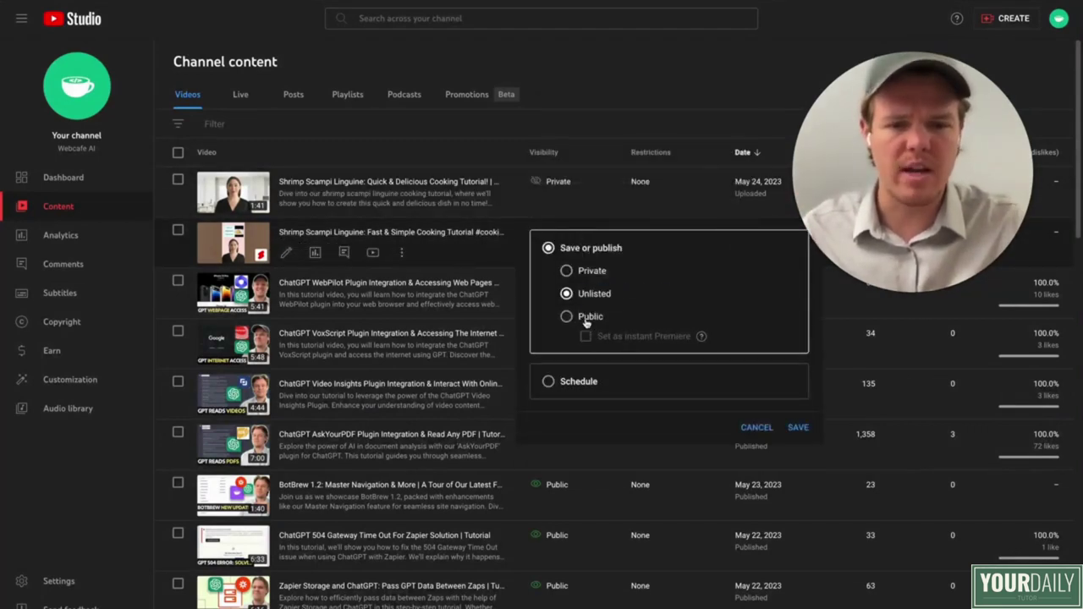
{"action": "left_click", "coordinate": [797, 427]}
{"action": "left_click", "coordinate": [581, 179]}
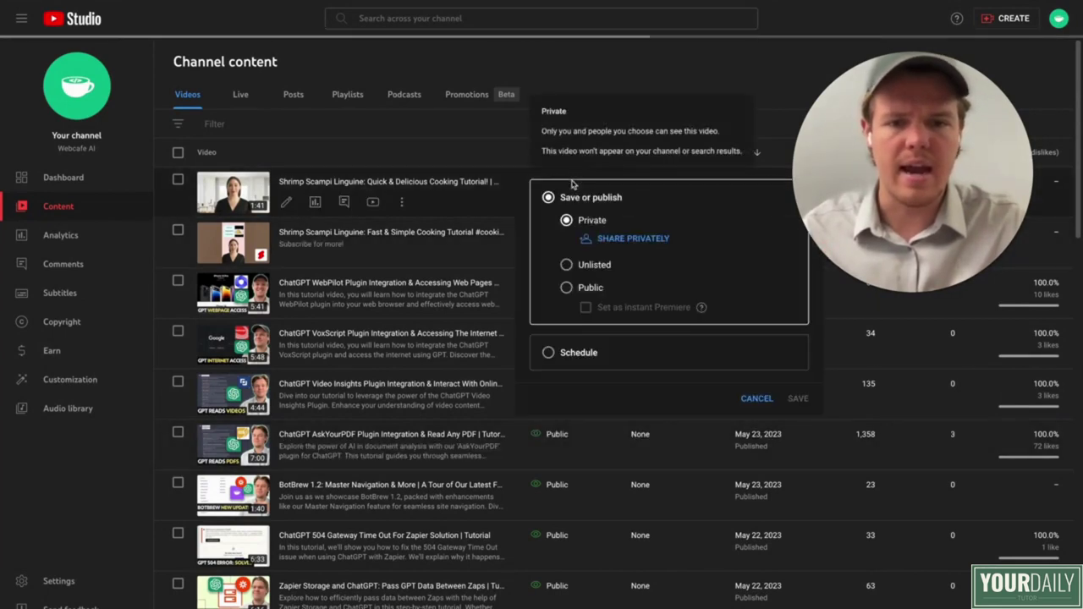
{"action": "left_click", "coordinate": [605, 264]}
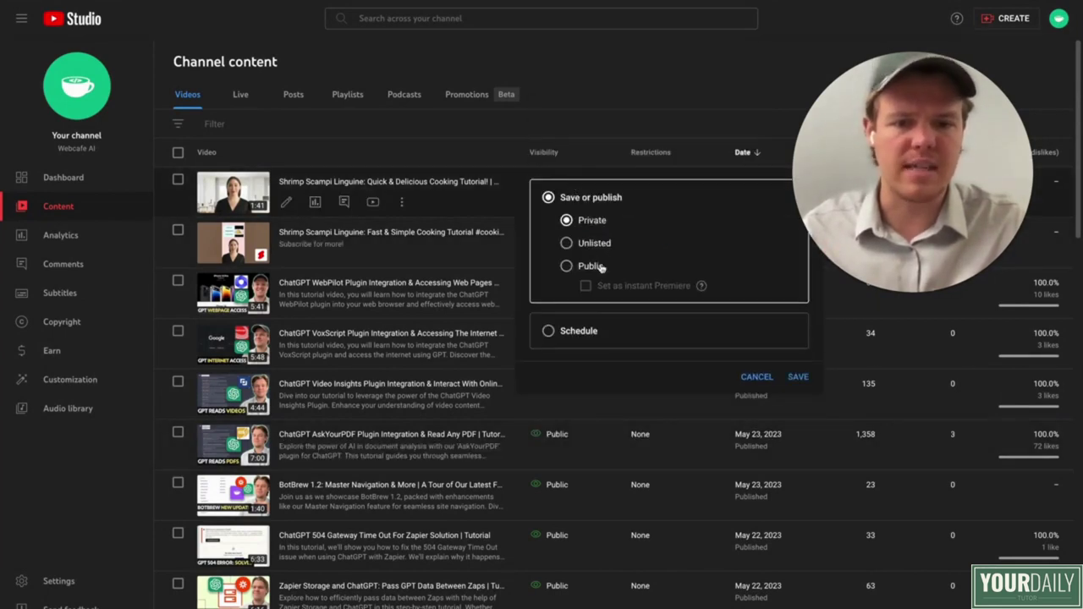
{"action": "left_click", "coordinate": [797, 376]}
{"action": "mouse_move", "coordinate": [590, 181]}
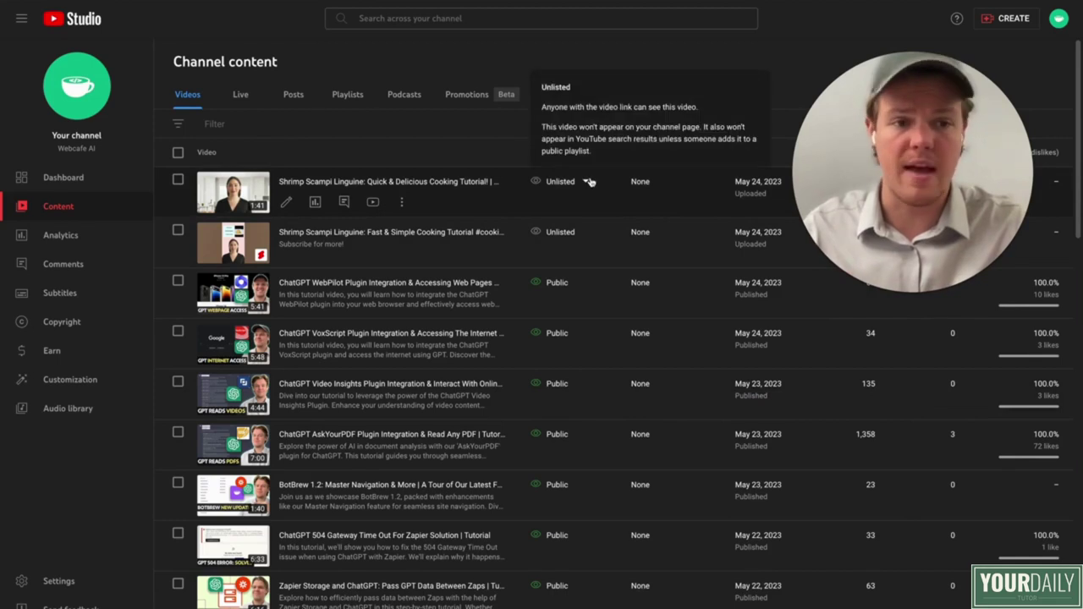
Step: Check the title and description in the Shrimp Scampi Linguine Short's video details and return to the channel content
{"action": "left_click", "coordinate": [291, 252]}
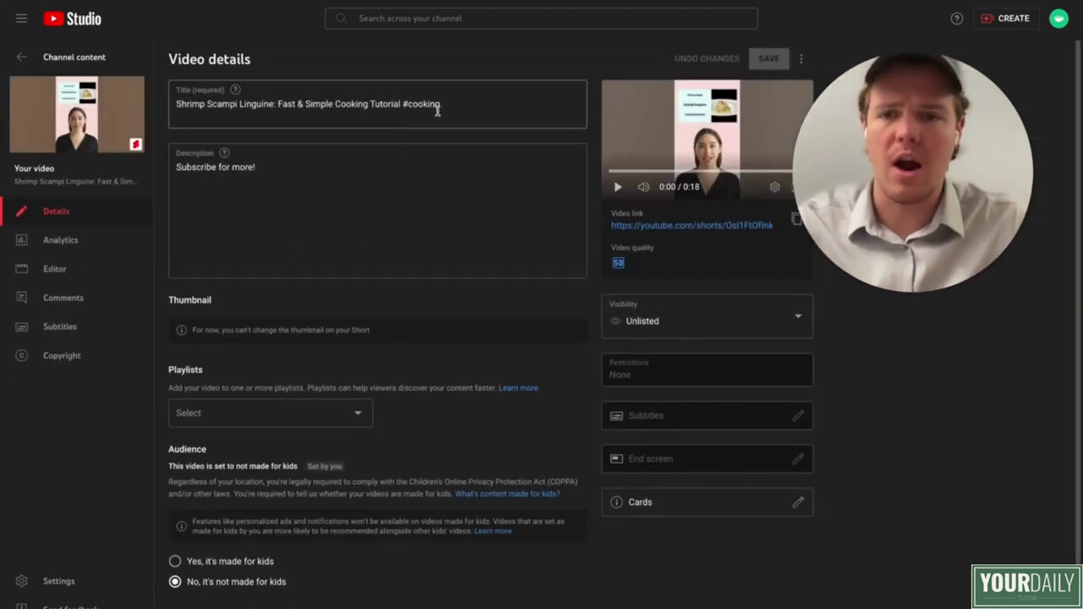
{"action": "left_click", "coordinate": [261, 166]}
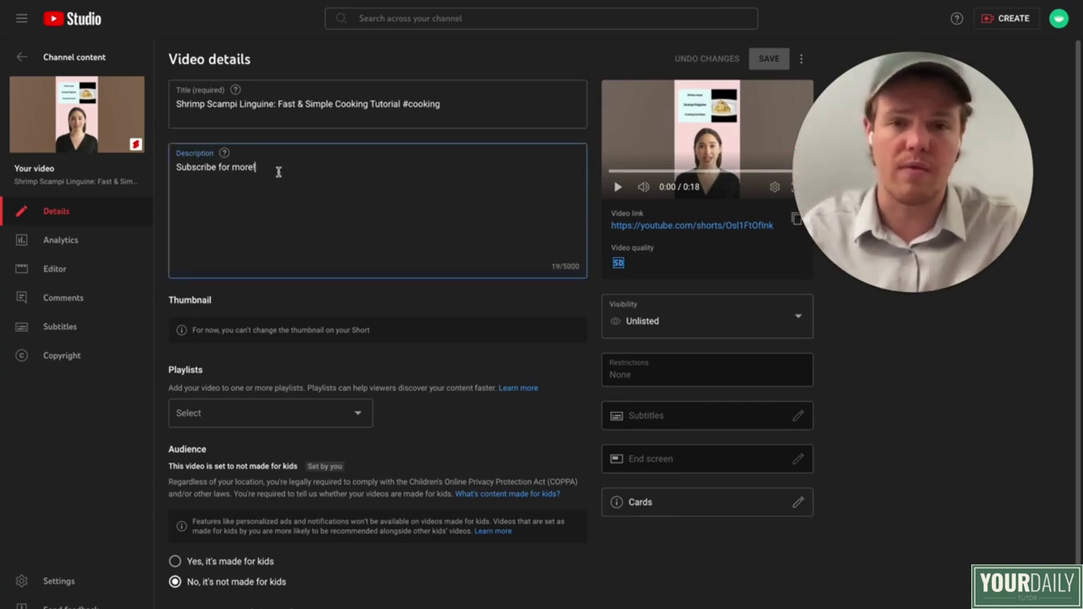
{"action": "left_click", "coordinate": [33, 59]}
Step: Review the long Shrimp Scampi Linguine video's title, description, hashtags and thumbnail in its details, and return to the channel content
{"action": "left_click", "coordinate": [286, 202]}
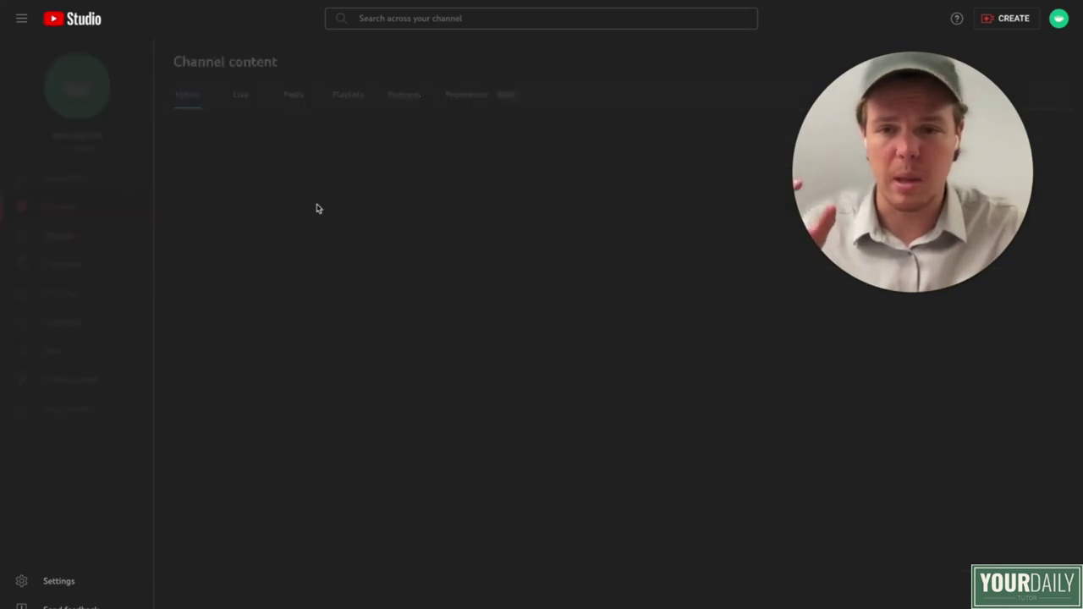
{"action": "scroll", "coordinate": [414, 240], "scroll_direction": "down", "scroll_amount": 1}
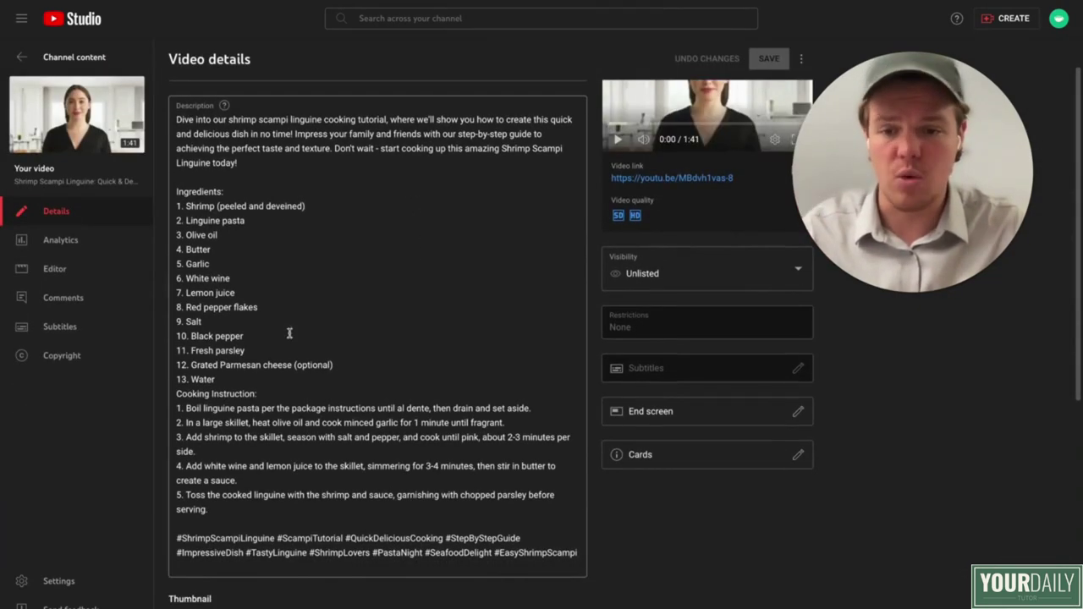
{"action": "scroll", "coordinate": [288, 348], "scroll_direction": "down", "scroll_amount": 1}
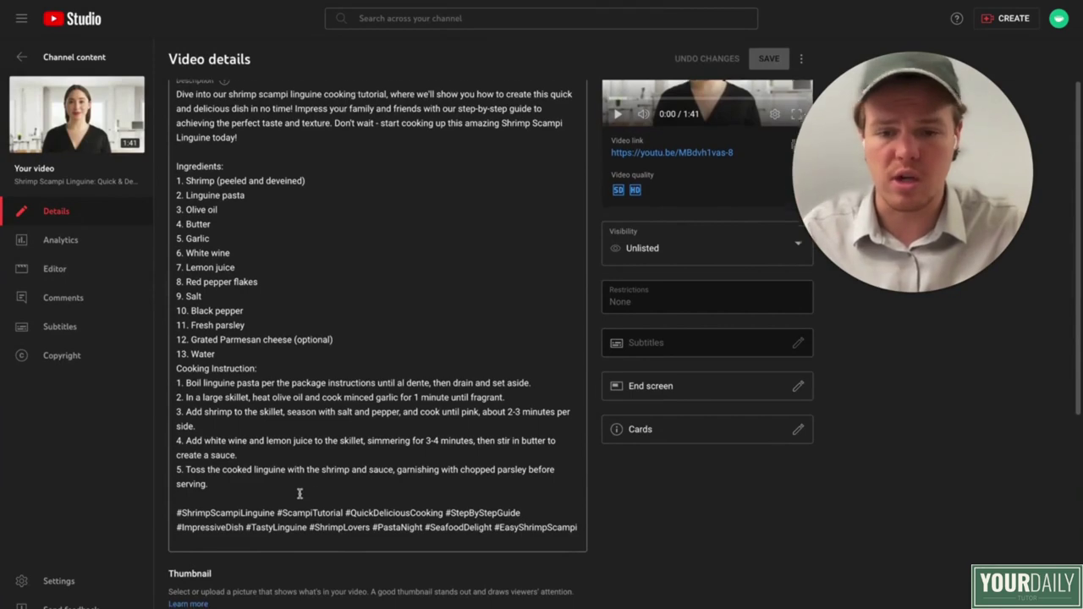
{"action": "scroll", "coordinate": [291, 497], "scroll_direction": "down", "scroll_amount": 1}
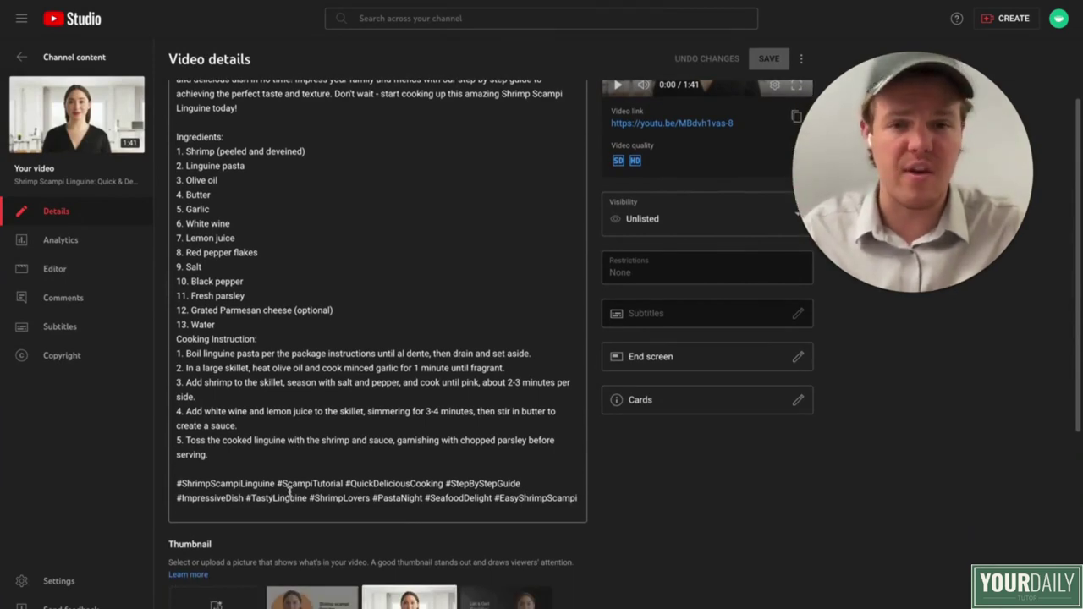
{"action": "scroll", "coordinate": [293, 489], "scroll_direction": "up", "scroll_amount": 2}
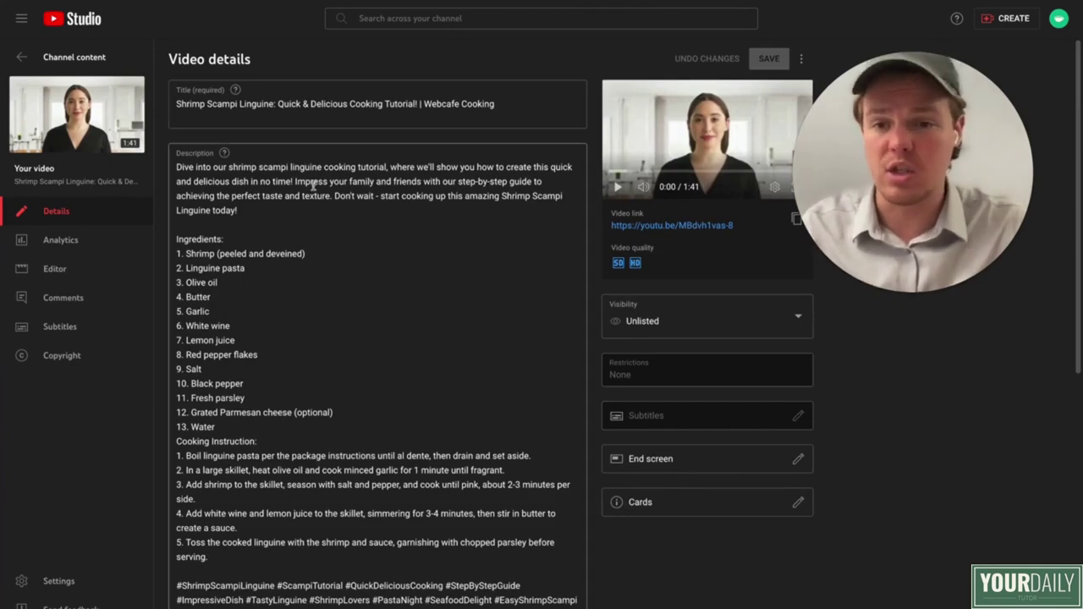
{"action": "scroll", "coordinate": [345, 151], "scroll_direction": "down", "scroll_amount": 4}
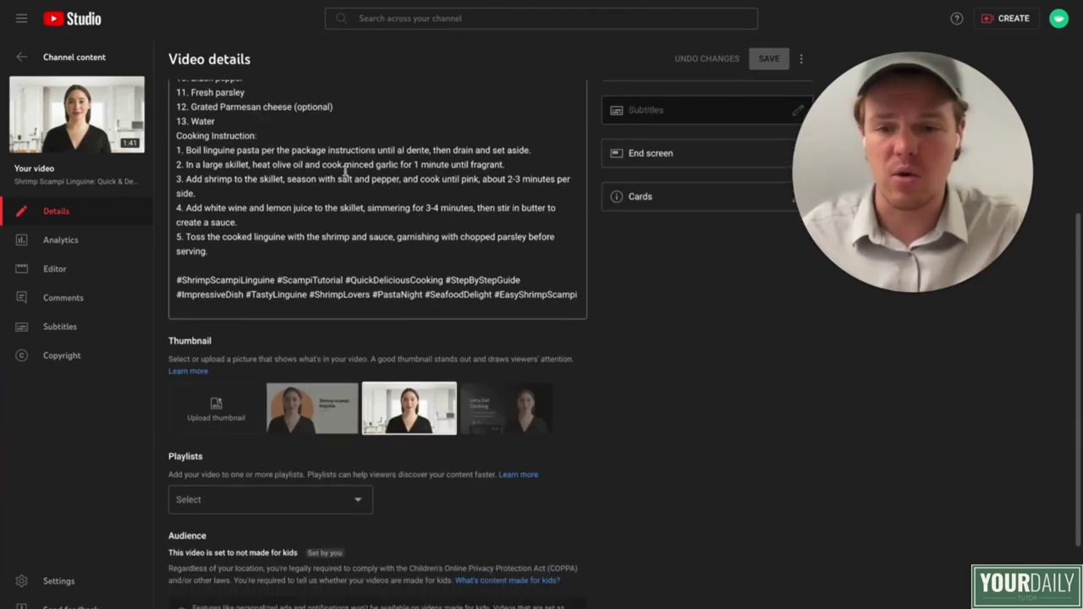
{"action": "scroll", "coordinate": [343, 227], "scroll_direction": "up", "scroll_amount": 3}
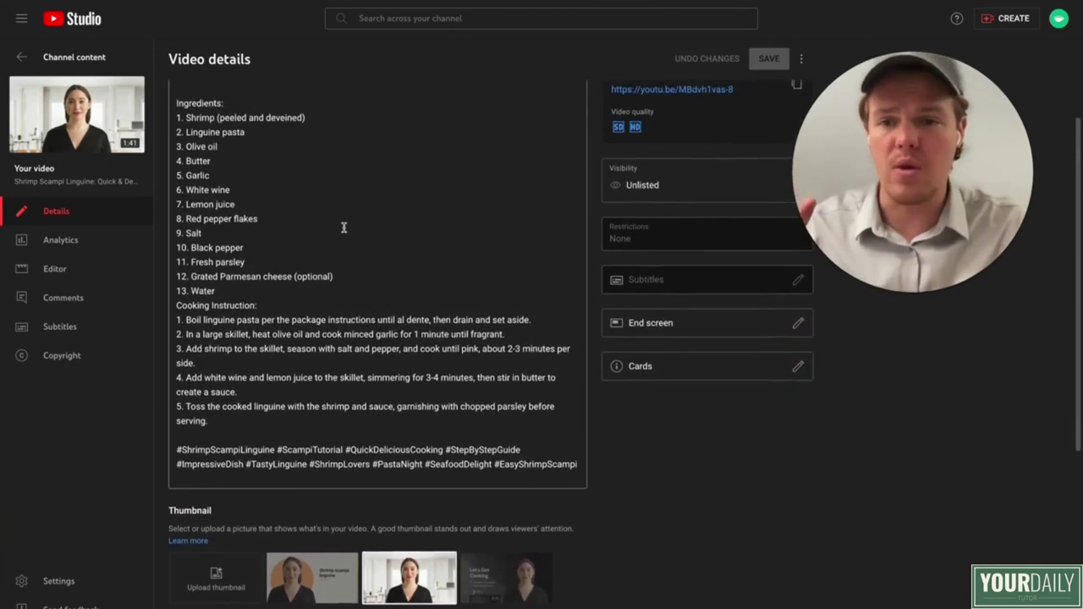
{"action": "scroll", "coordinate": [344, 228], "scroll_direction": "down", "scroll_amount": 2}
{"action": "scroll", "coordinate": [282, 406], "scroll_direction": "up", "scroll_amount": 3}
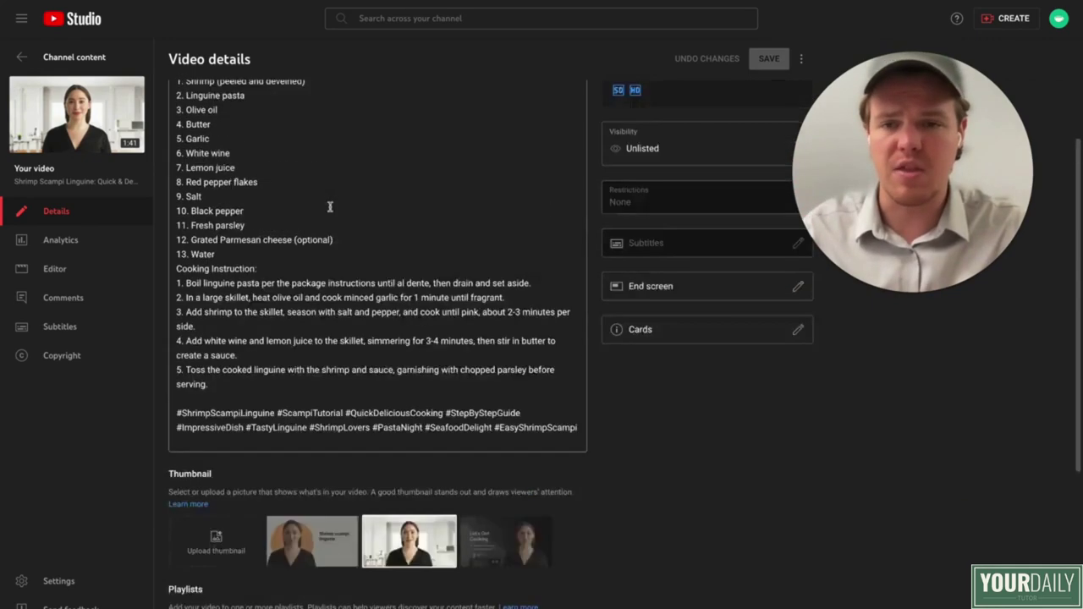
{"action": "left_click", "coordinate": [25, 60]}
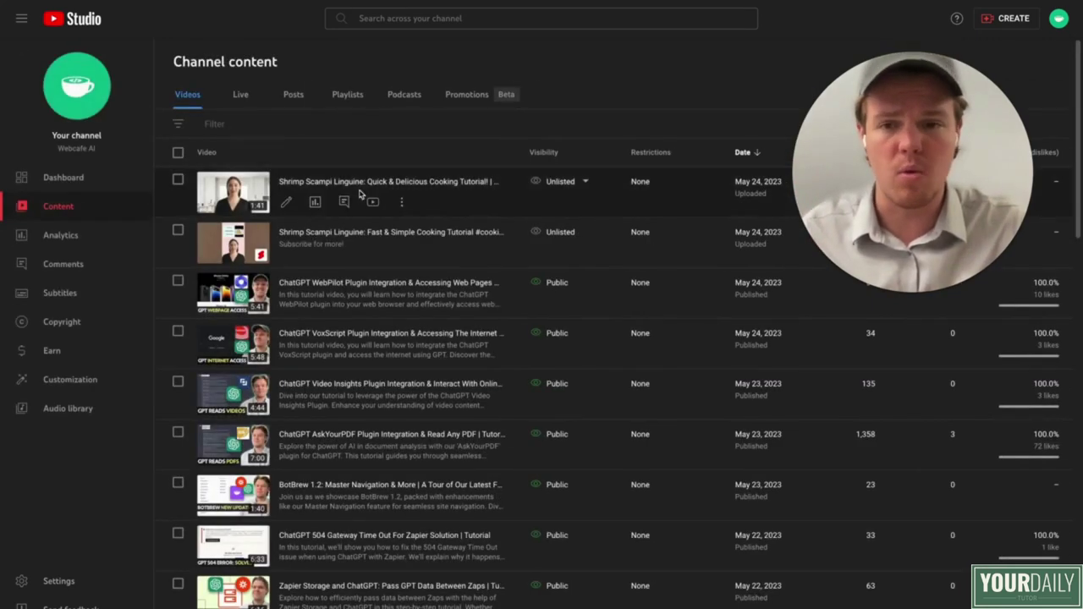